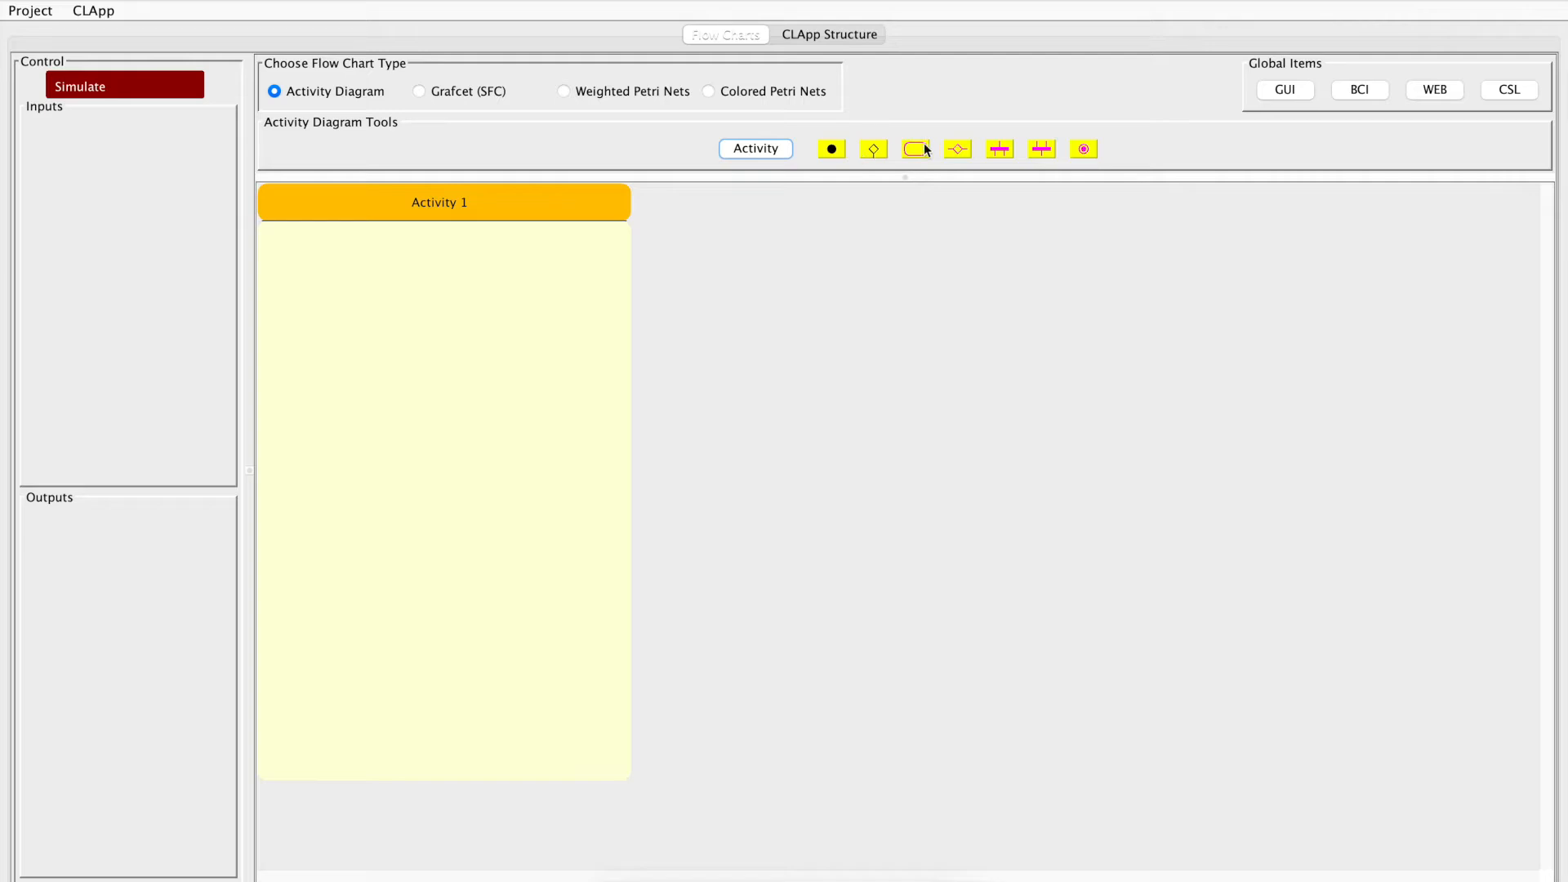
Add a start node with action A1 to Activity 1 and set the action's description to "hello"
left_click(835, 151)
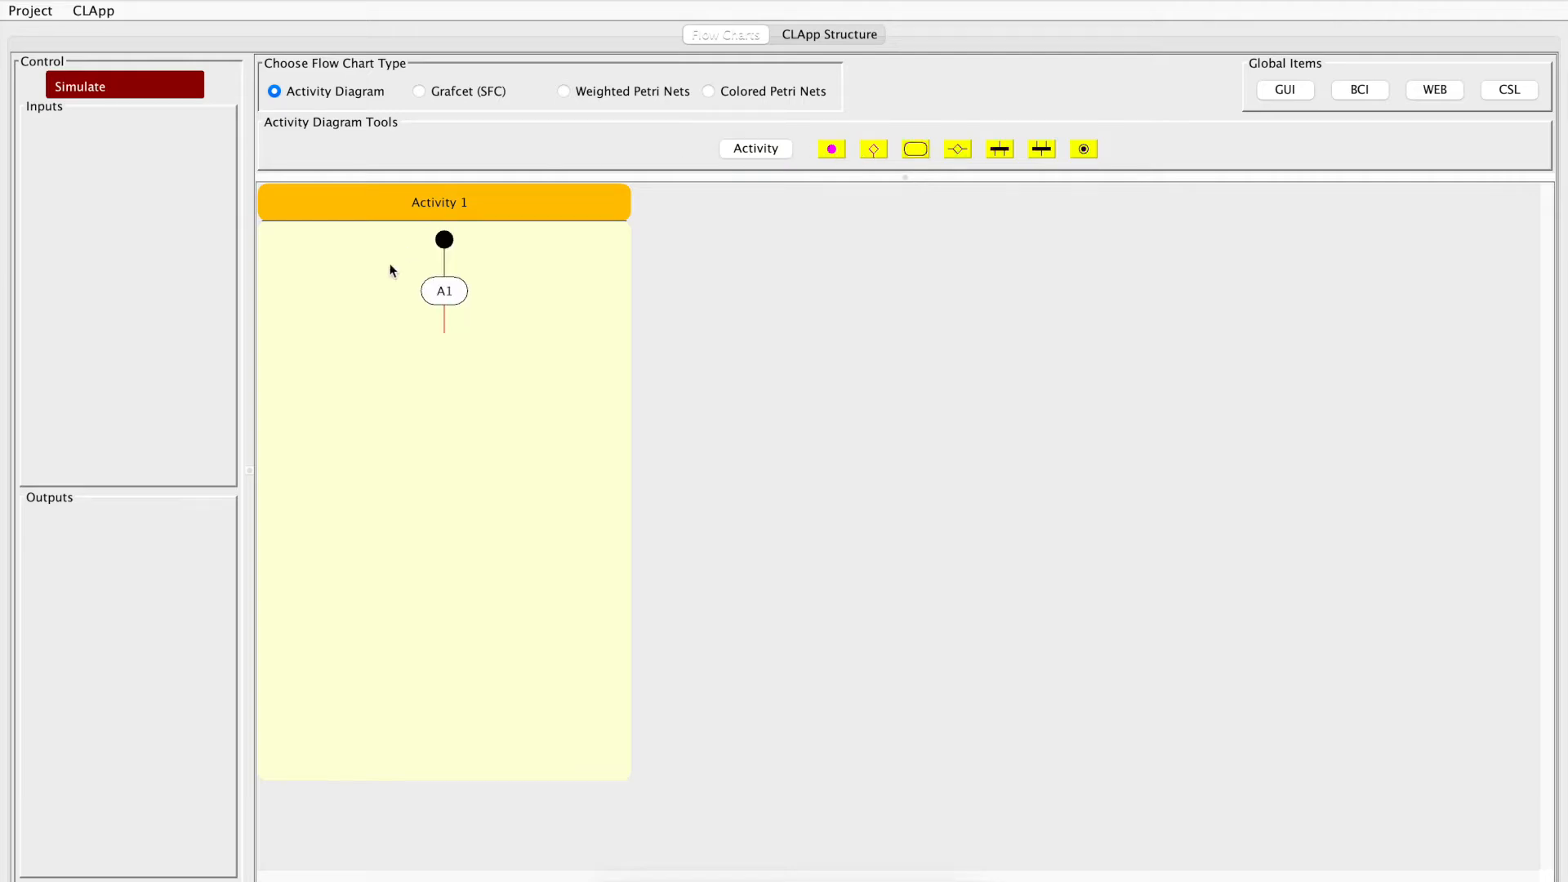
double_click(441, 291)
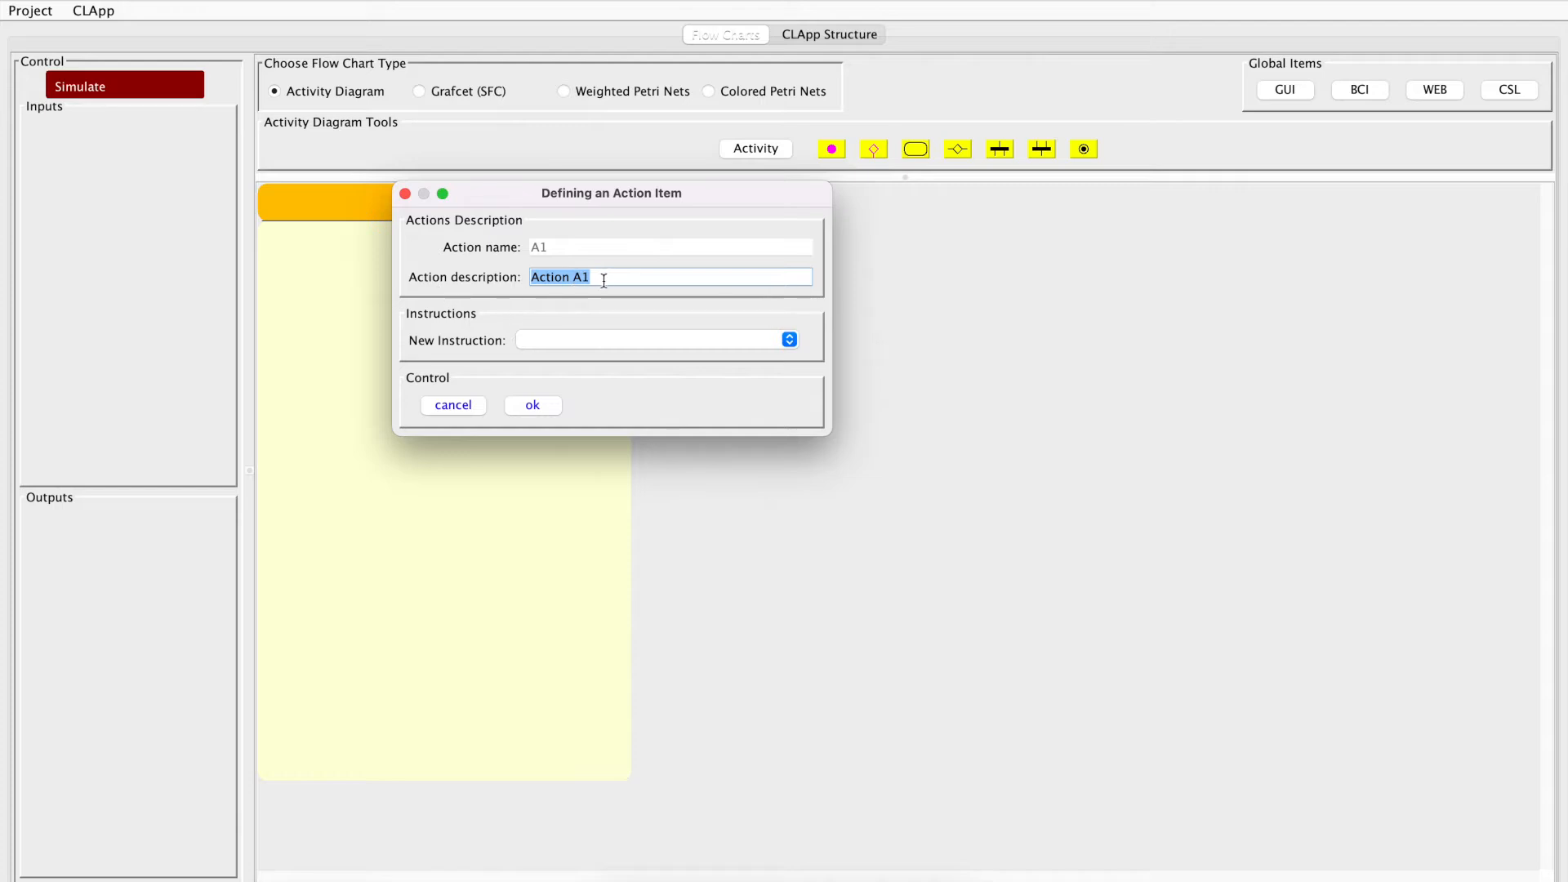
type("hello")
Add a Print instruction with the text "hello world" to action A1 and confirm the action definition
left_click(561, 337)
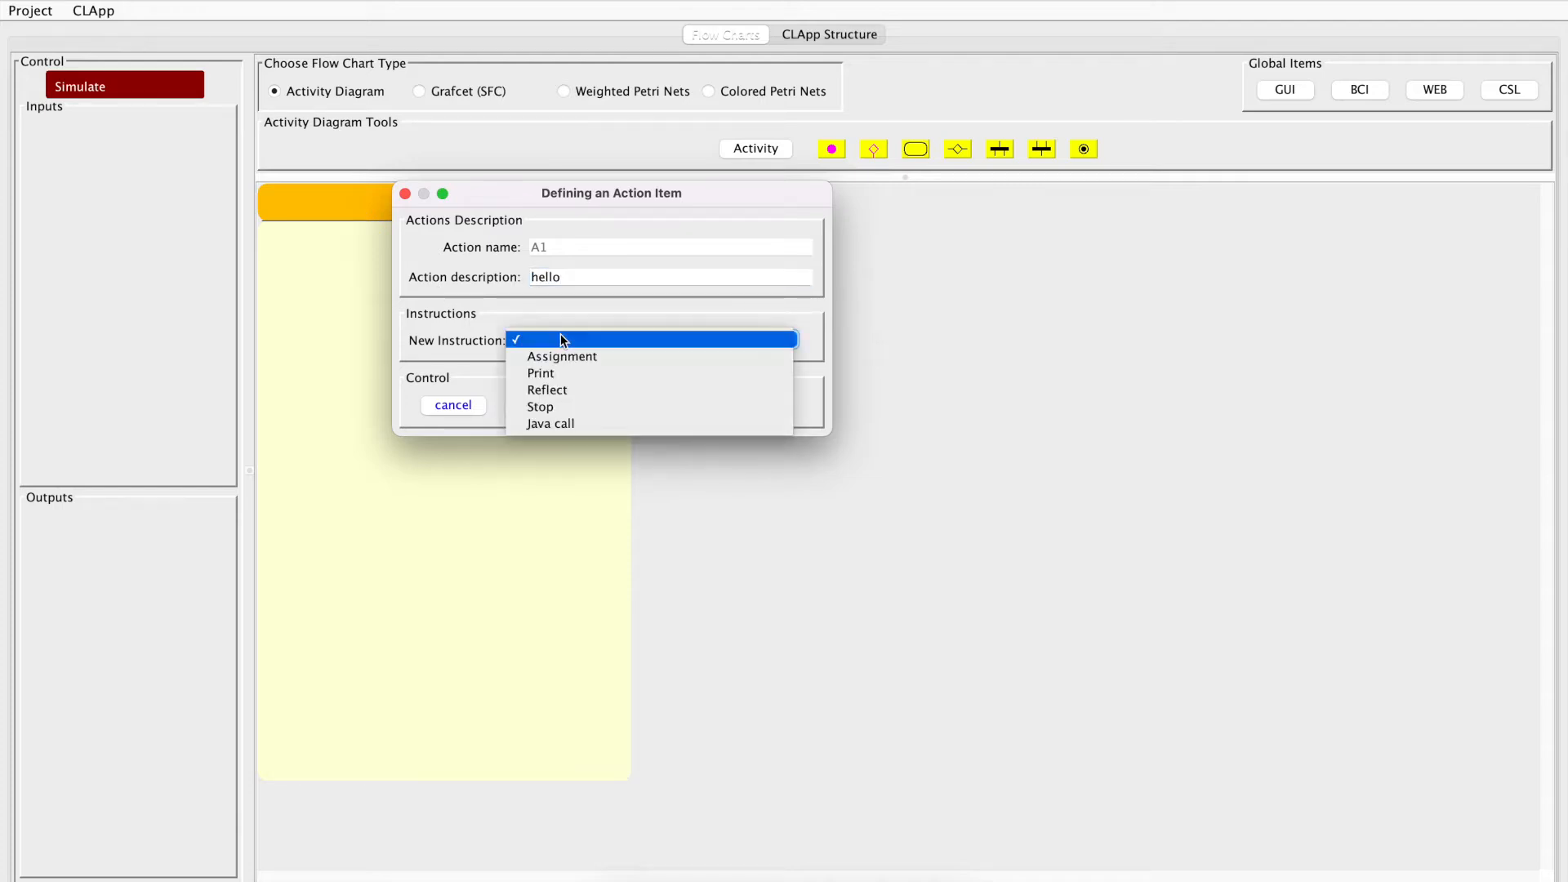
left_click(546, 376)
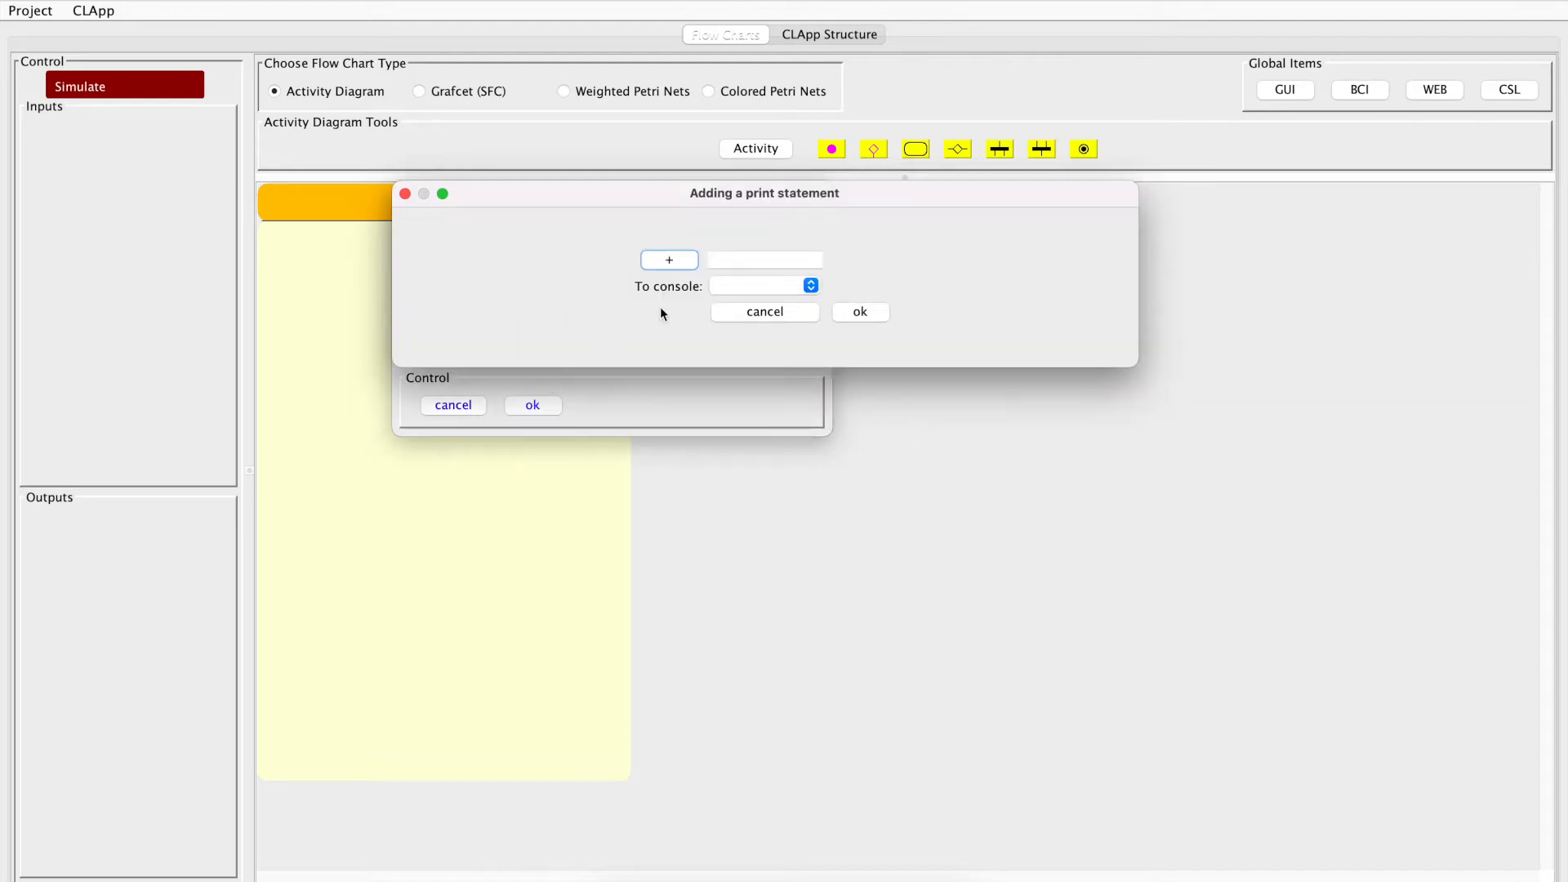
left_click(739, 260)
type("hello world")
left_click(855, 312)
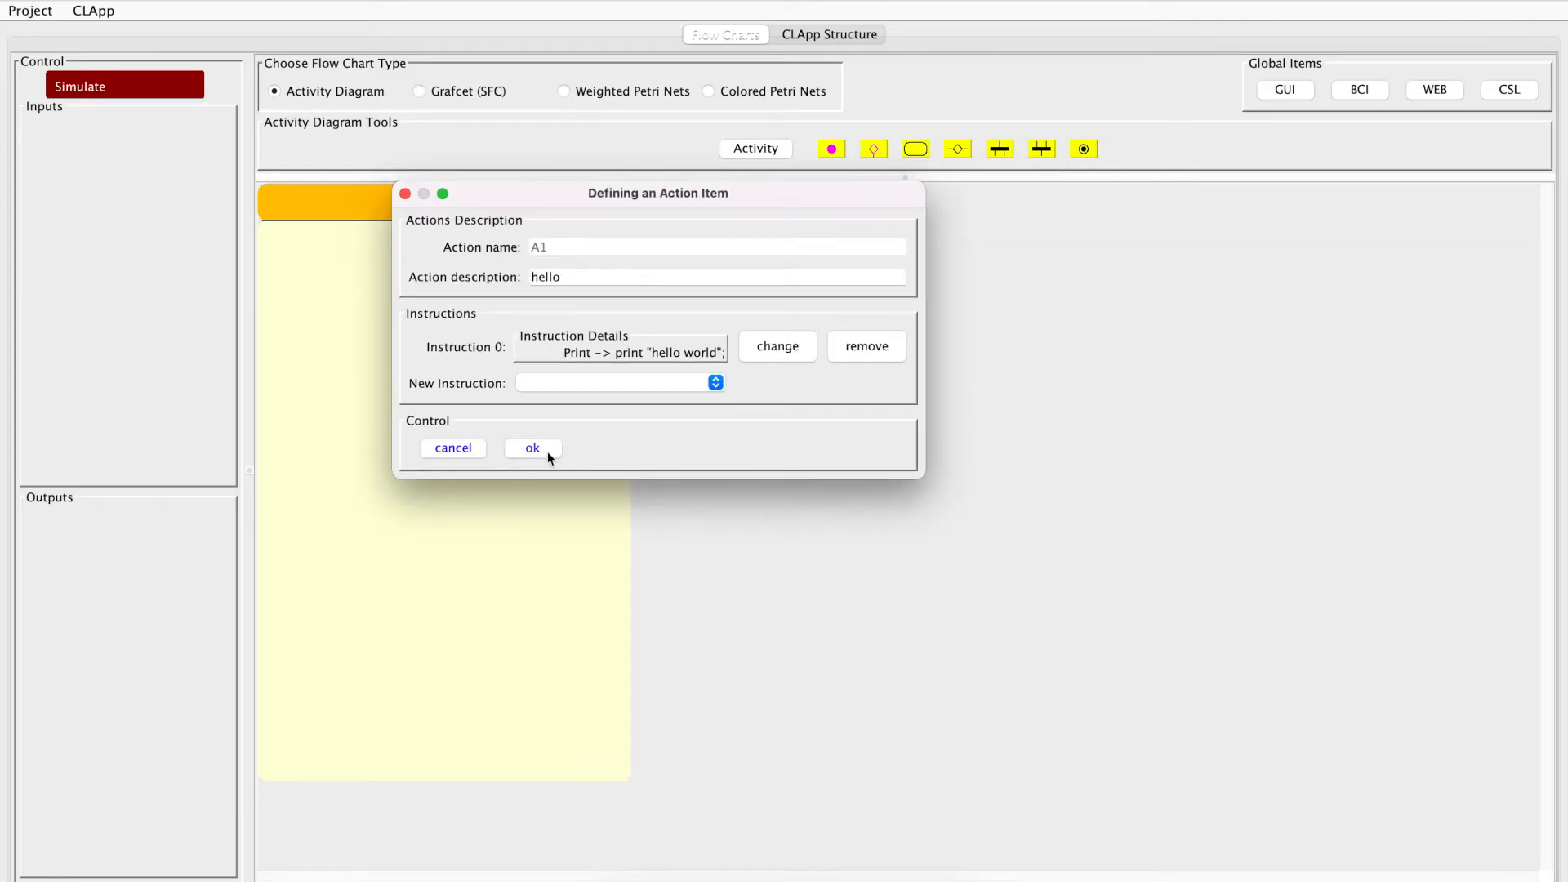
left_click(535, 447)
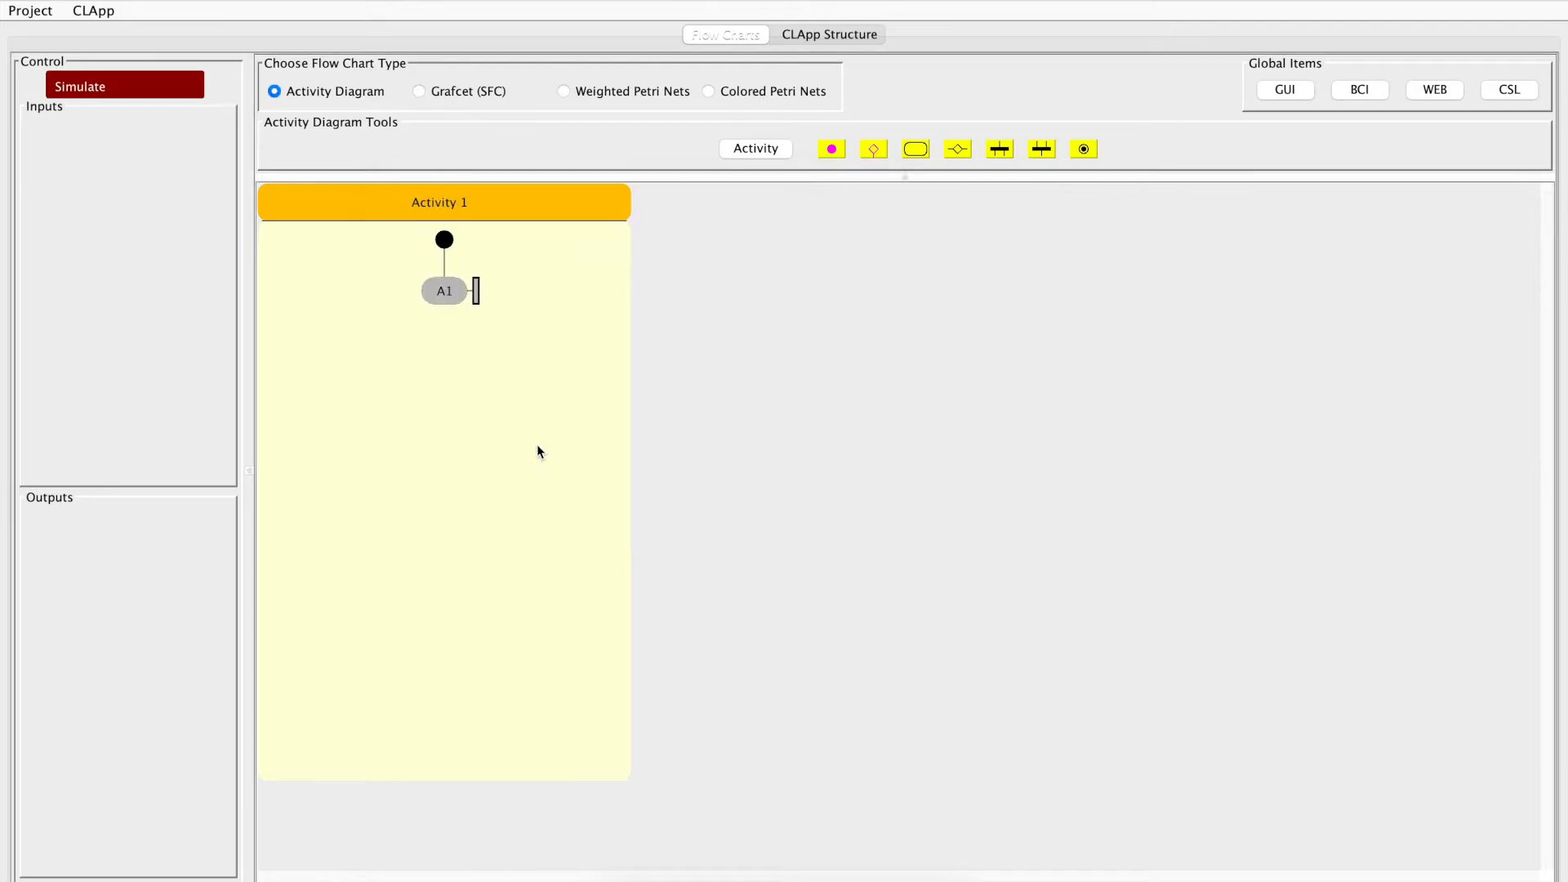
Run the simulation of the activity diagram, inspect action A1, and switch to Terminal to check its printed output
left_click(154, 86)
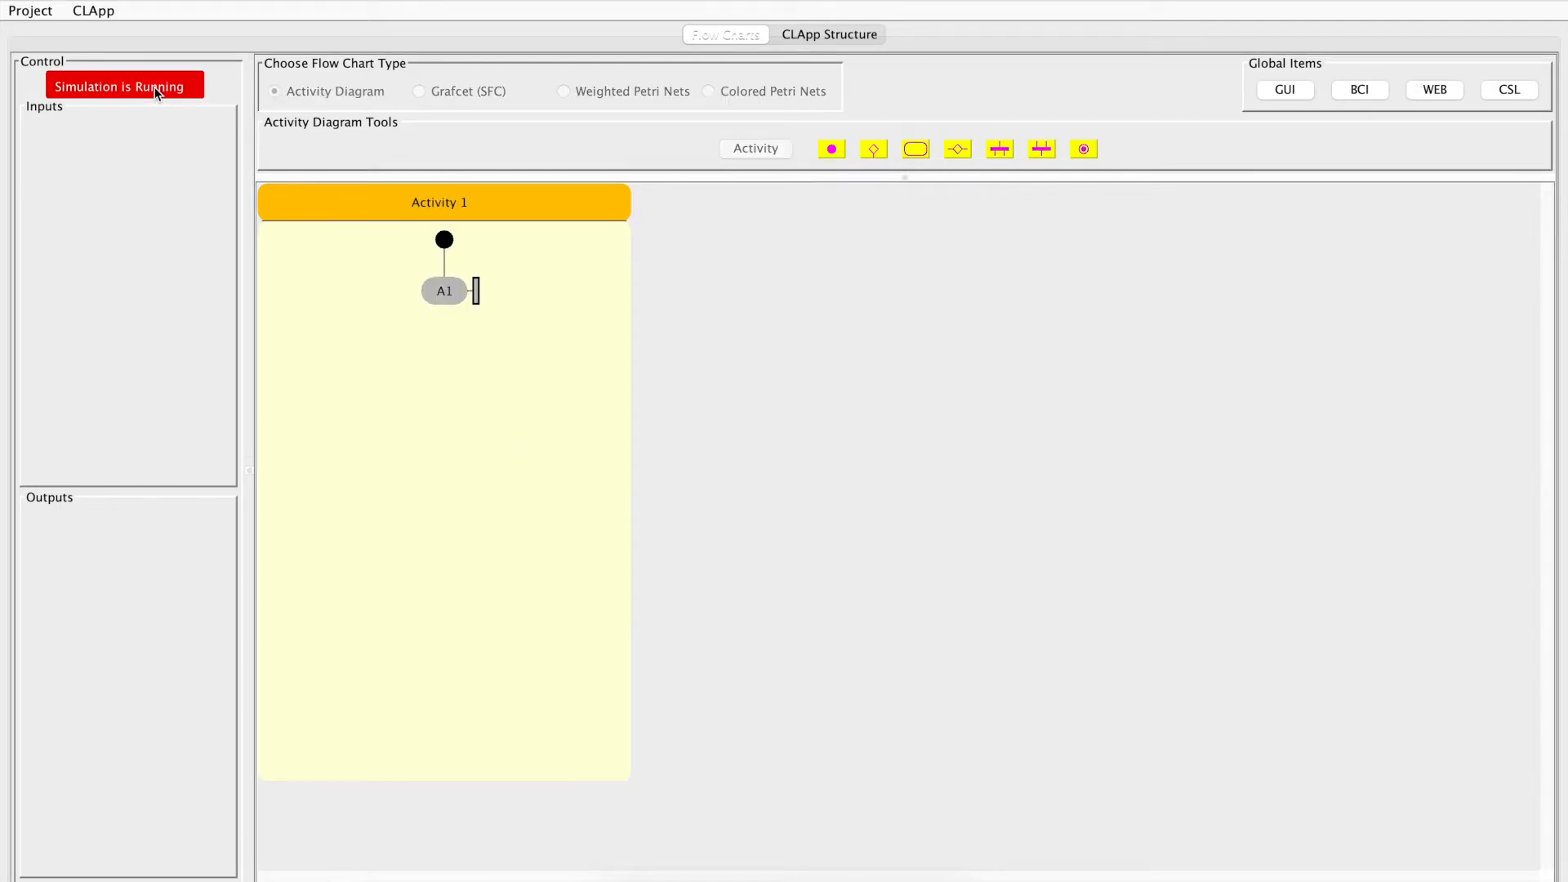
mouse_move(452, 297)
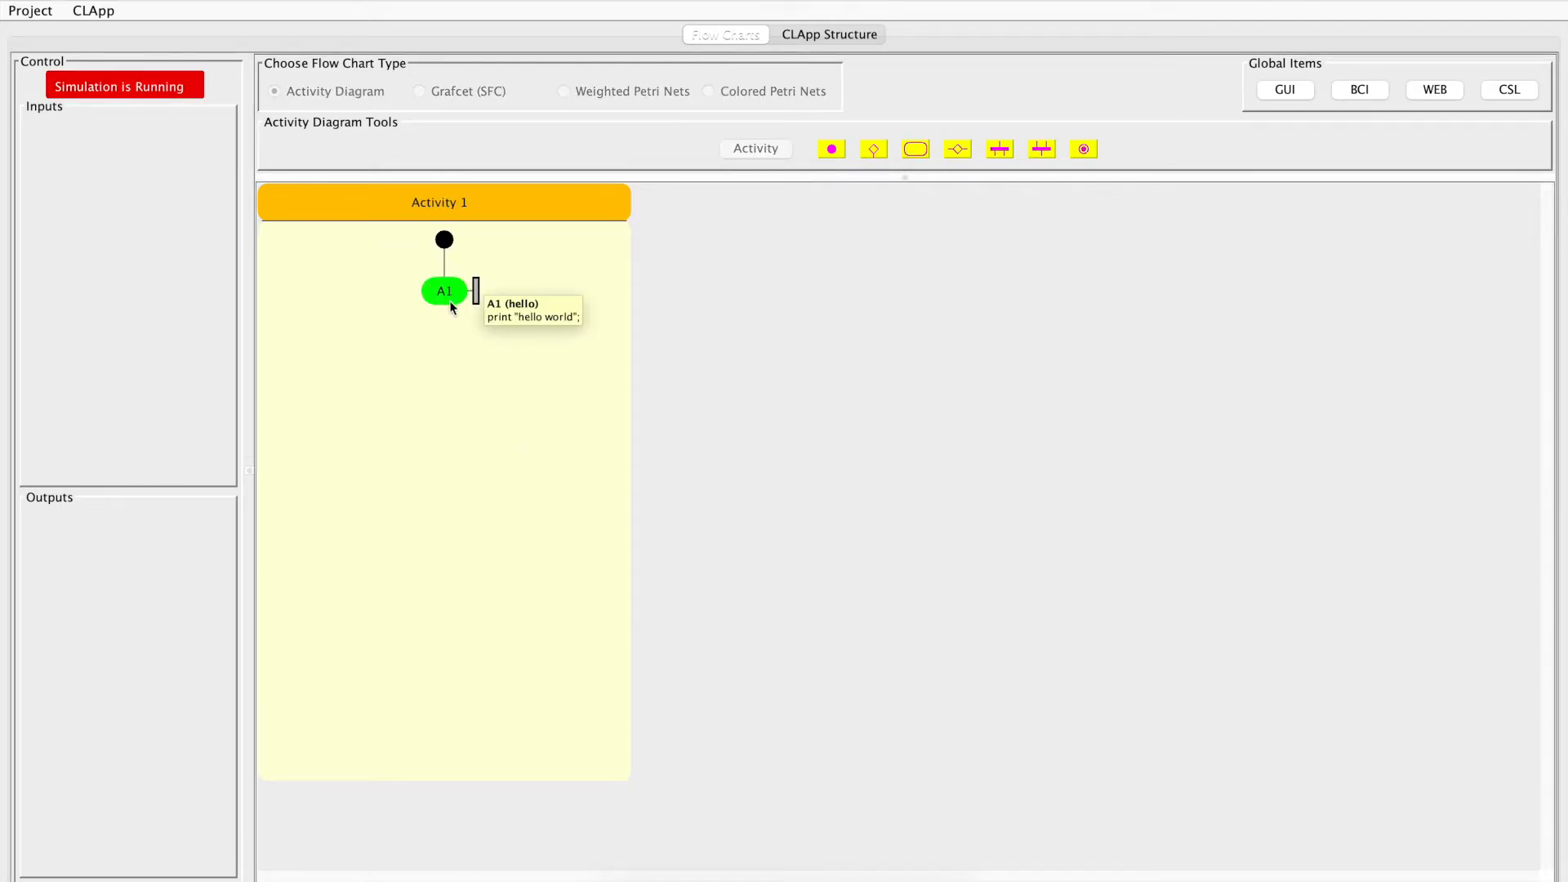
key("super+Tab")
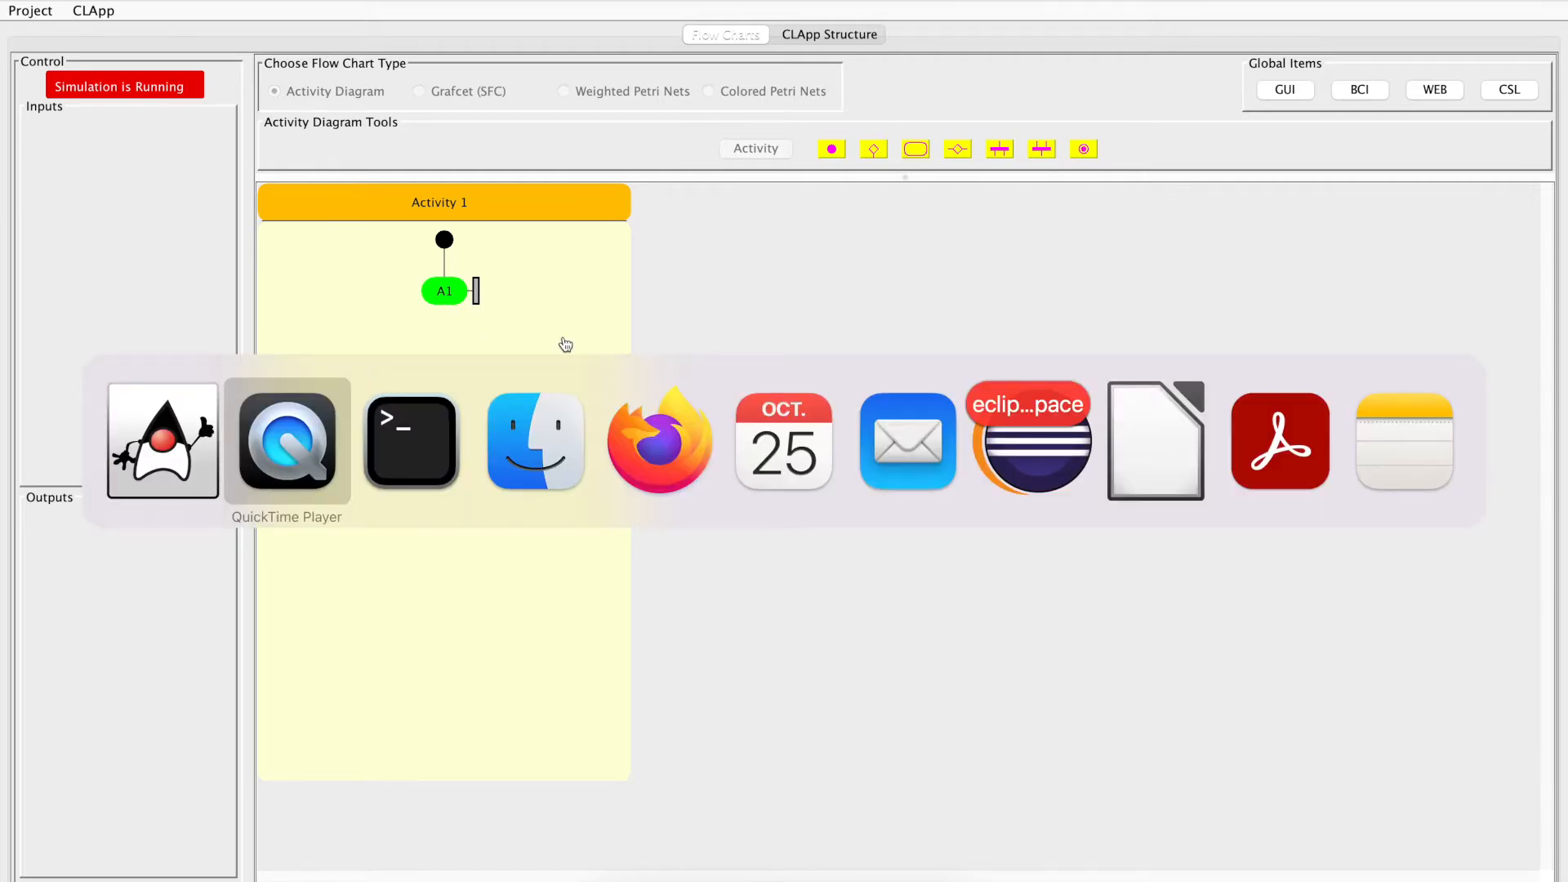
key("super+Tab")
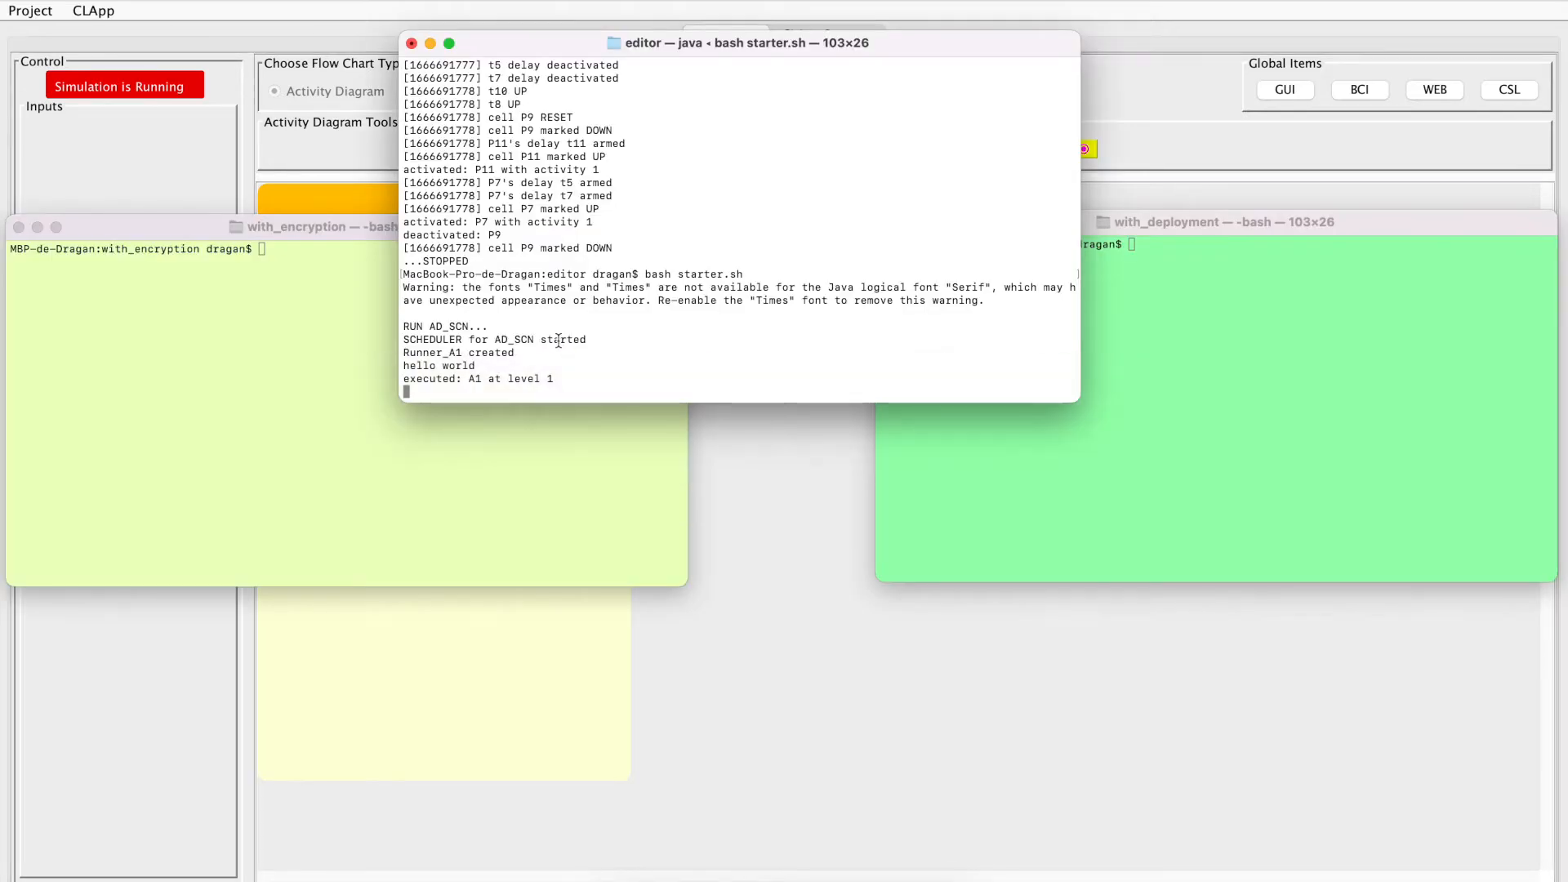
left_click_drag(477, 366, 364, 368)
Switch back to the flow chart editor and stop the running simulation
key("super+Tab")
key("super+Tab")
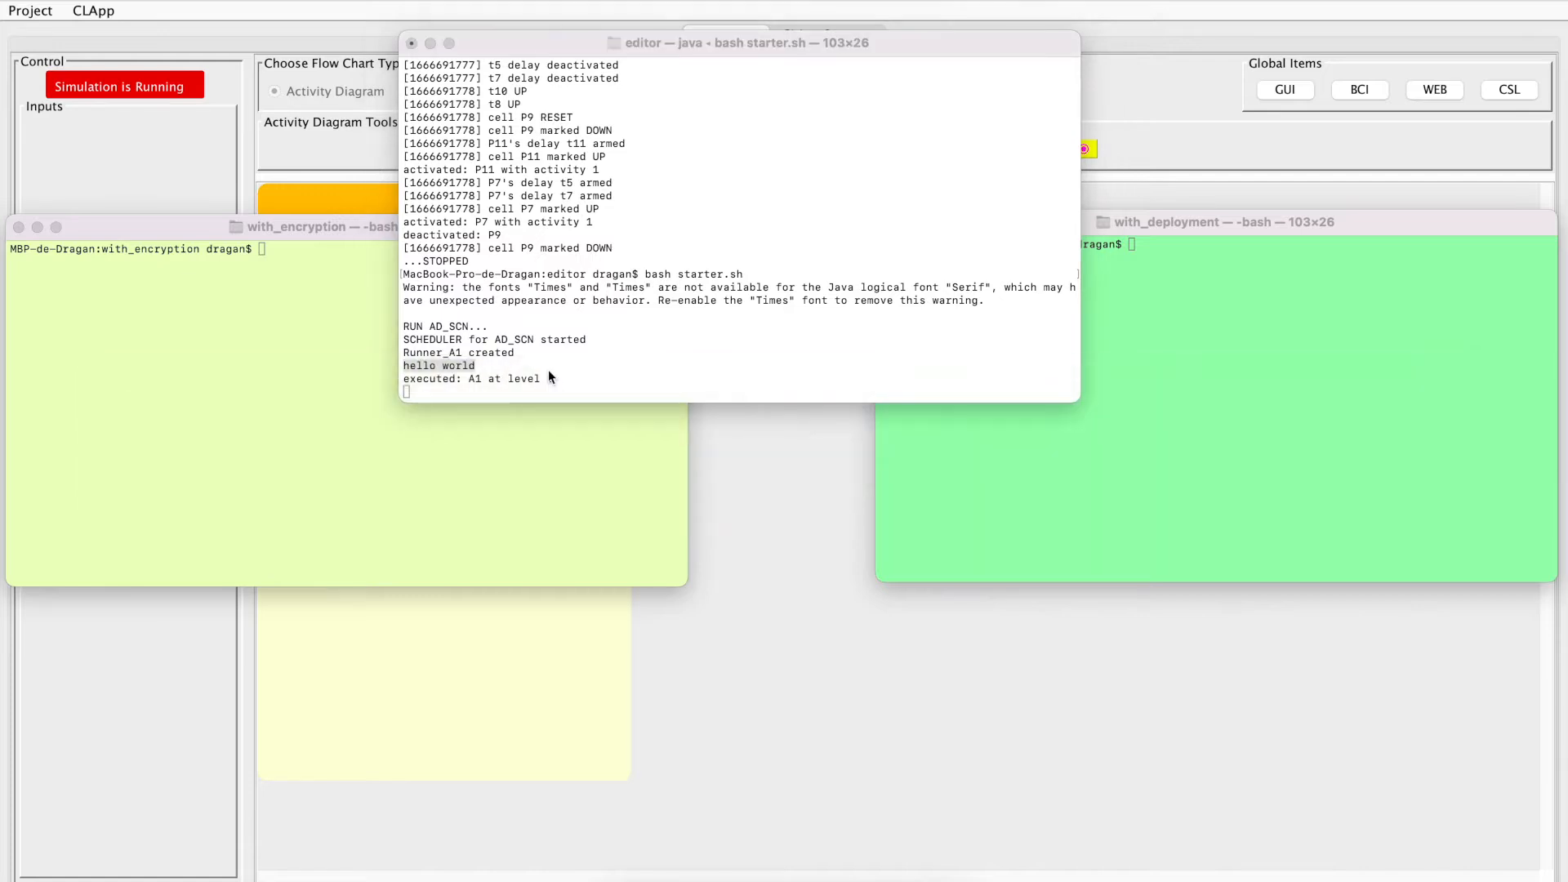
key("super+Tab")
key("super+Tab")
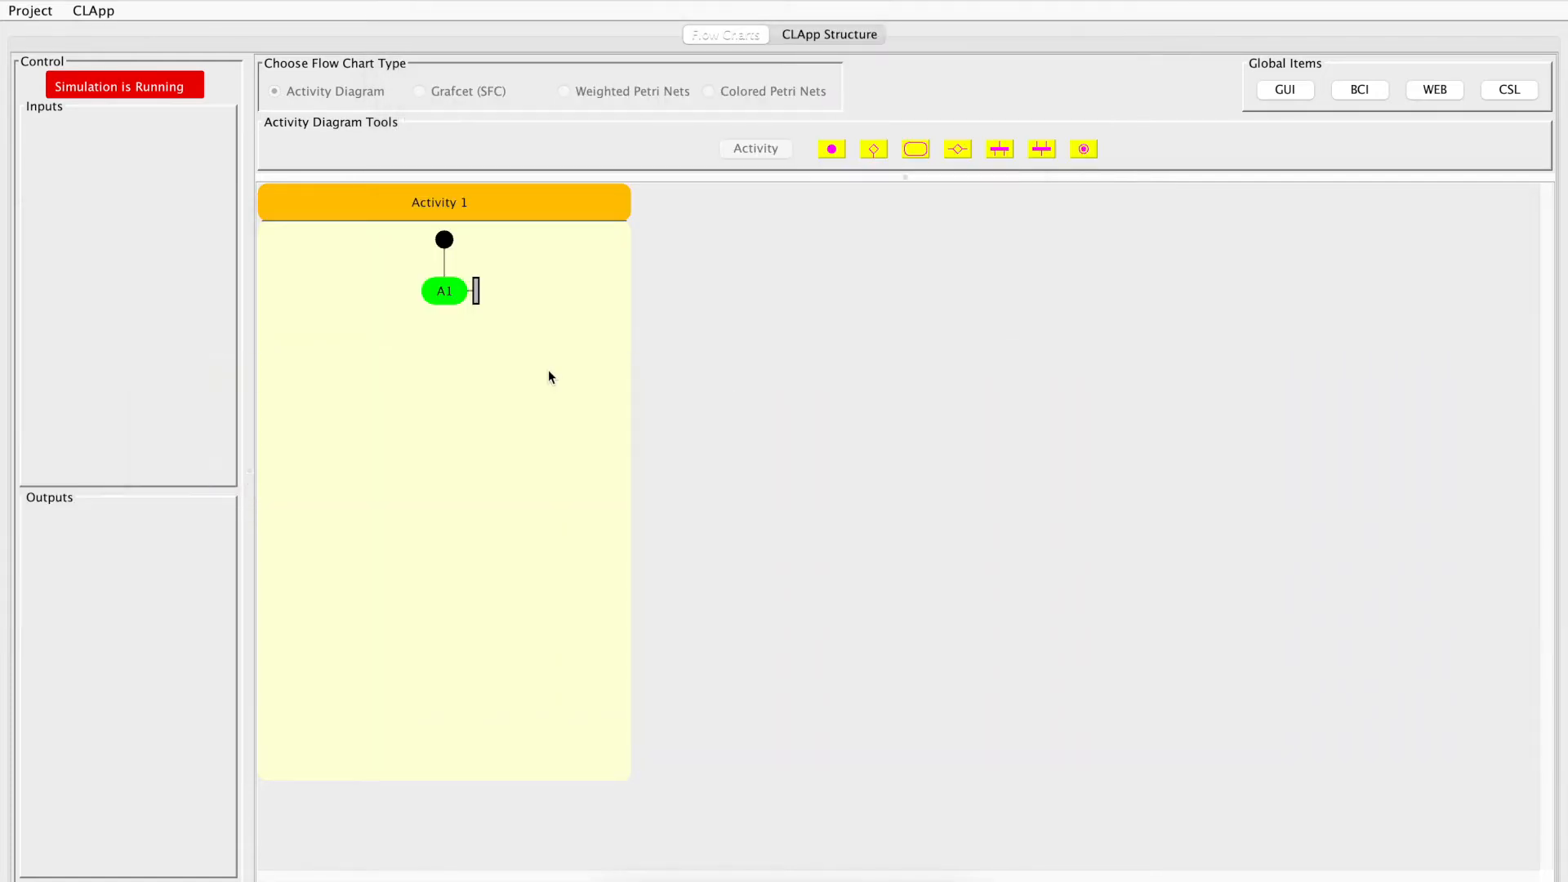
left_click(148, 97)
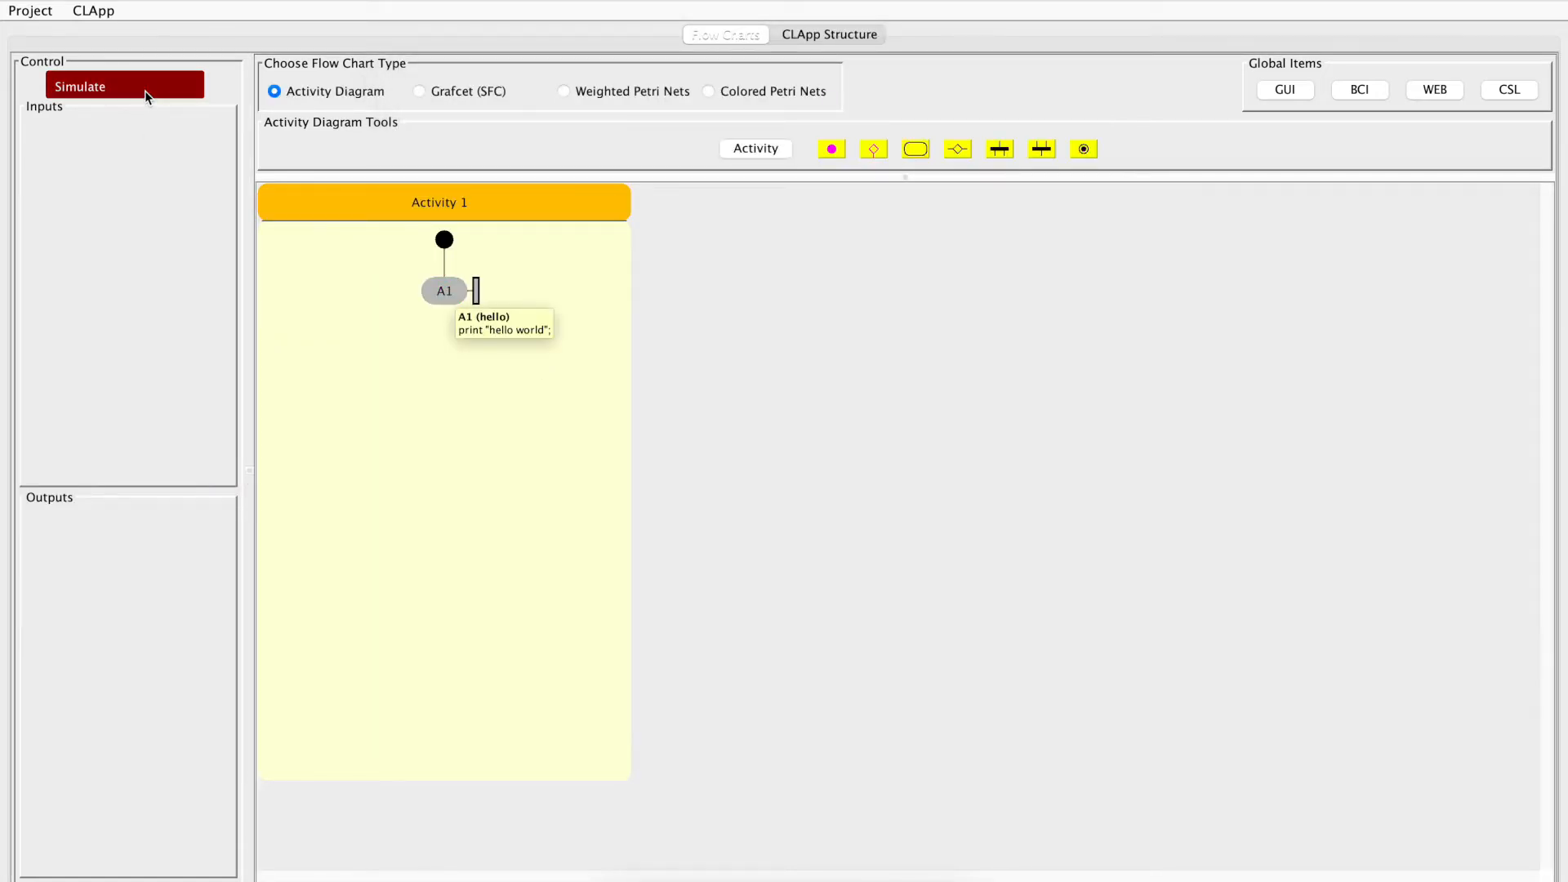
Start a new global console variable with IDENTIFIER as its output target and the name "myConsole"
left_click(1506, 94)
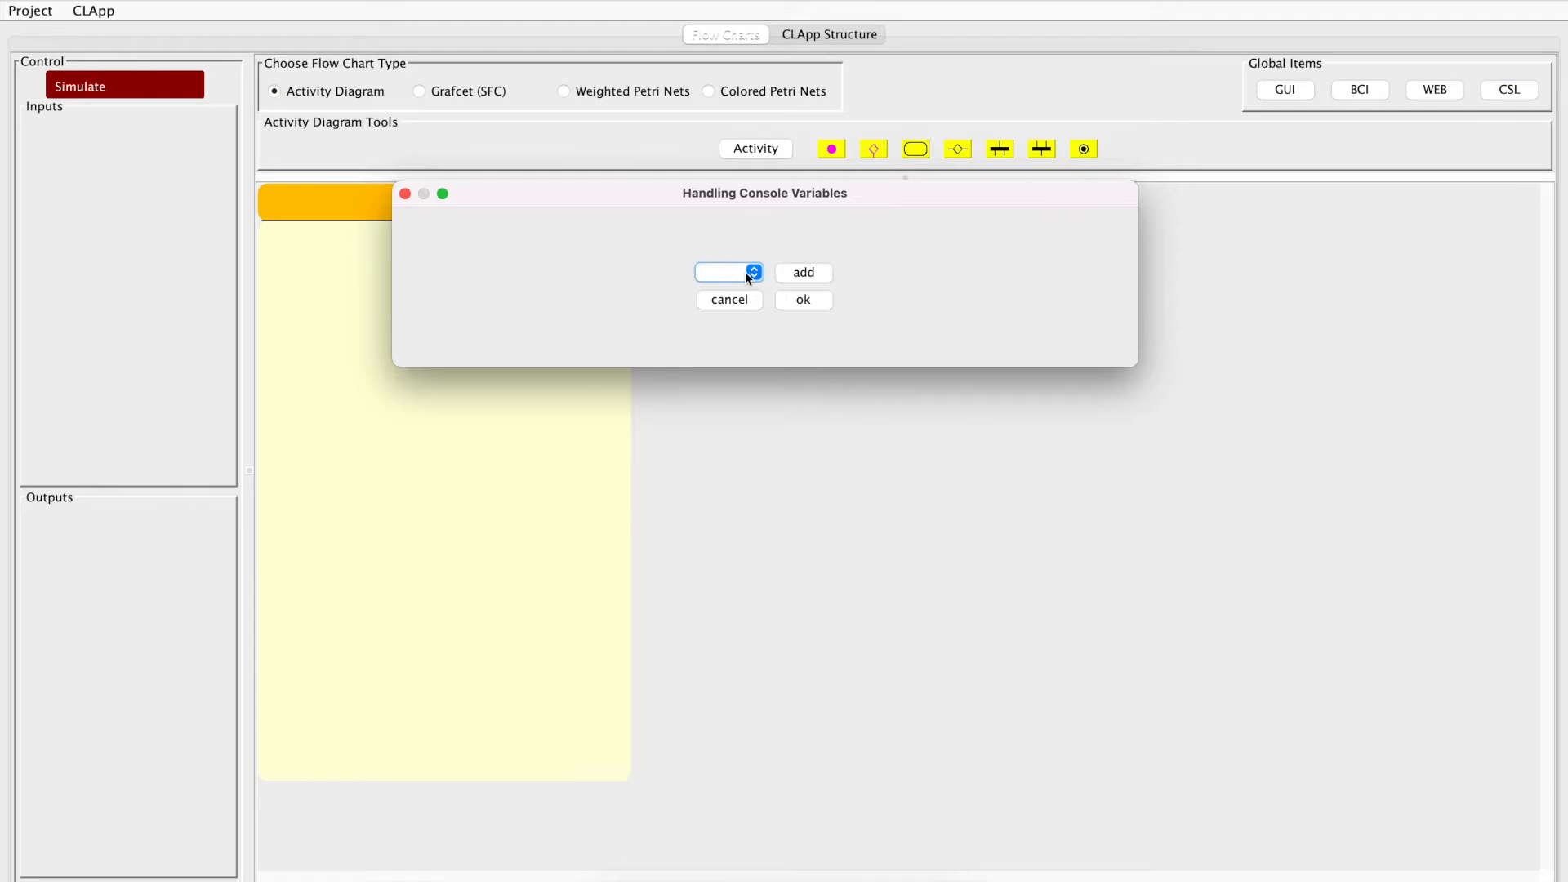
left_click(802, 273)
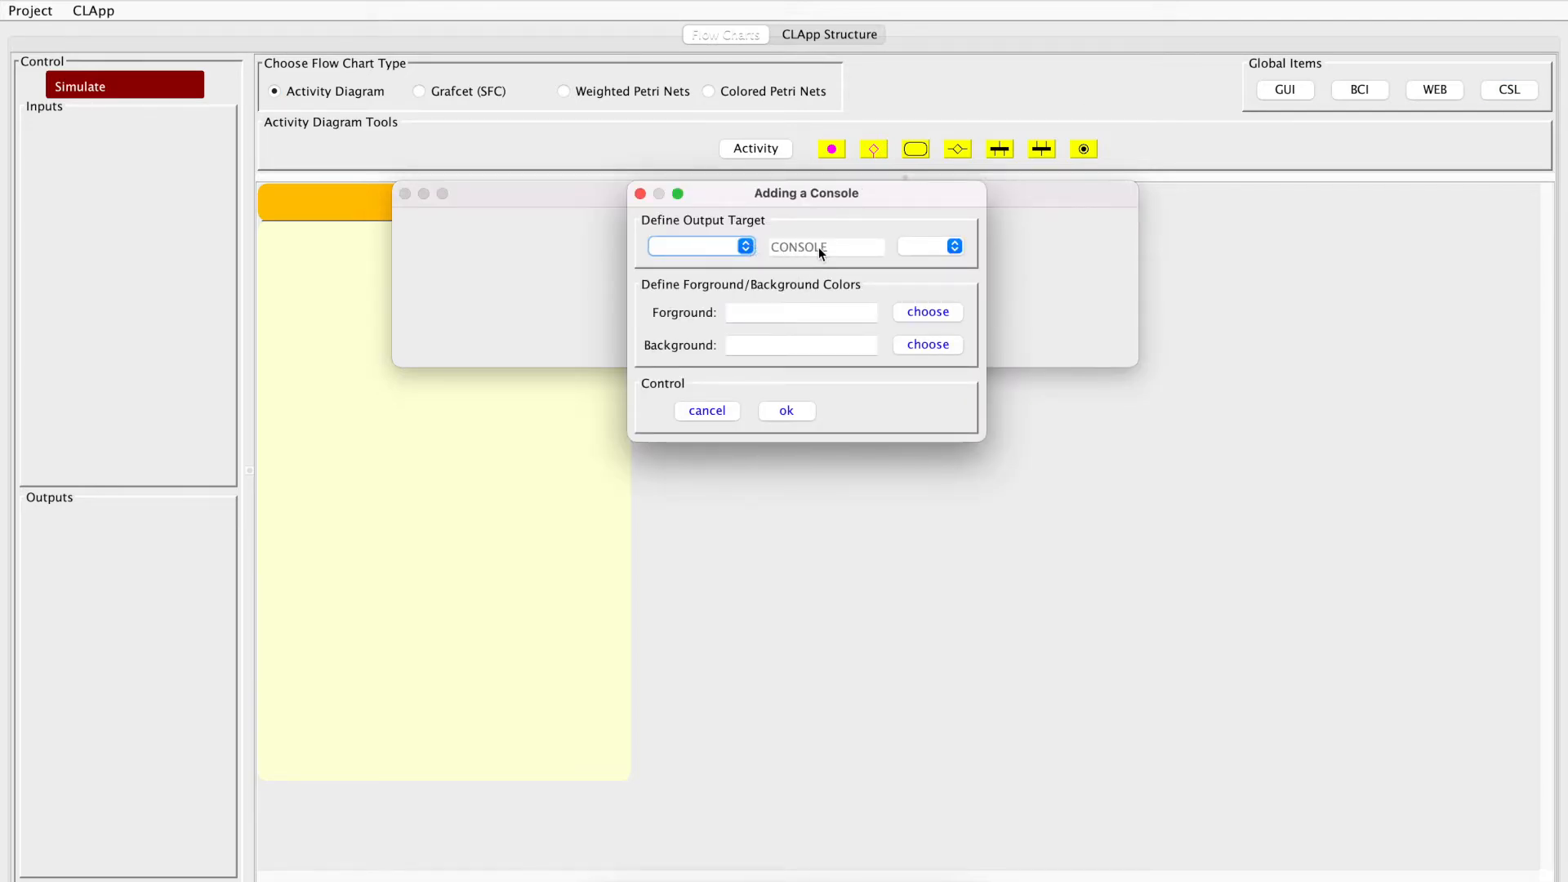
left_click(745, 247)
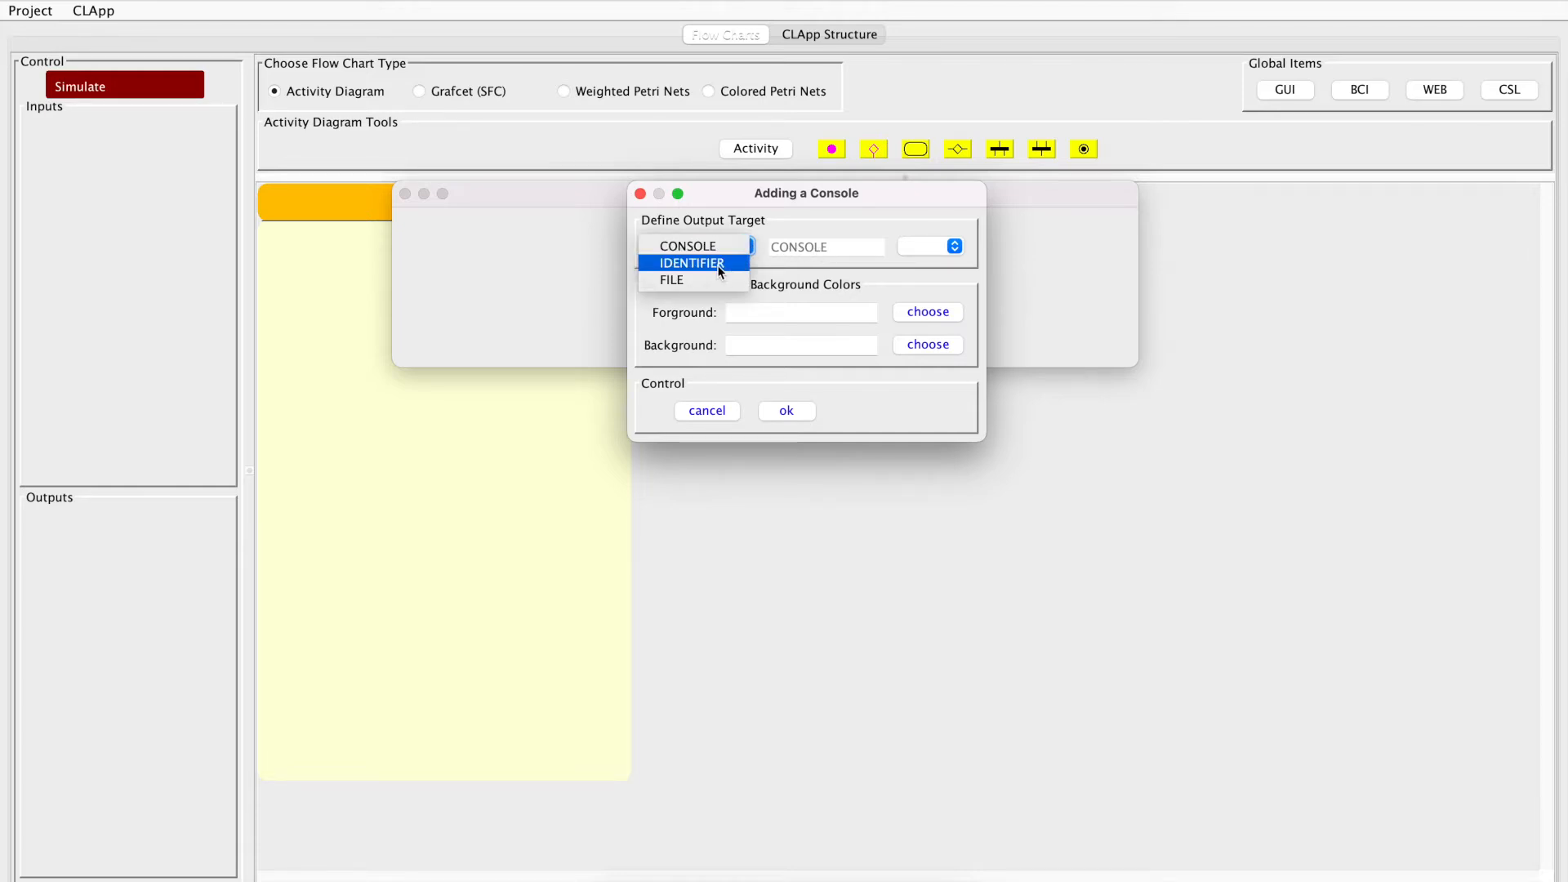
left_click(717, 265)
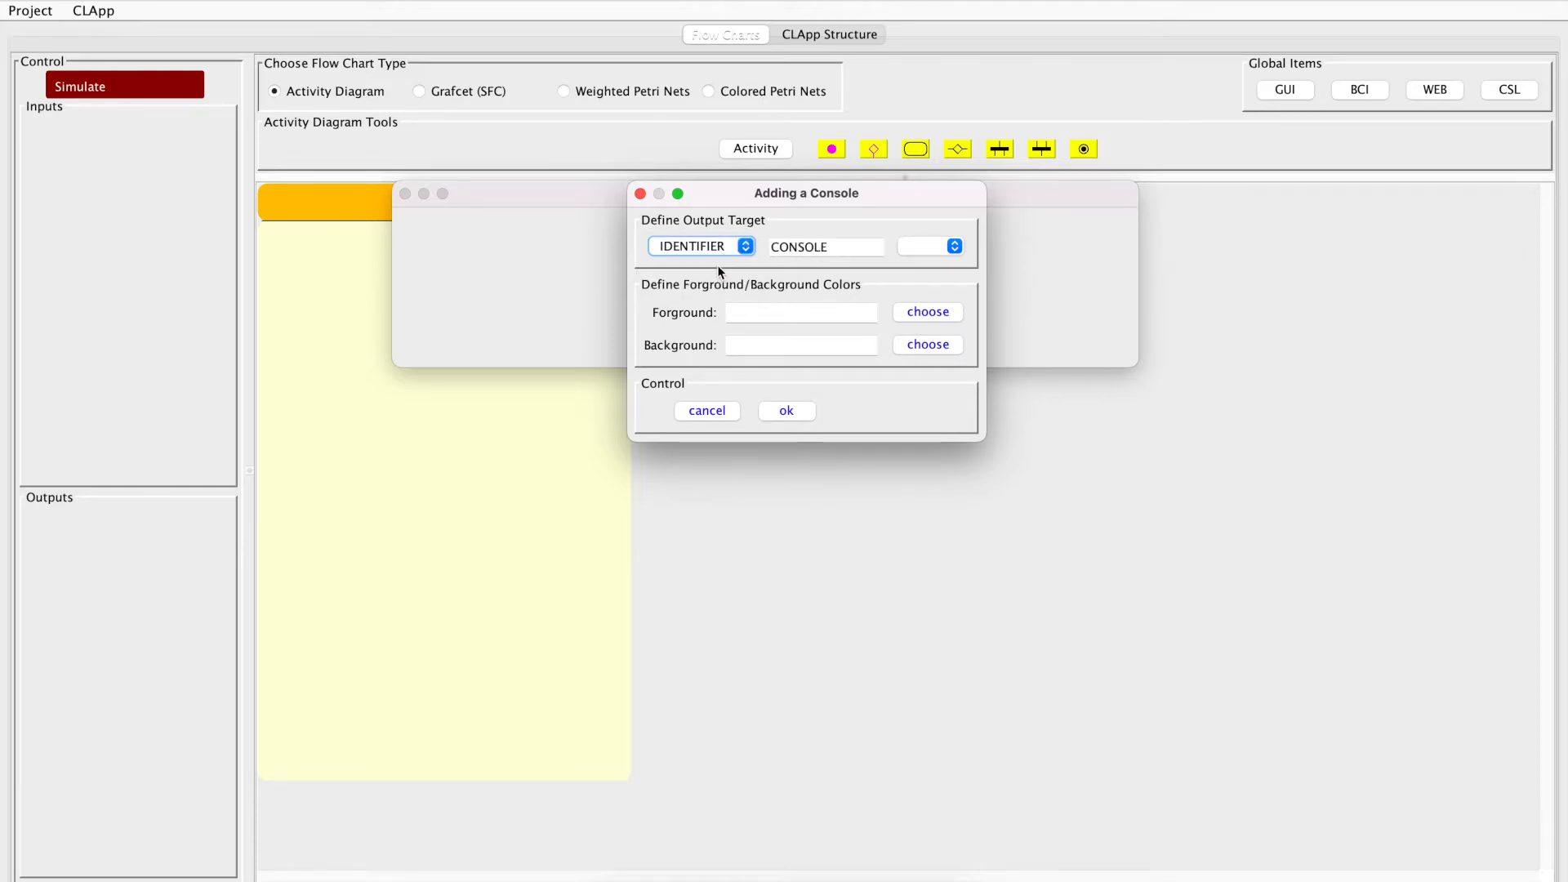
double_click(850, 245)
type("my")
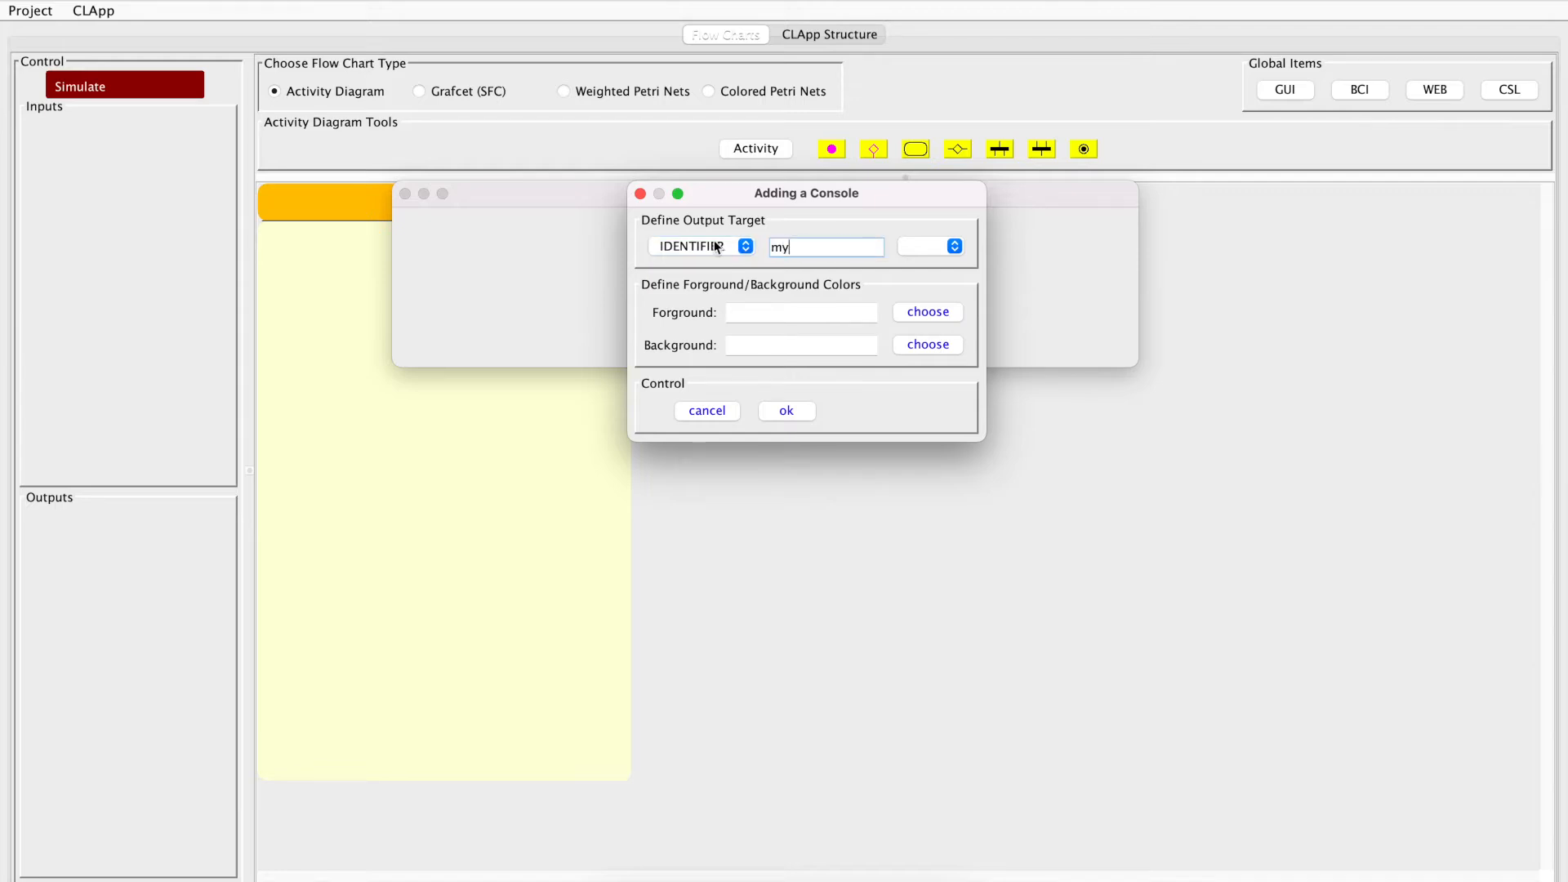
type("Console")
Set the console's foreground color to the very light purple F8EBFF
left_click(943, 315)
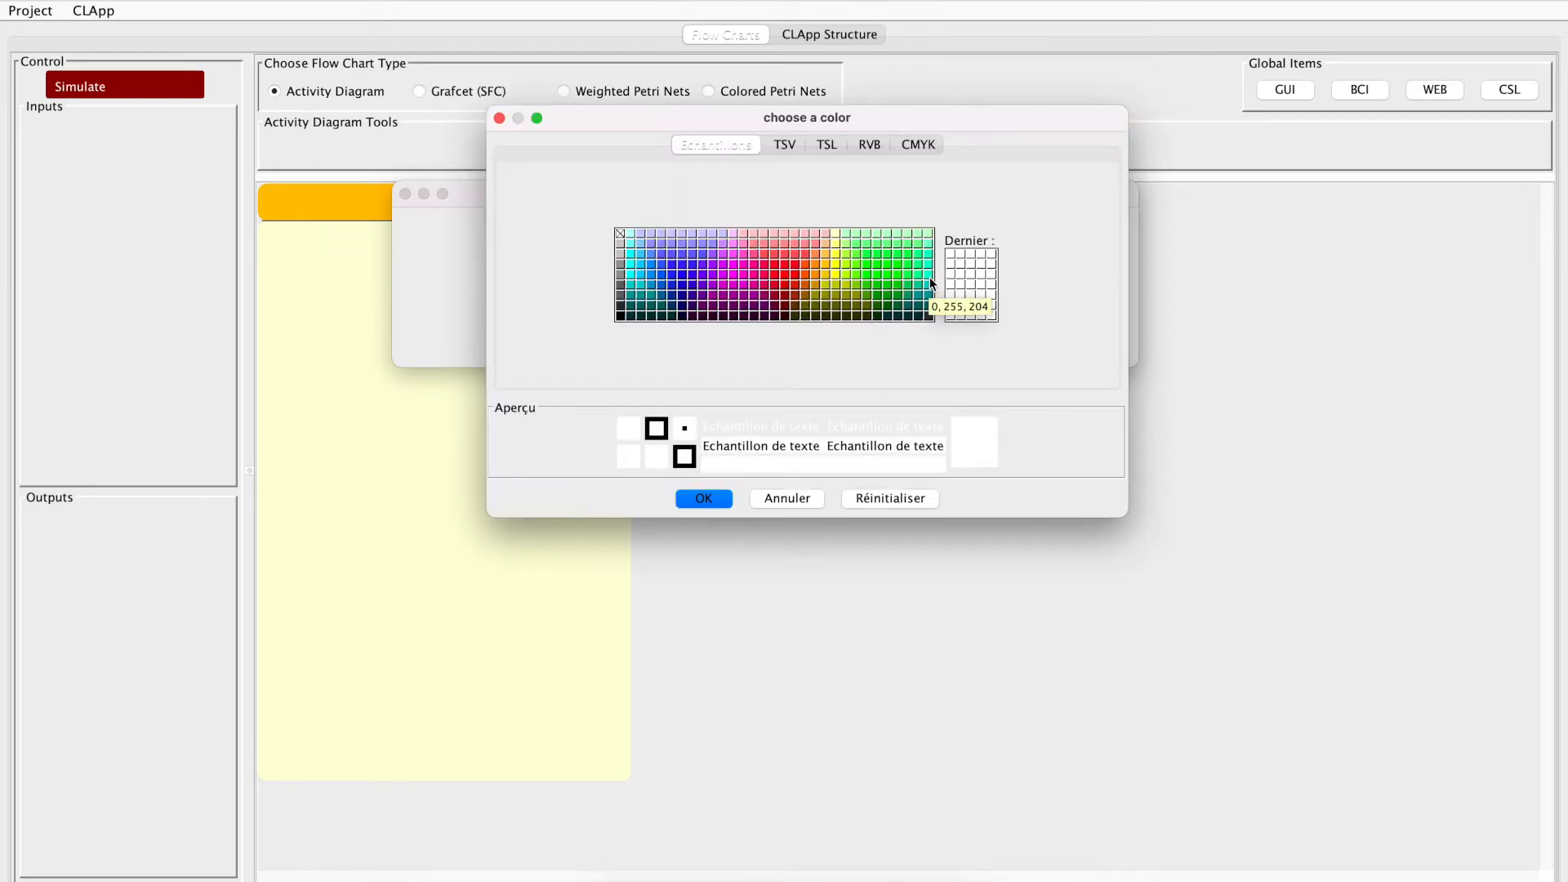
left_click(868, 146)
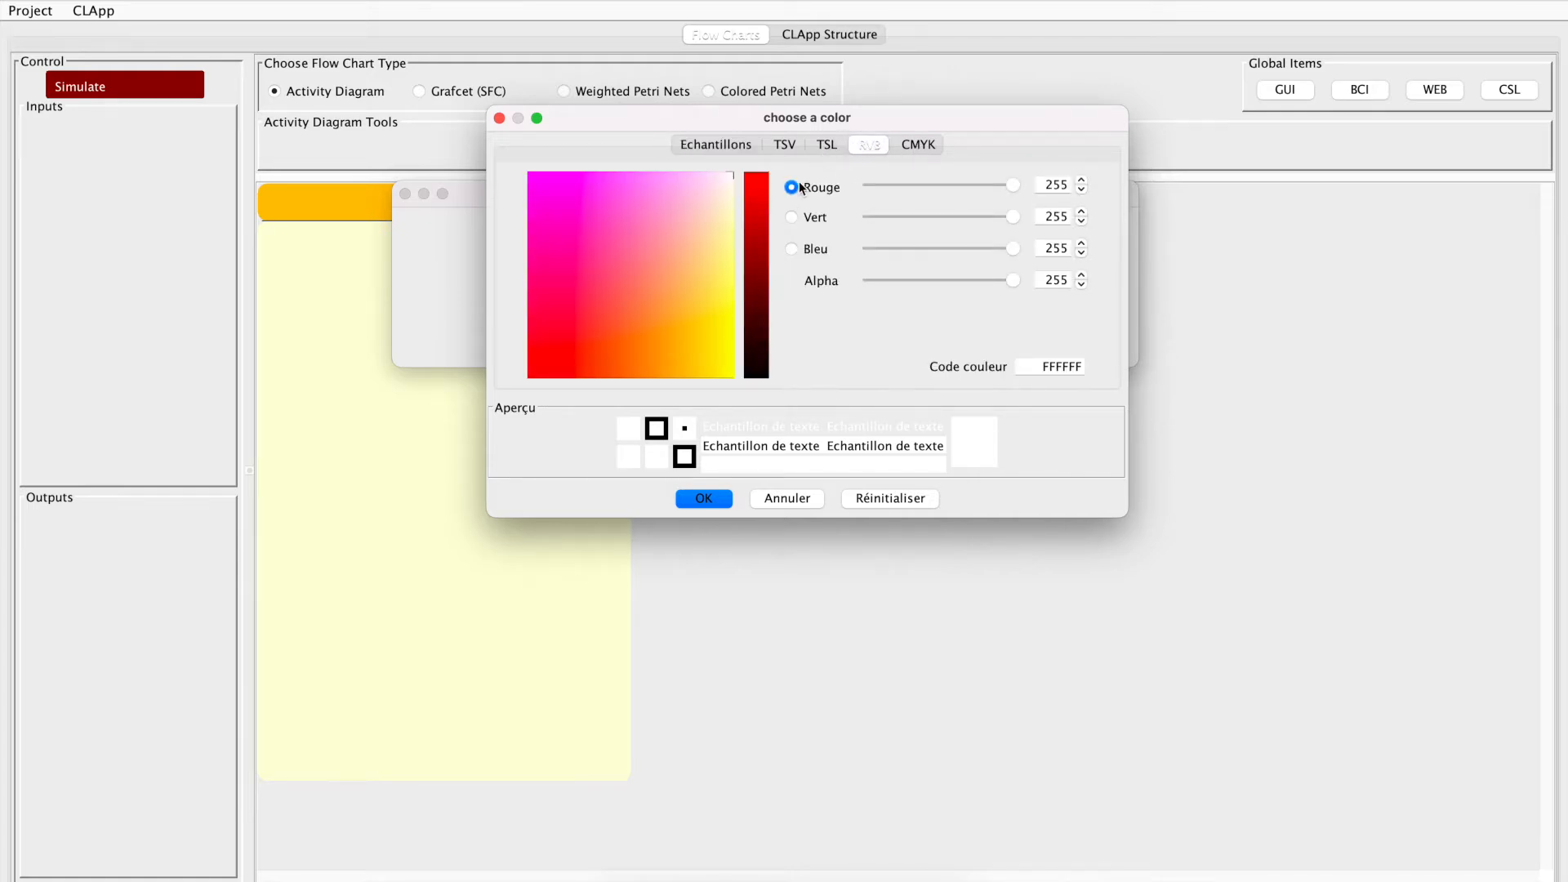
left_click(792, 217)
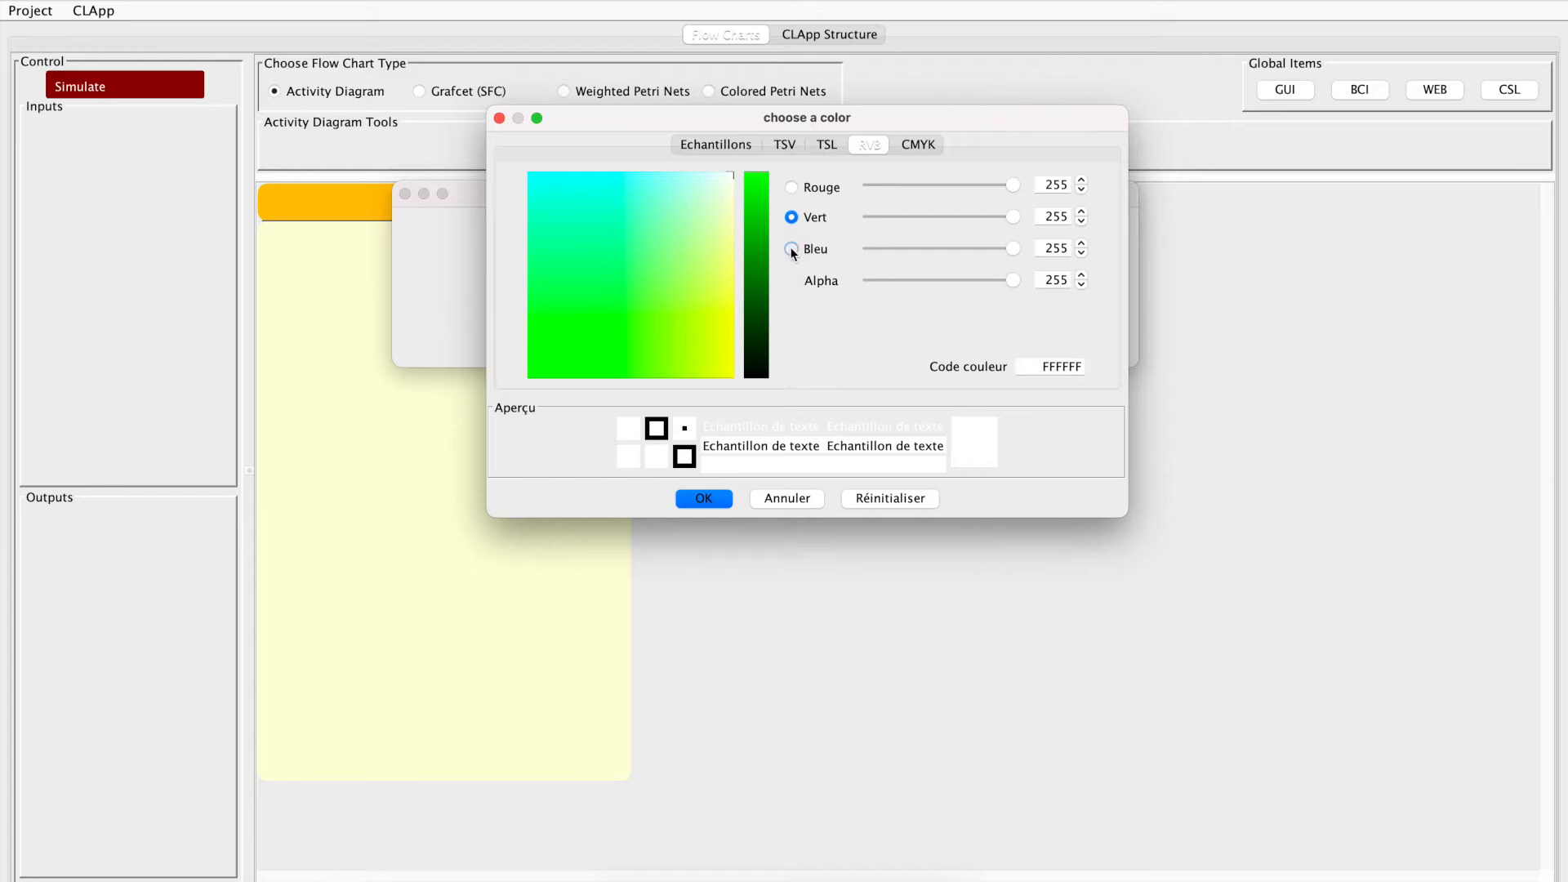
left_click(791, 250)
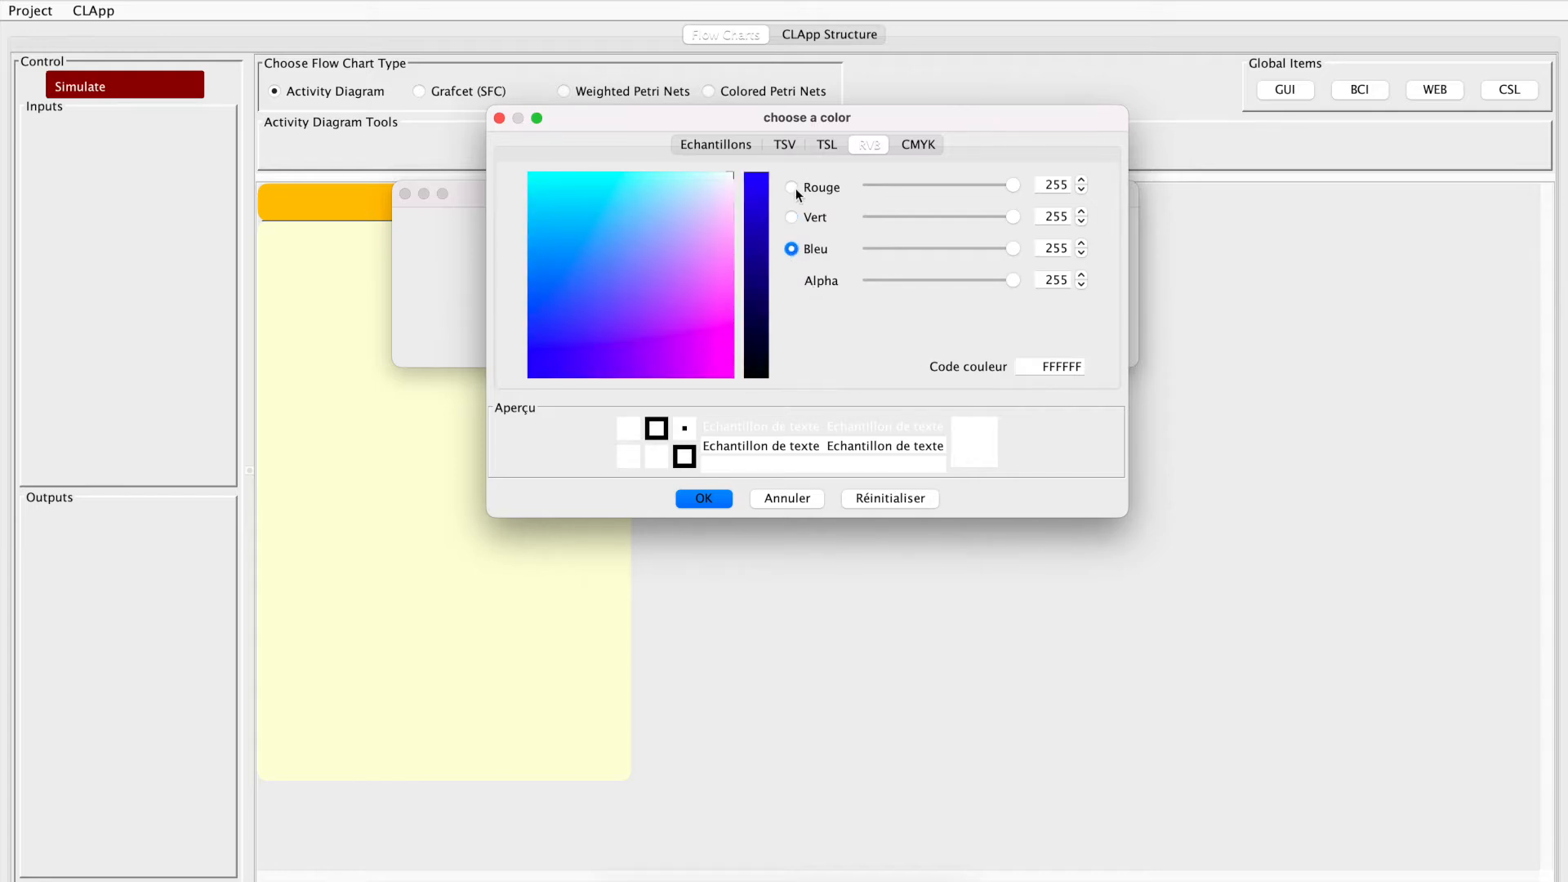
left_click(728, 187)
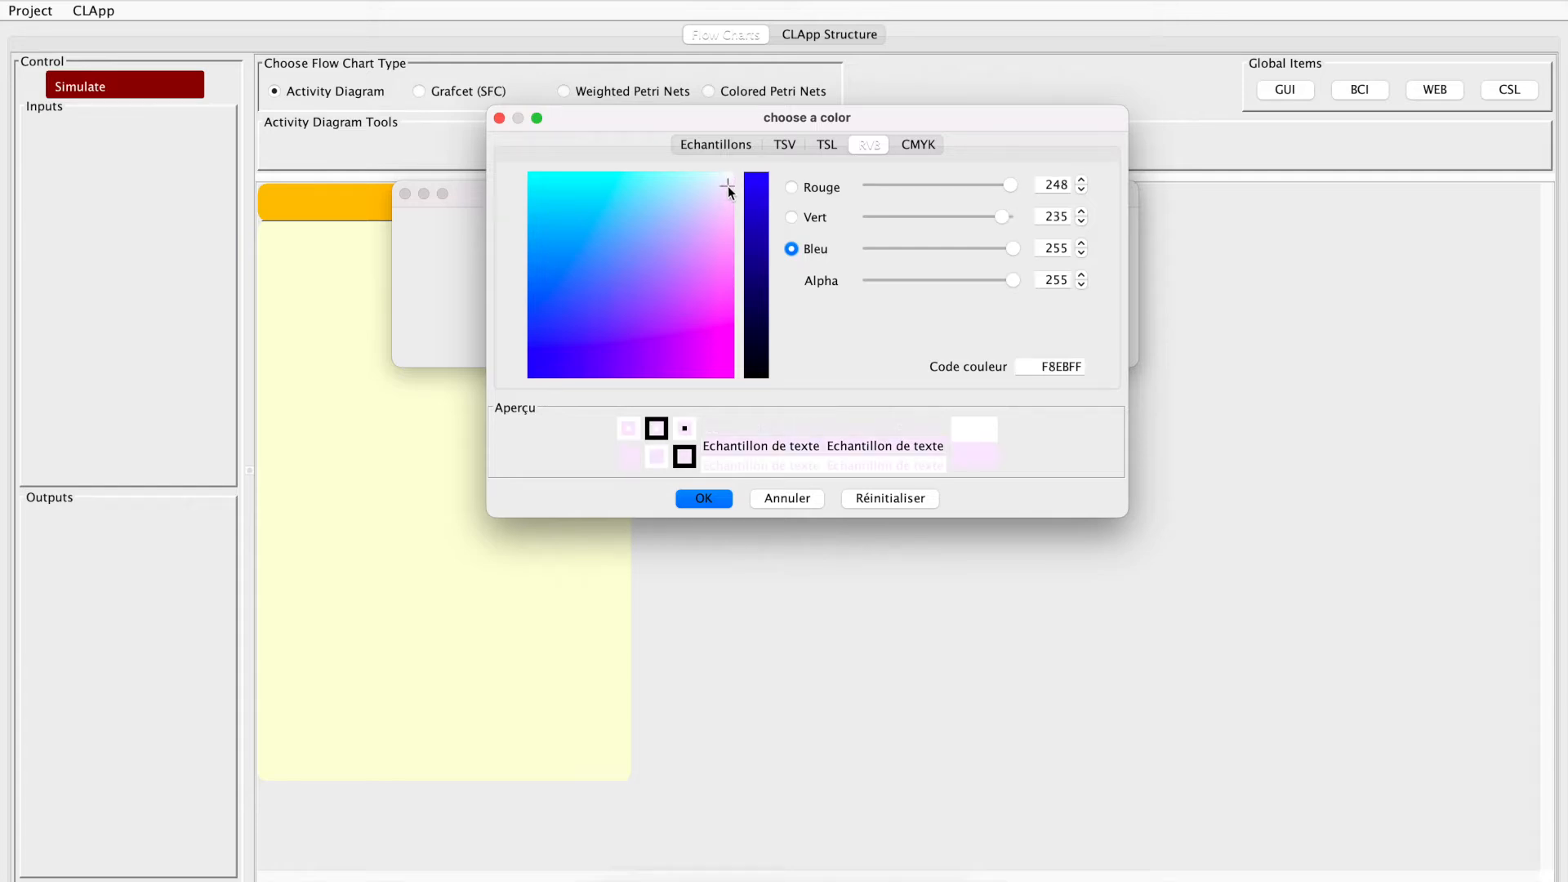
left_click(704, 498)
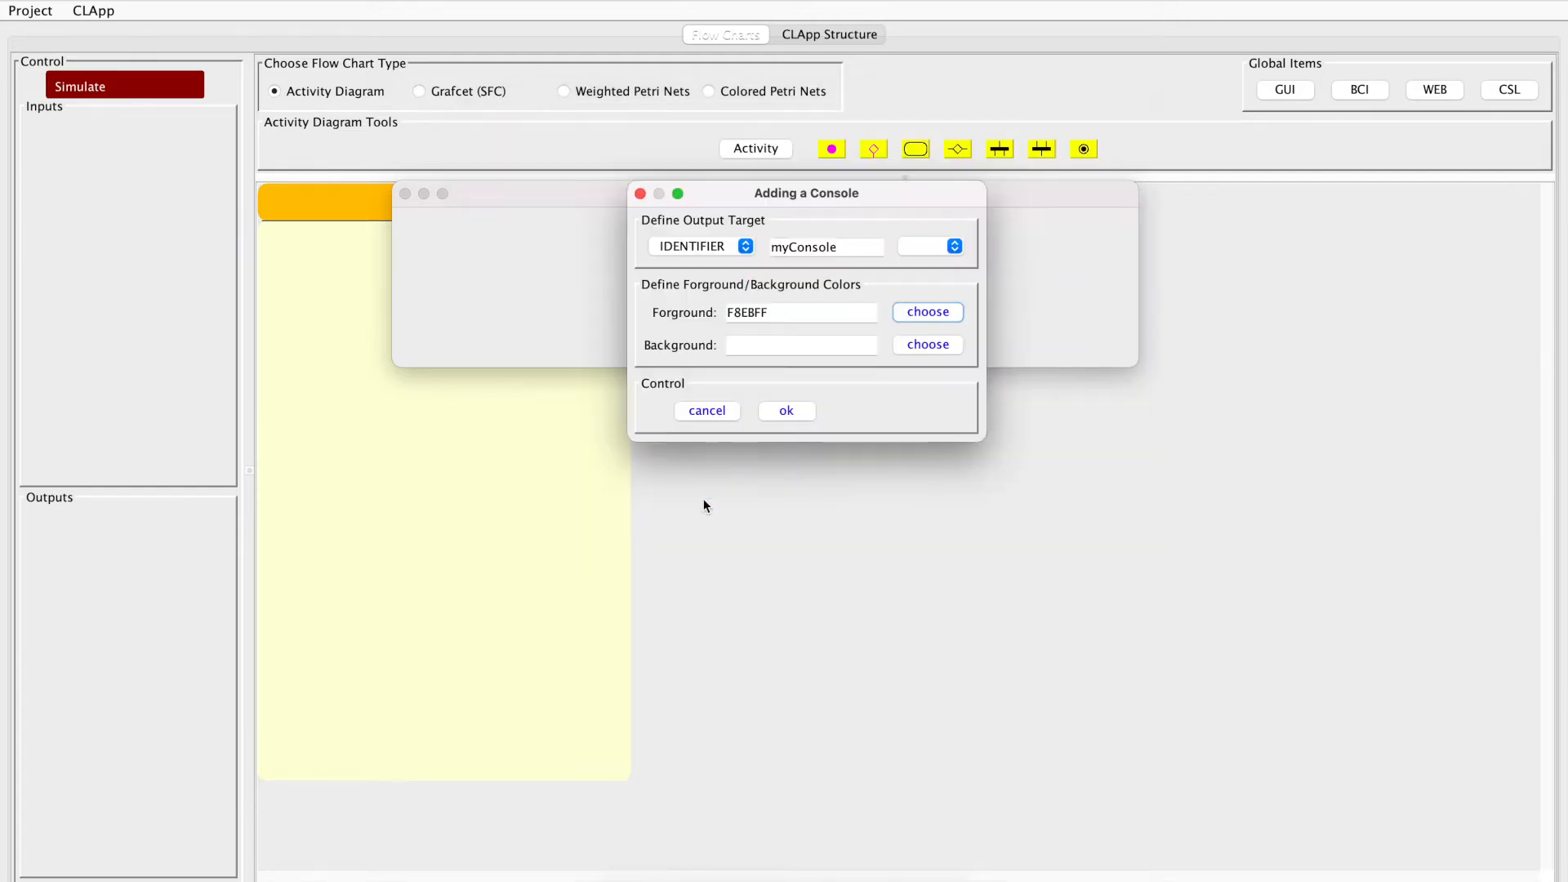
Set the console's background color to the dark brown 663300 and save the myConsole definition
left_click(920, 345)
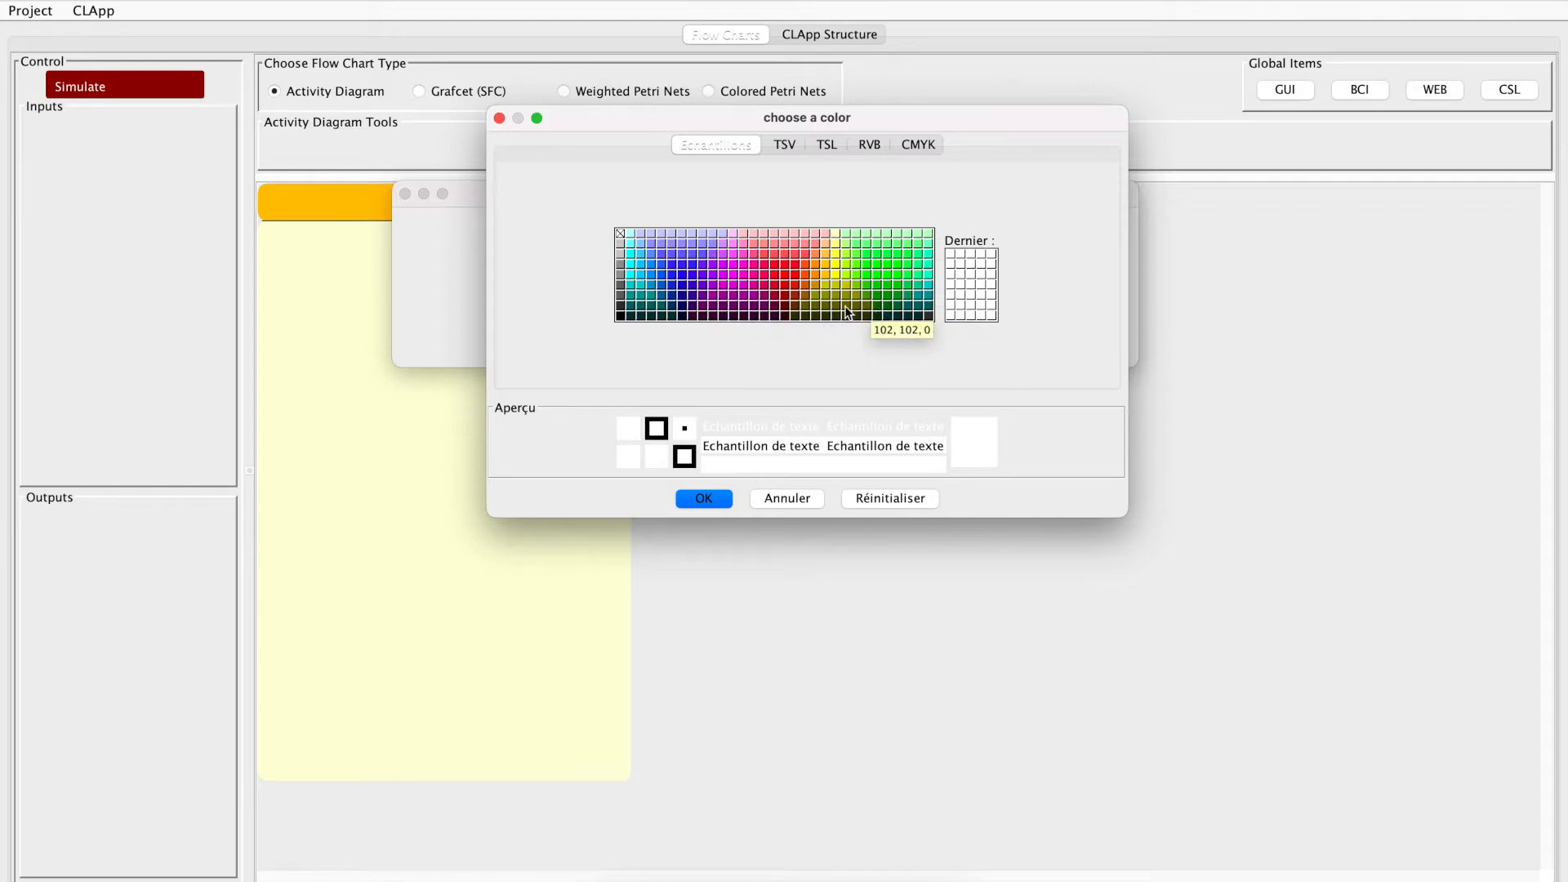
left_click(795, 306)
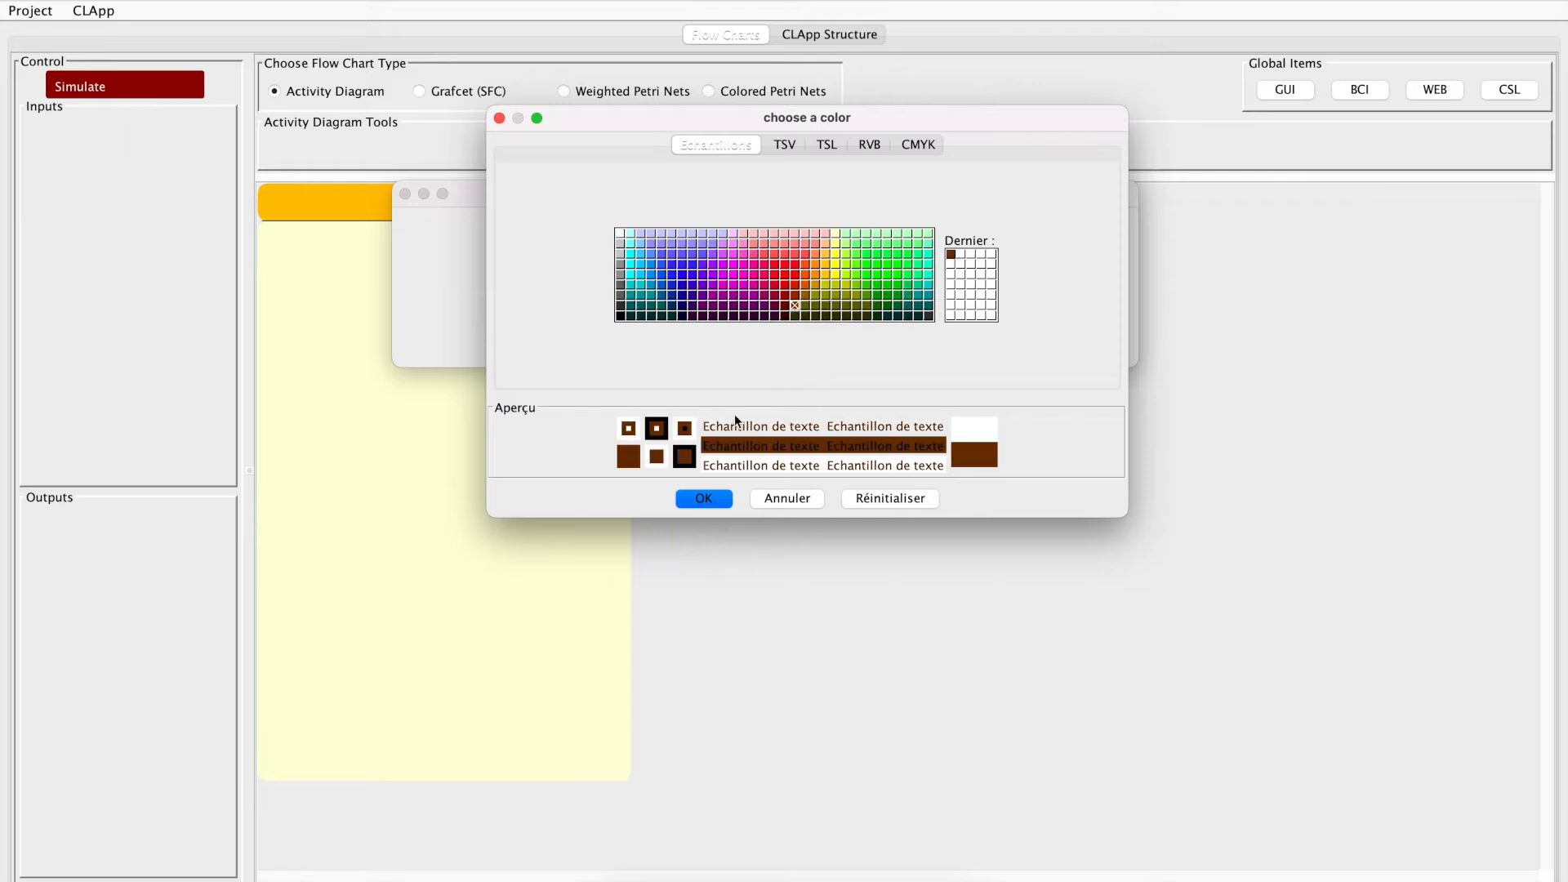
left_click(708, 497)
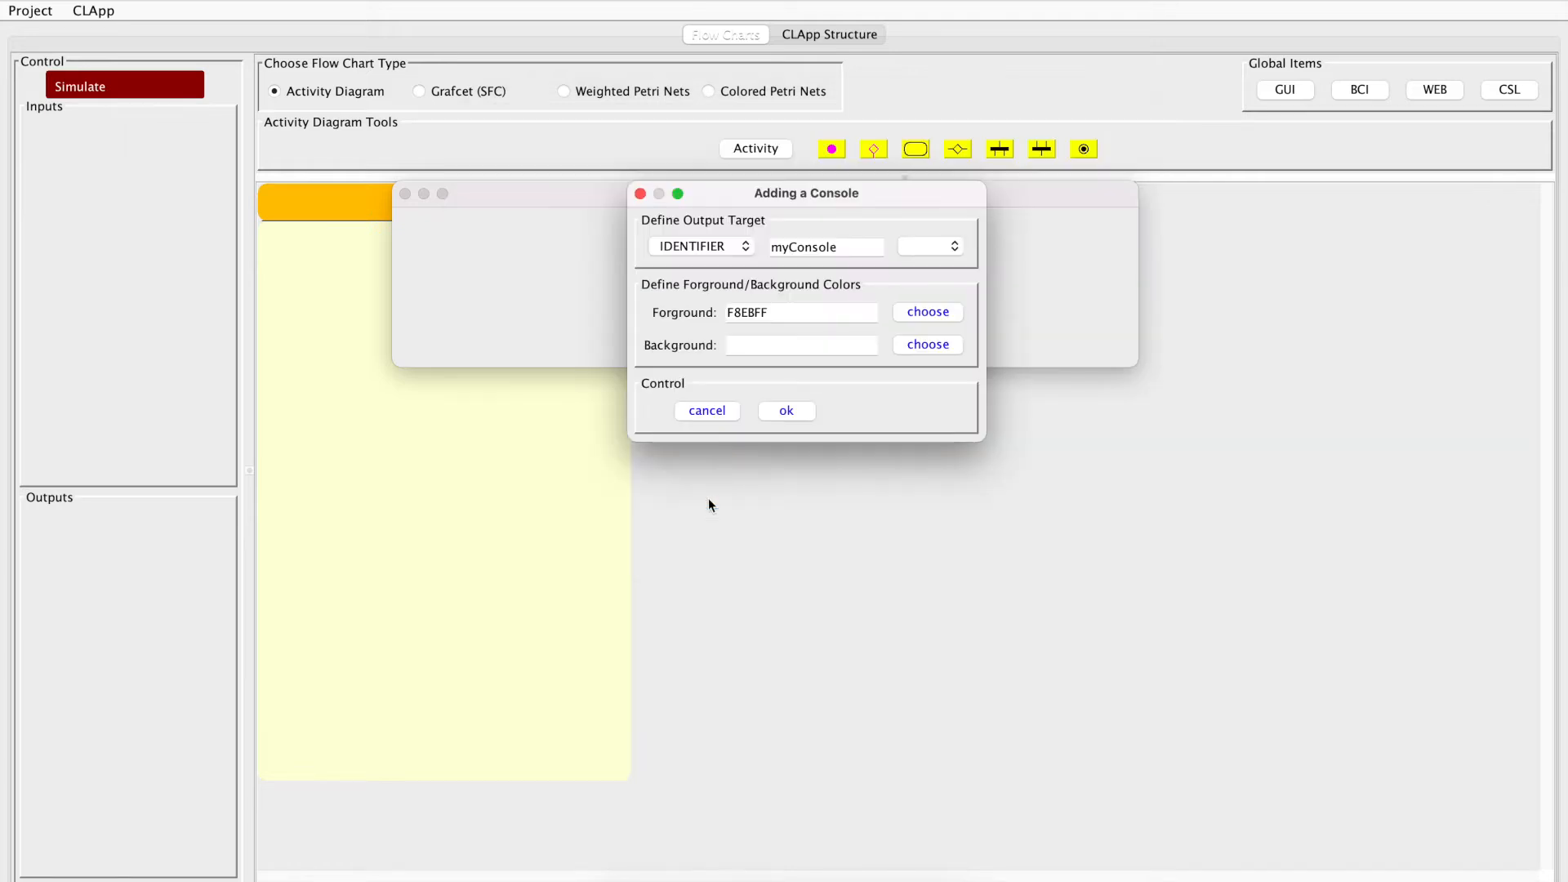
left_click(780, 416)
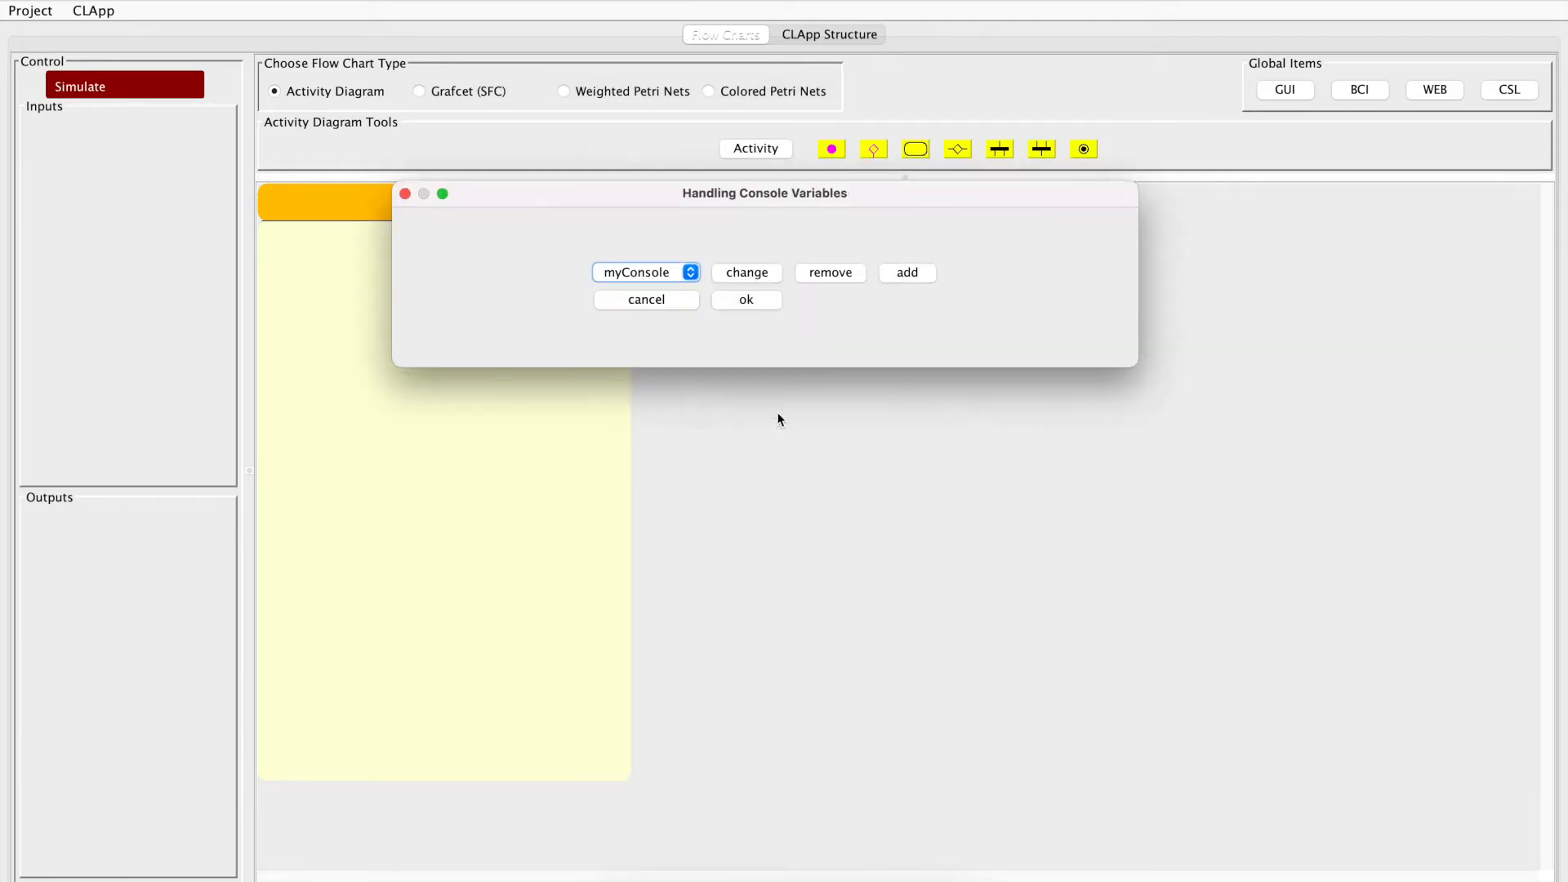
left_click(745, 304)
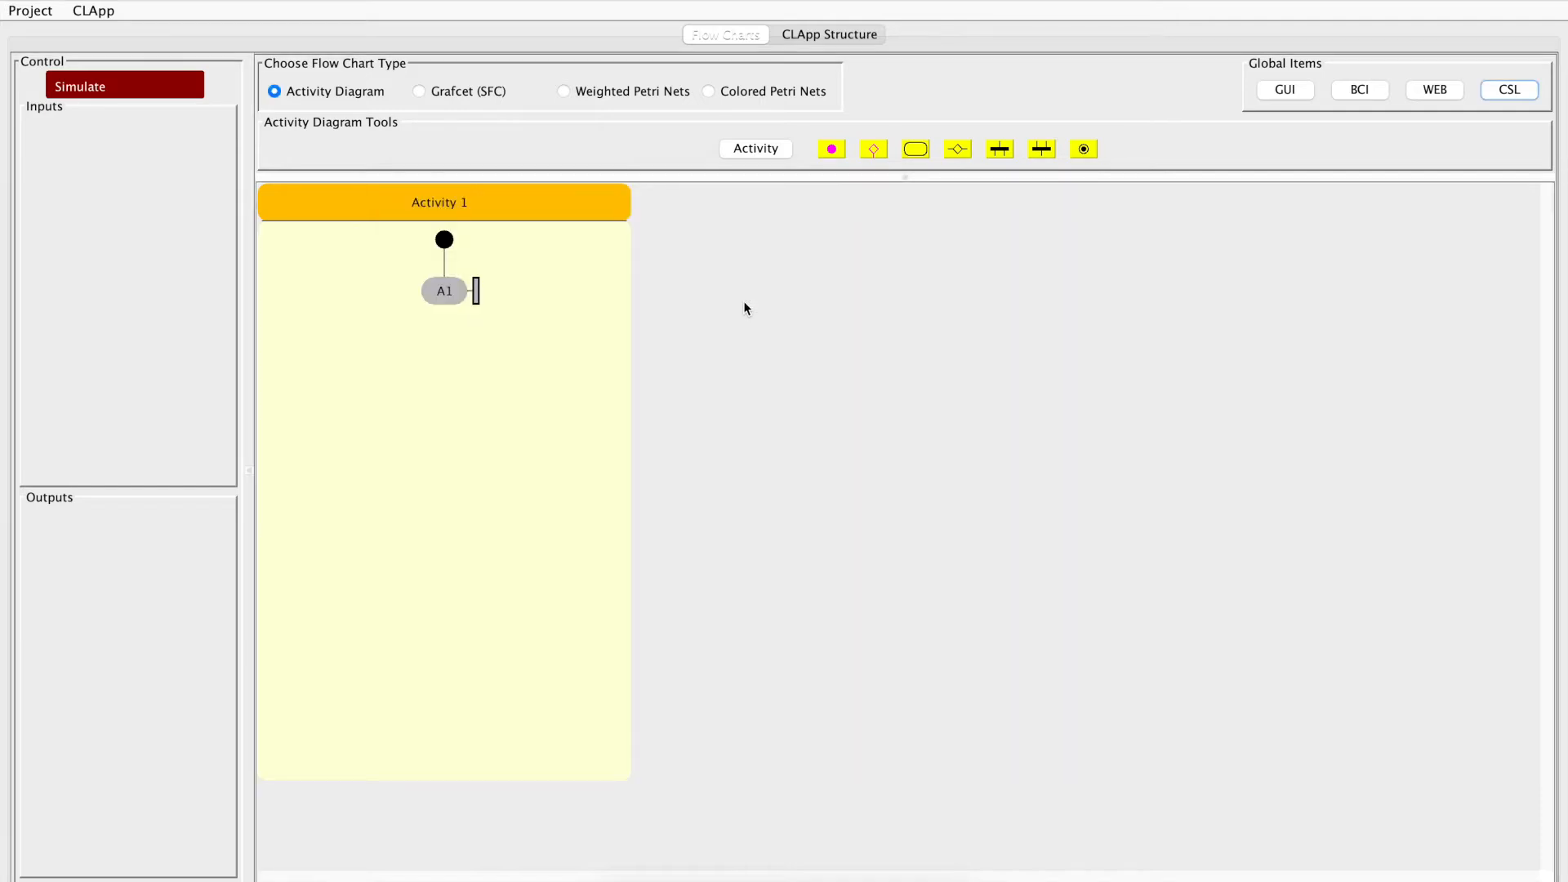
Change the "hello world" print instruction of action A1 so that it outputs to myConsole
double_click(452, 291)
left_click(778, 346)
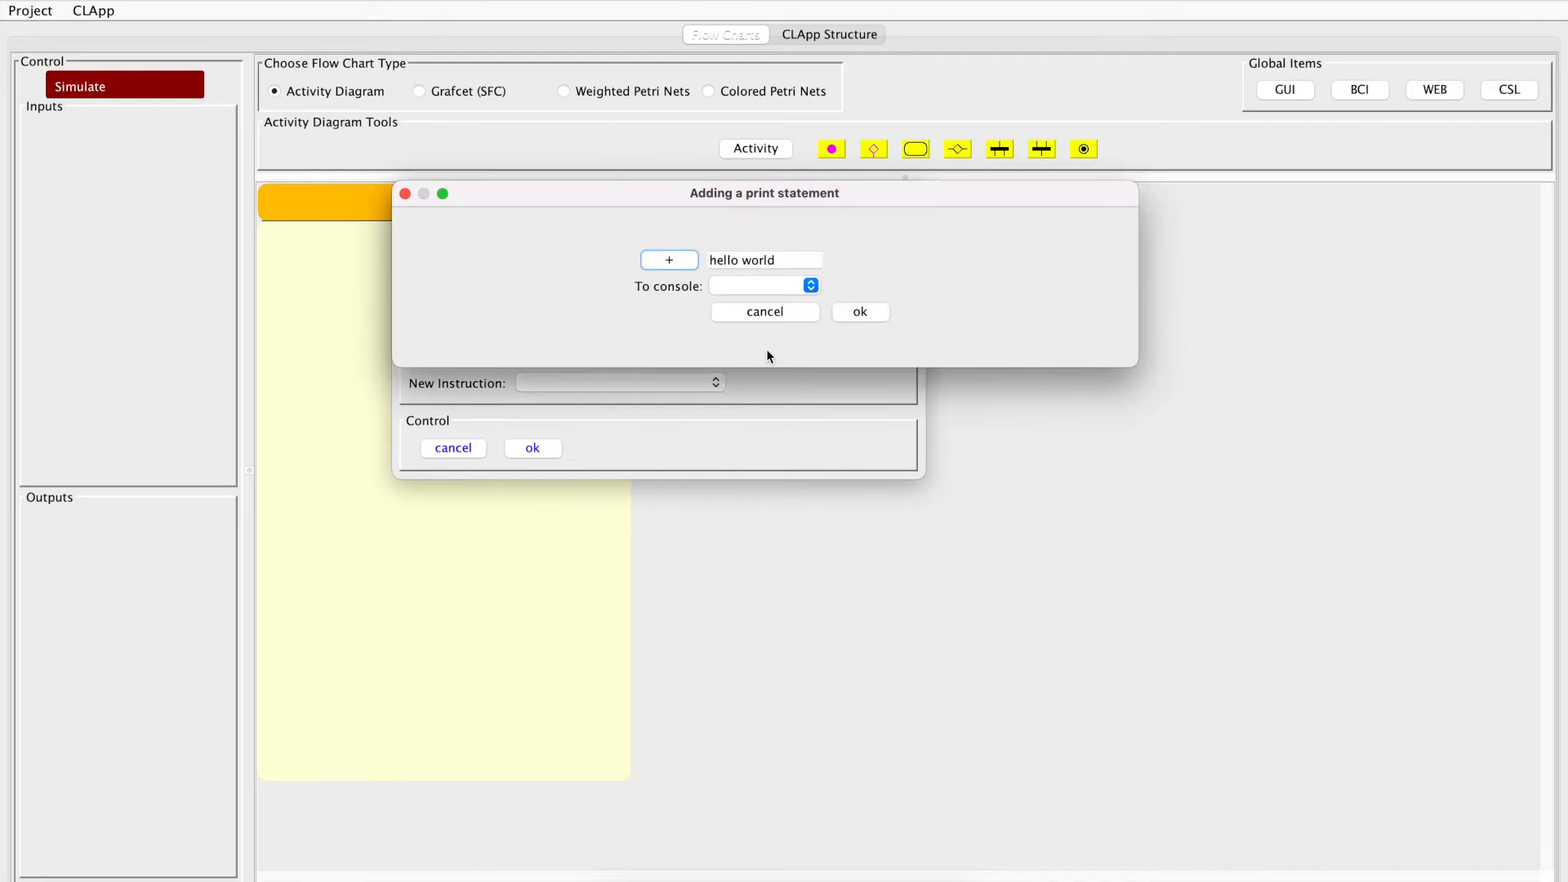
left_click(808, 285)
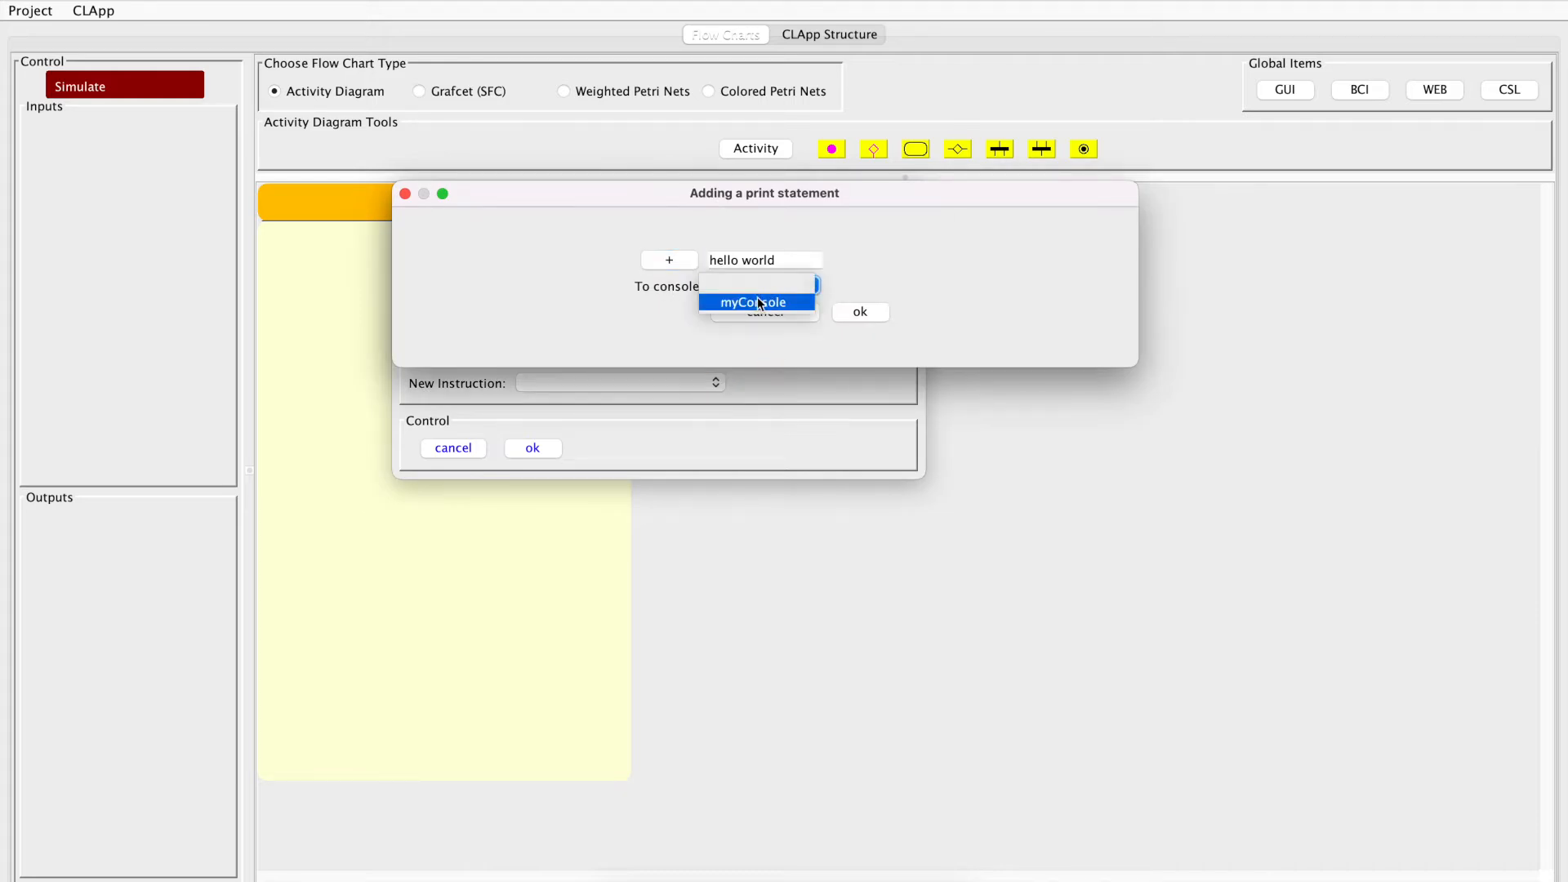
left_click(752, 302)
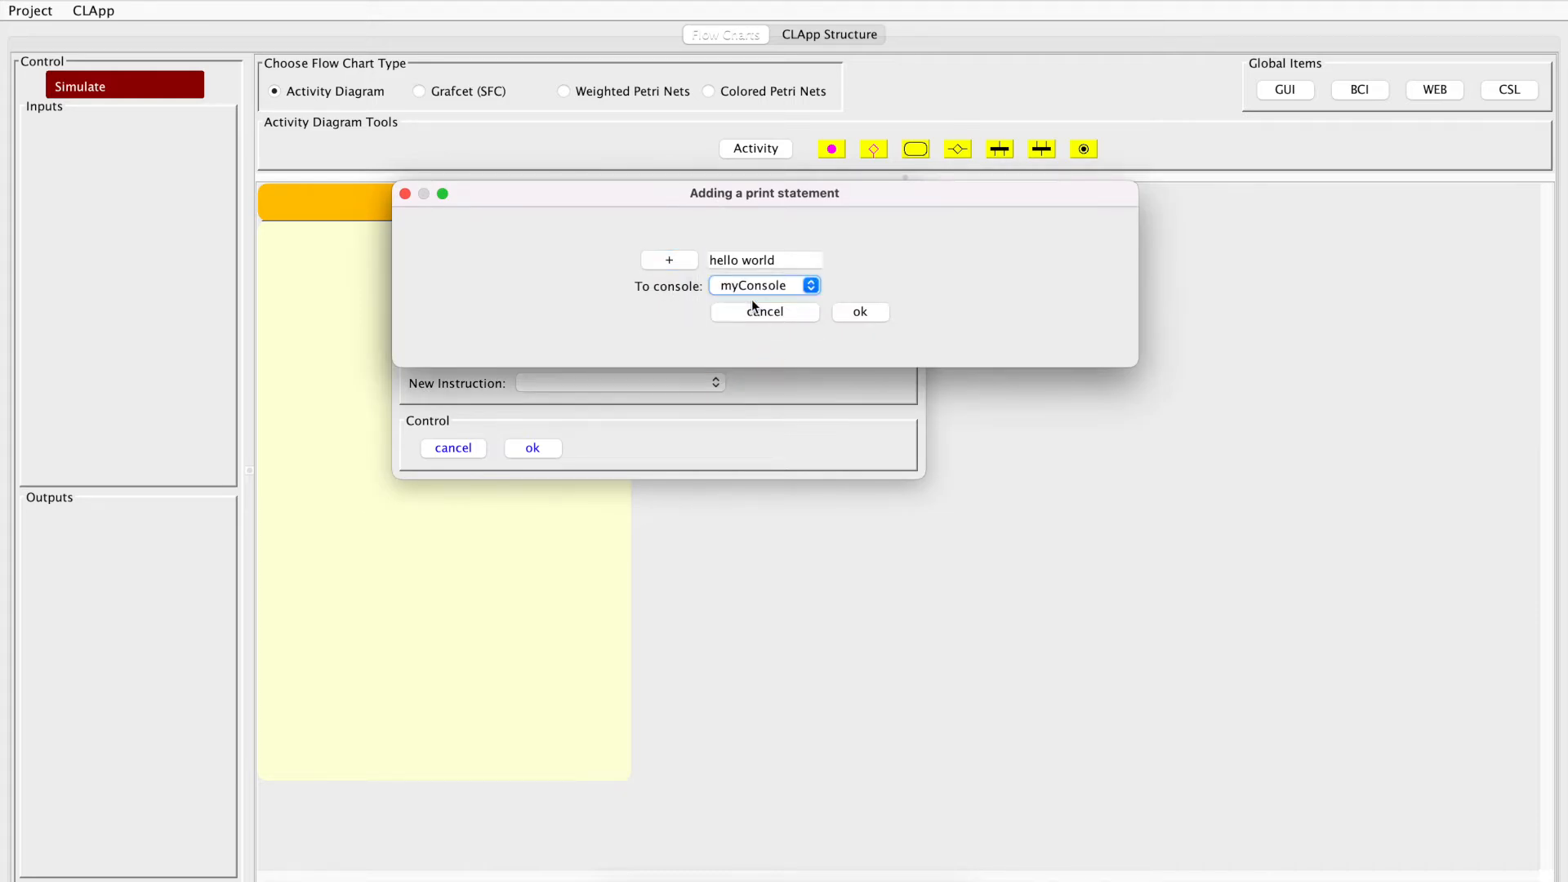
left_click(875, 312)
left_click(545, 446)
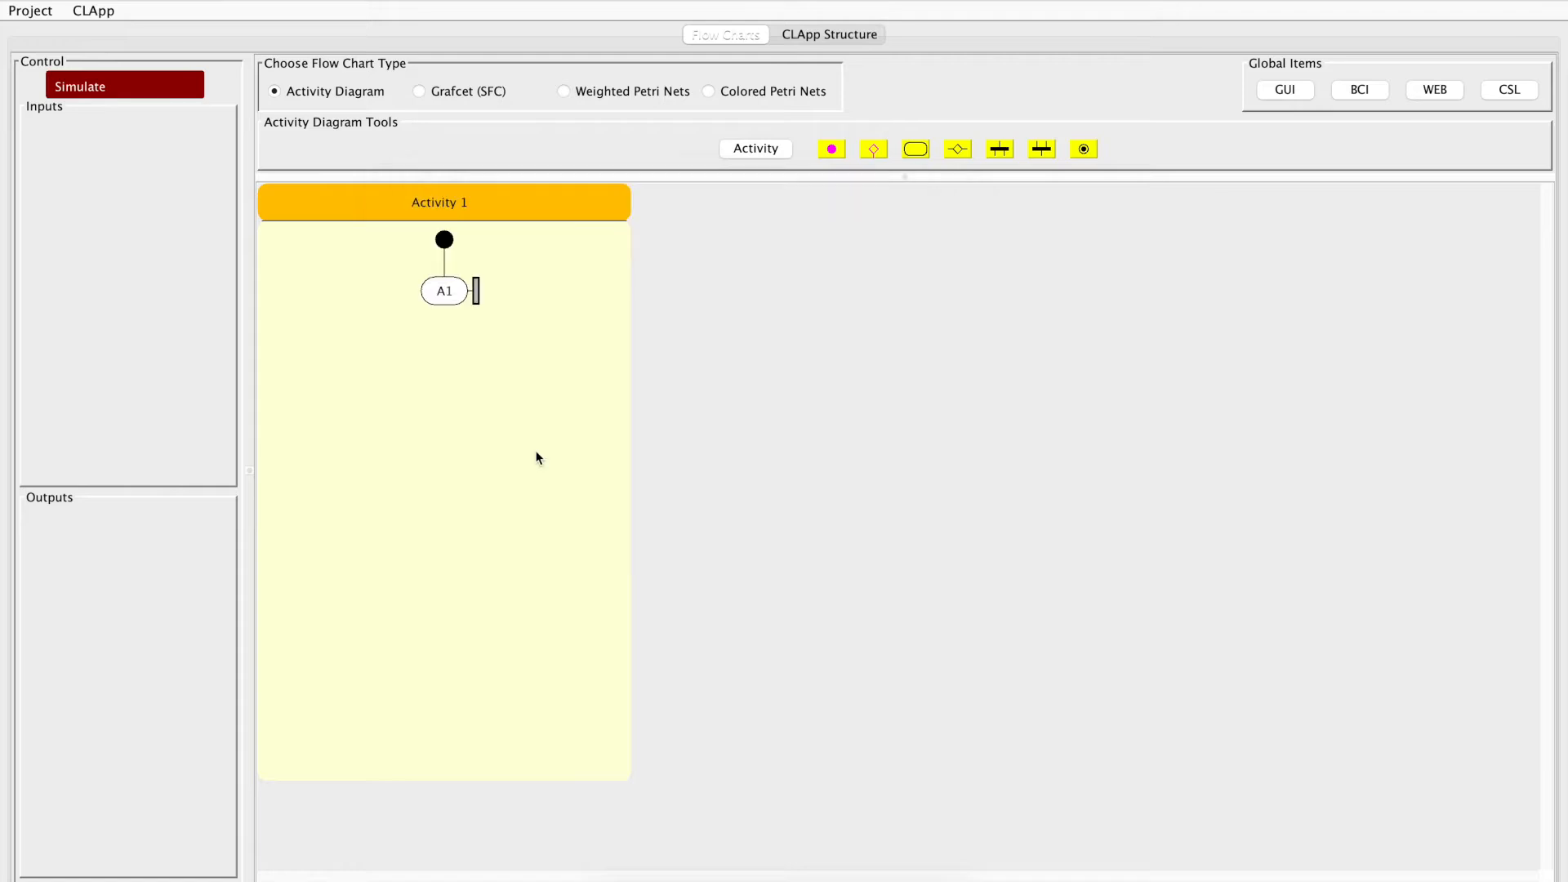
Save the whole project as "hello0" in the simple folder
left_click(46, 13)
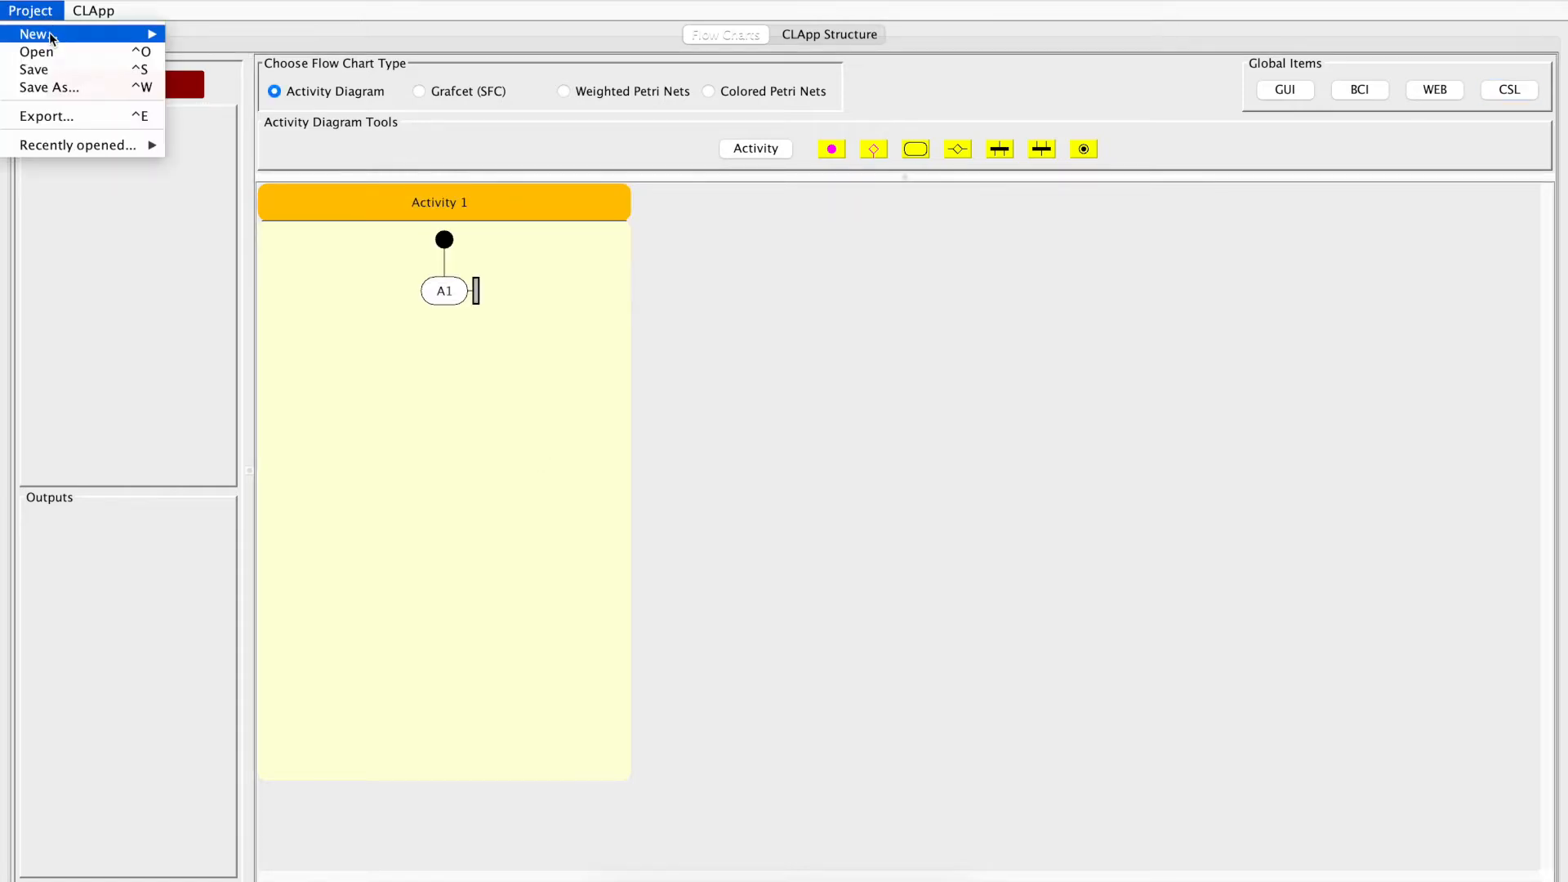
left_click(57, 85)
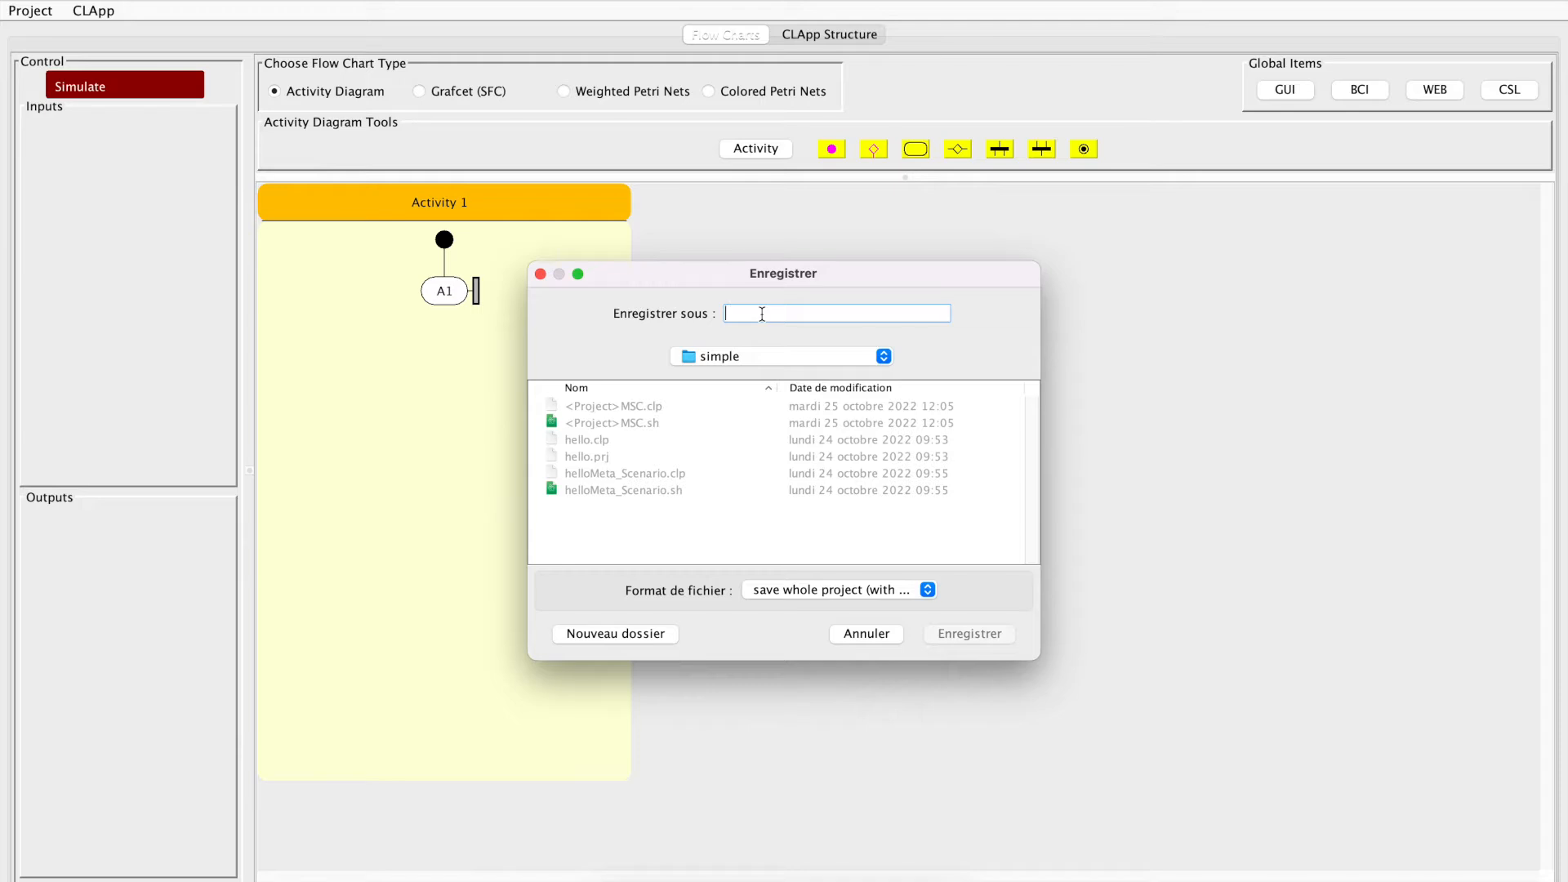
type("hello0")
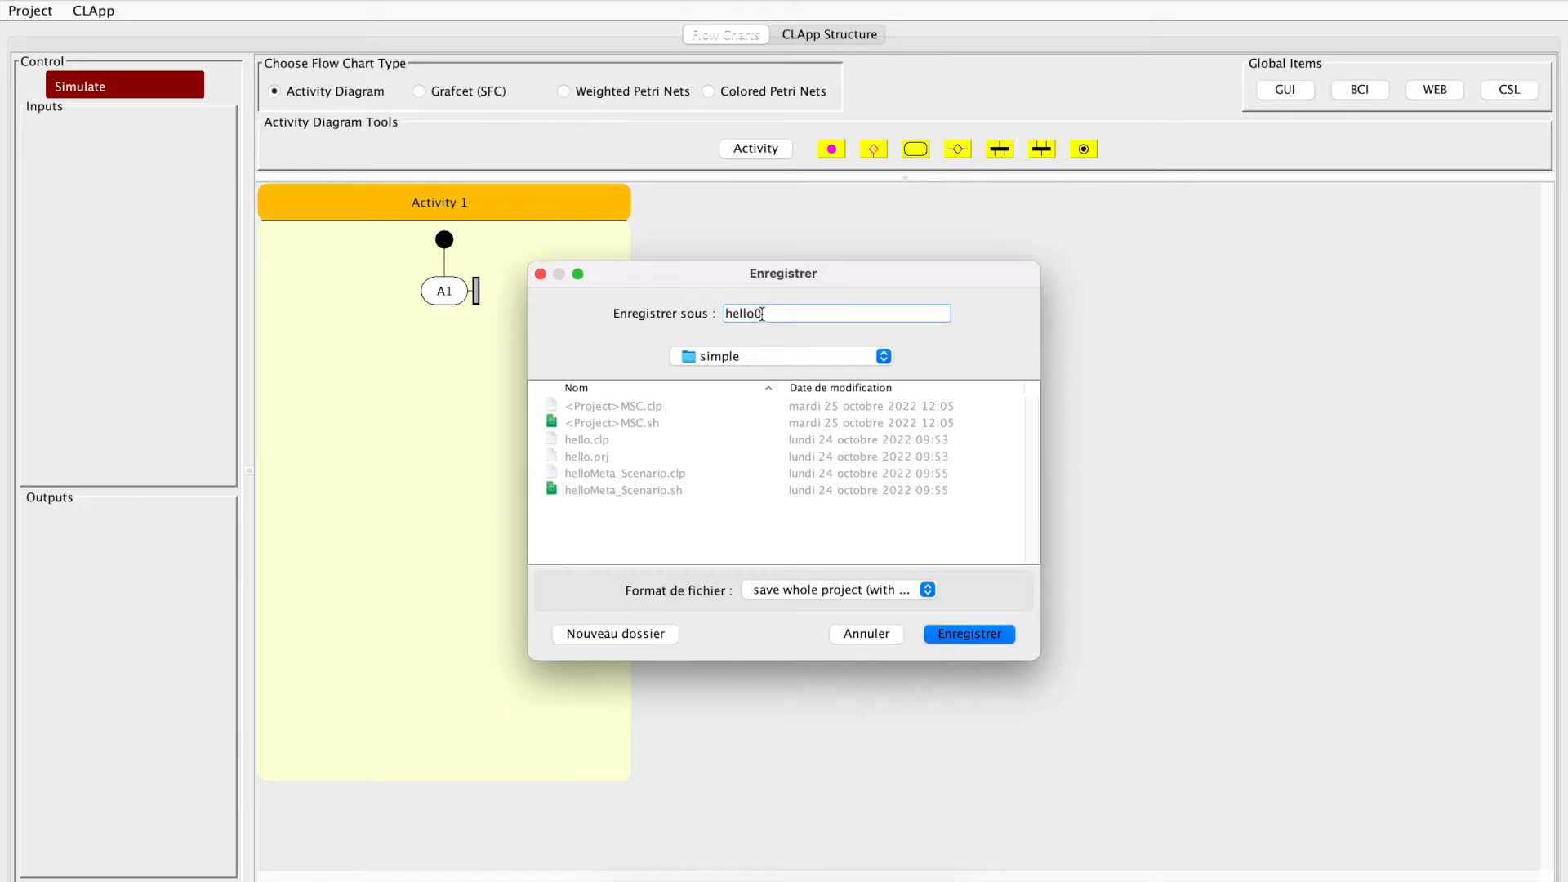
left_click(960, 631)
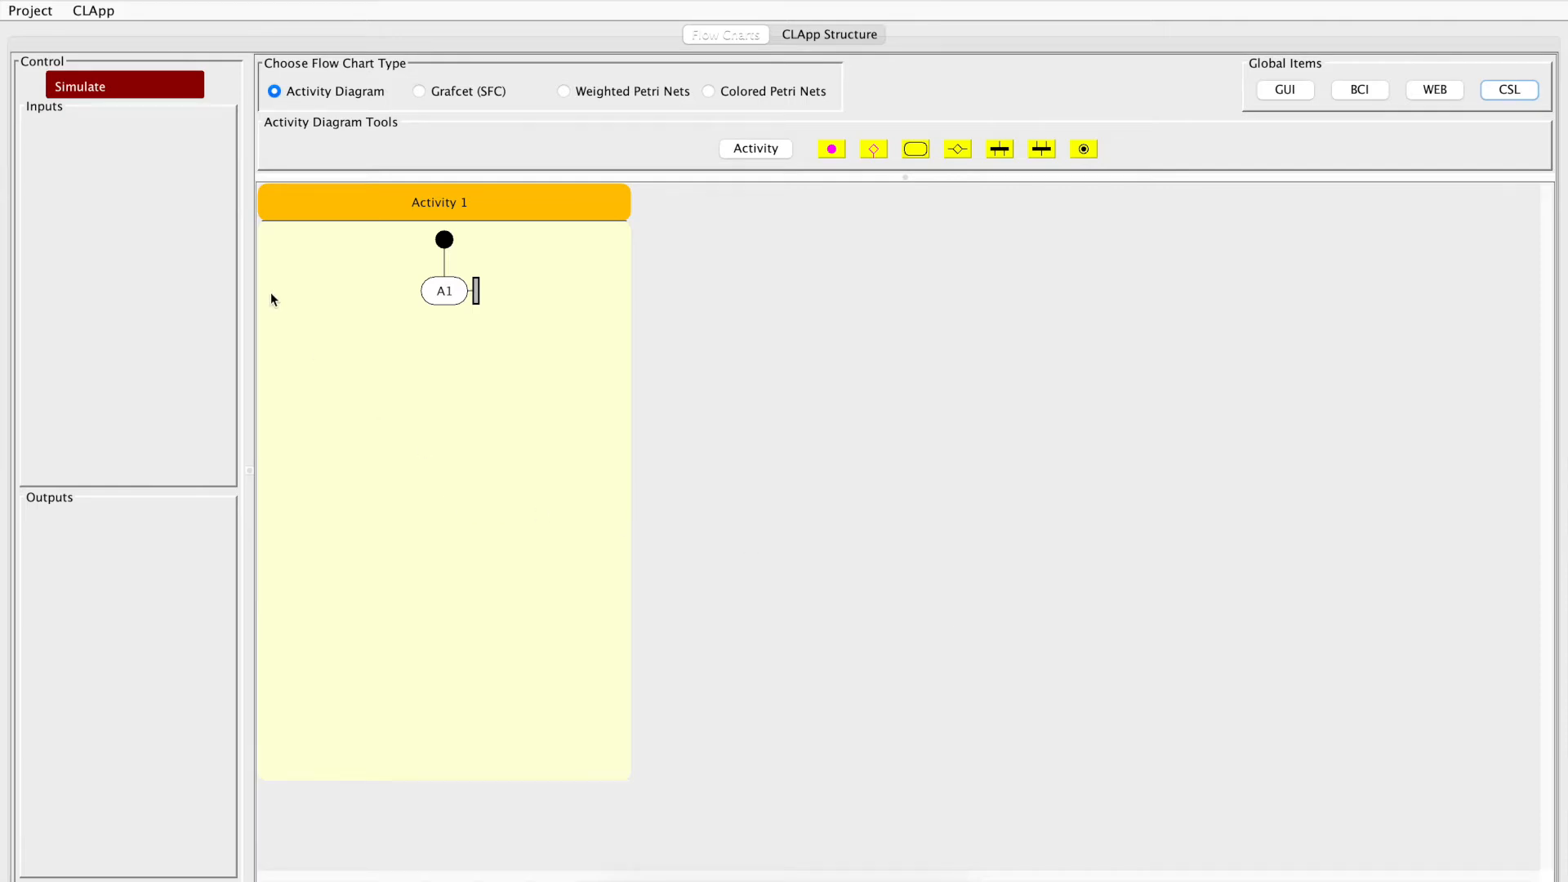
Export the project into the simple folder inside 1_hello
left_click(31, 12)
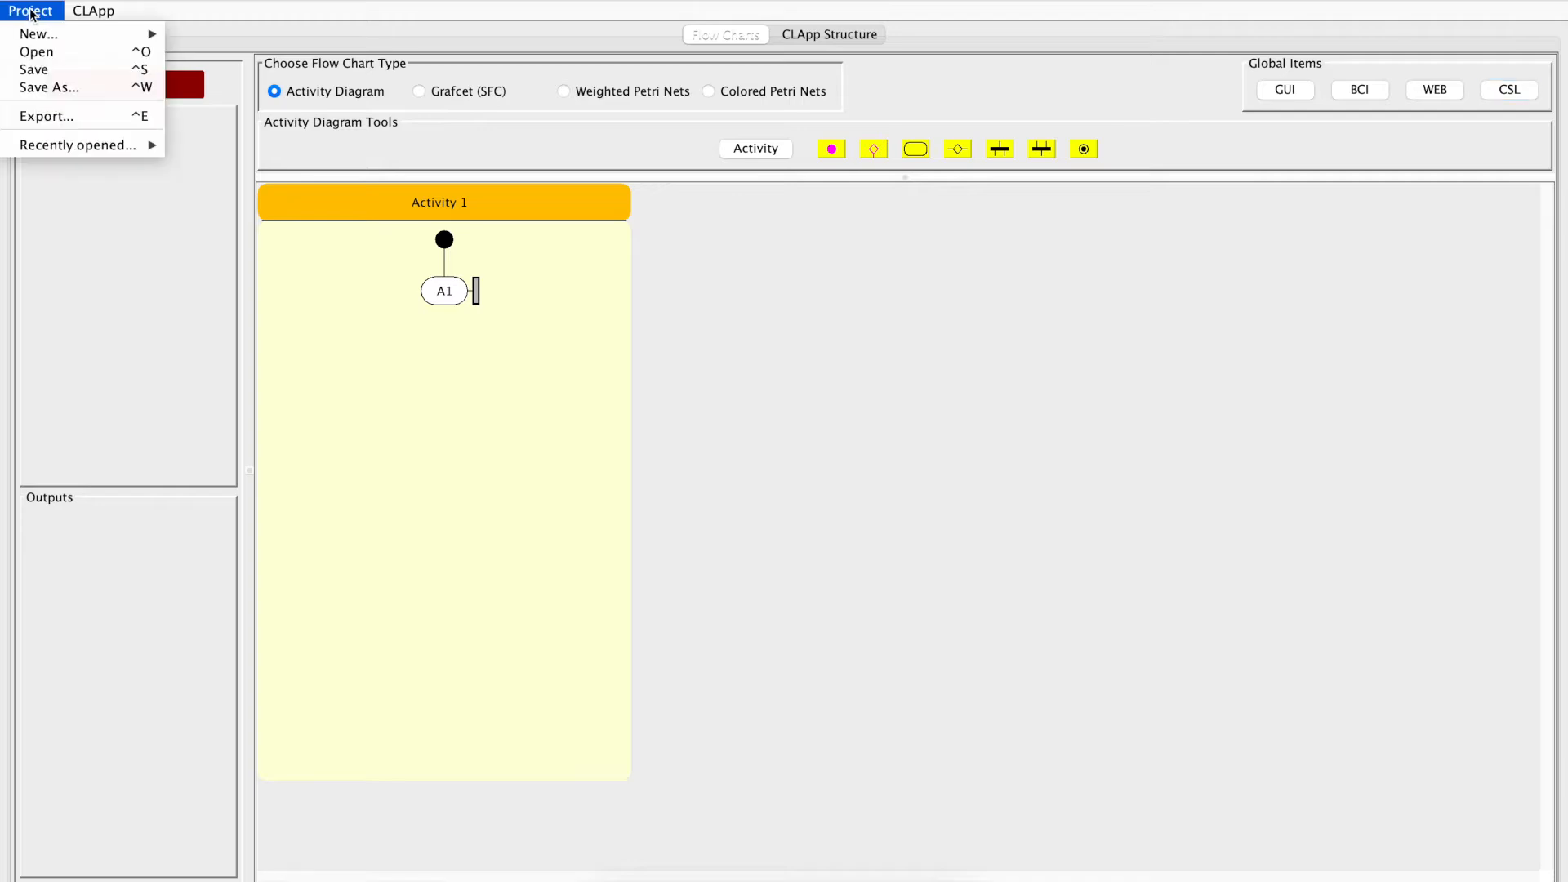
left_click(48, 114)
left_click(596, 358)
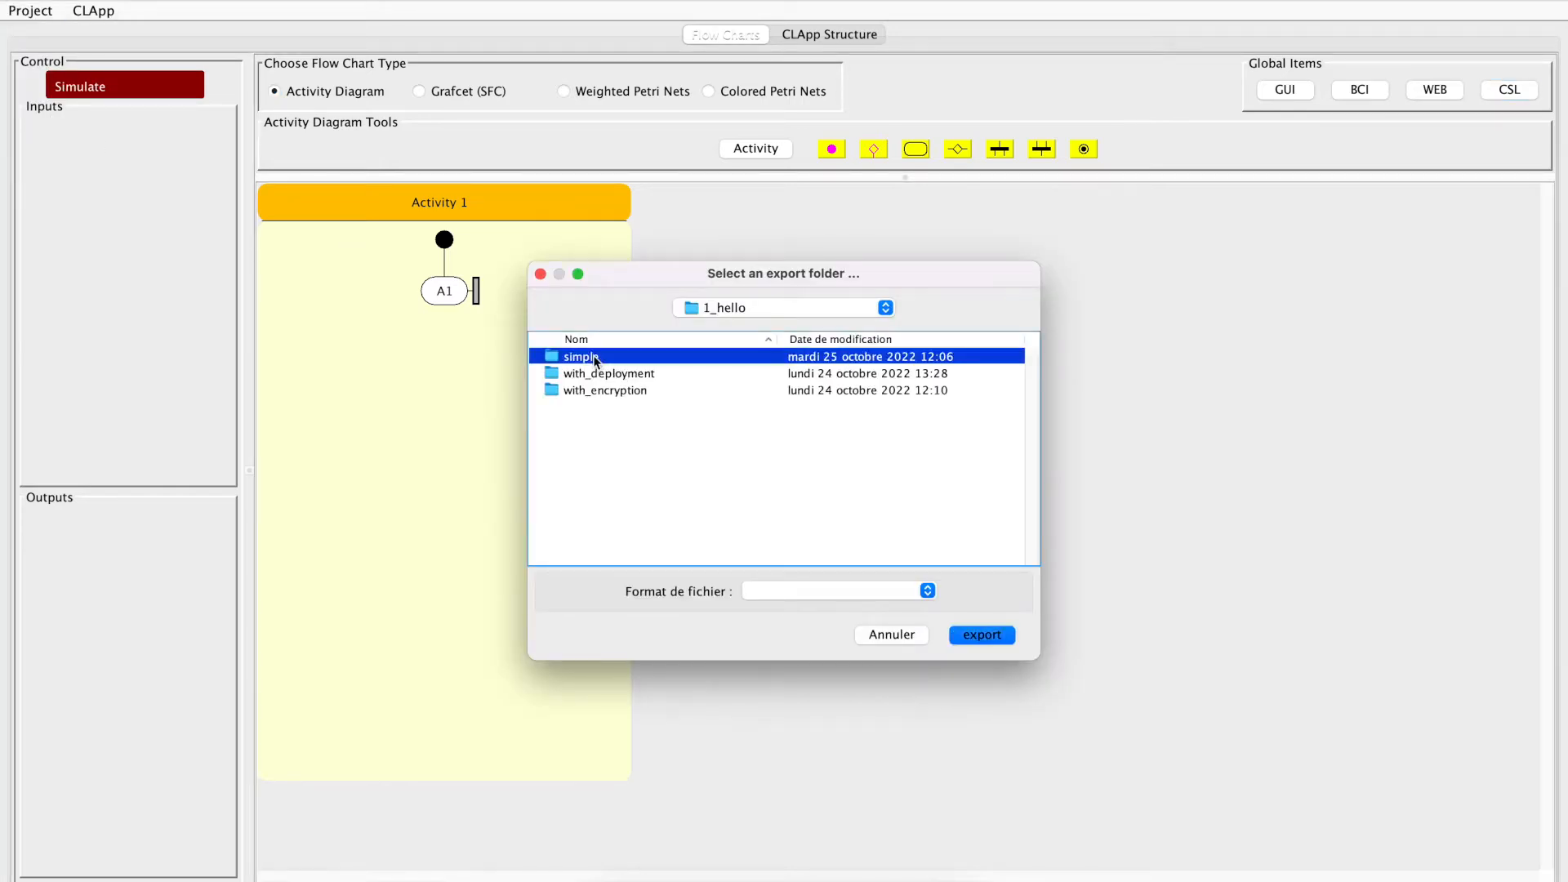
left_click(988, 636)
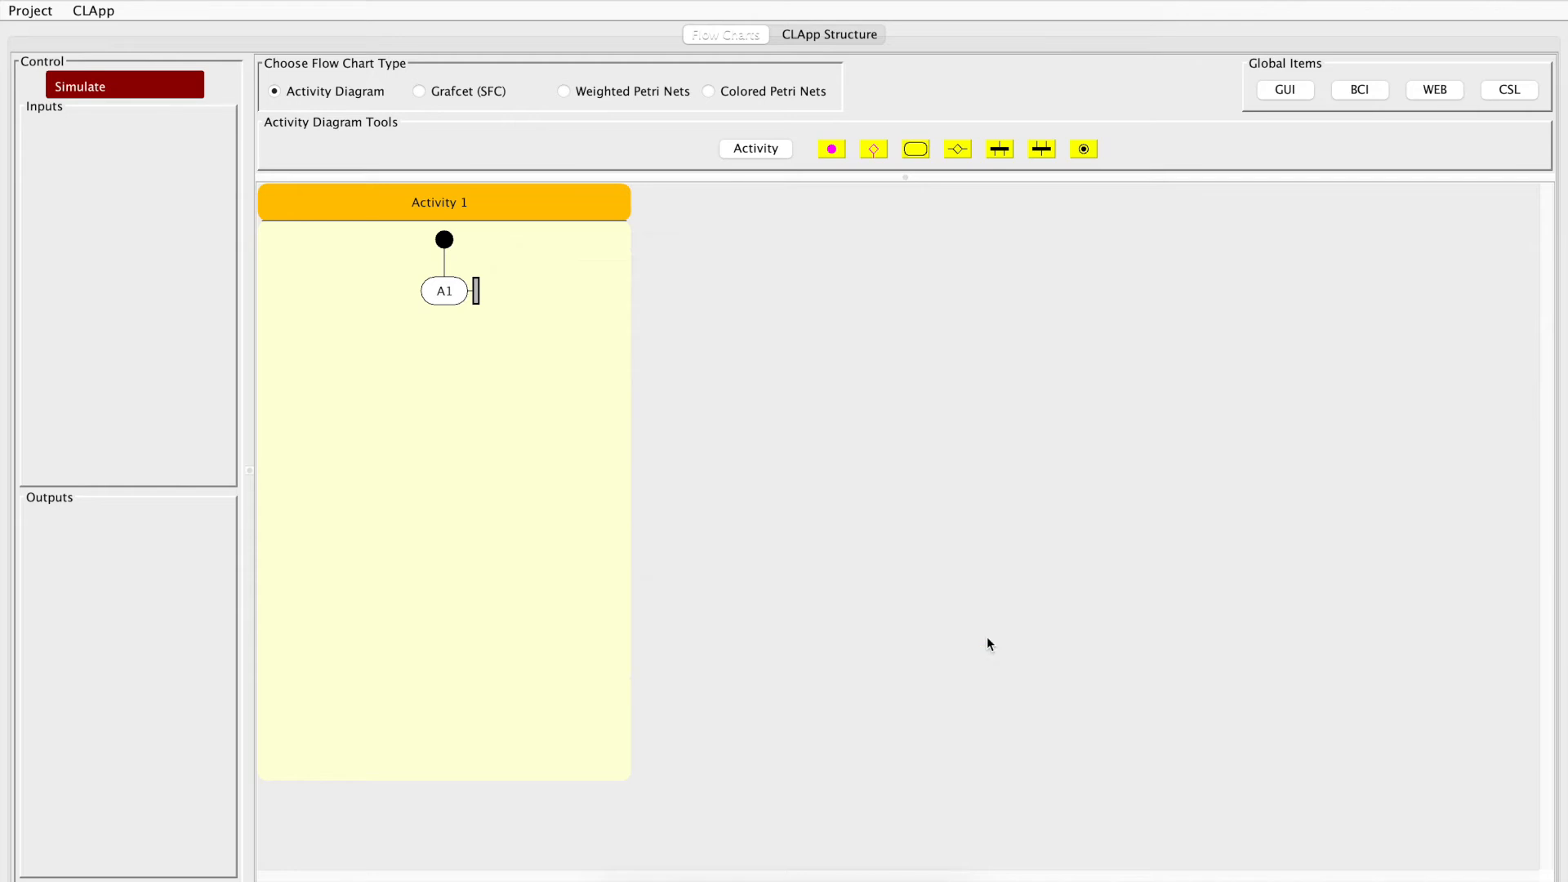
Switch to the Terminal and list the files of the simple folder in long format with ls -l
key("super+Tab")
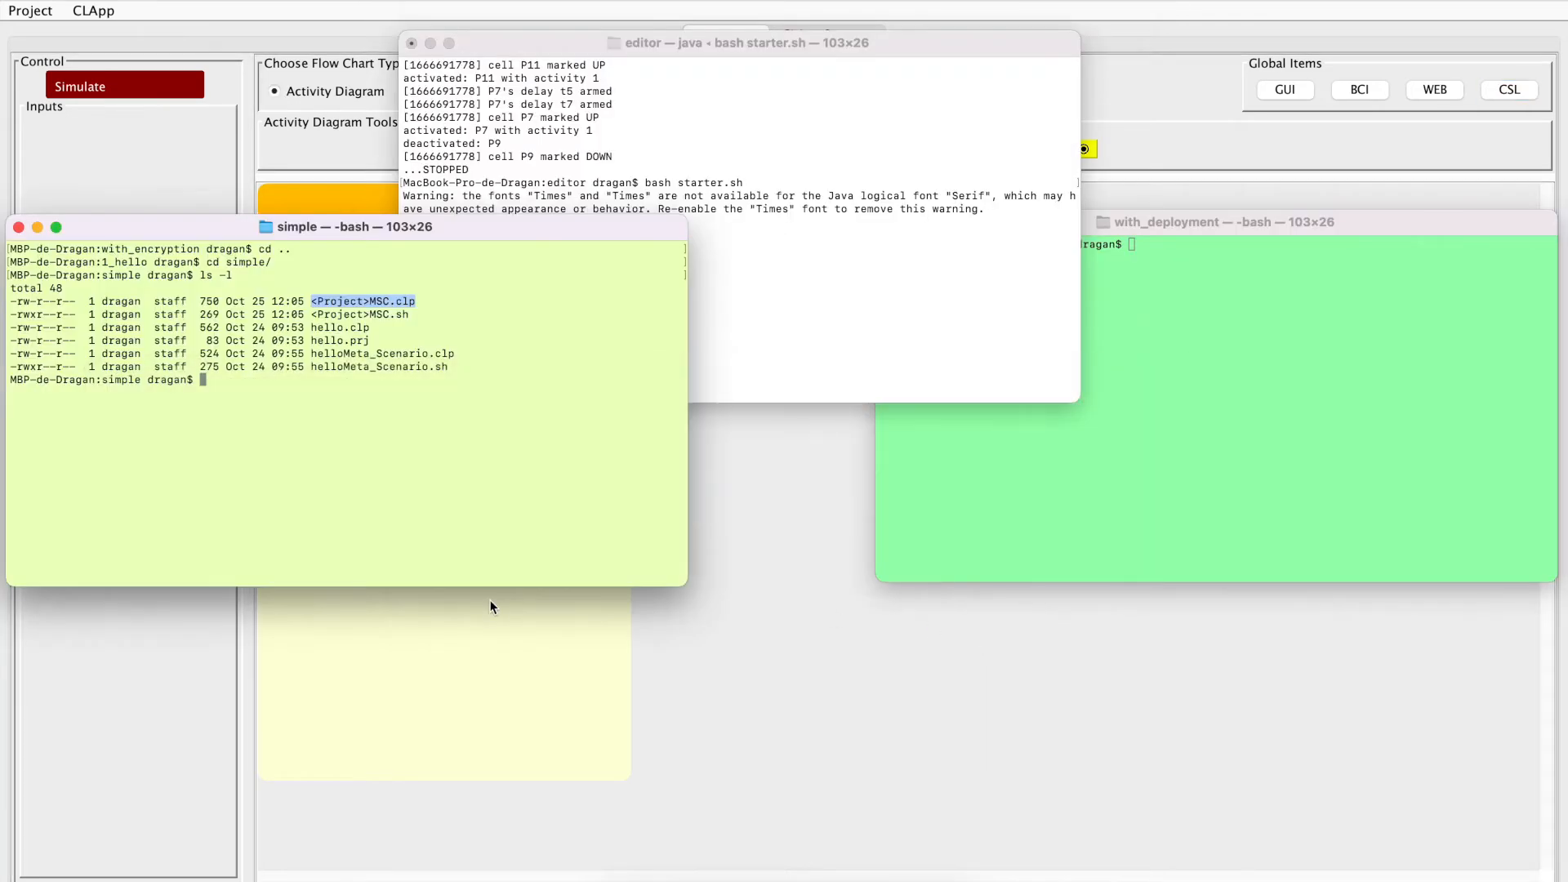
type("ls -l")
key("Return")
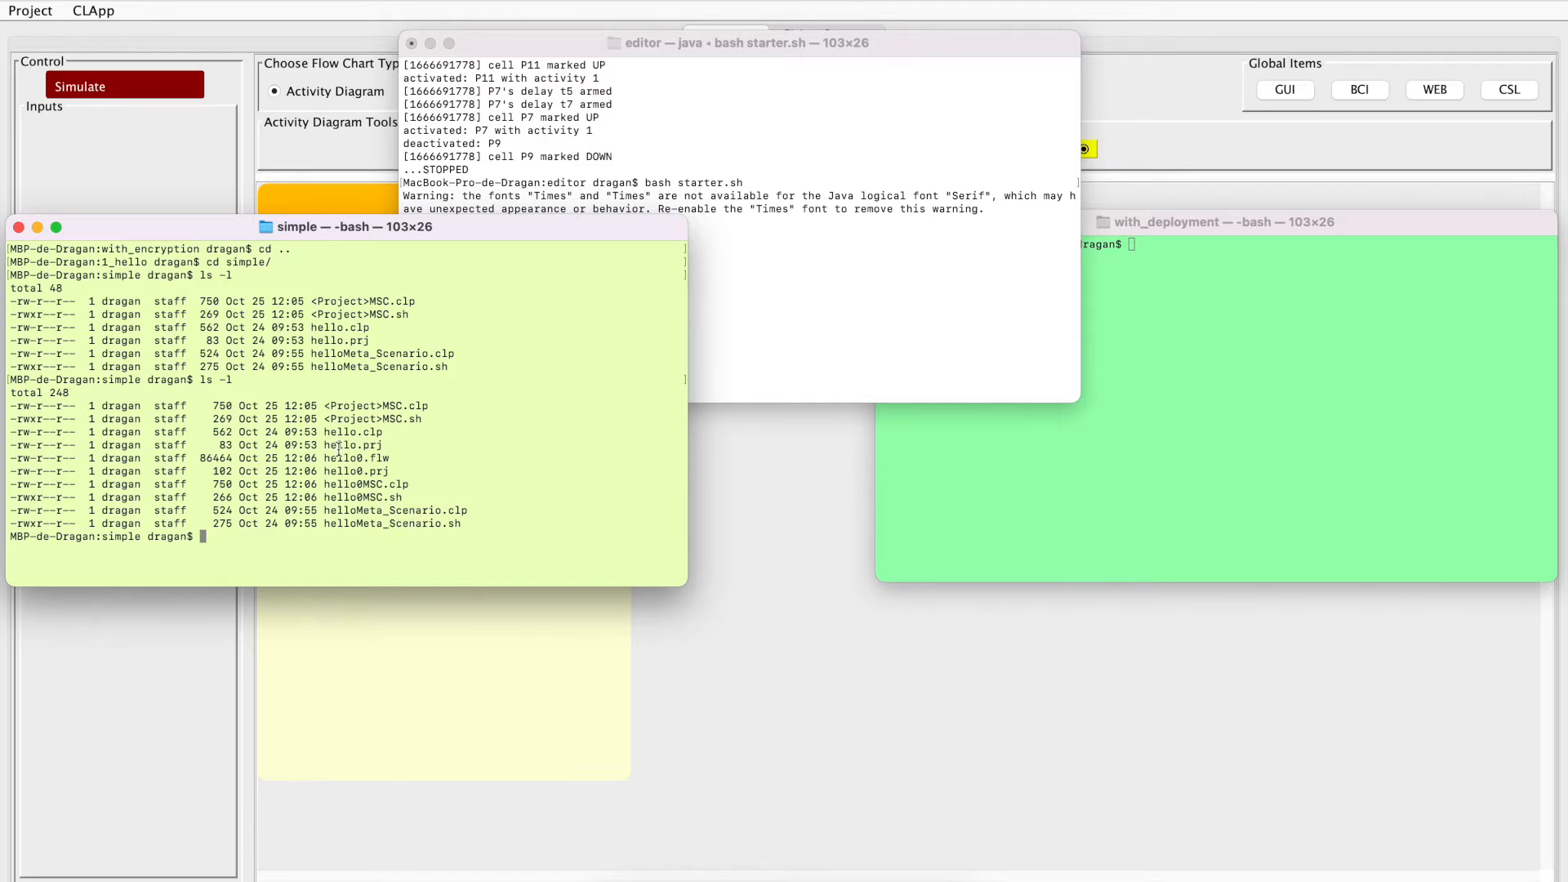
Run the exported script hello0MSC.sh with bash, check the text in its console window, and close that window
left_click_drag(325, 458, 413, 496)
left_click(413, 497)
left_click_drag(325, 497, 413, 496)
key("super+c")
left_click(324, 537)
type("bash")
key("super+v")
key("Return")
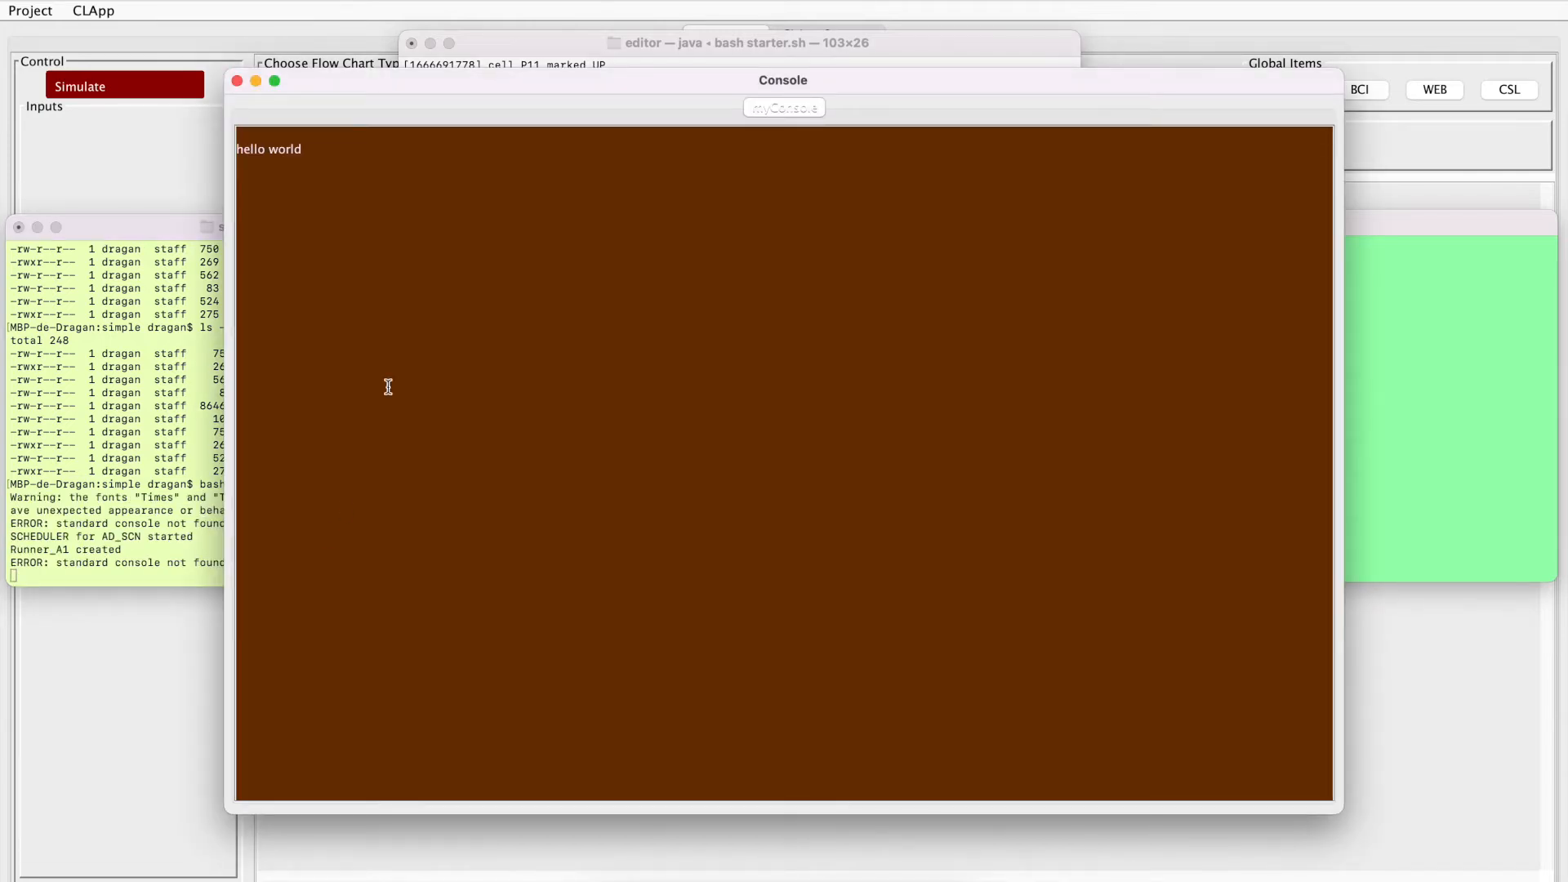
left_click_drag(304, 148, 223, 145)
left_click(238, 81)
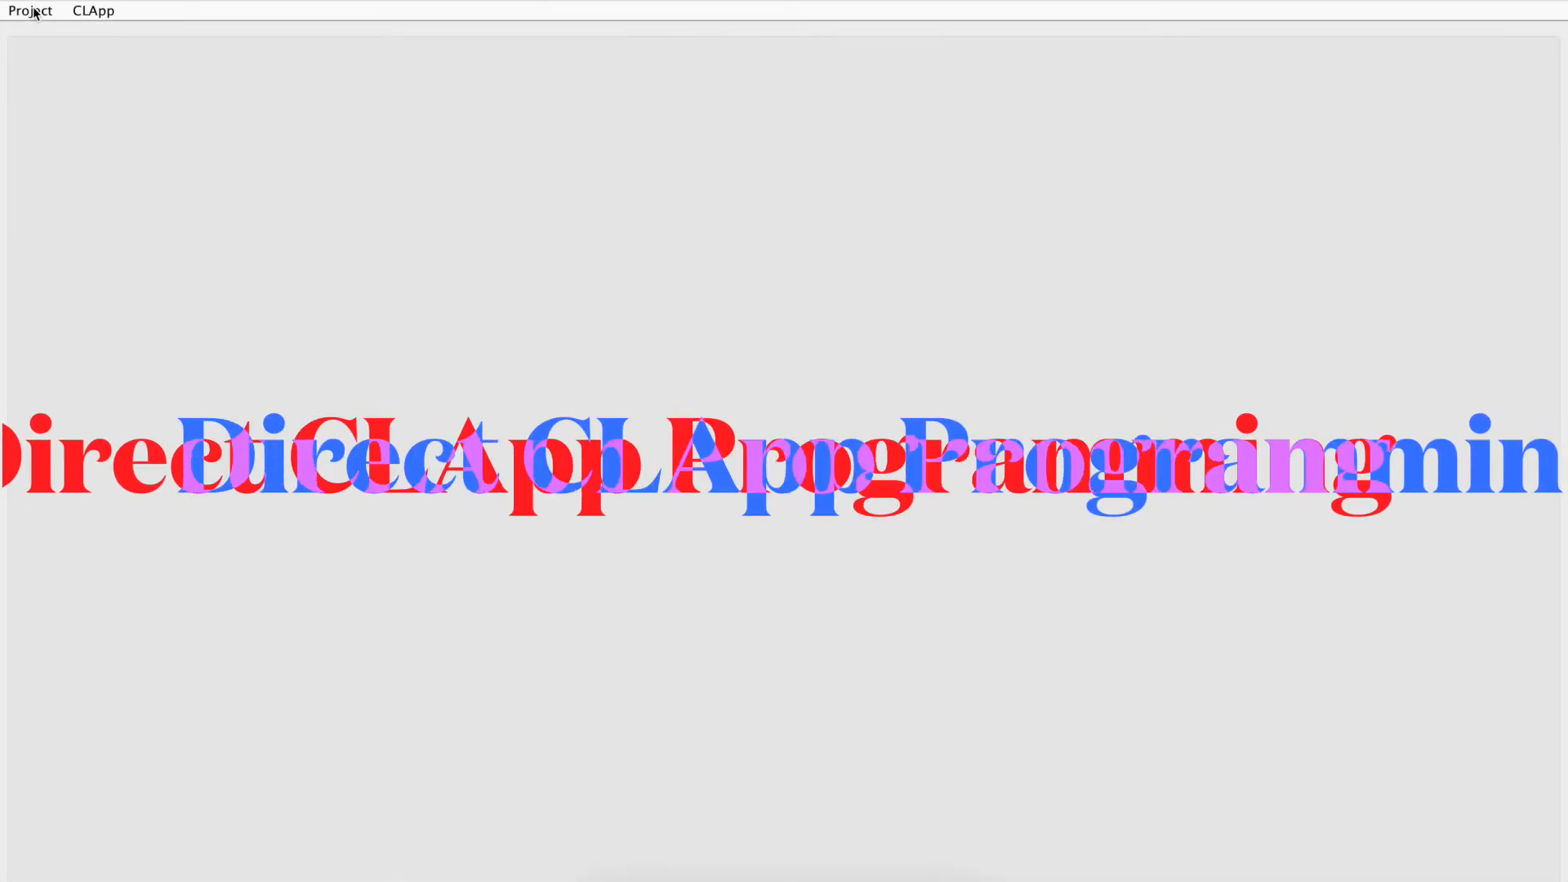
Return to the CLApp editor, create a new CLApp project and name it "hello"
left_click(34, 11)
mouse_move(36, 32)
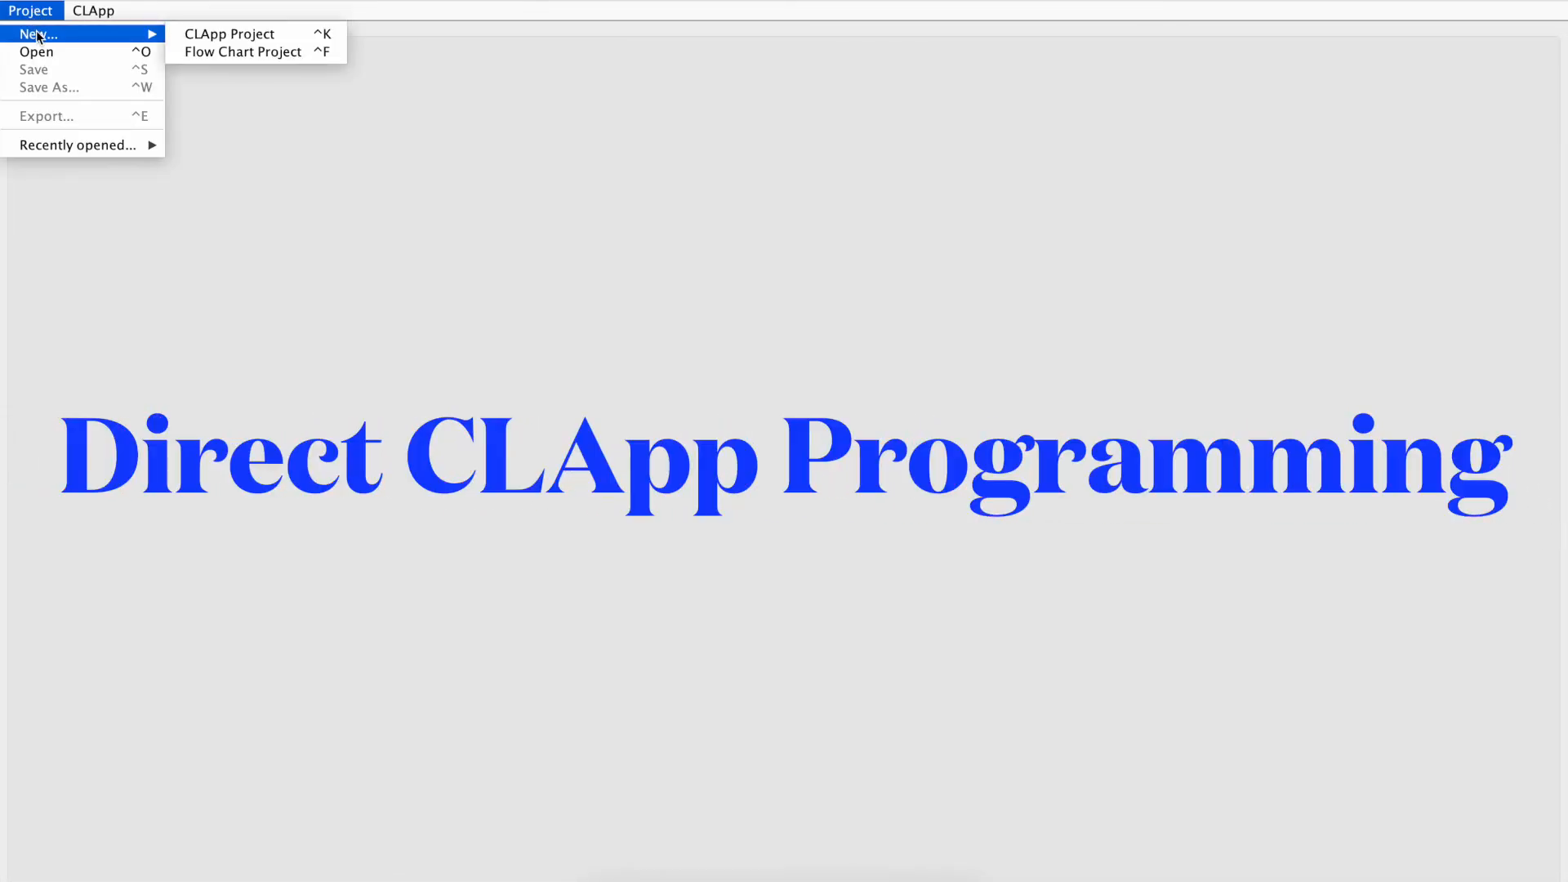
left_click(213, 33)
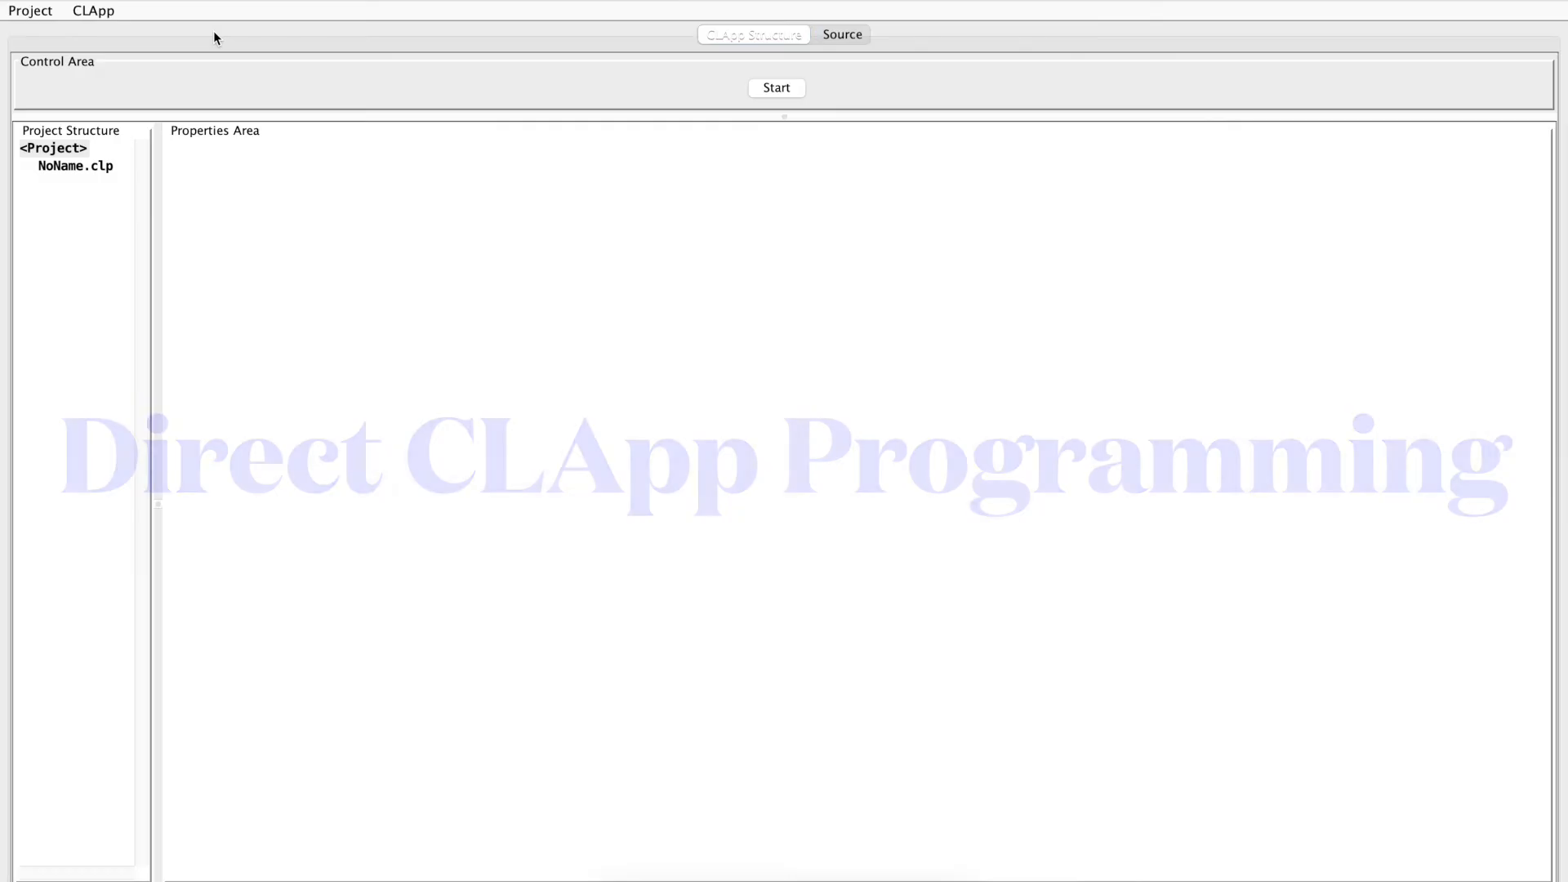
left_click(56, 148)
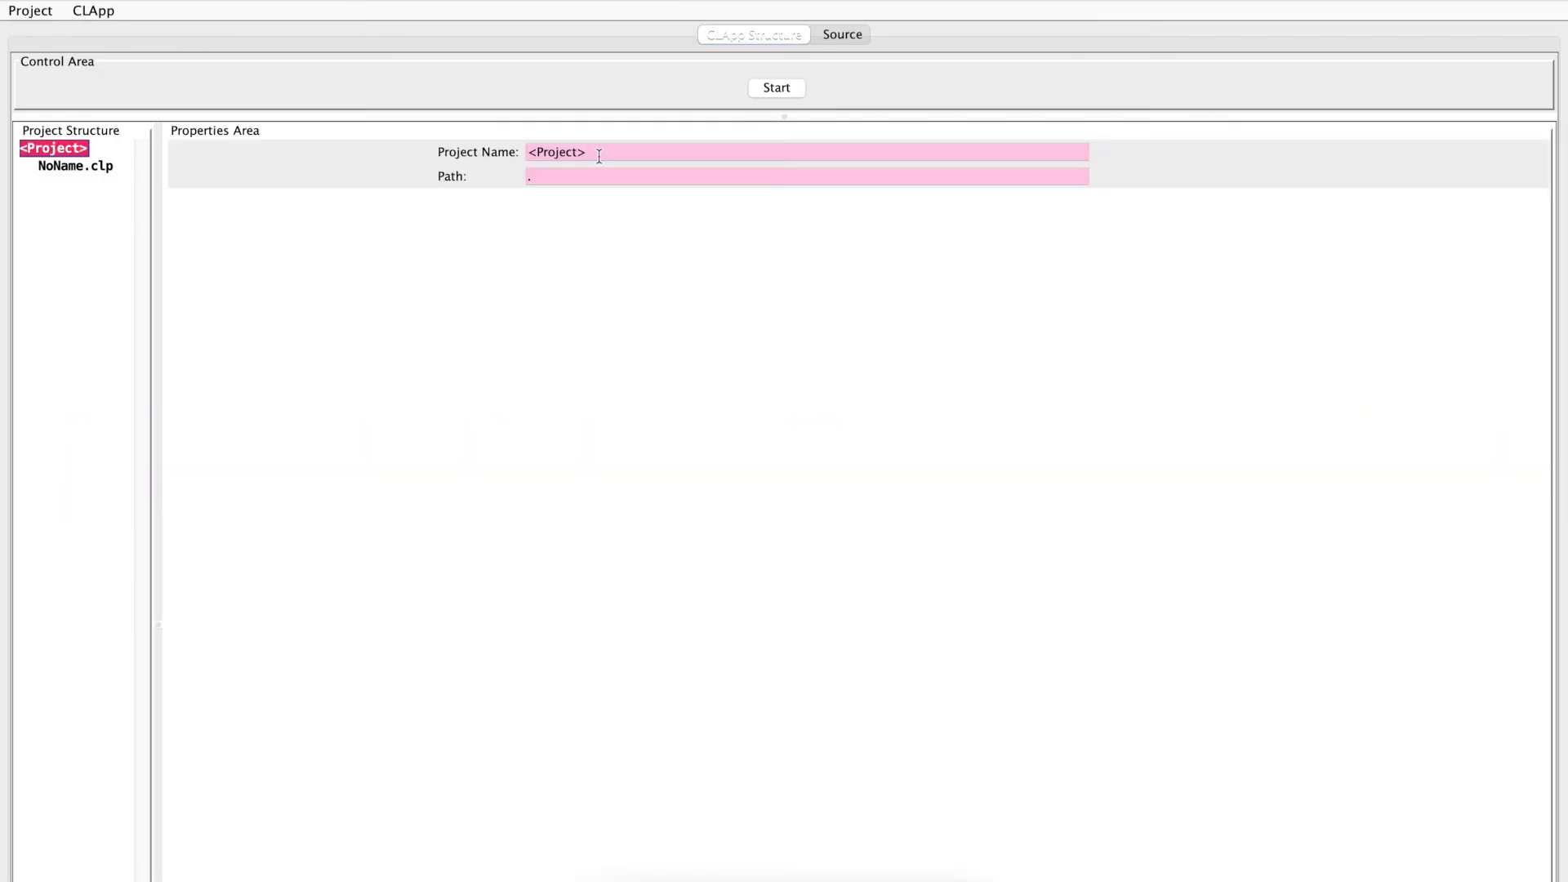
left_click(603, 156)
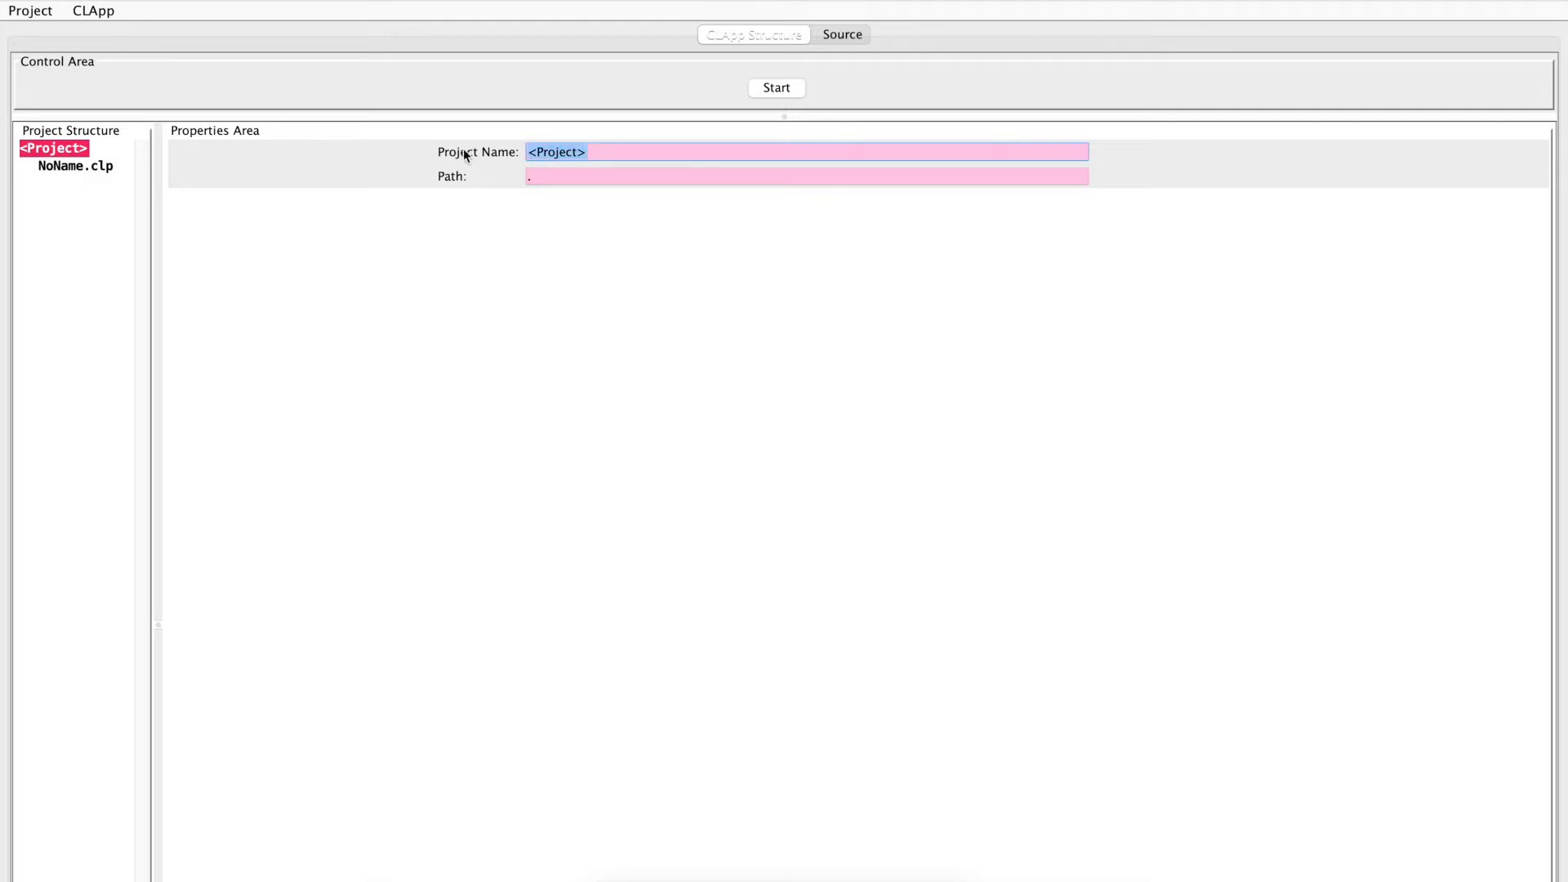
type("hello")
key("Tab")
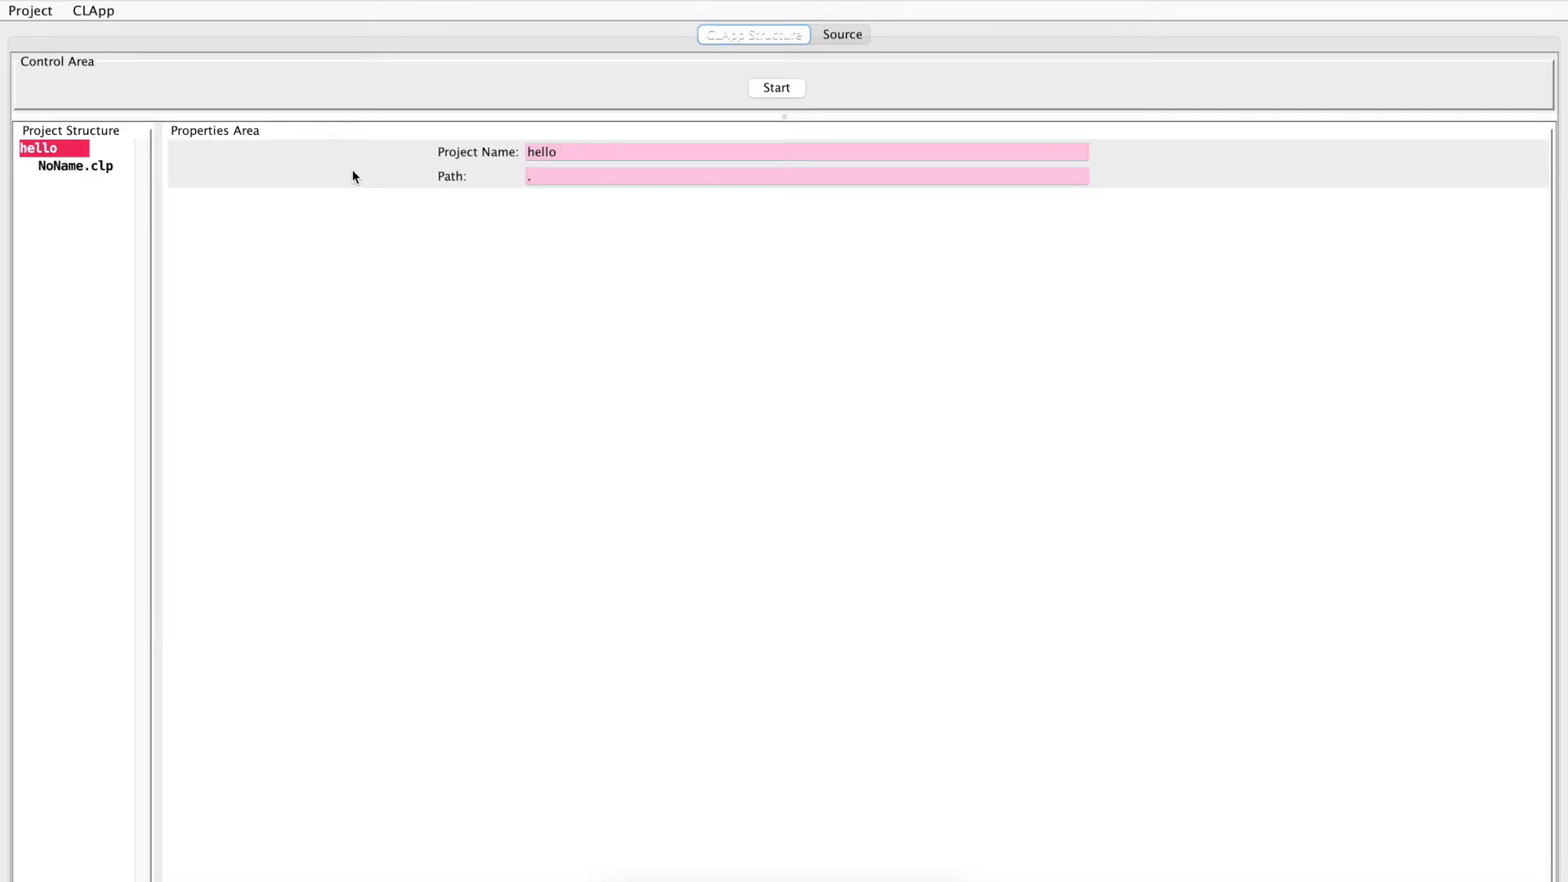
Rename the project's NoName.clp file to hello.clp
left_click(85, 166)
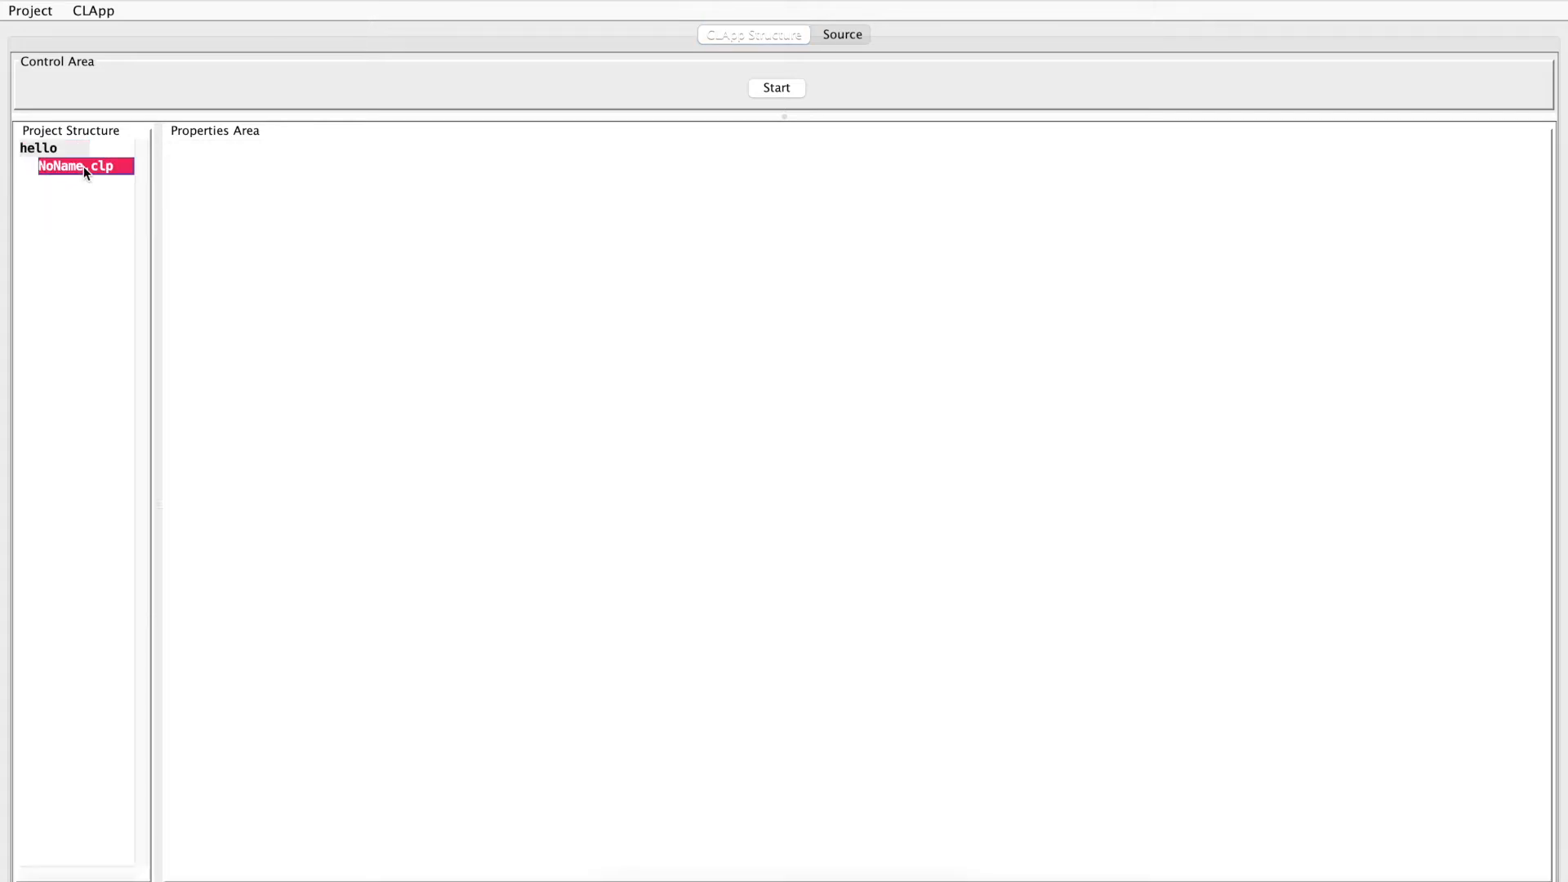
left_click(603, 152)
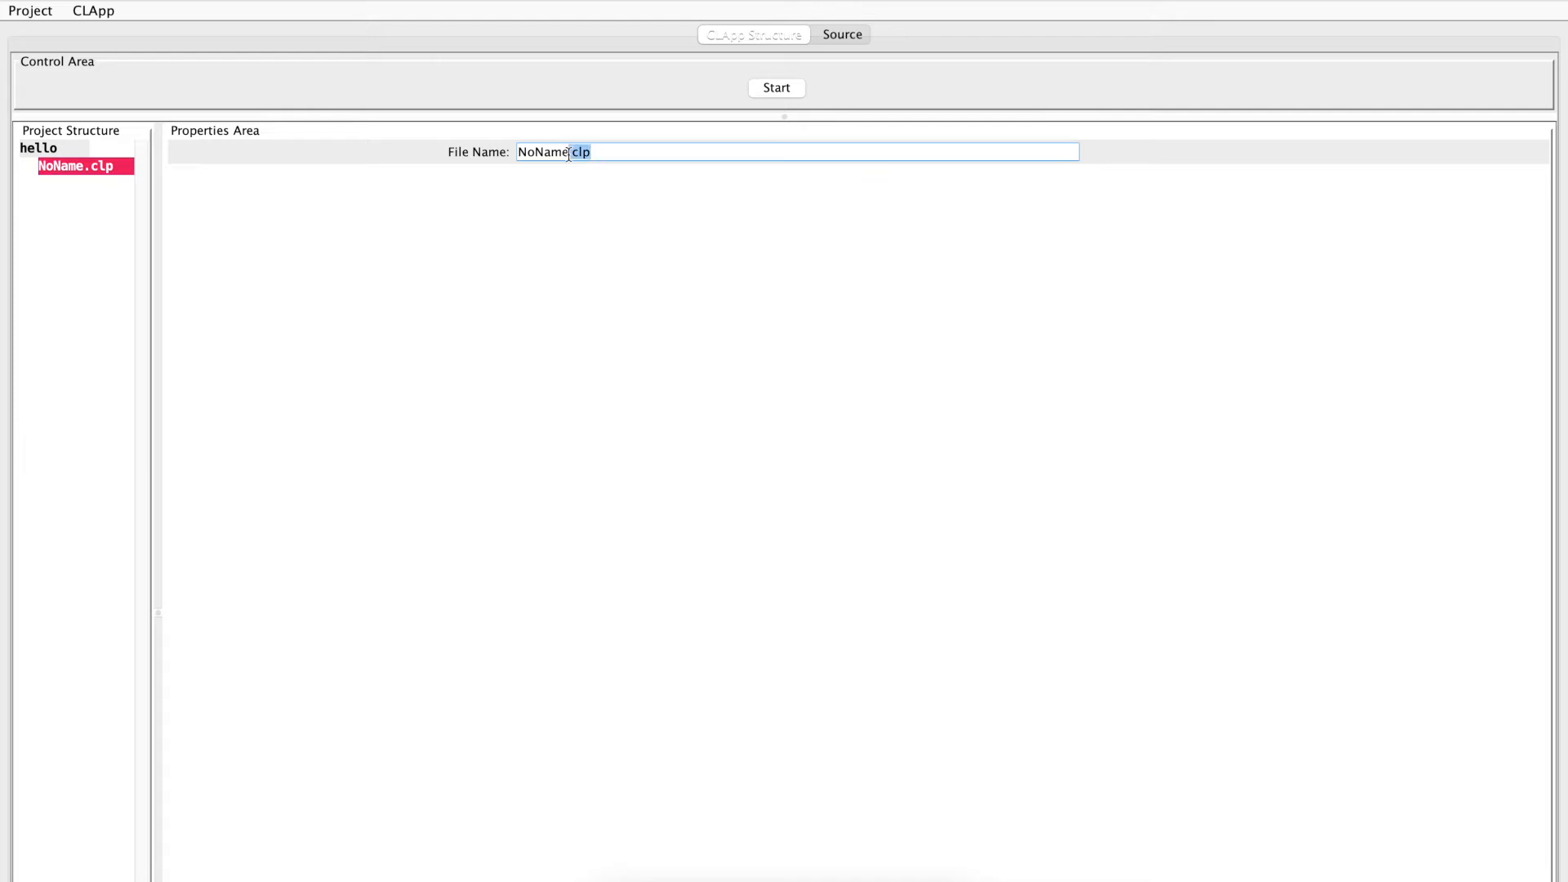
key("super+a")
type(".clp")
key("Tab")
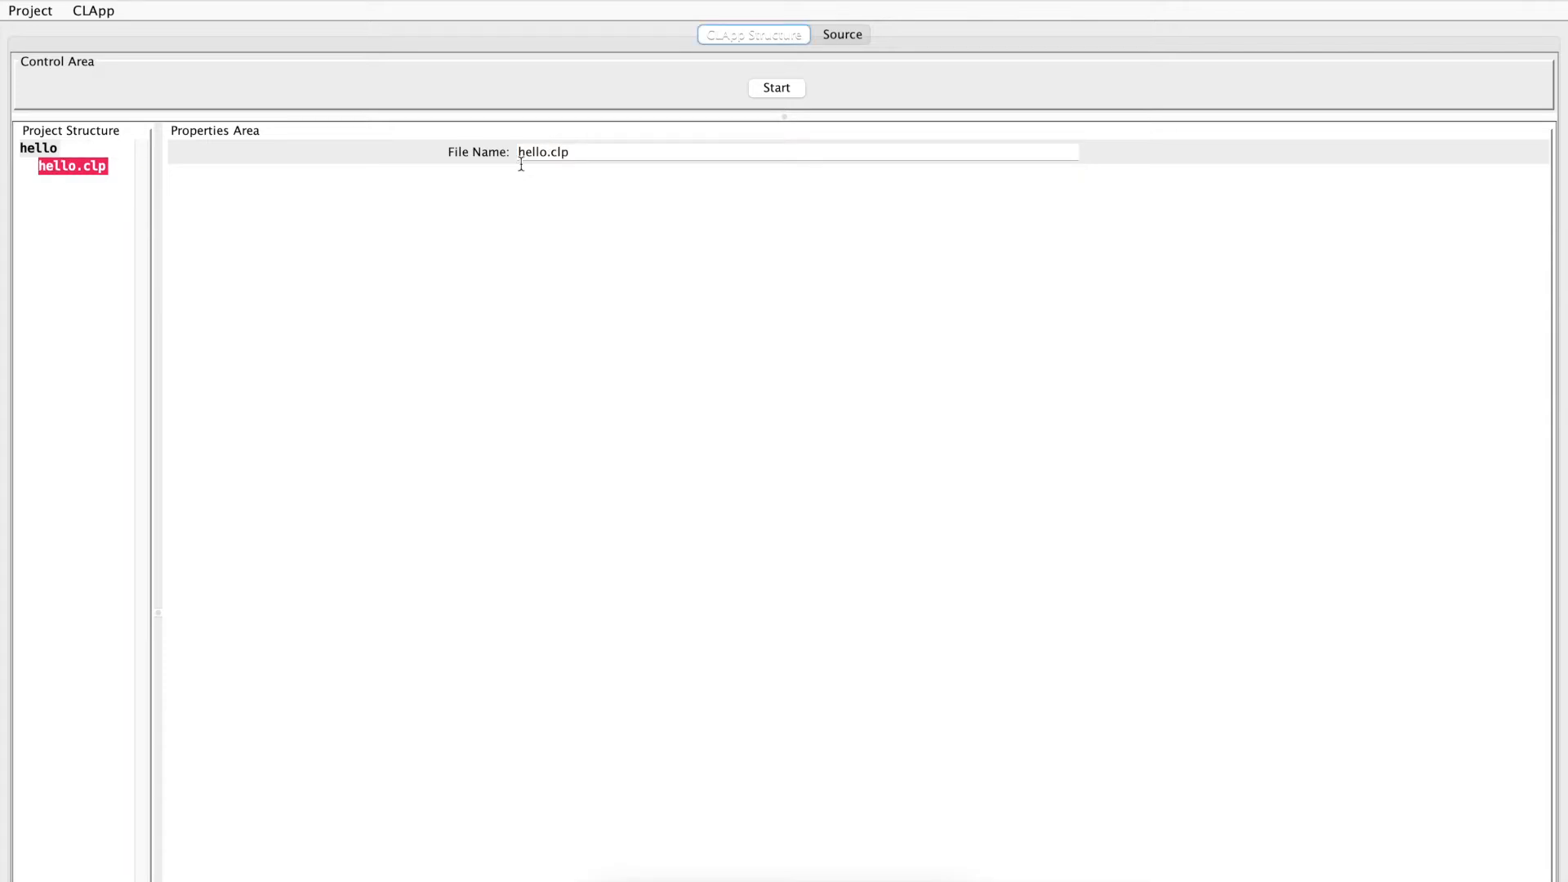
Add a cell to hello.clp together with its enclosing meta-scenario, scenario, actor and heap, and widen the project structure area
right_click(62, 165)
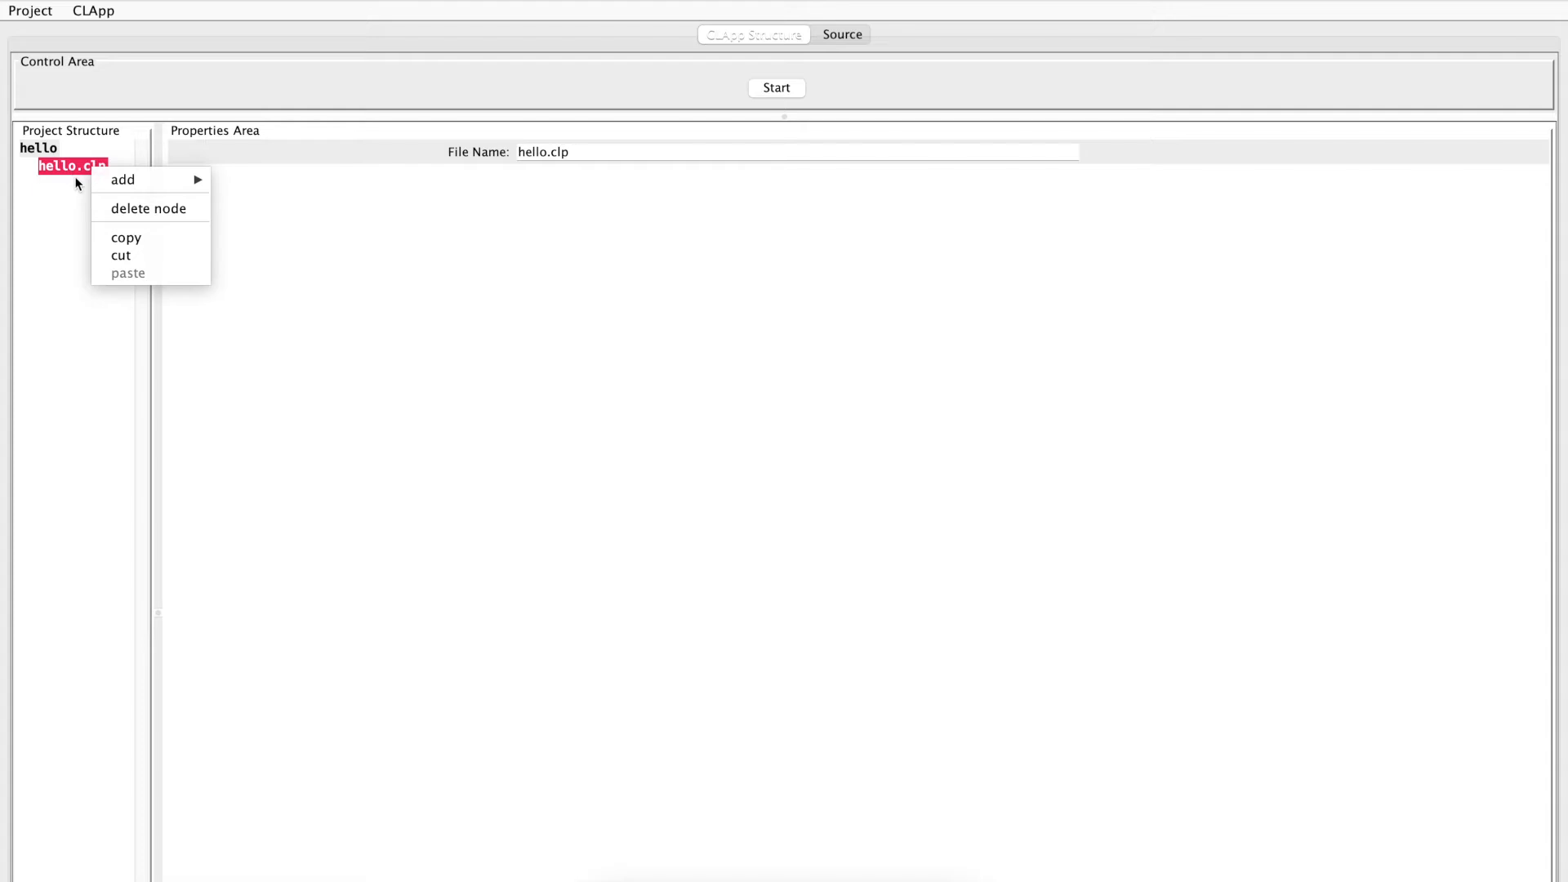
mouse_move(144, 180)
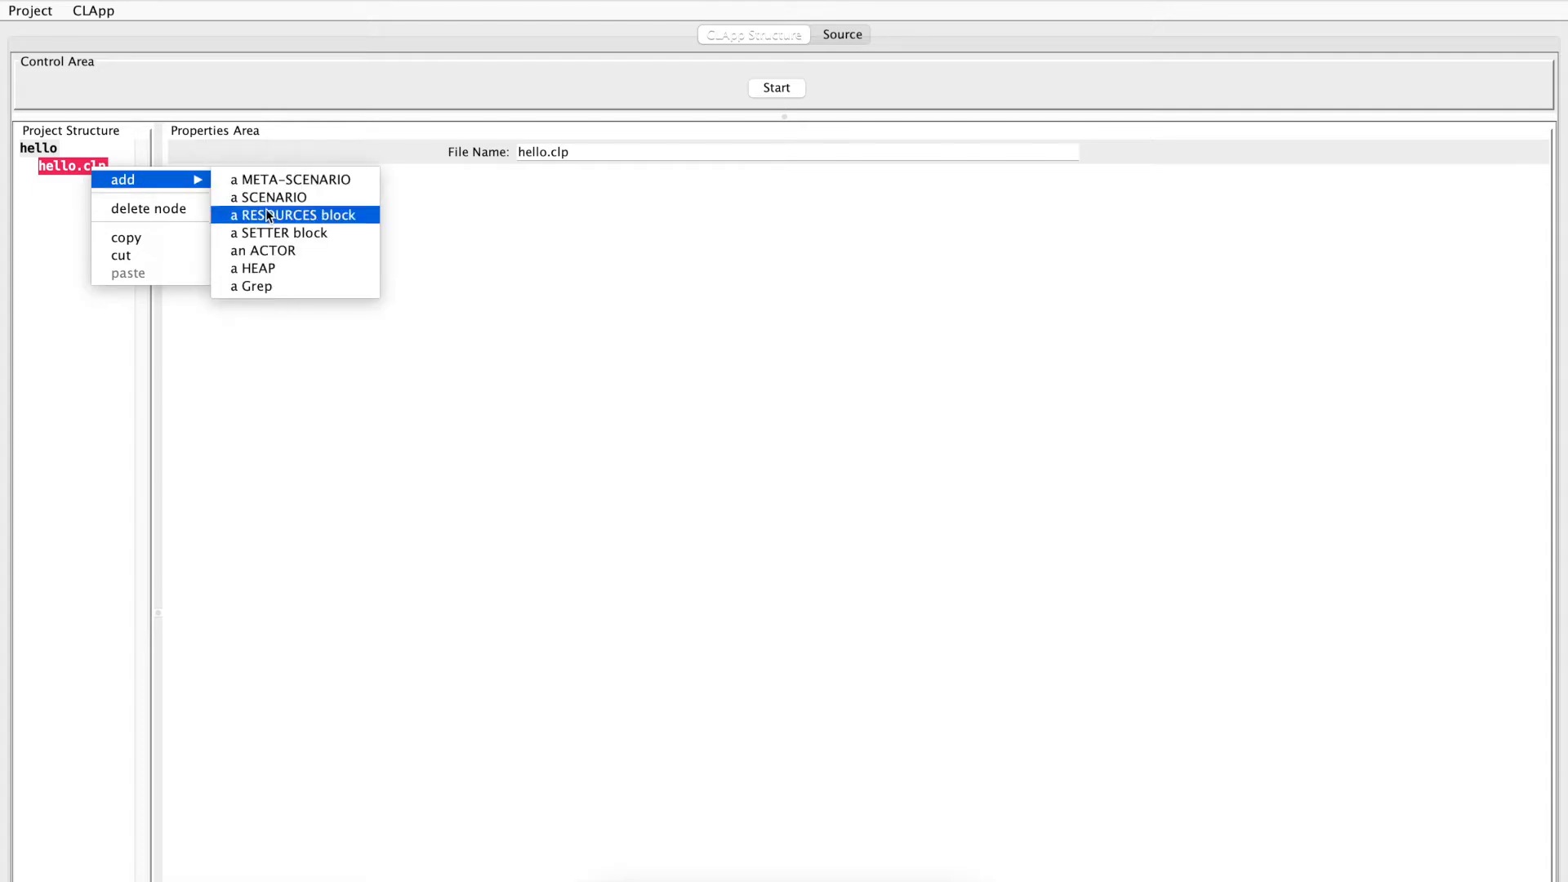
left_click(262, 288)
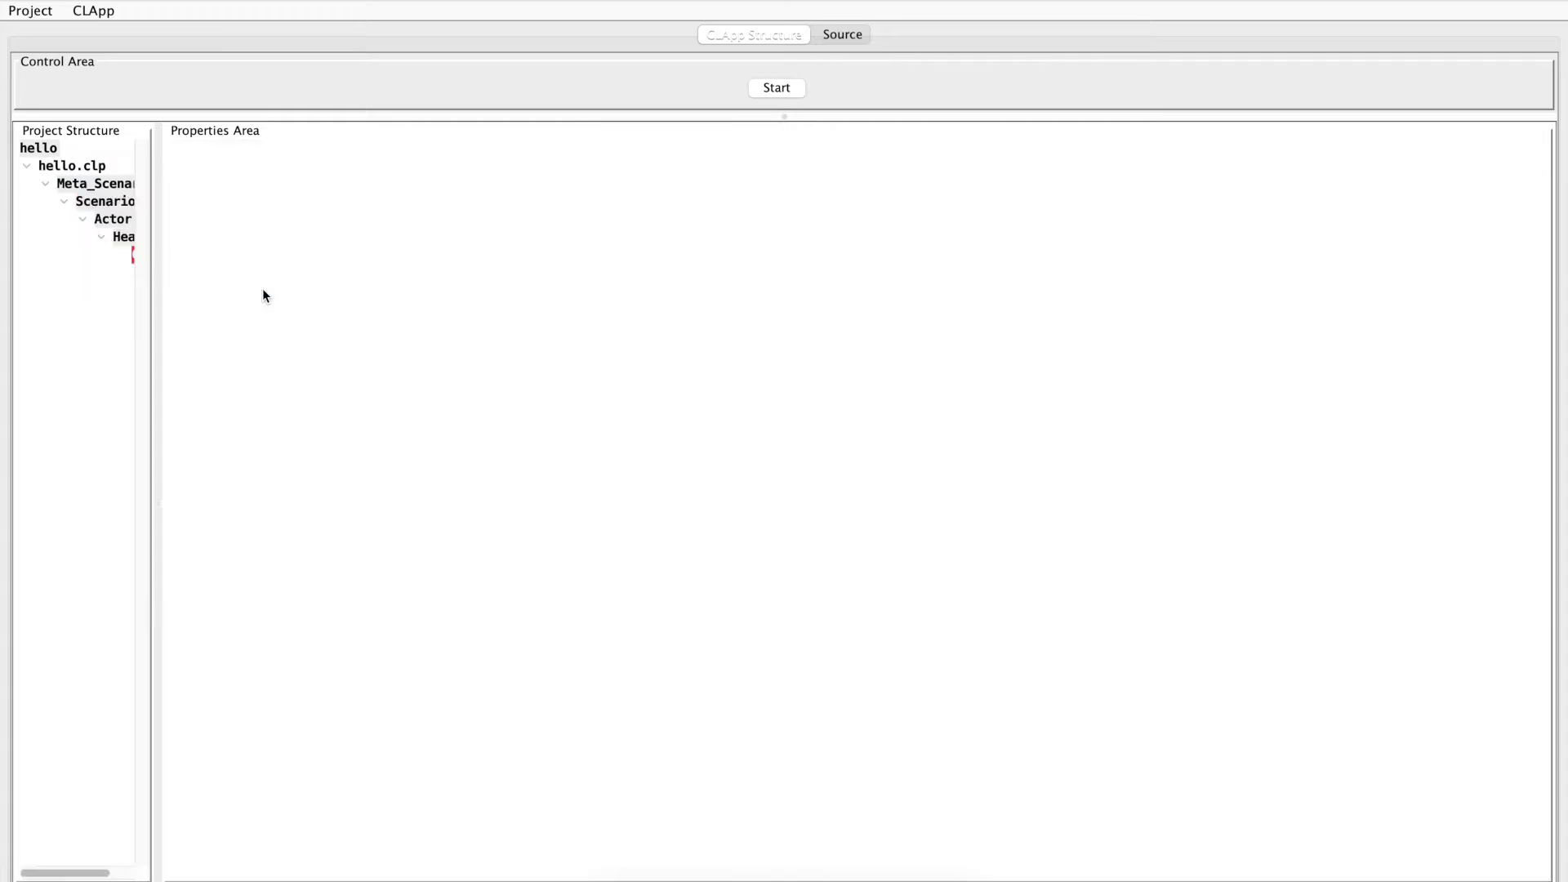
left_click_drag(152, 289, 222, 288)
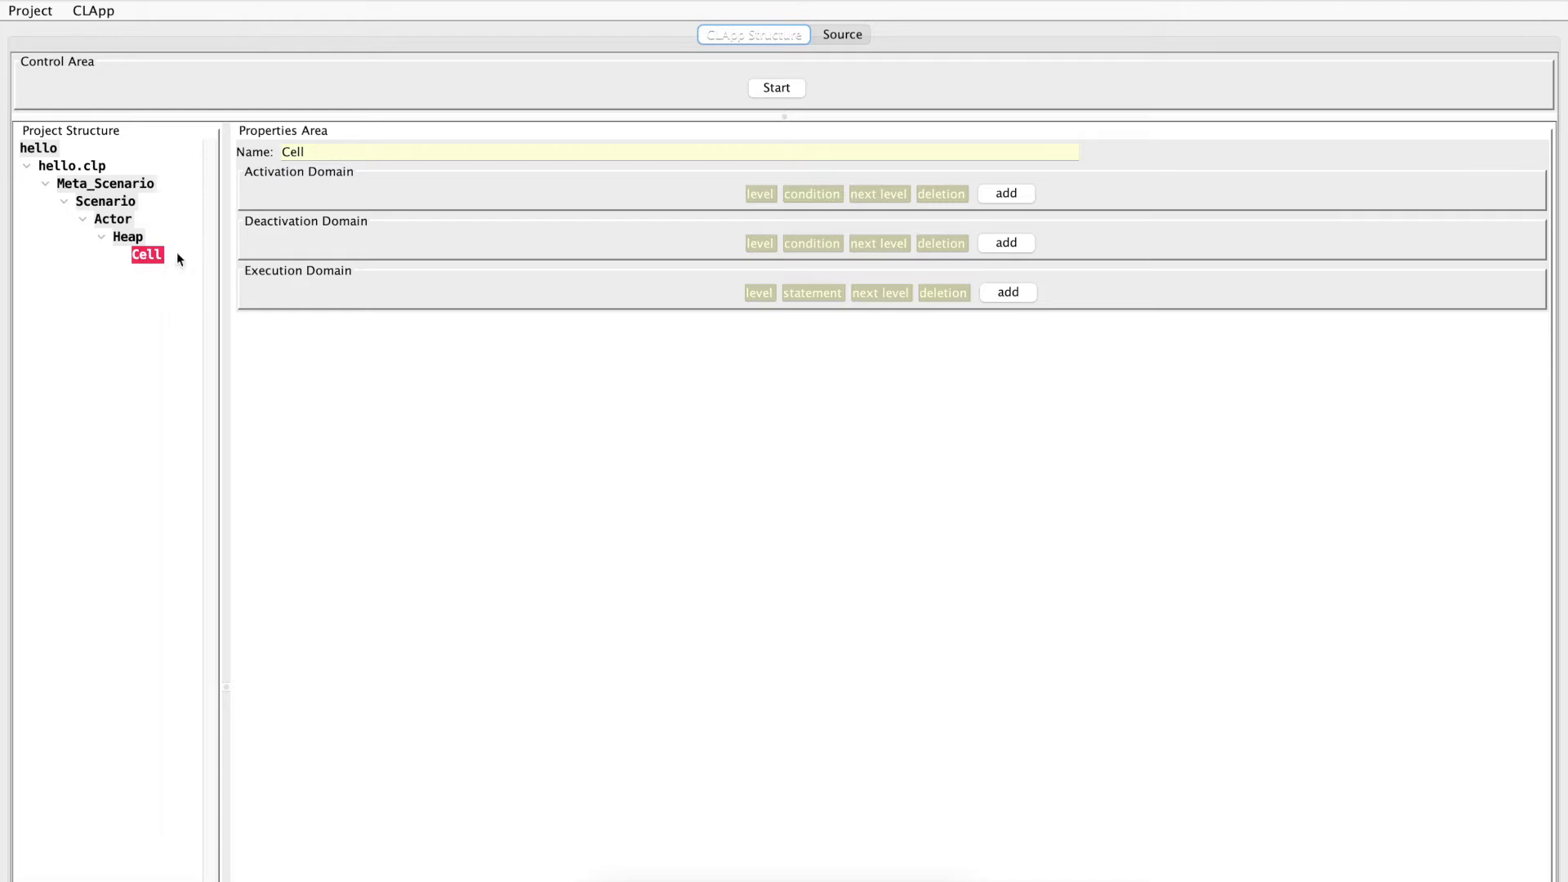
Add the statement print "hello world" to the execution domain of the cell
left_click(1012, 292)
left_click(829, 322)
type("prin")
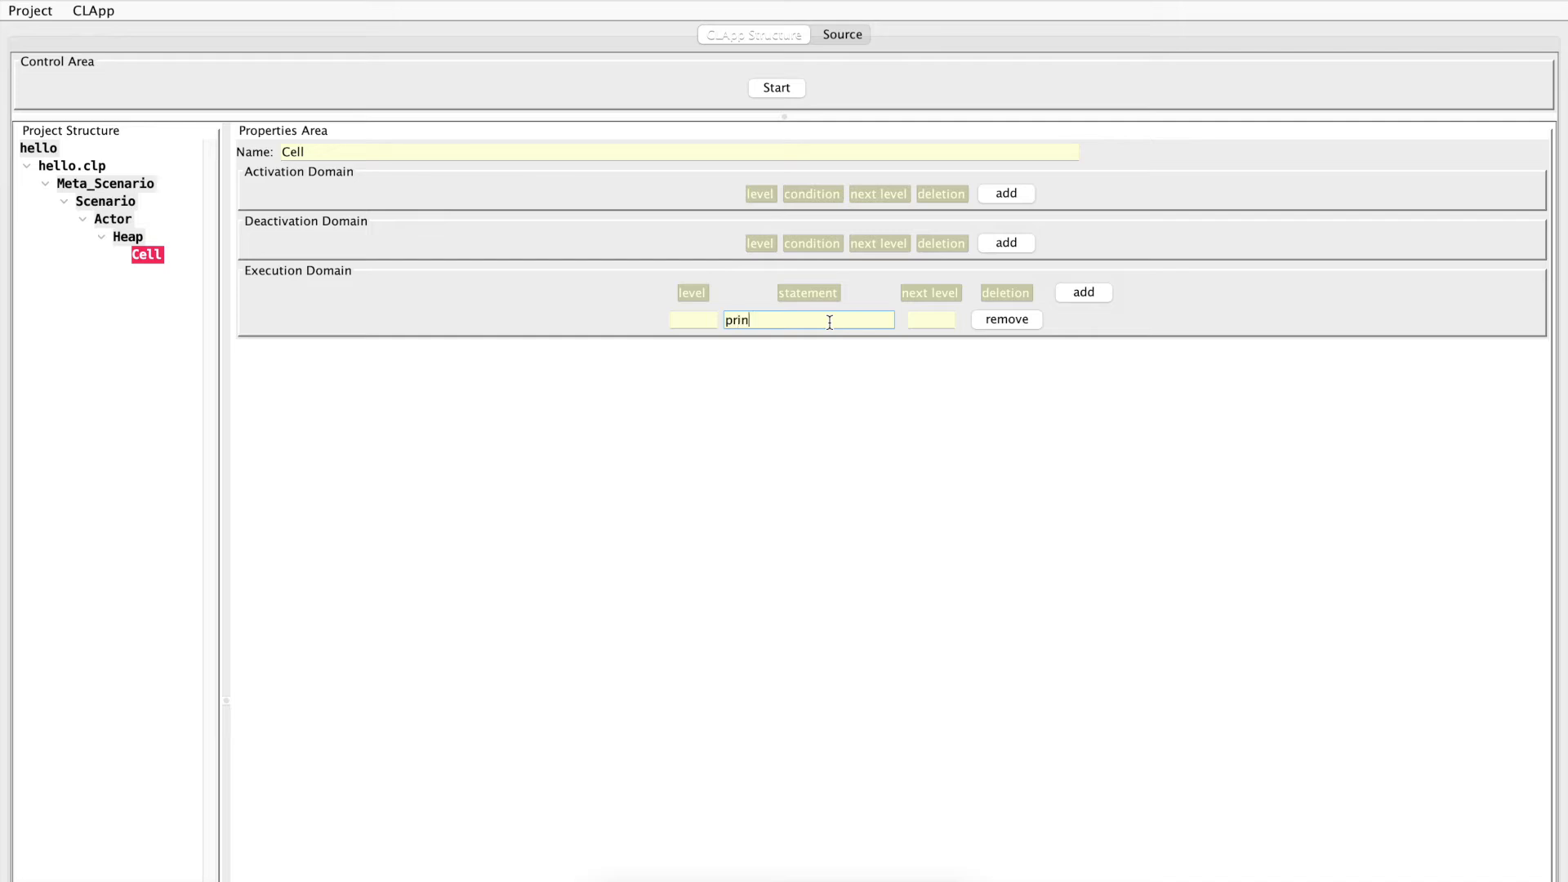
type("t \"hello world")
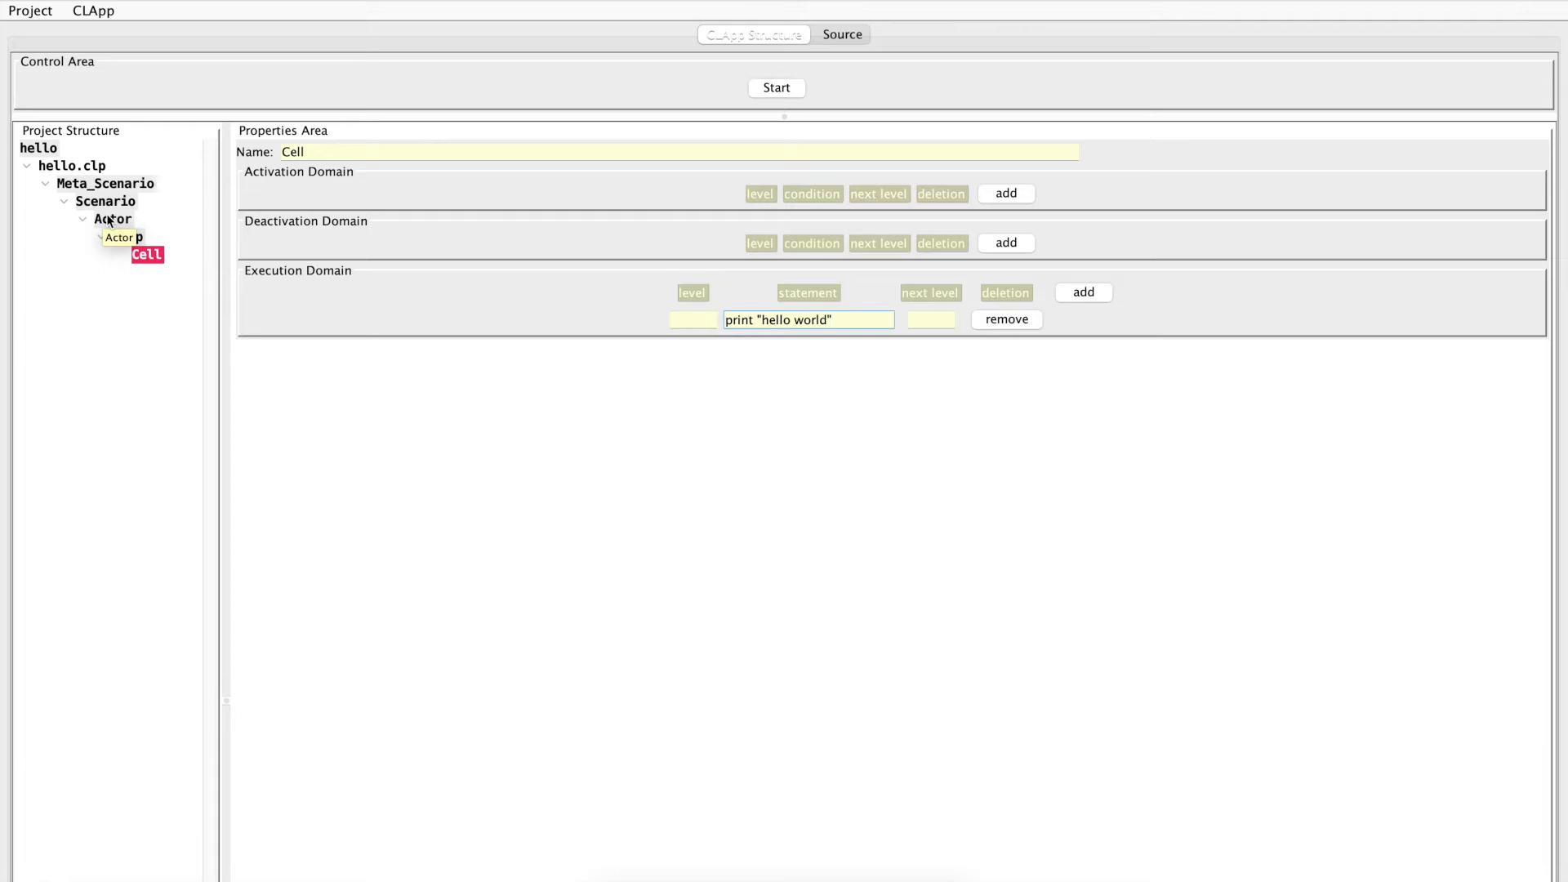
Review the meta-scenario's properties and add a queue named "queue" with QUEUE_END income to the scenario
left_click(100, 184)
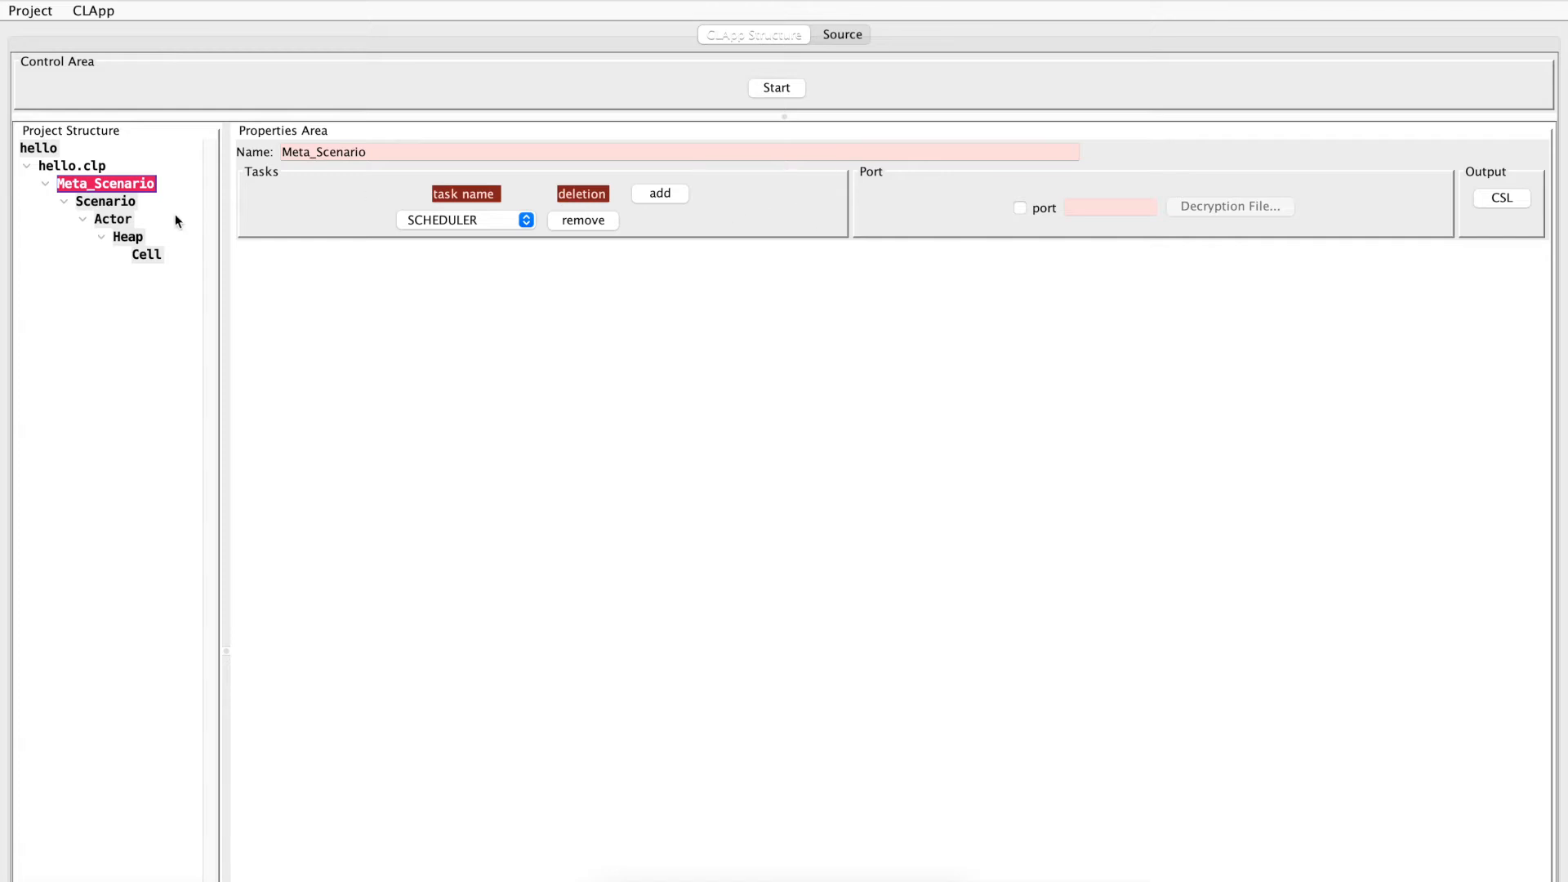
left_click(106, 202)
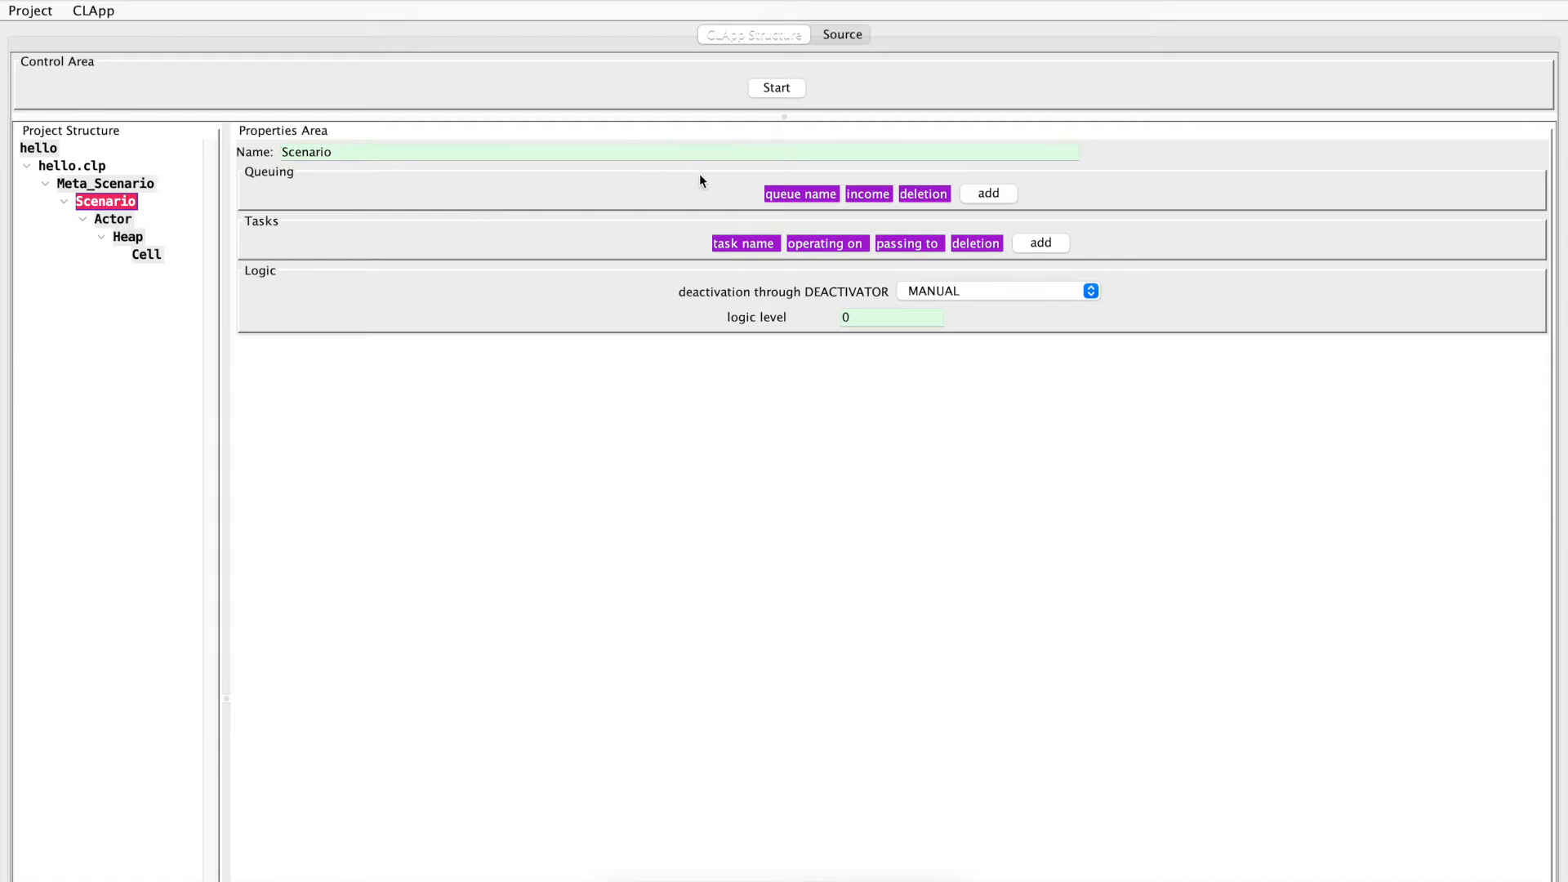
left_click(988, 194)
left_click(762, 221)
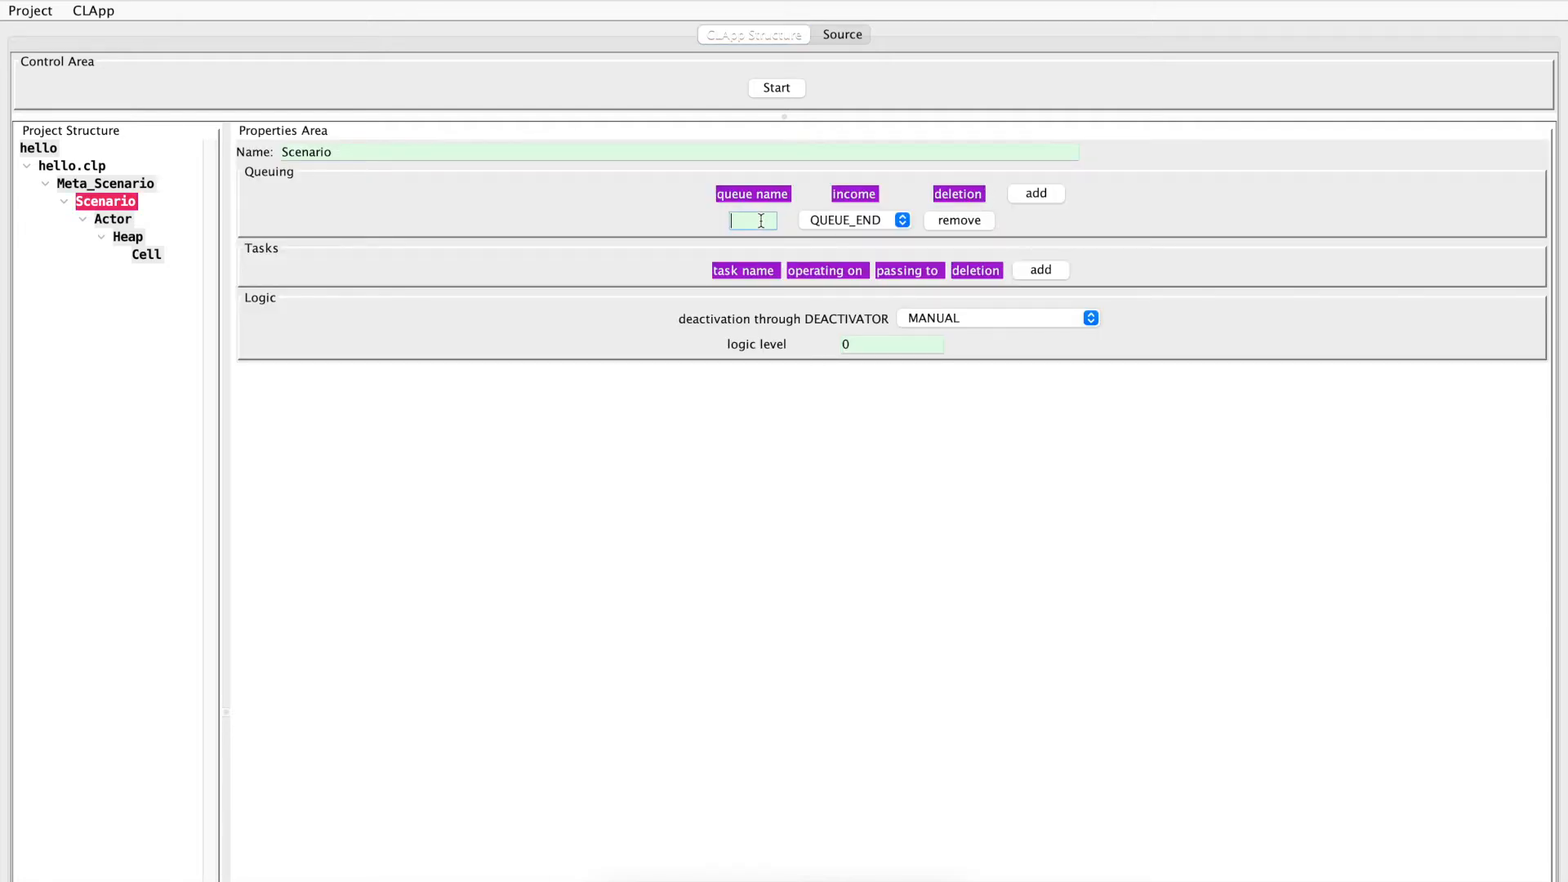
type("queue")
Add an EXECUTOR task operating on "queue" to the scenario
left_click(1043, 272)
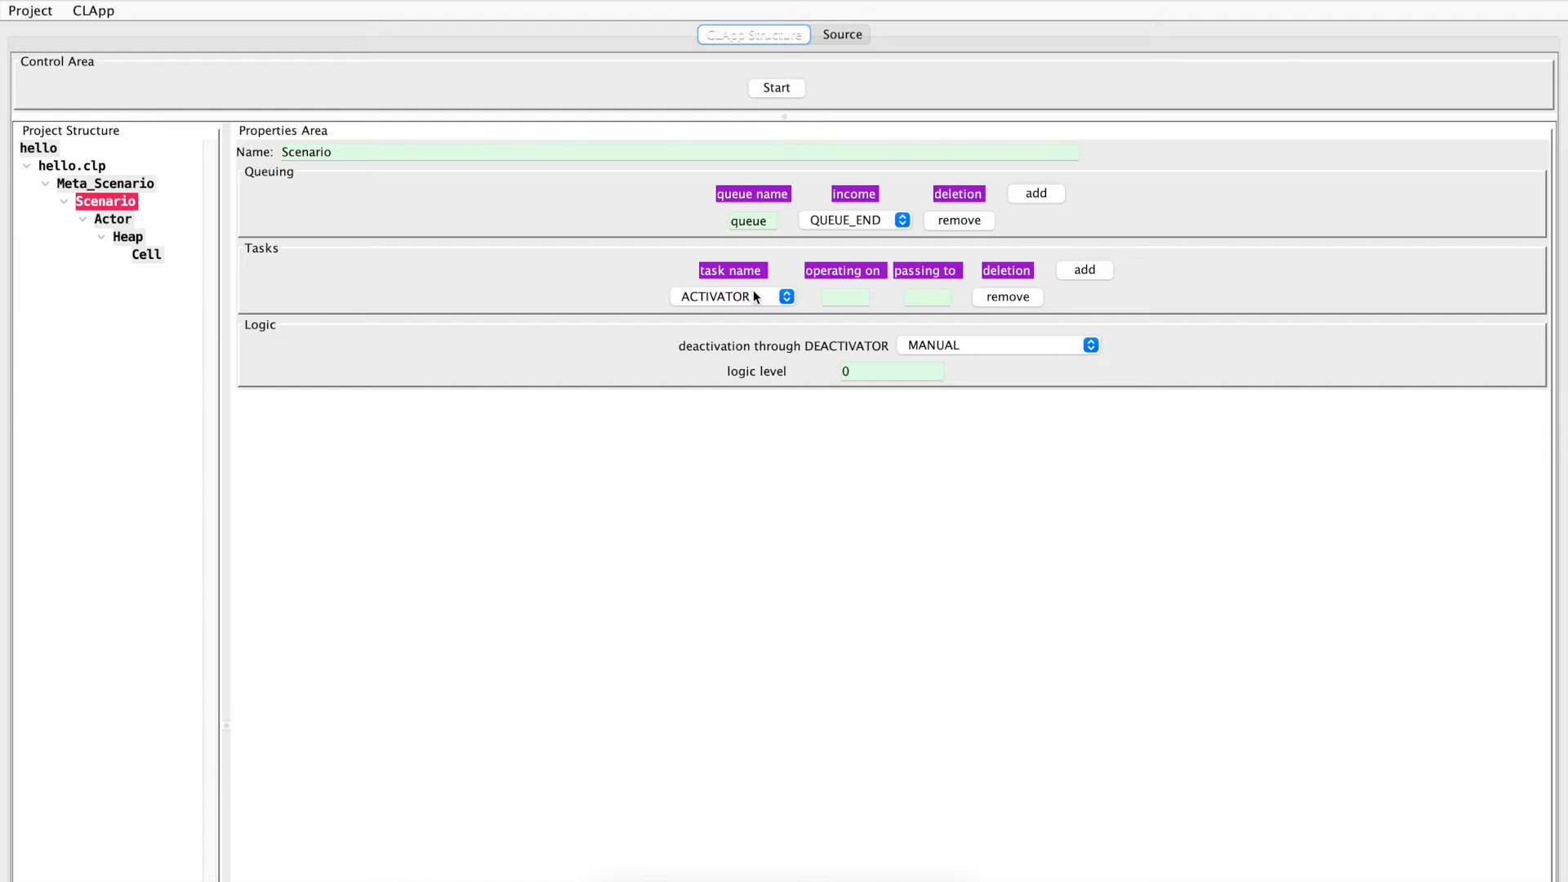
left_click(786, 297)
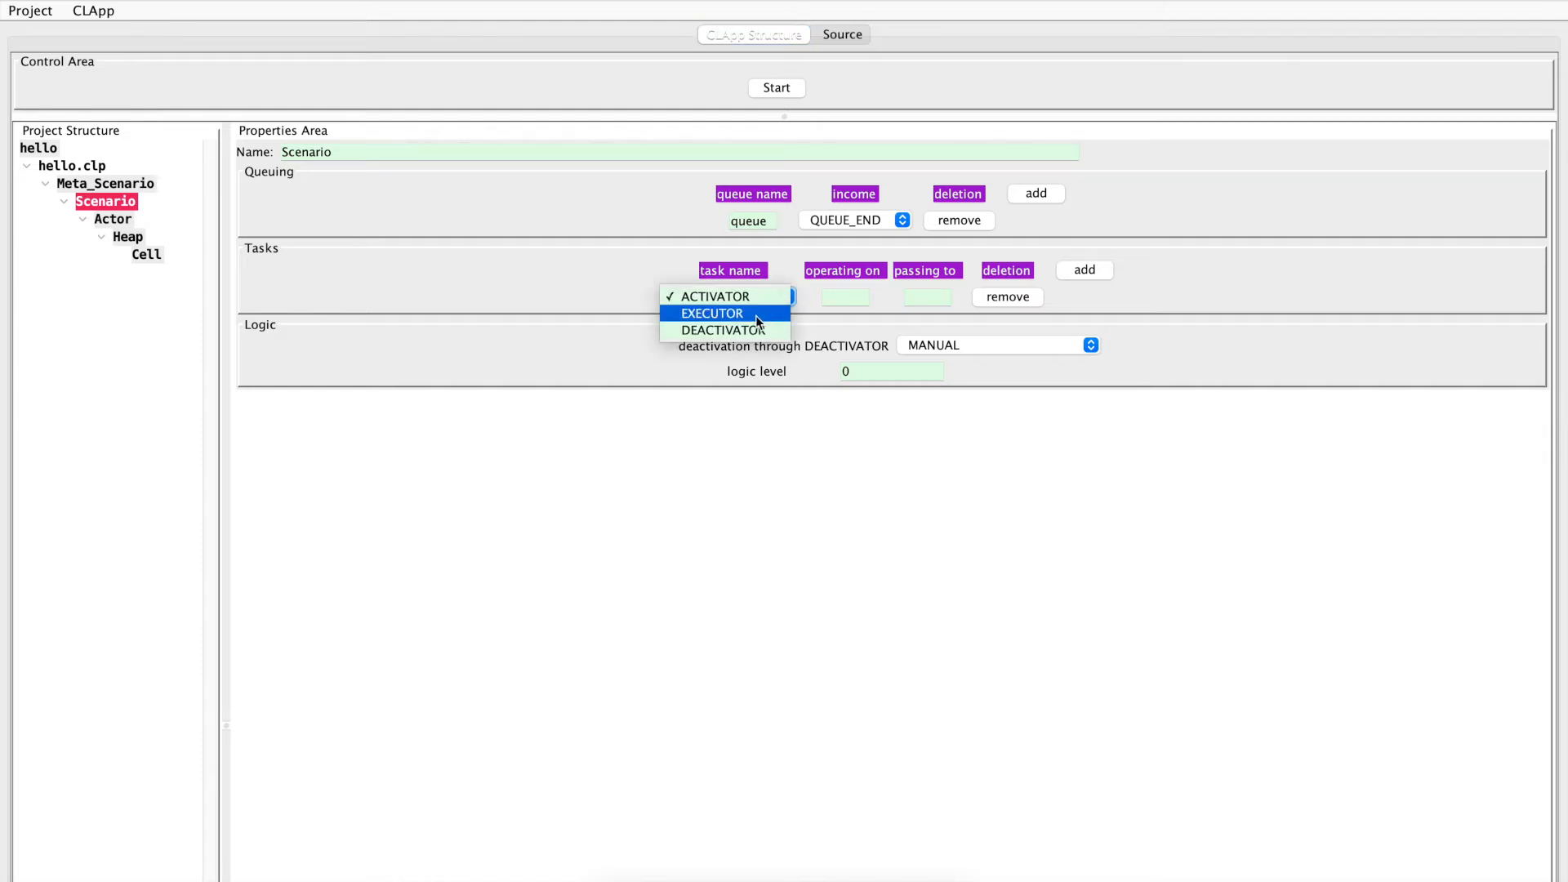
left_click(756, 318)
left_click(844, 299)
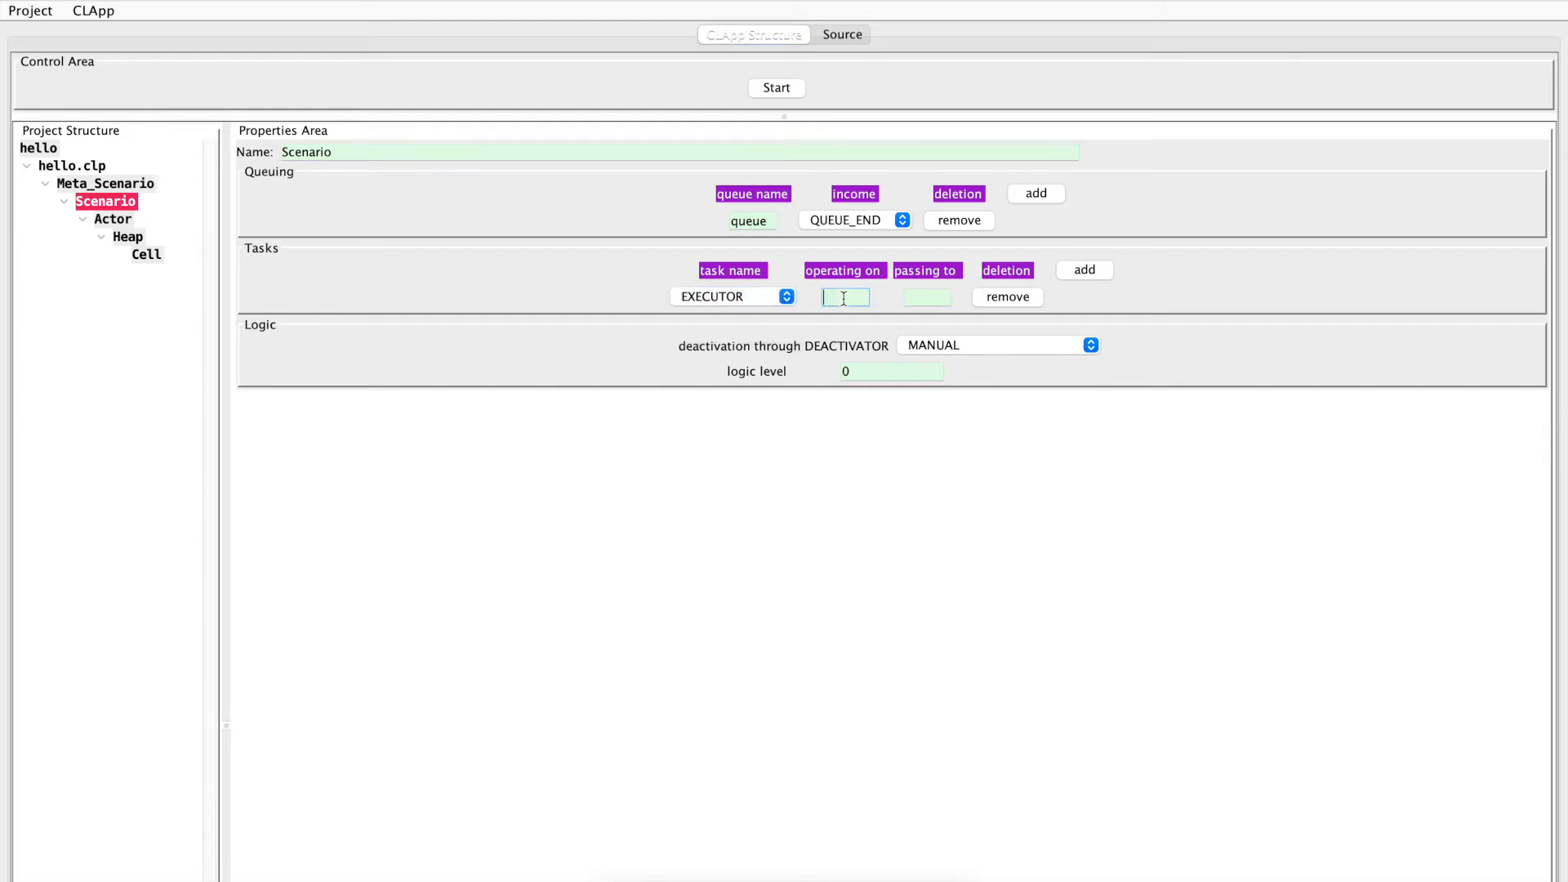
type("queue")
left_click(863, 373)
Set the heap to load on "queue"
left_click(123, 239)
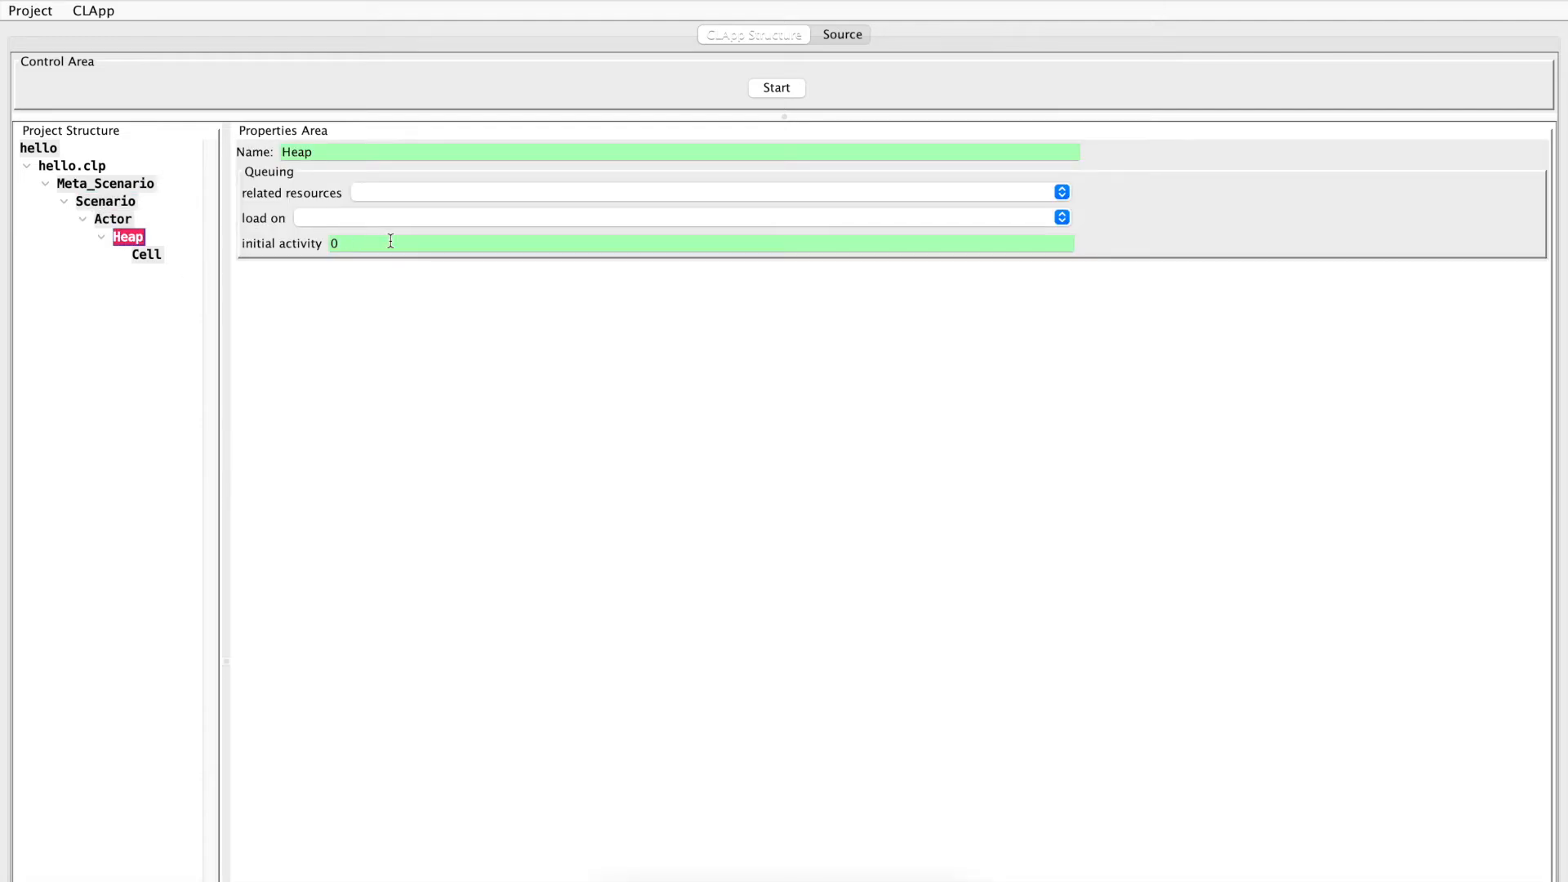
left_click(360, 220)
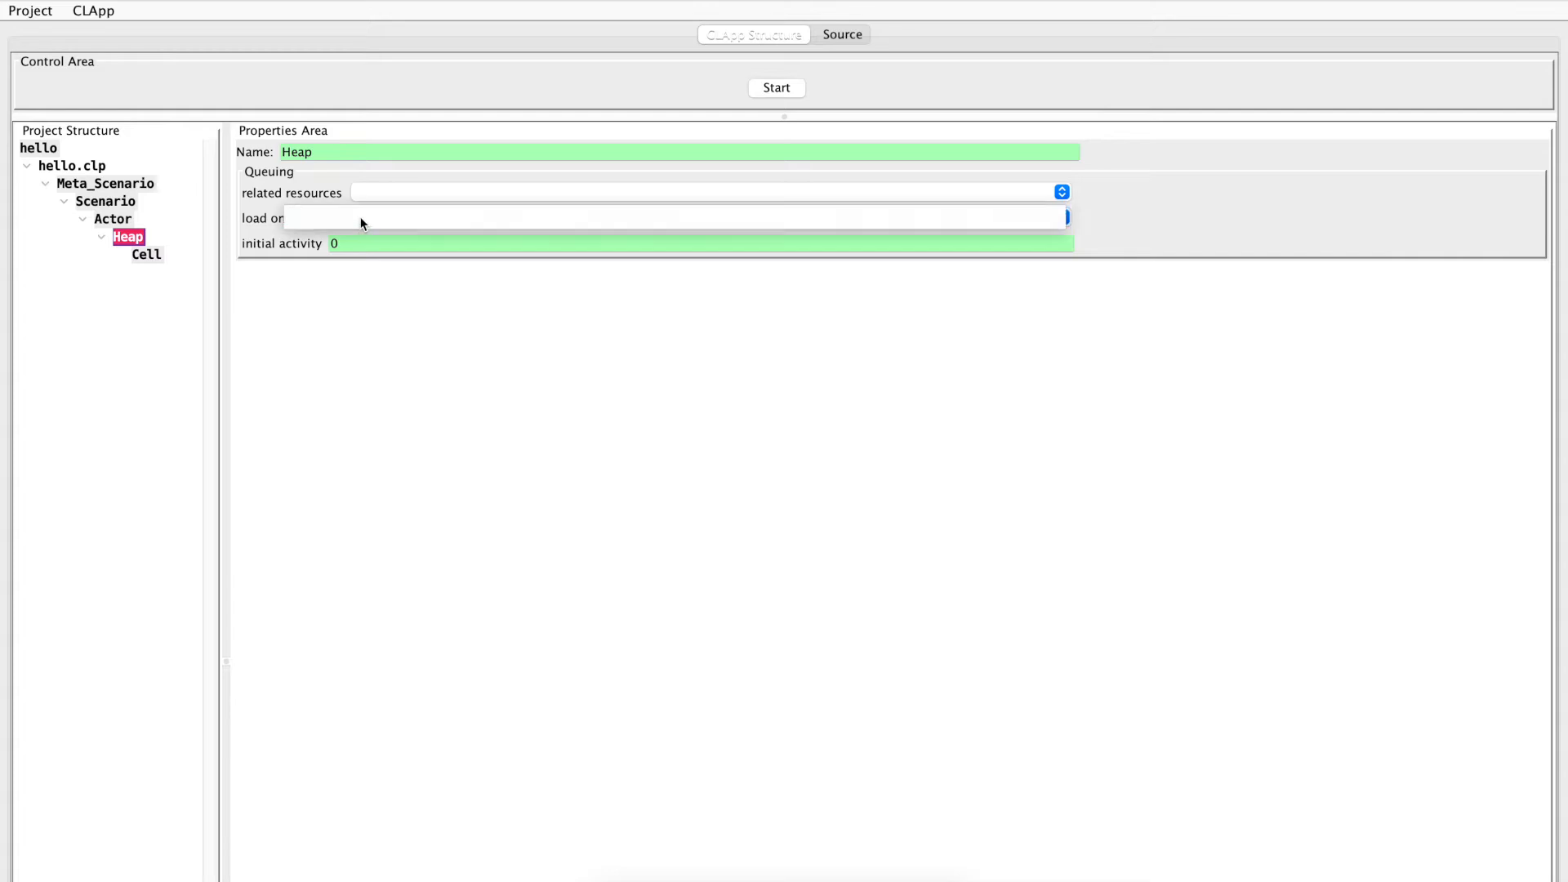
left_click(322, 219)
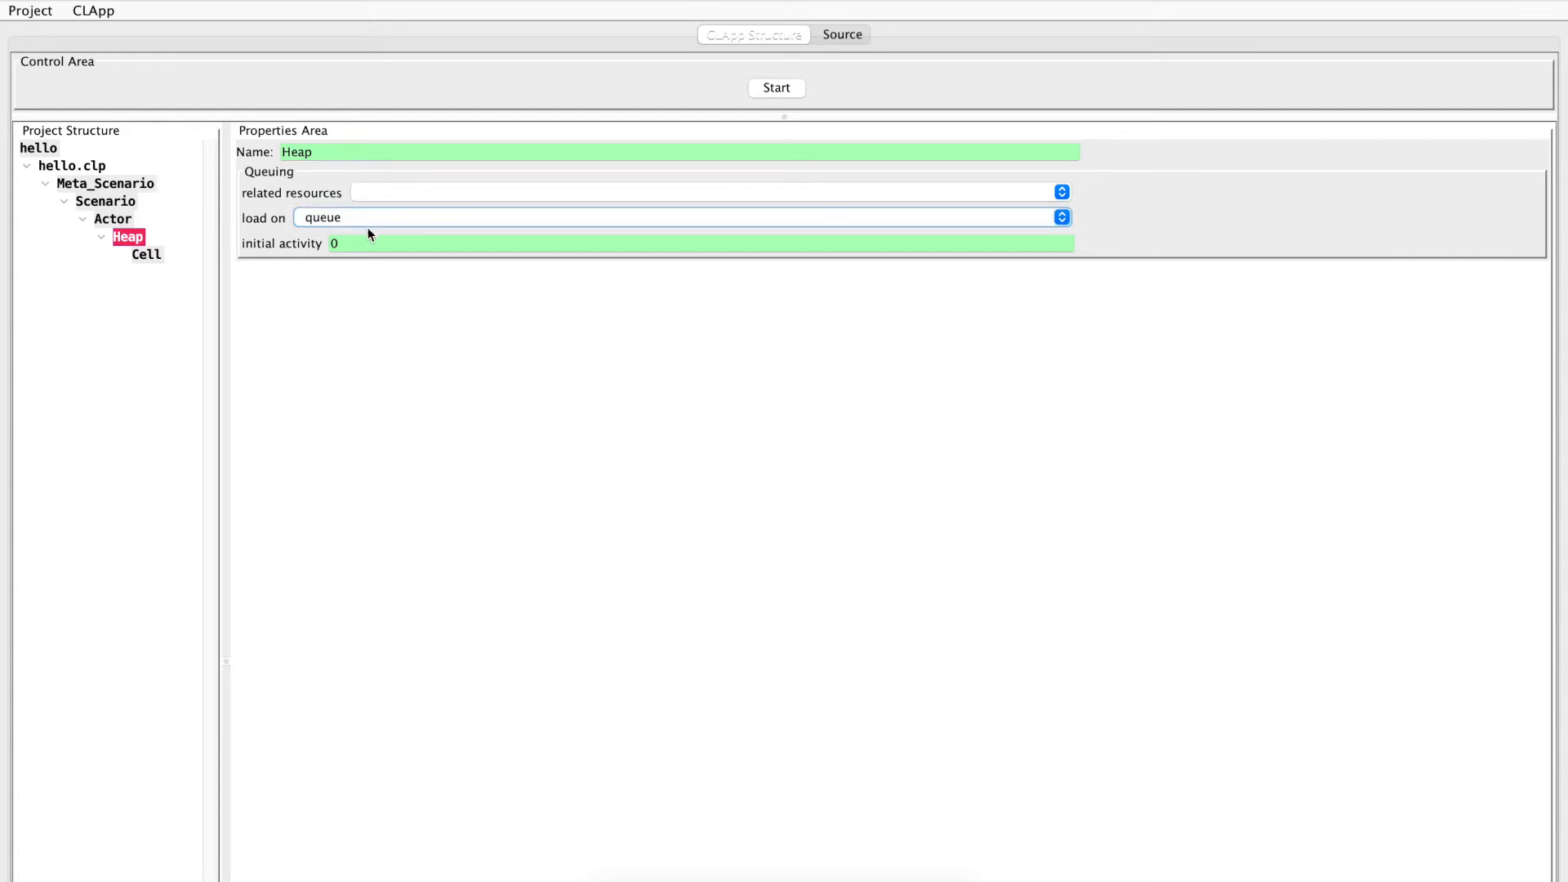
Set the heap's initial activity to 1, and test-run the project to examine its output before stopping it
left_click_drag(360, 245, 323, 246)
type("1")
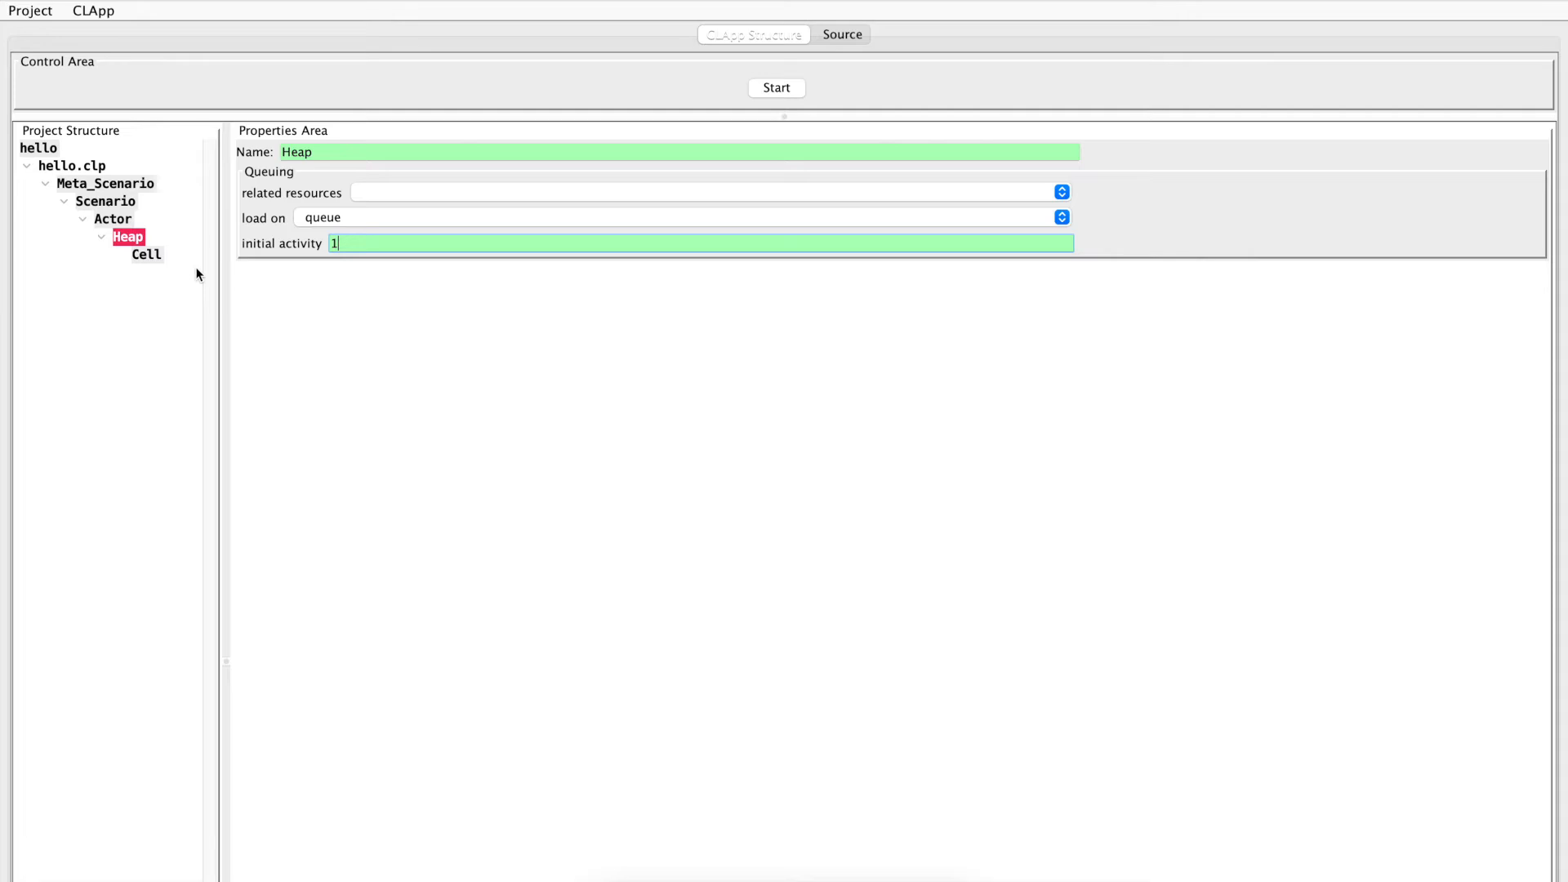
left_click(777, 88)
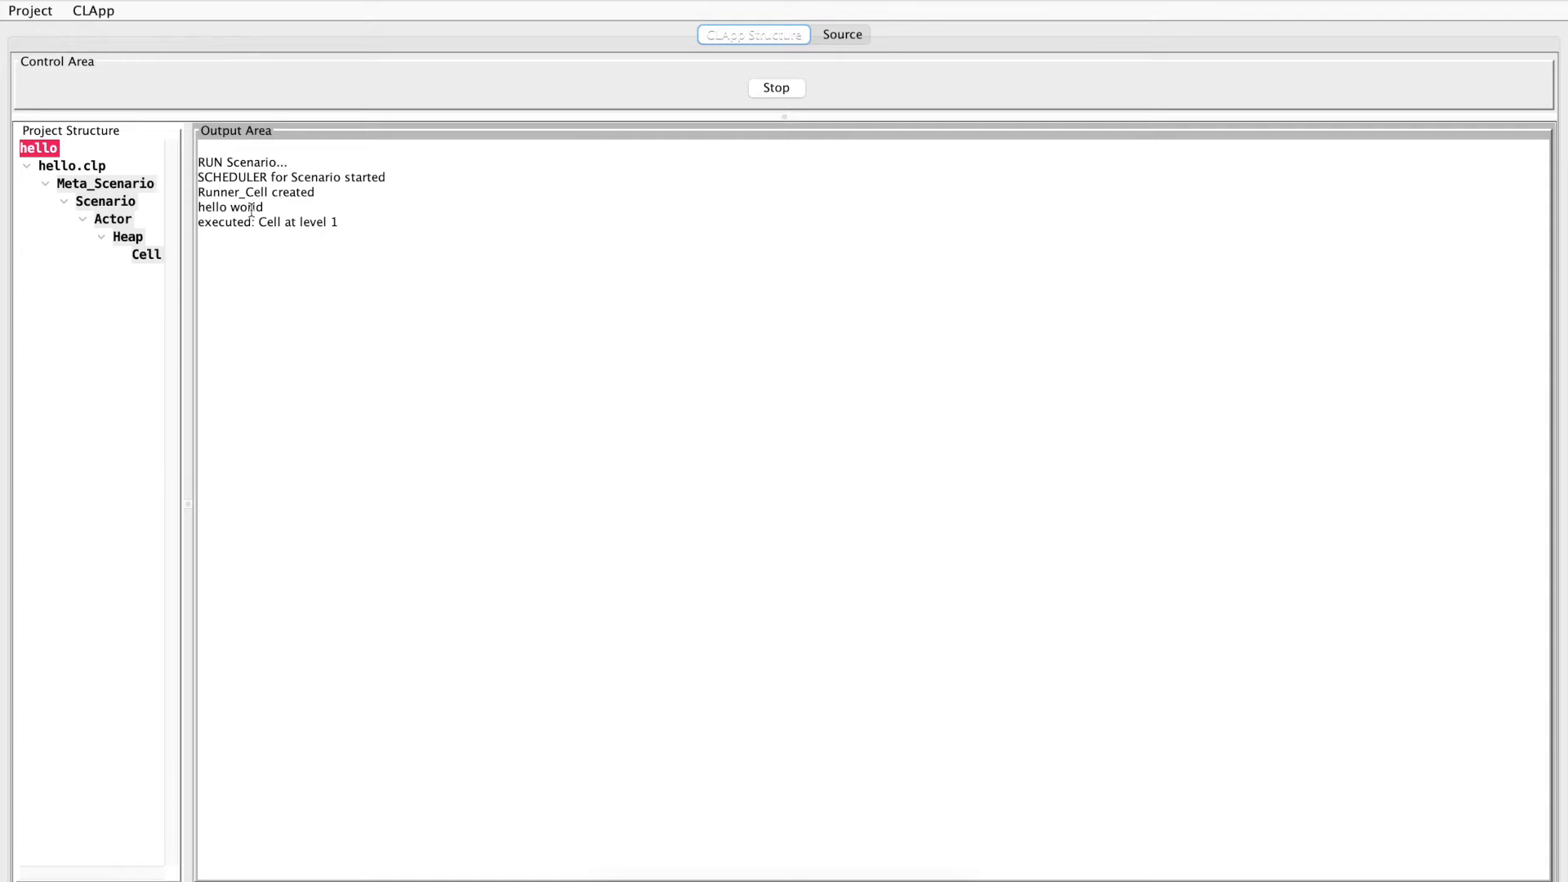
left_click_drag(265, 208, 167, 204)
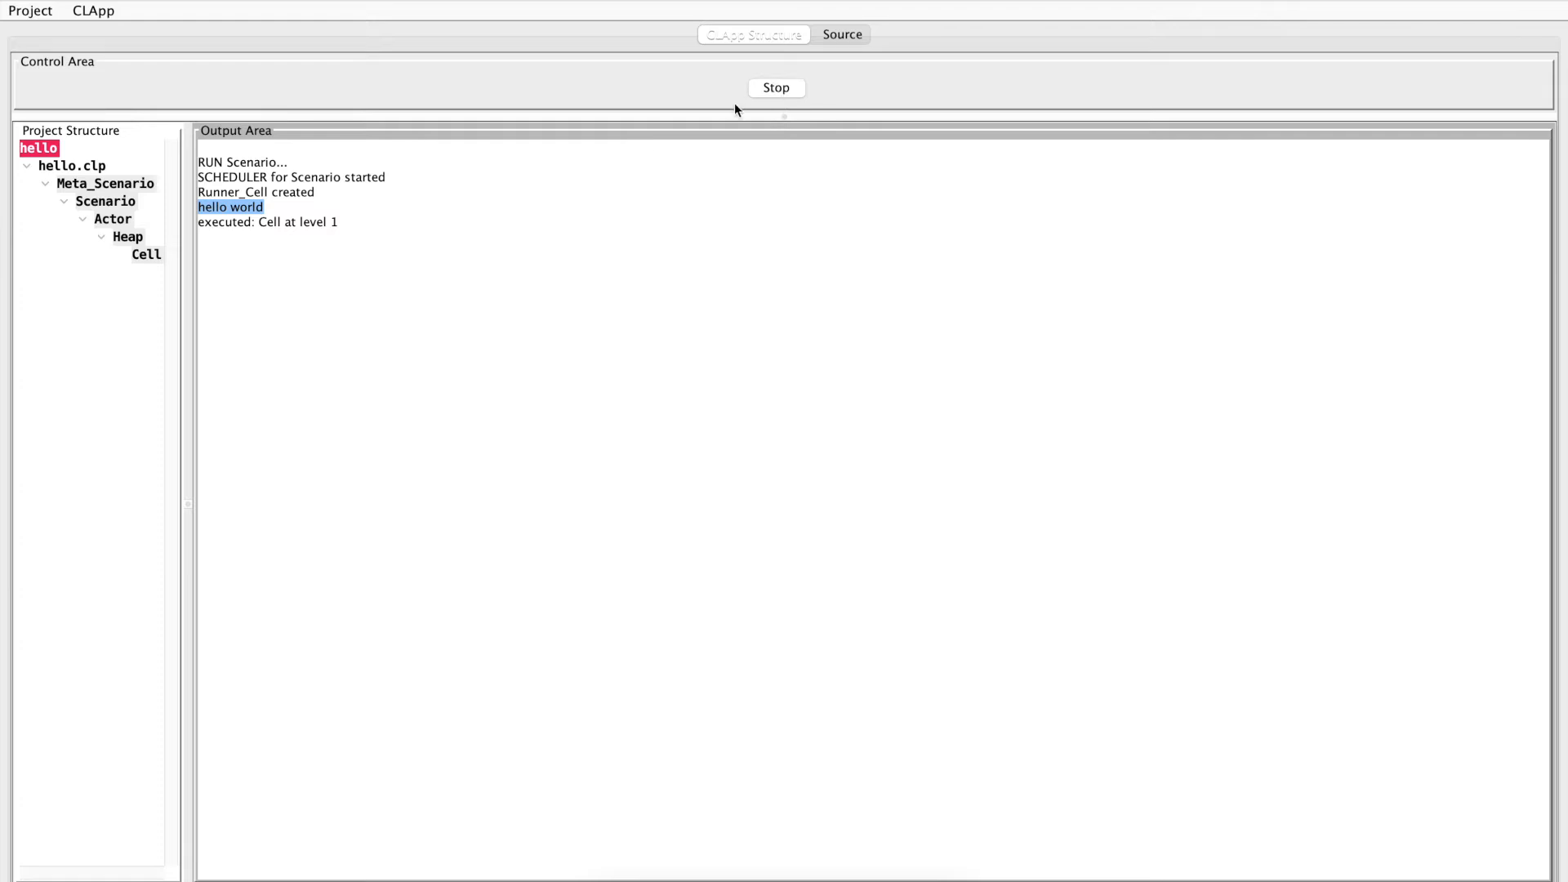
left_click_drag(360, 219, 200, 163)
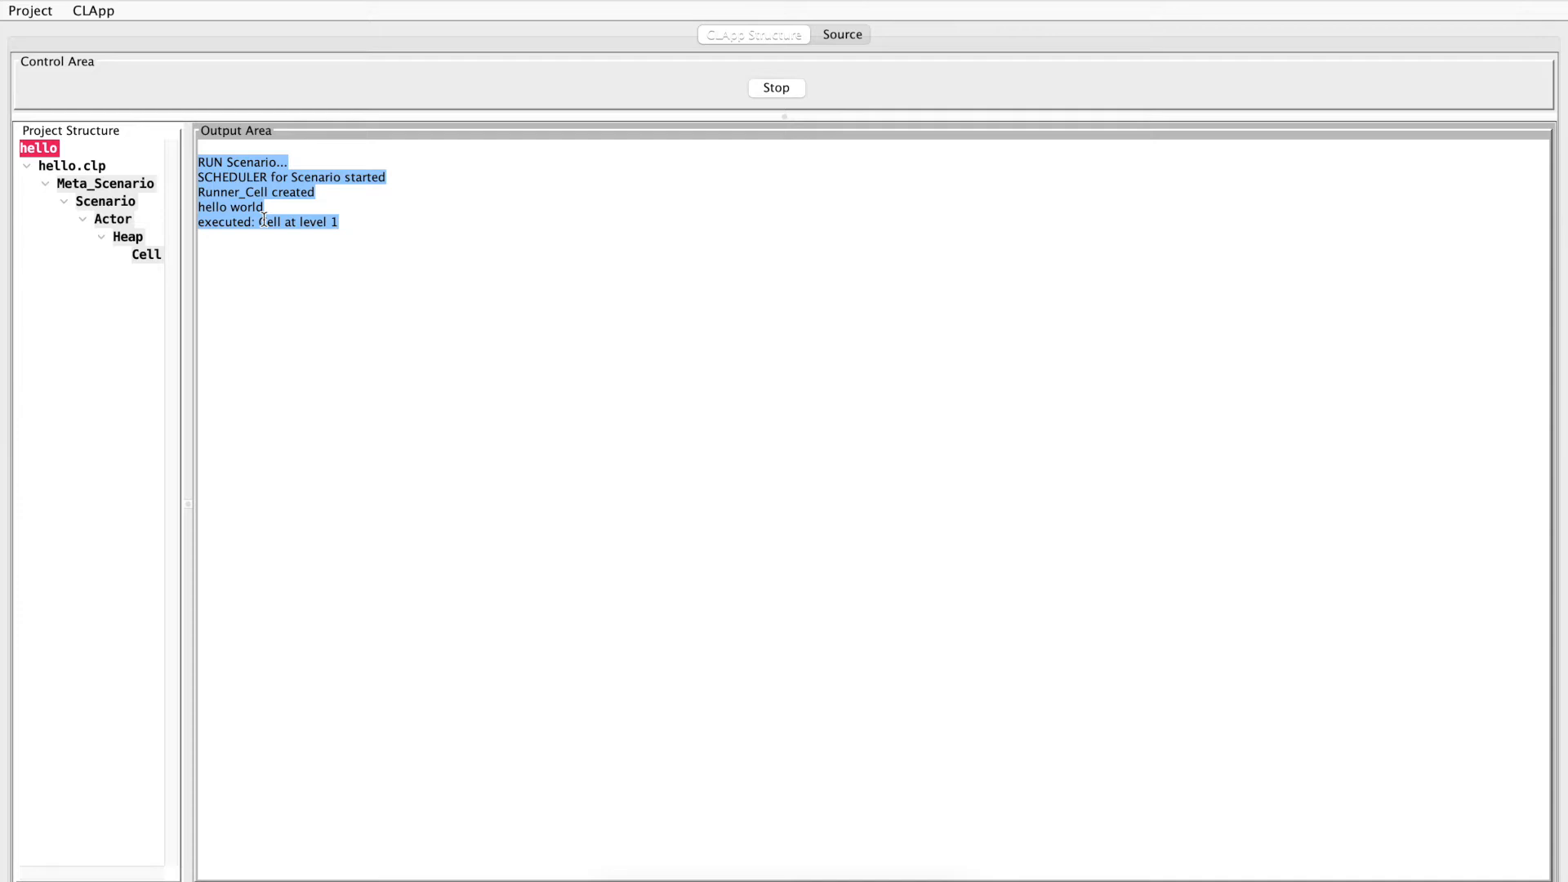
left_click(778, 90)
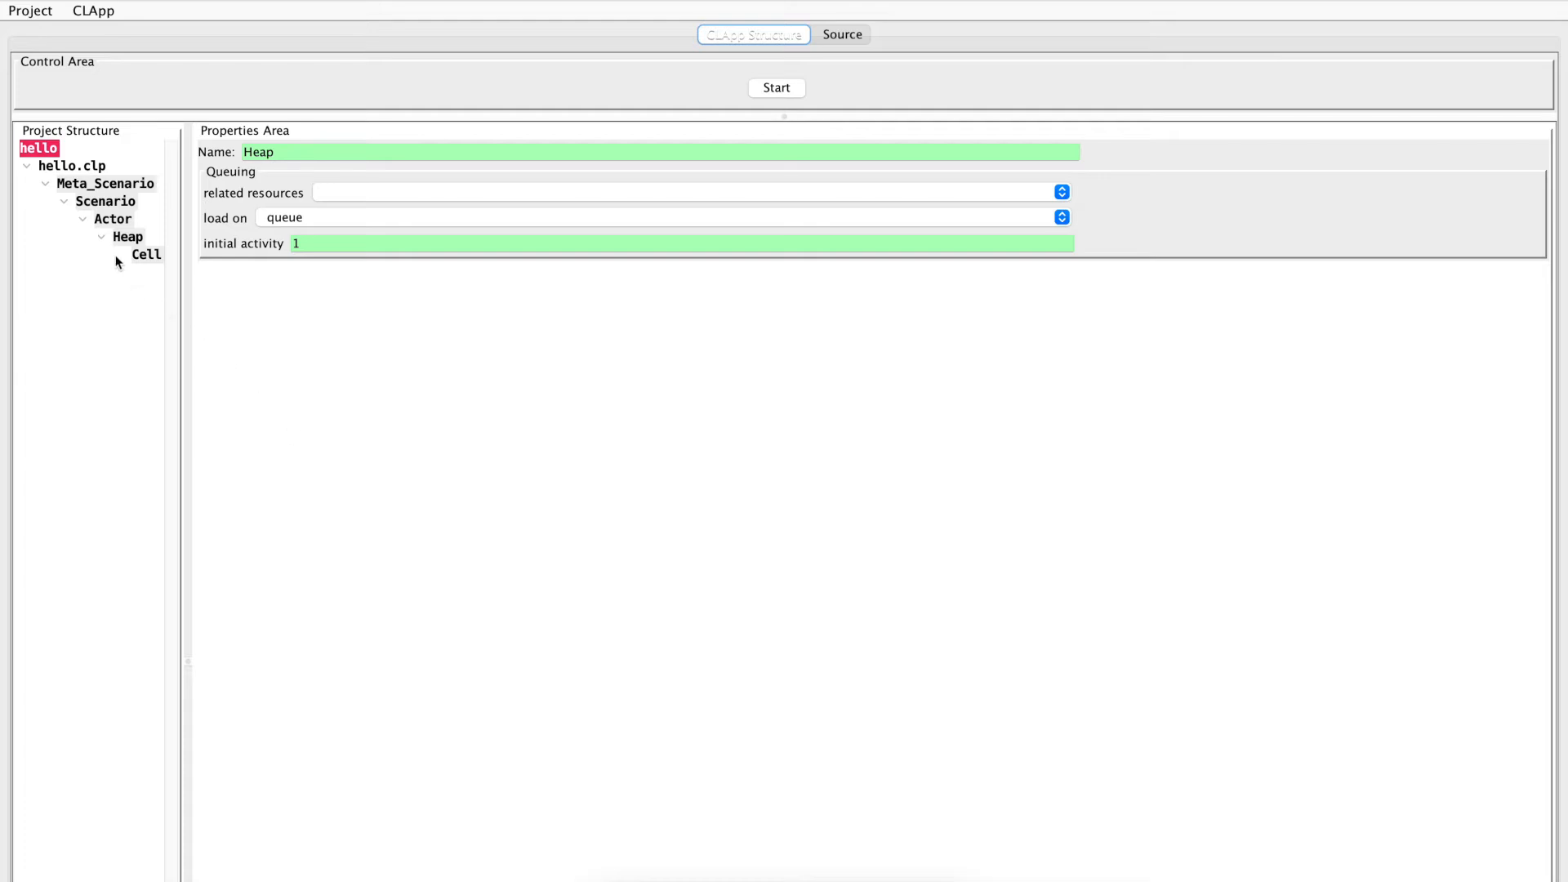
Start adding a console to the meta-scenario's output, with CONSOLE as the output target and LOG as its kind
left_click(109, 186)
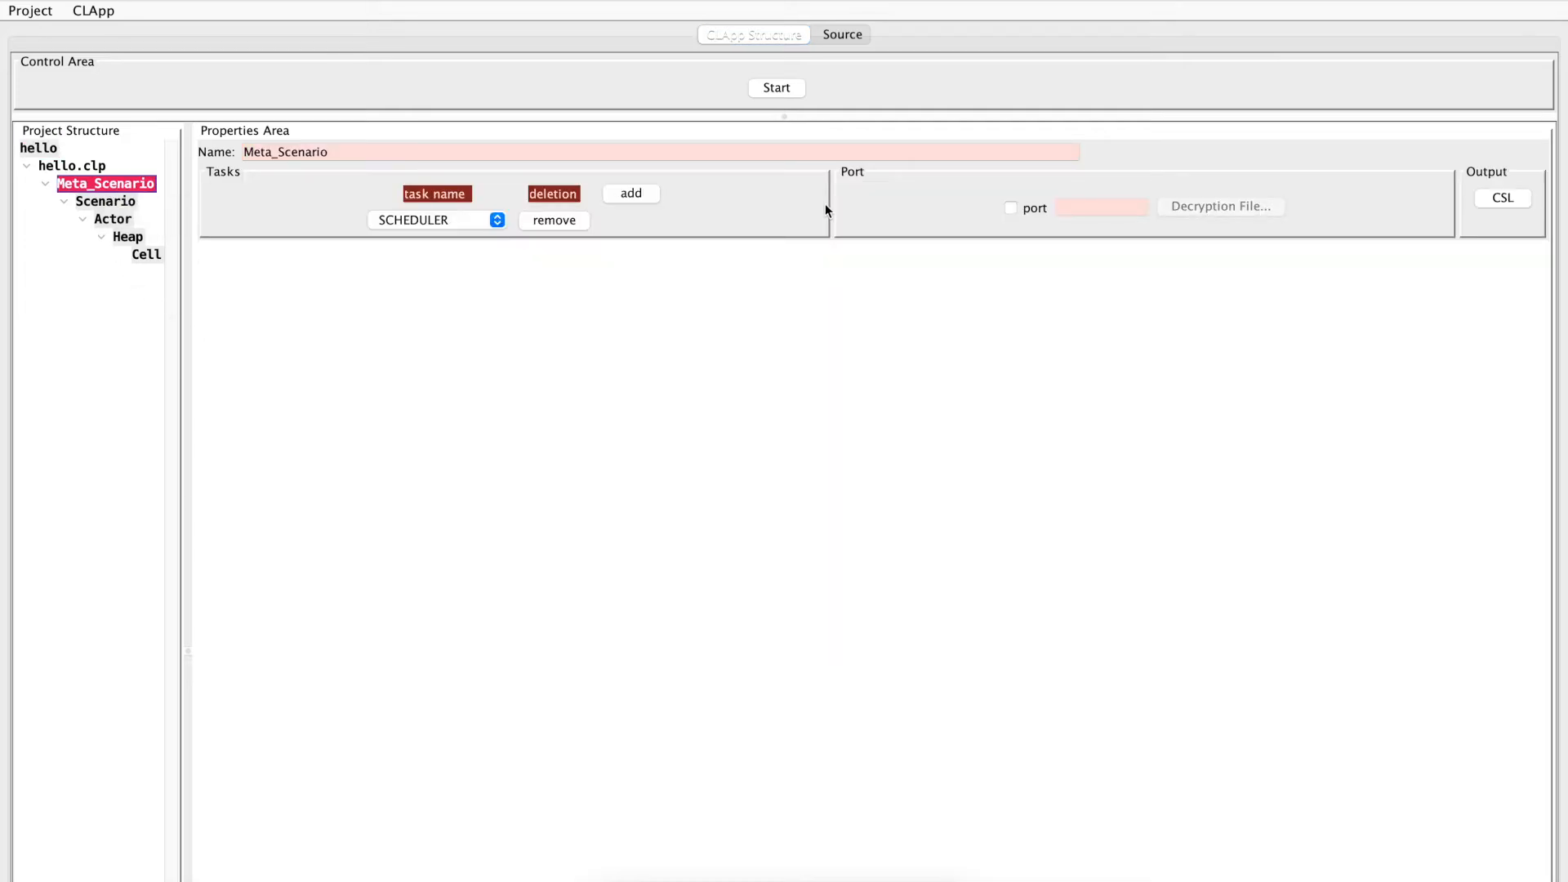
left_click(1500, 201)
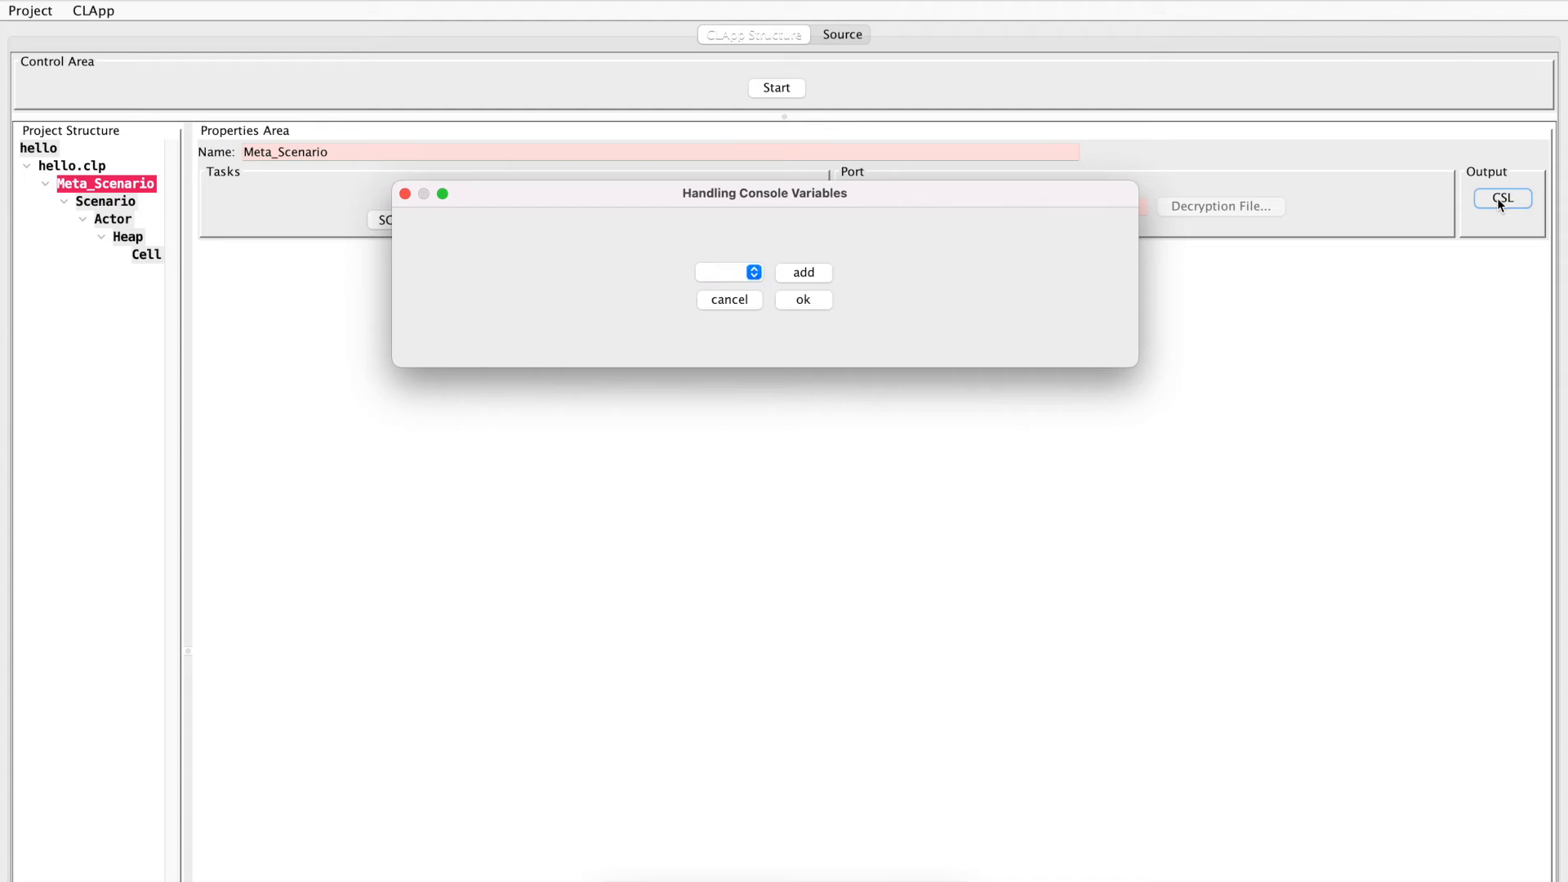
left_click(810, 272)
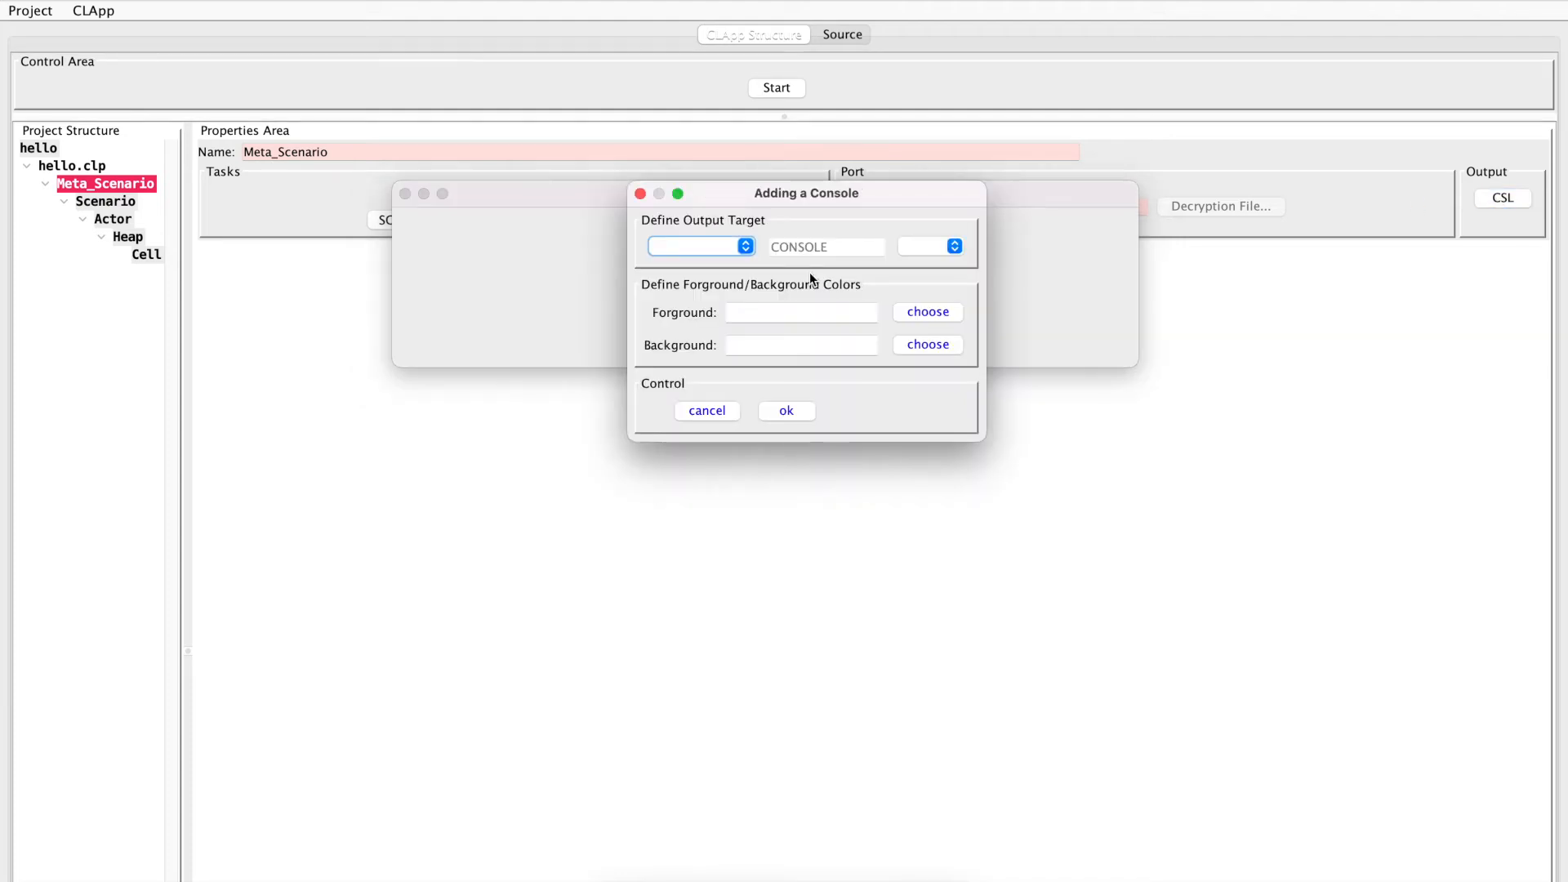
left_click(746, 246)
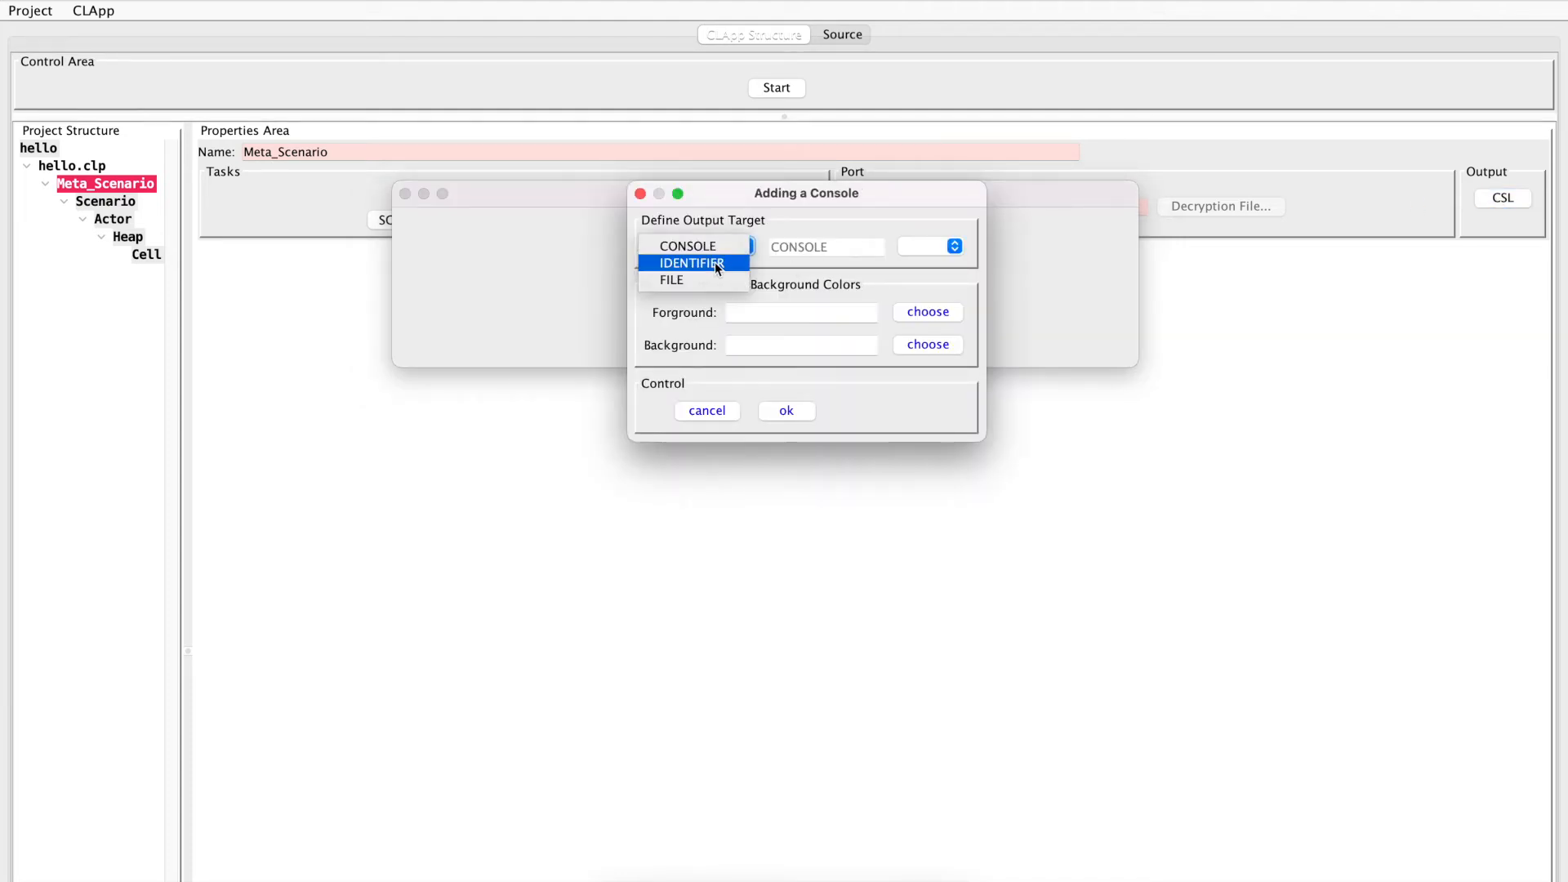
left_click(712, 248)
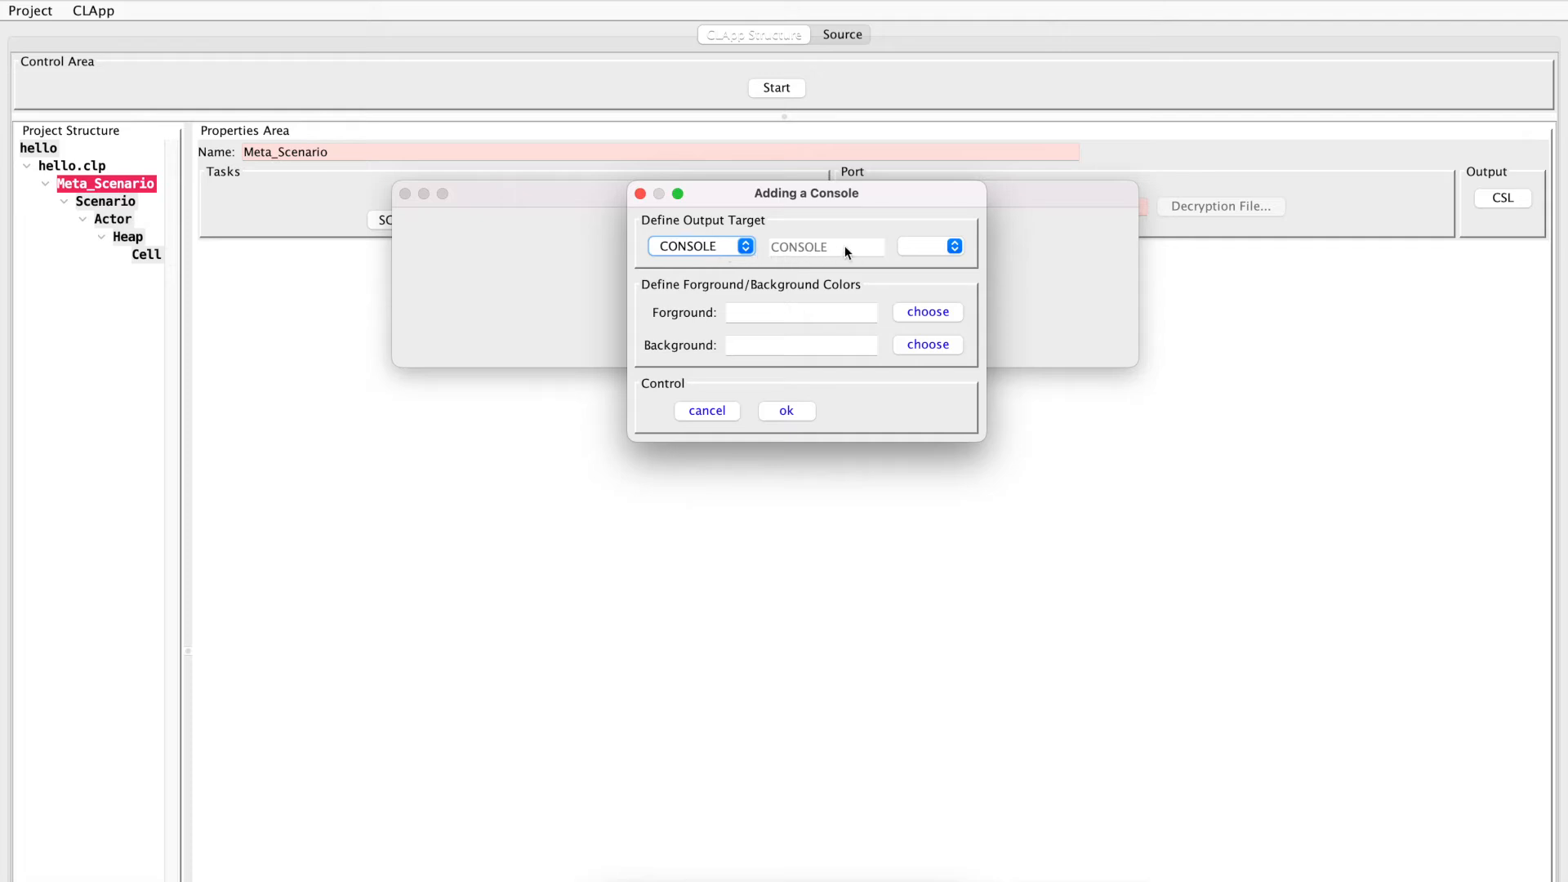
left_click(954, 247)
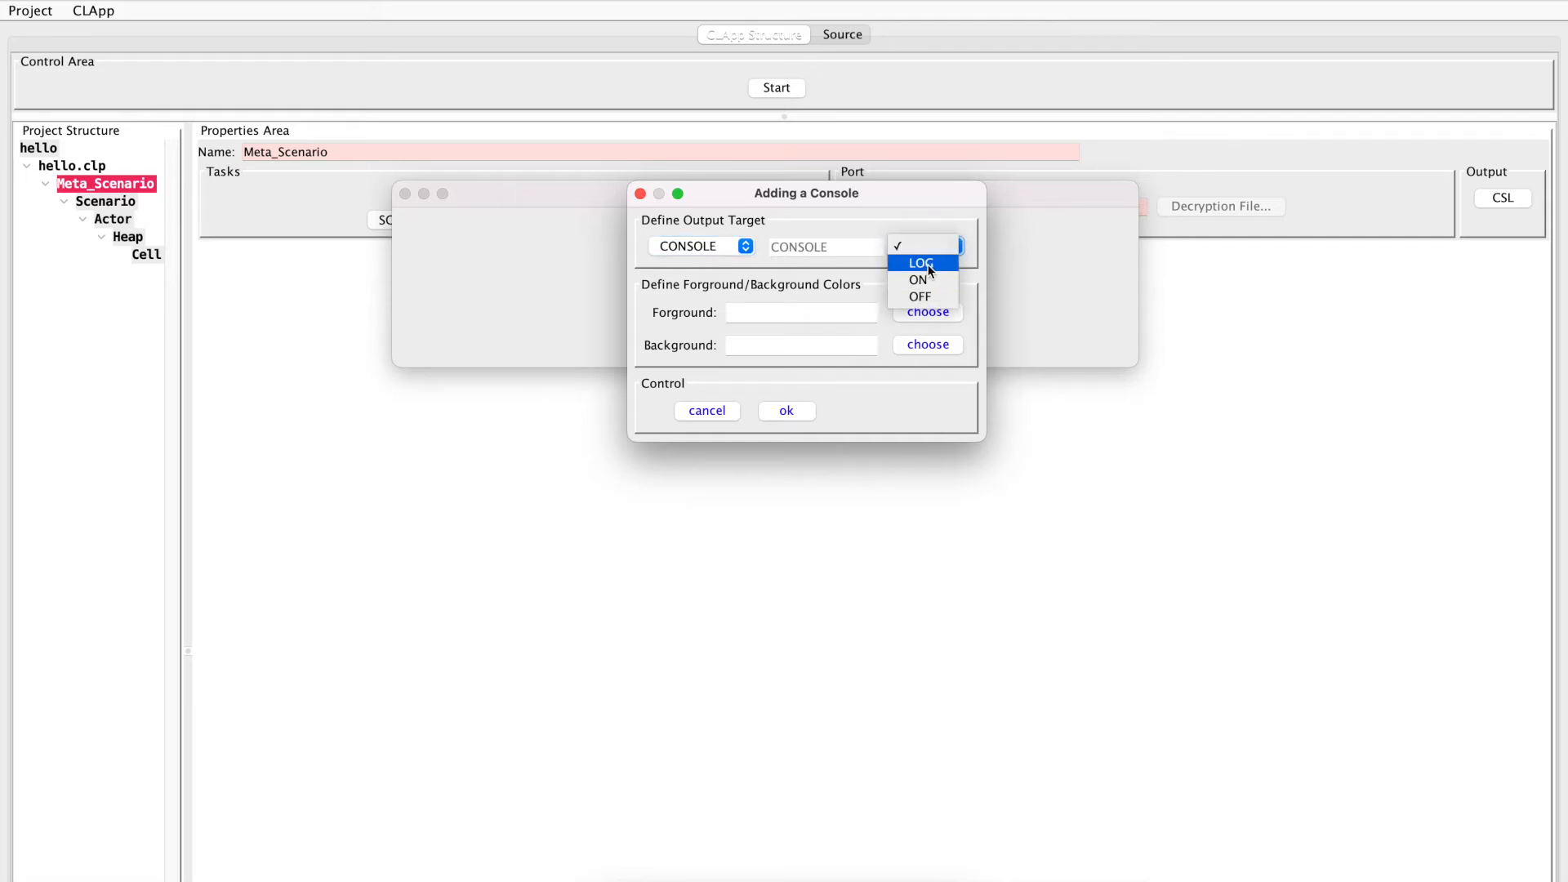
left_click(923, 263)
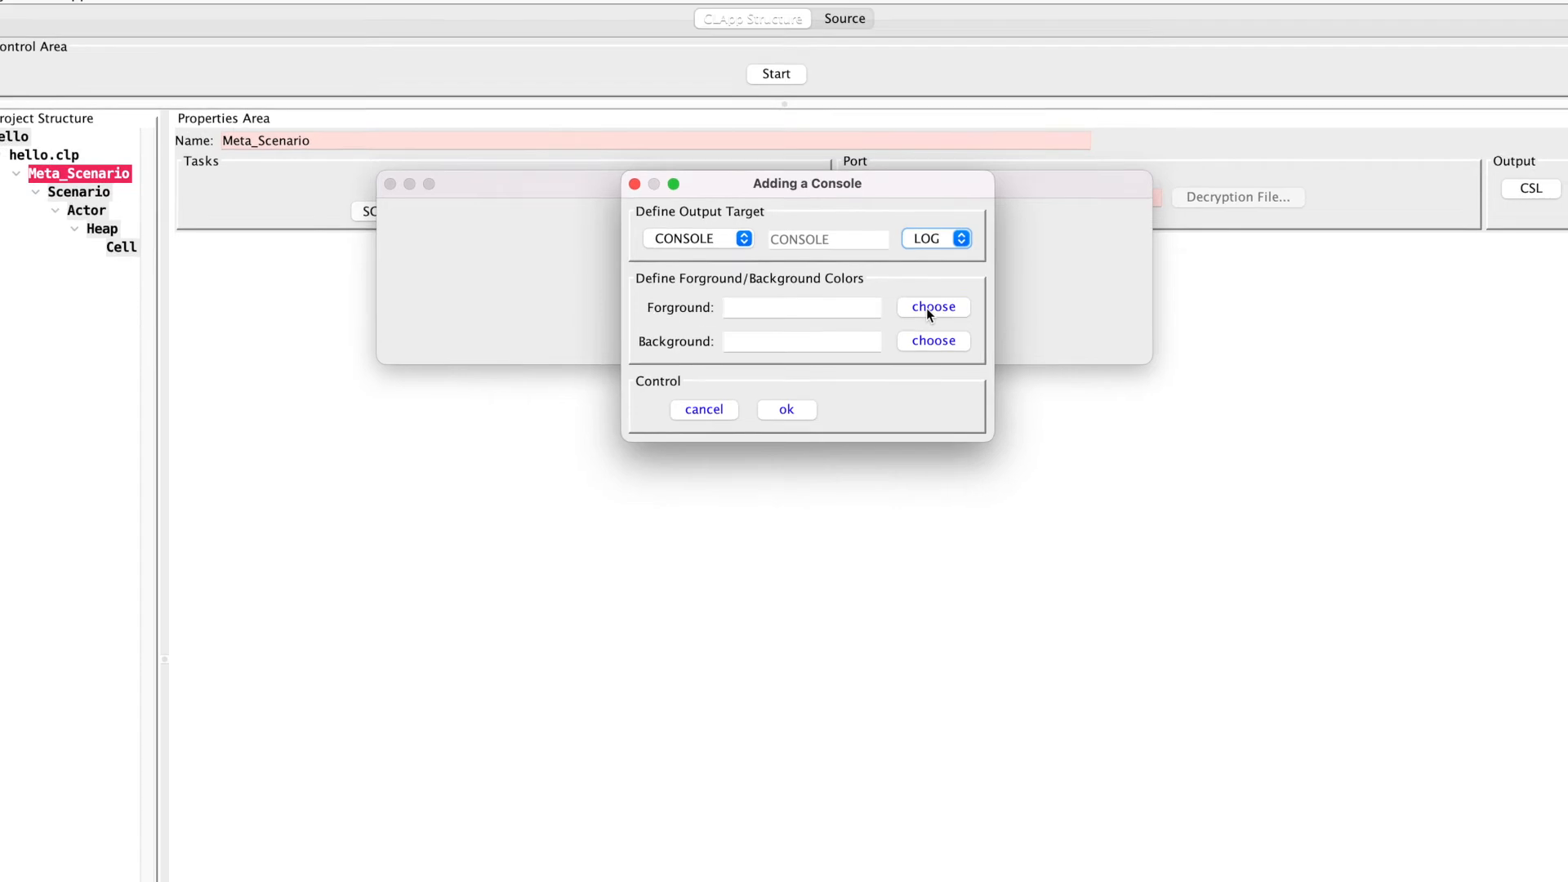
Give the CONSOLE output a white FFFFFF foreground and a black 000000 background, and confirm the console
left_click(923, 313)
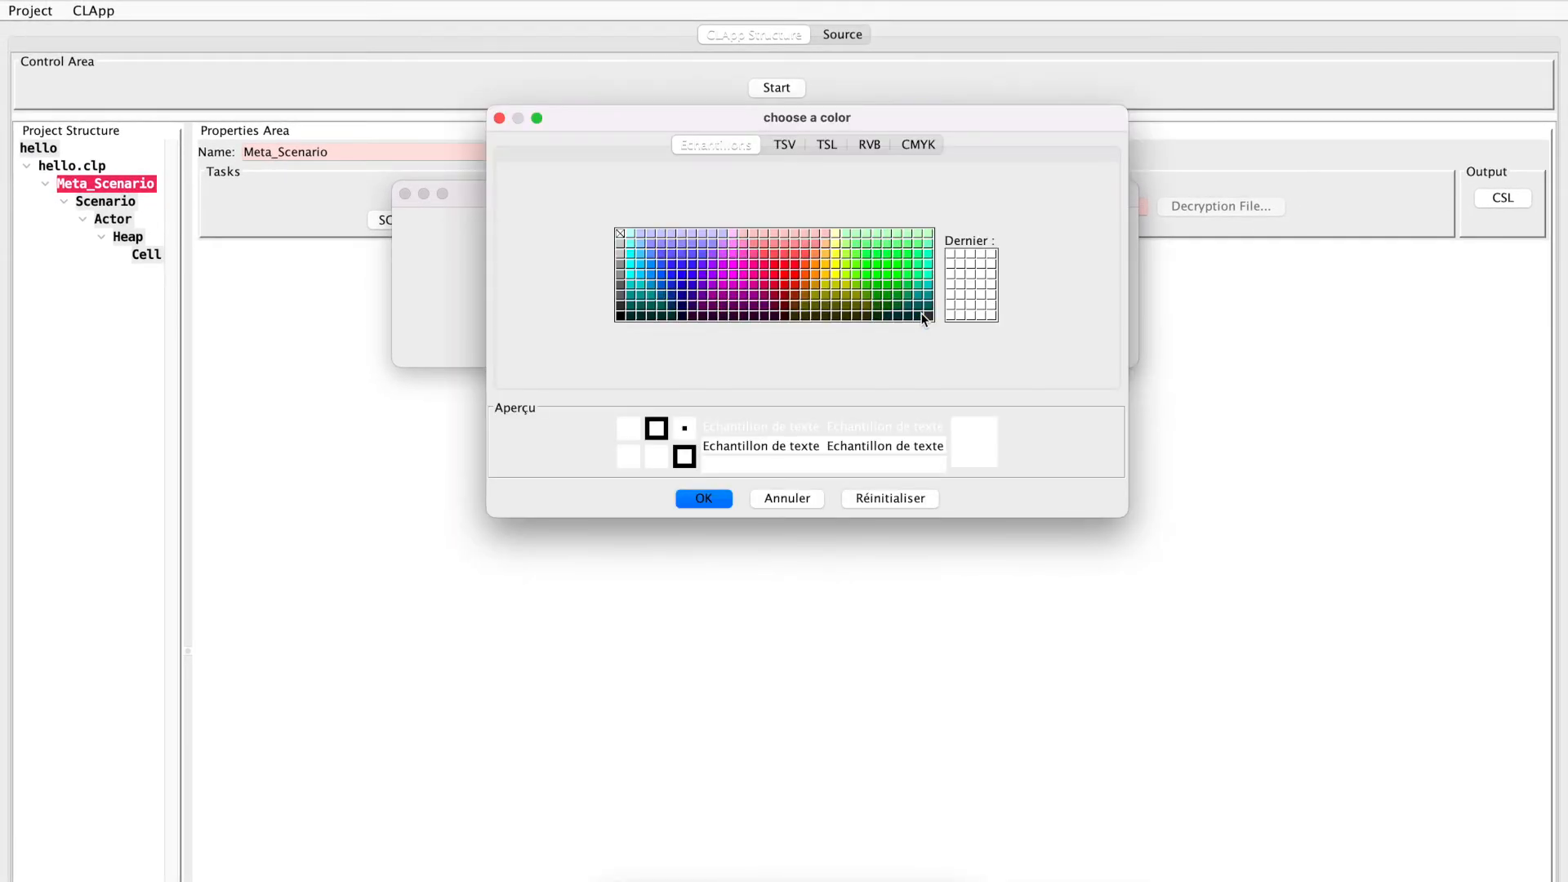
left_click(704, 498)
left_click(911, 345)
left_click(621, 316)
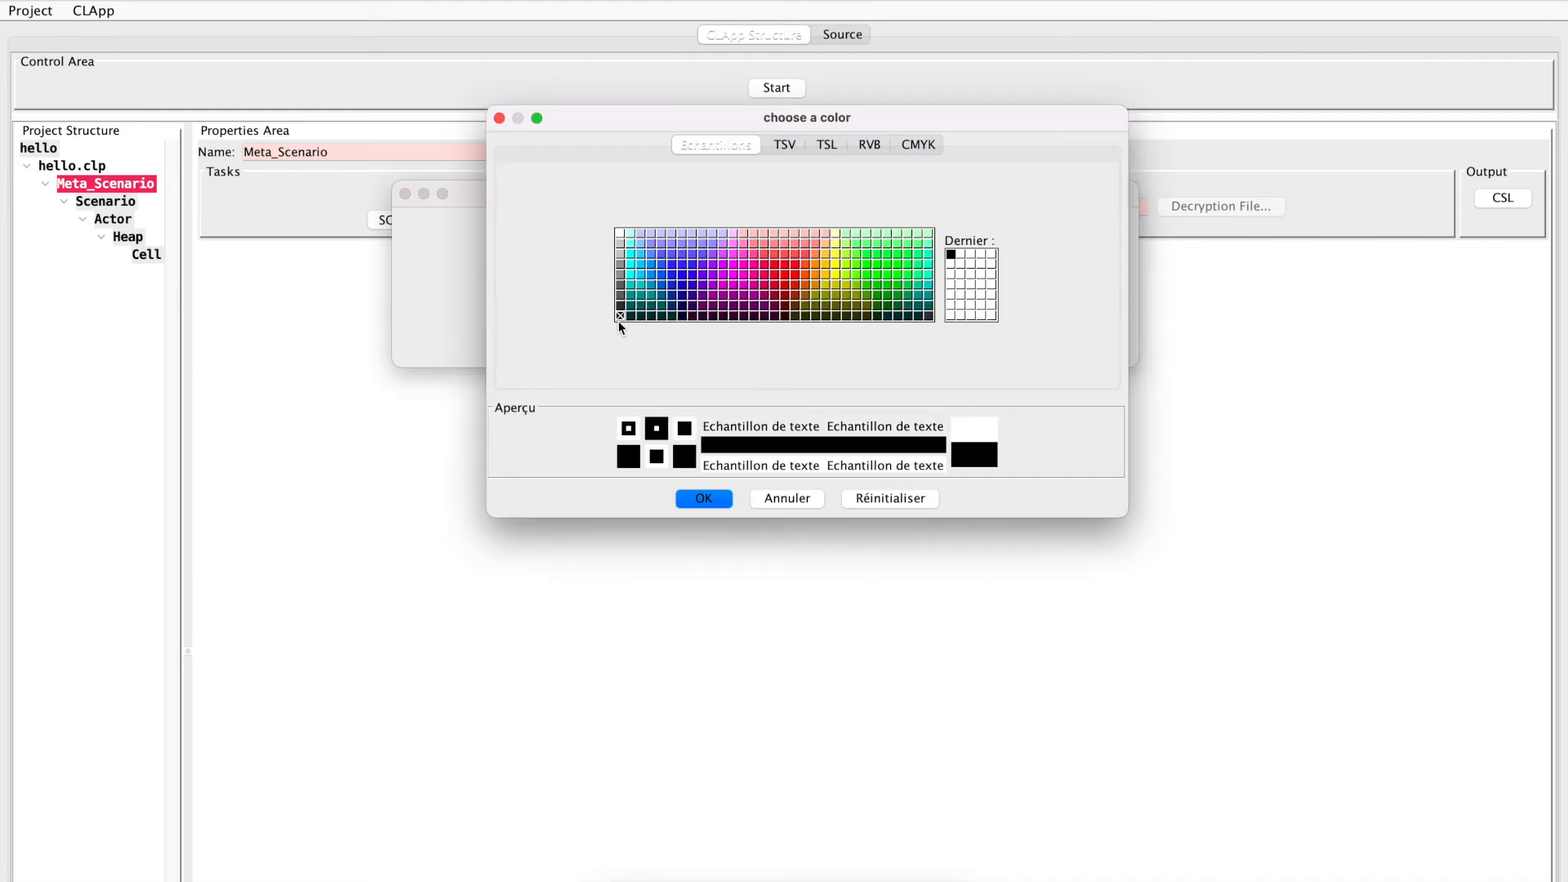
left_click(702, 498)
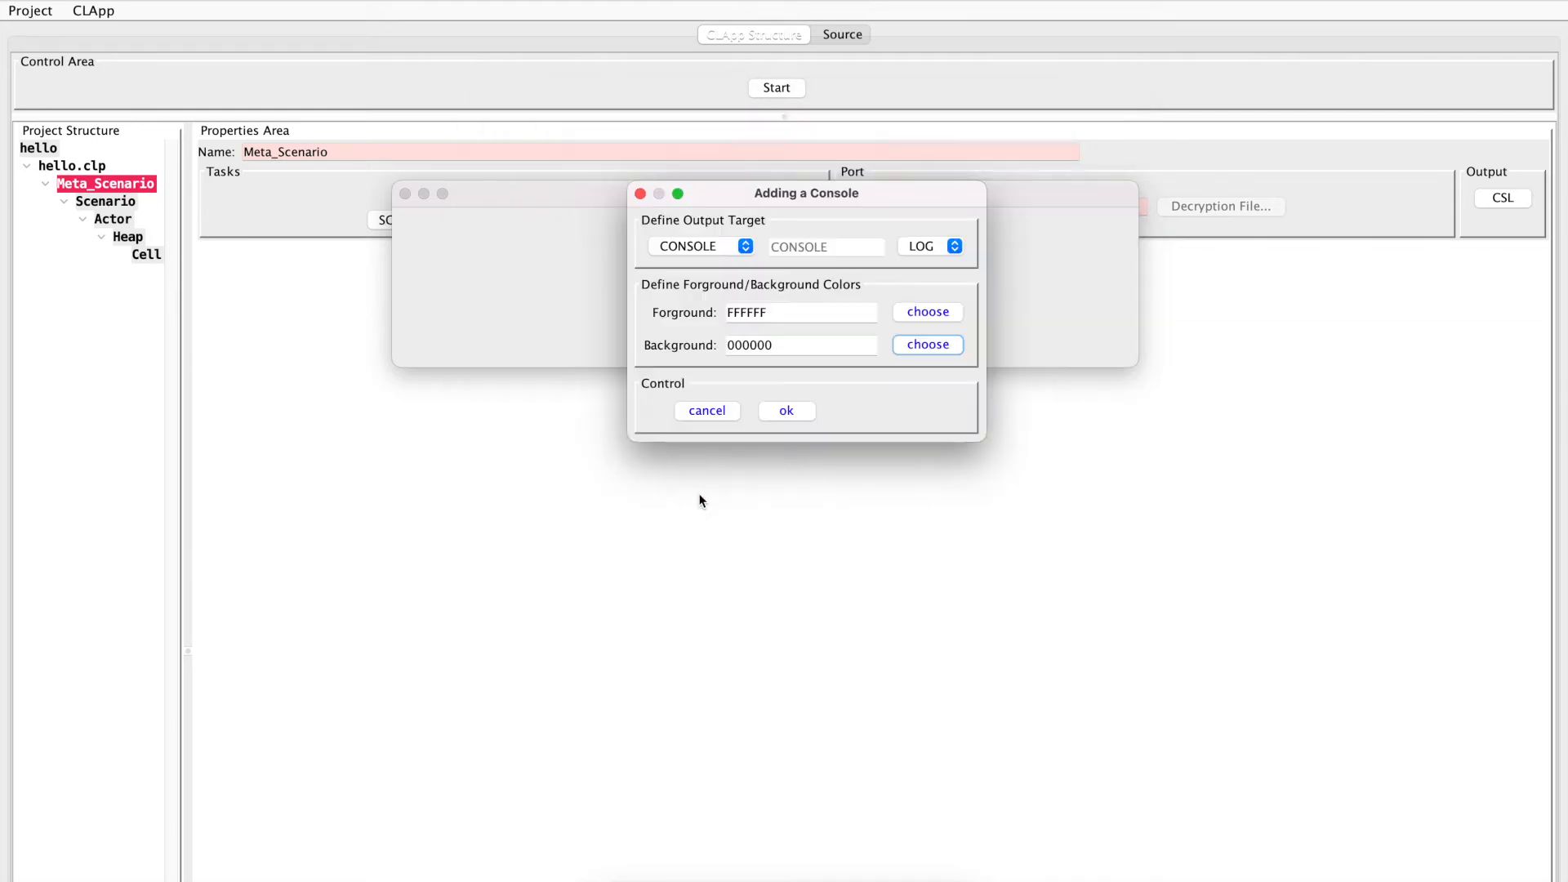
left_click(784, 408)
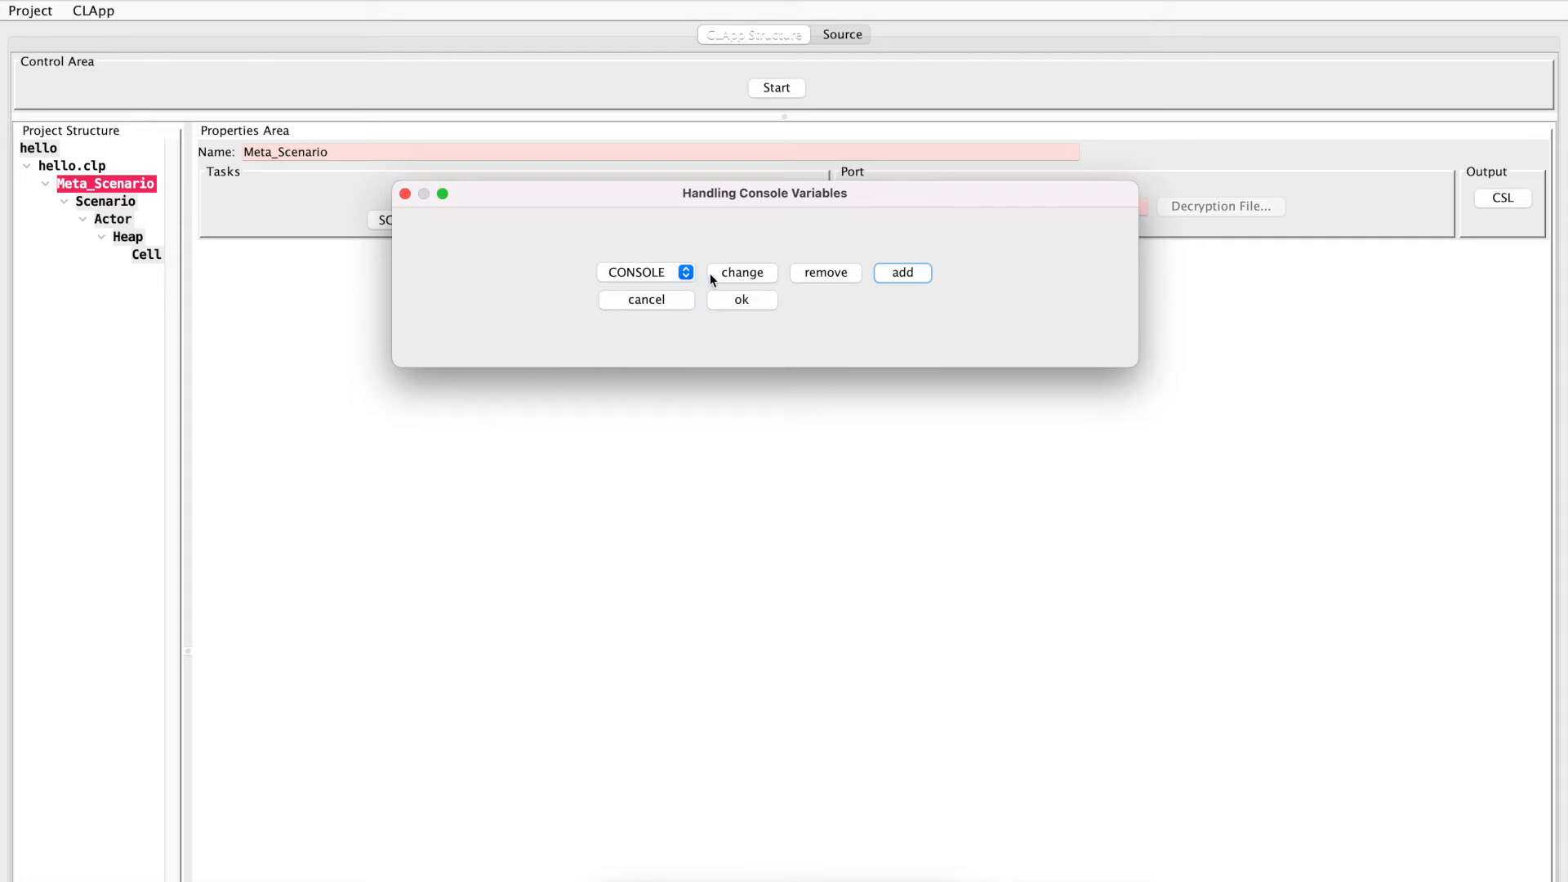
Start adding a second console with IDENTIFIER as the output target and the name csl
left_click(913, 275)
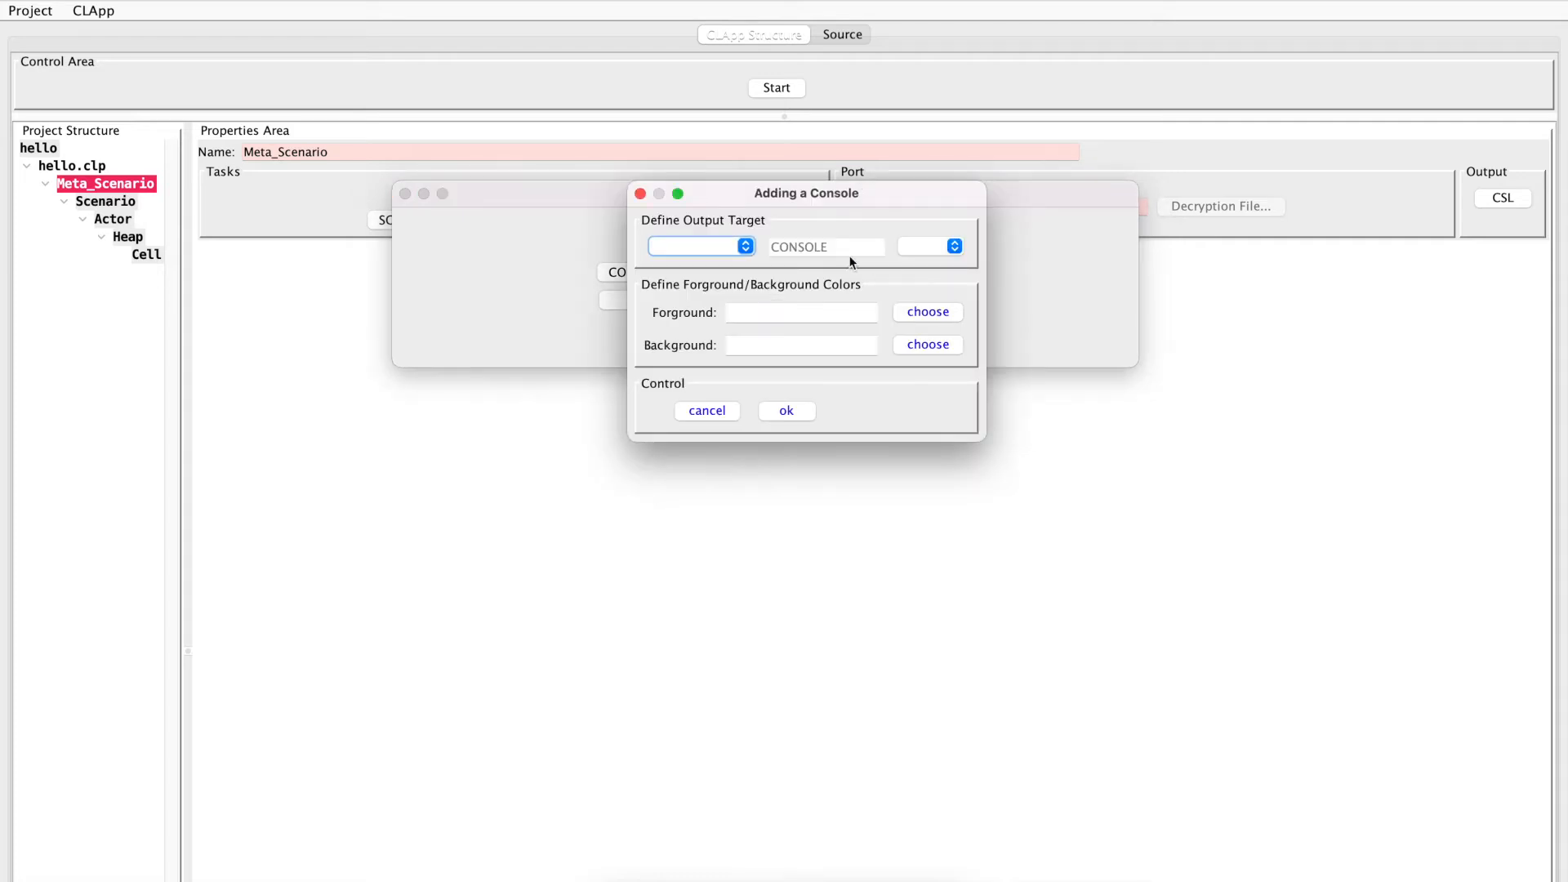
left_click(746, 245)
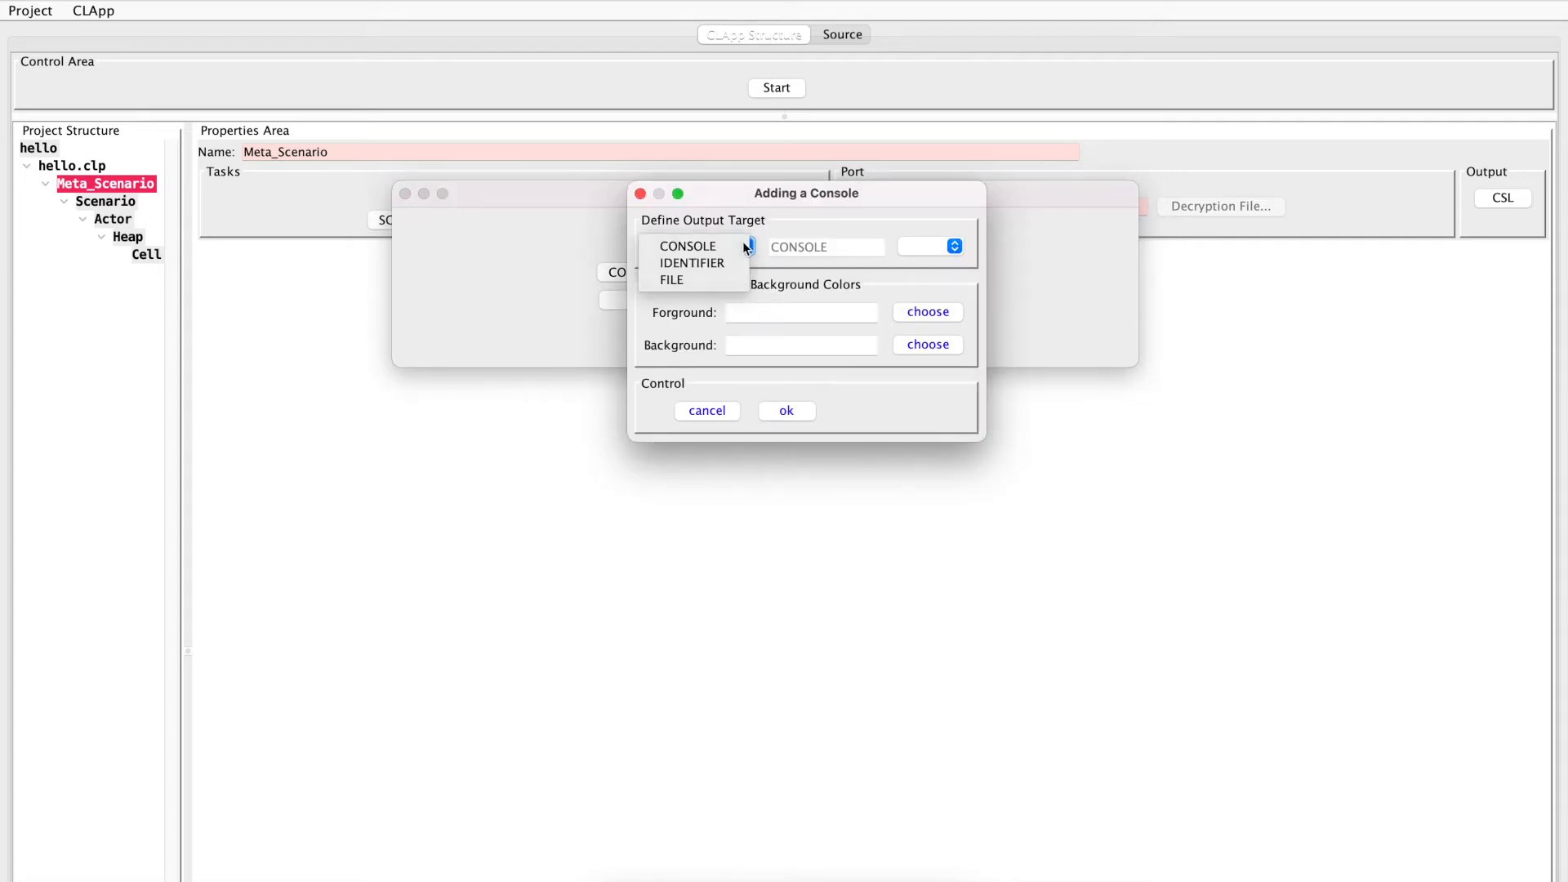
left_click(695, 263)
double_click(840, 245)
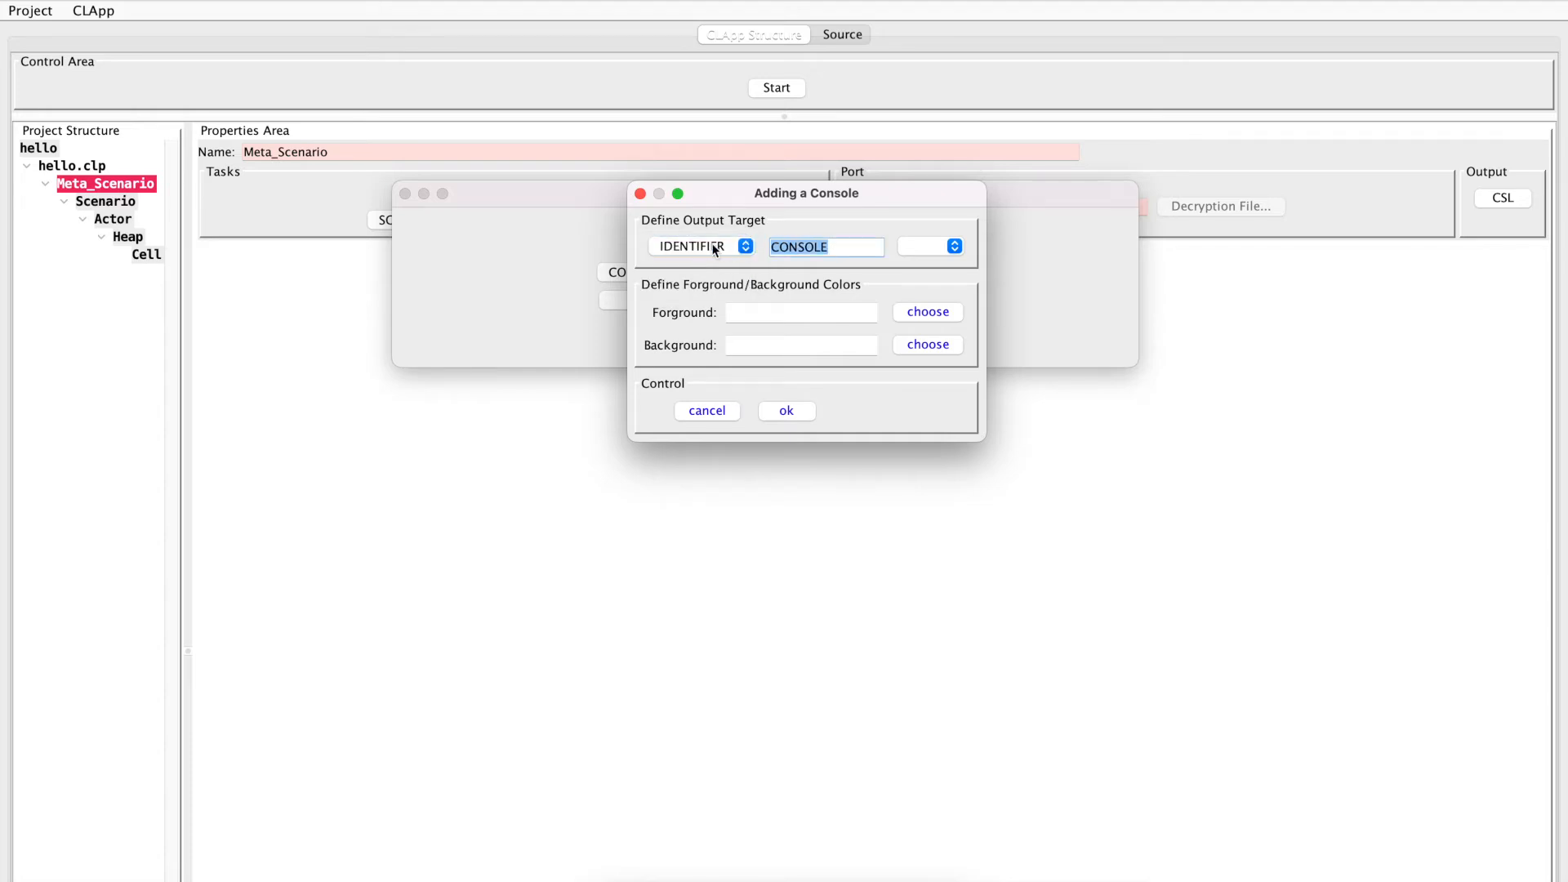
type("csl")
Set the csl console's foreground to 006666 and background to FFFFCC, and confirm both consoles for the meta-scenario
left_click(932, 313)
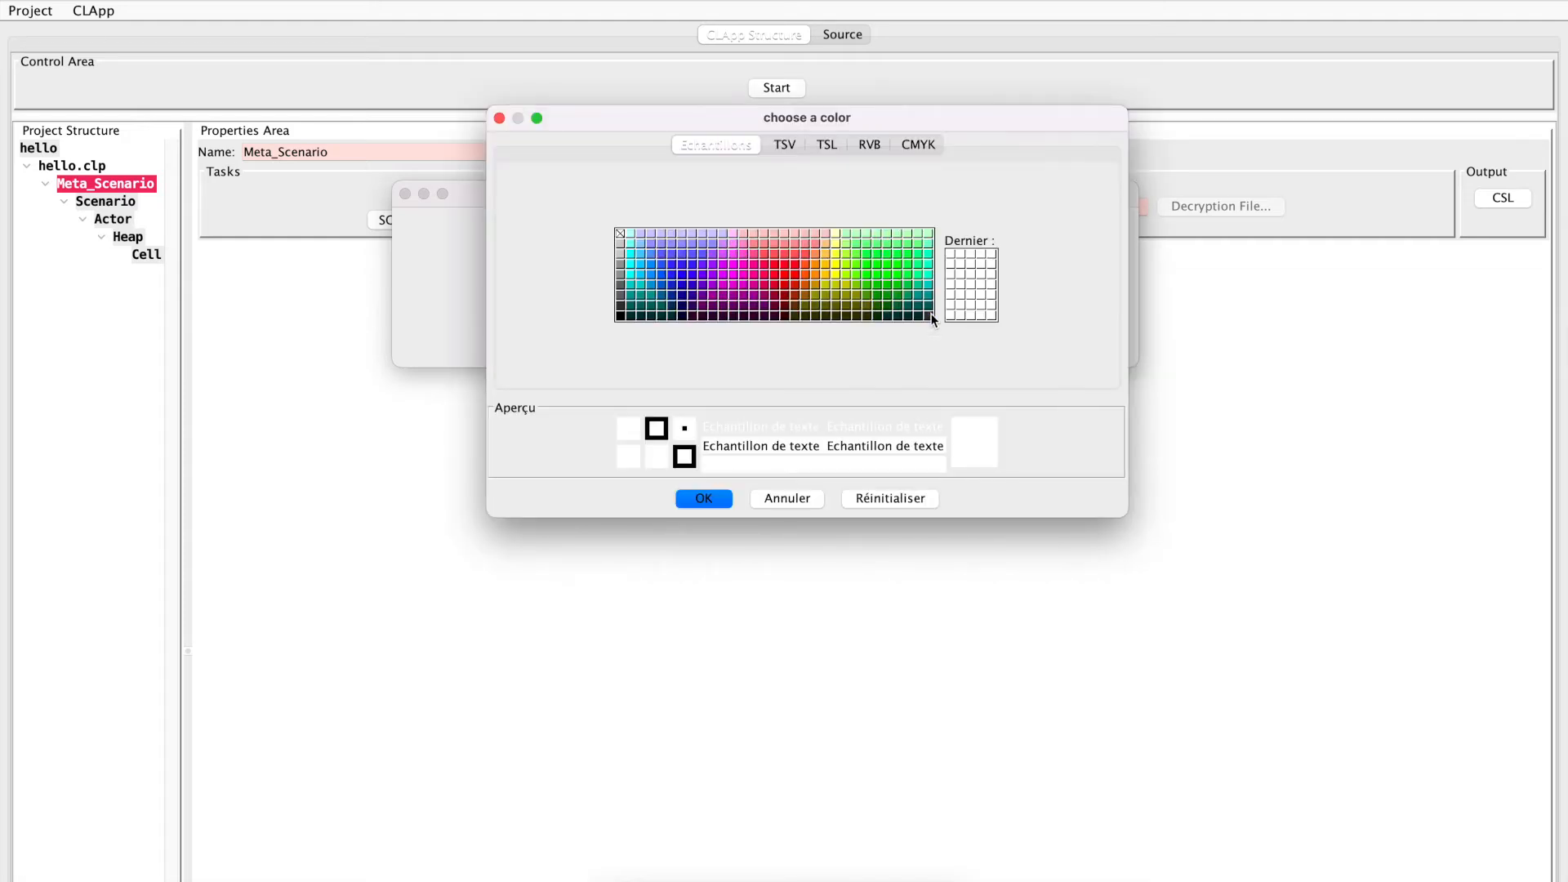
left_click(928, 307)
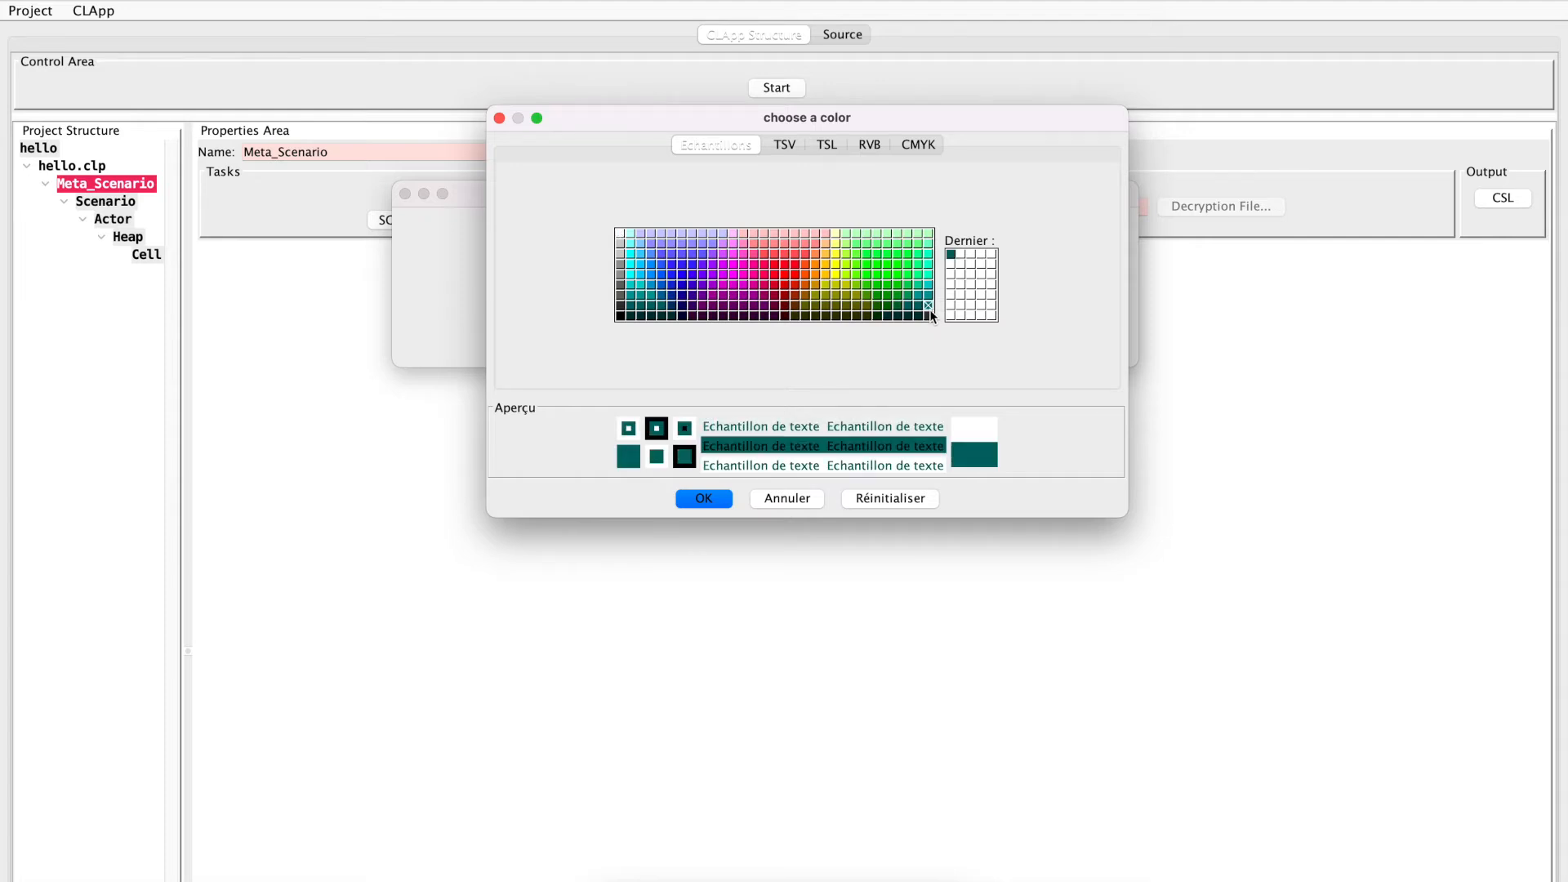
left_click(703, 499)
left_click(908, 343)
left_click(772, 145)
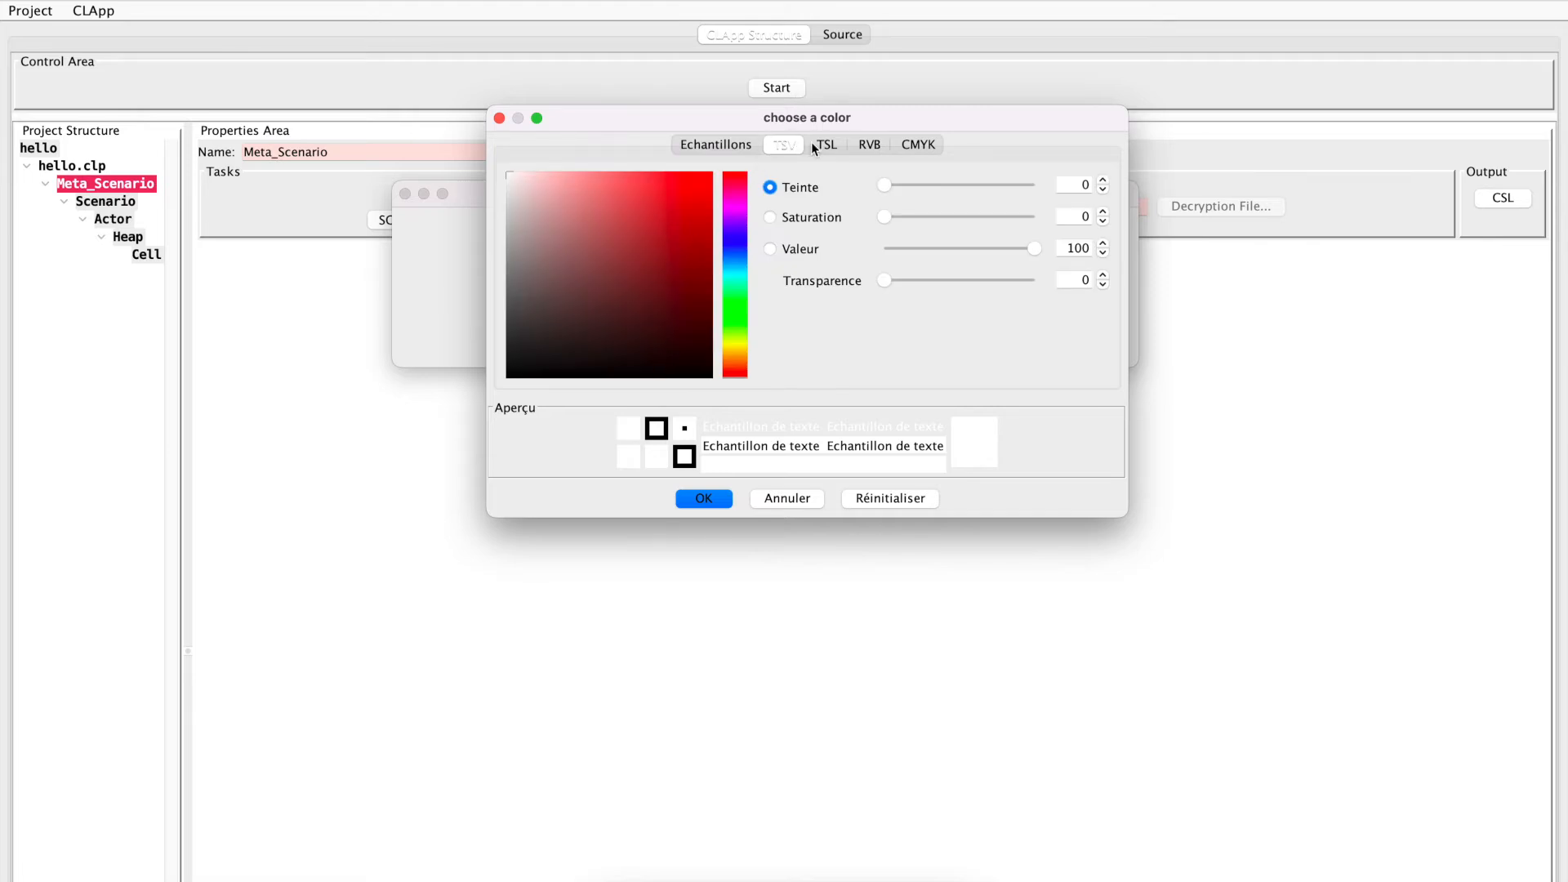
left_click(751, 146)
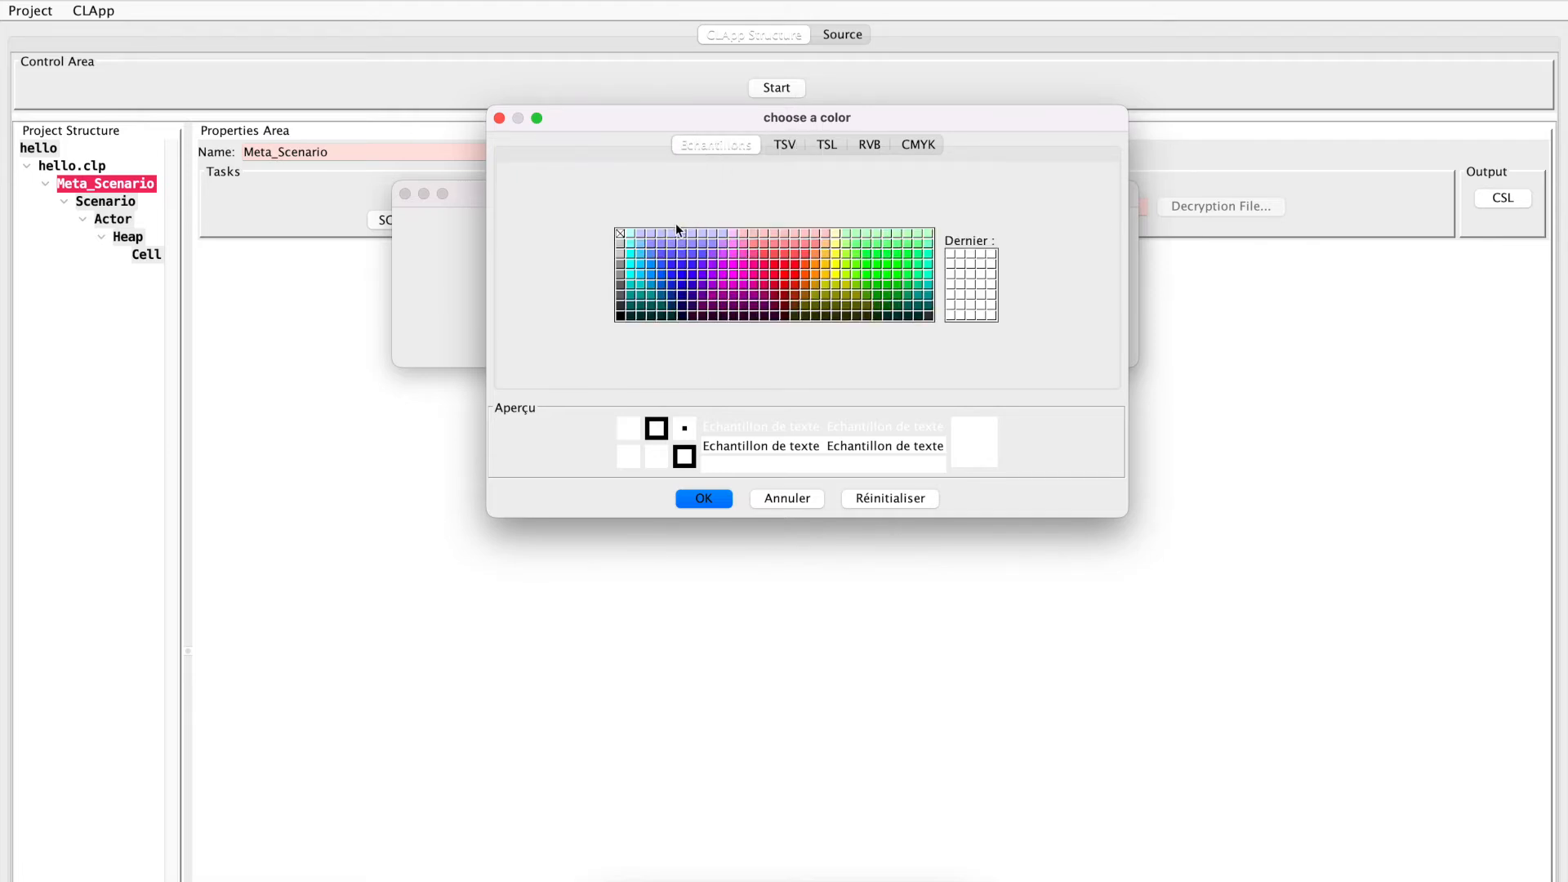
left_click(835, 233)
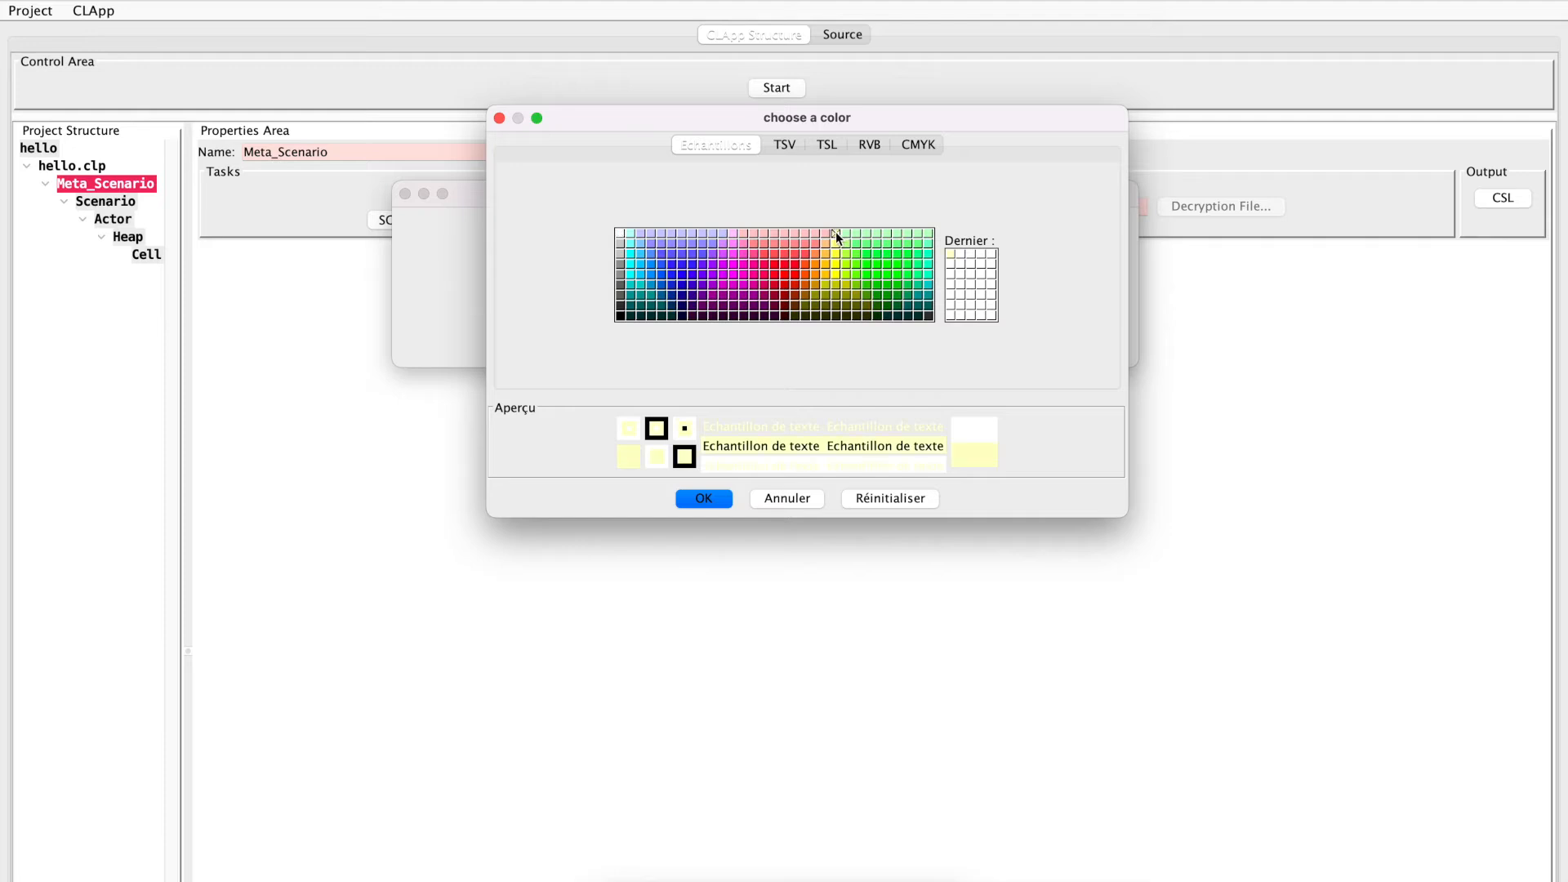
left_click(707, 502)
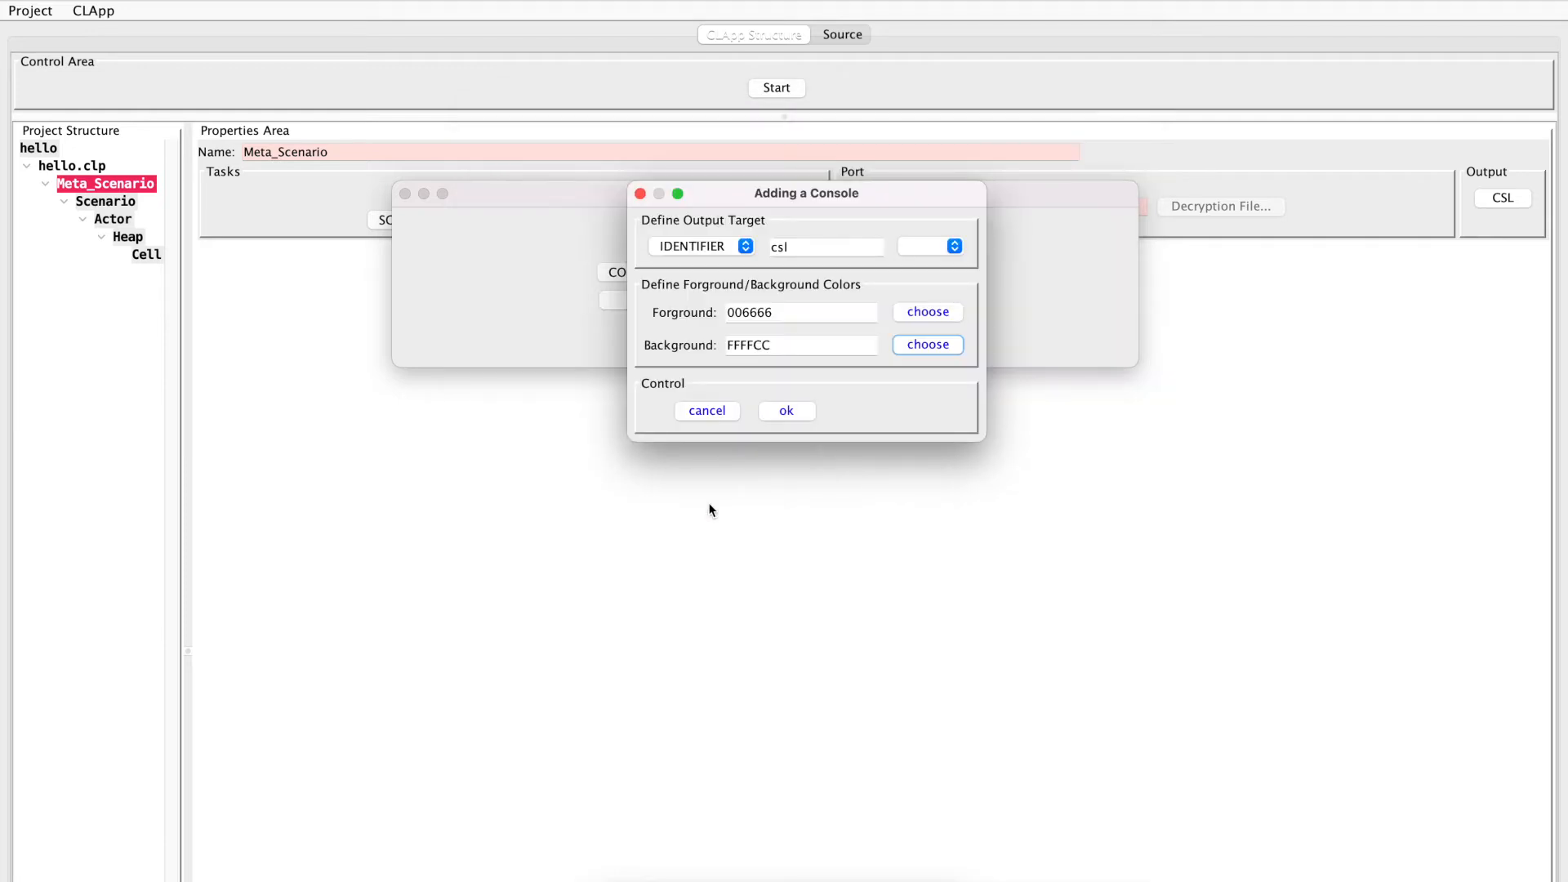
left_click(783, 414)
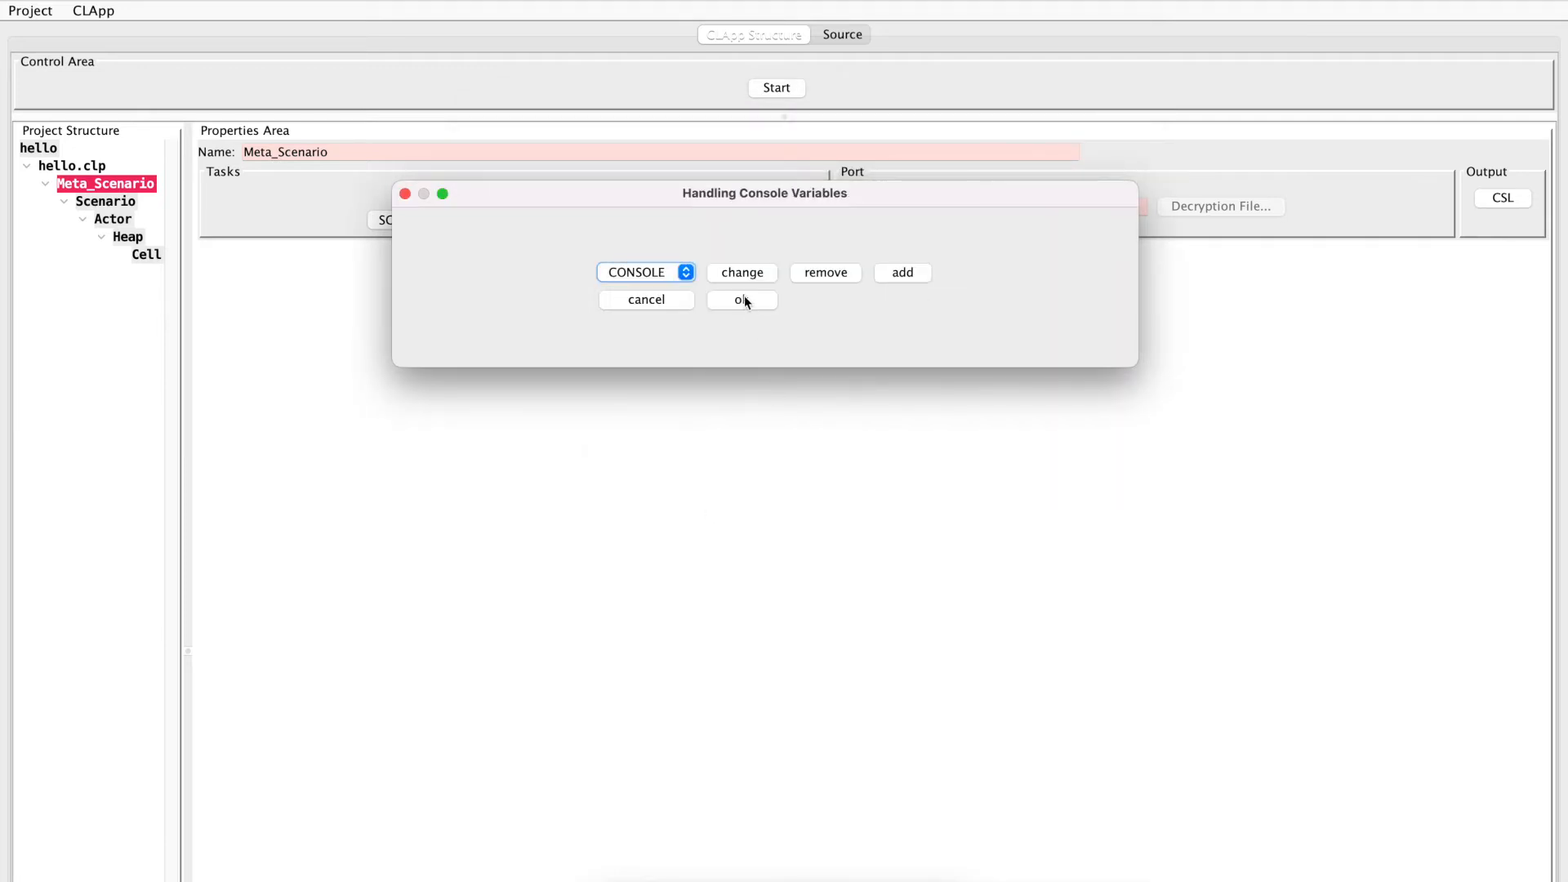
left_click(693, 275)
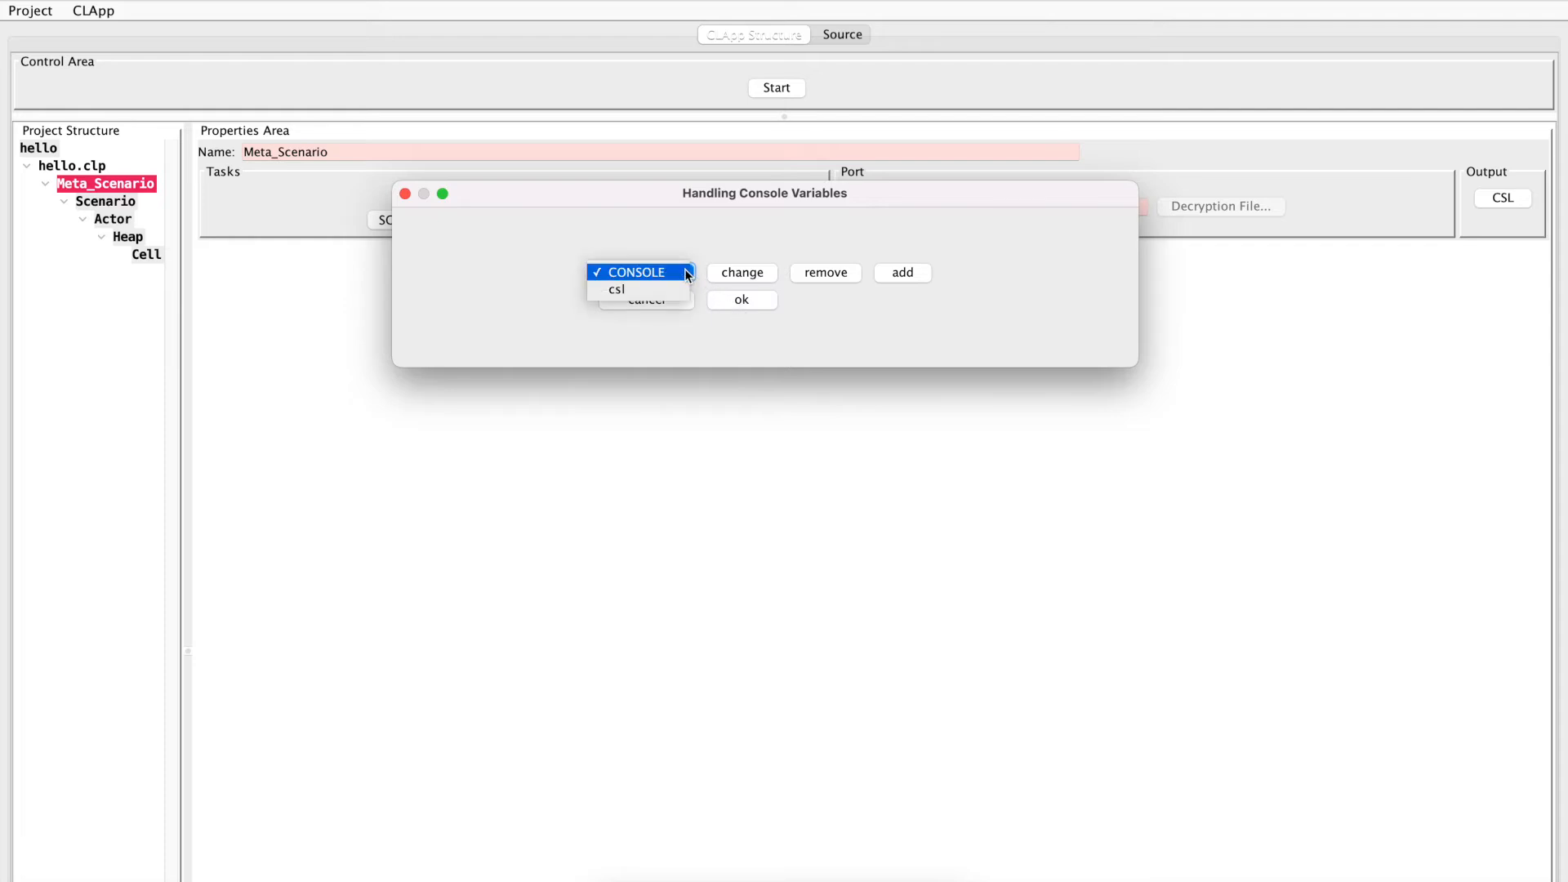
left_click(738, 304)
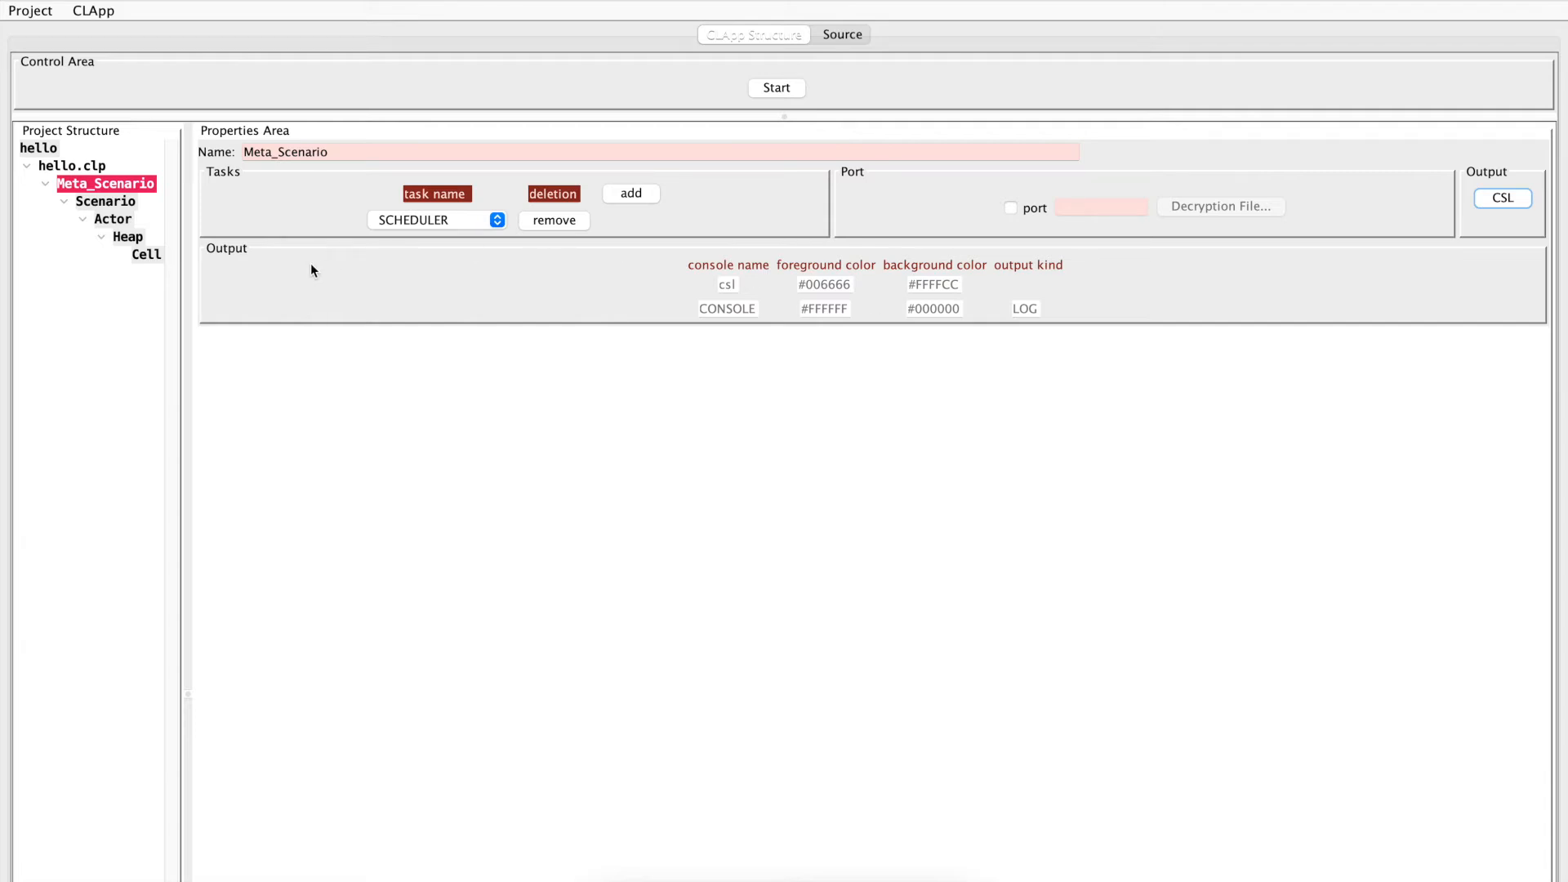
Extend the cell's execution statement to print "hello world" to csl
left_click(144, 255)
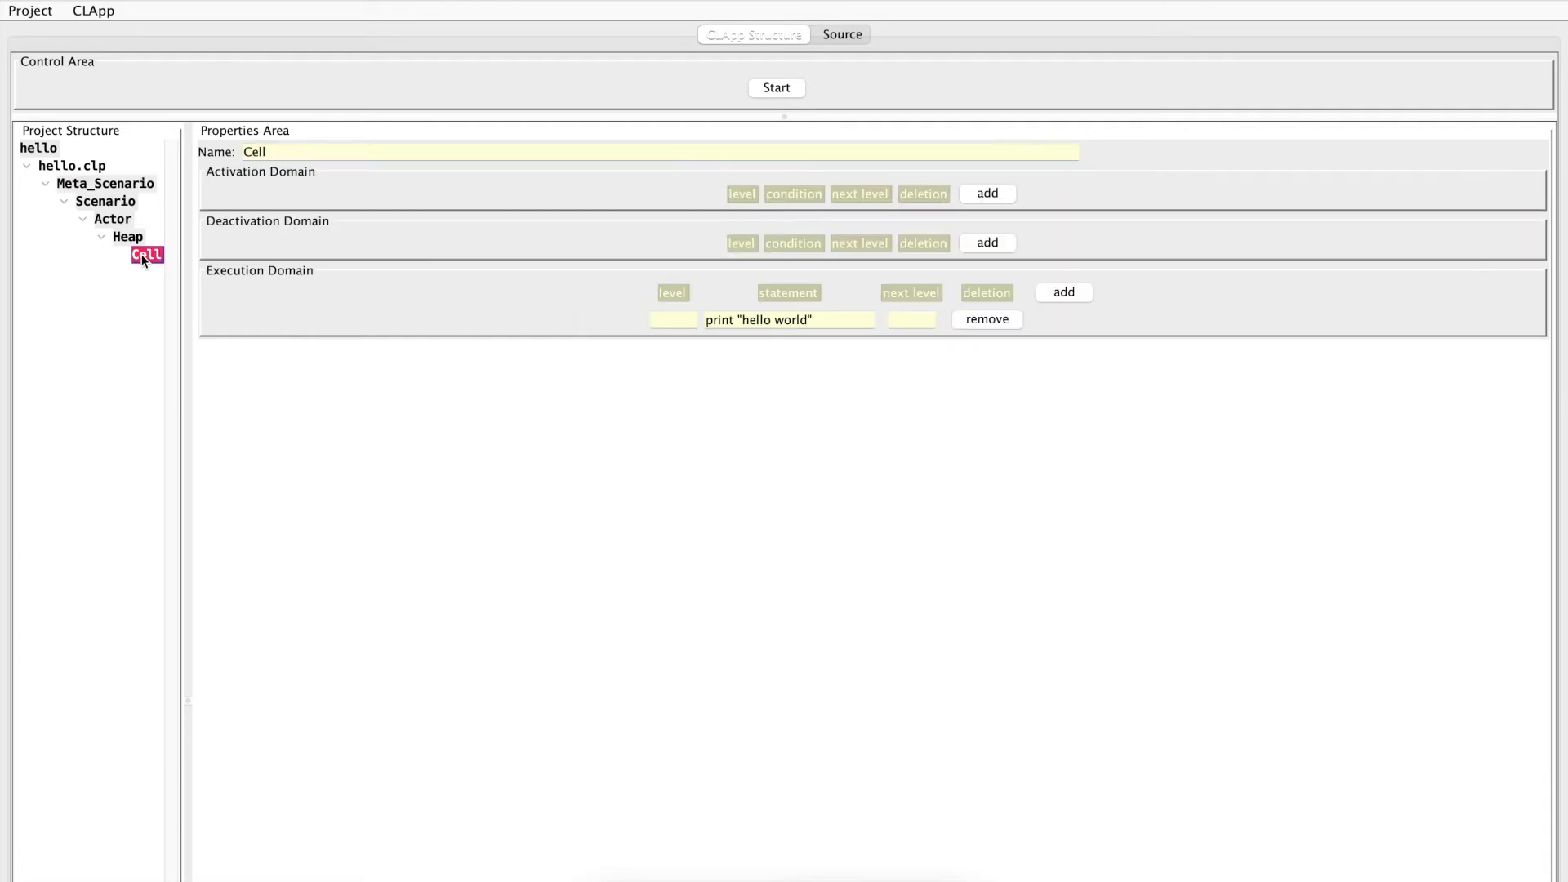
left_click(851, 322)
type("to csl")
Run the project, examine the csl output and the timestamped CONSOLE log, and stop the run
left_click(777, 88)
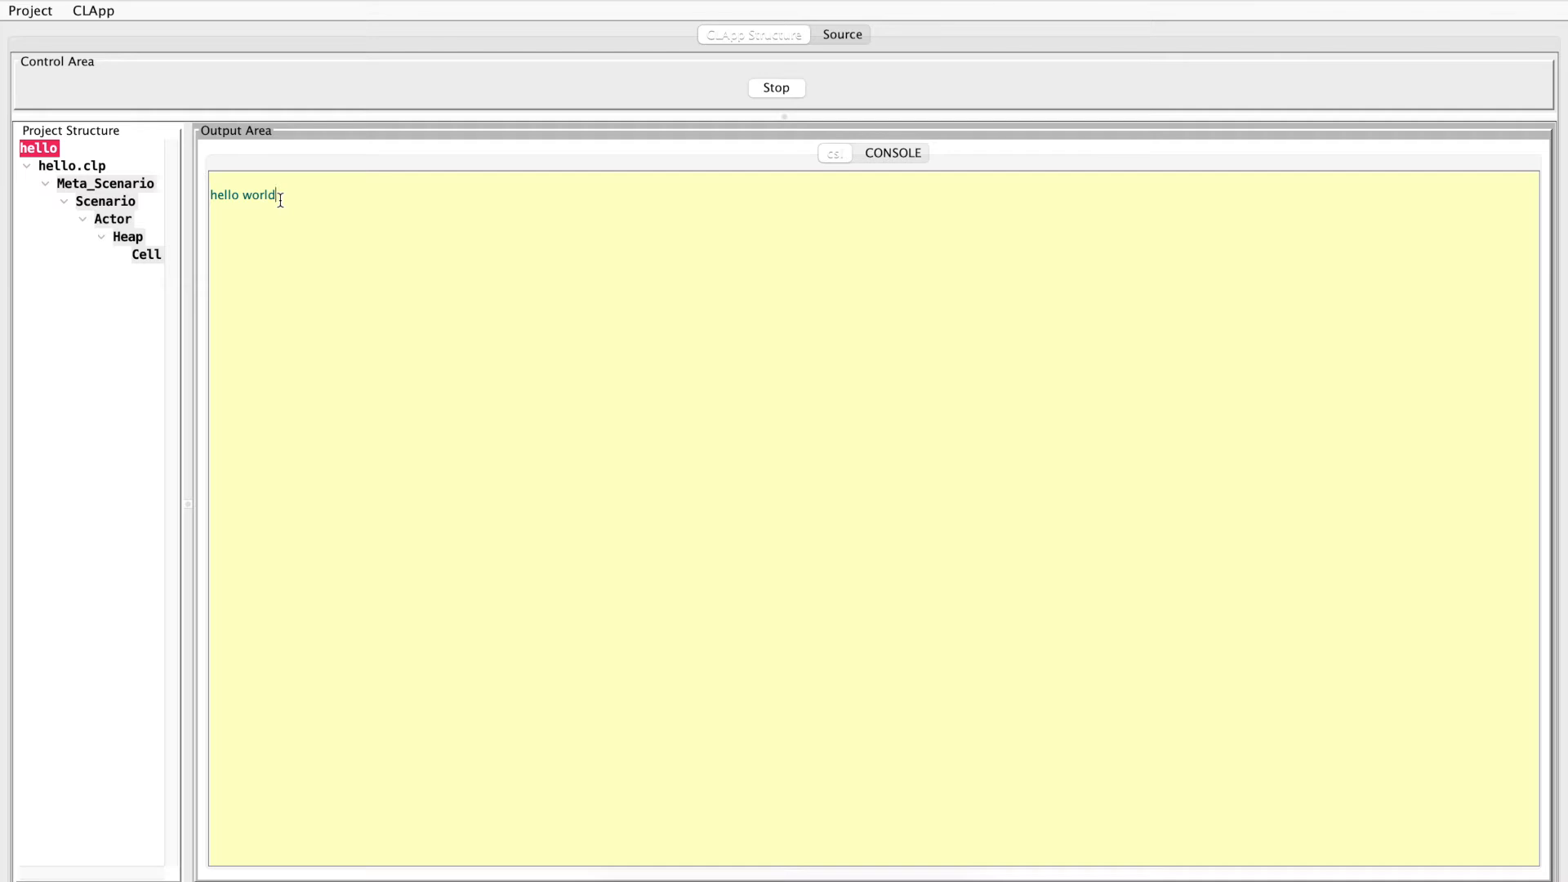
left_click_drag(280, 195, 189, 175)
left_click(889, 152)
left_click_drag(540, 228, 189, 189)
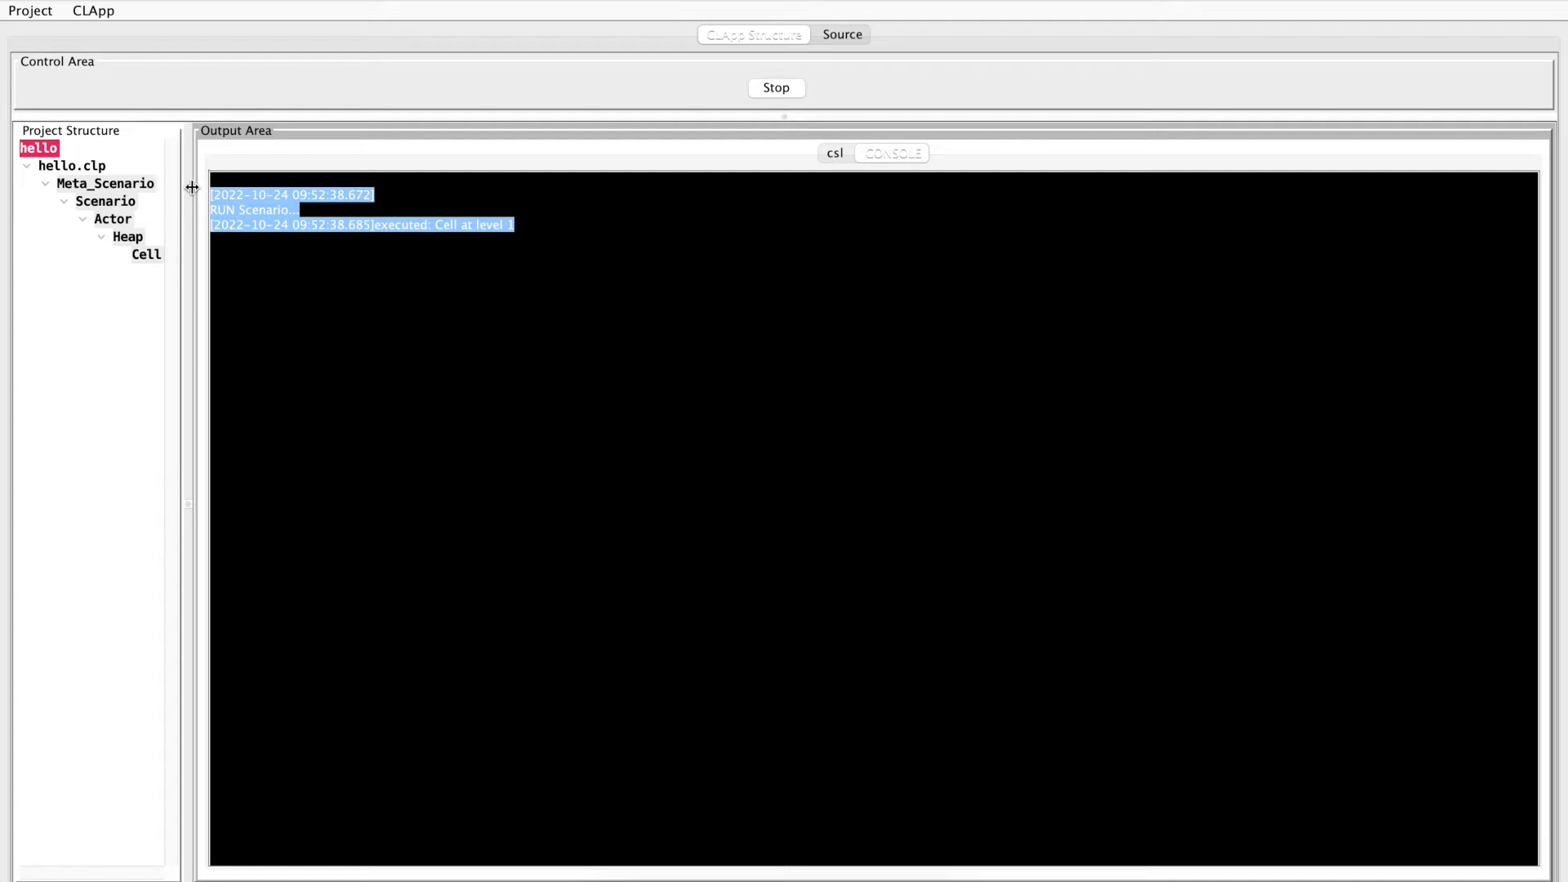
left_click(378, 196)
left_click_drag(378, 196, 183, 200)
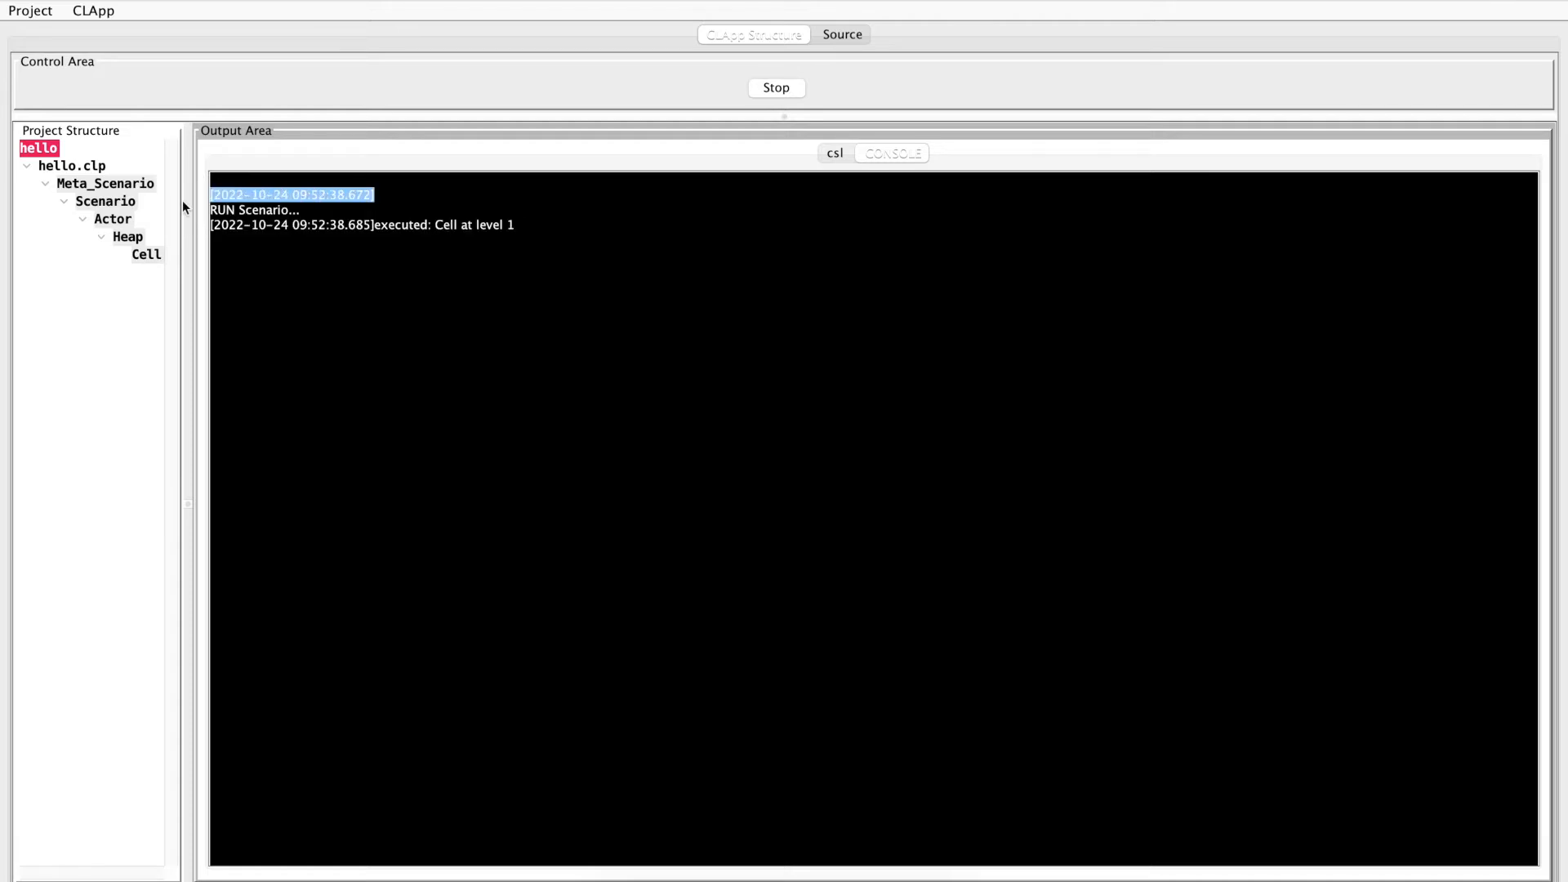
left_click_drag(375, 226, 212, 228)
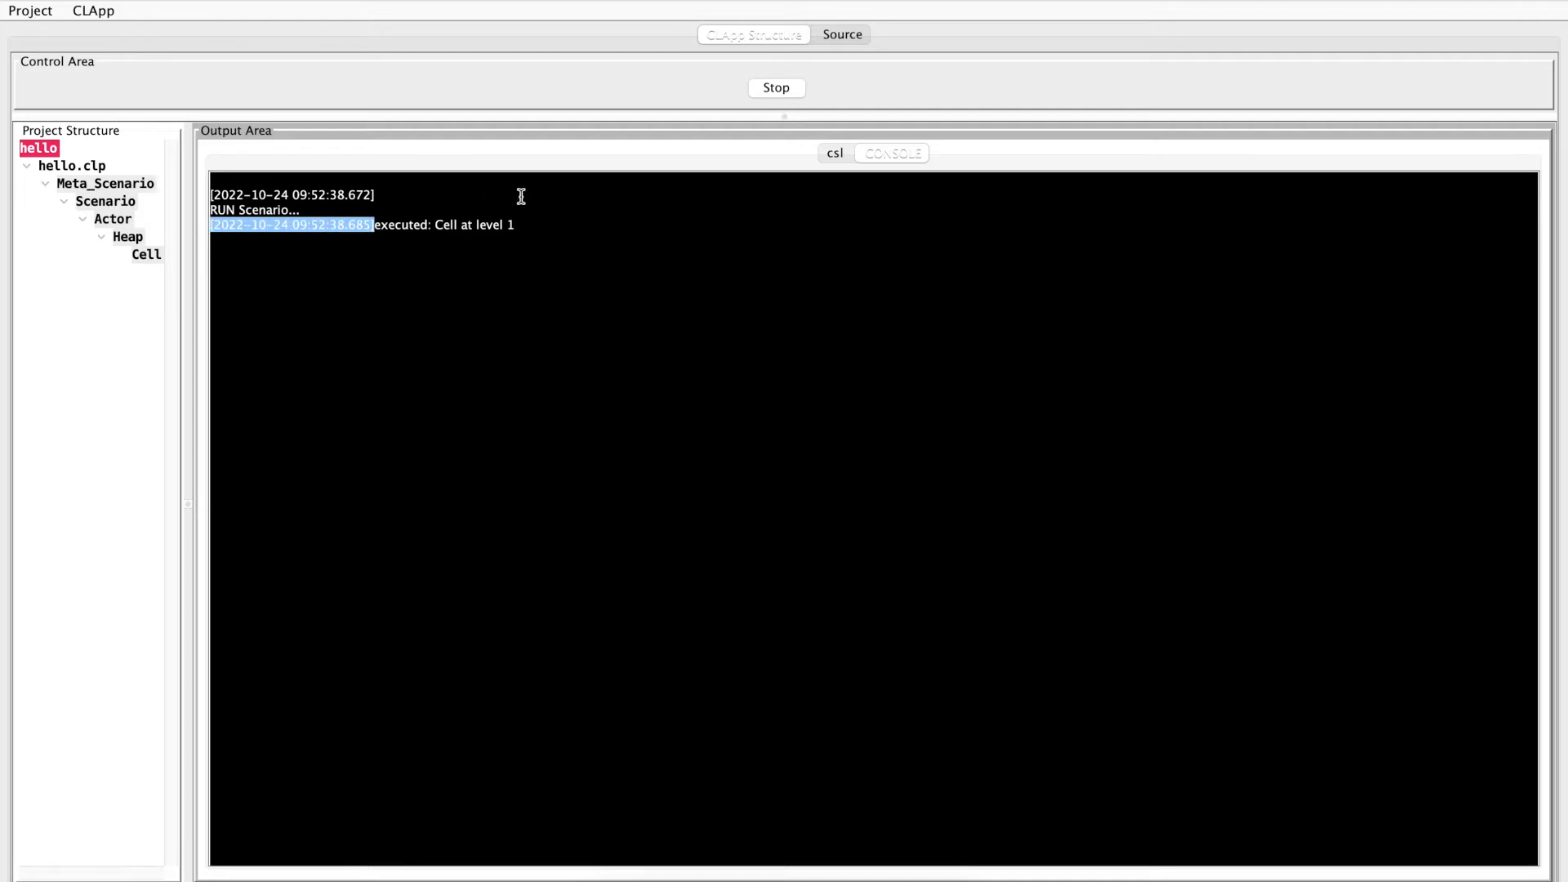
left_click(776, 90)
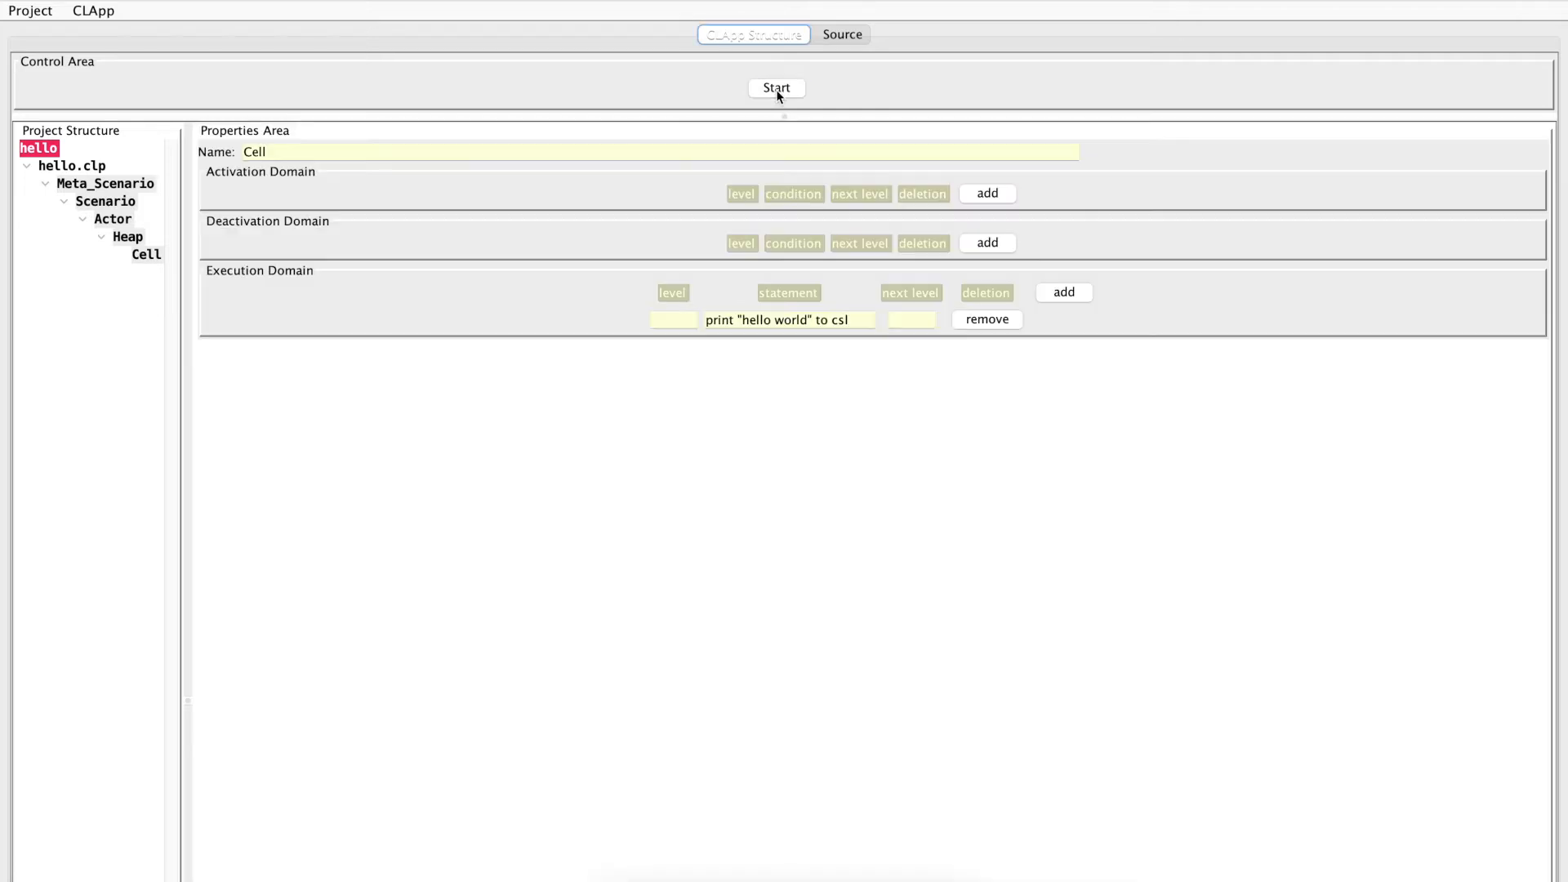
Save the whole project as hello.prj in the clapp/Examples/1_hello/simple folder, using the existing file's name
key("super+s")
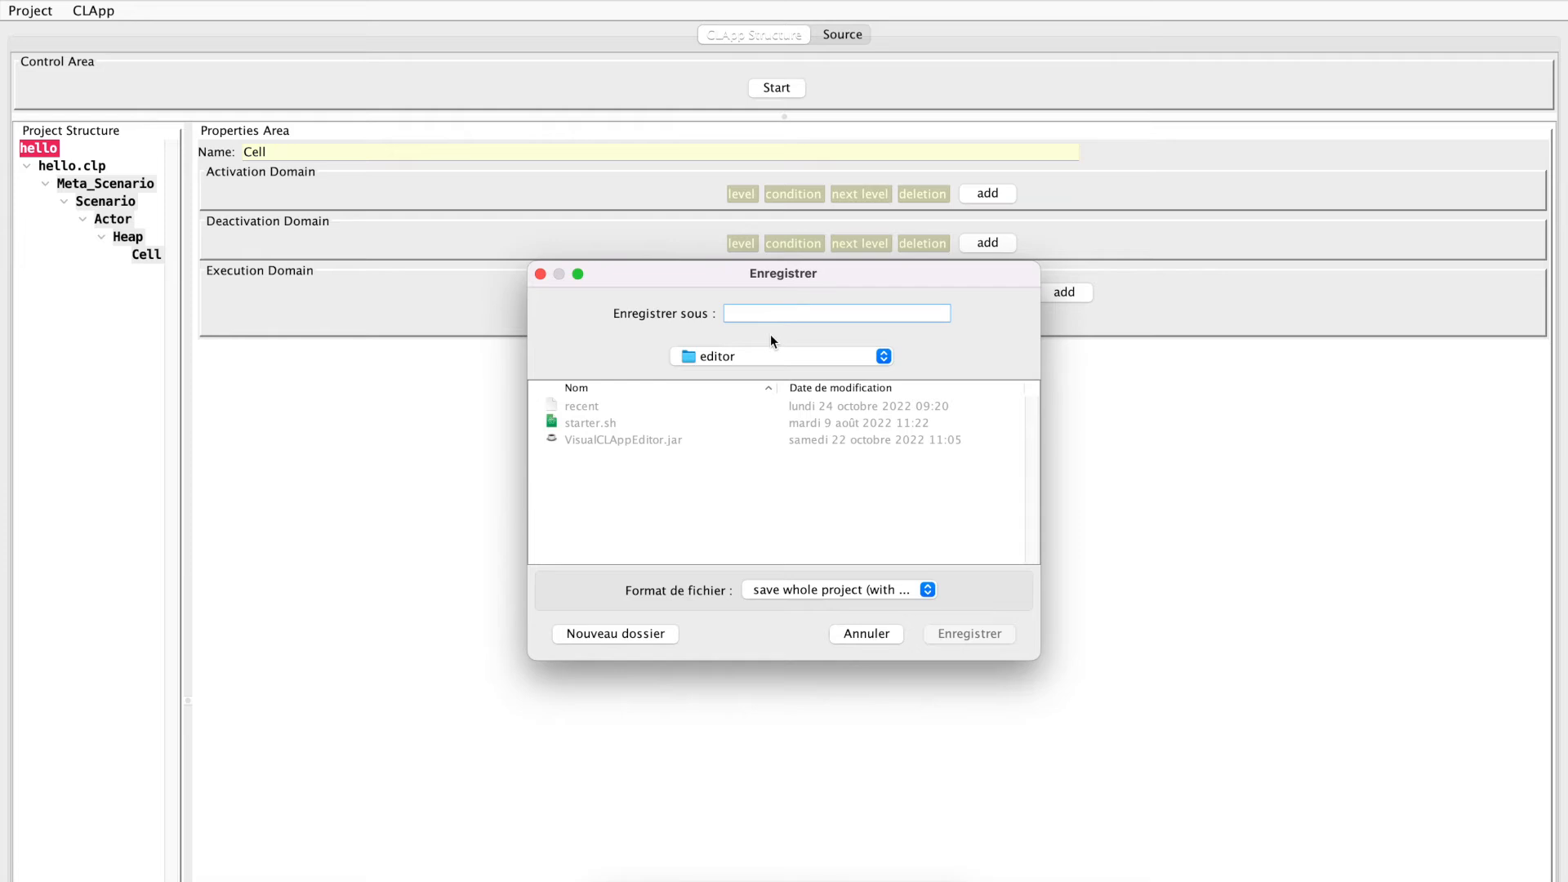
left_click(744, 353)
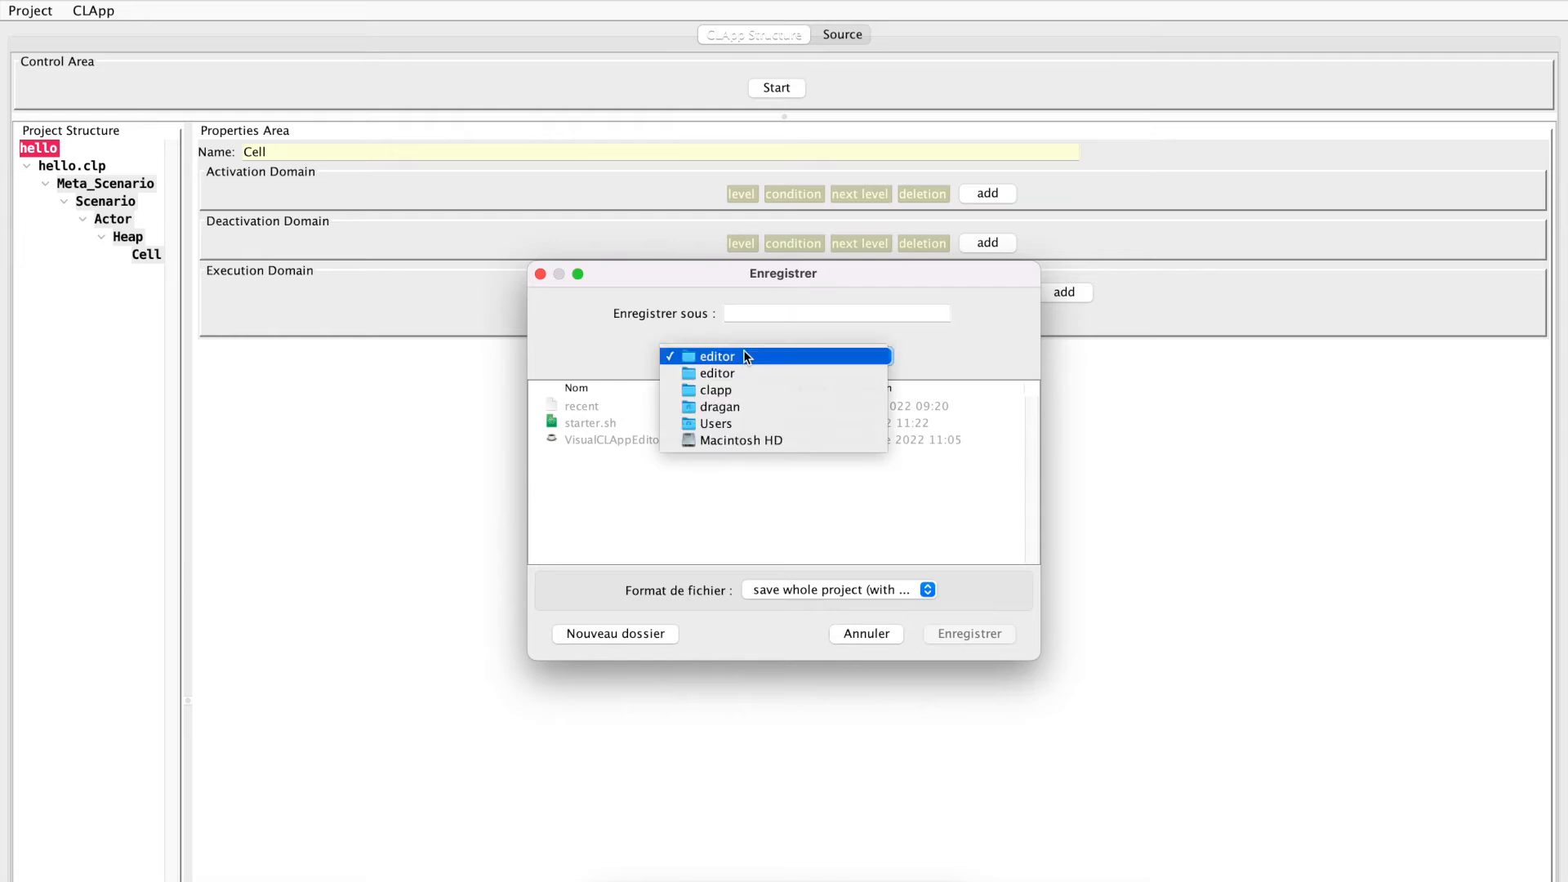
left_click(722, 393)
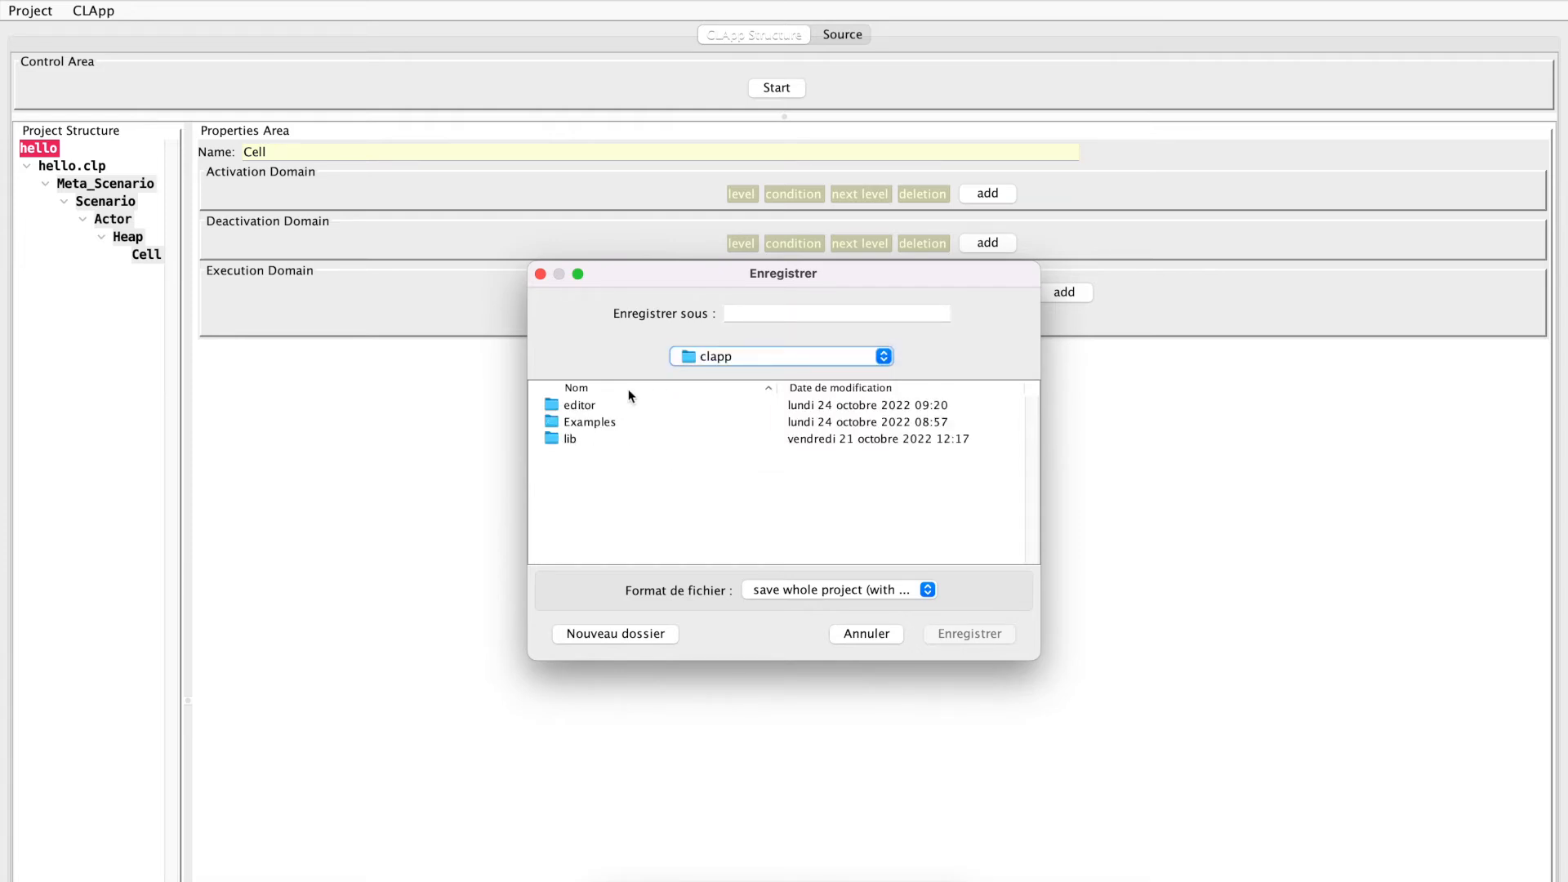
double_click(583, 420)
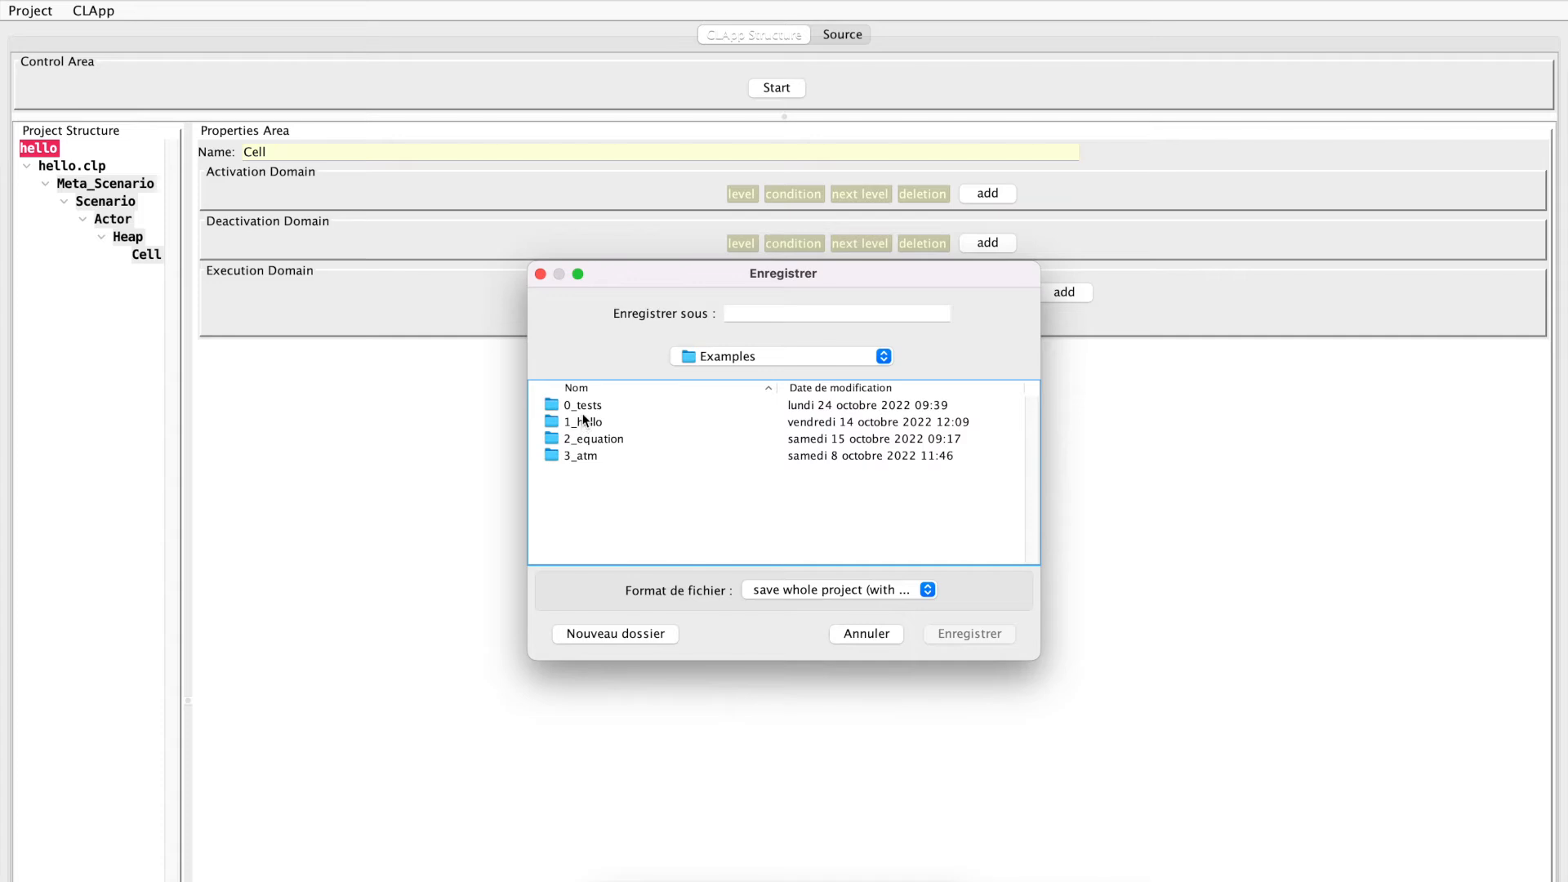
double_click(580, 422)
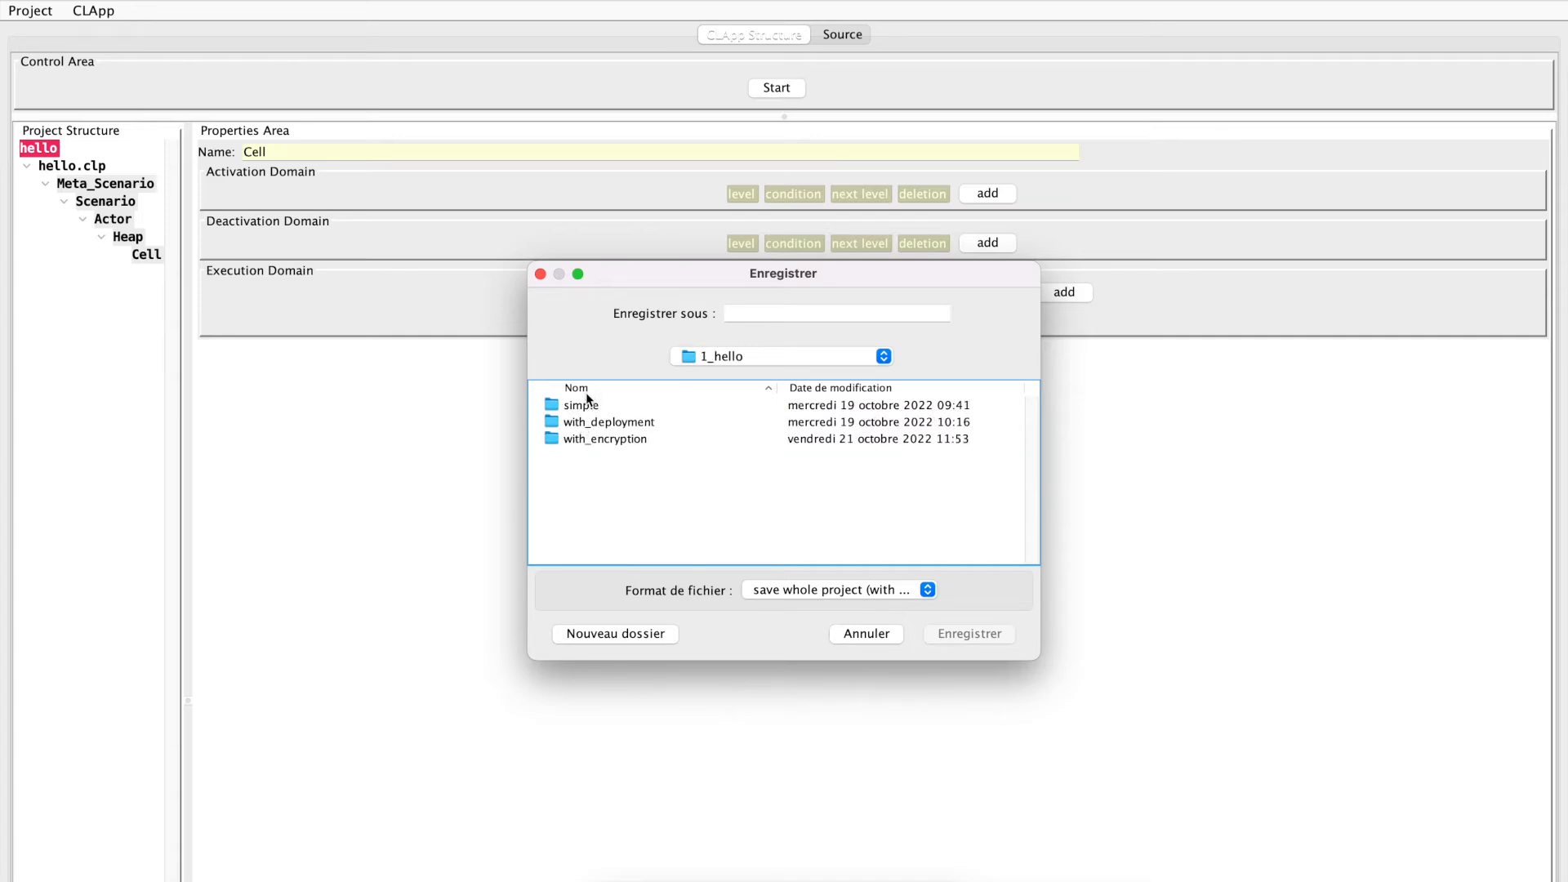
double_click(585, 405)
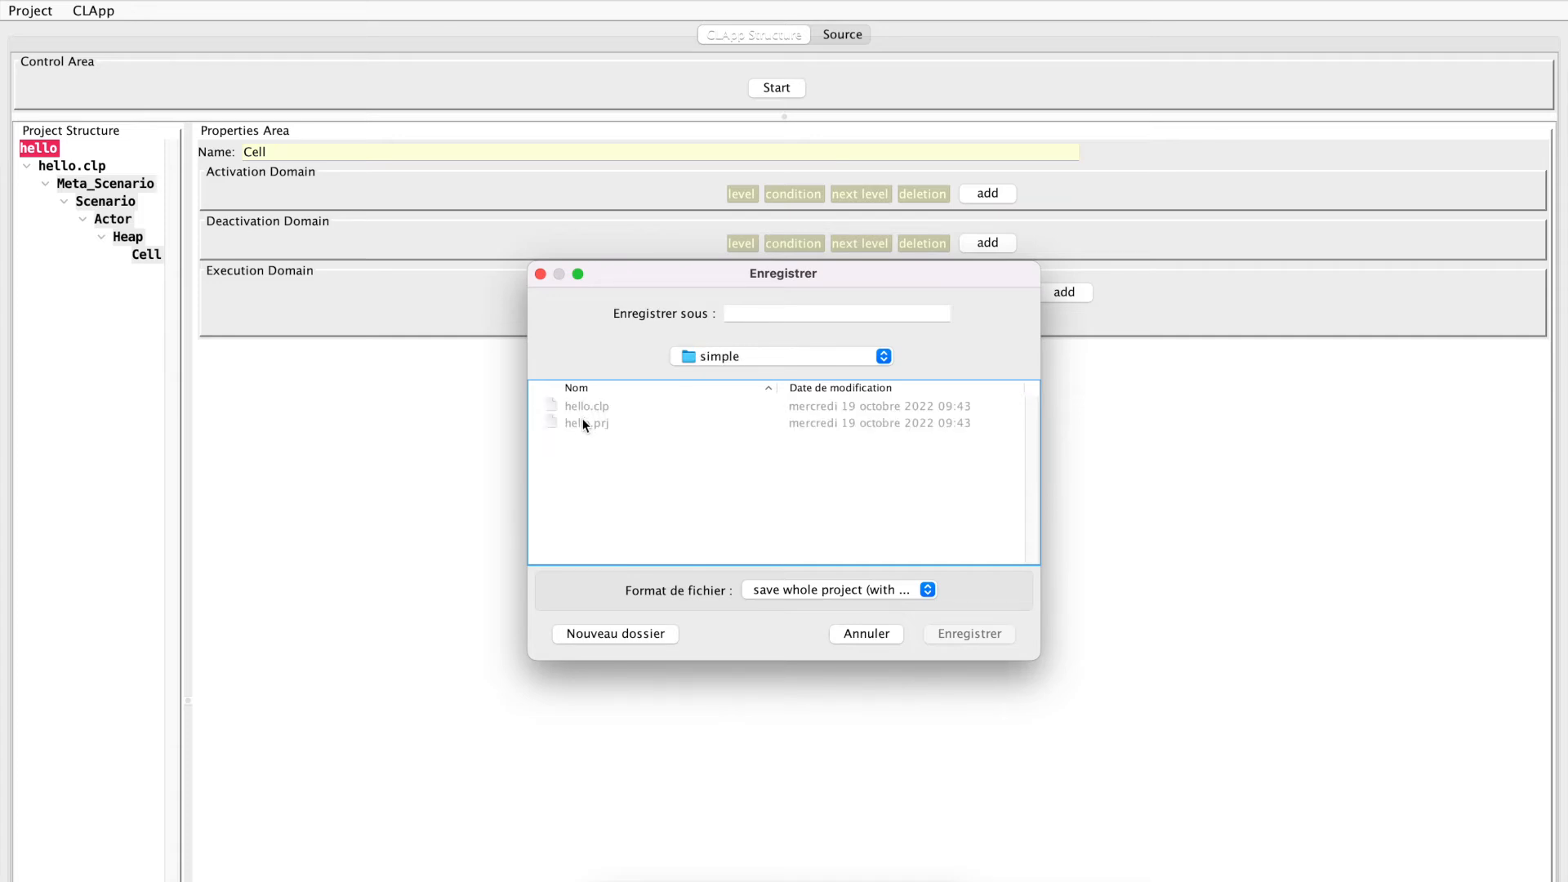
left_click(583, 421)
left_click(974, 635)
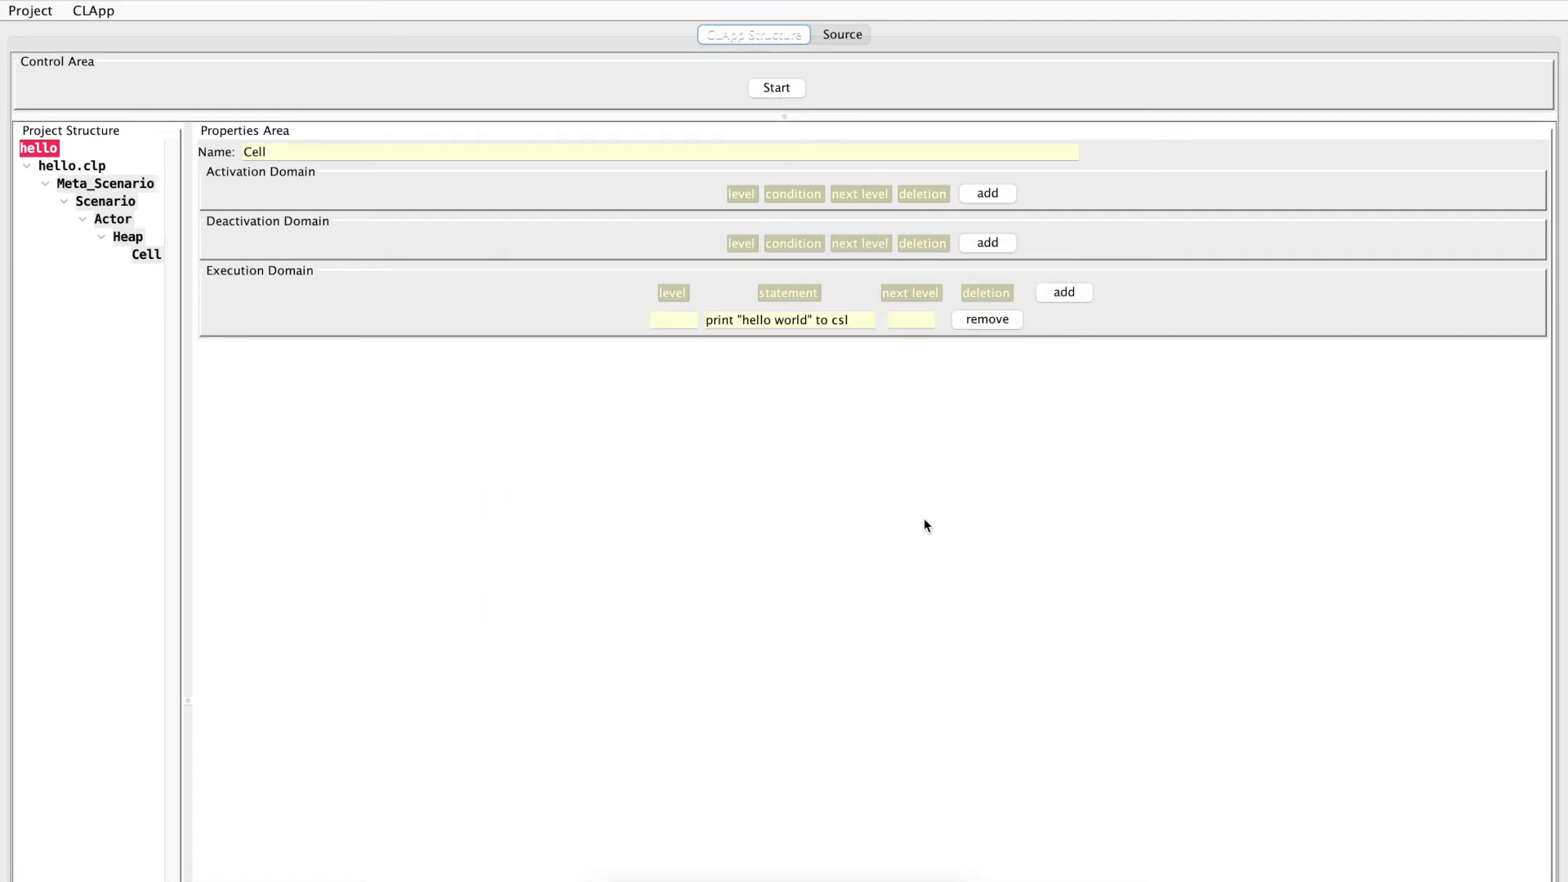
Switch to the yellow Terminal window, change to the 1_hello directory and list its contents in long format
key("super+Tab")
key("super+Tab")
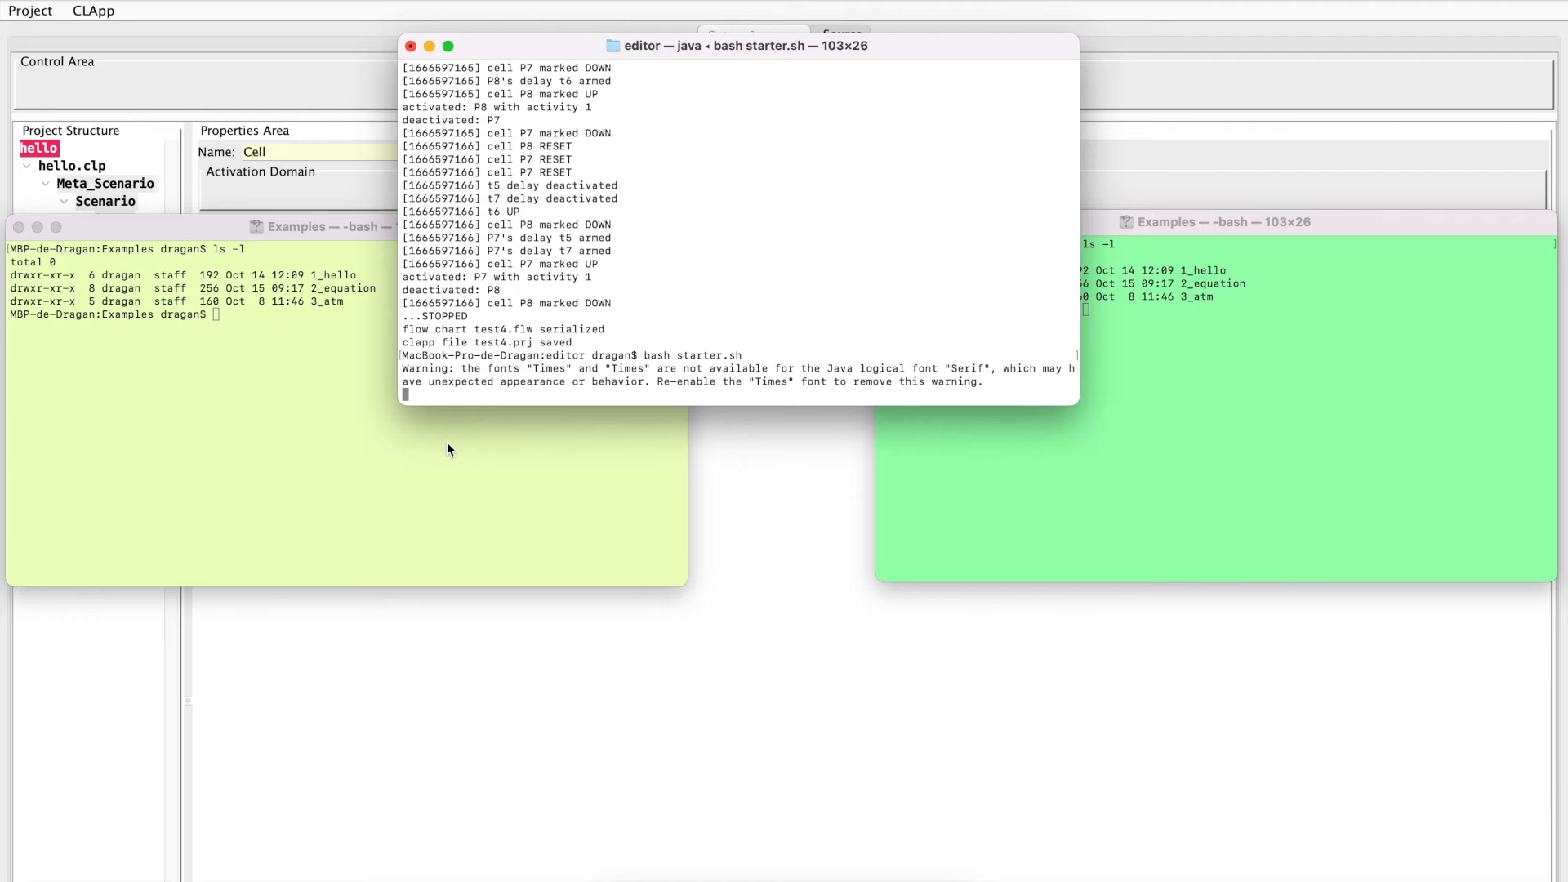
left_click(399, 459)
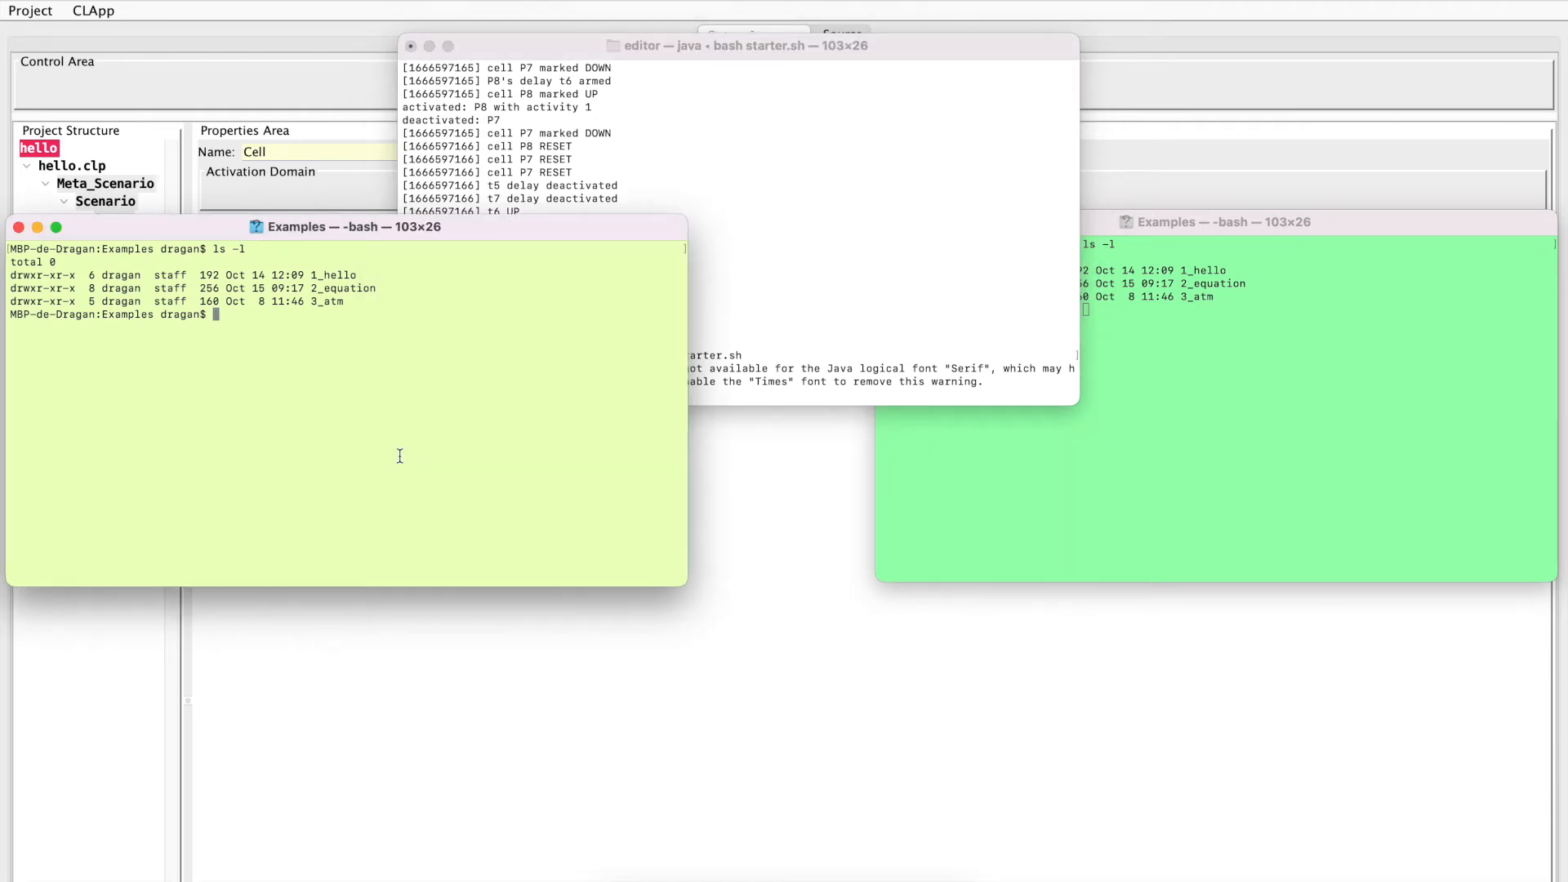
type("cd 1")
key("Tab")
key("Return")
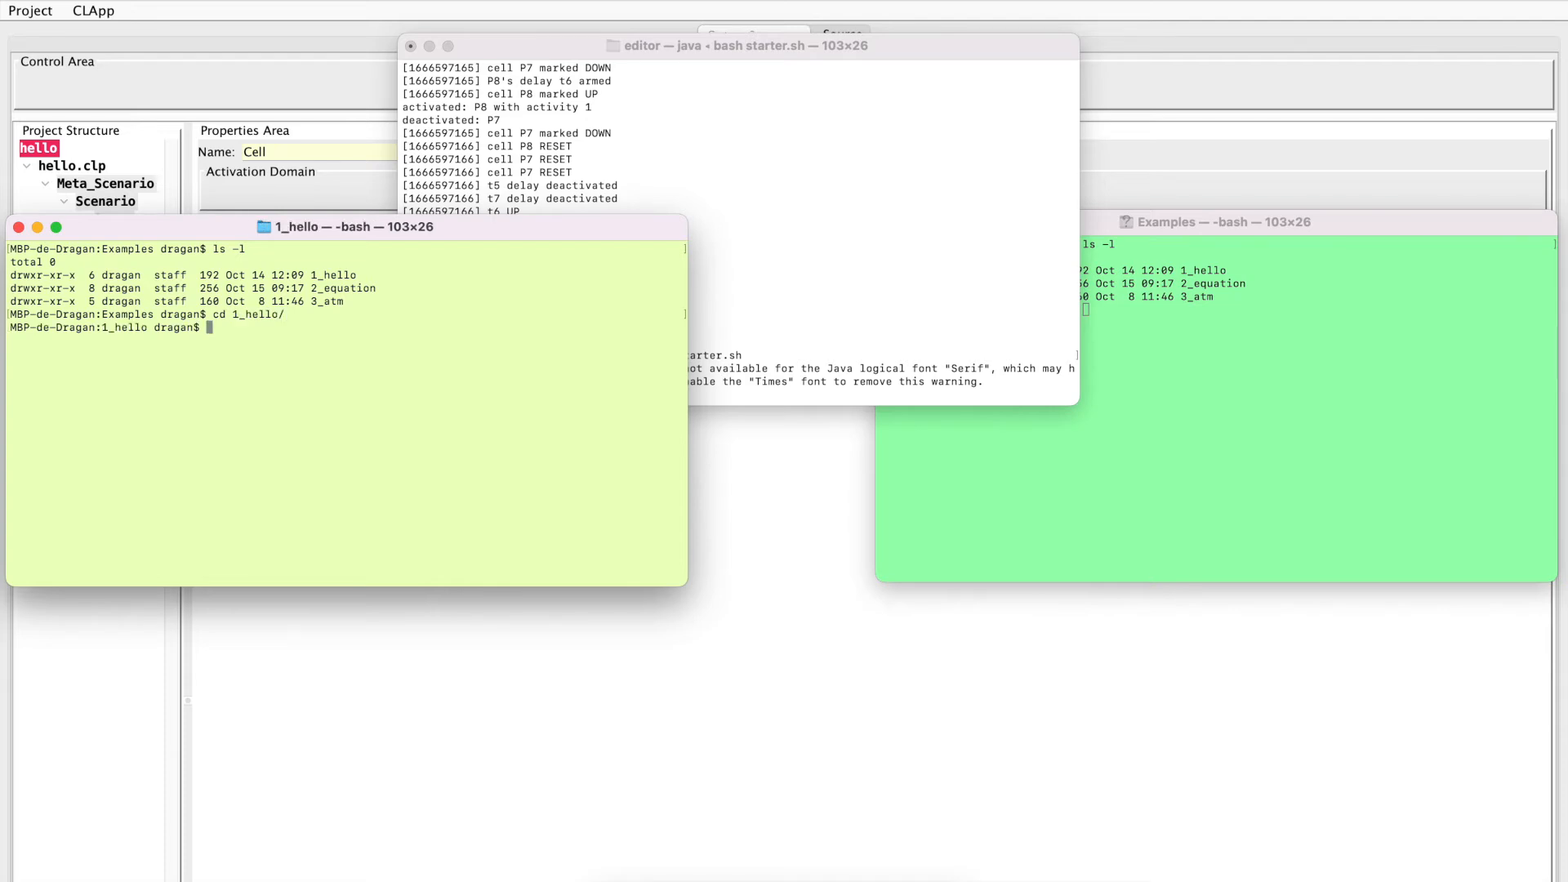
type("ls -l")
key("Return")
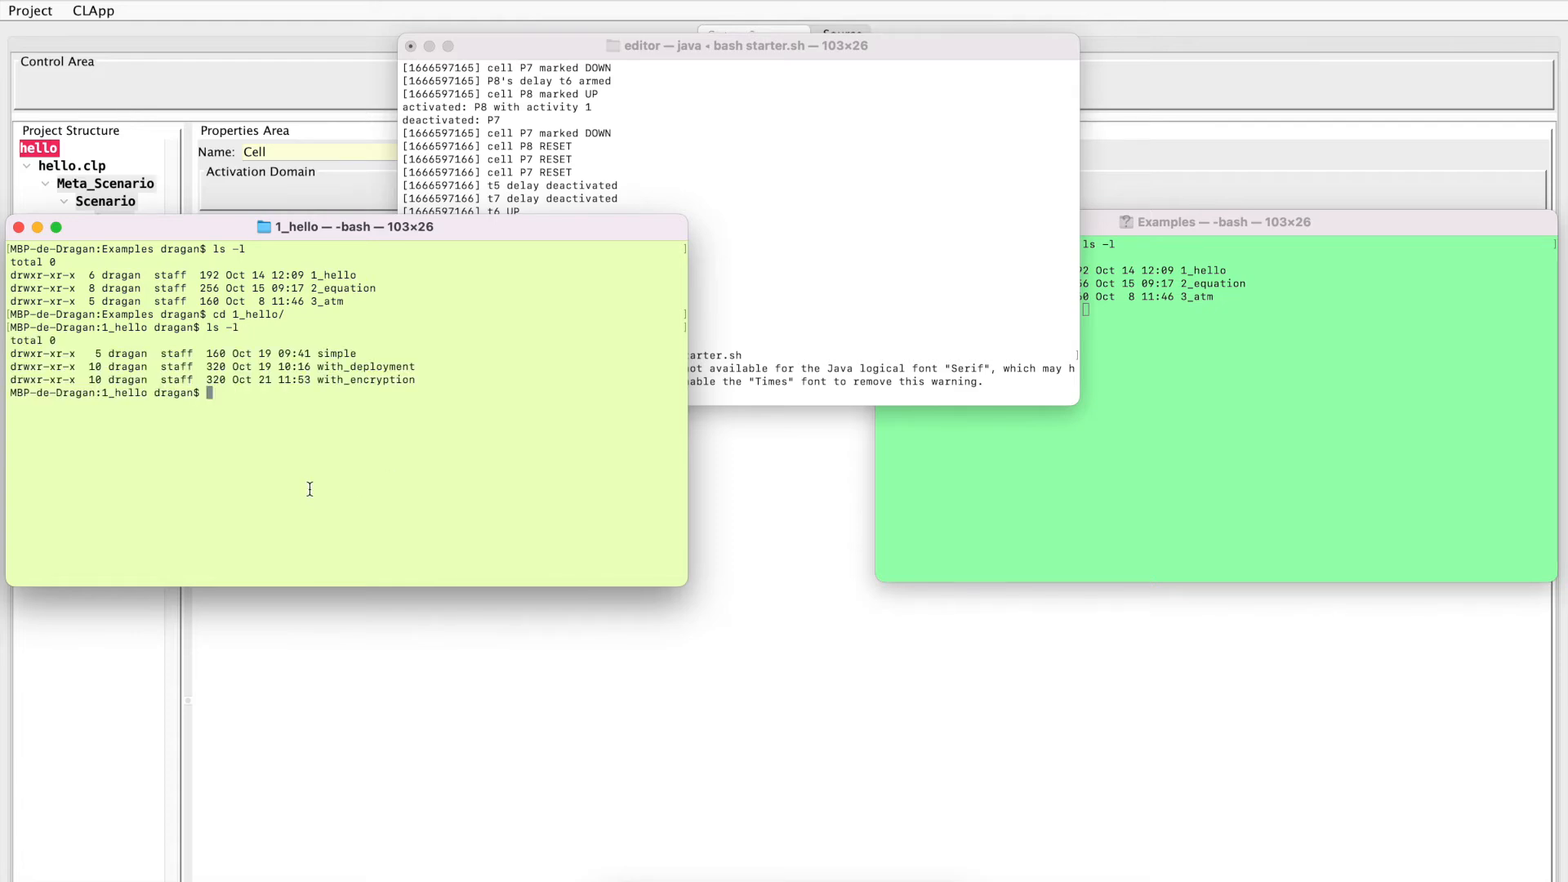
Change to the simple directory and list its files with ls -l
type("cd simple/")
key("Return")
type("ls -l")
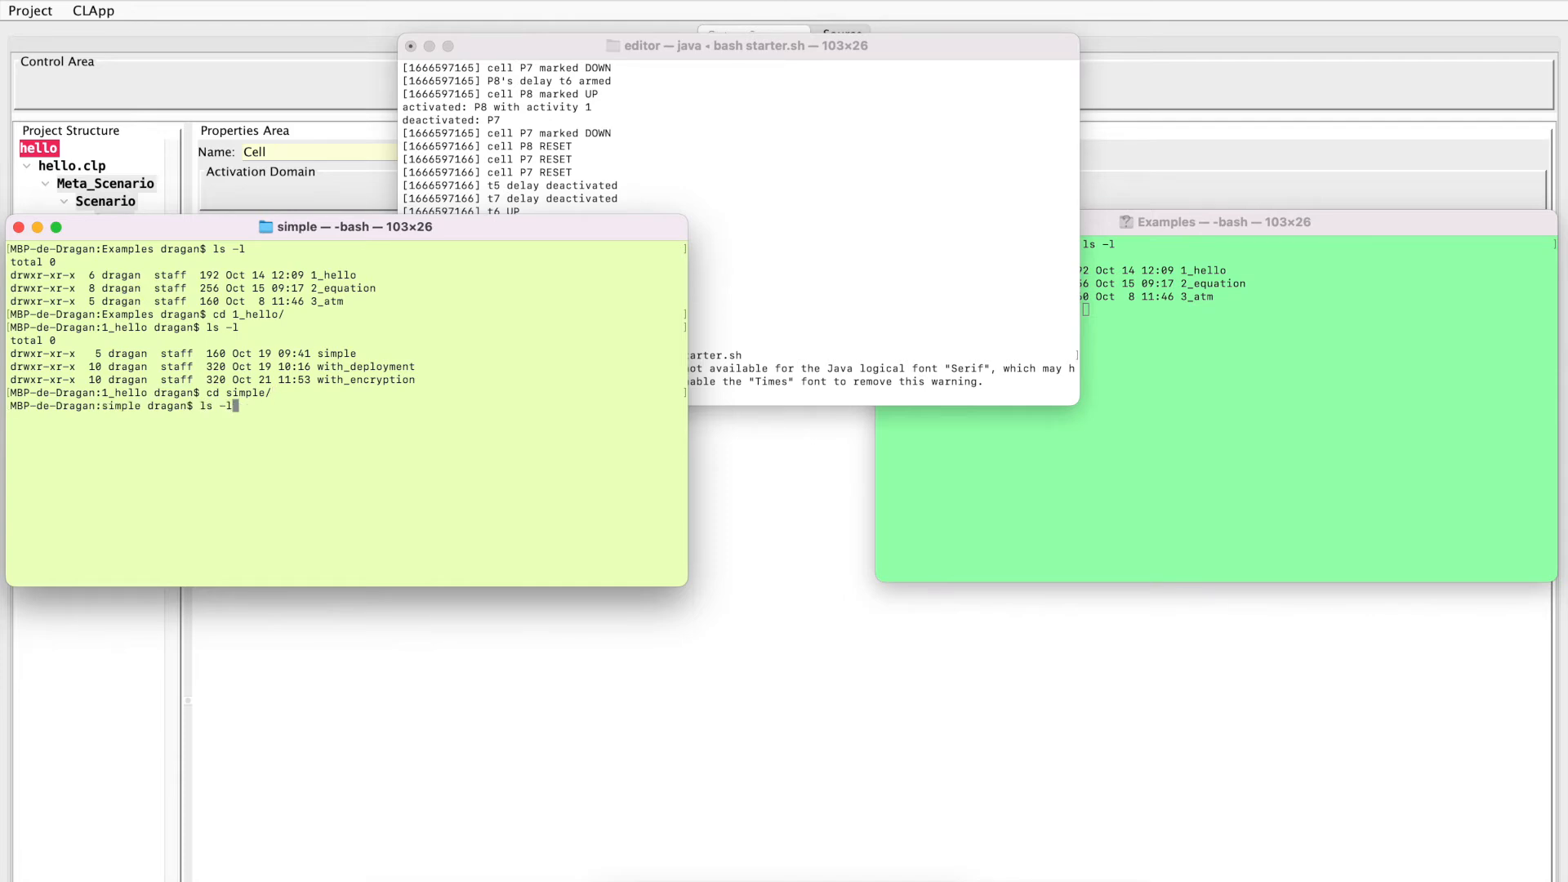
key("Return")
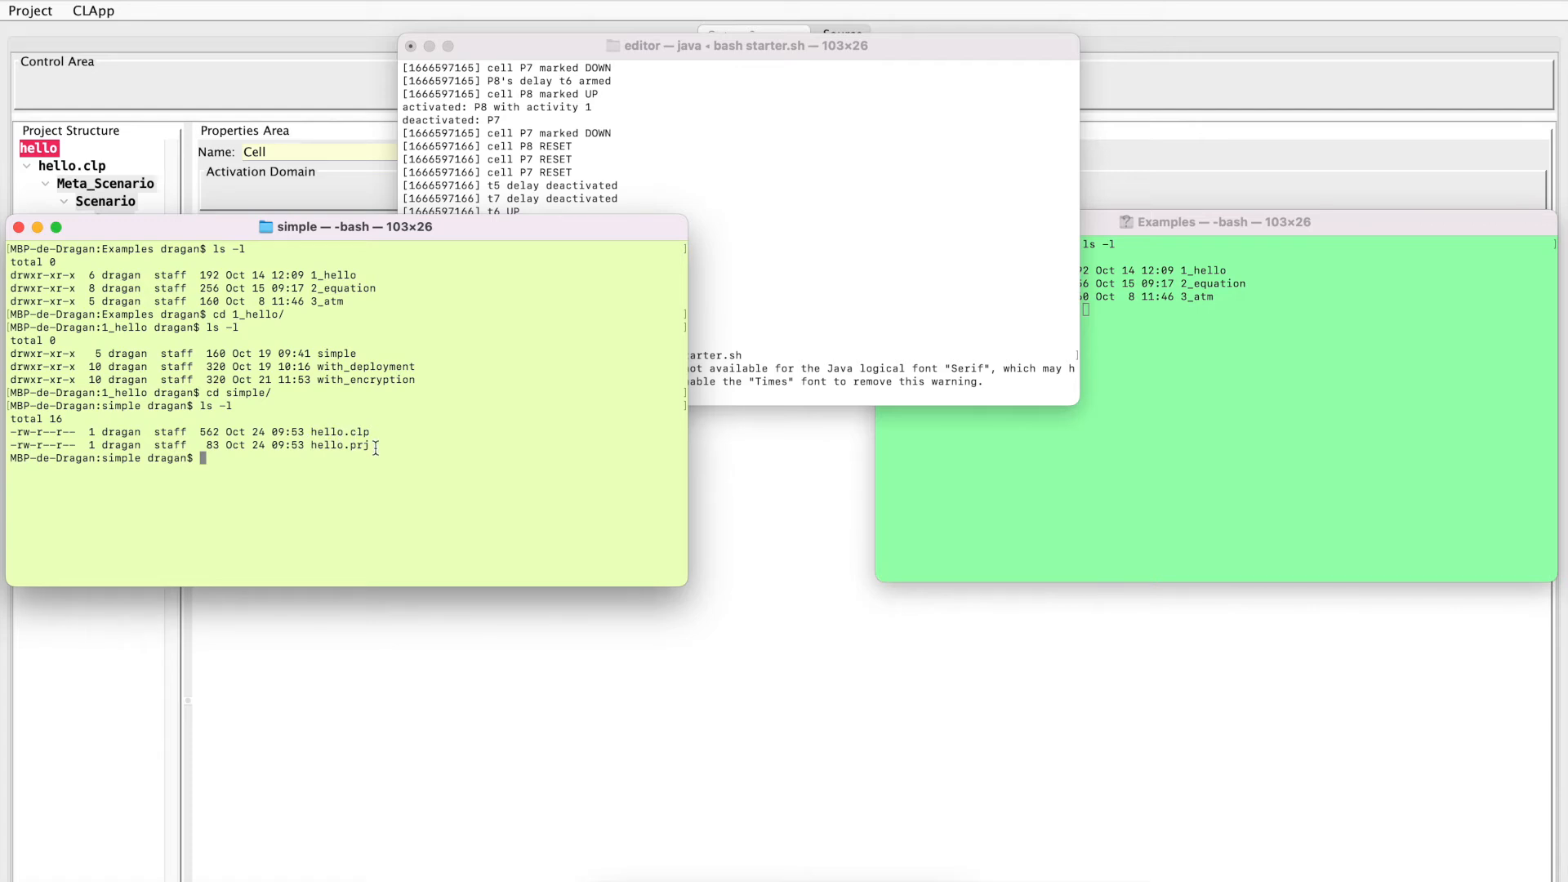
Switch back to the CLApp editor and export the project to the simple folder inside 1_hello
key("super+Tab")
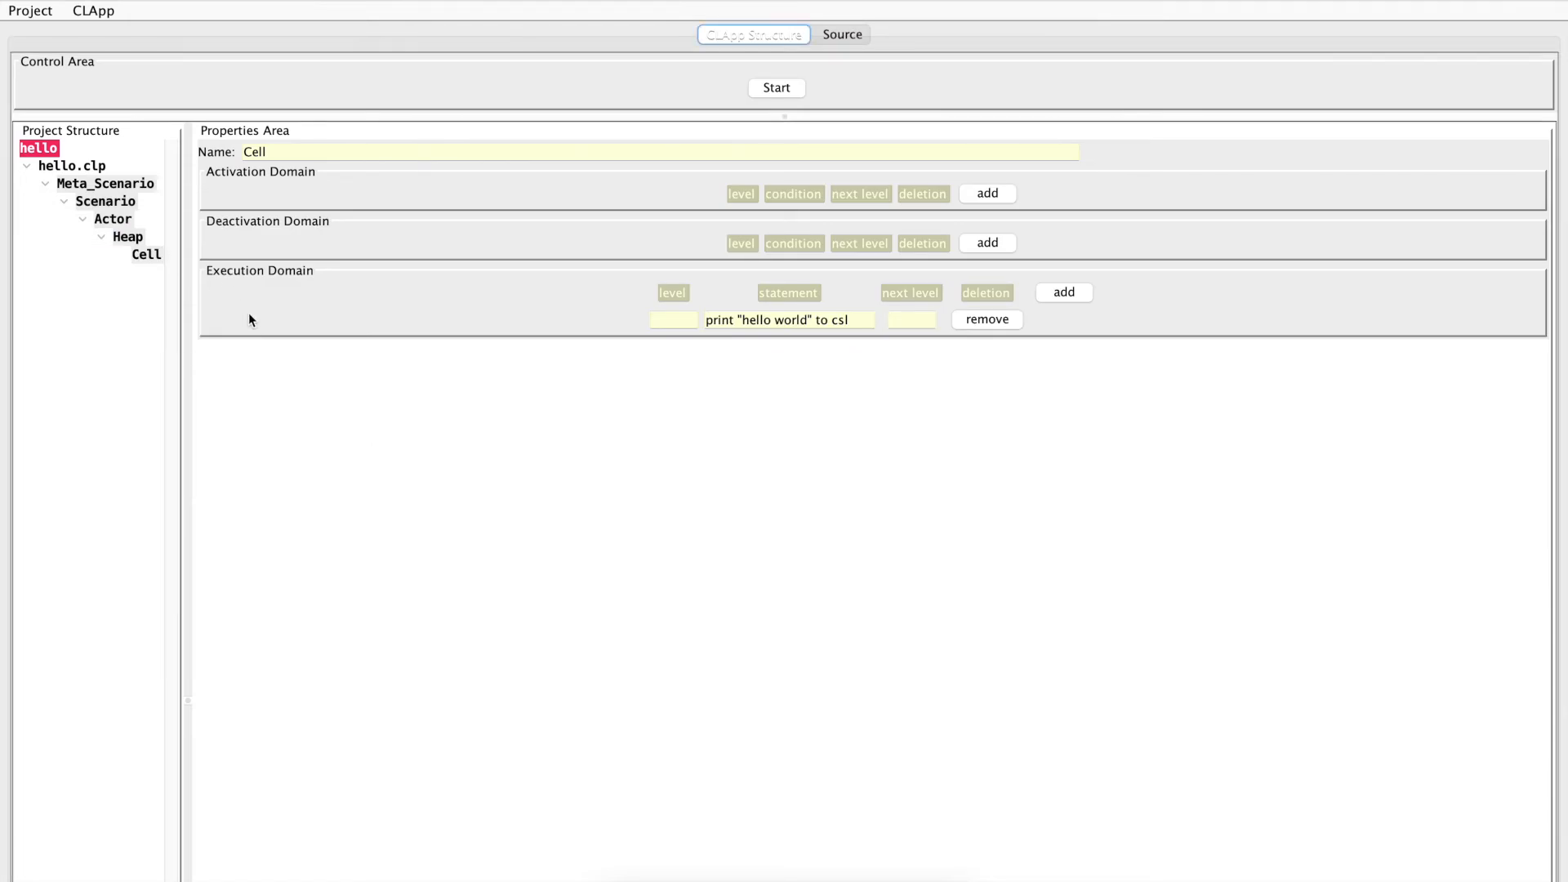
key("super+e")
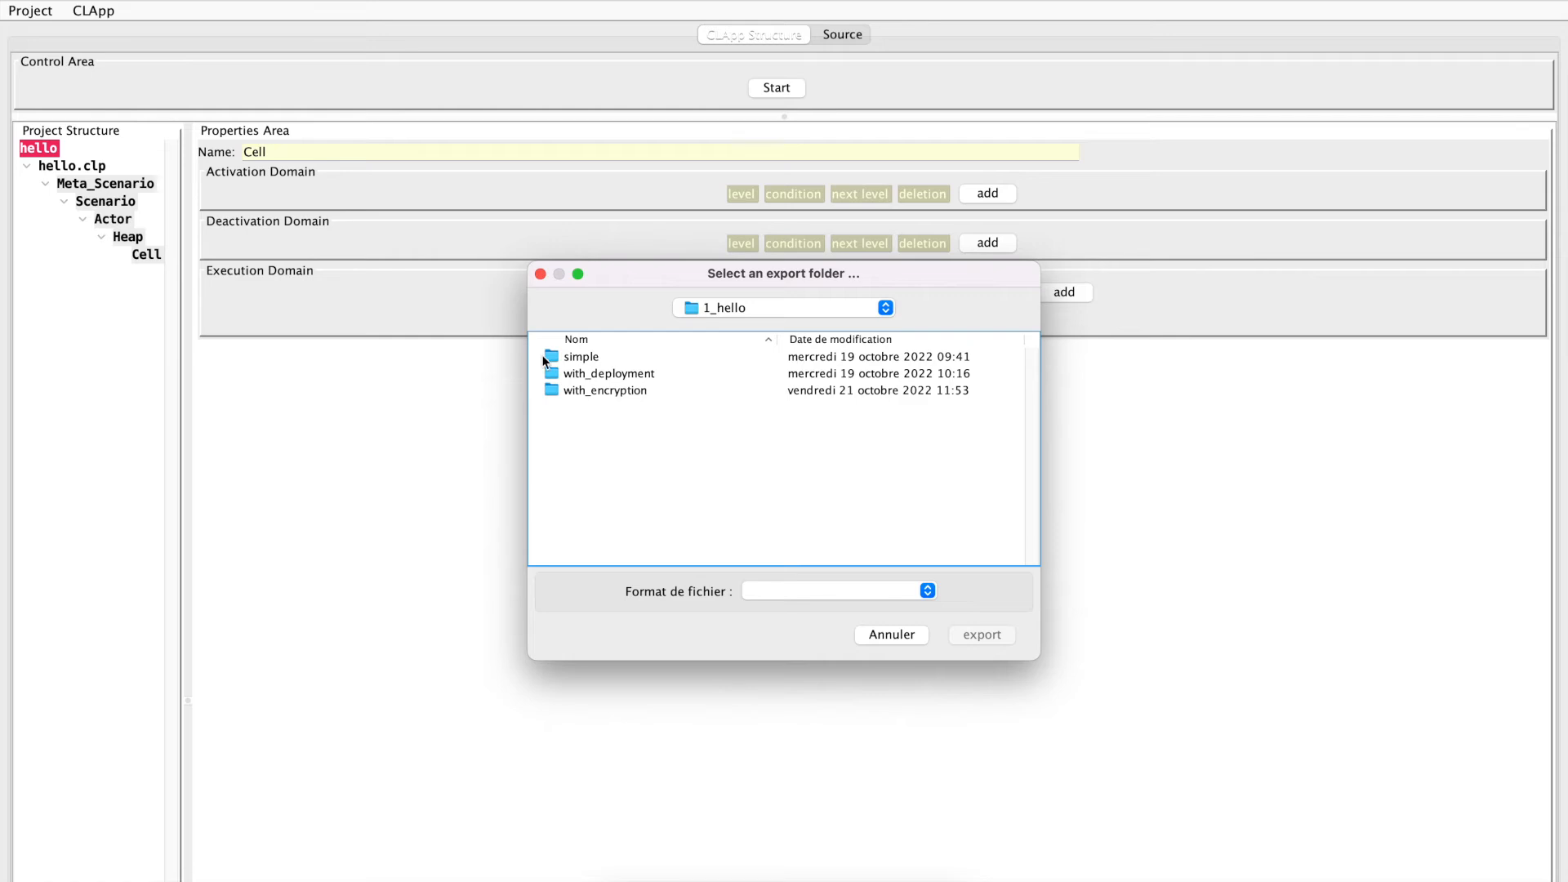
left_click(576, 357)
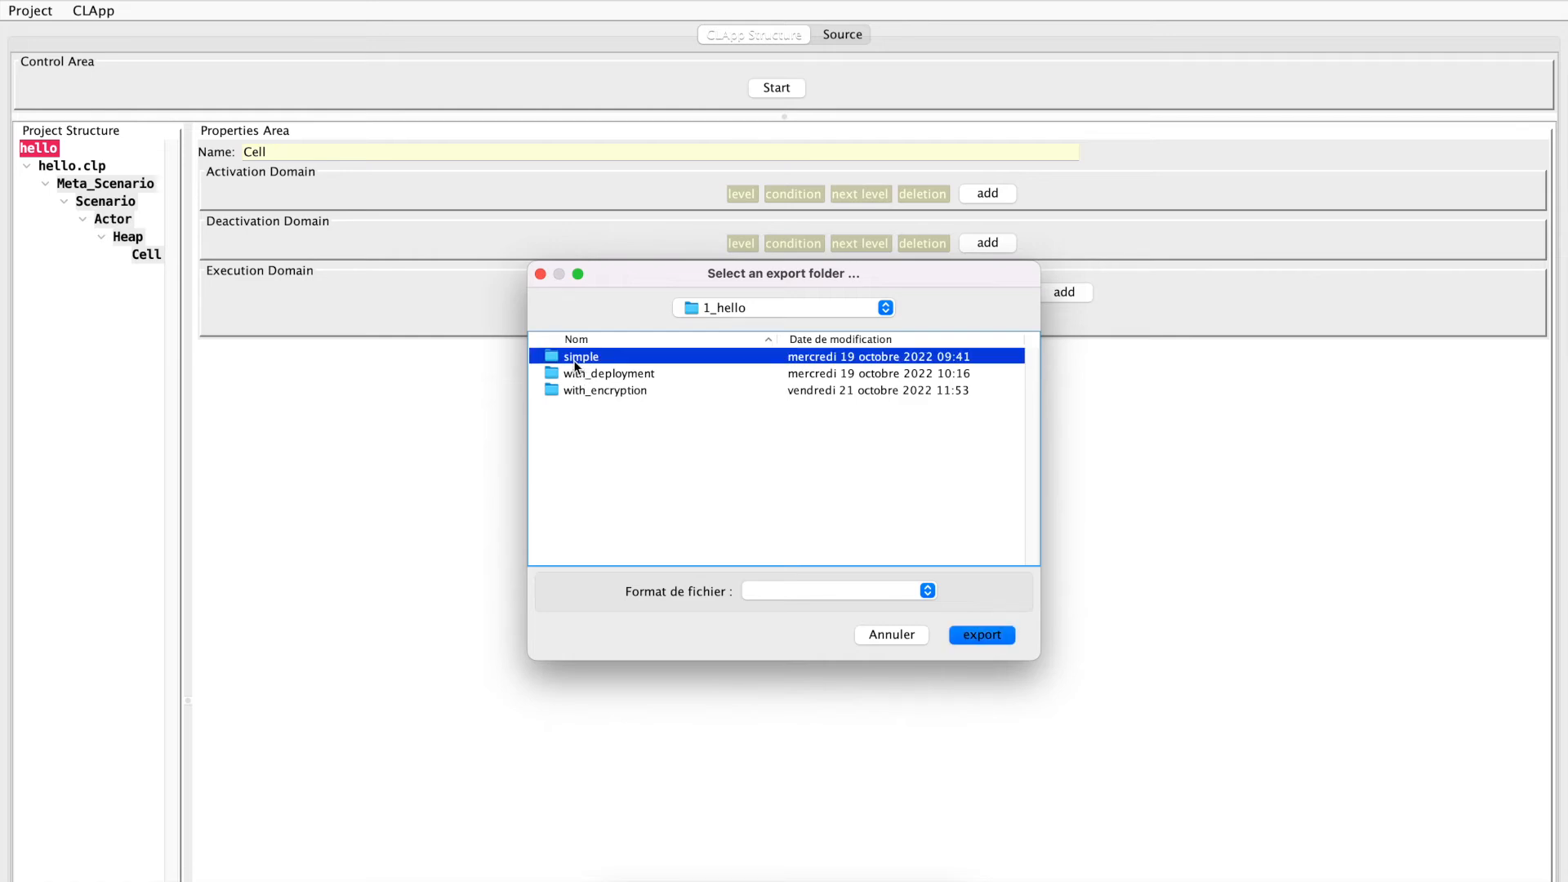
left_click(980, 634)
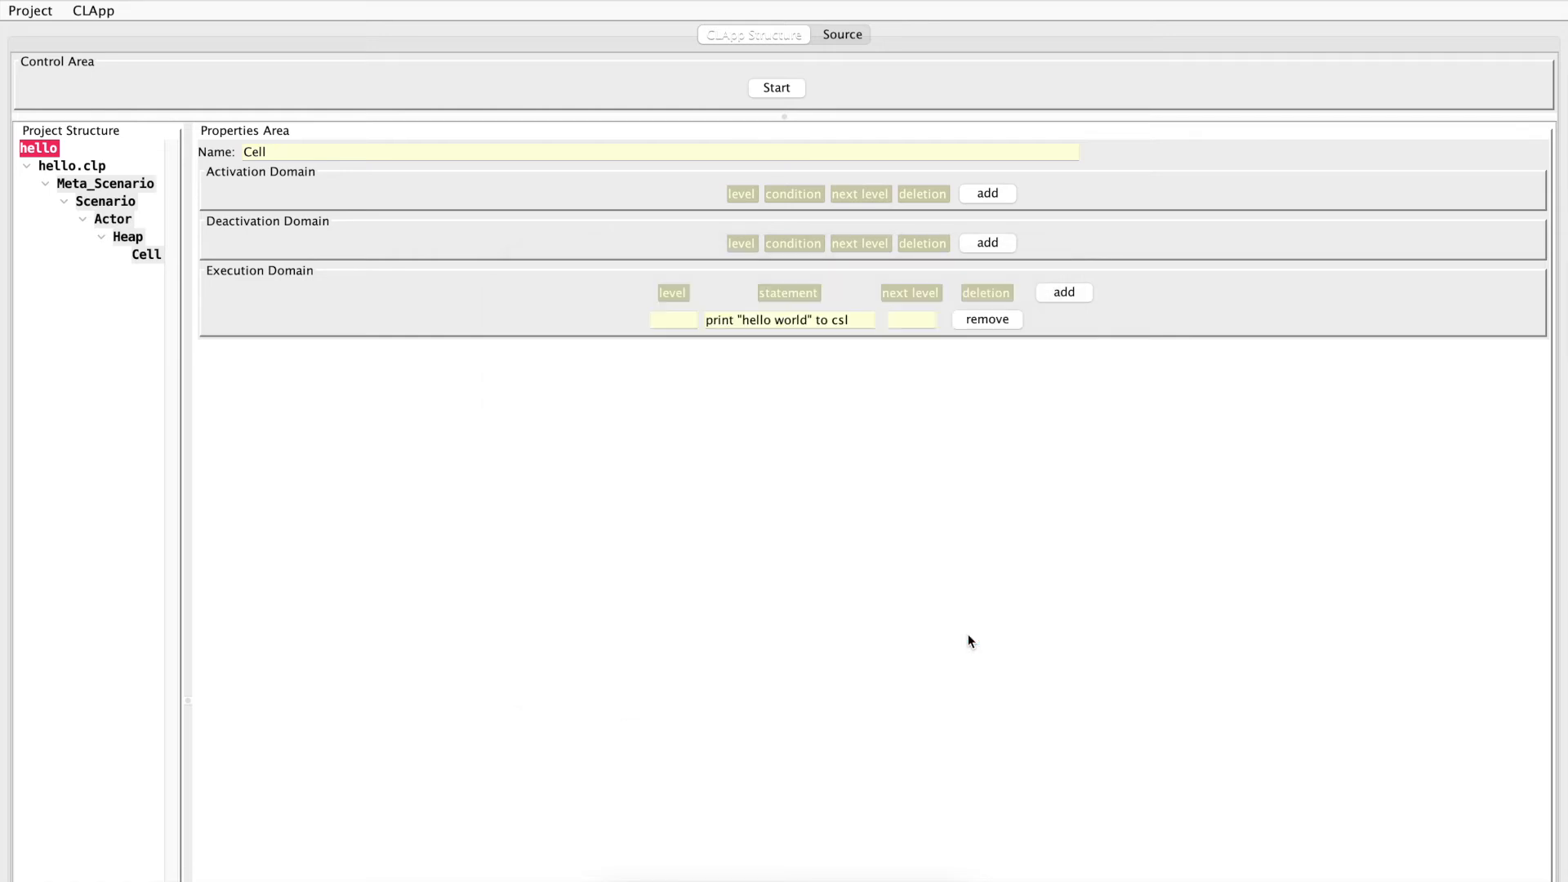
Return to the Terminal and list the simple directory again to check the exported files
key("super+Tab")
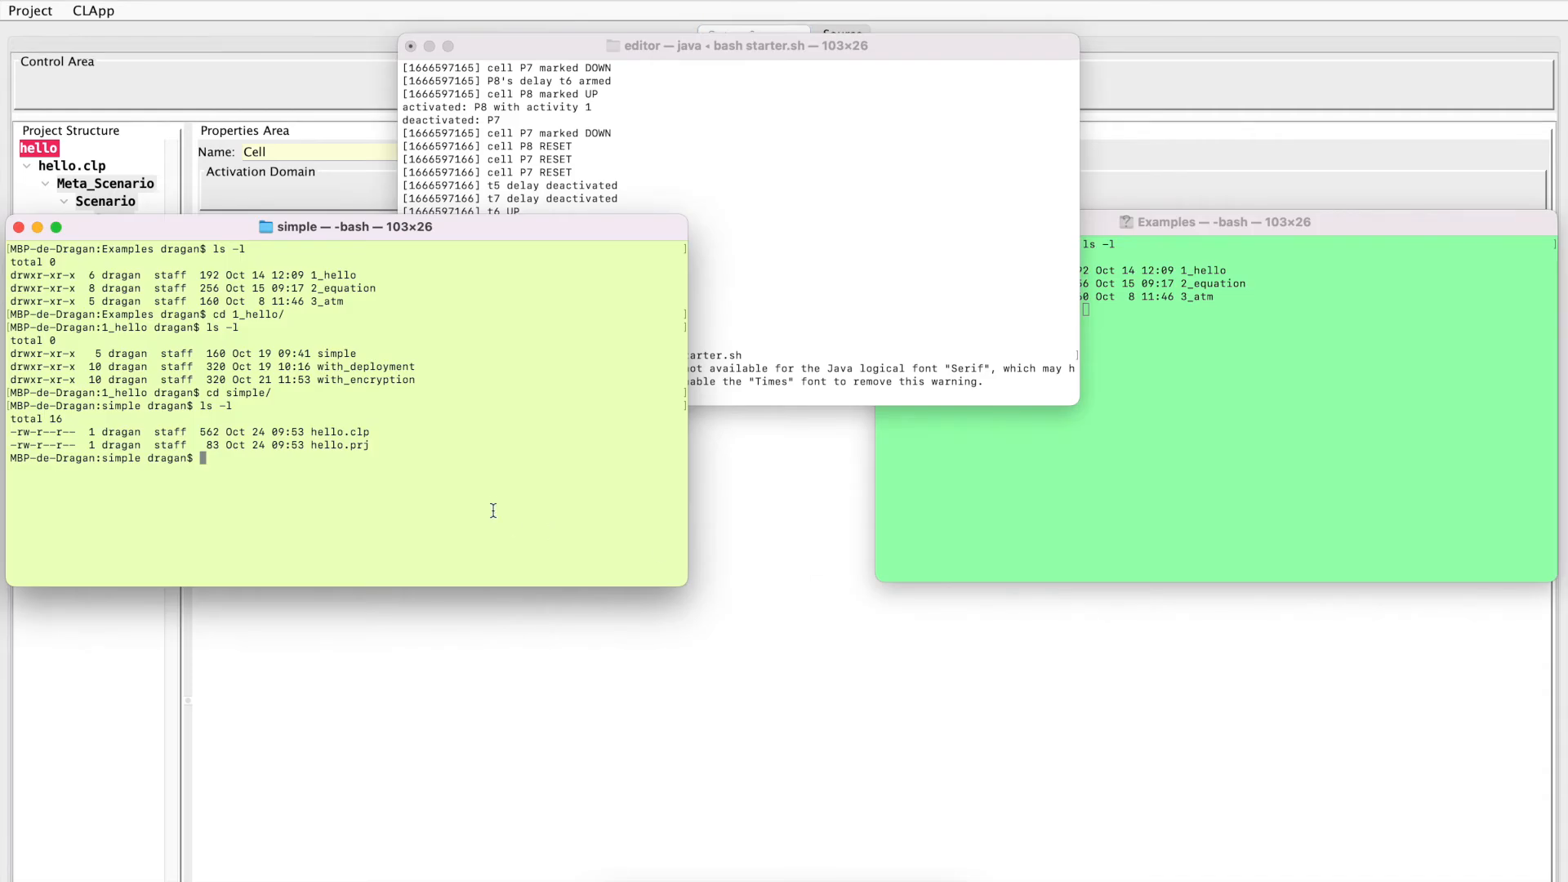
key("Up")
key("Return")
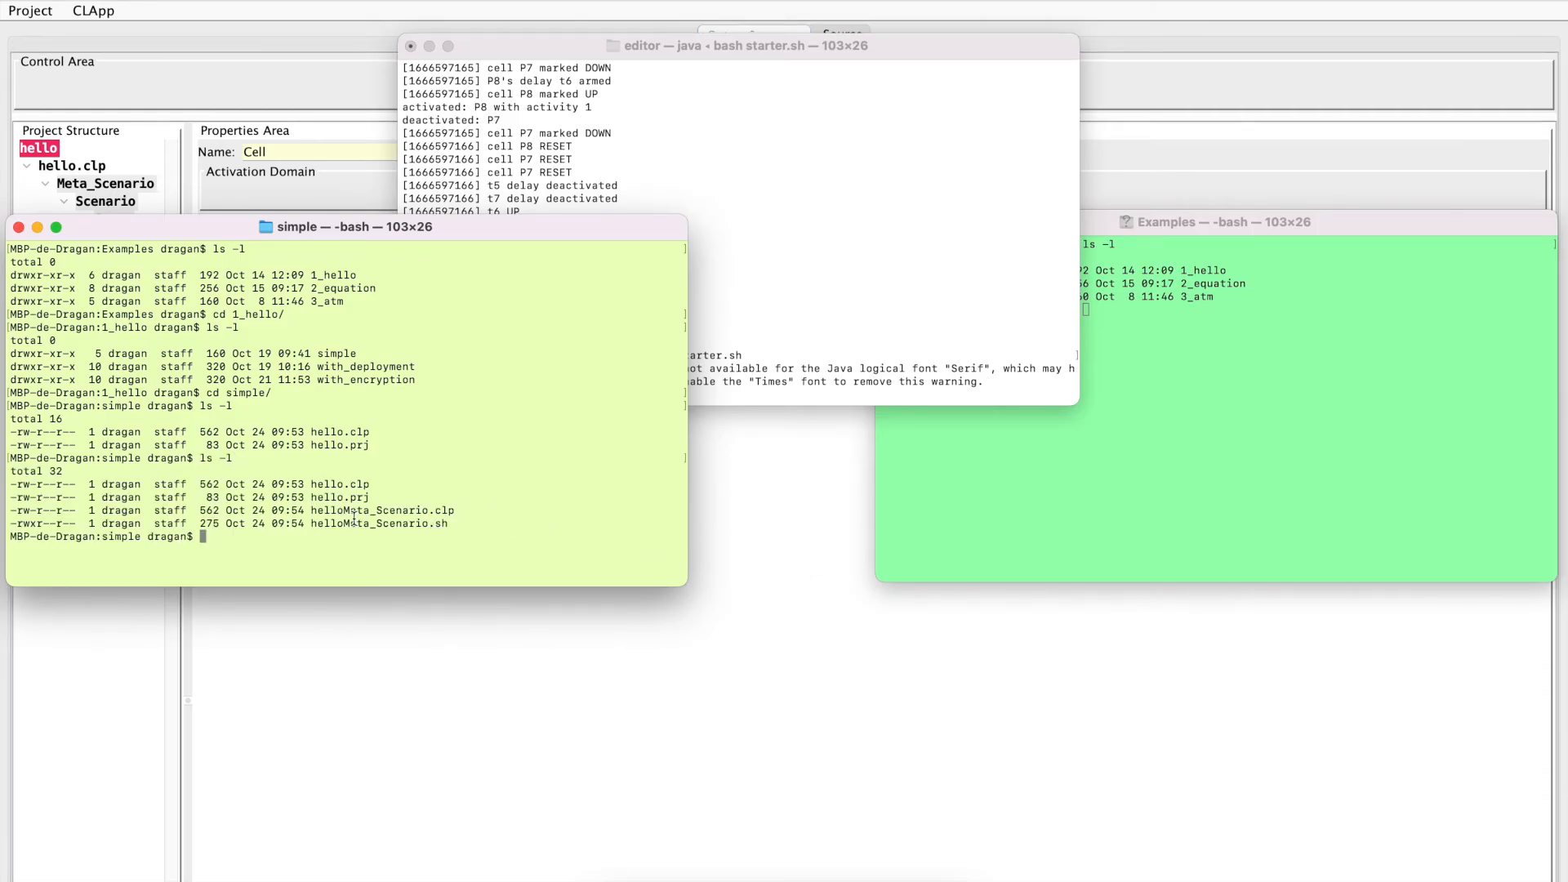
Run the exported script helloMeta_Scenario.sh with bash
left_click_drag(311, 523, 454, 527)
key("super+c")
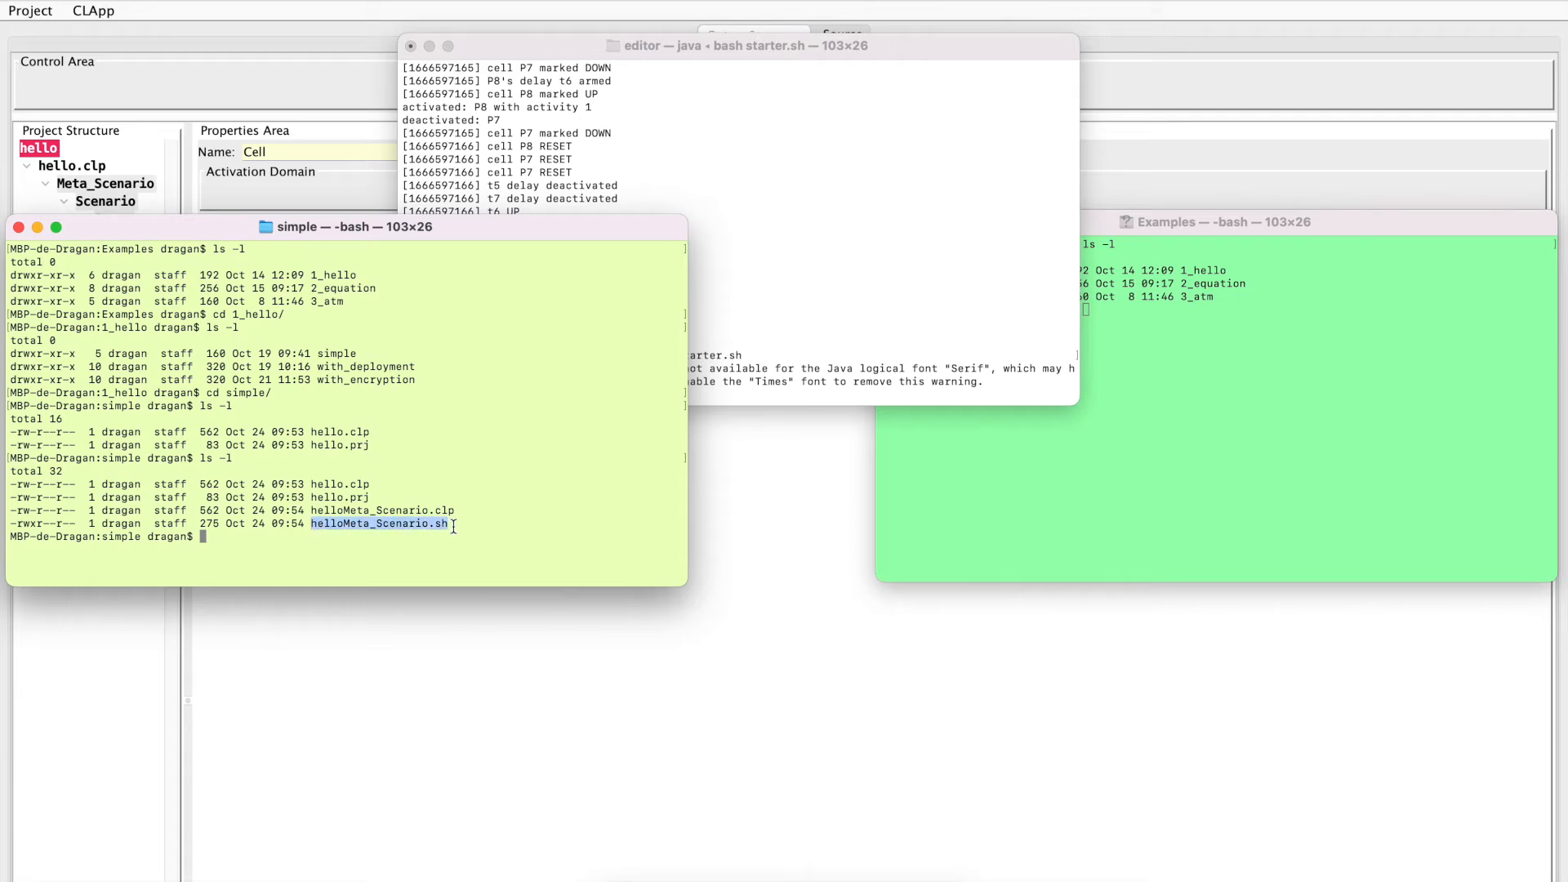
left_click(287, 536)
type("bash")
key("super+v")
key("Return")
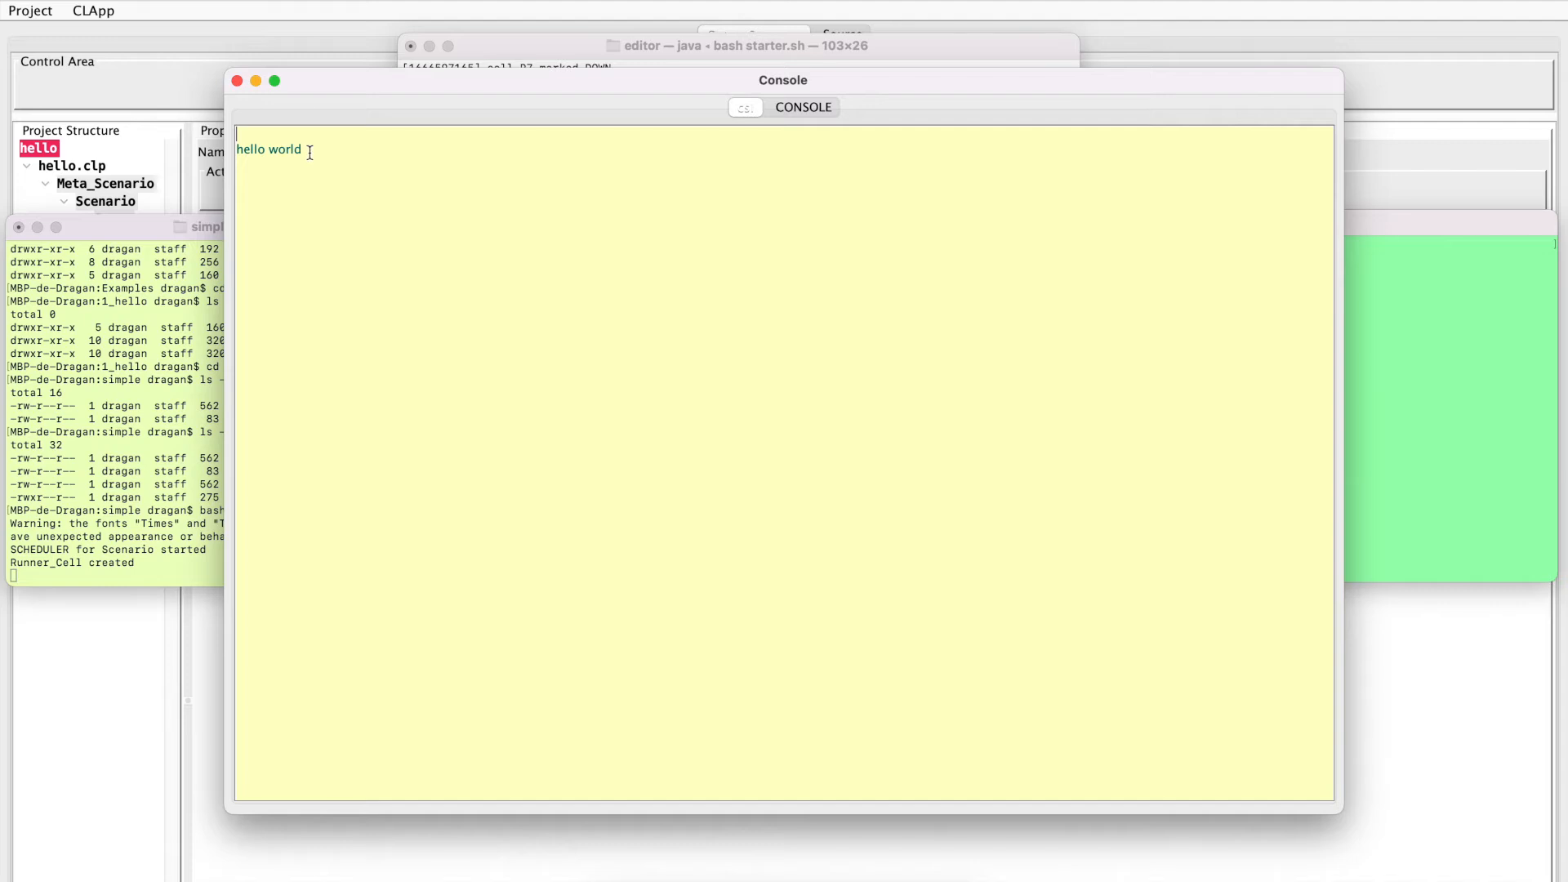
Examine the csl output and the CONSOLE log of the standalone run, and close its window
left_click_drag(311, 153, 230, 155)
left_click(792, 106)
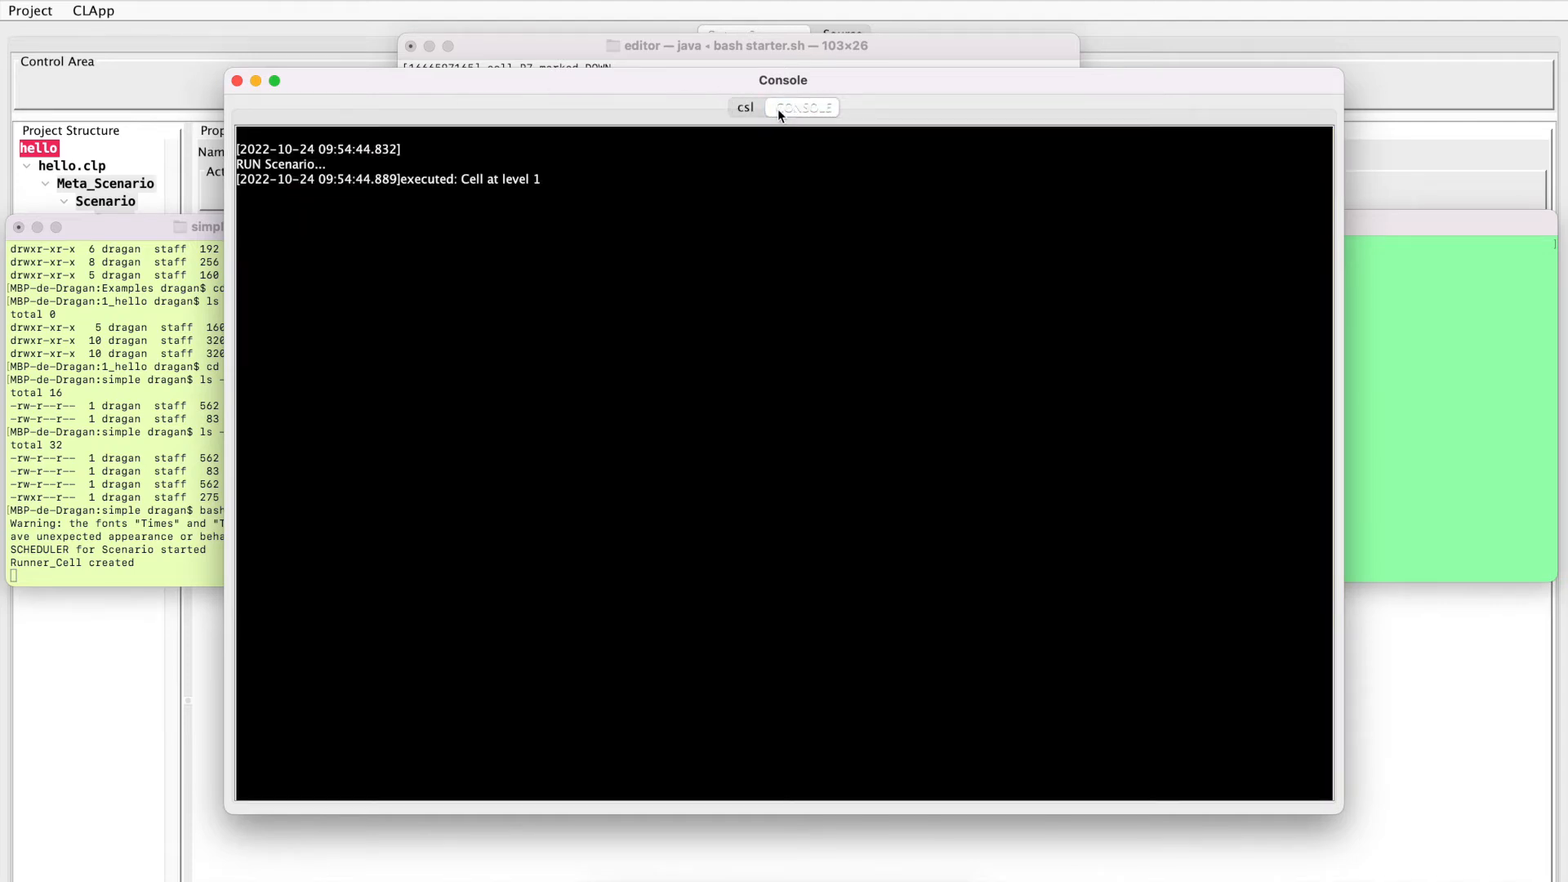
left_click(237, 82)
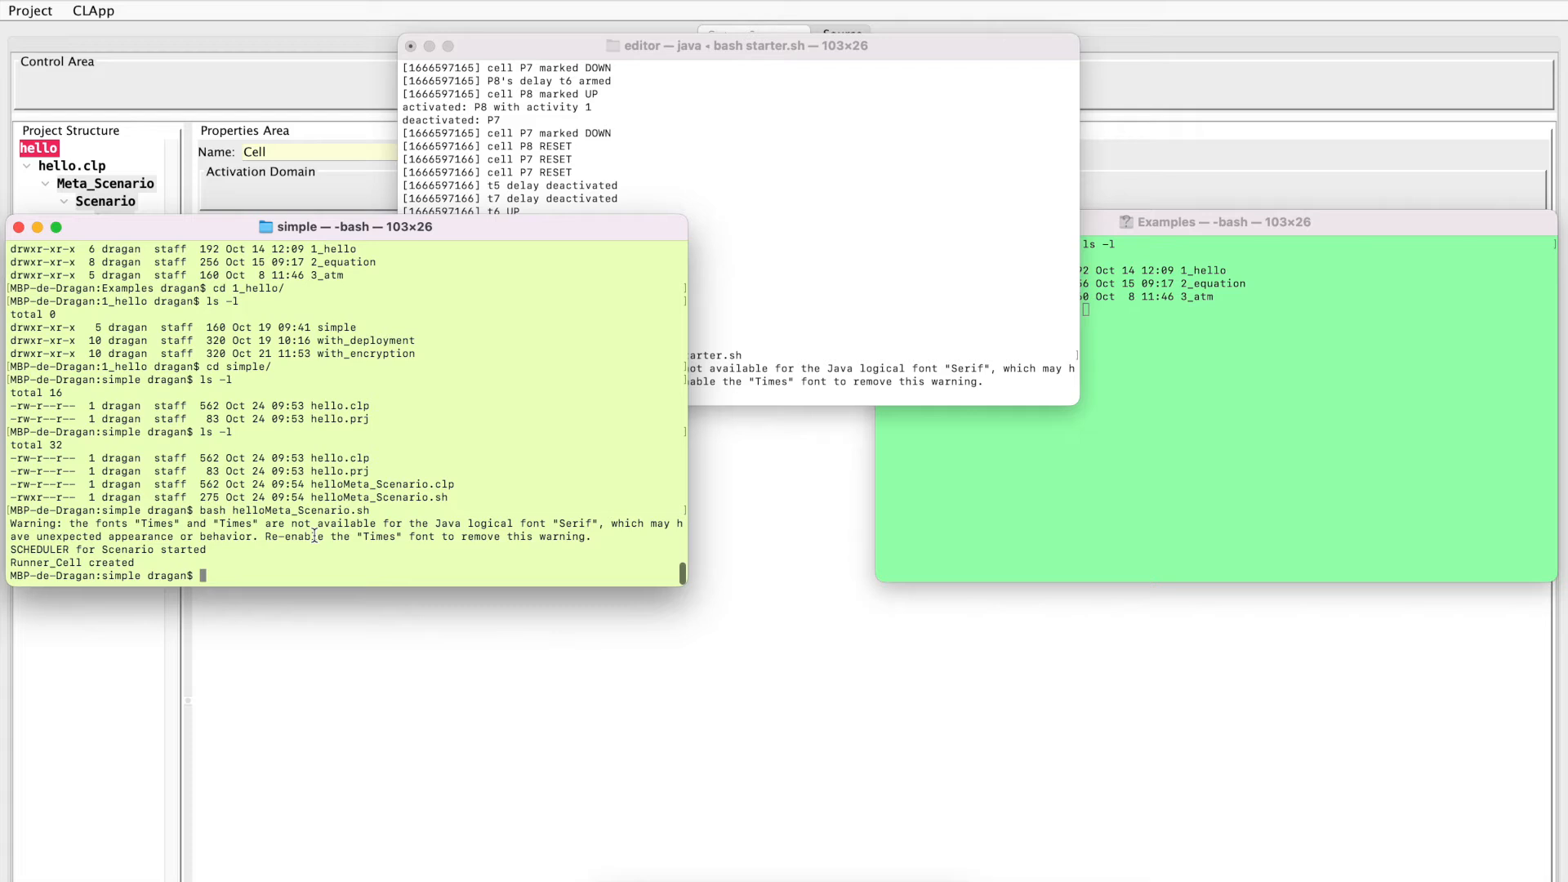
Switch to the CLApp editor and remove the CONSOLE console from Meta_Scenario, confirming the change
key("super+Tab")
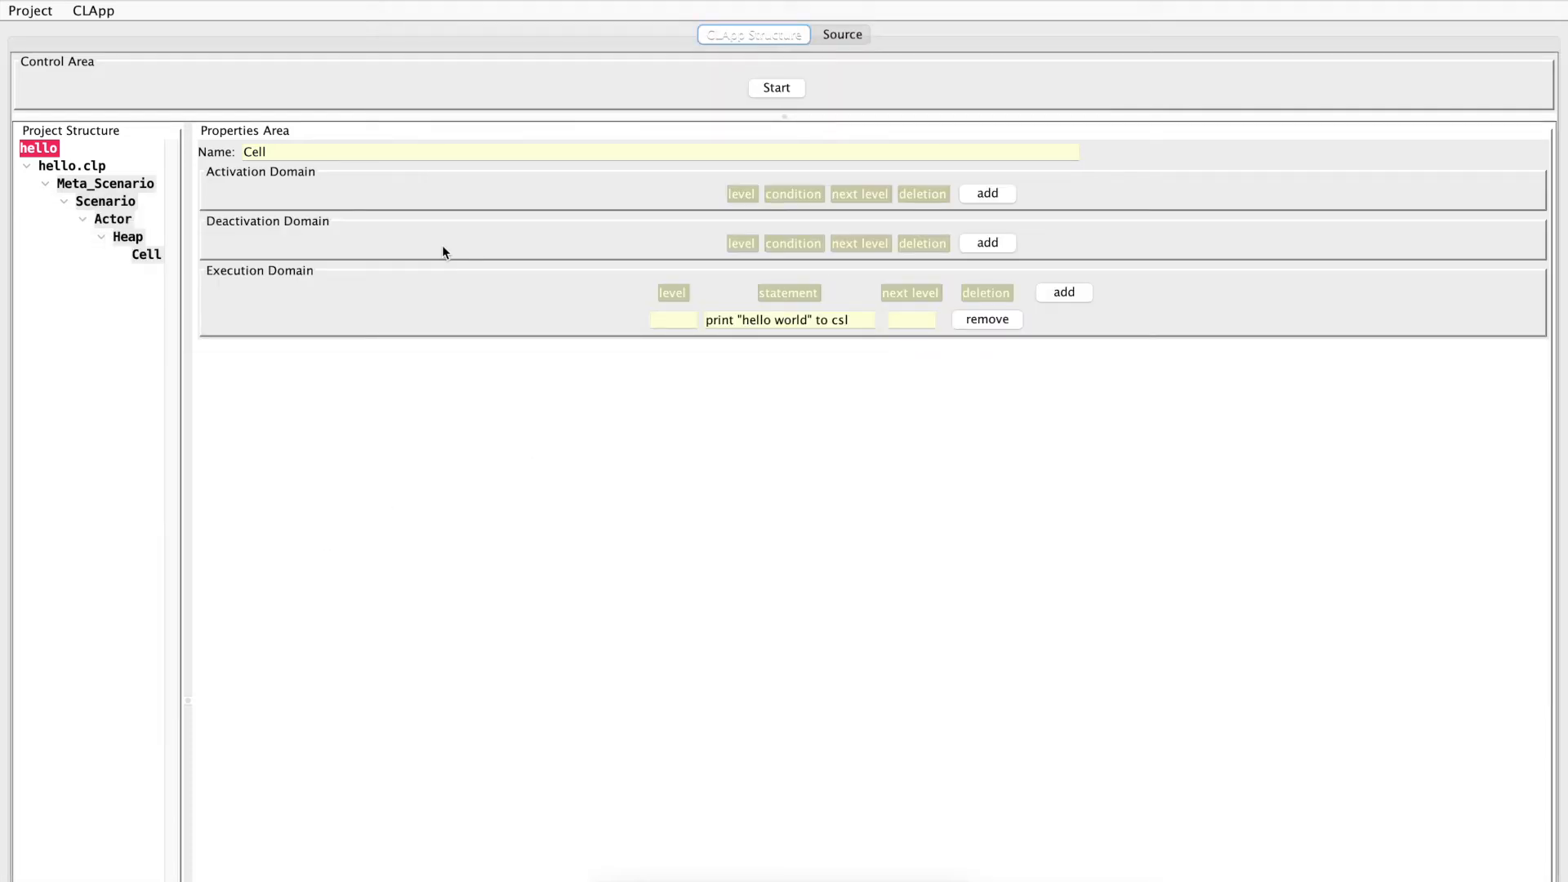
left_click(119, 188)
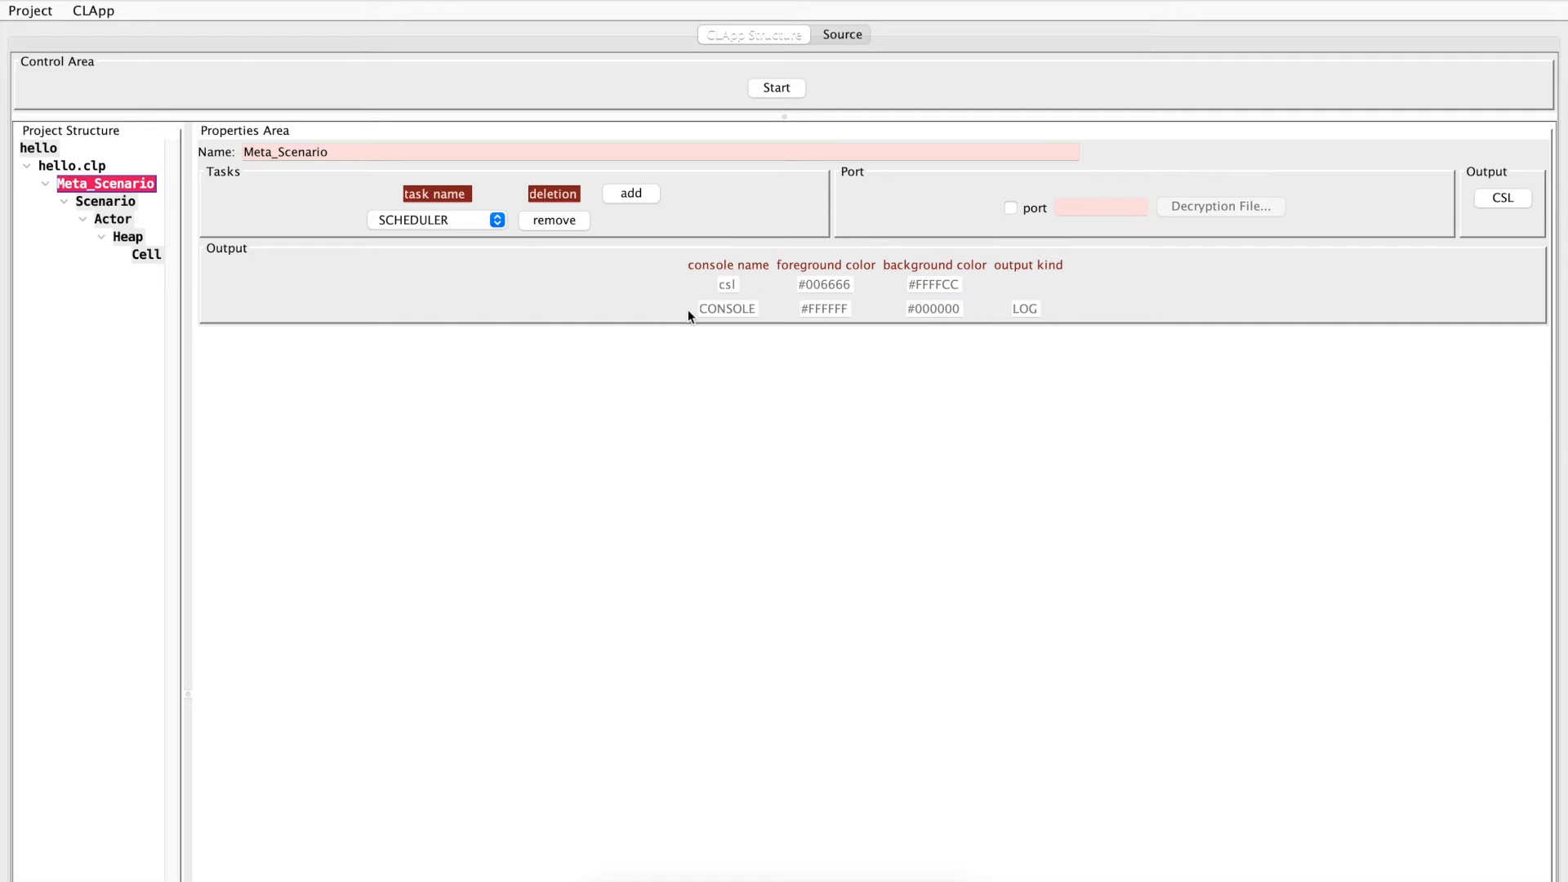
left_click(1501, 200)
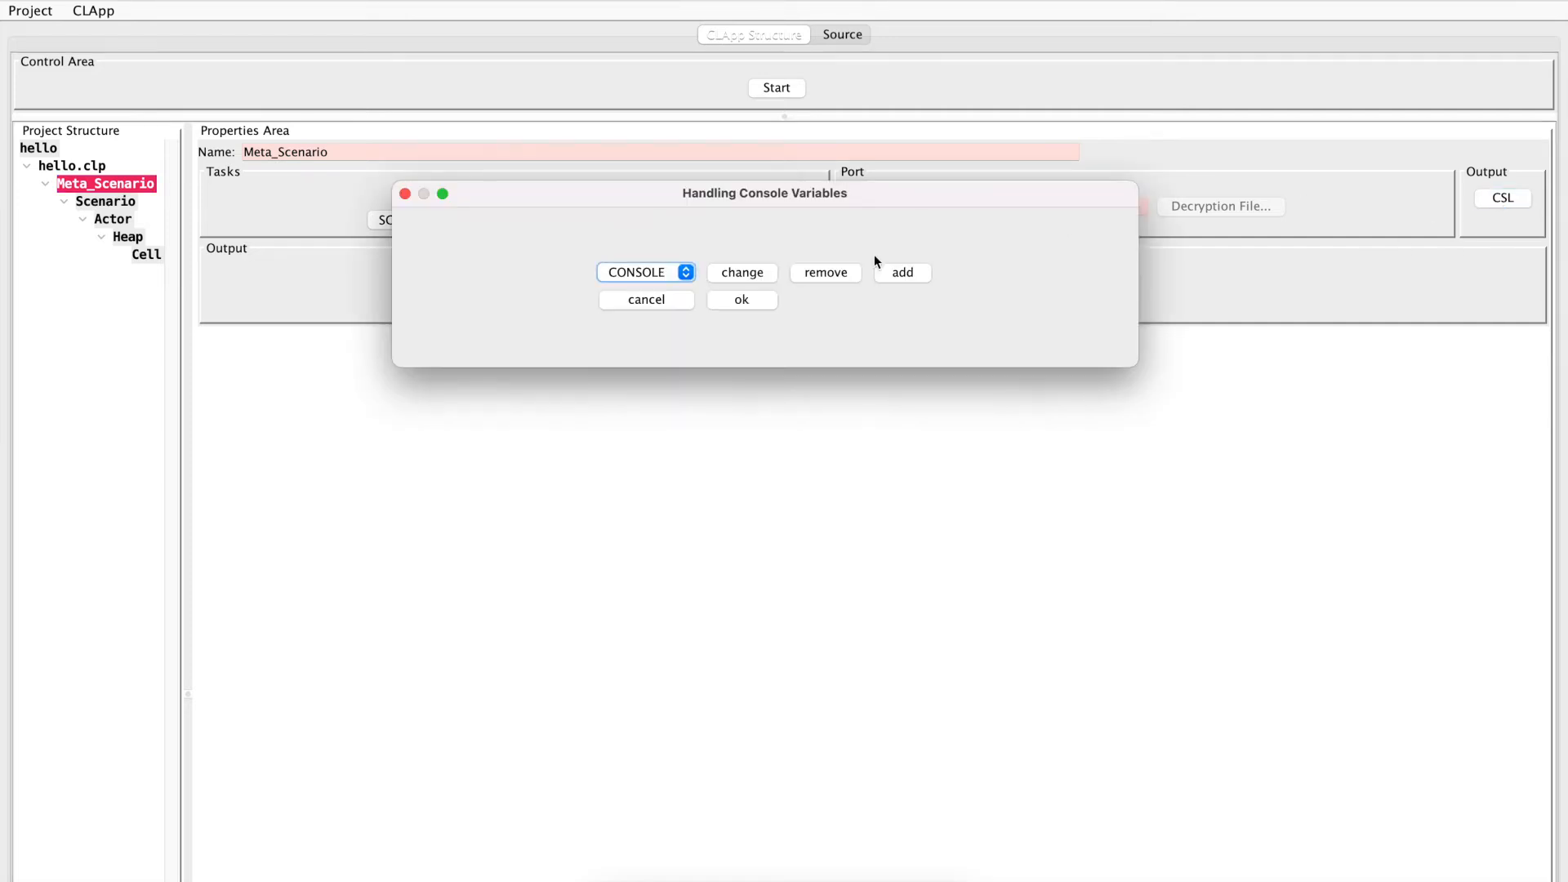
left_click(823, 274)
left_click(732, 303)
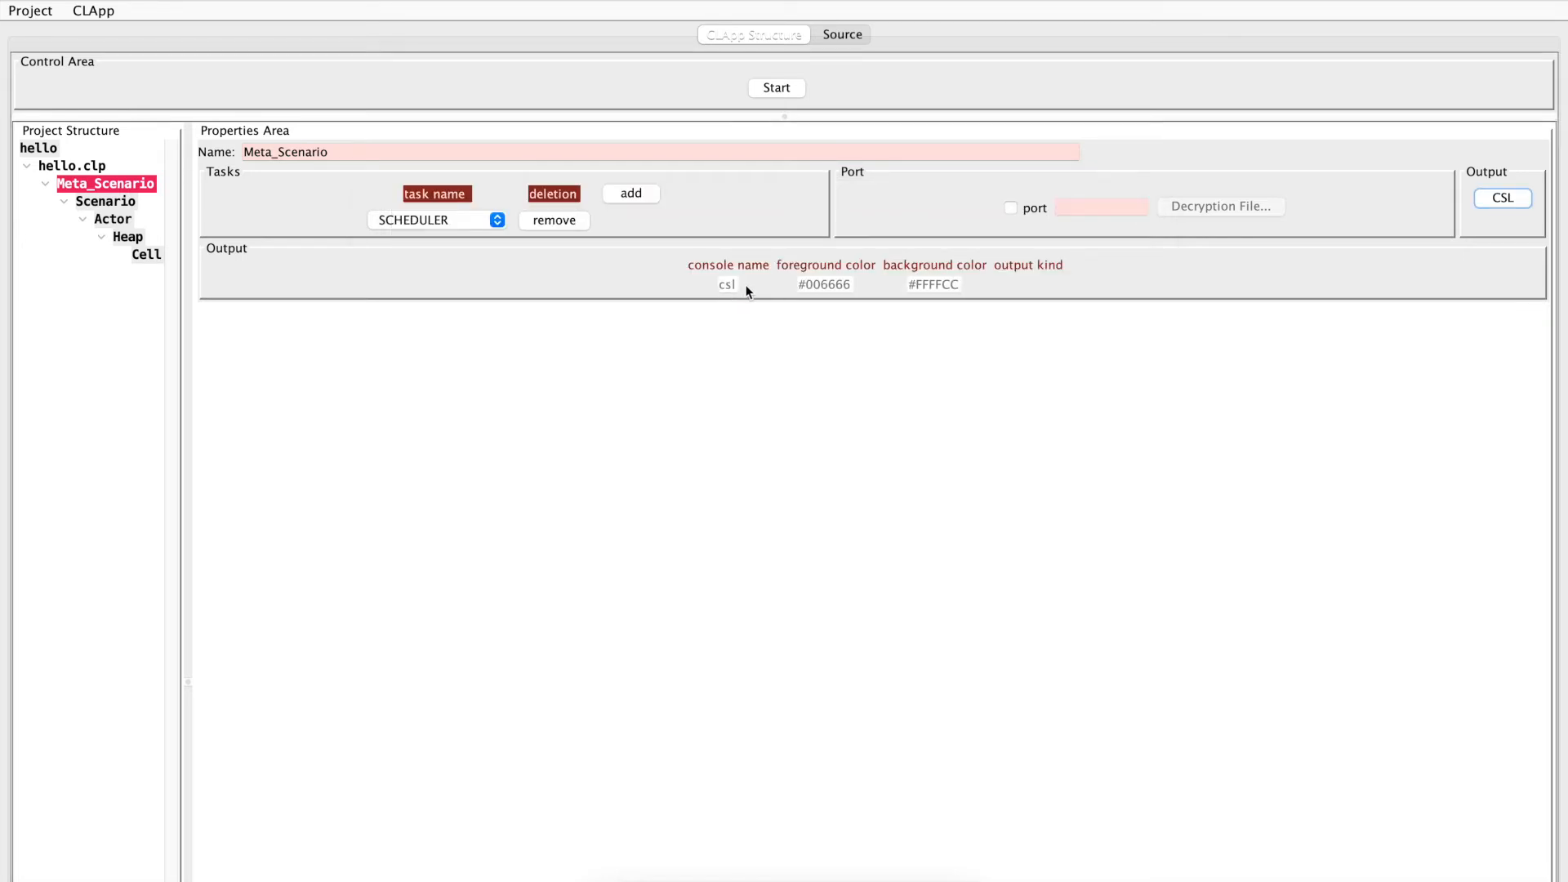
Run the project with only the csl console, examine its output, and stop the run
left_click(770, 88)
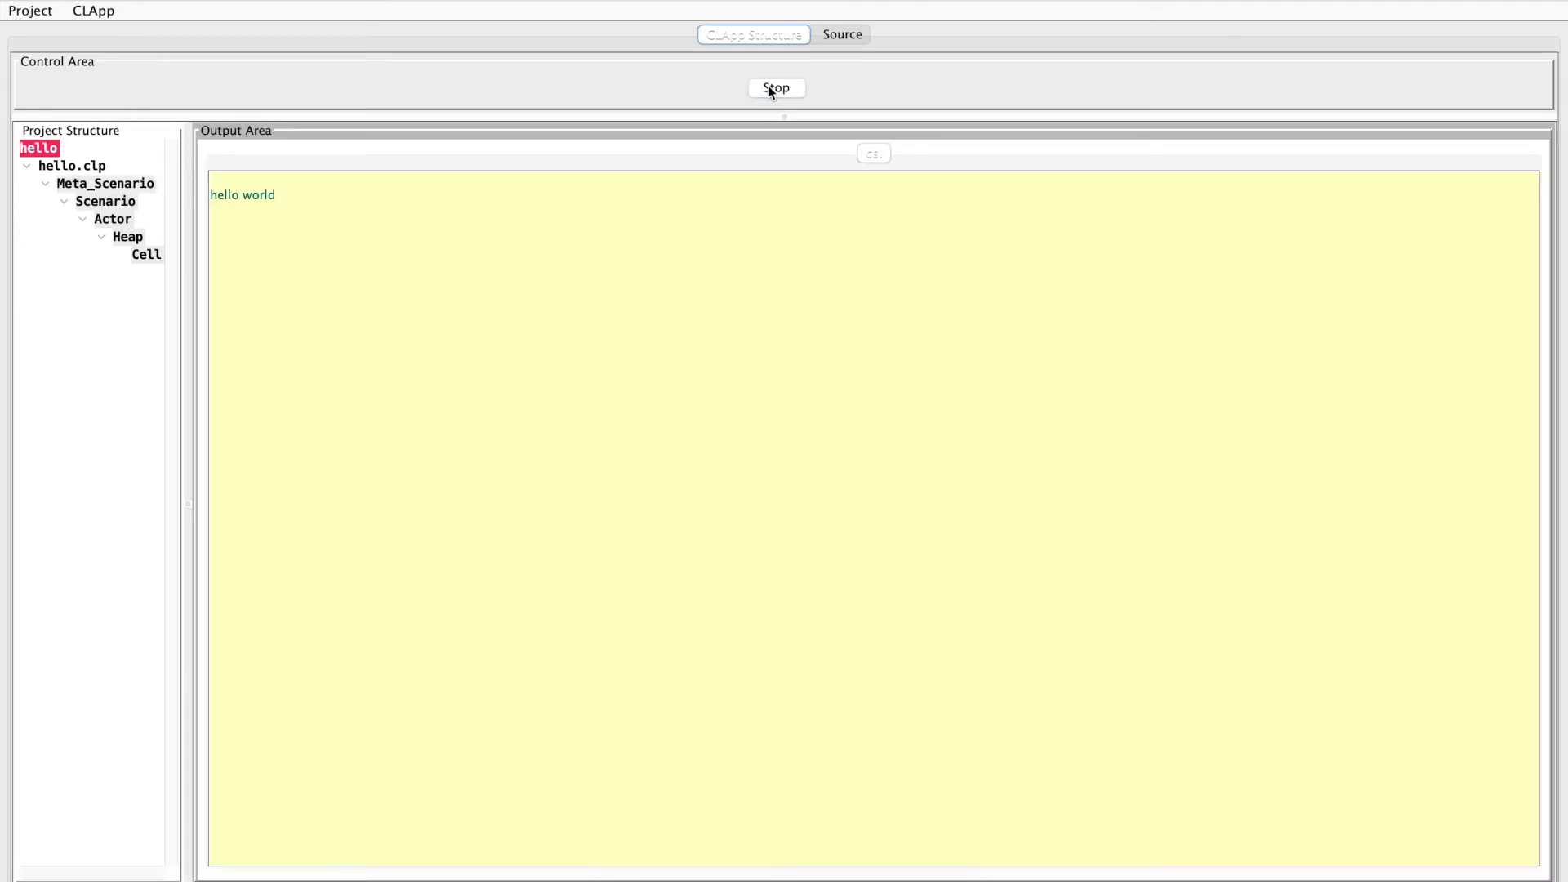
left_click_drag(269, 194, 305, 189)
left_click(779, 88)
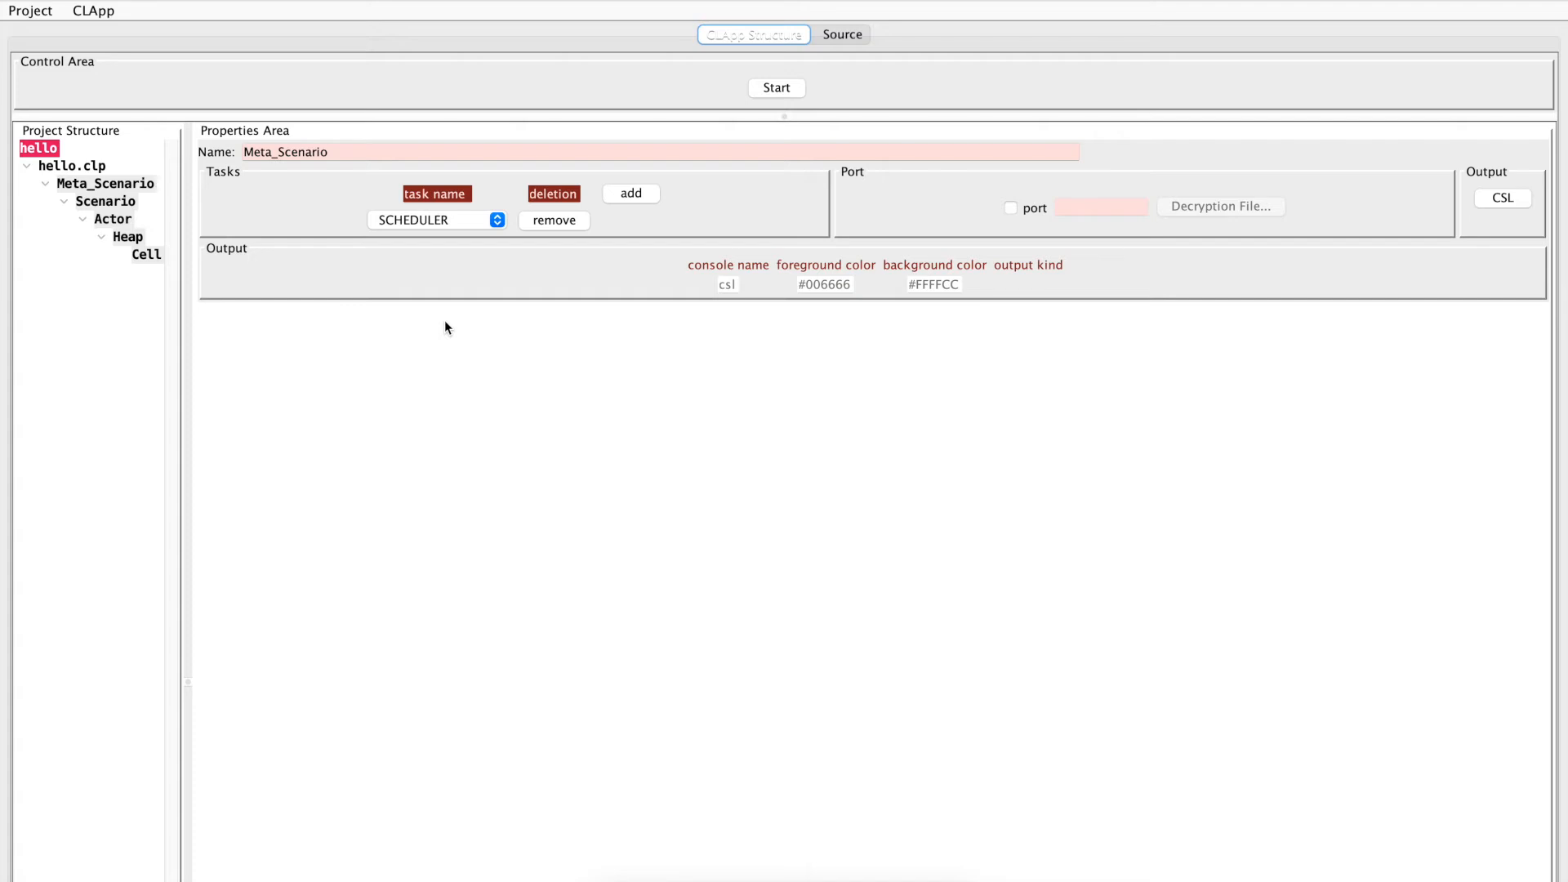
Export the modified project again to the simple folder inside 1_hello
key("super+e")
left_click(572, 359)
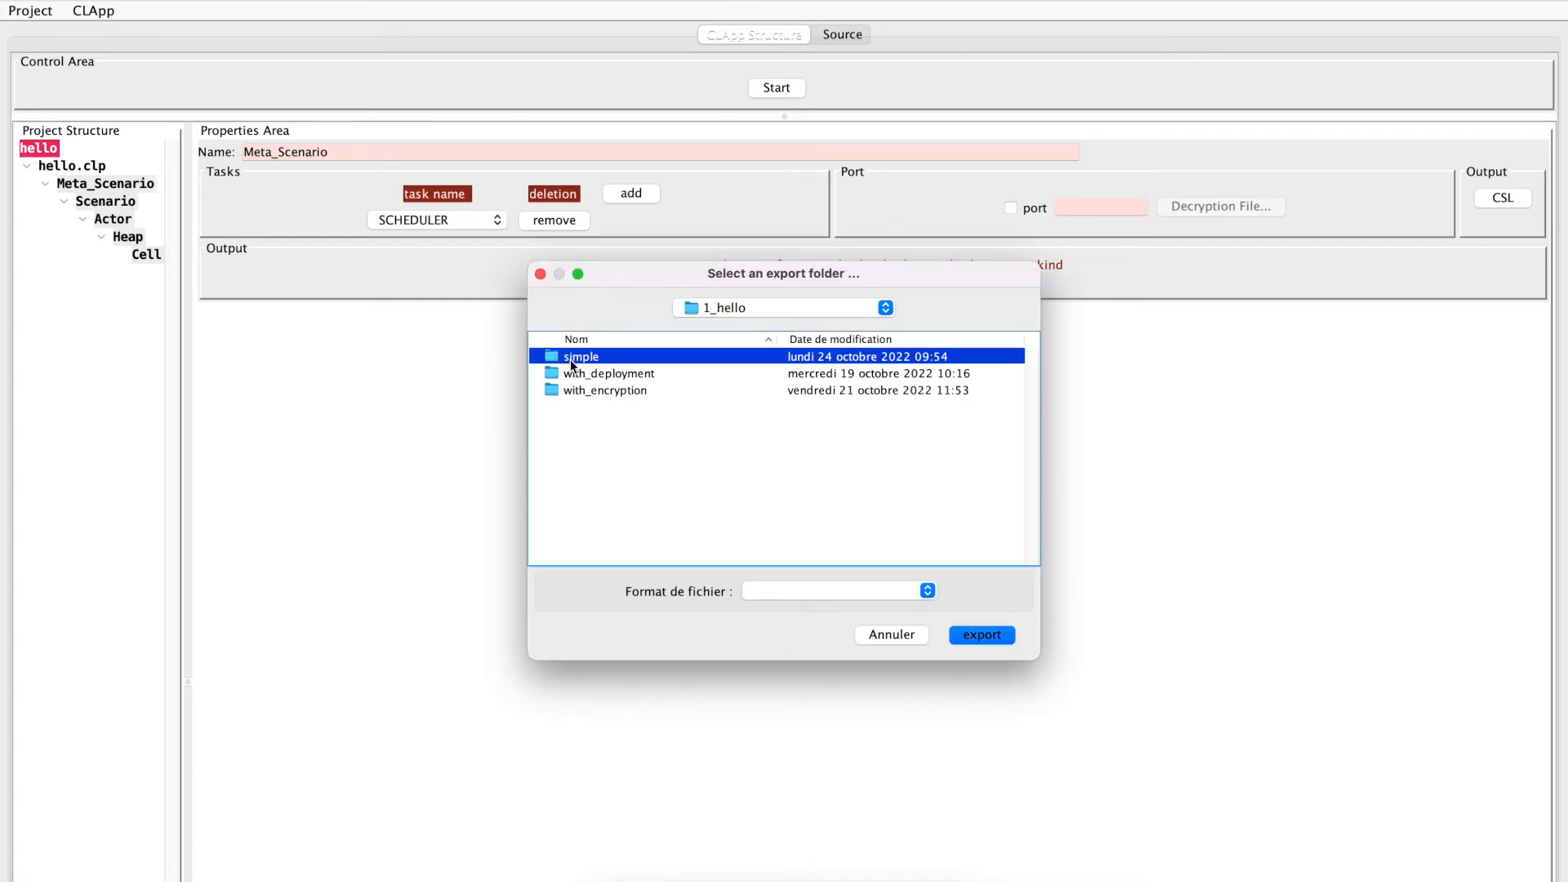
left_click(1004, 635)
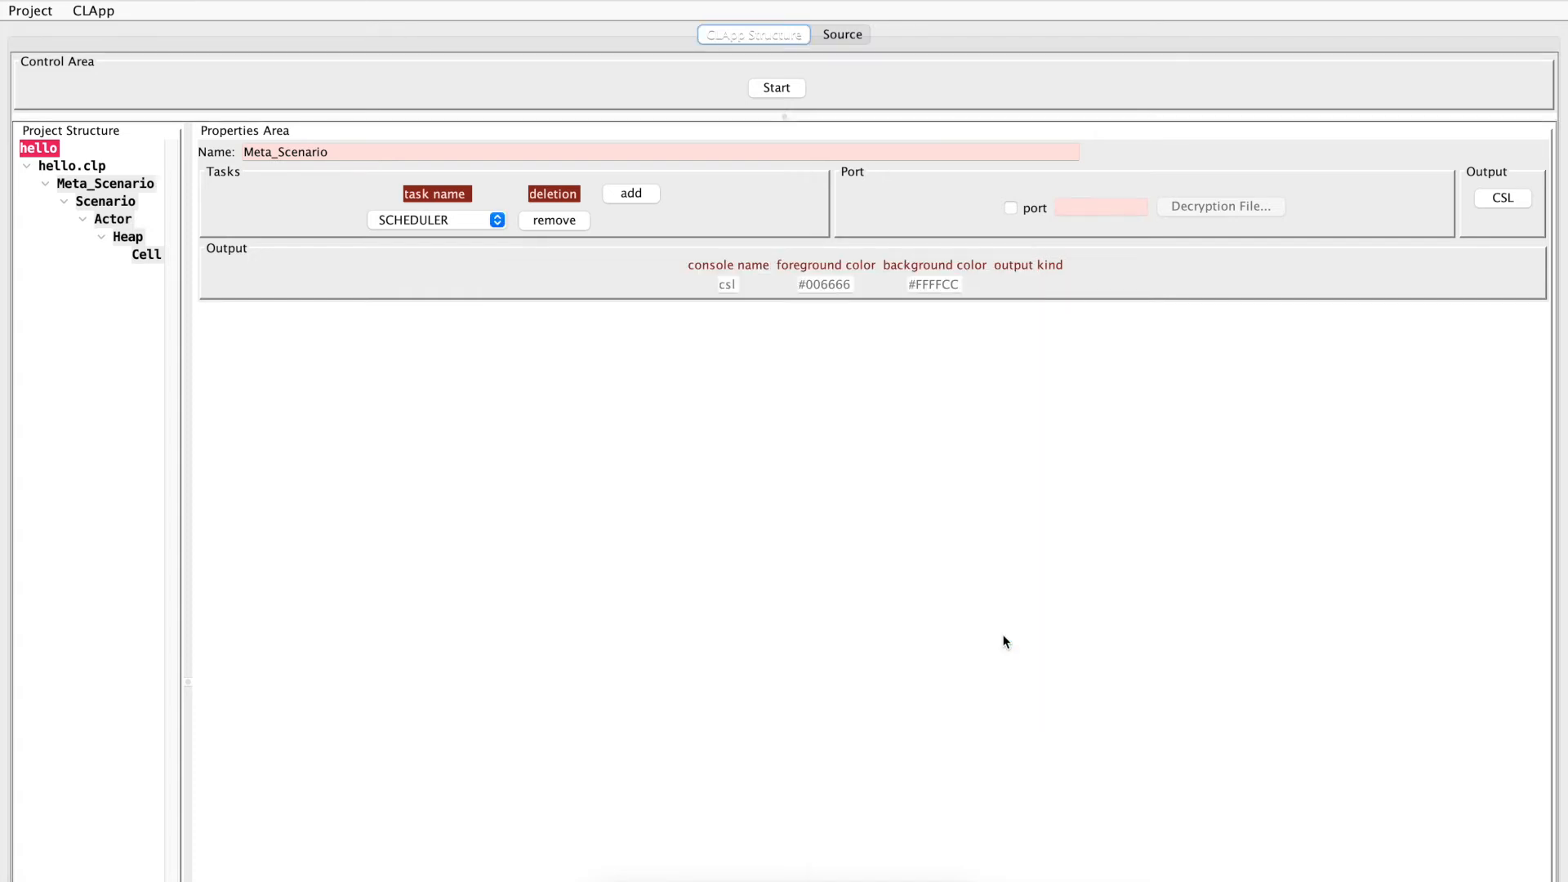
Switch to the Terminal, rerun helloMeta_Scenario.sh with bash to check the csl output, and close the console window
key("super+Tab")
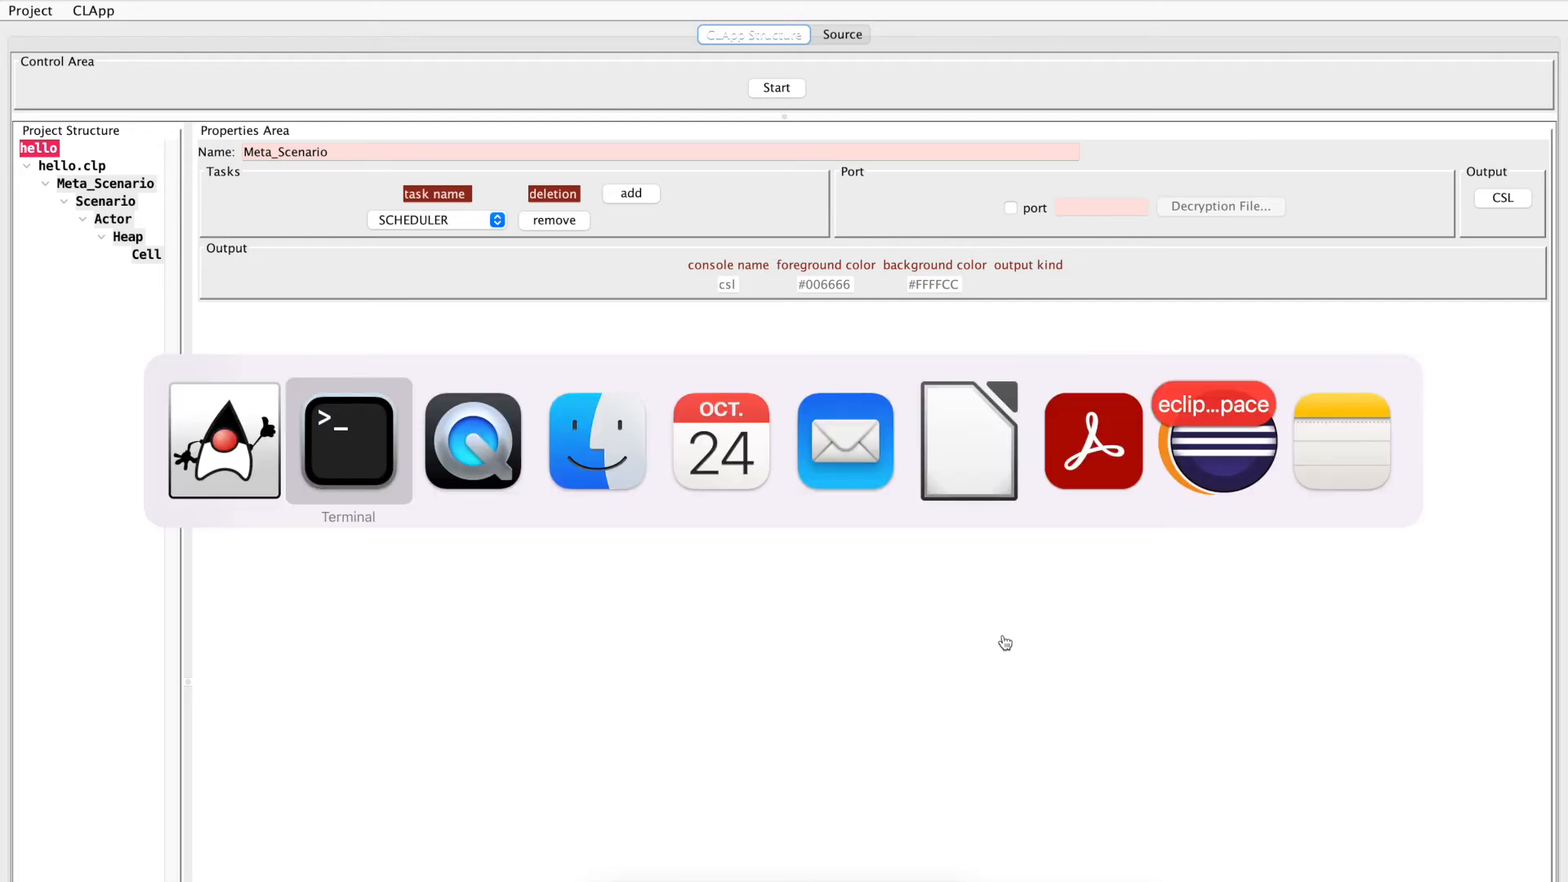
key("Up")
key("Return")
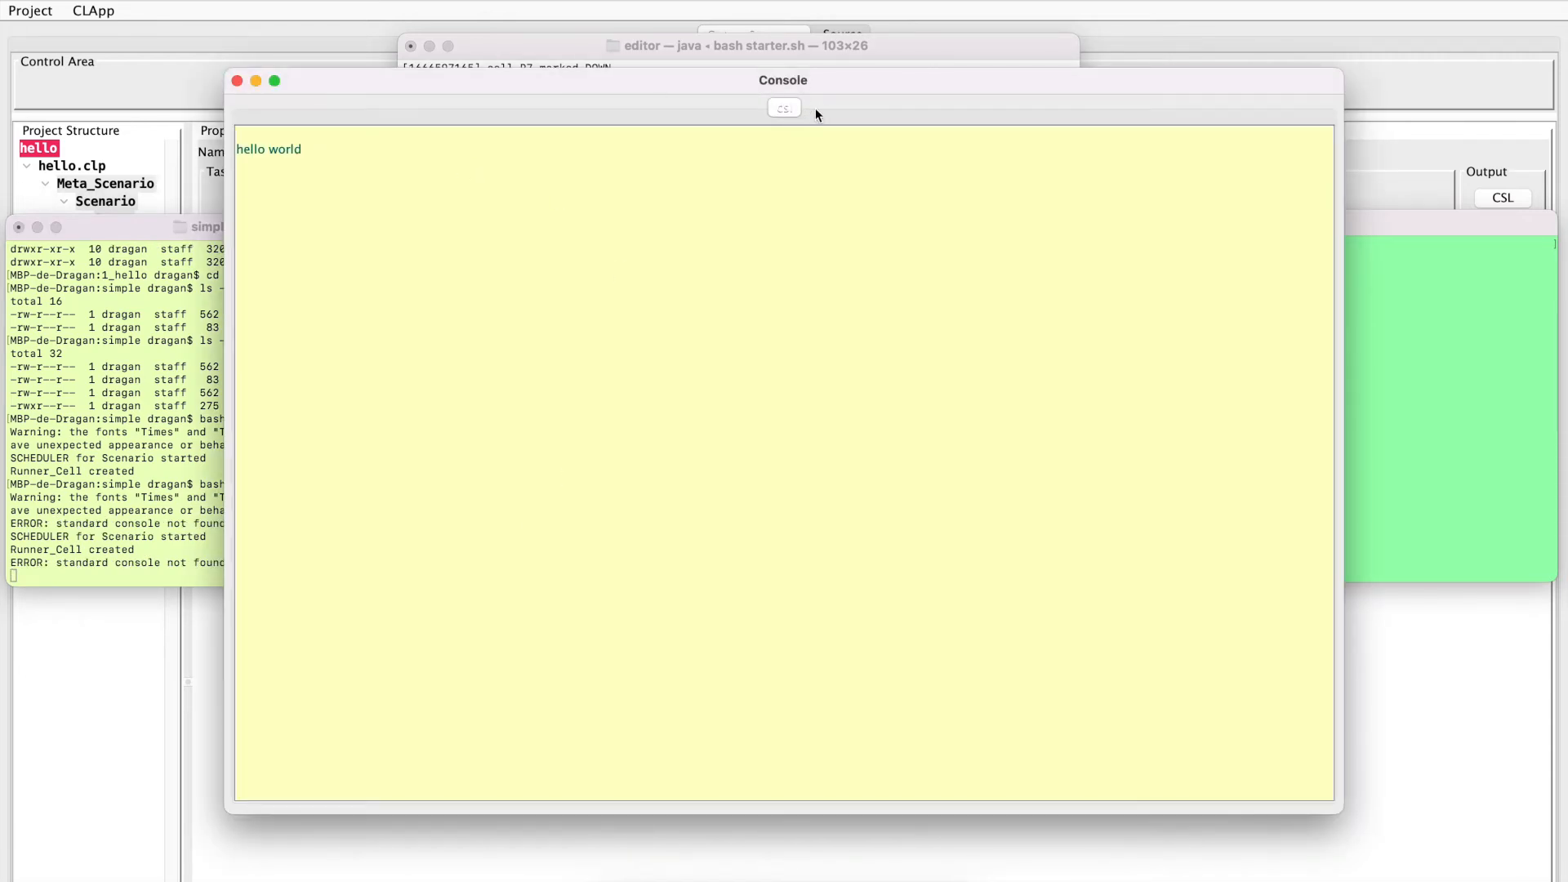
left_click(236, 80)
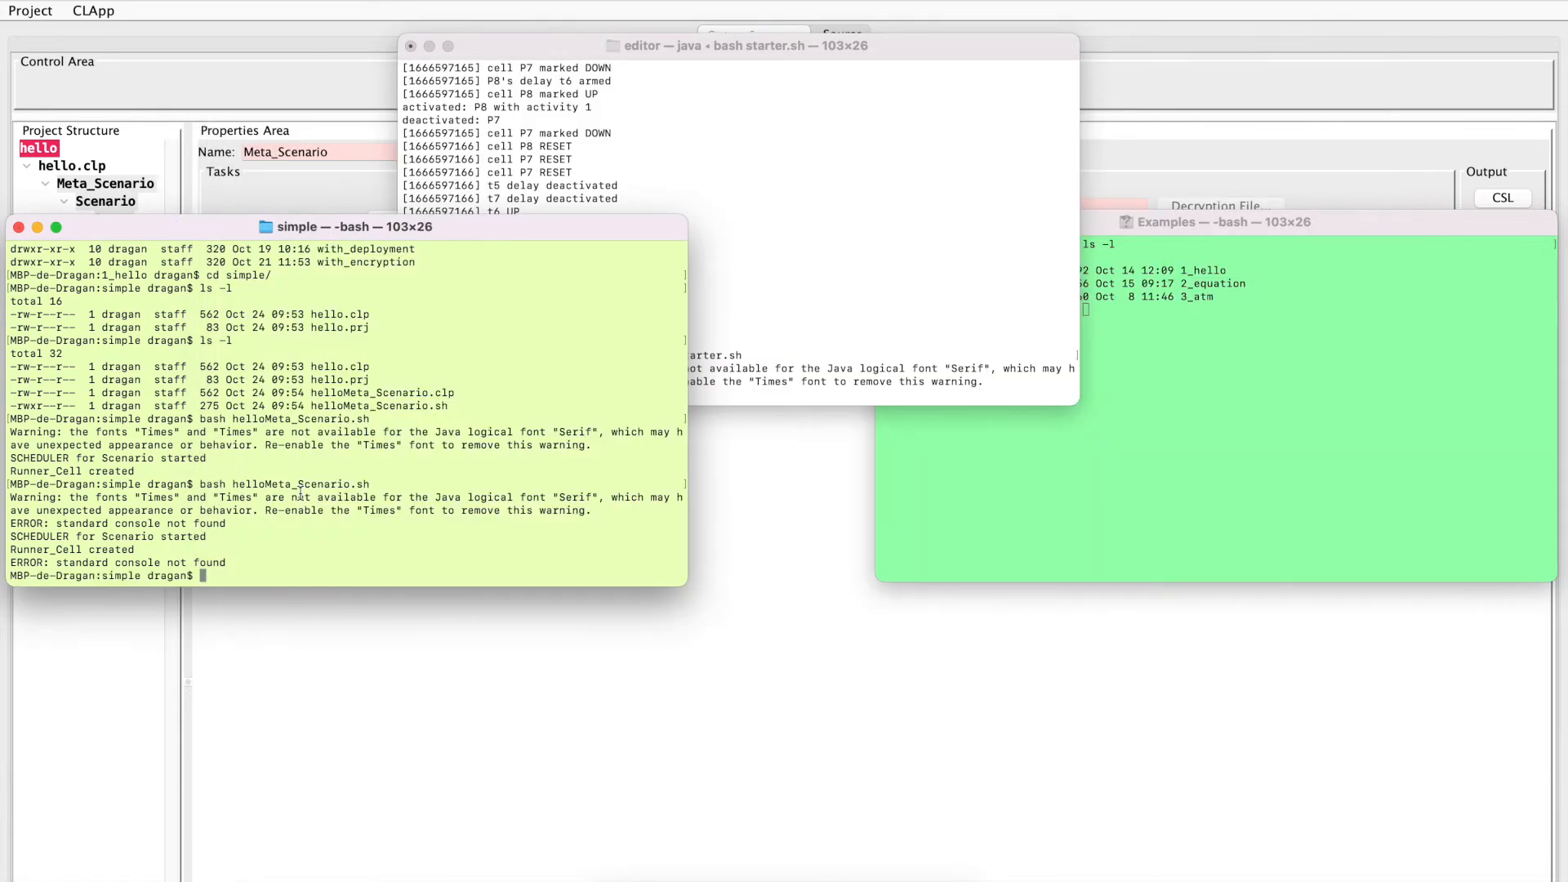
Switch to the CLApp editor and rename the project's hello.clp file as hello1.clp
key("super+Tab")
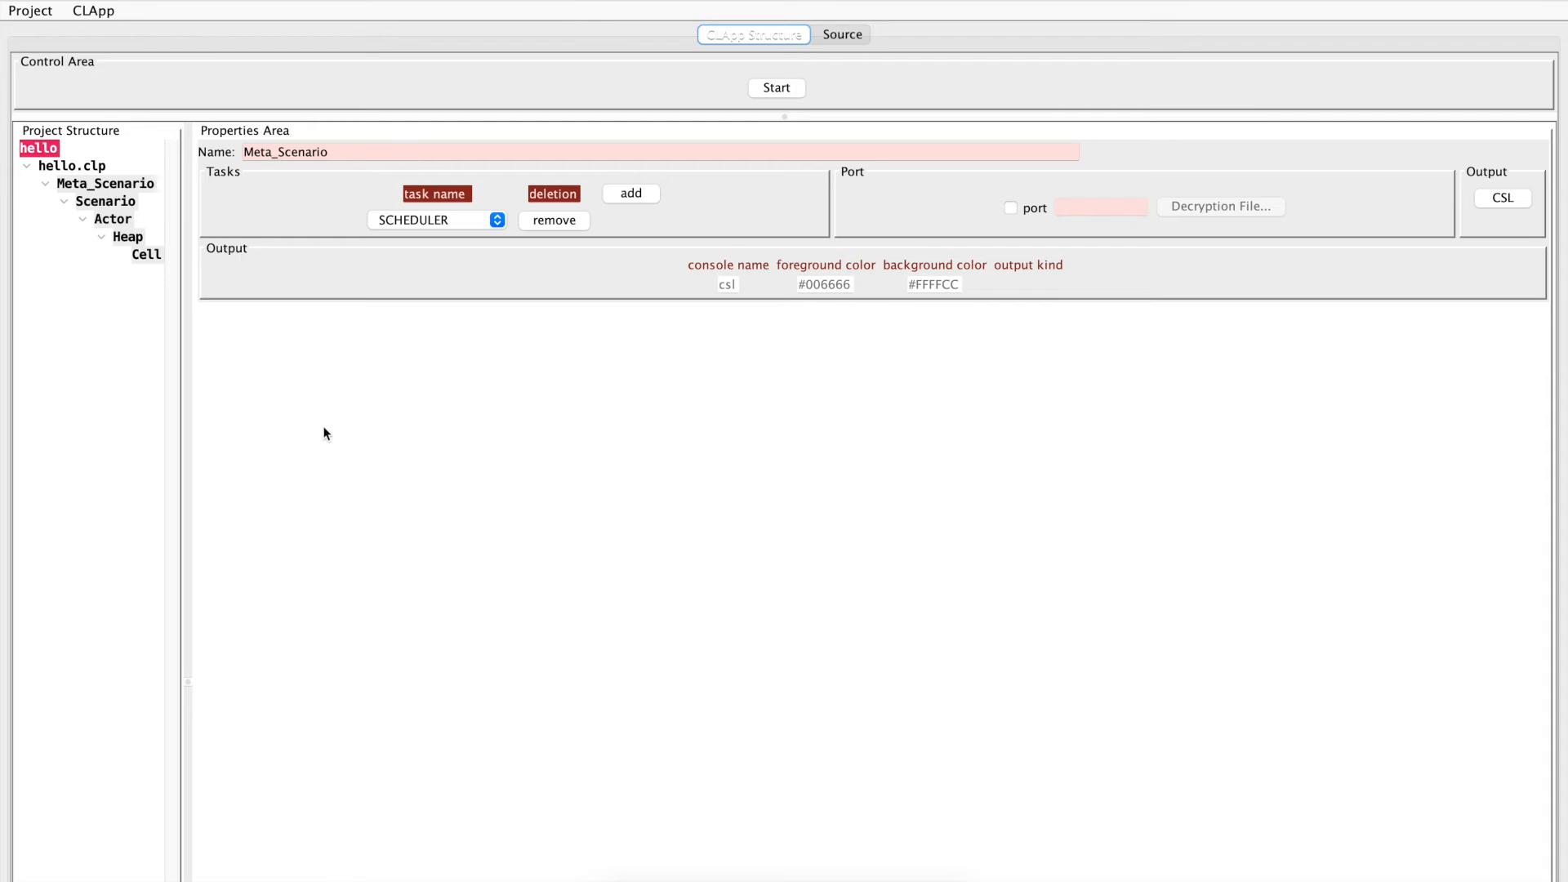
left_click(47, 153)
left_click(63, 167)
left_click(51, 153)
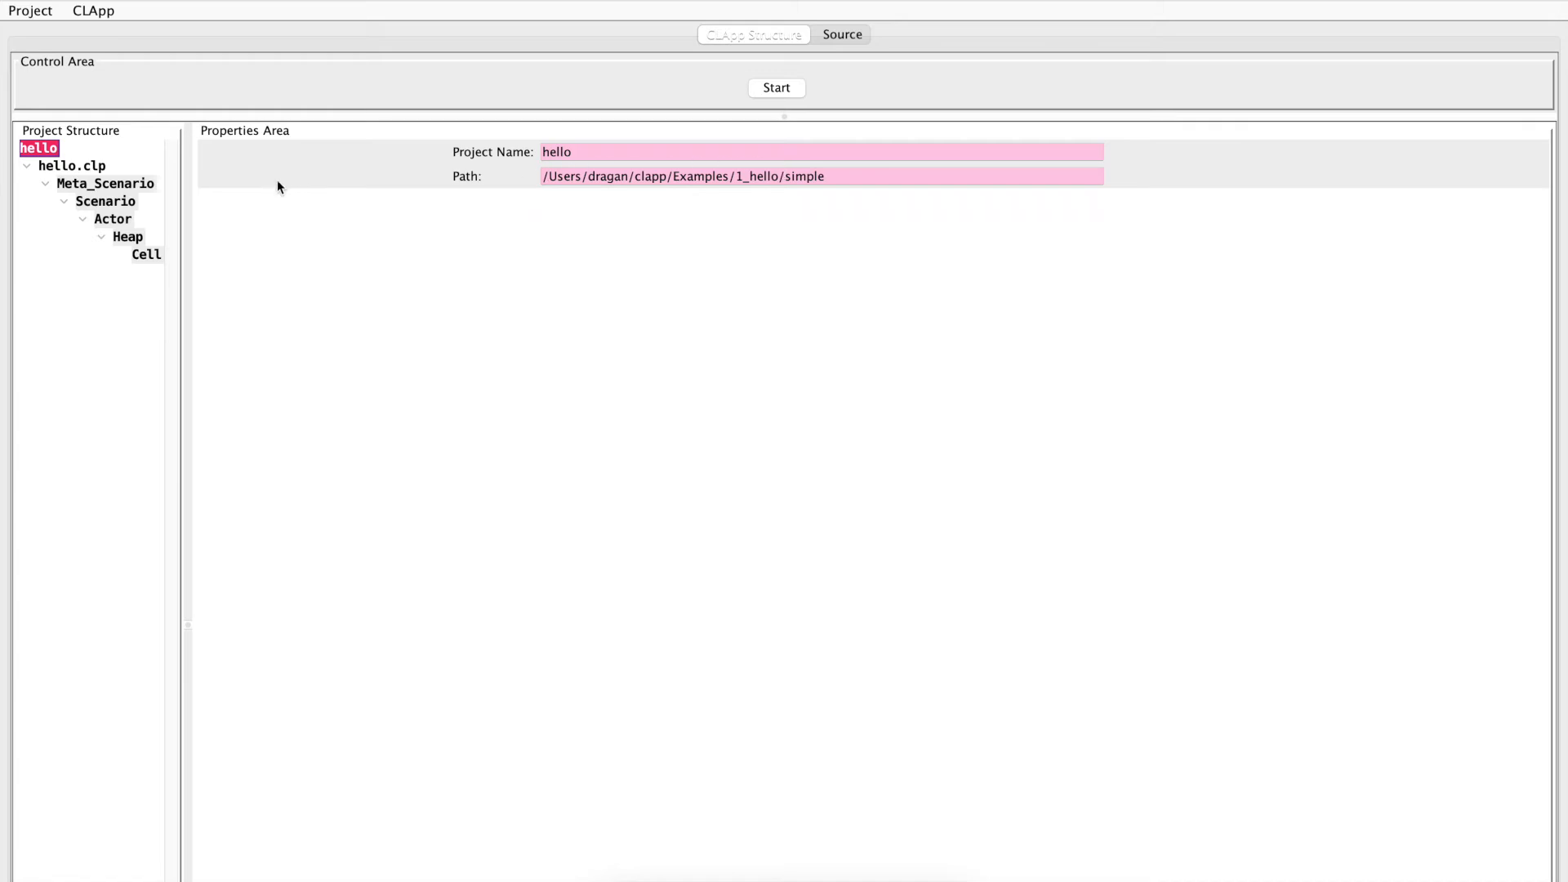
left_click(73, 168)
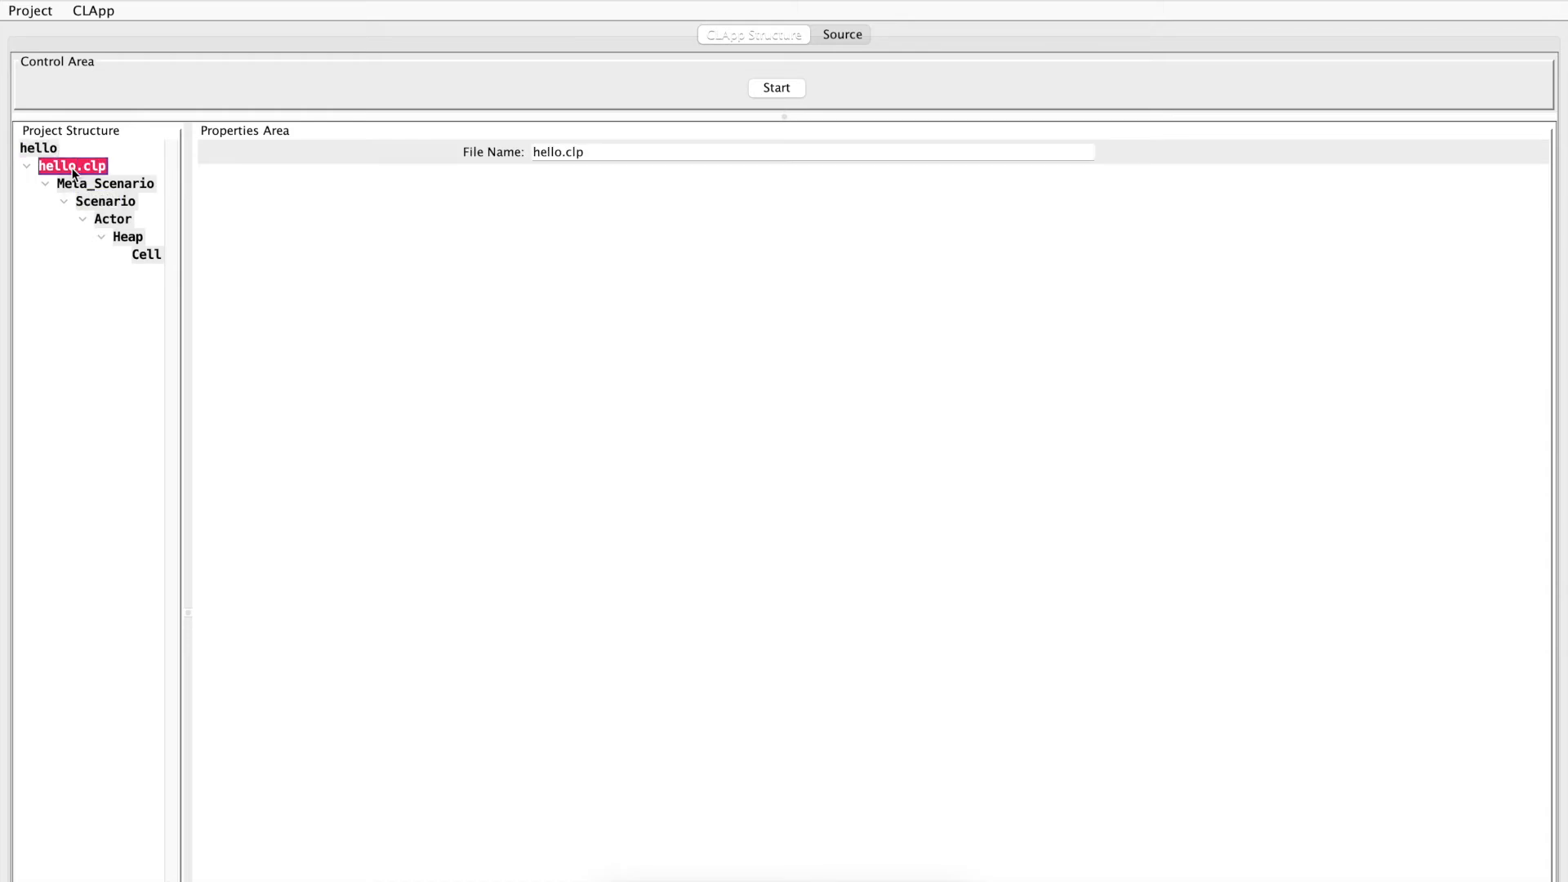
left_click(562, 154)
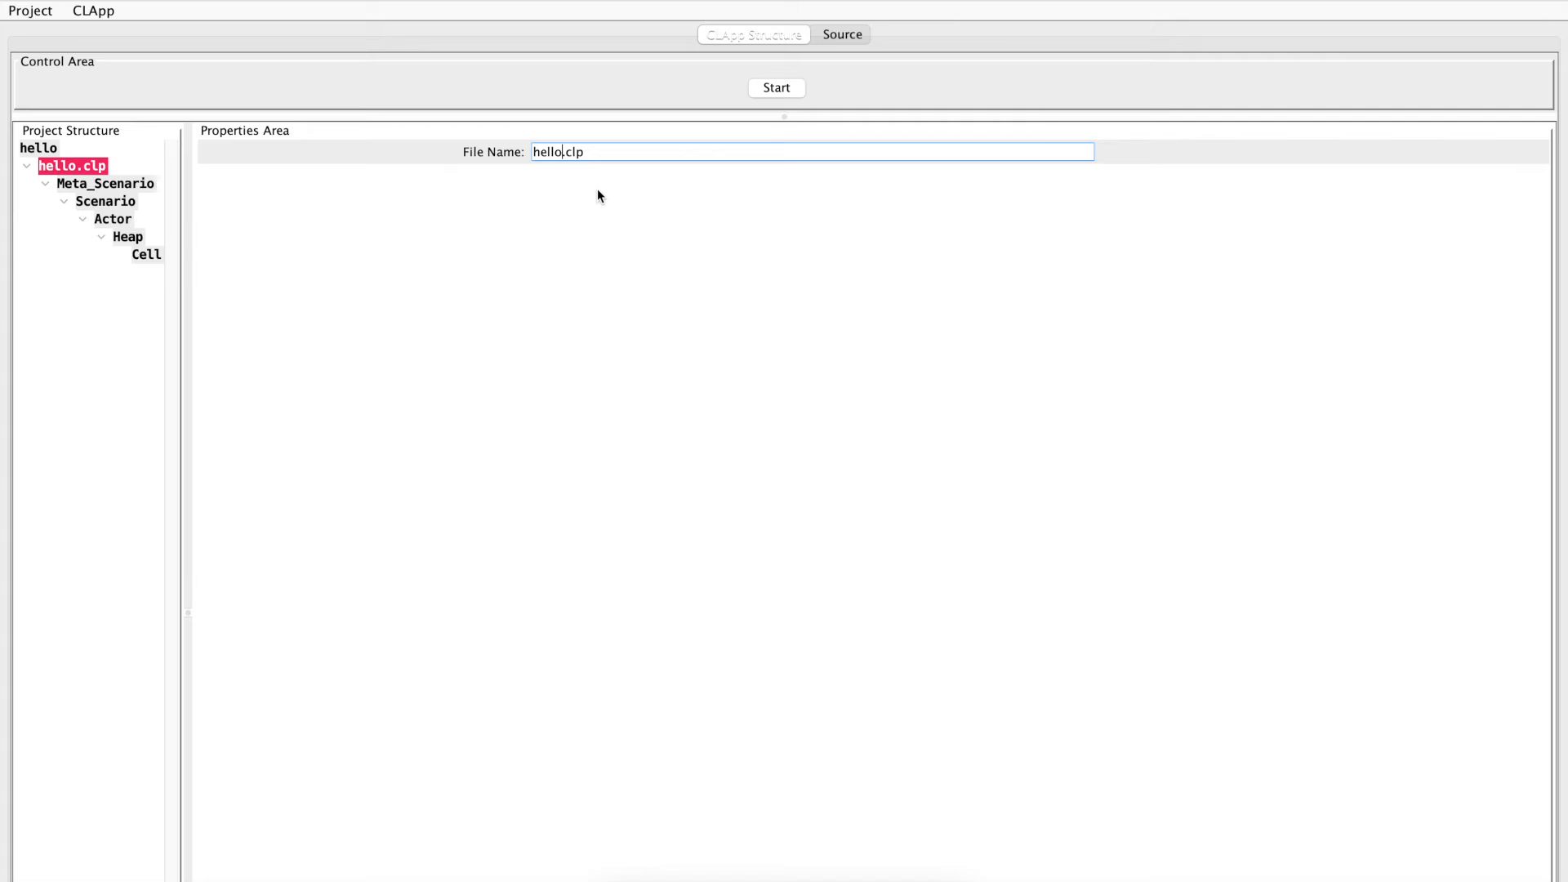
key("Tab")
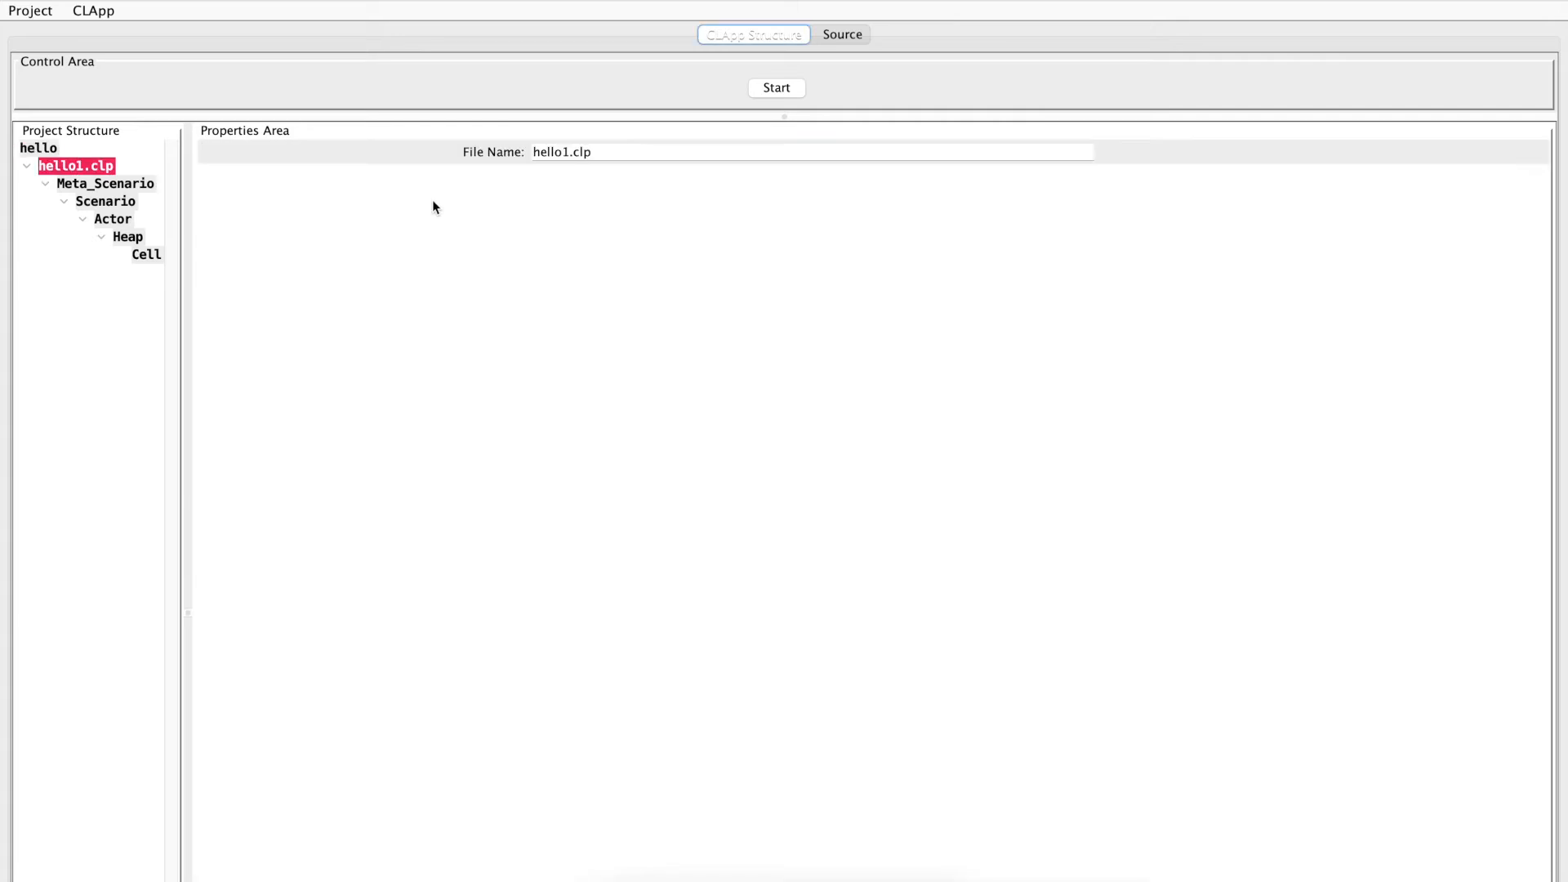
Add a second CLApp file to the hello project and name it hello2.clp
left_click(46, 147)
right_click(73, 153)
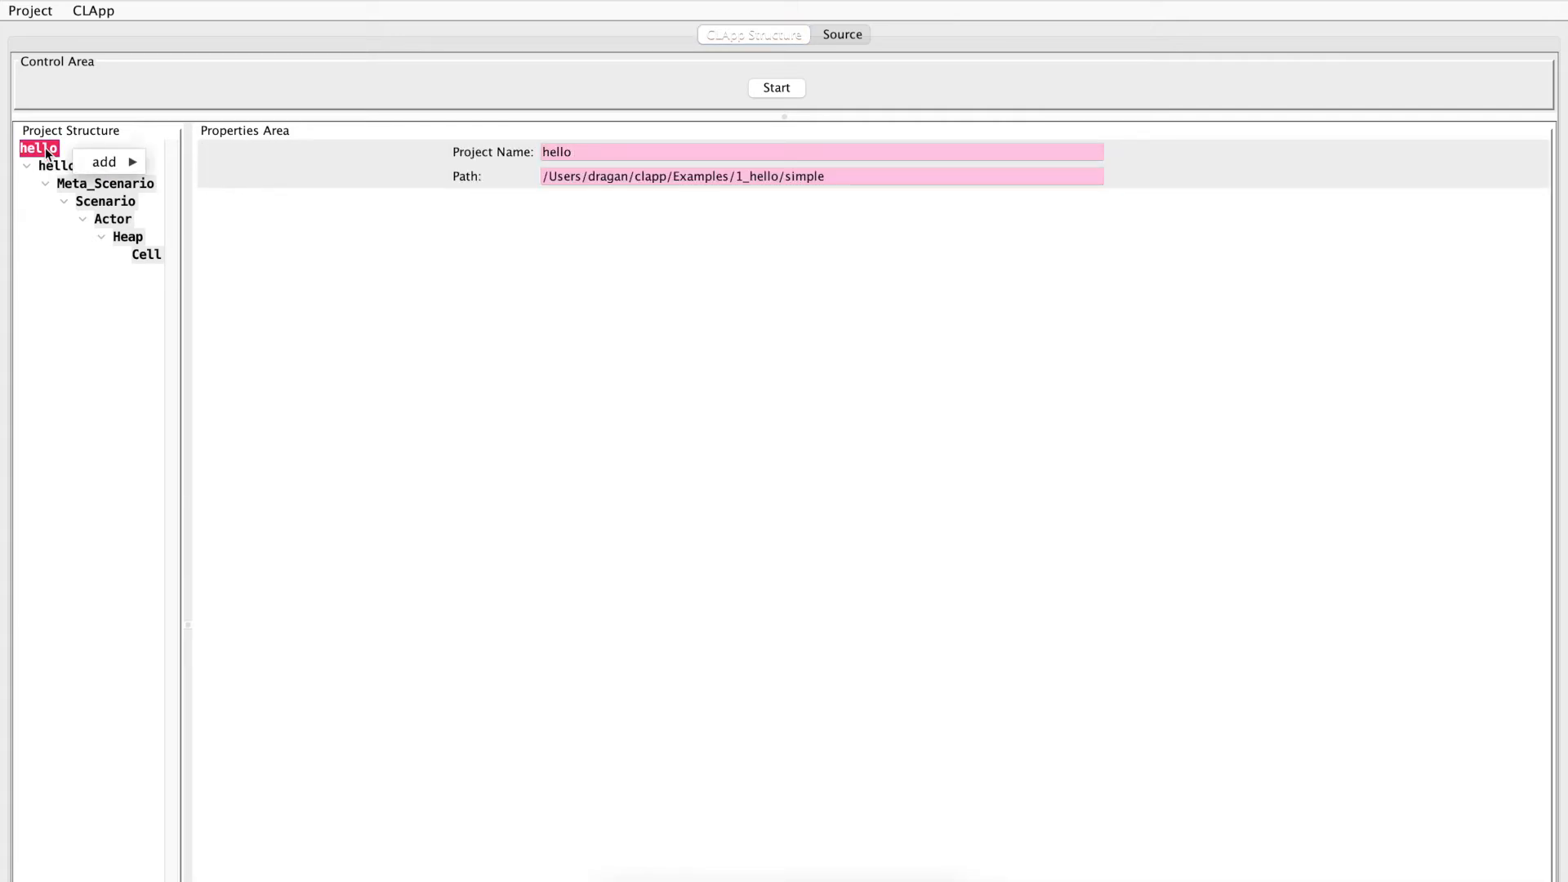
mouse_move(140, 162)
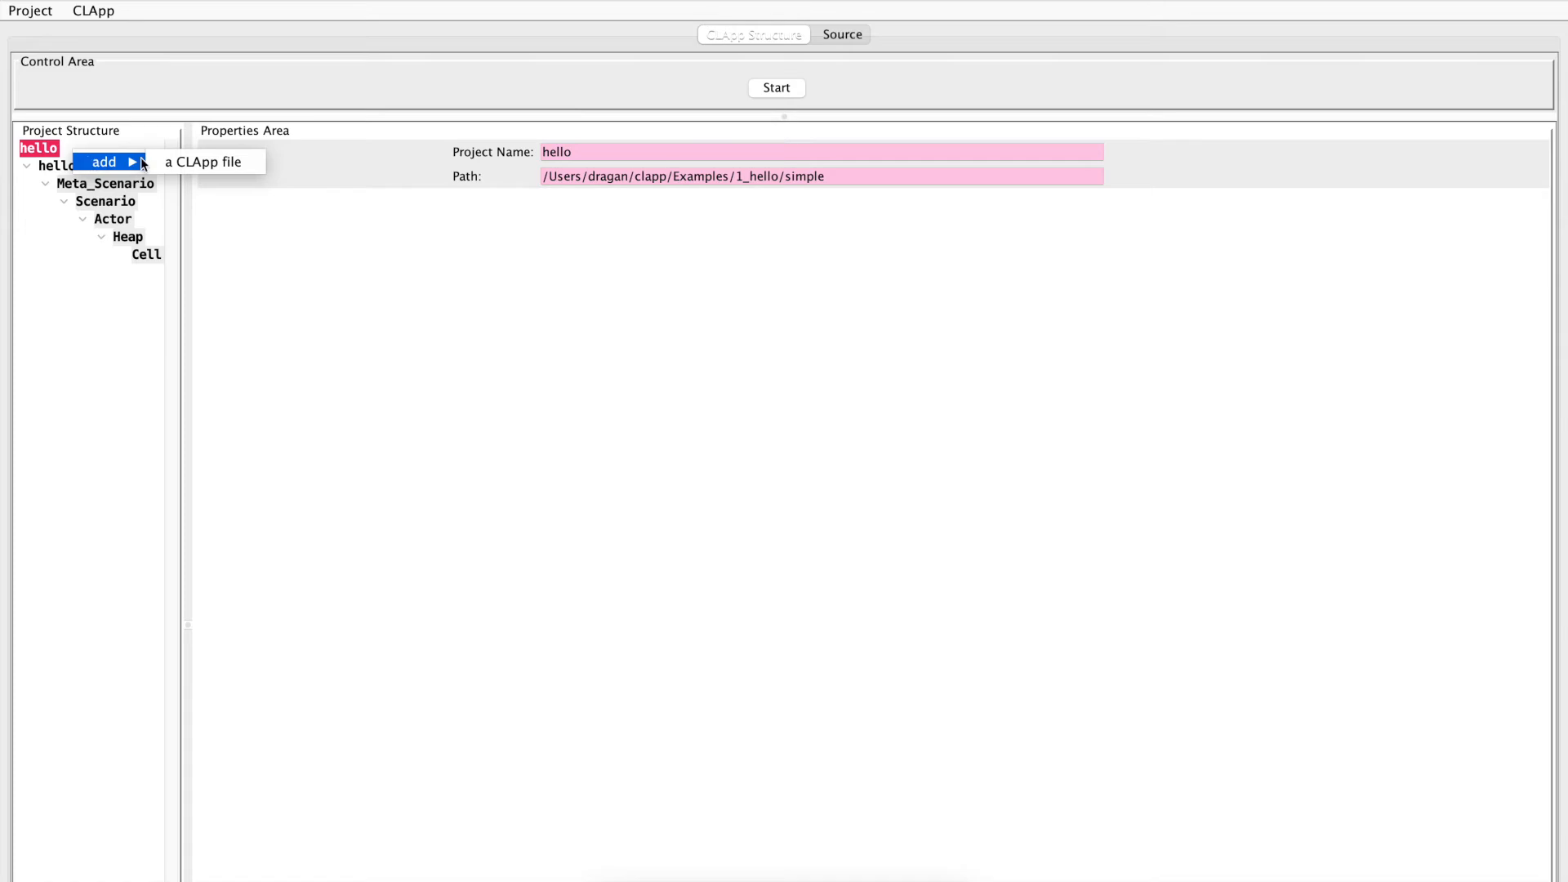
left_click(188, 162)
left_click_drag(585, 153, 535, 164)
type("lp")
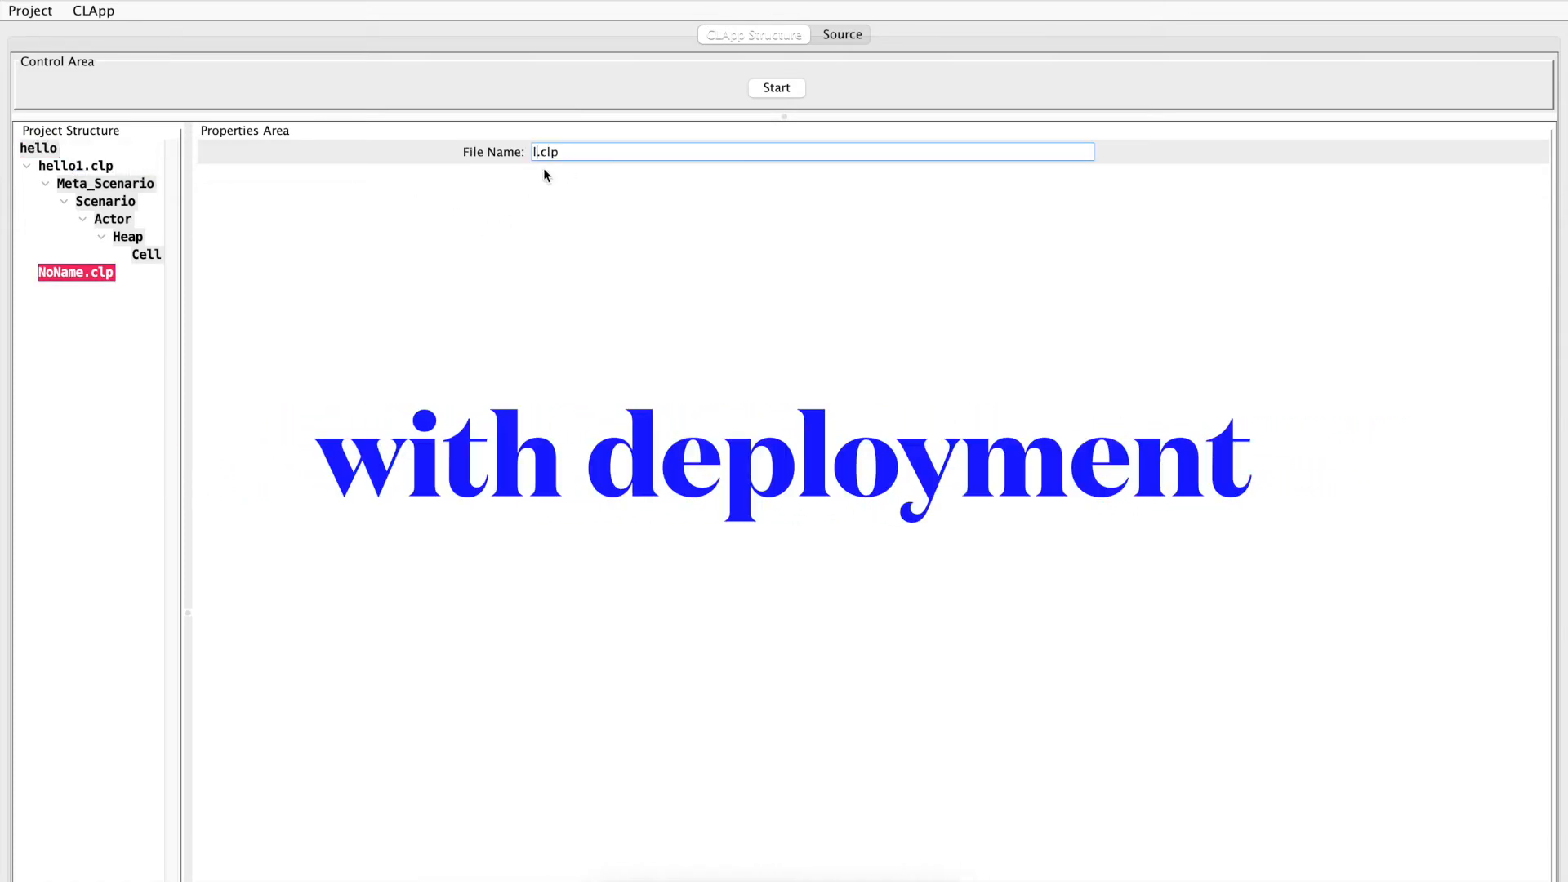
type("hello2")
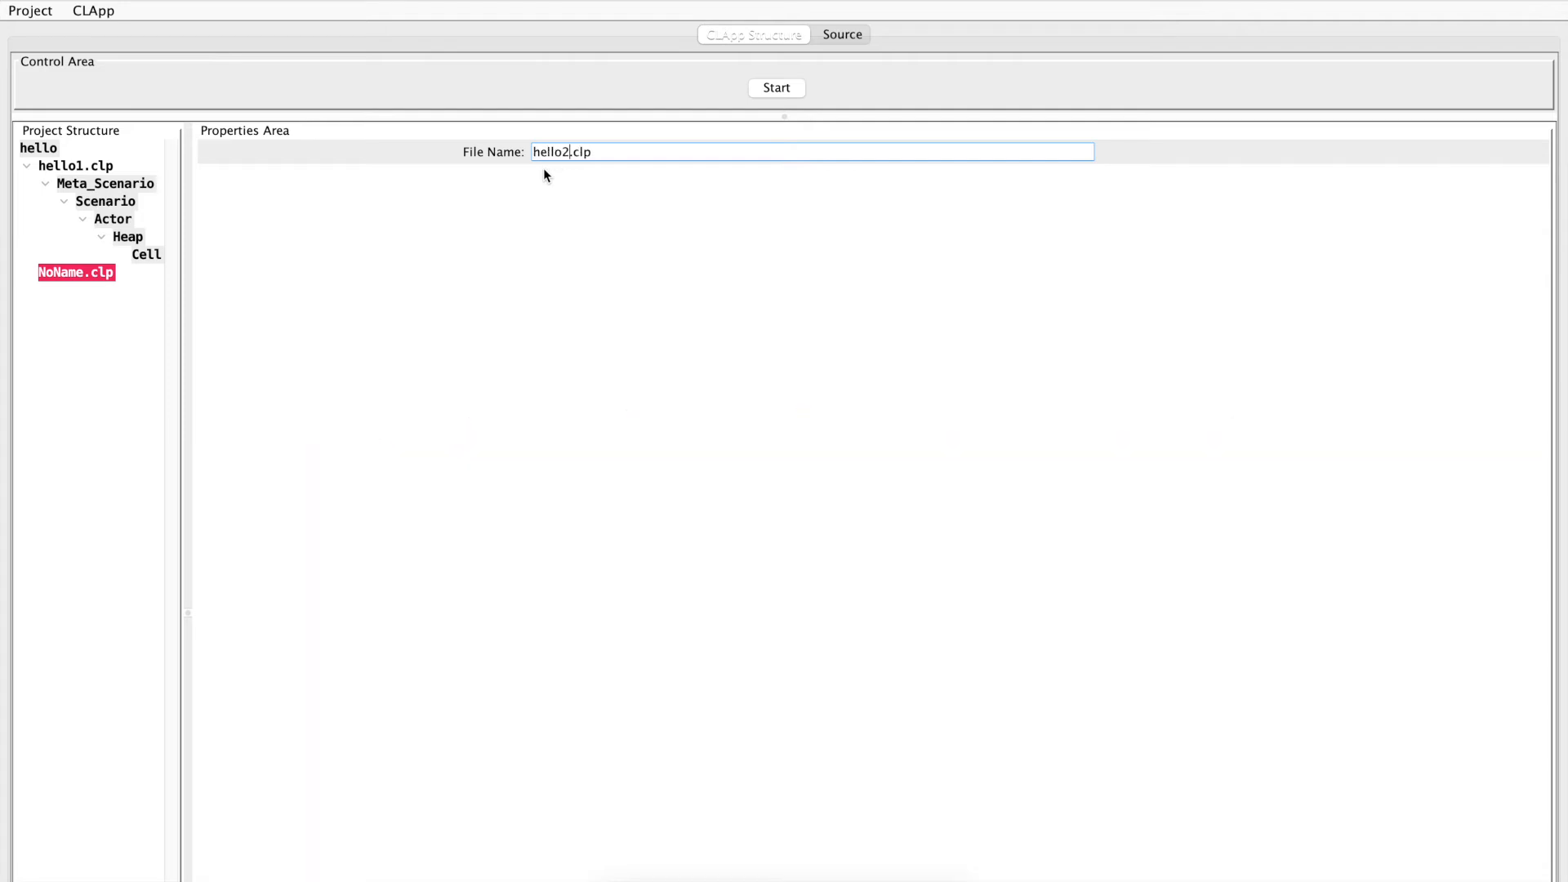
key("Tab")
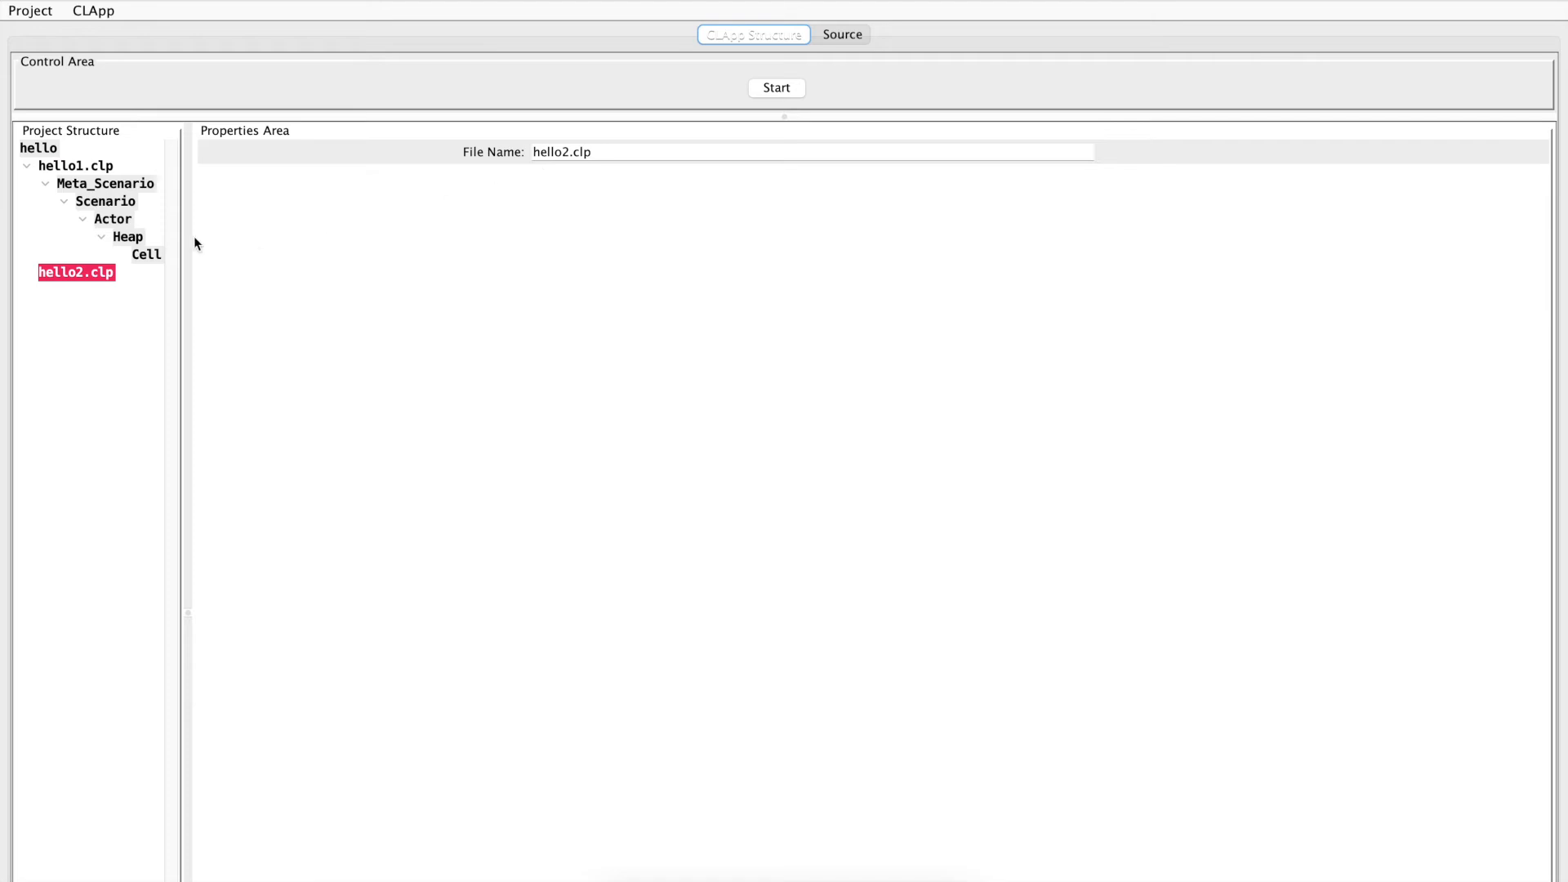
Move the Scenario node down out of Meta_Scenario within hello1.clp
left_click(88, 201)
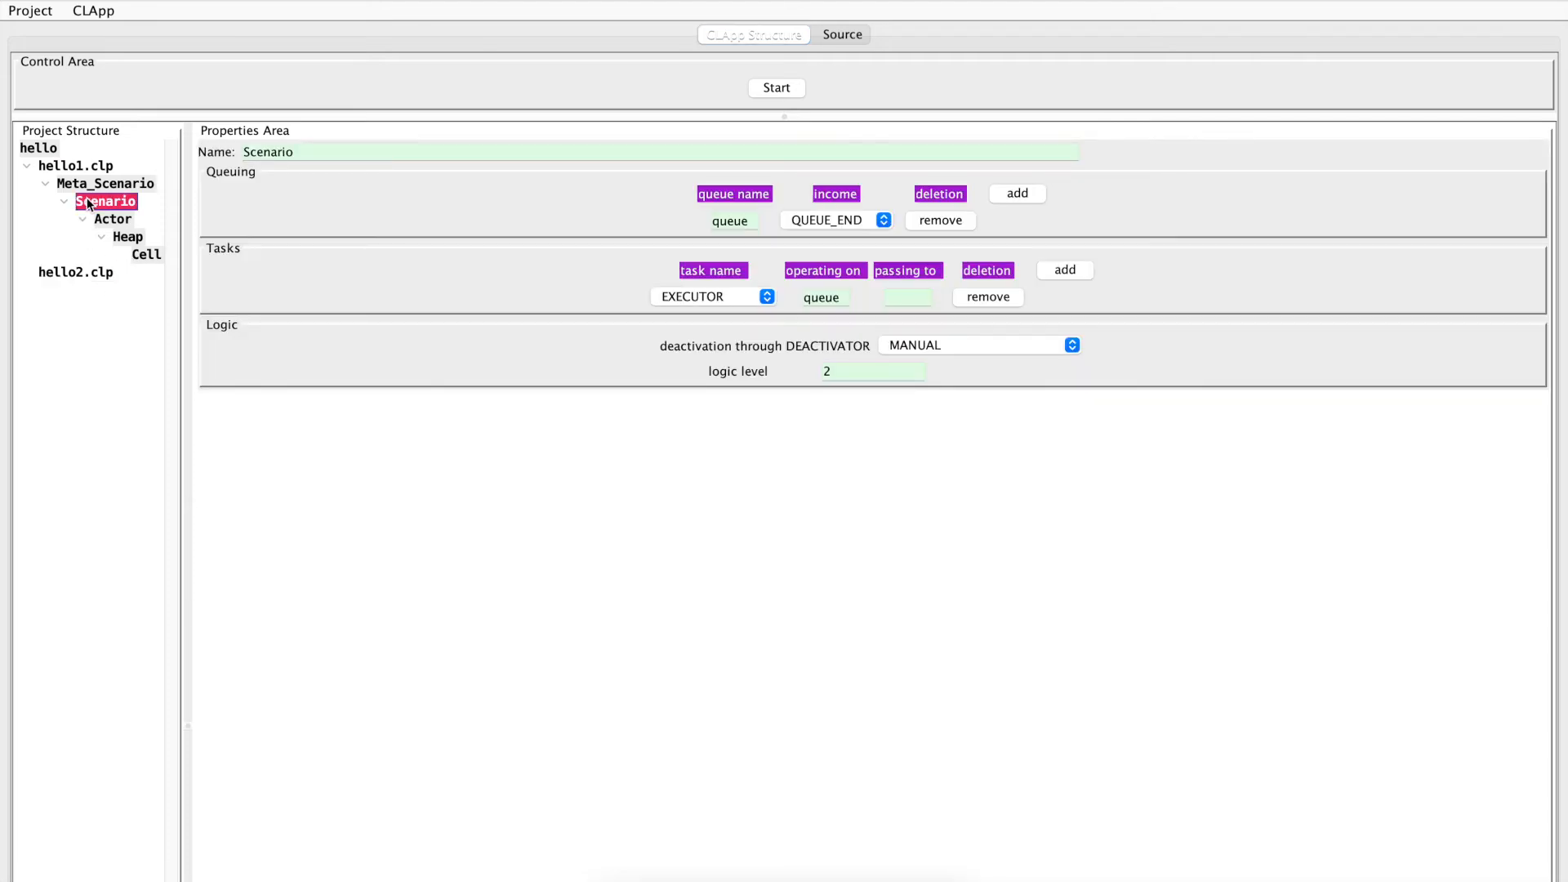
right_click(87, 201)
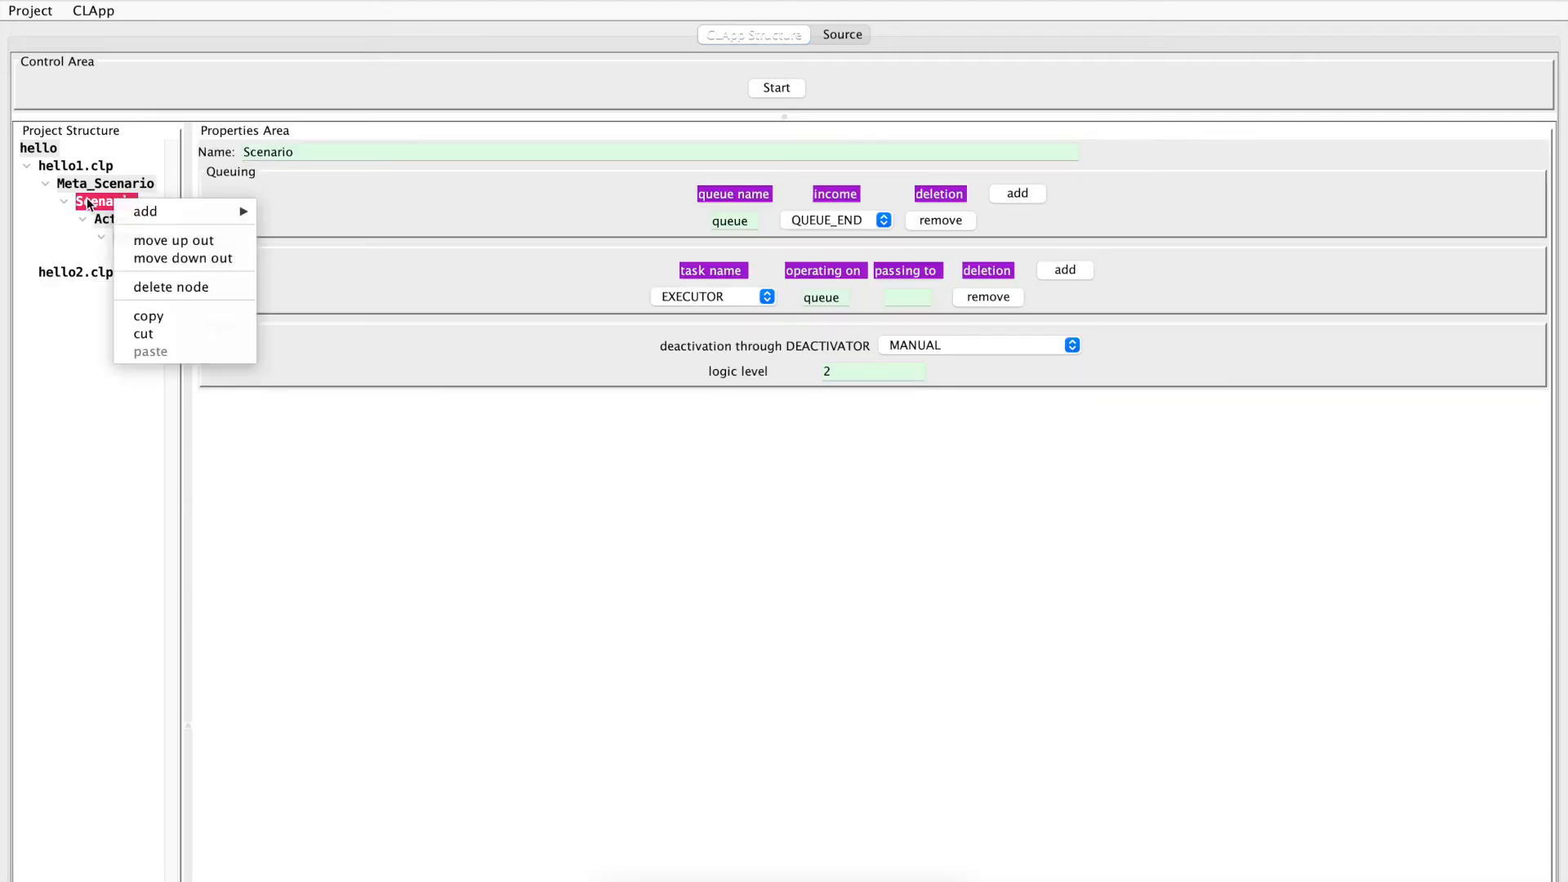
left_click(142, 258)
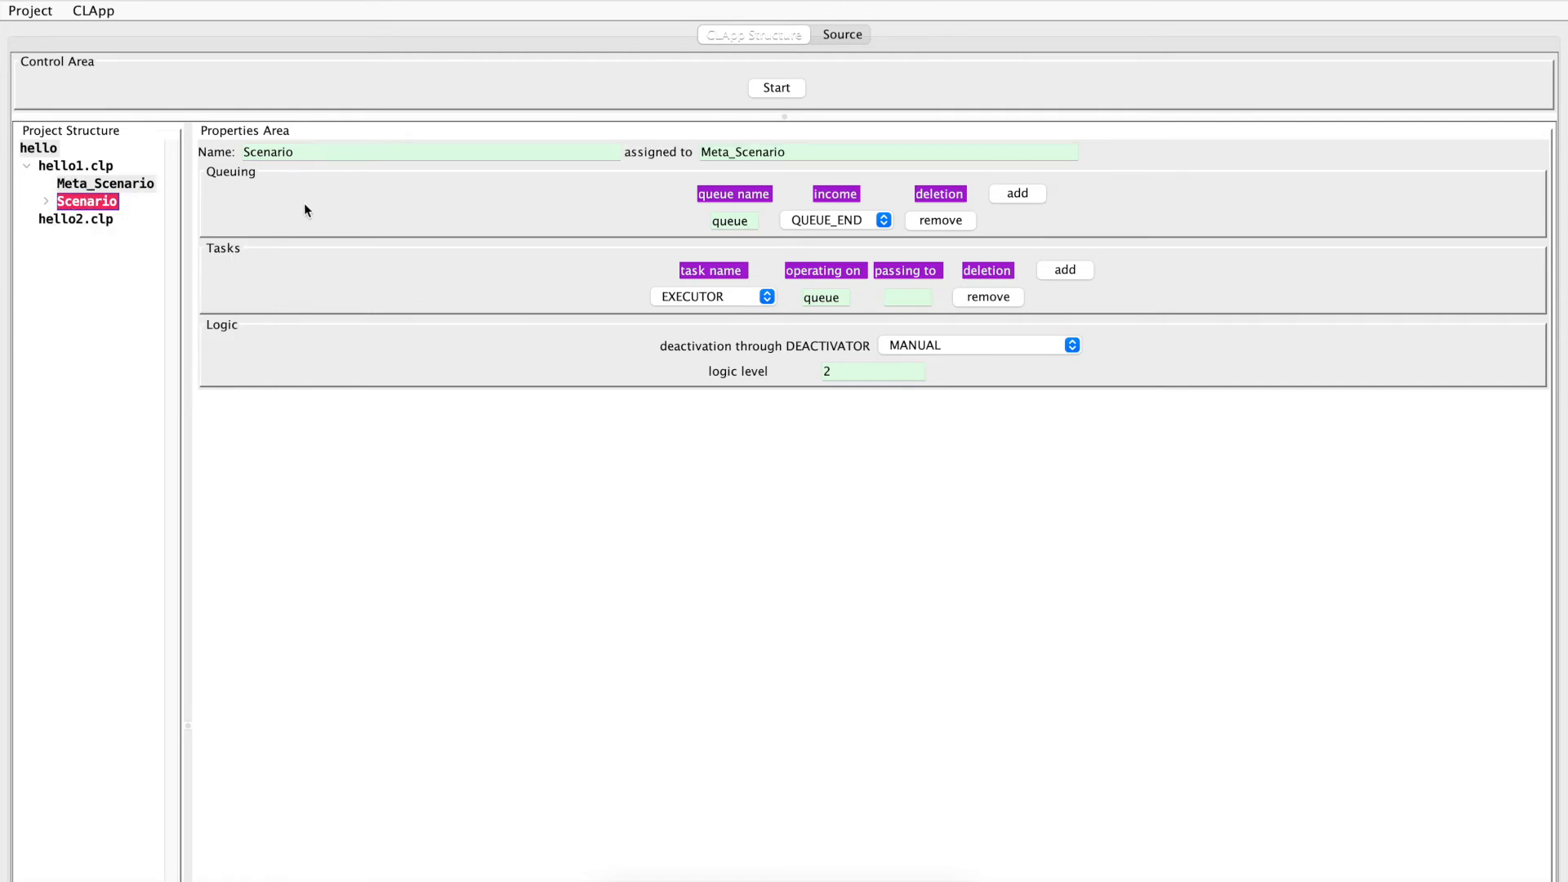
Examine the Scenario's name and assignment properties, and the Meta_Scenario and Scenario blocks in the hello1.clp source, including the assignTo clause
double_click(335, 161)
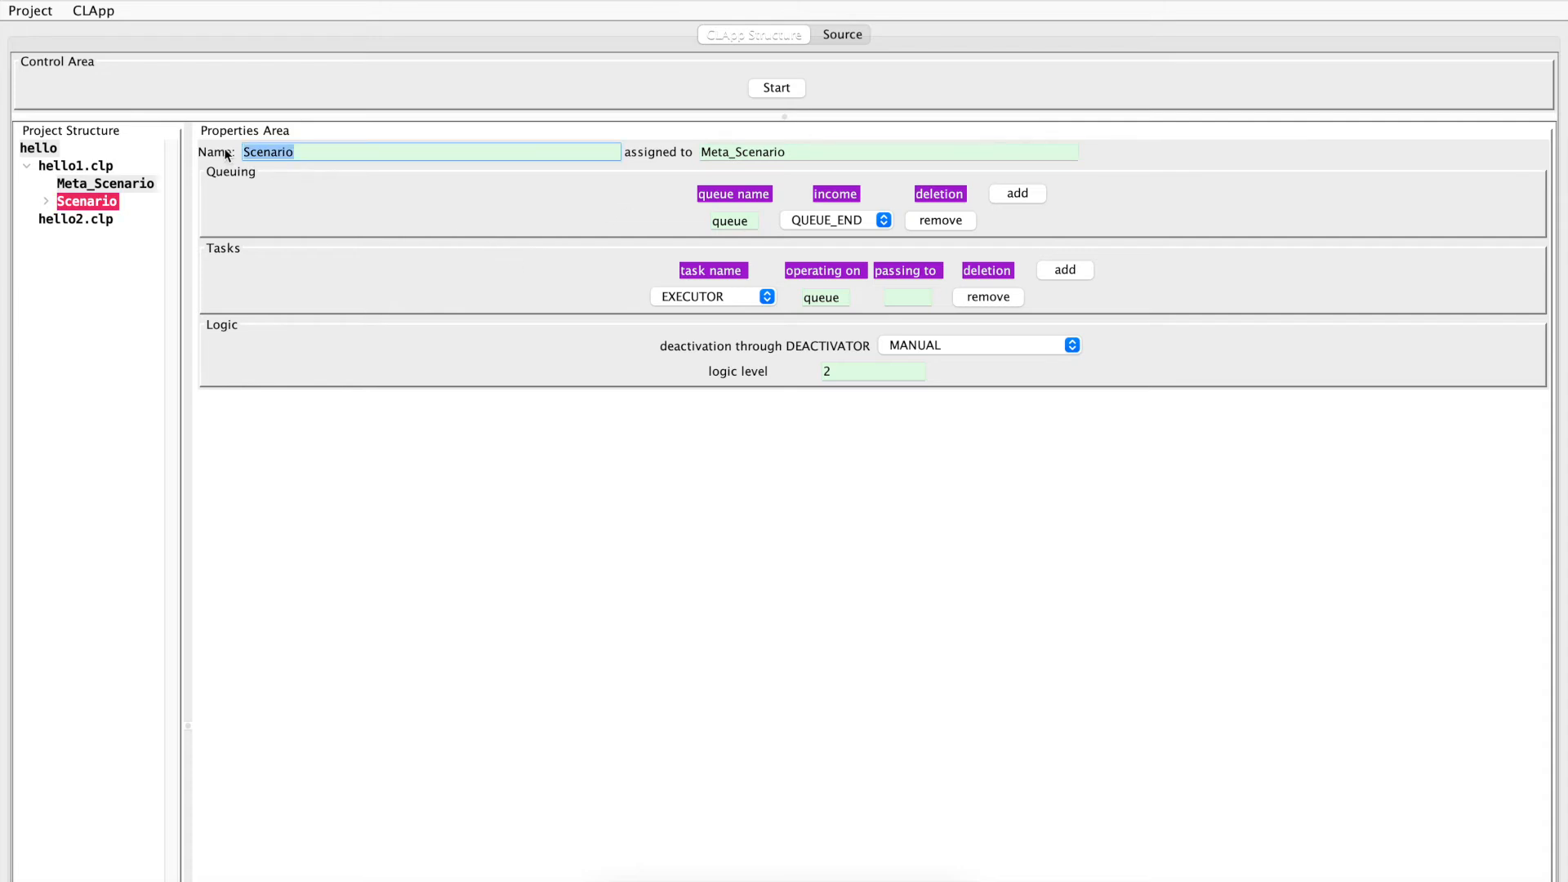
left_click_drag(779, 145, 699, 152)
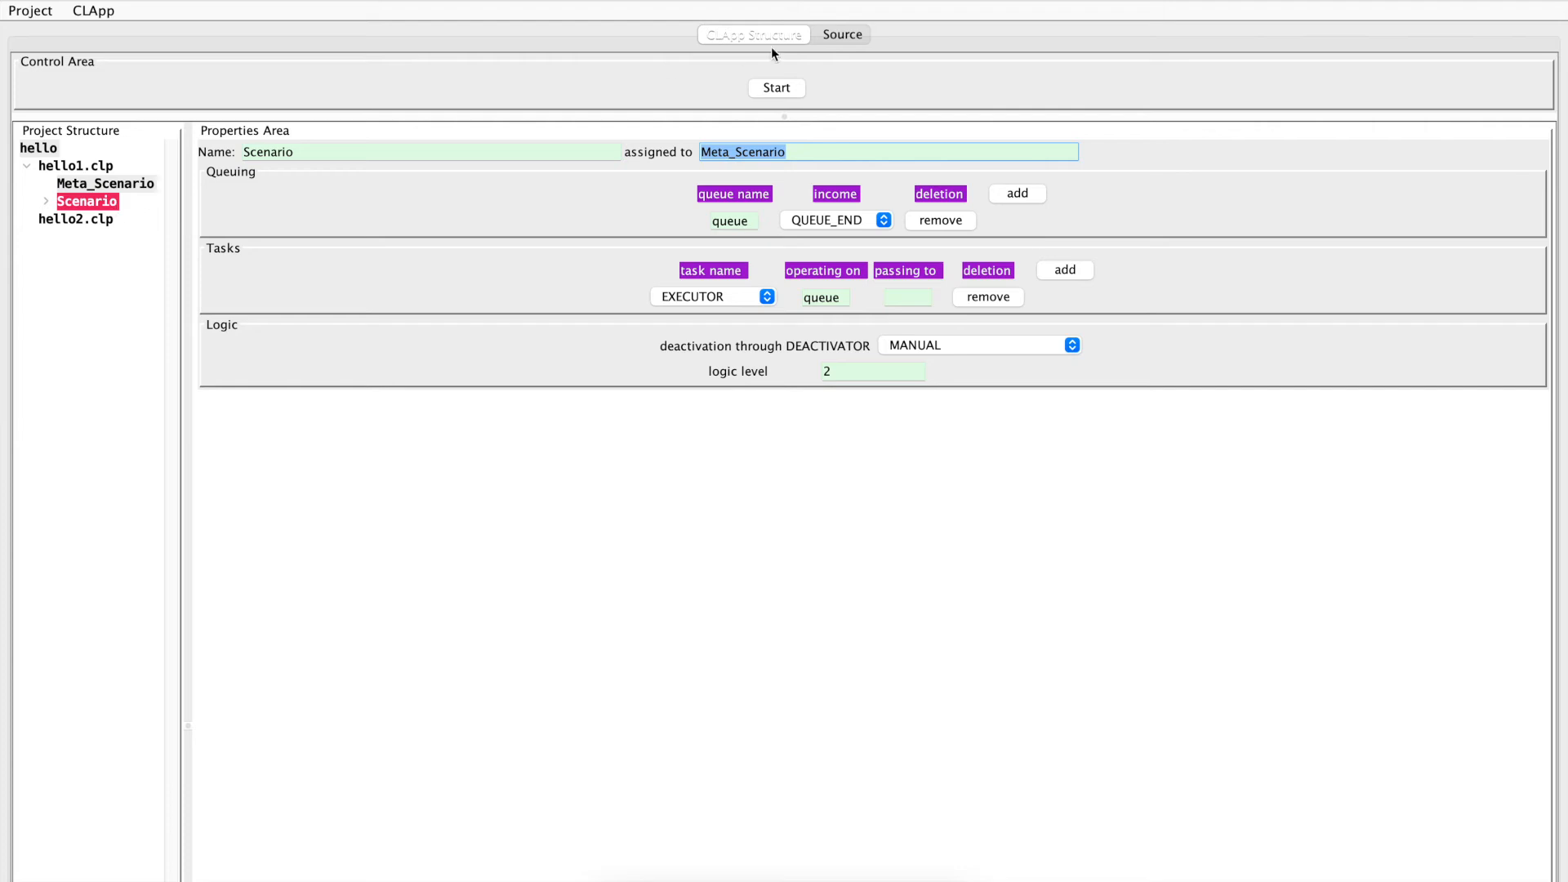
left_click(846, 43)
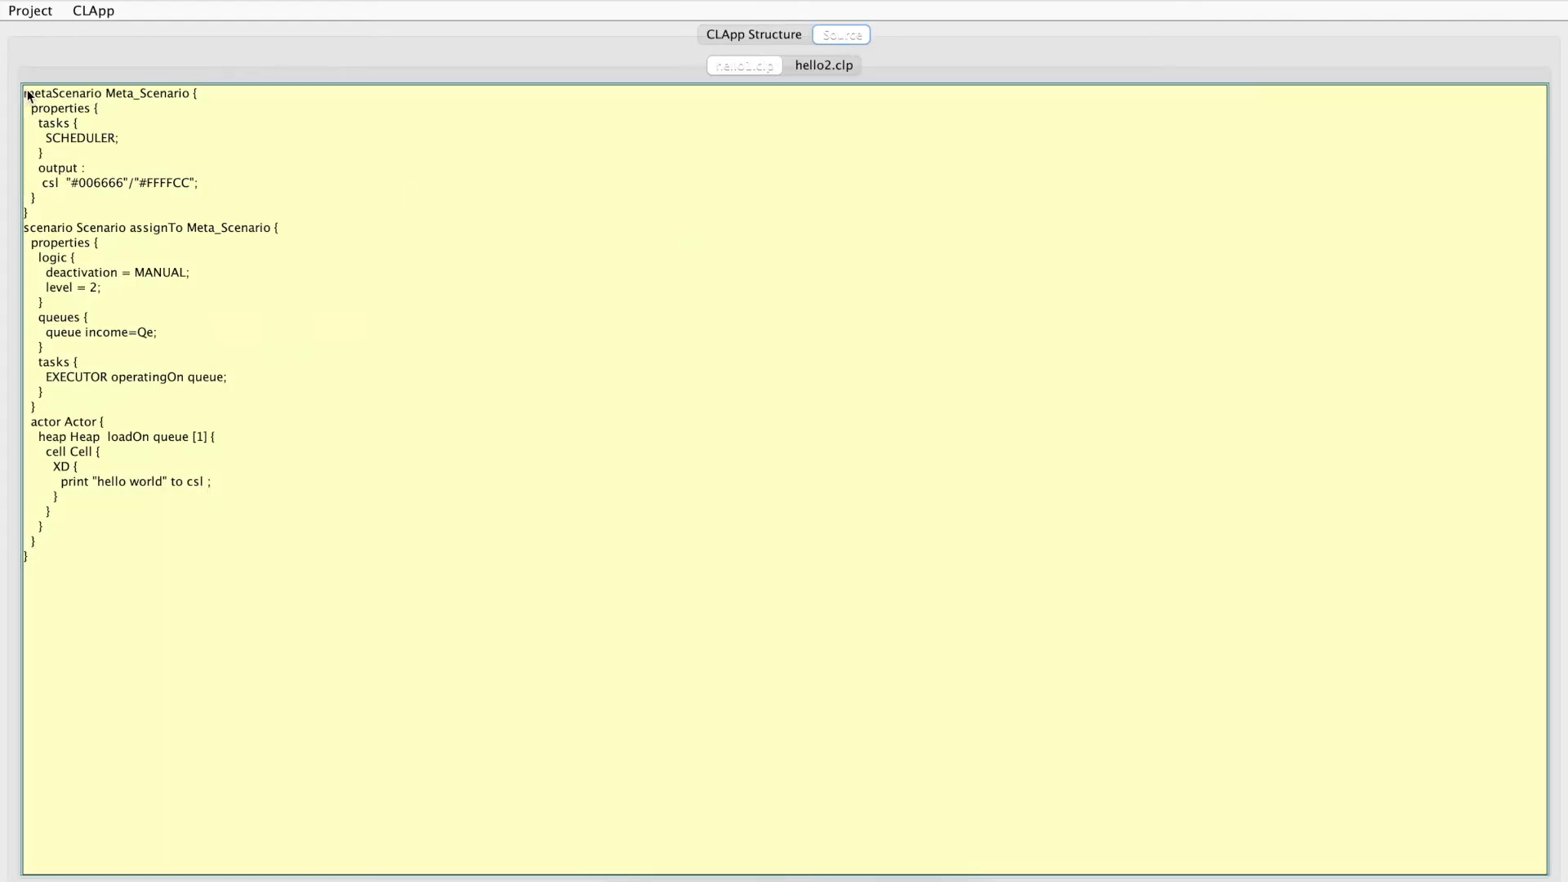
left_click_drag(27, 95, 62, 198)
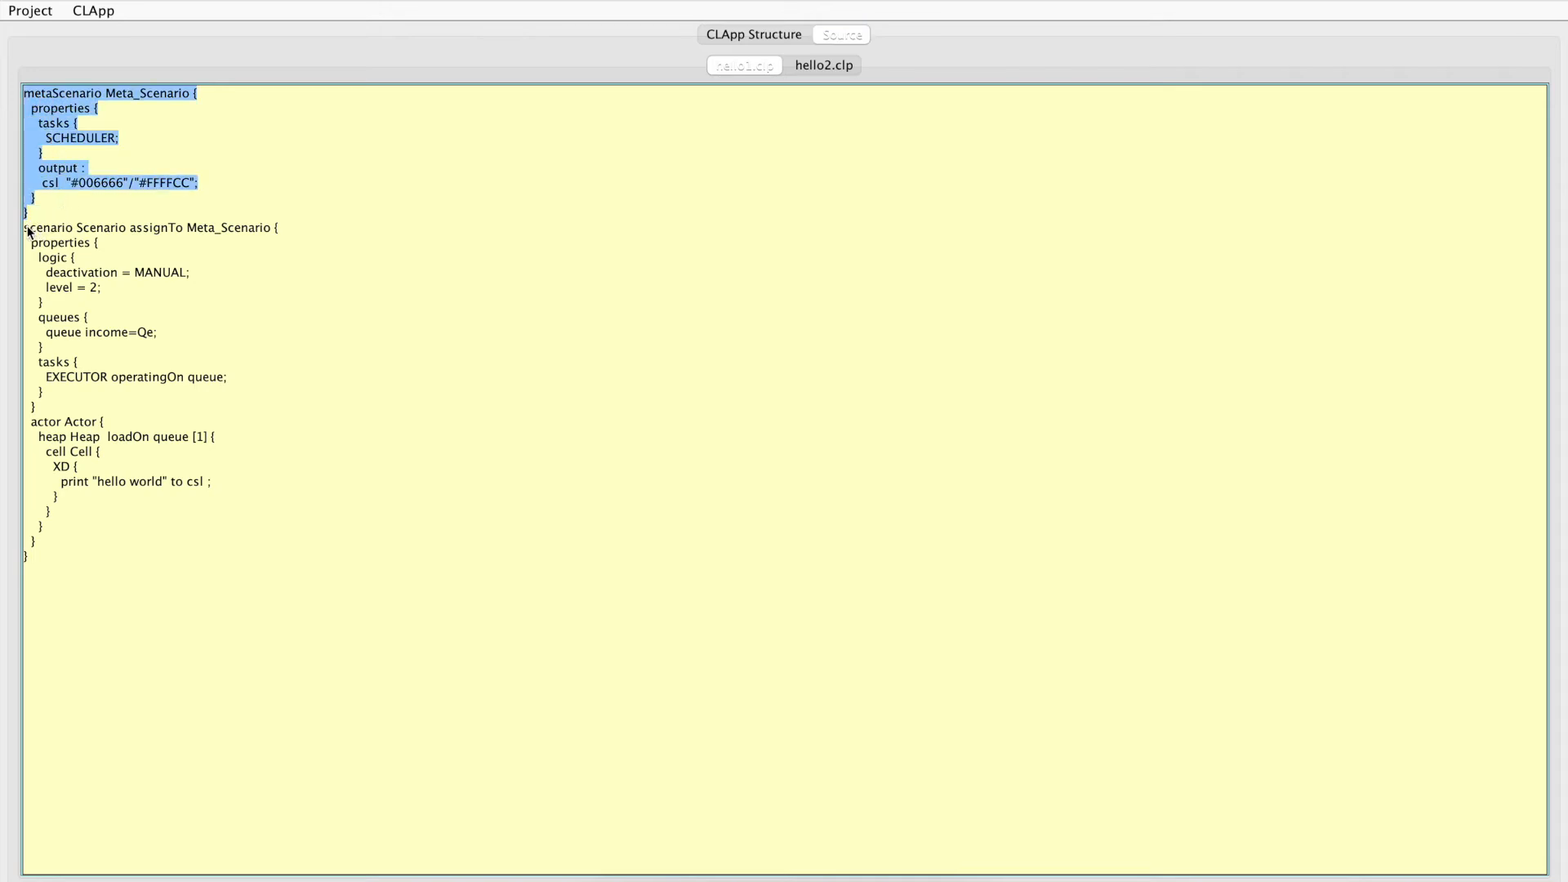
left_click_drag(25, 225, 115, 549)
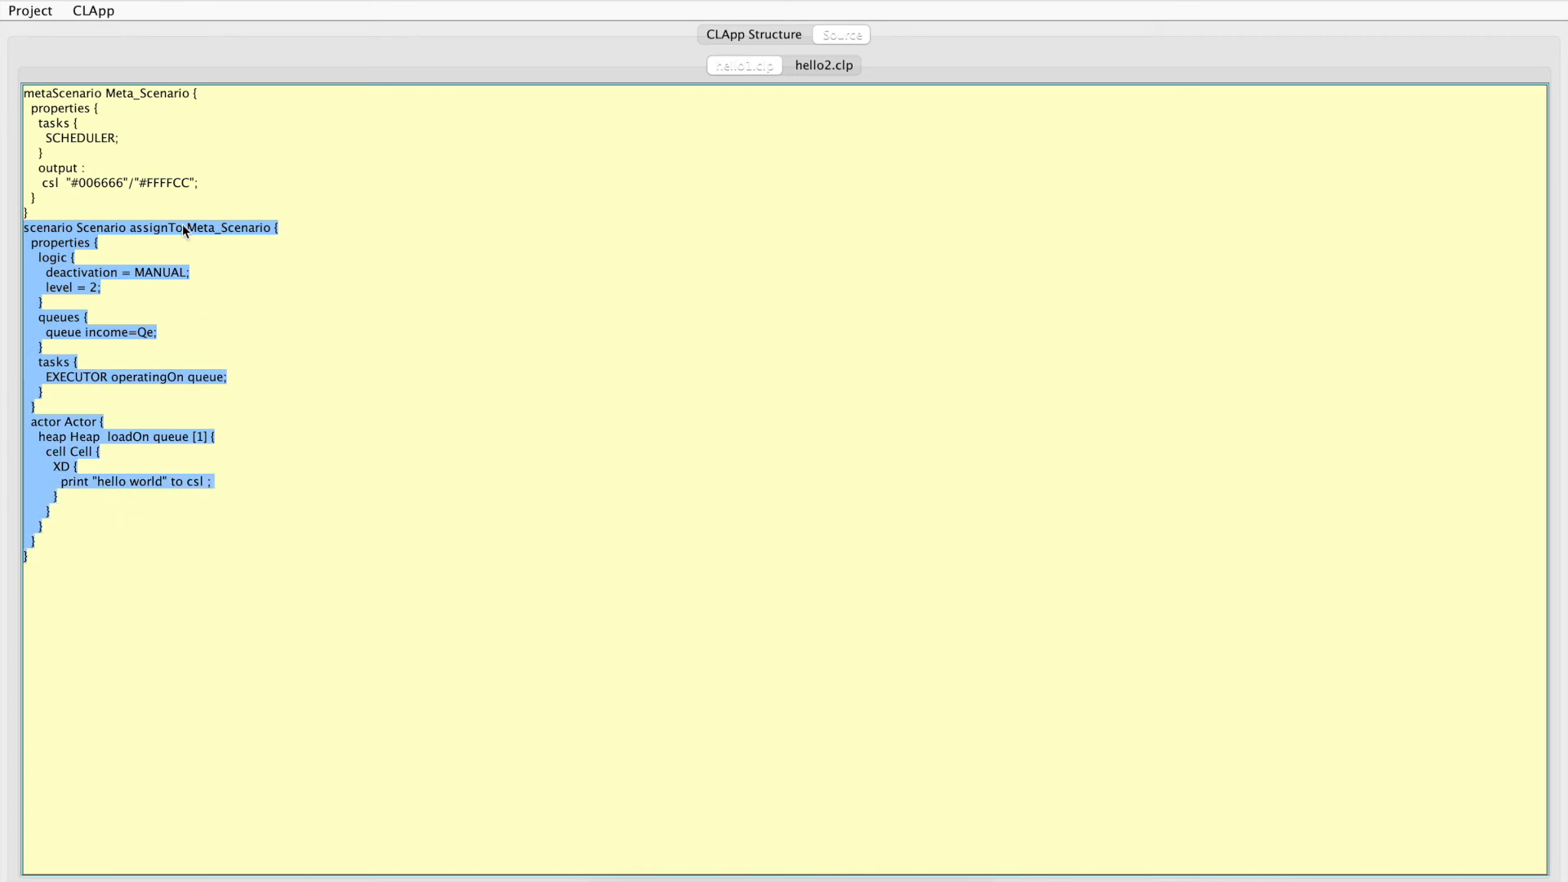
left_click(132, 222)
left_click_drag(132, 222, 265, 234)
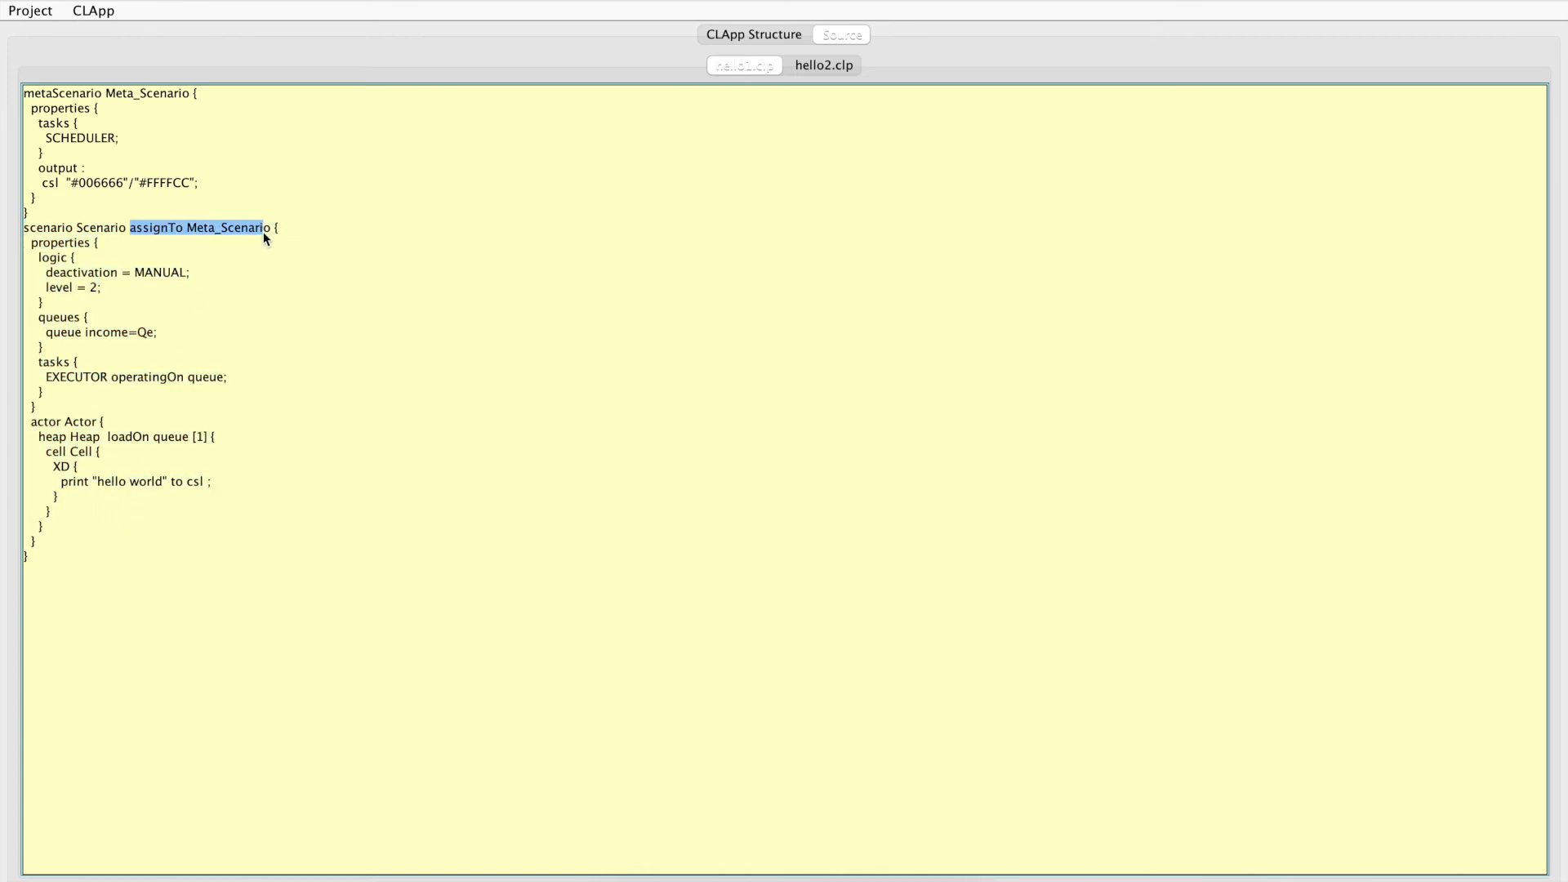
Cut the Scenario node from hello1.clp and paste it into hello2.clp
left_click(752, 33)
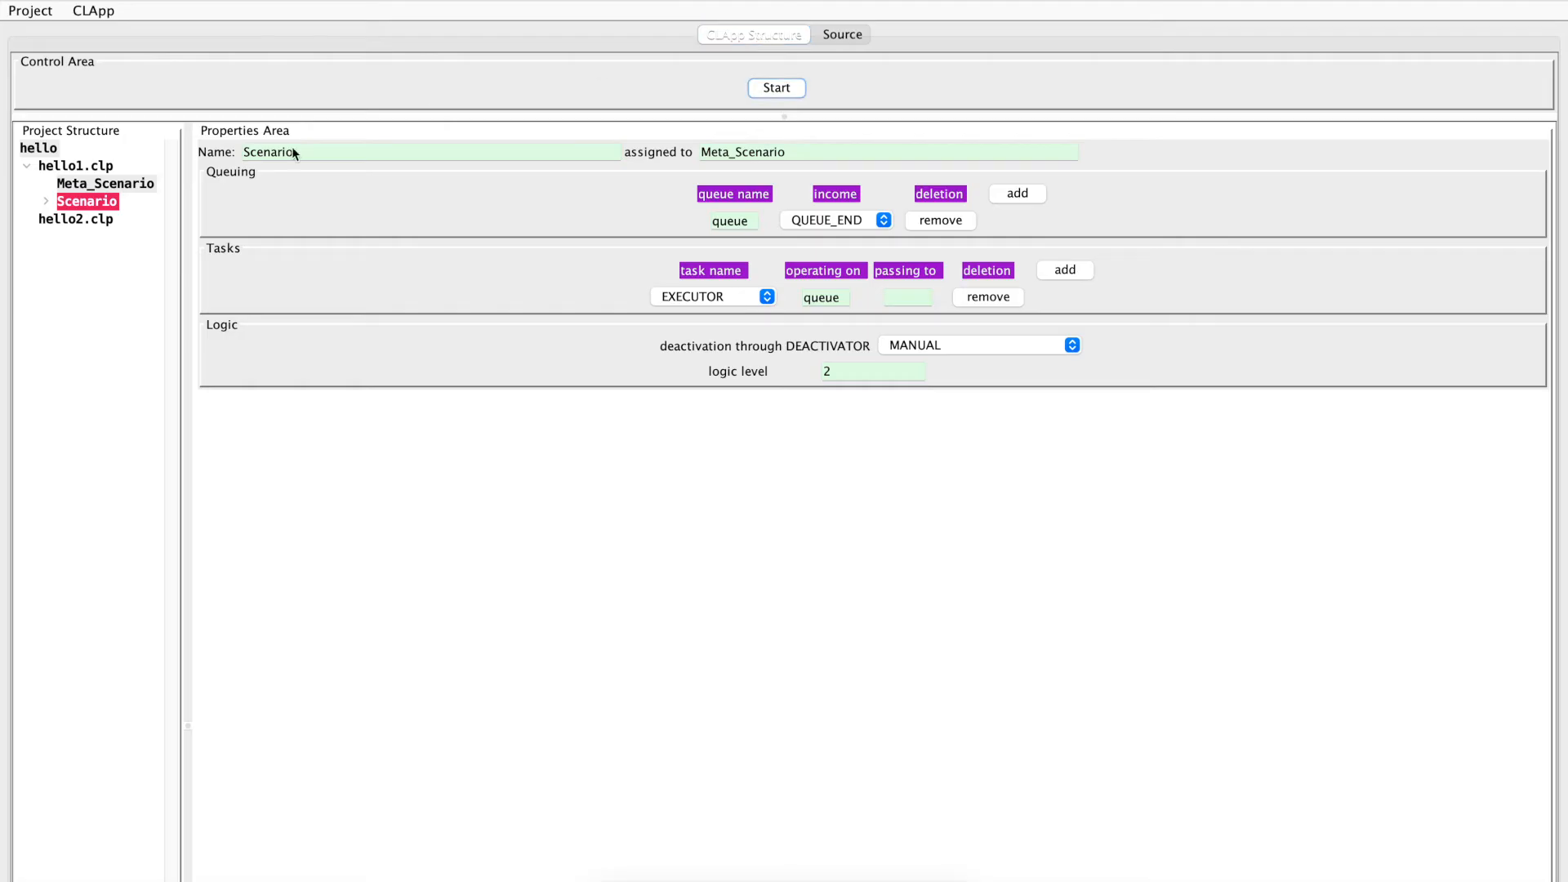
right_click(85, 199)
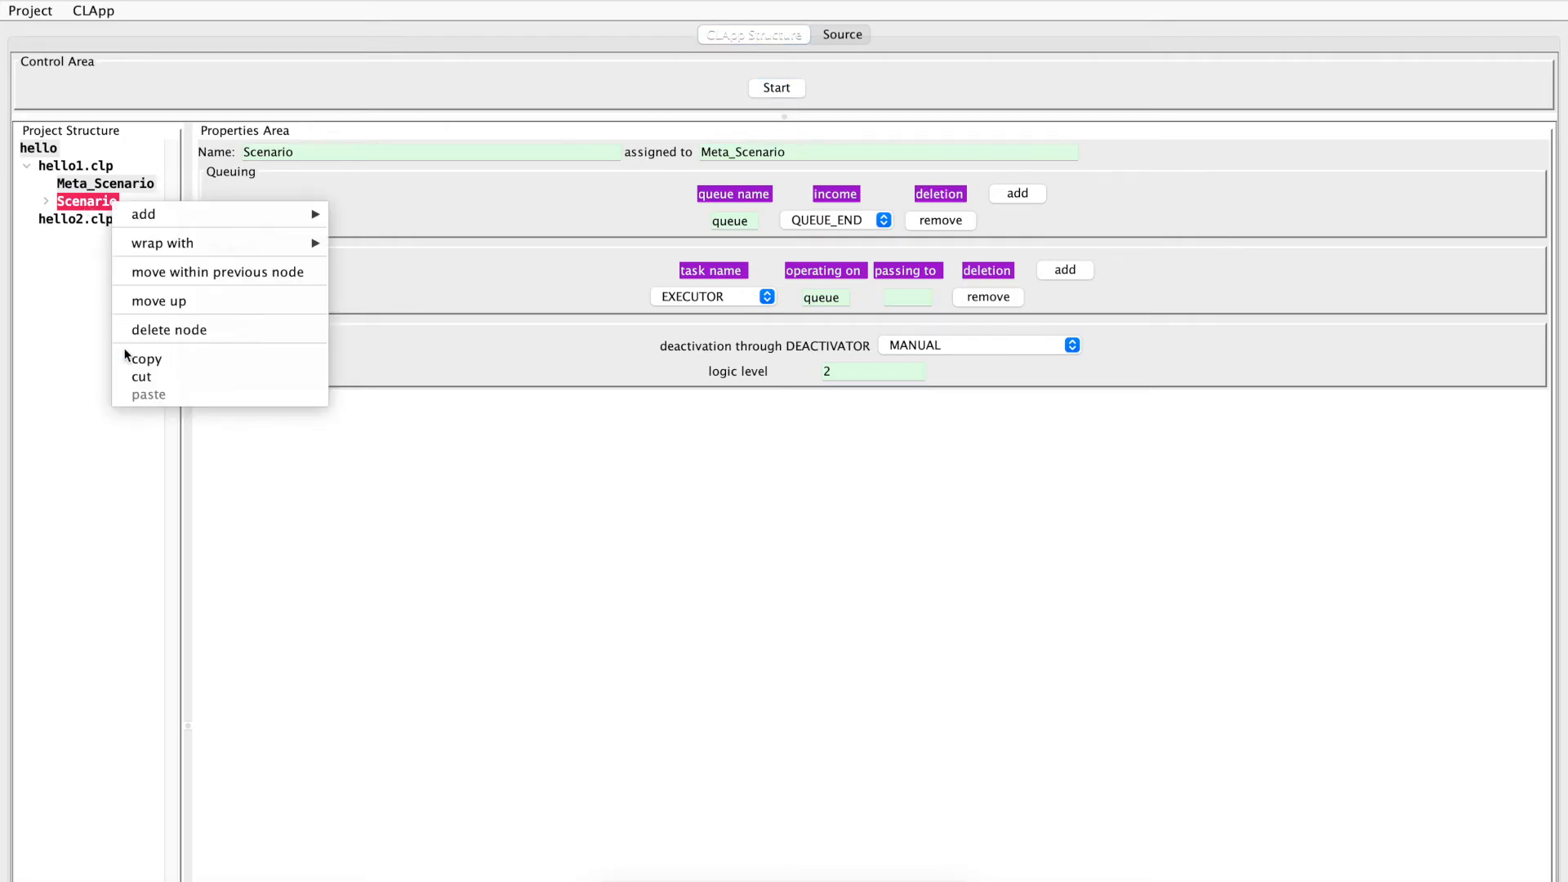
left_click(138, 377)
left_click(80, 224)
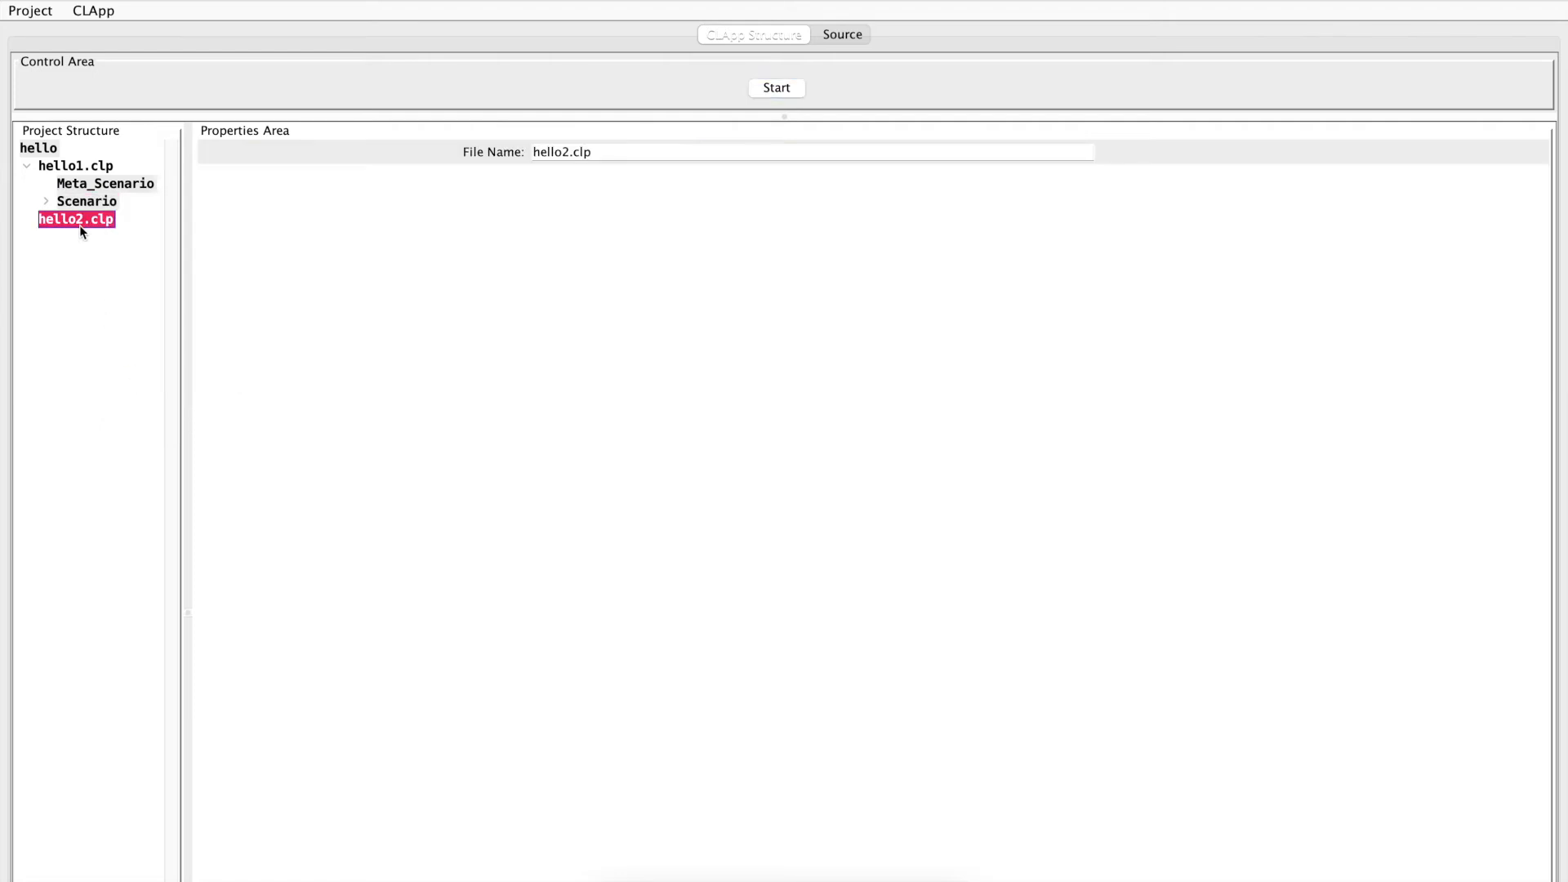
right_click(80, 223)
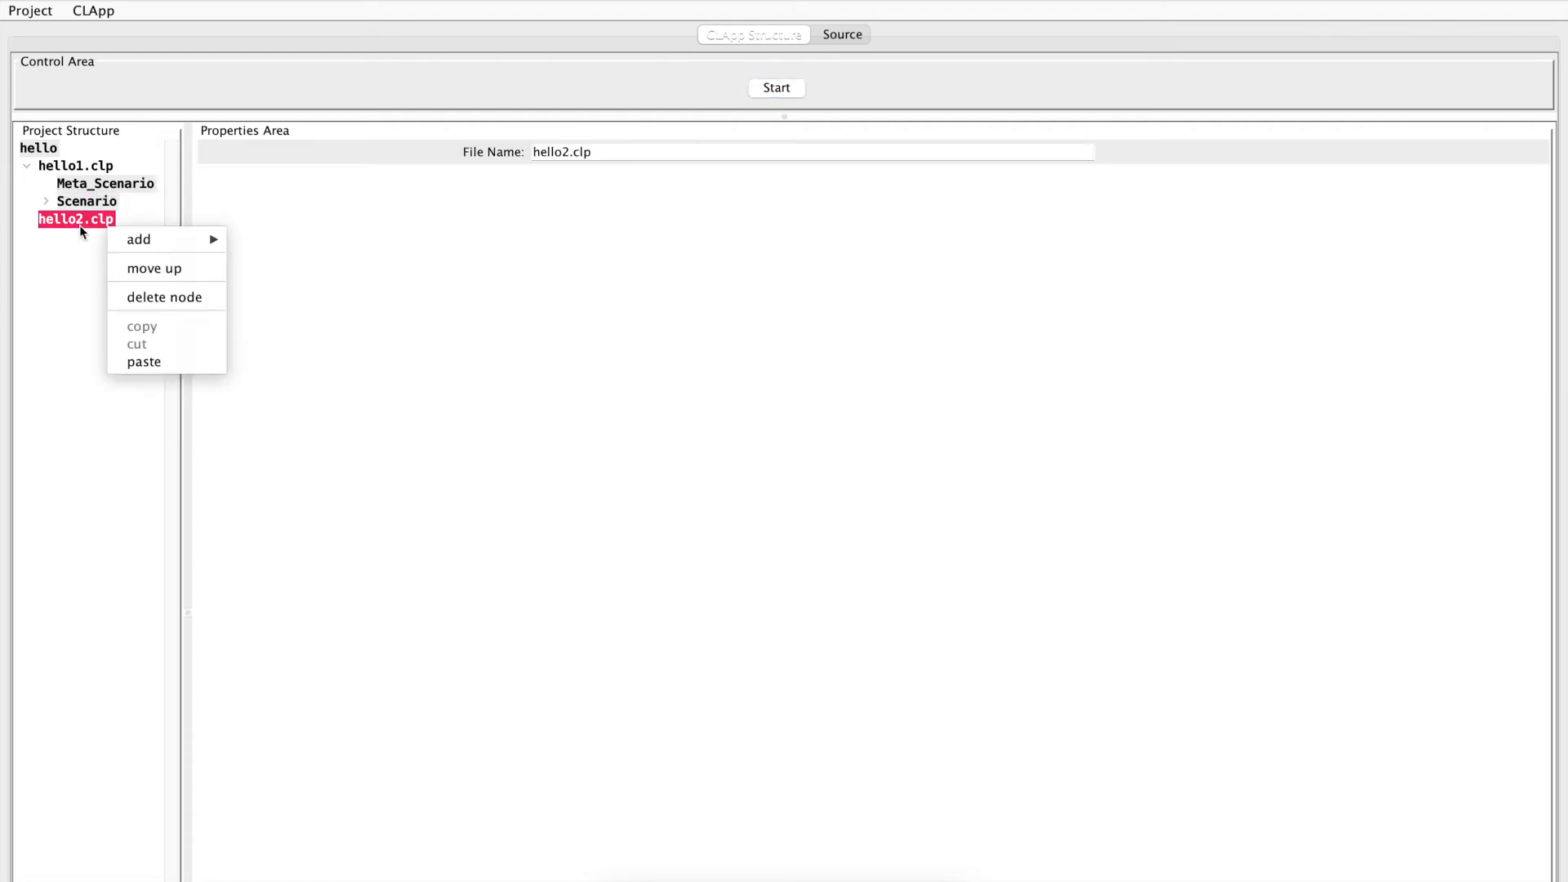
left_click(142, 369)
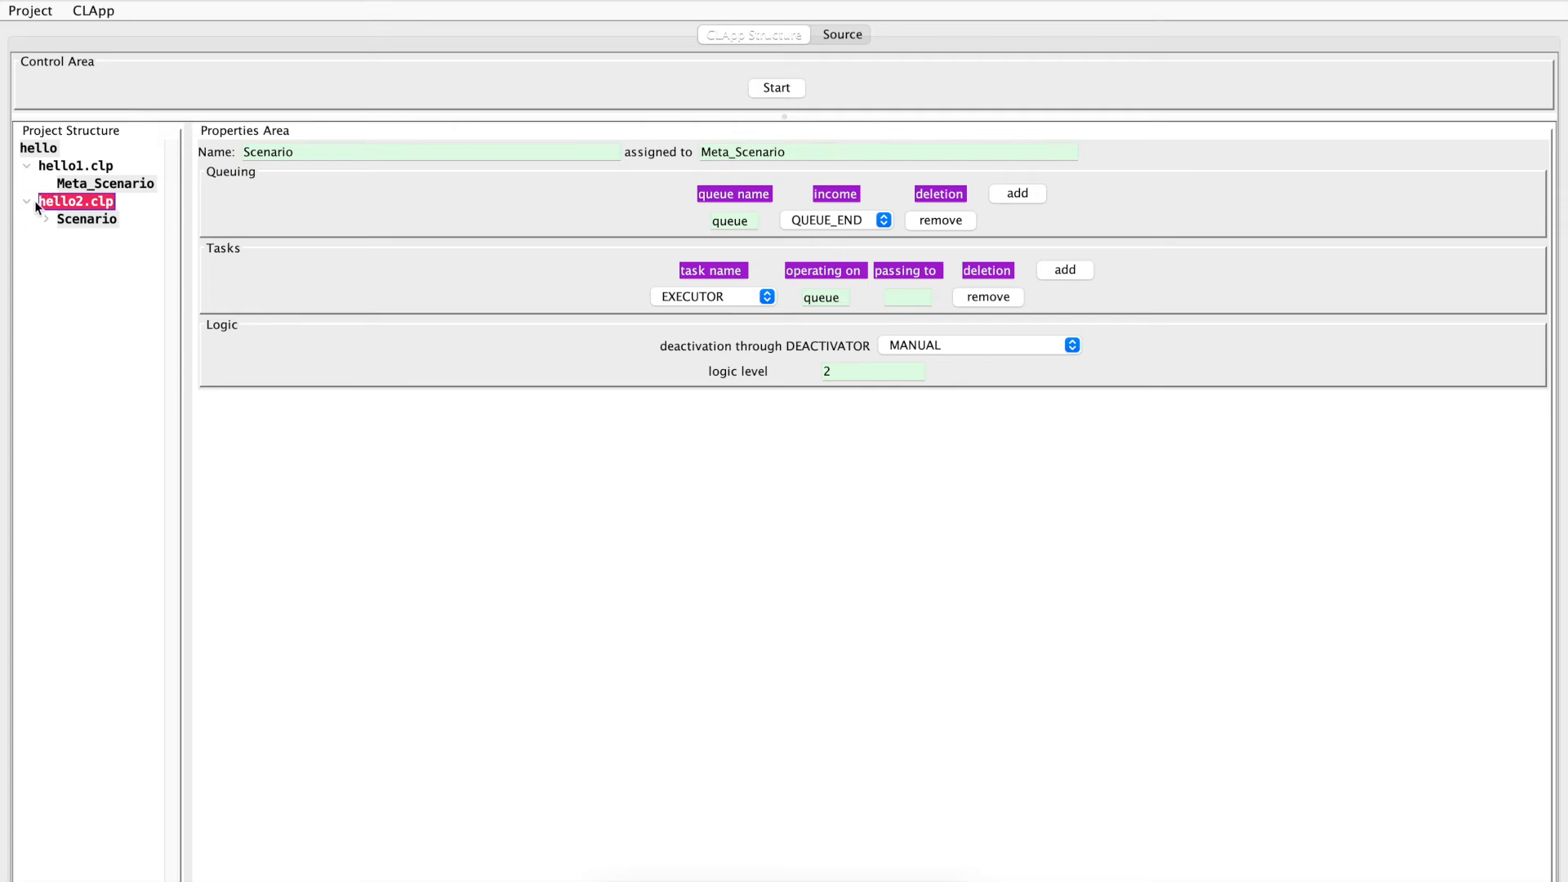
Review the source of hello1.clp and hello2.clp, and test the split project with a short run
left_click(843, 35)
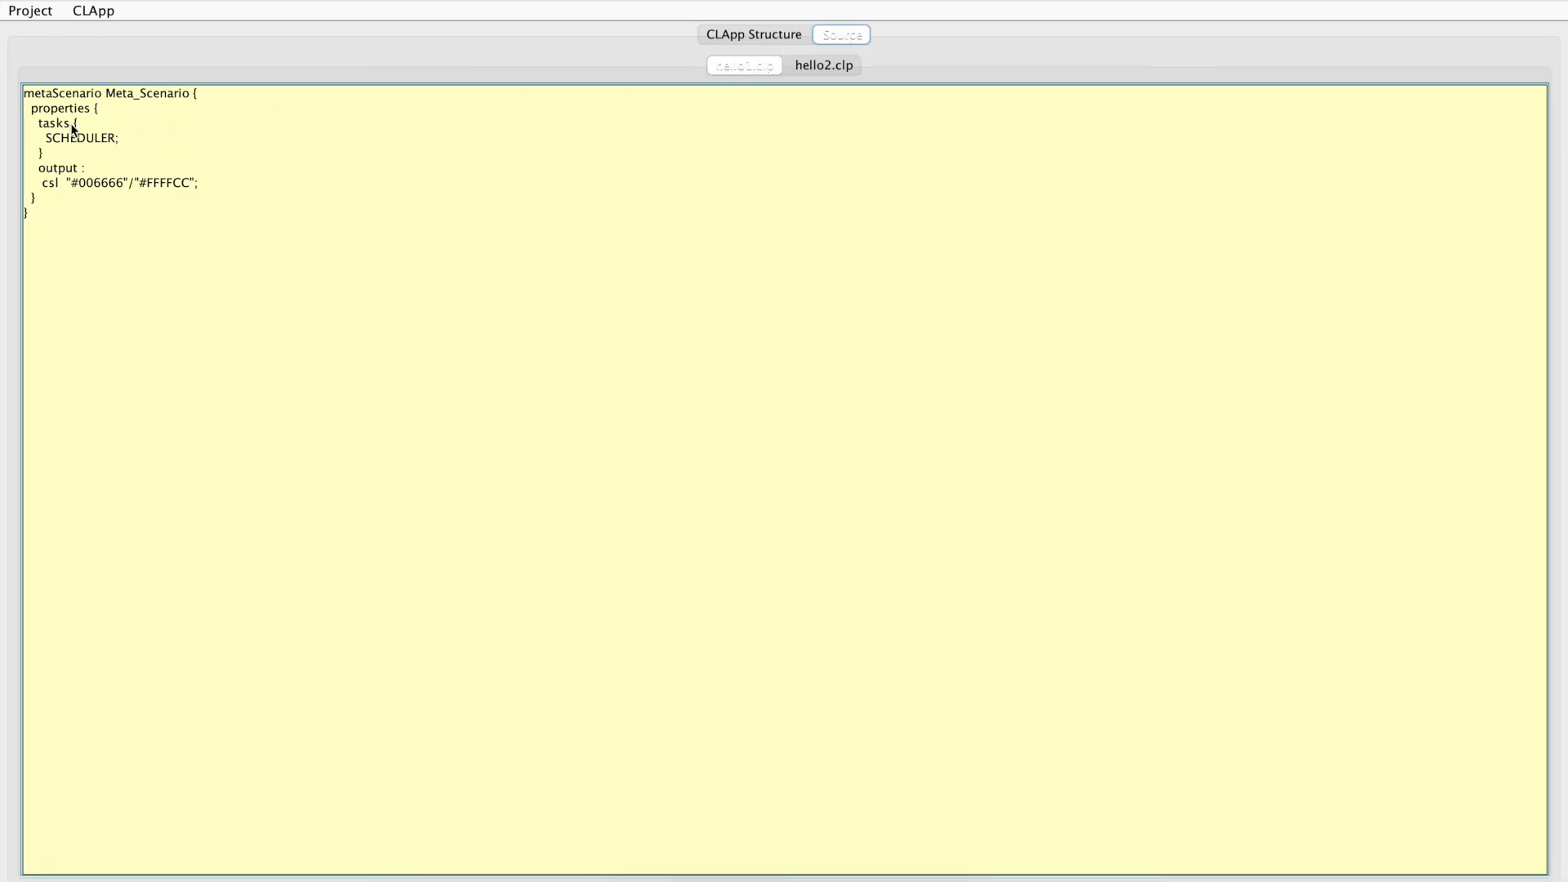
left_click(814, 63)
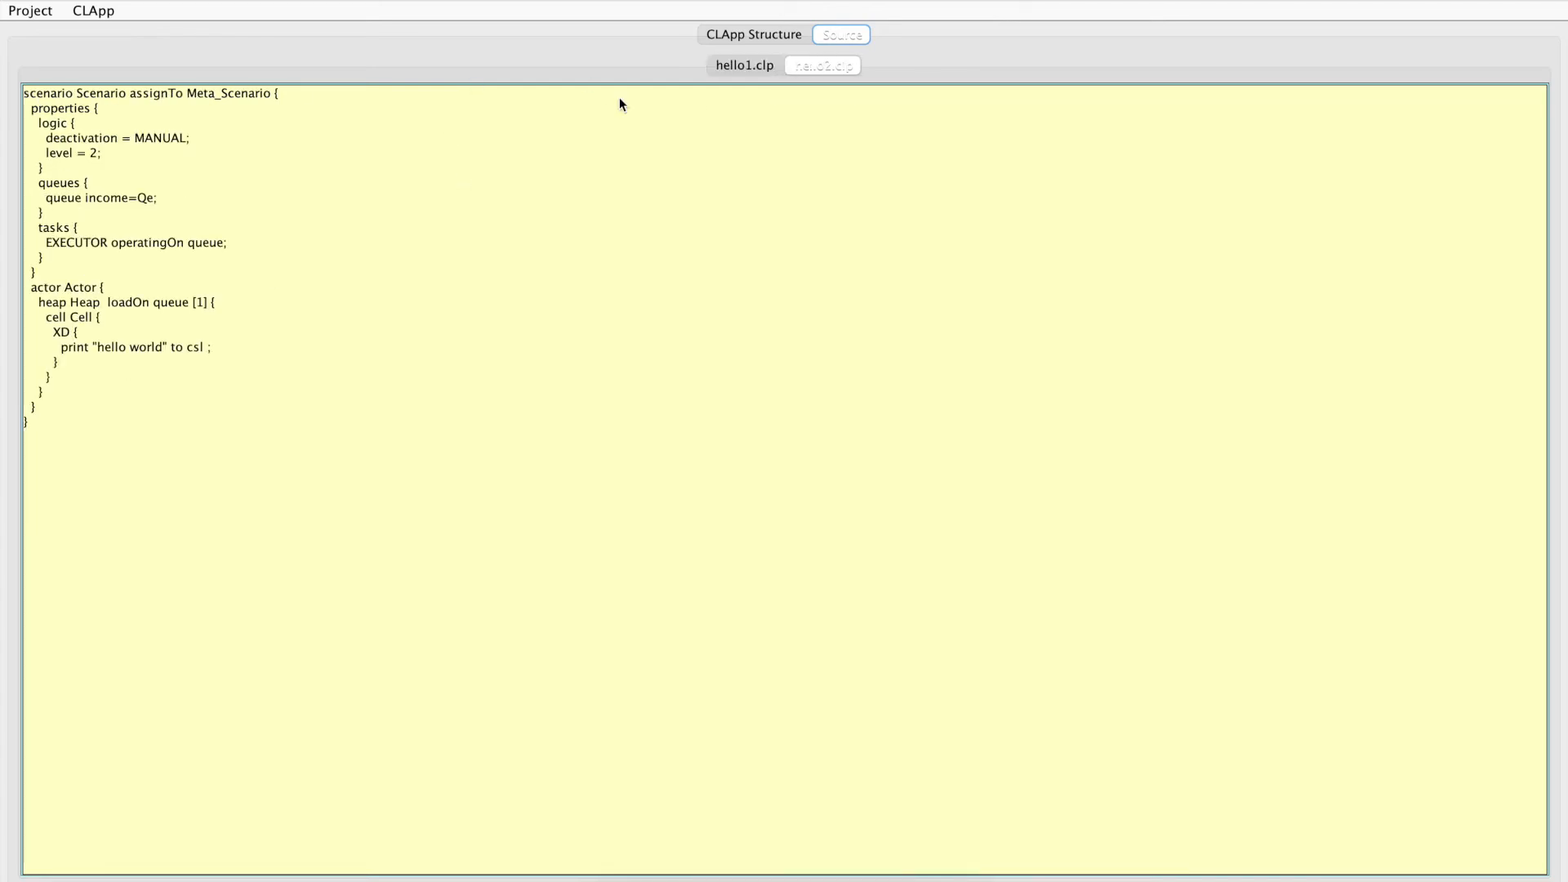
left_click(780, 35)
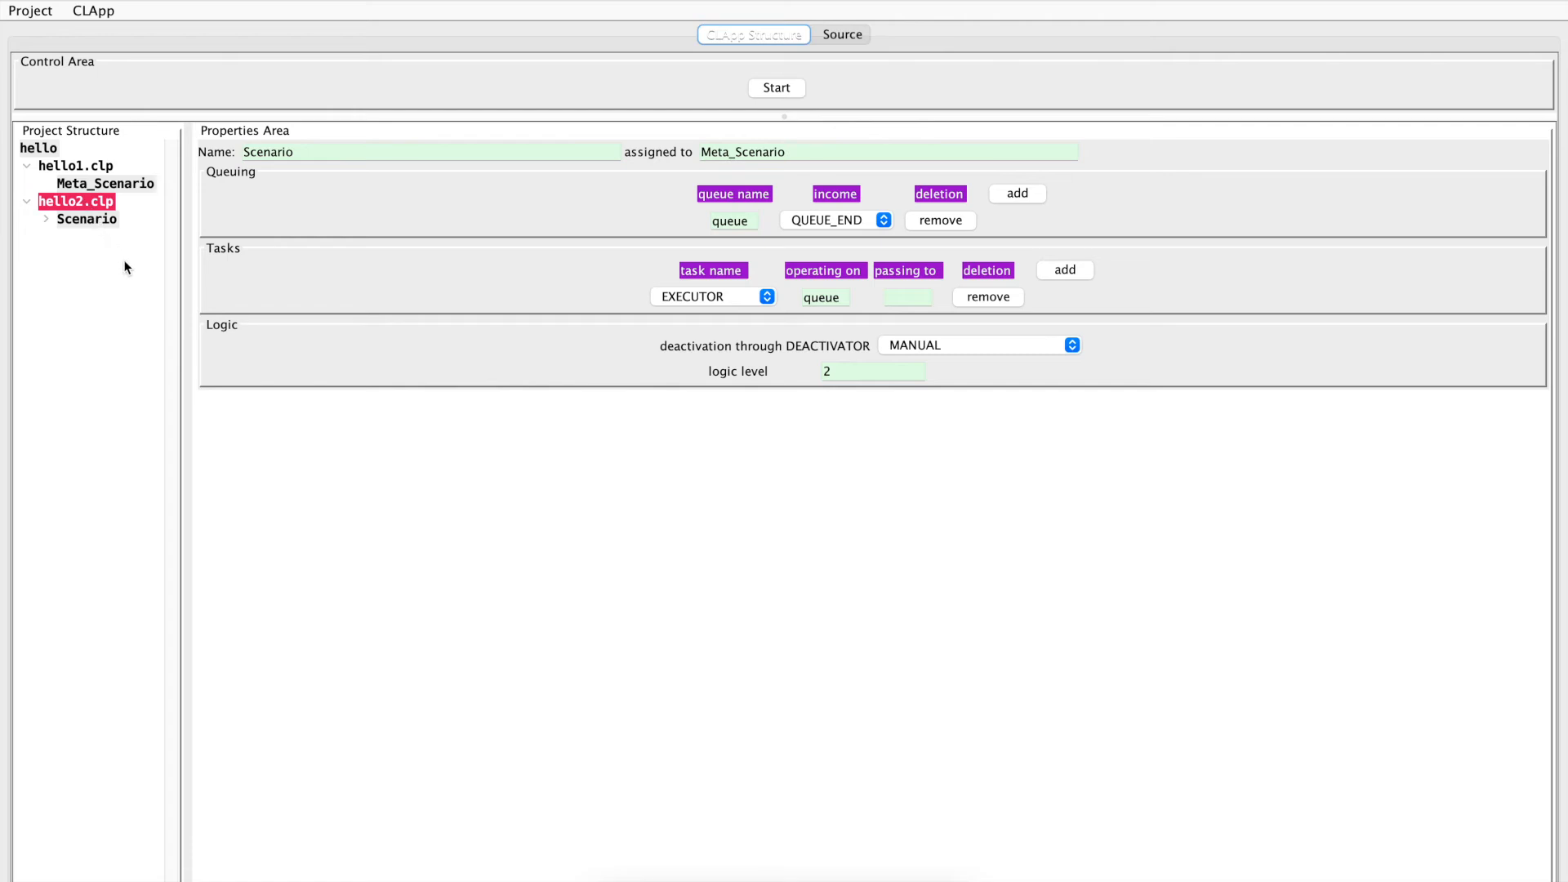
left_click(776, 87)
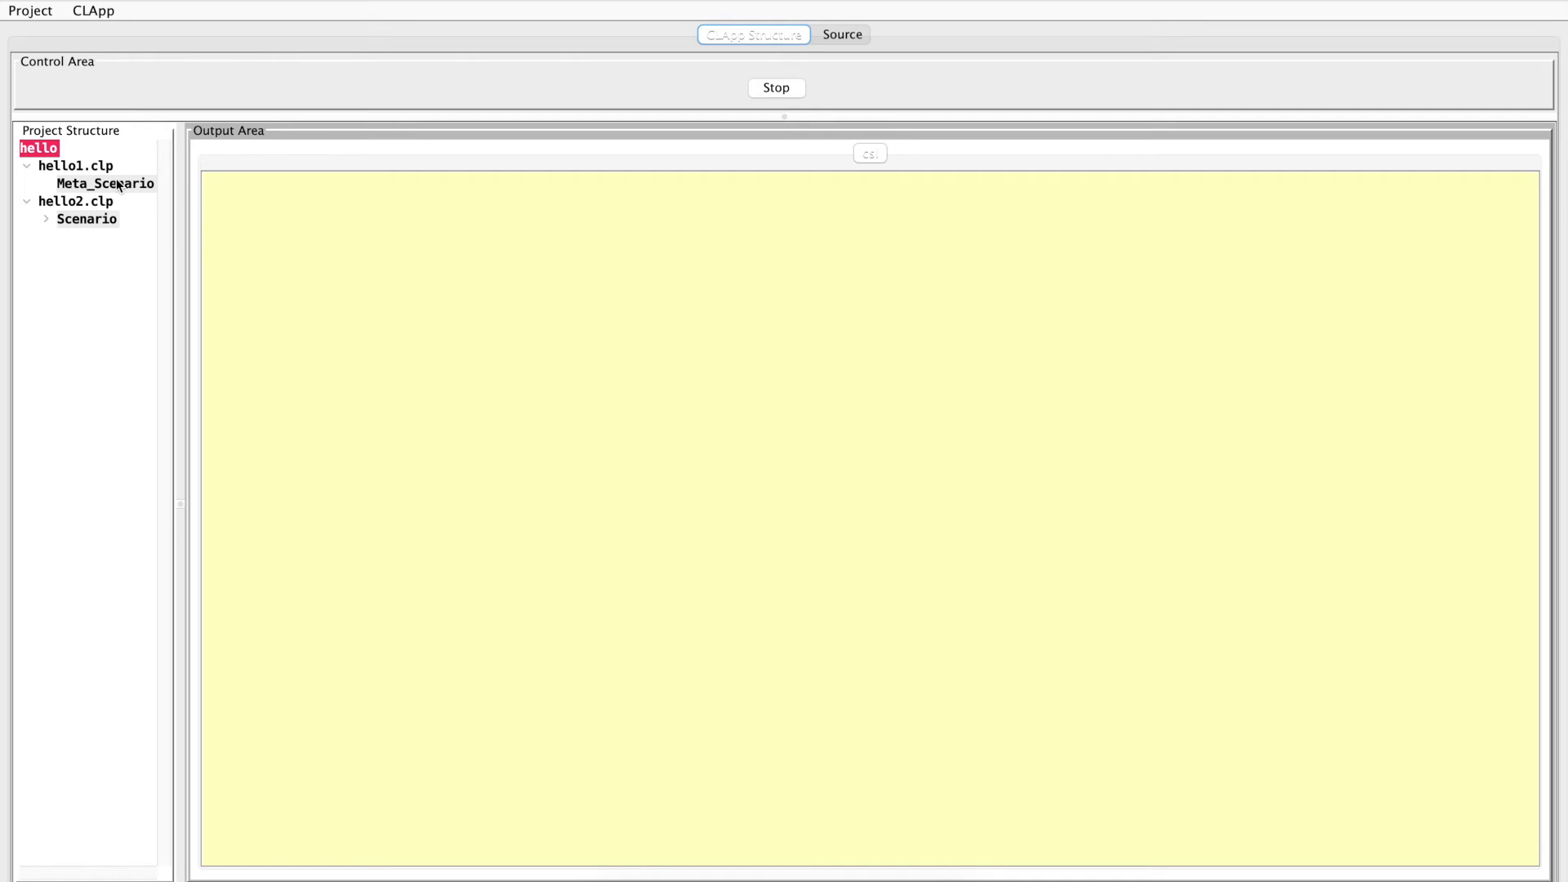
left_click(776, 89)
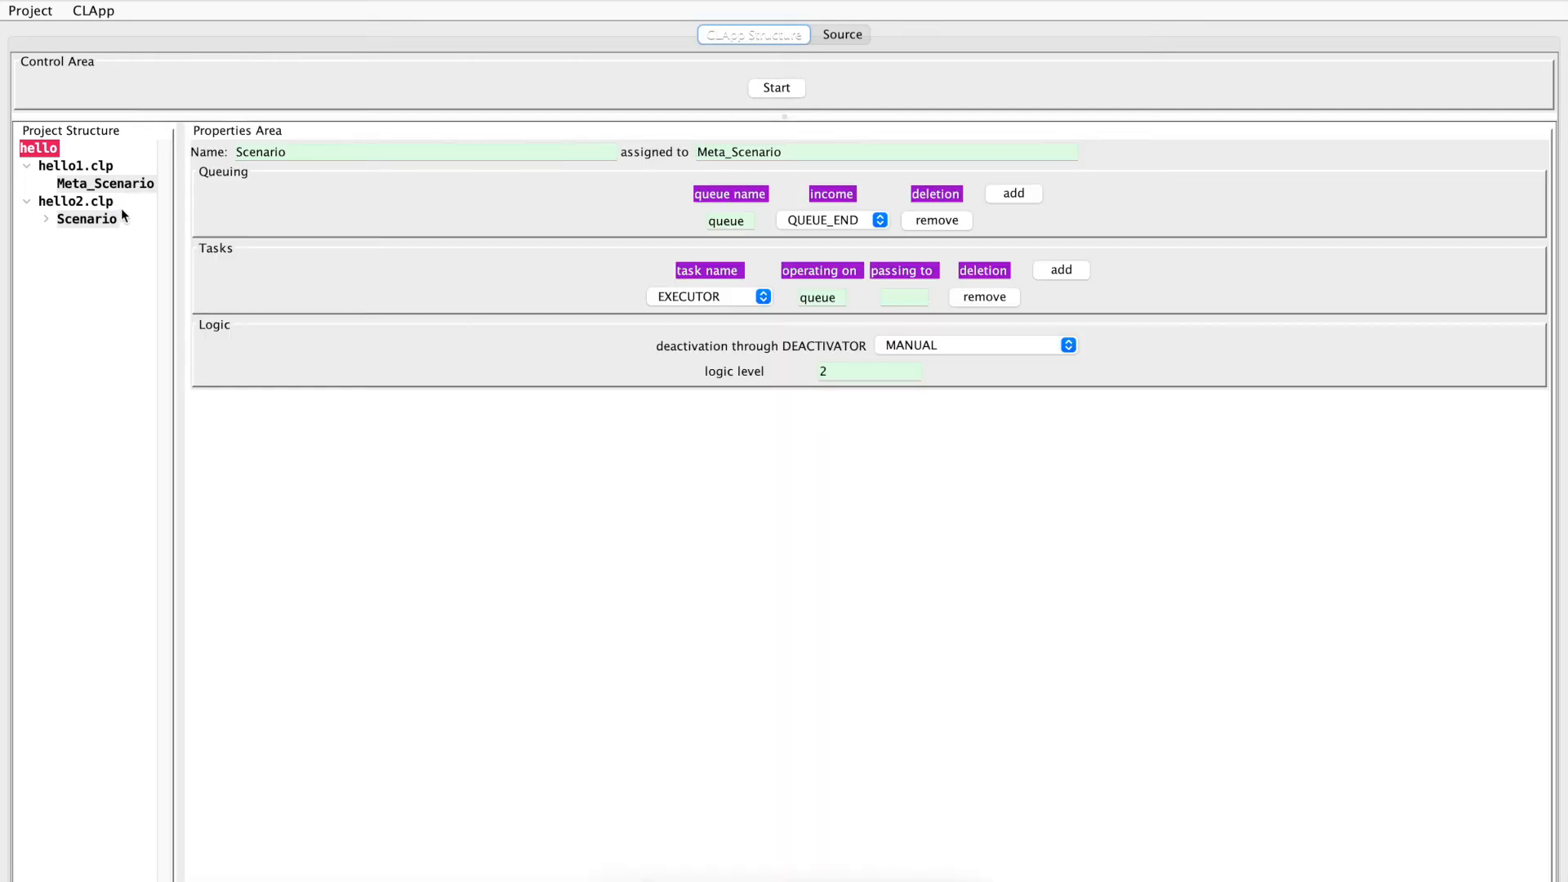
Enable the port for Meta_Scenario and set it to 4500
left_click(105, 185)
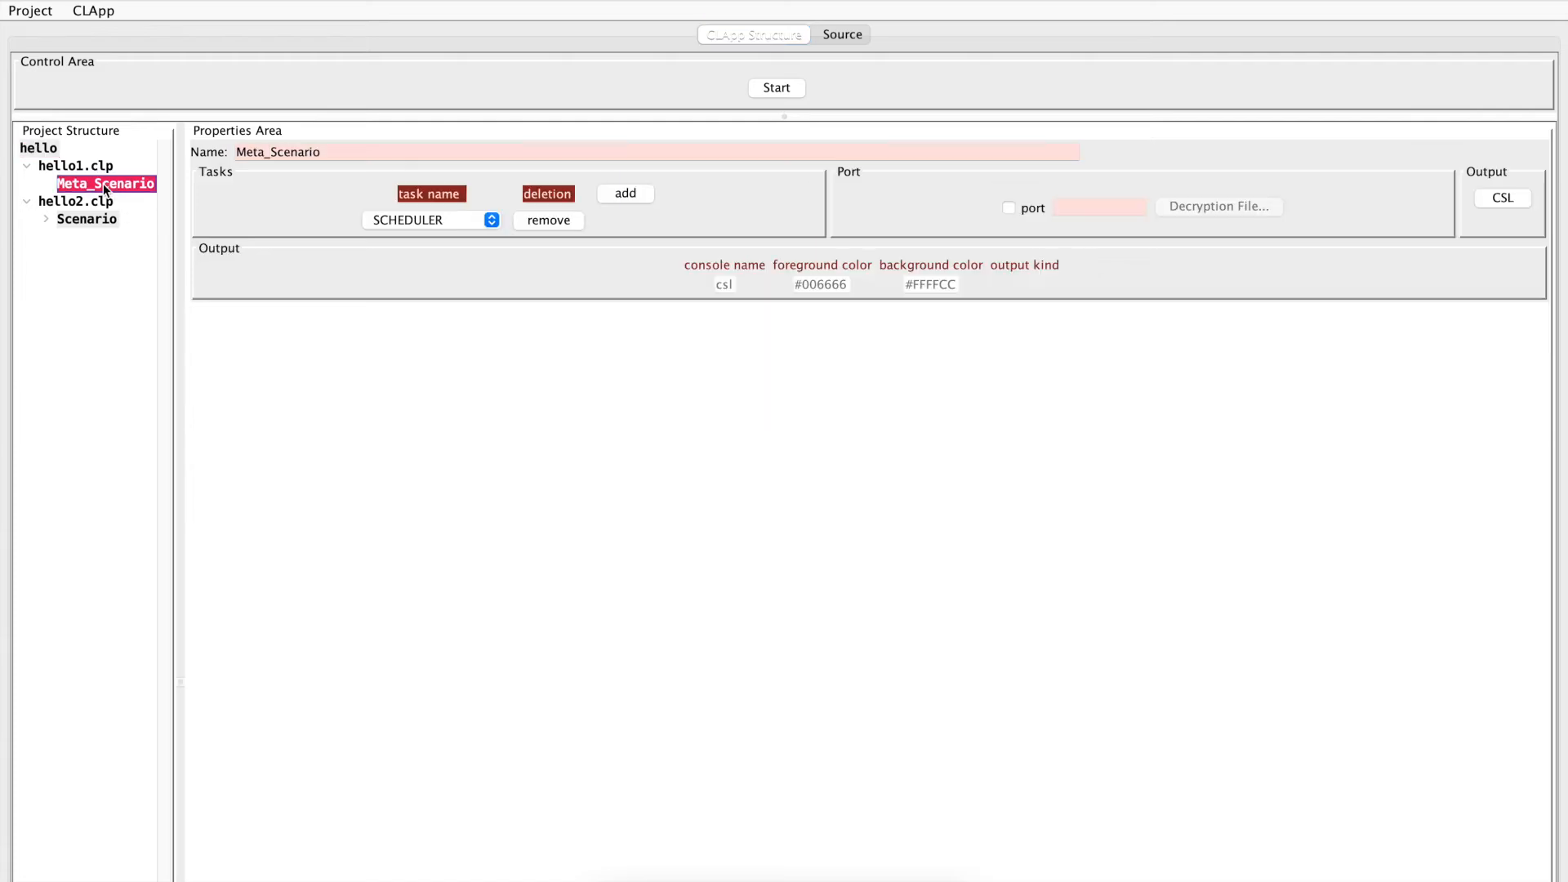
left_click(1011, 209)
left_click(1084, 207)
type("4500")
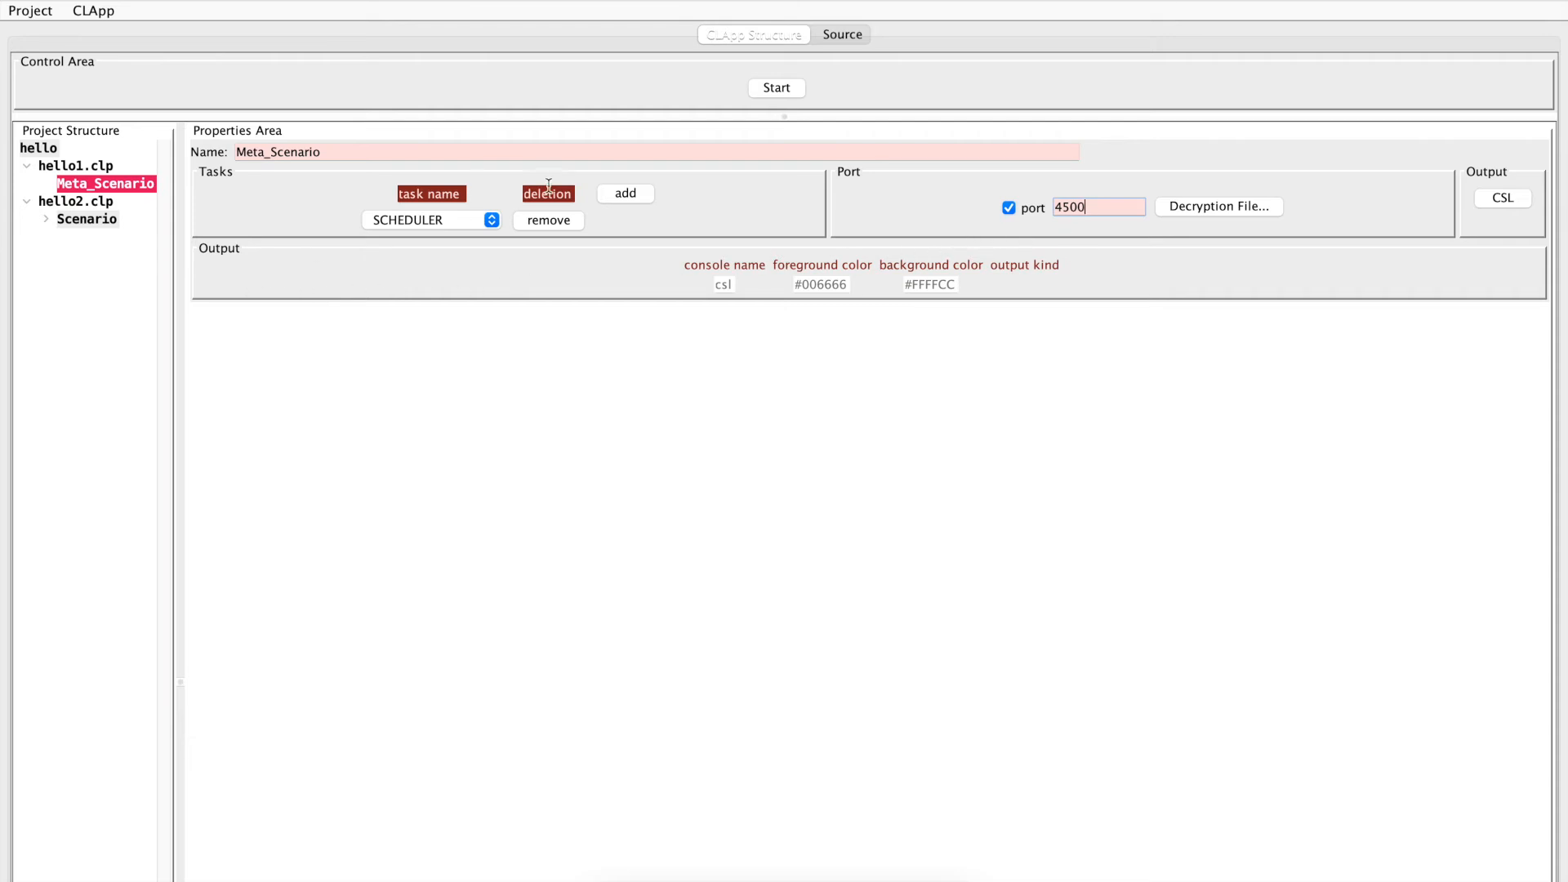
Add a new console output to Meta_Scenario with CONSOLE as the target and LOG as the output kind
left_click(1501, 198)
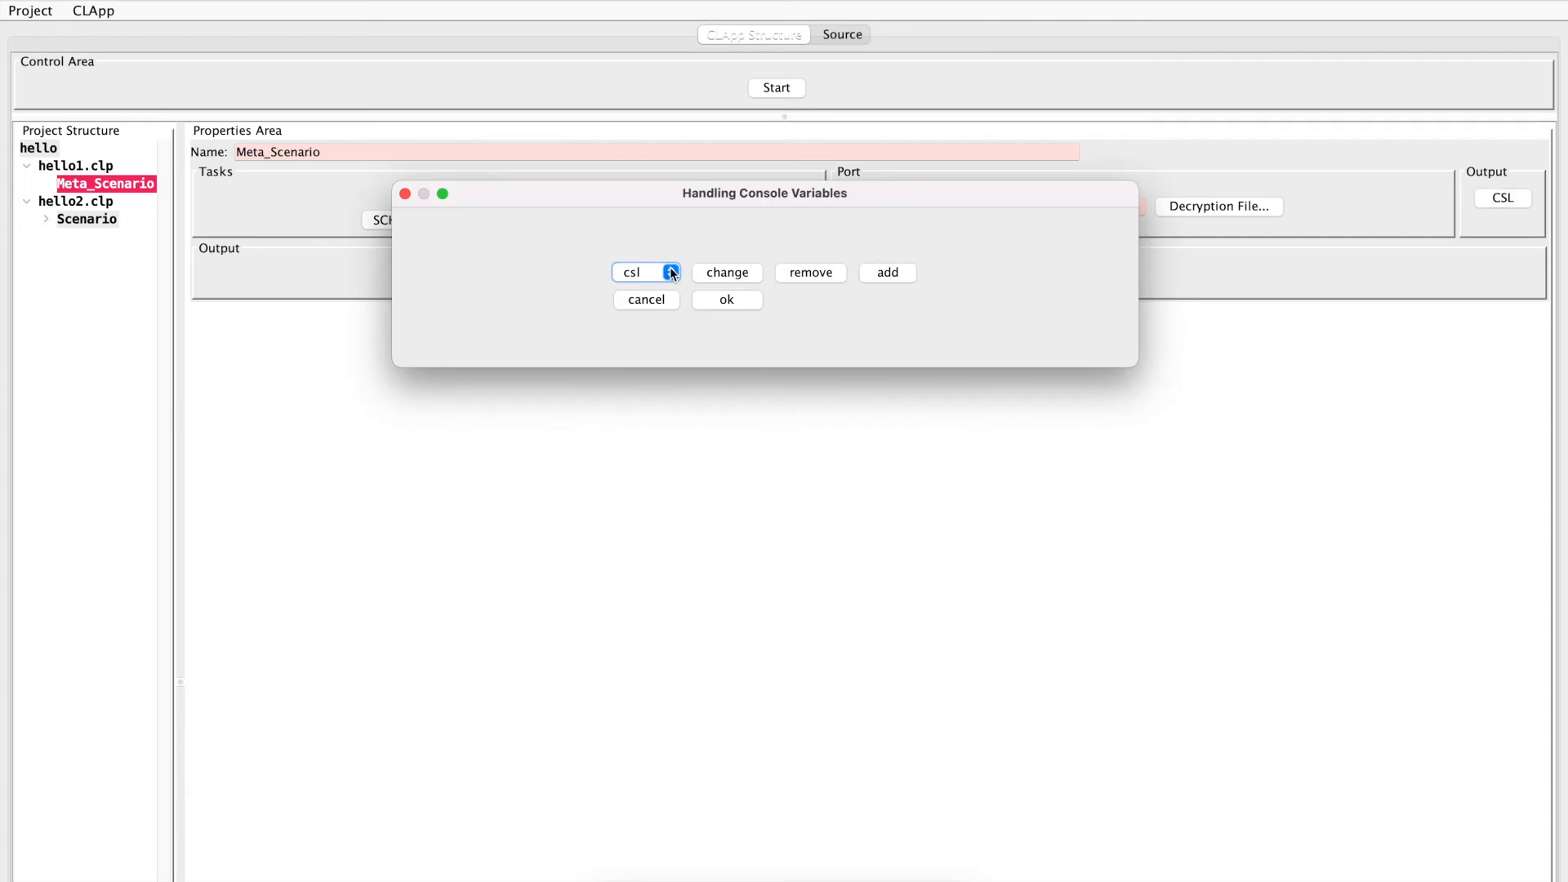
left_click(897, 273)
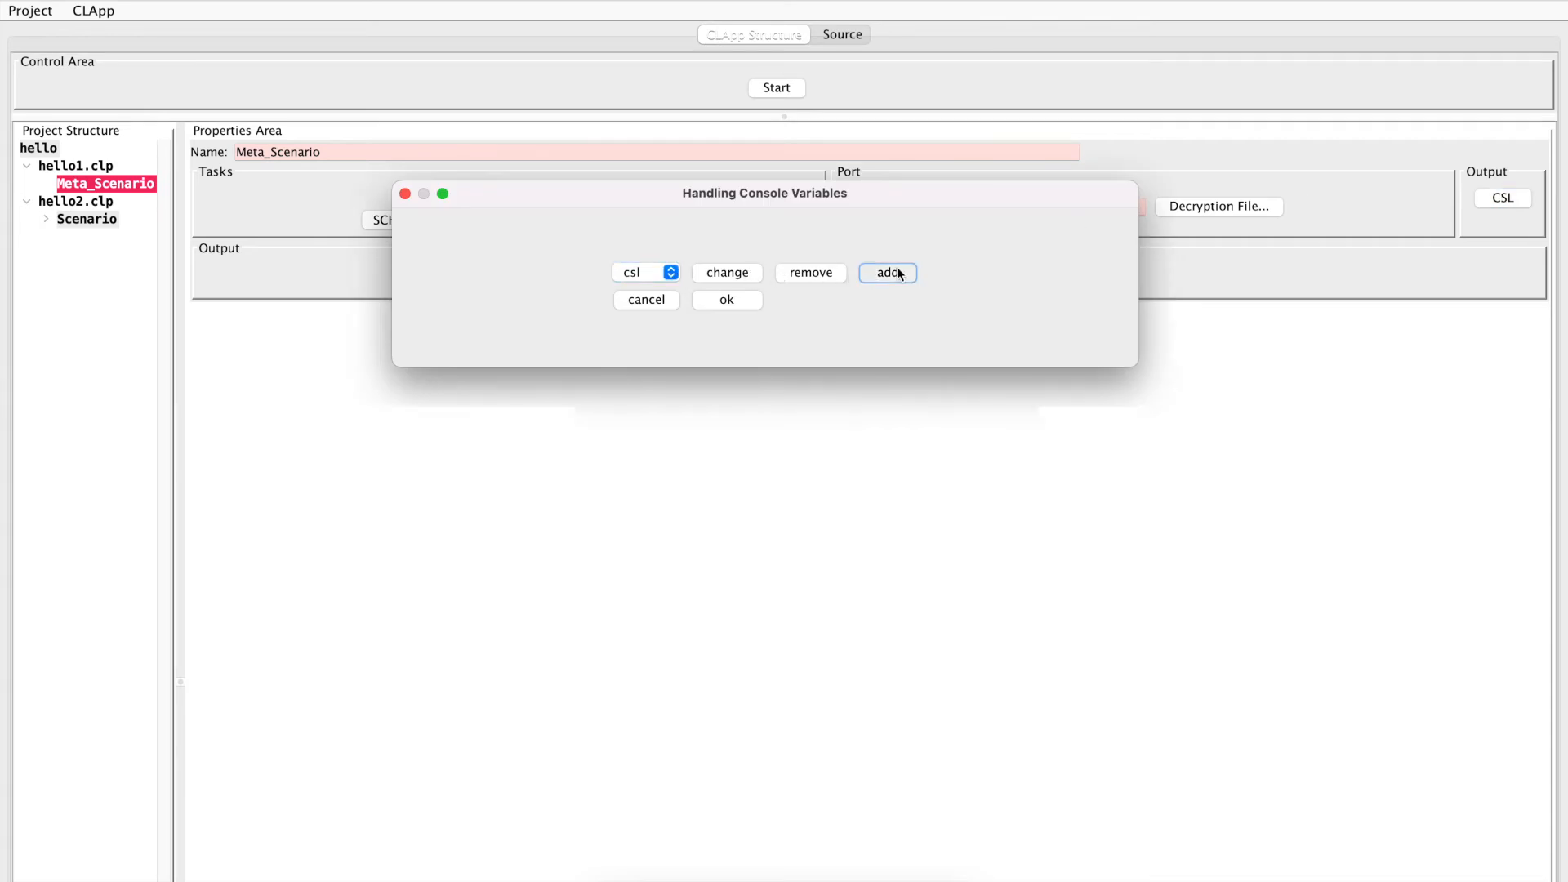
left_click(744, 246)
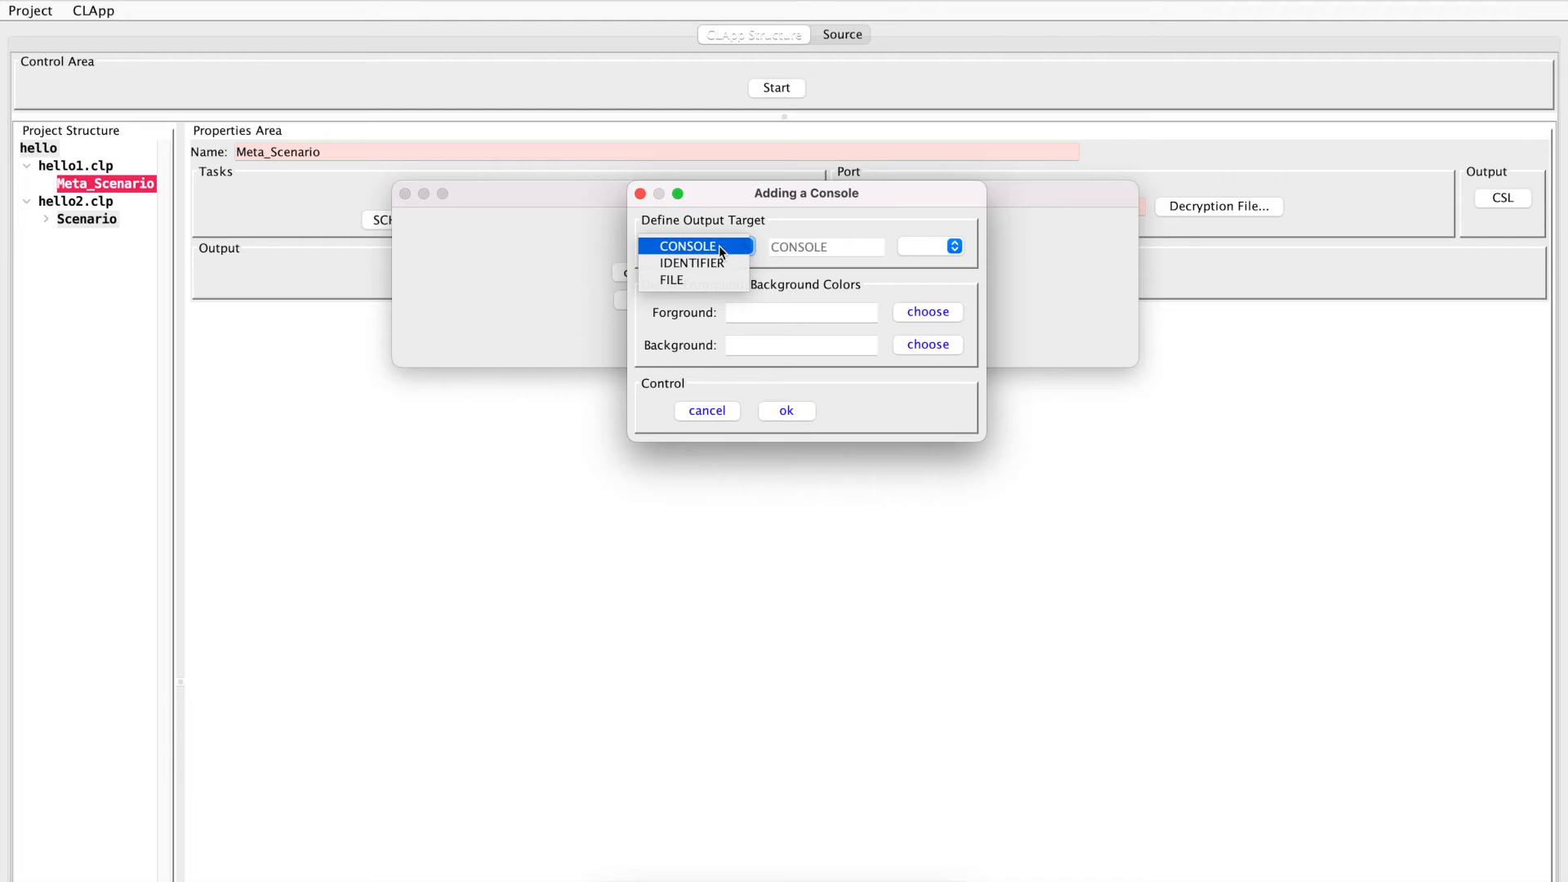
left_click(721, 248)
left_click(953, 244)
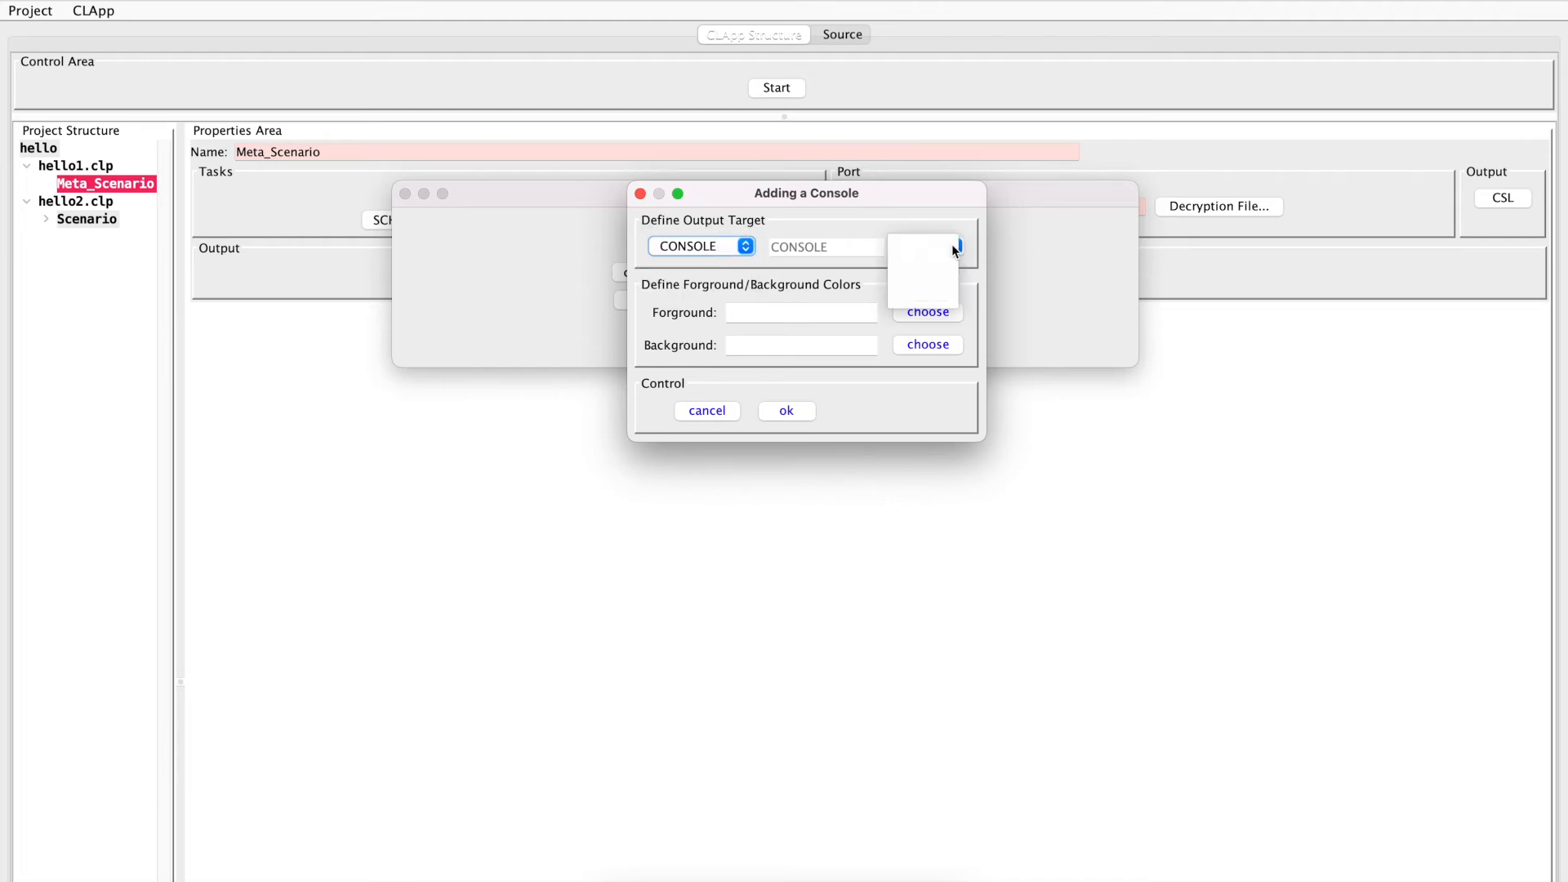
left_click(937, 263)
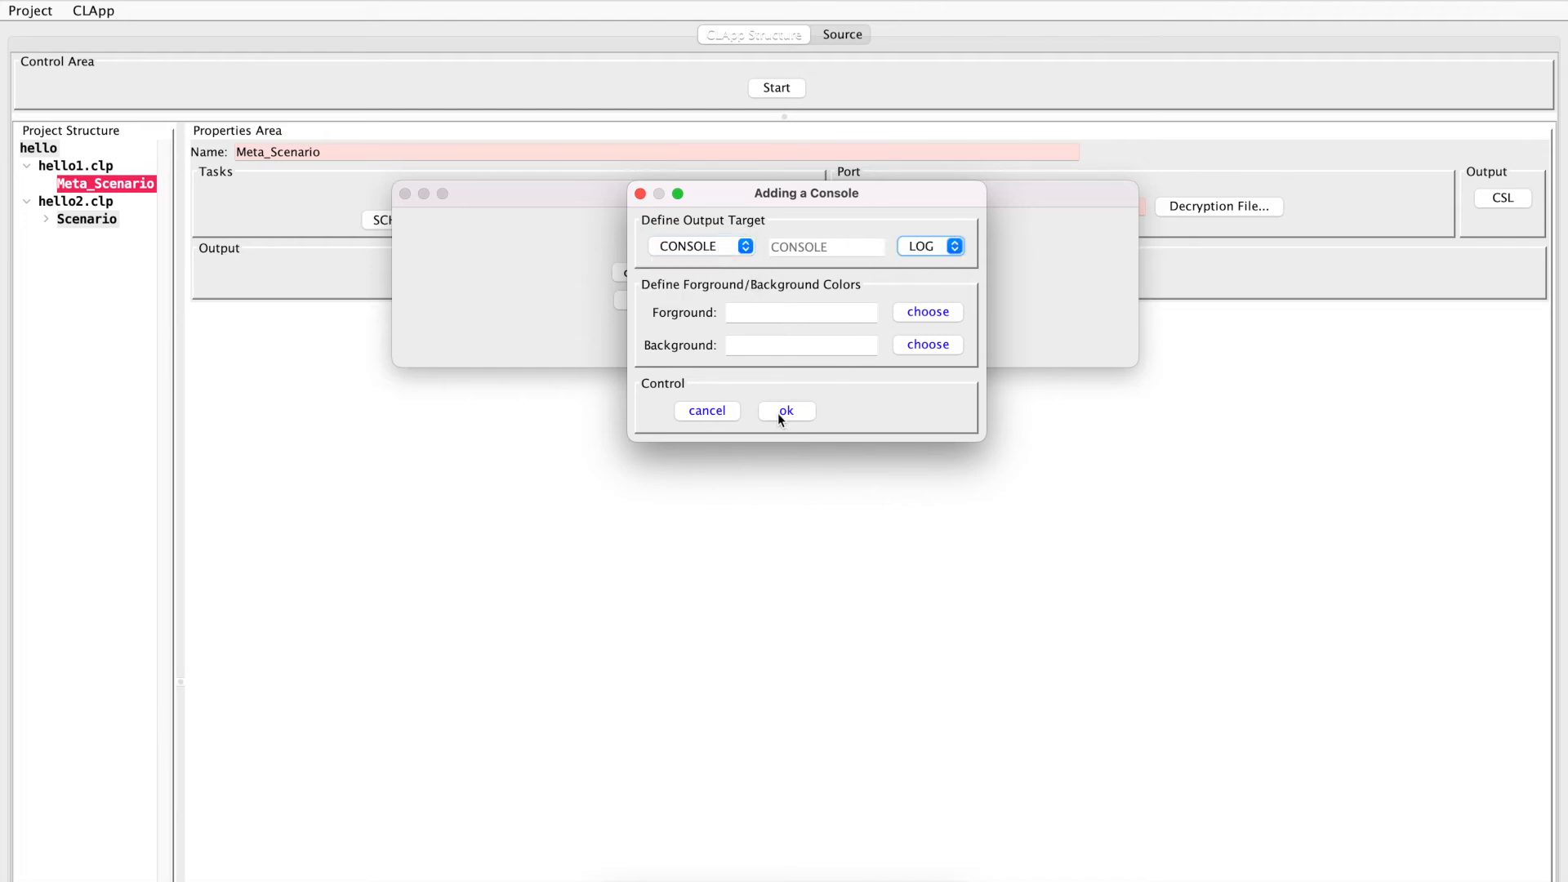
Give the new console the foreground color FFFFFF and background color 000000, and accept the console settings
left_click(929, 317)
left_click(951, 315)
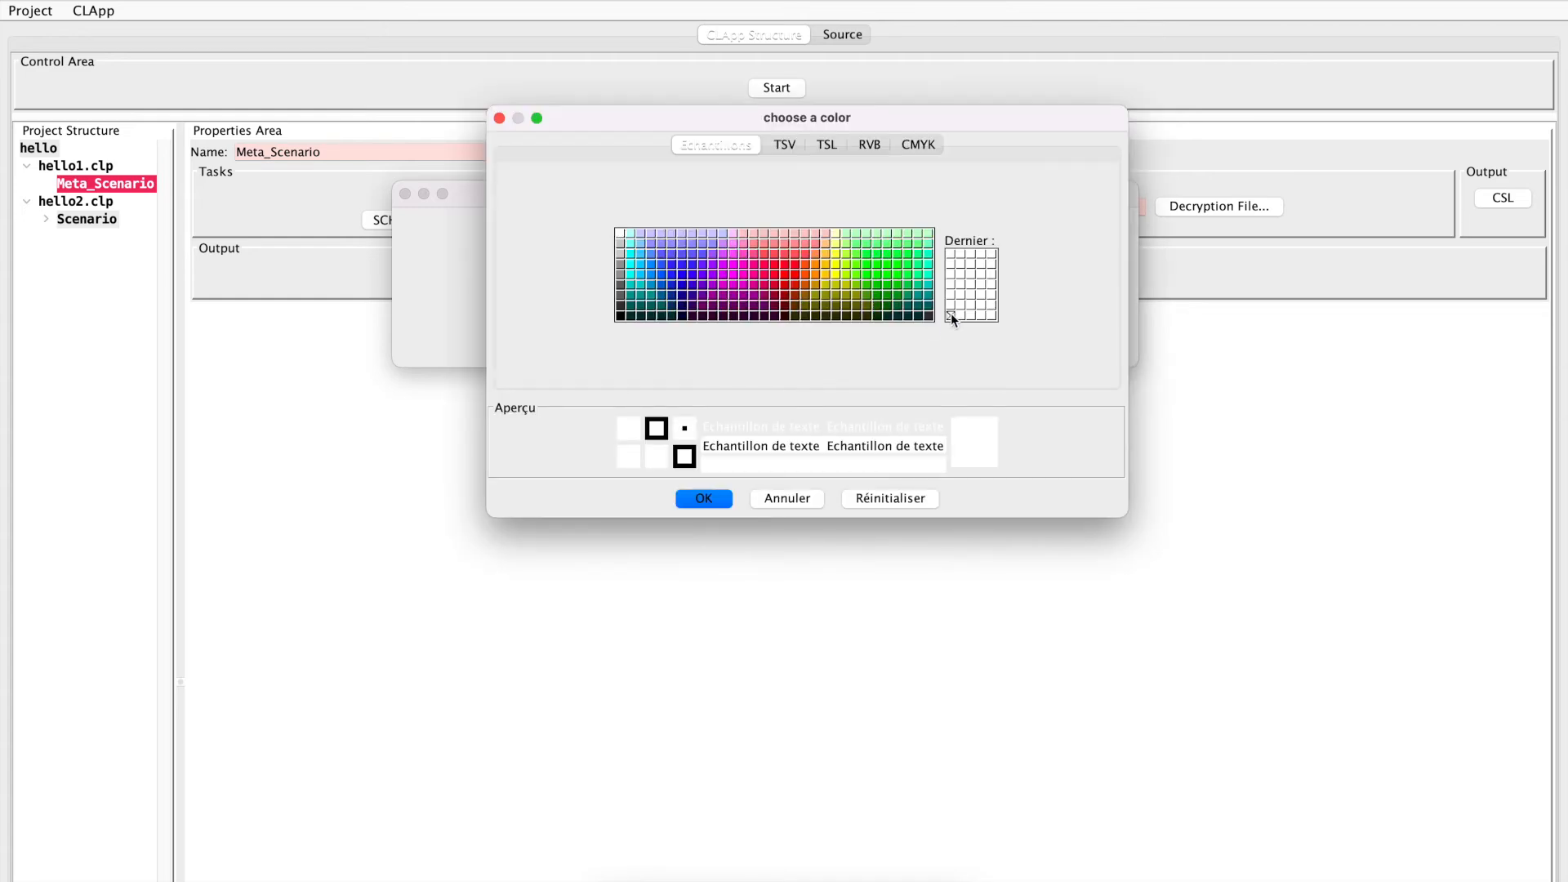
left_click(704, 497)
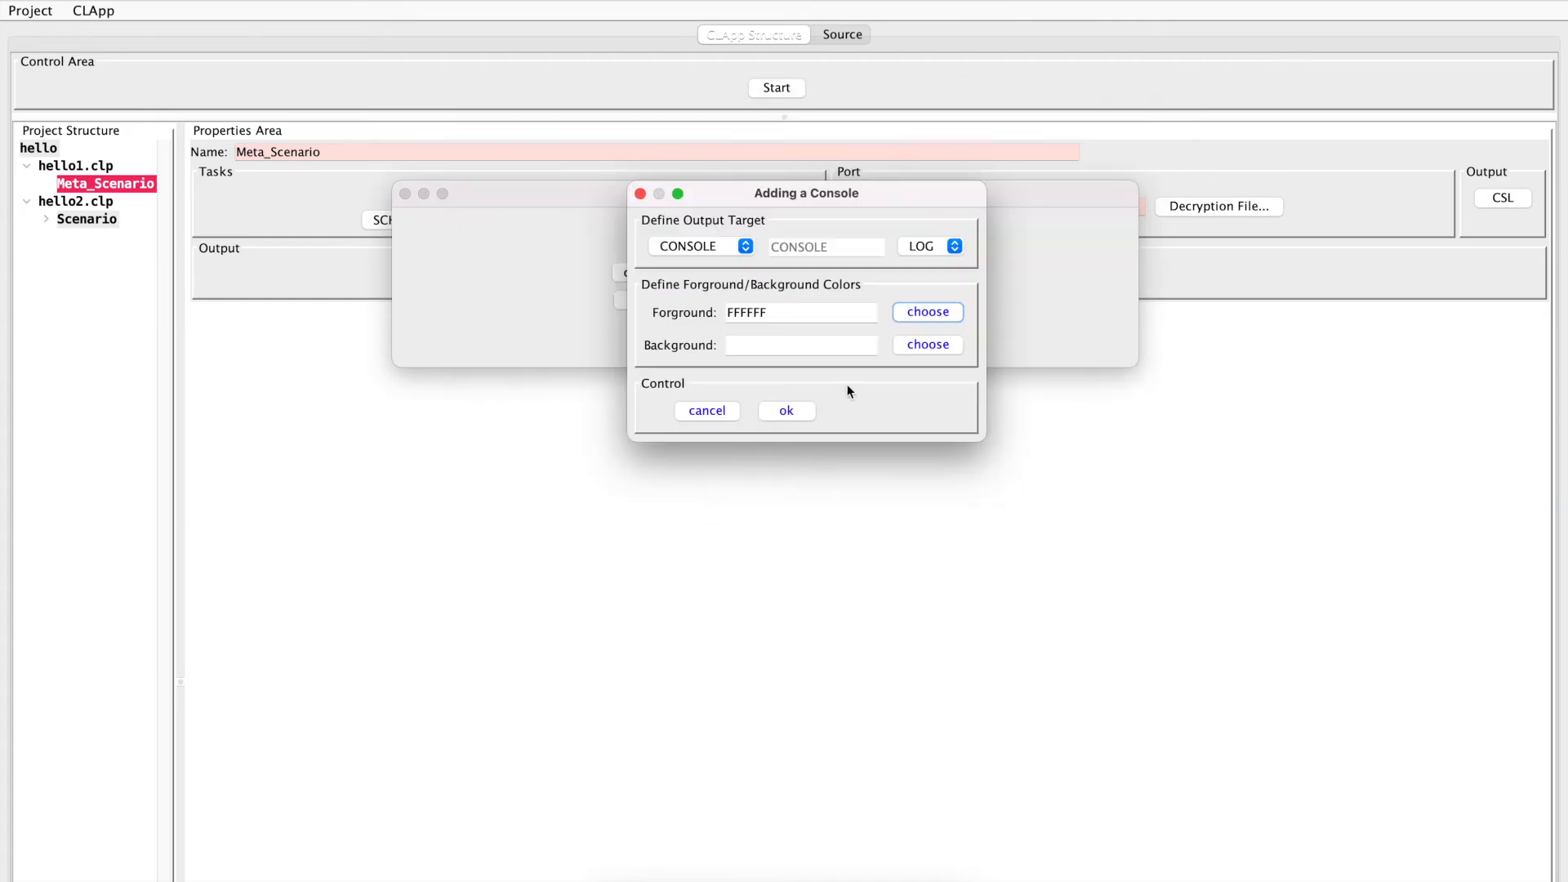
left_click(916, 345)
left_click(621, 316)
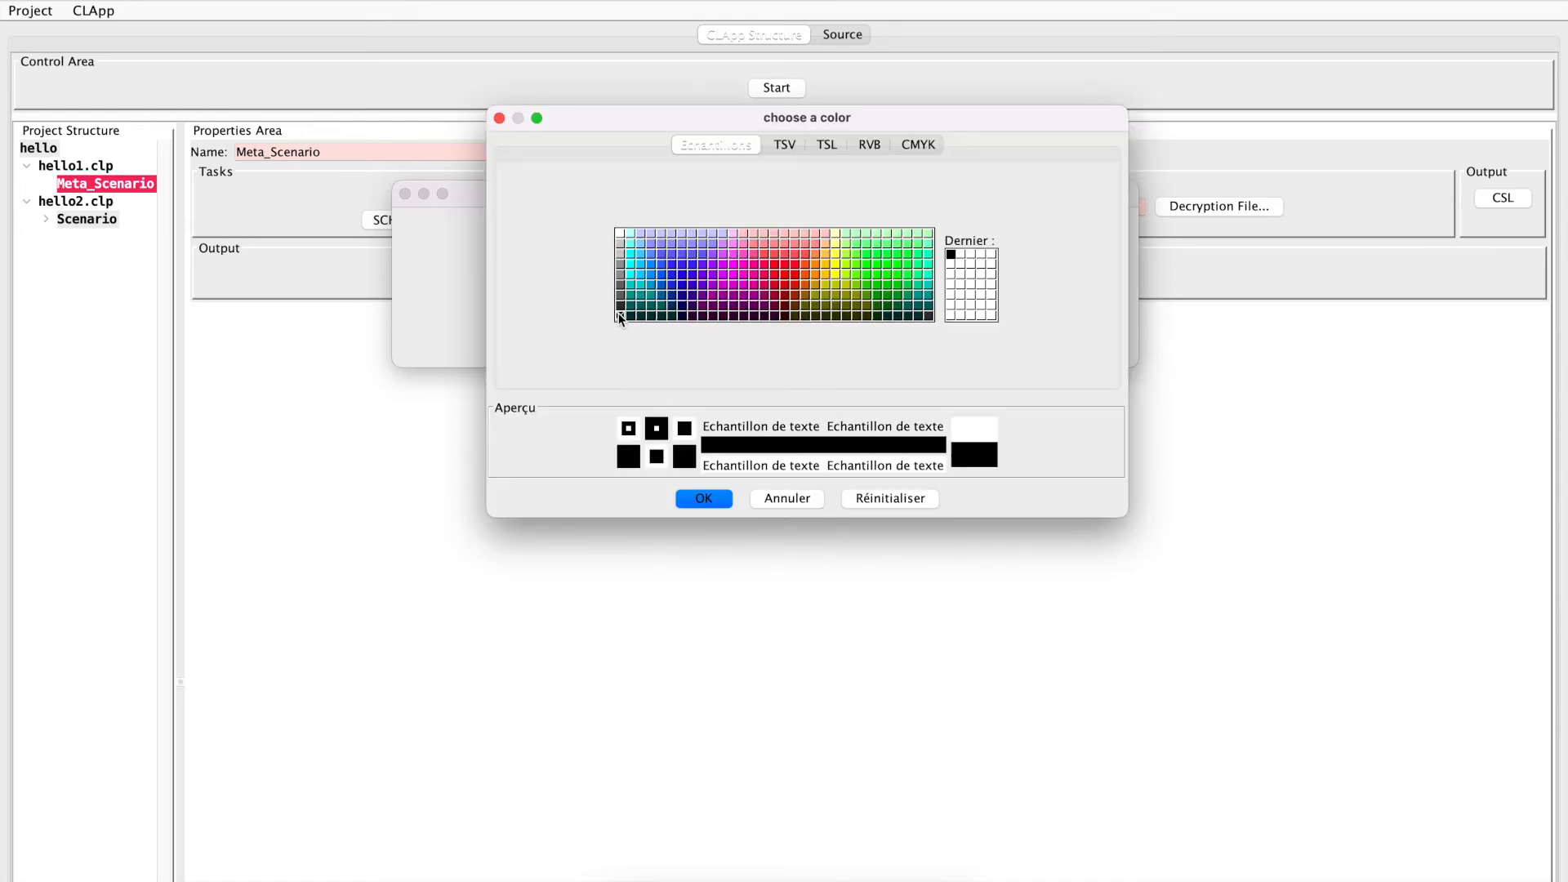
left_click(703, 498)
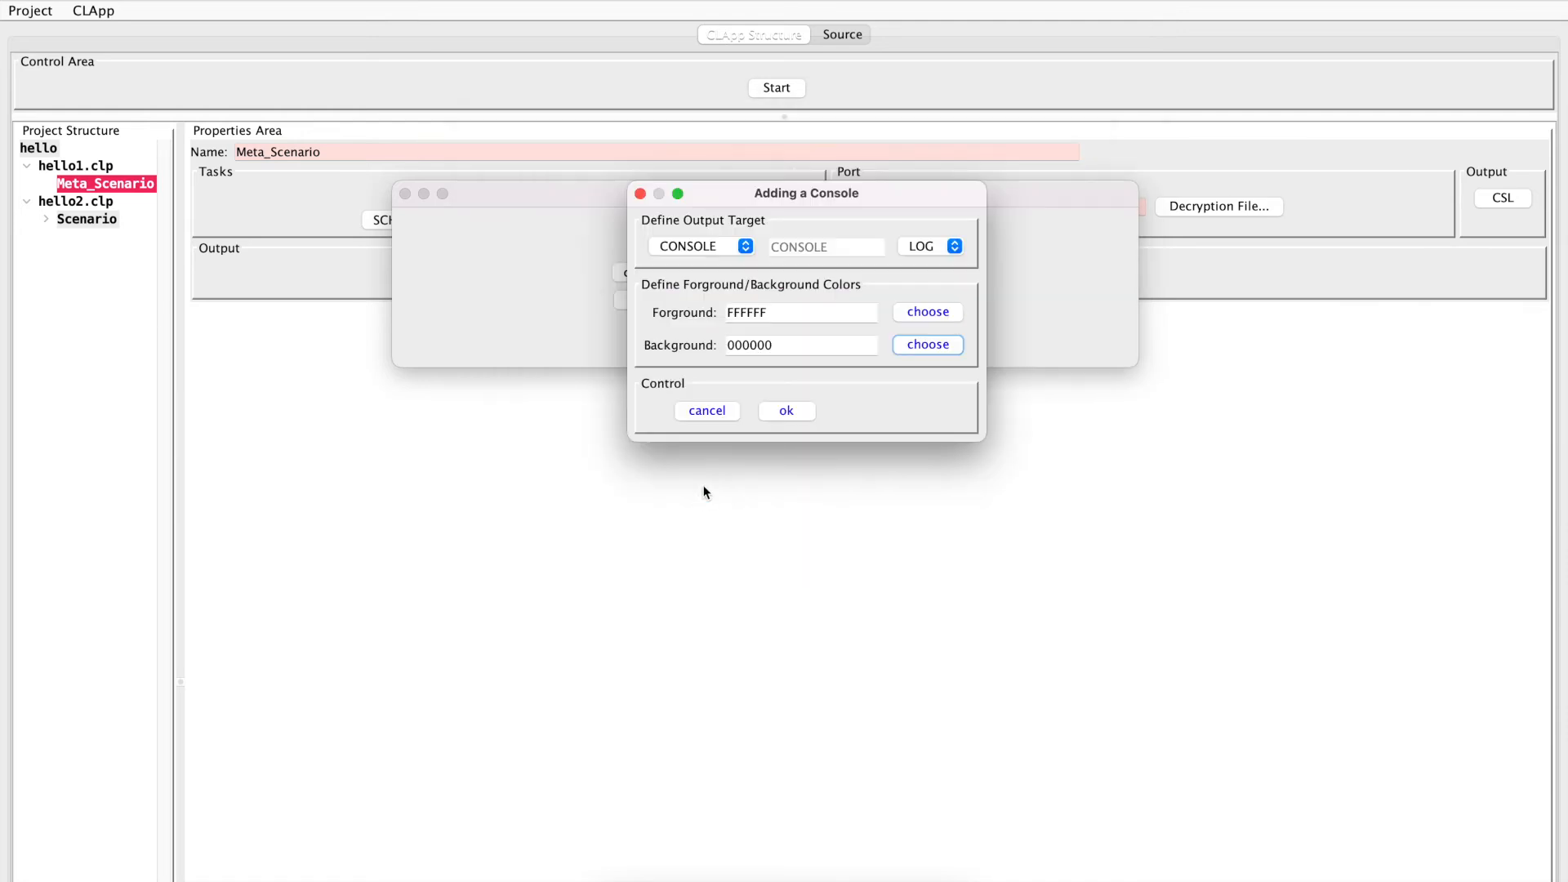
left_click(775, 411)
left_click(741, 300)
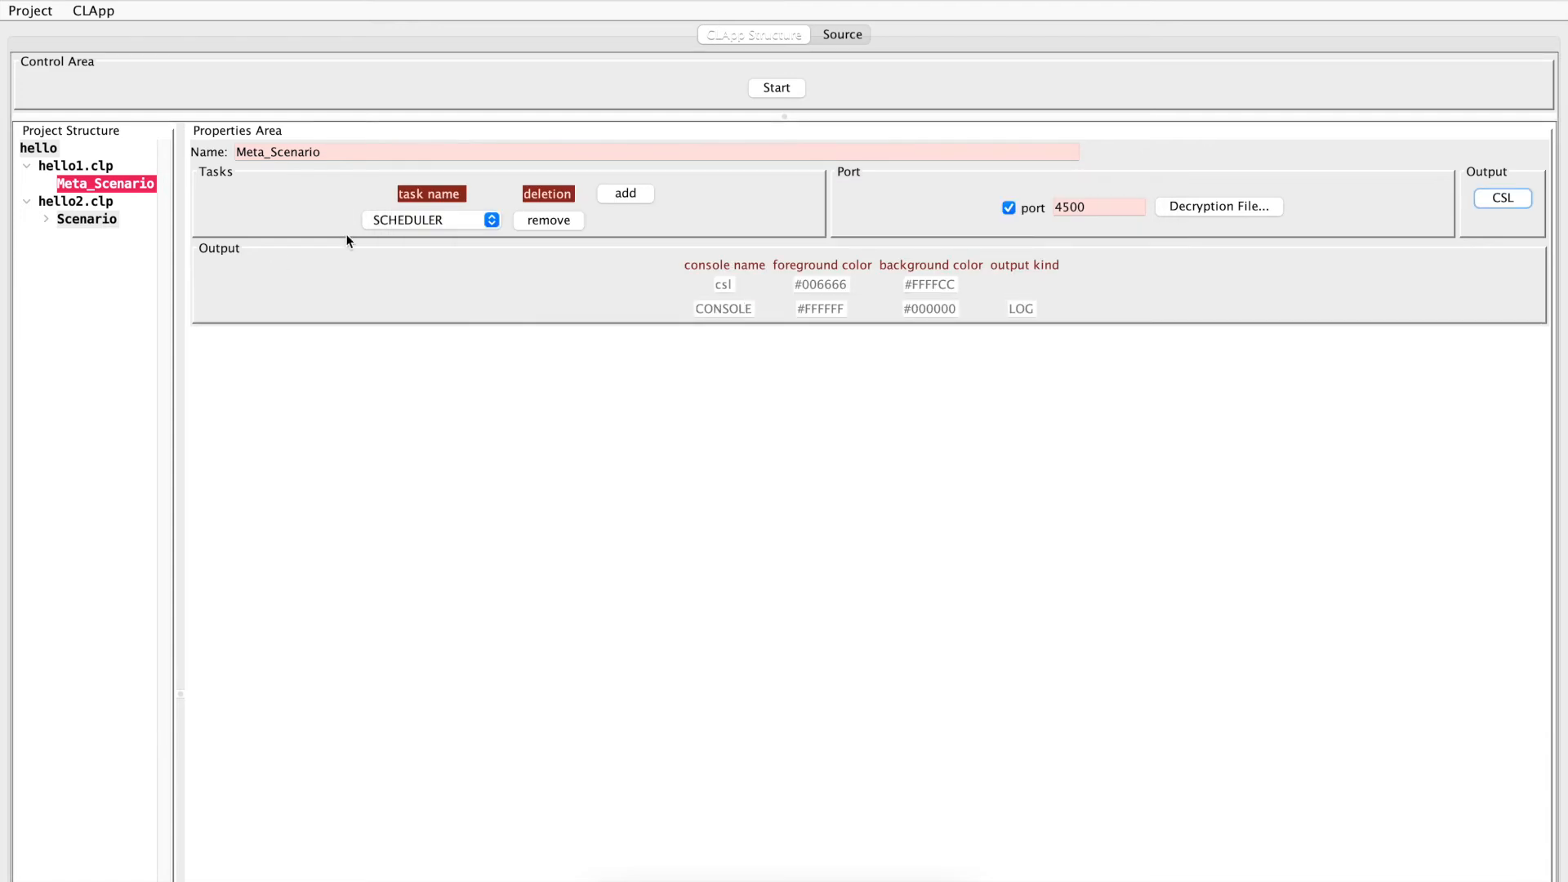
Start the hello project and check the server message in the CONSOLE output, plus the csl output
left_click(774, 88)
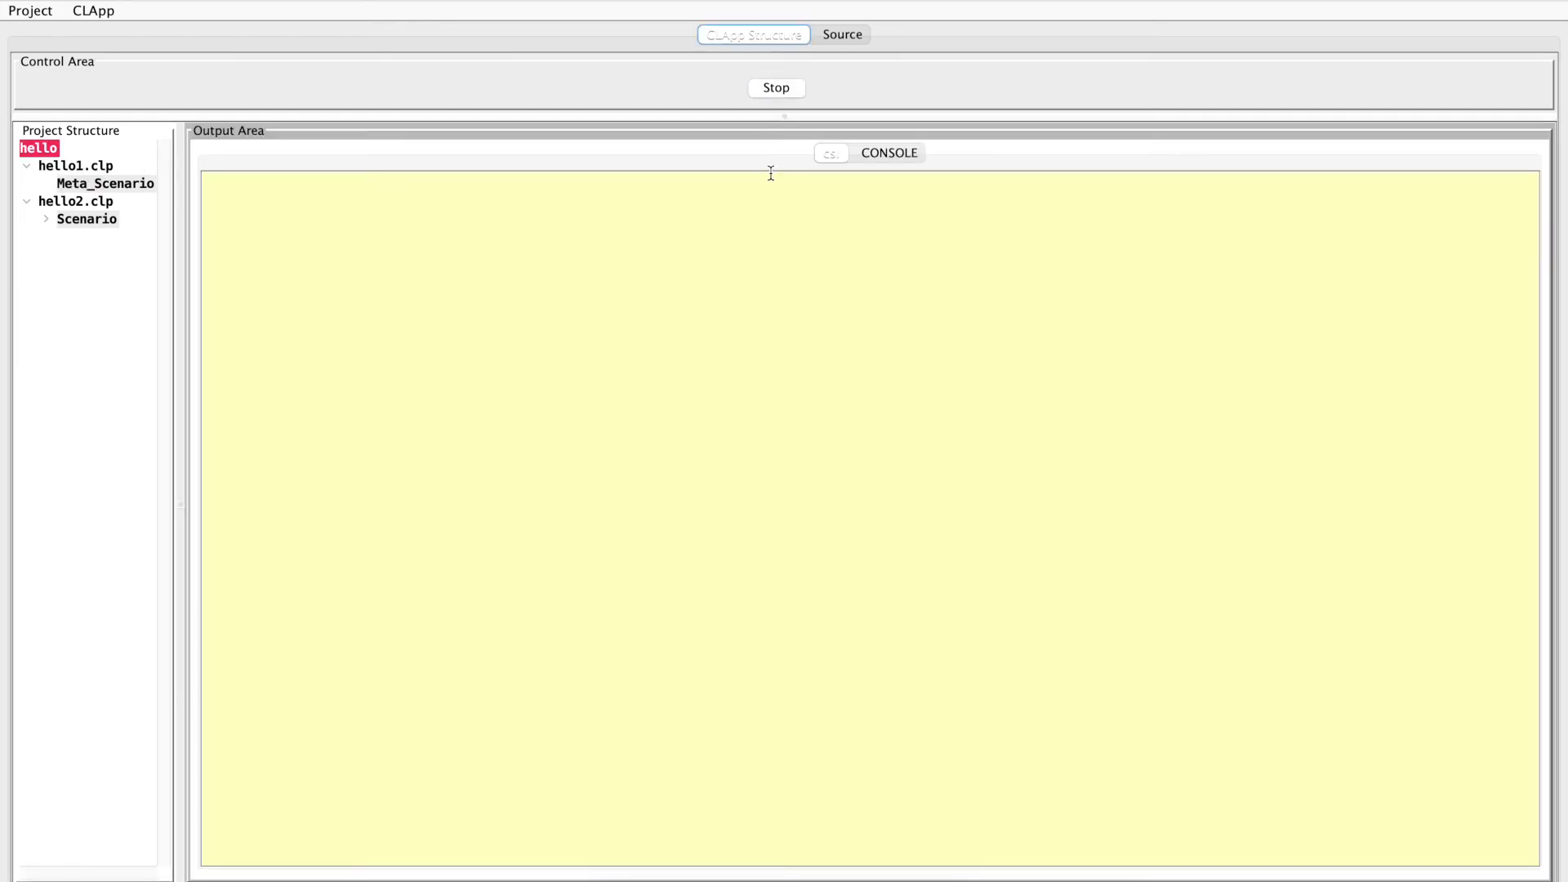
left_click(880, 153)
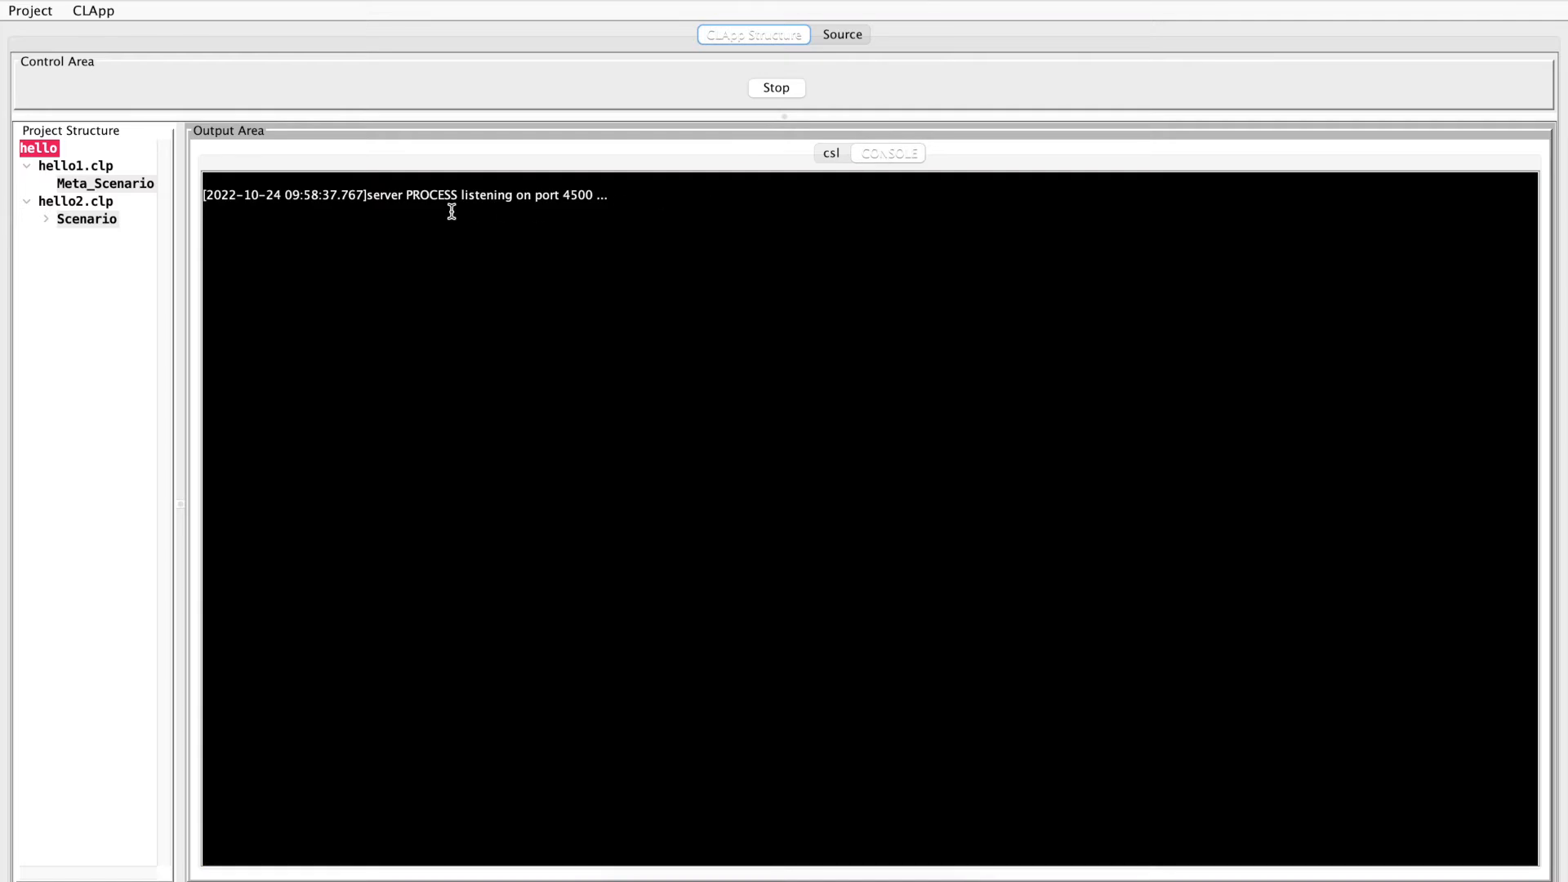
left_click_drag(373, 196, 610, 193)
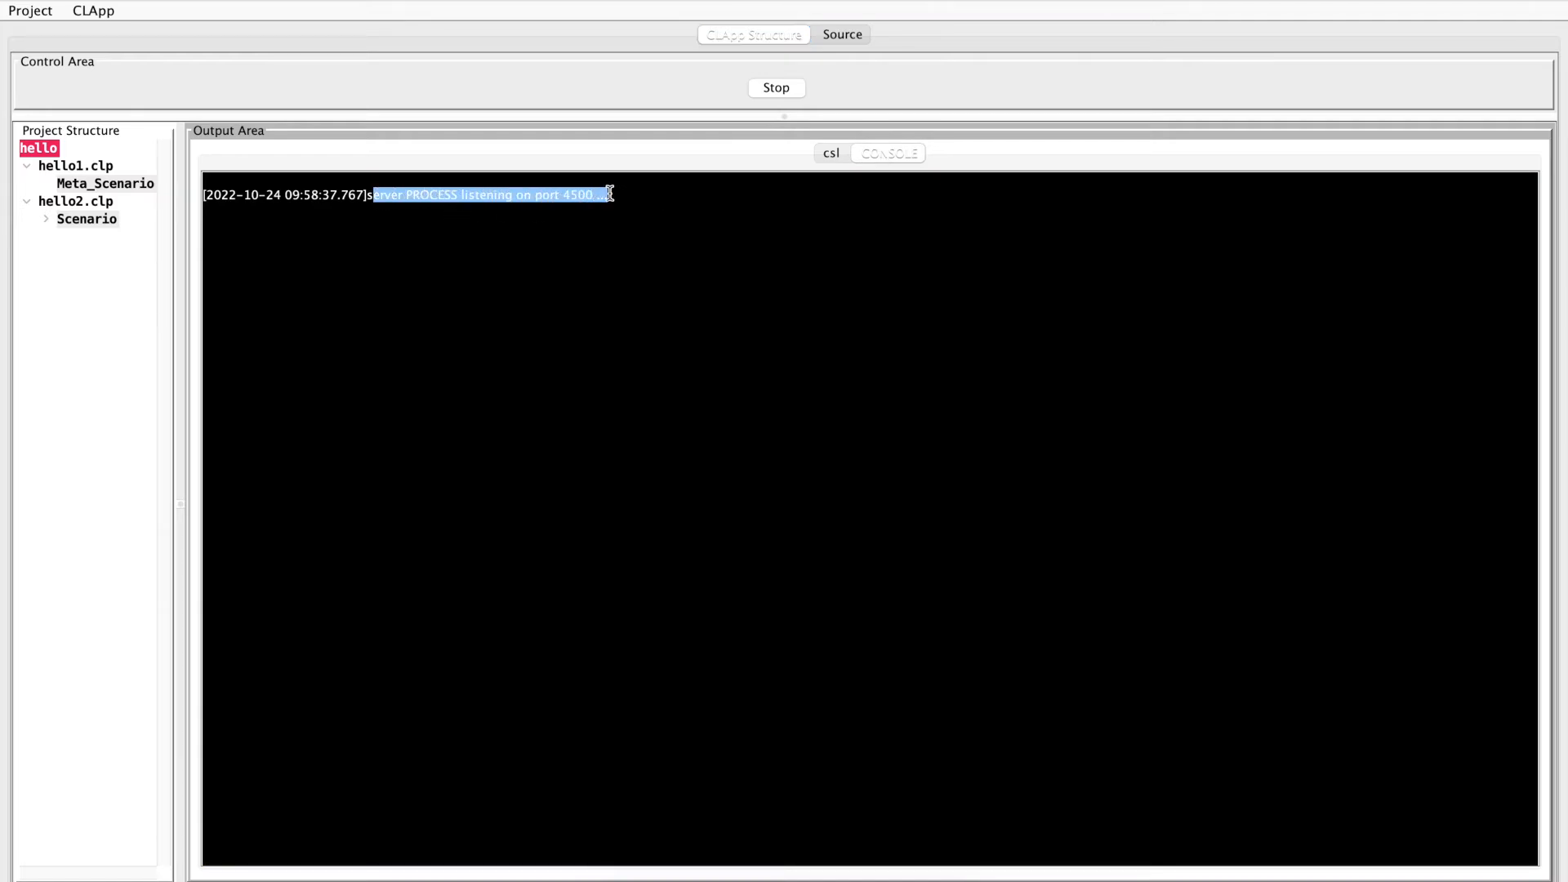
left_click(569, 197)
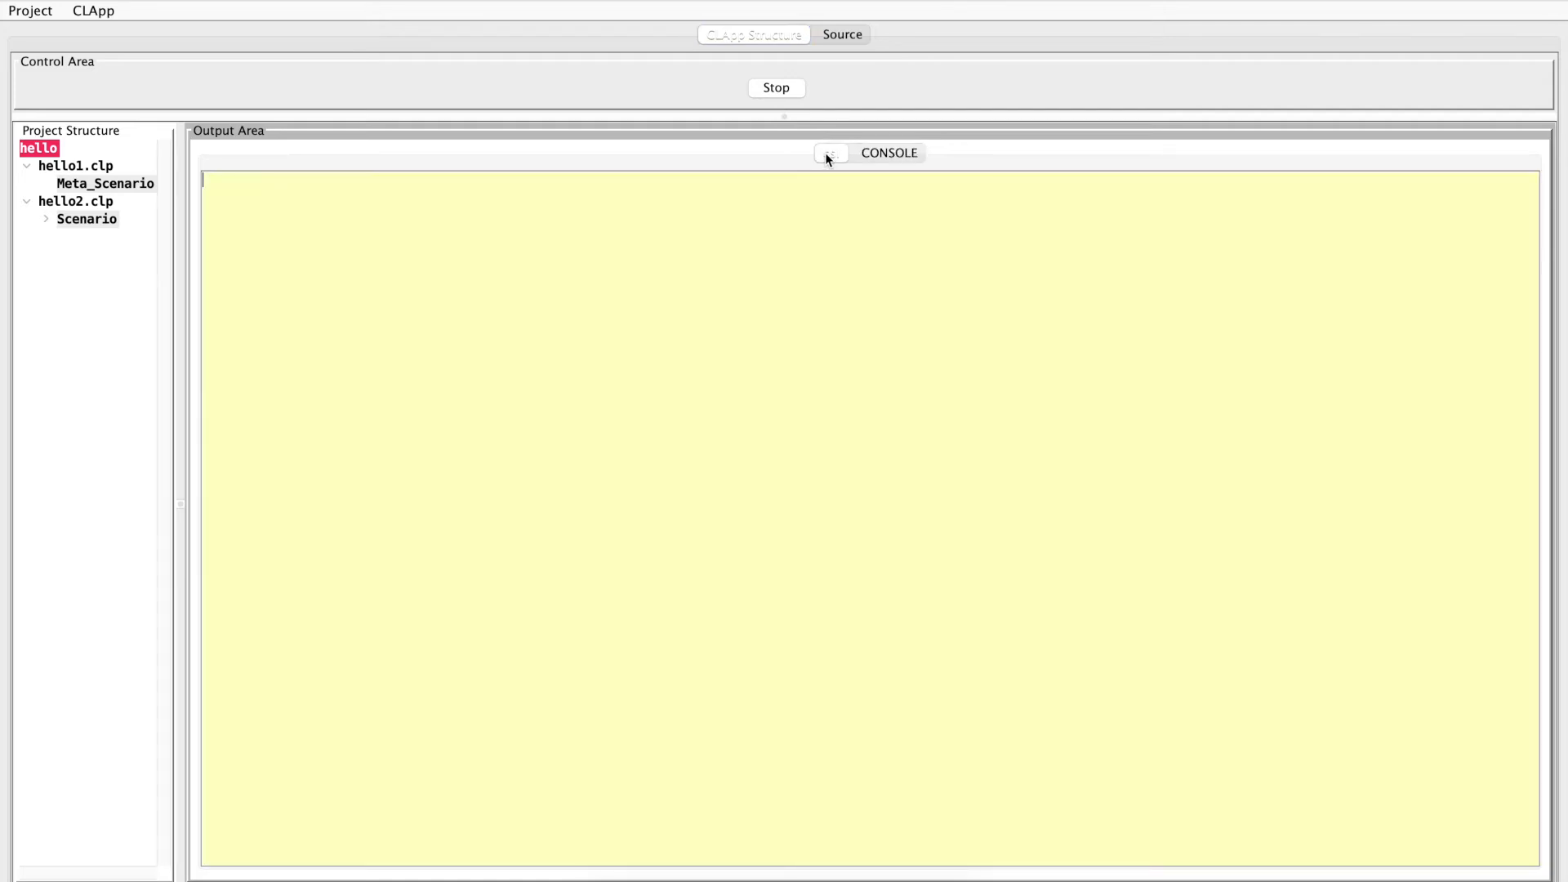
Send the Scenario source hello2.clp on local port 4500 without encryption, check its output and stop the run
left_click(104, 219)
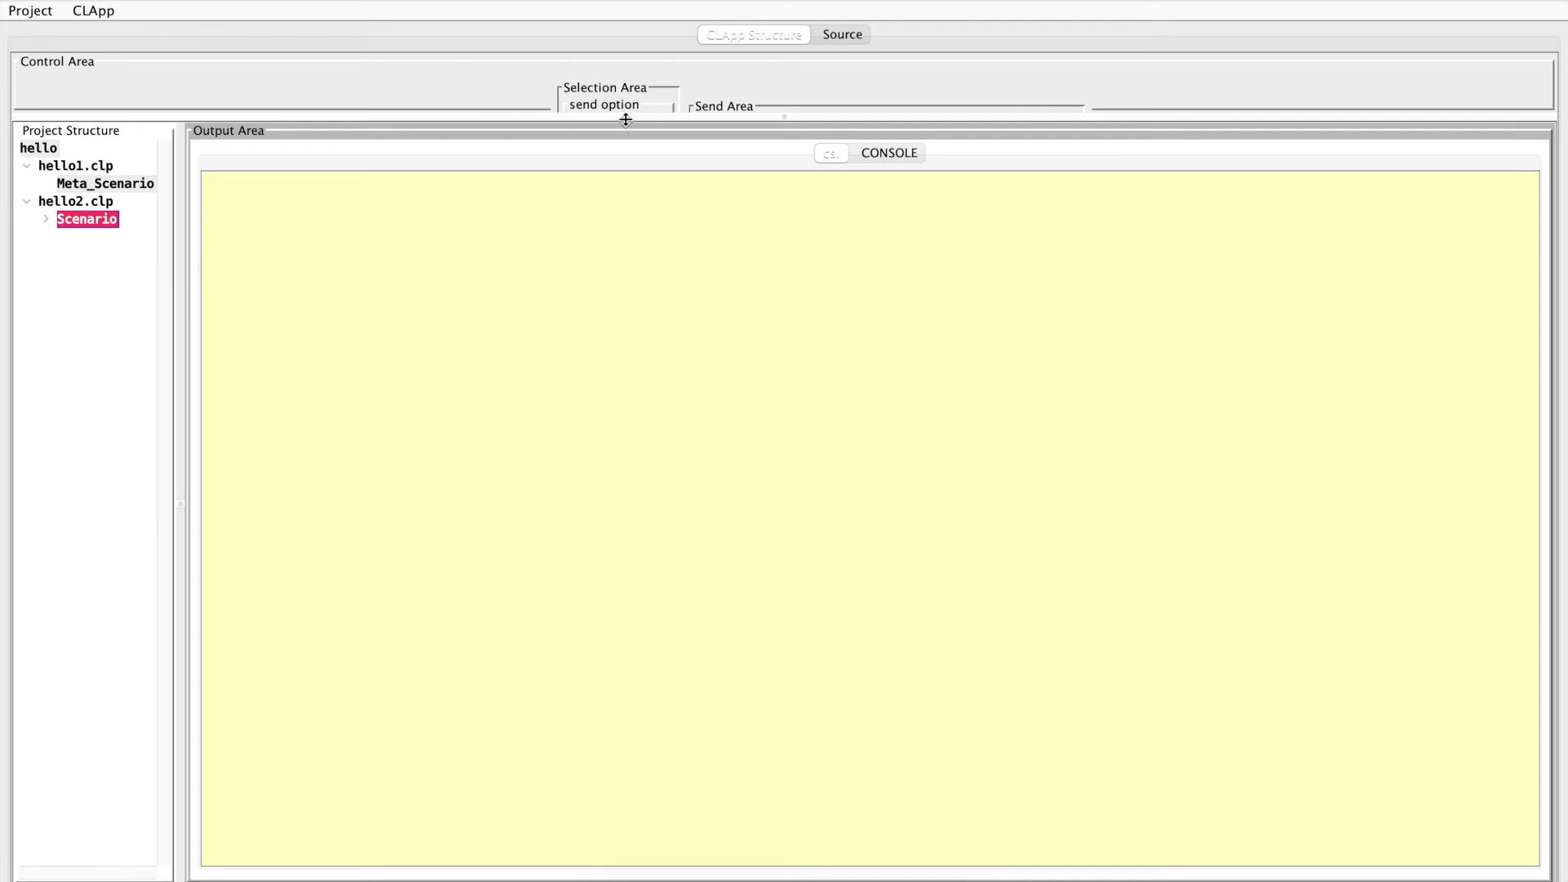
left_click_drag(624, 123, 628, 186)
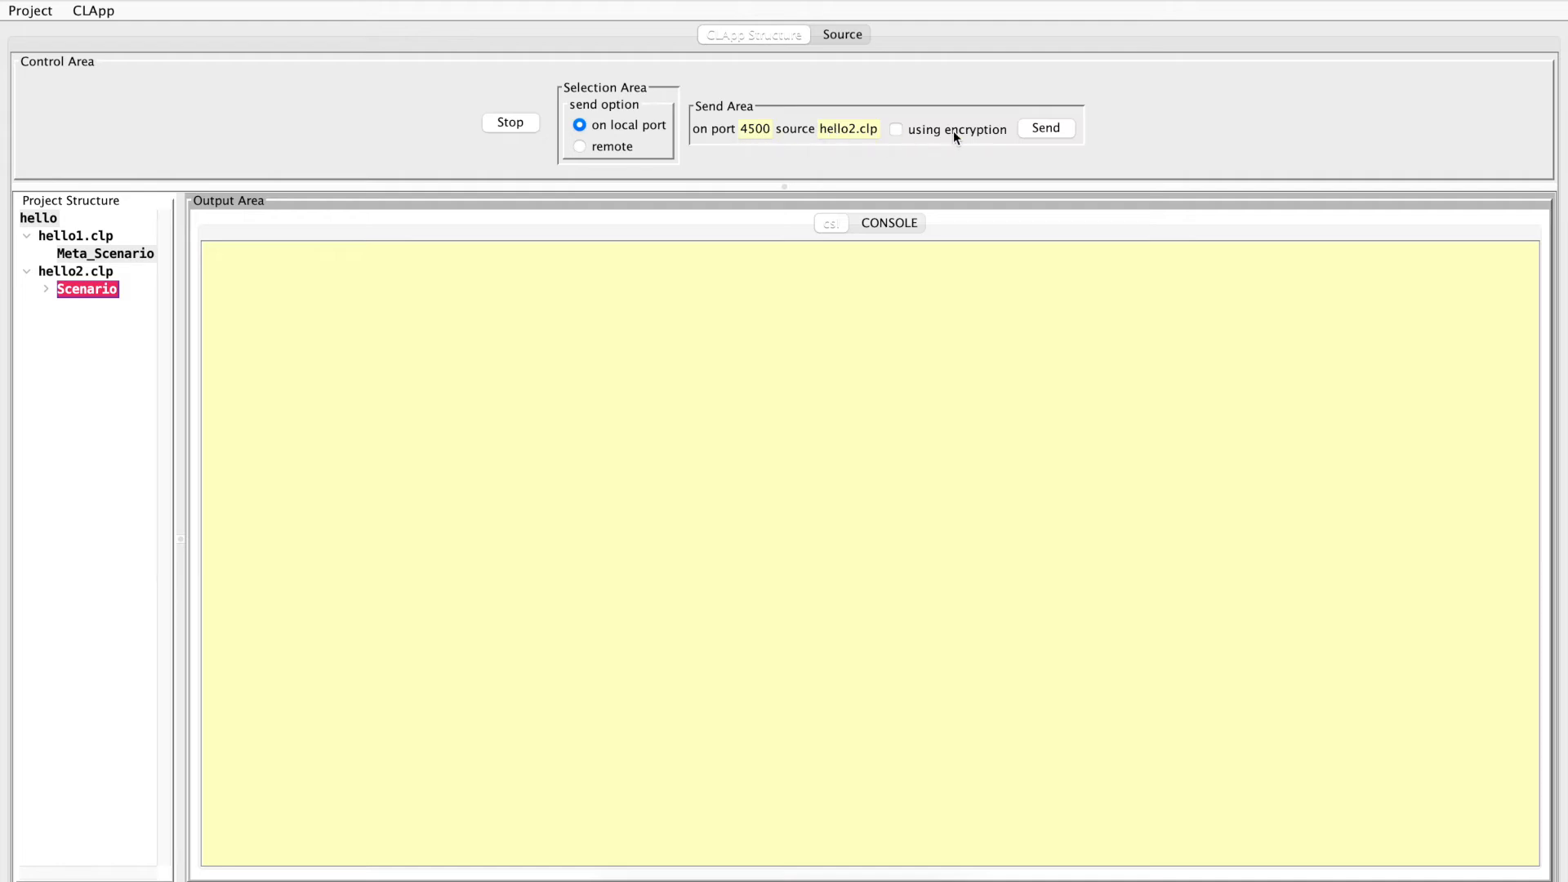
left_click(1046, 131)
left_click_drag(280, 268, 131, 253)
left_click(511, 123)
Save the whole project under the name hello in the 1_hello/with_deployment folder
left_click(43, 11)
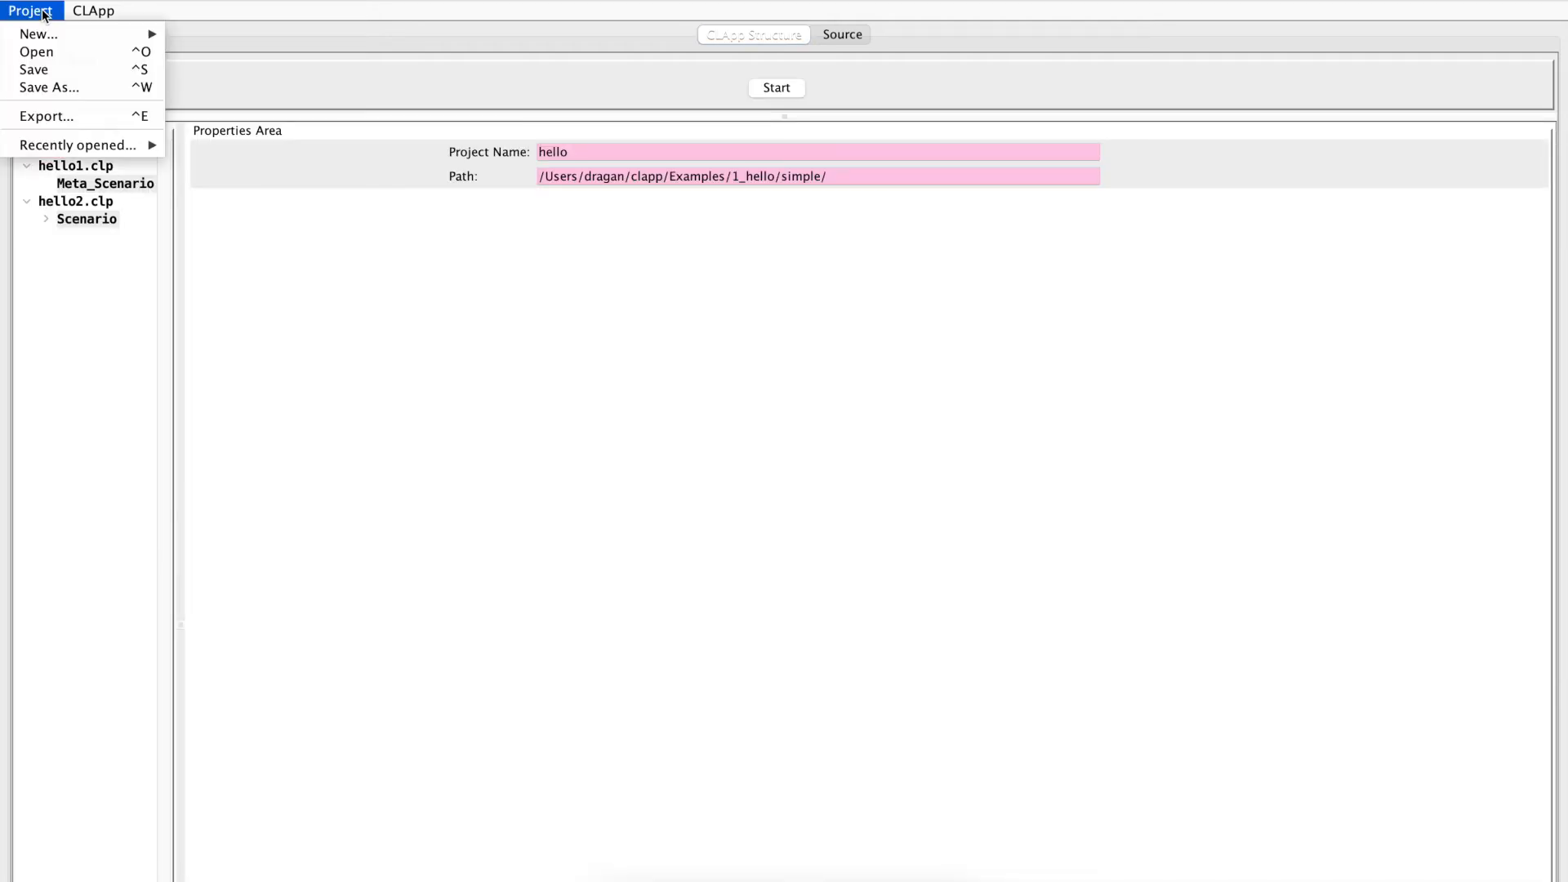
left_click(48, 85)
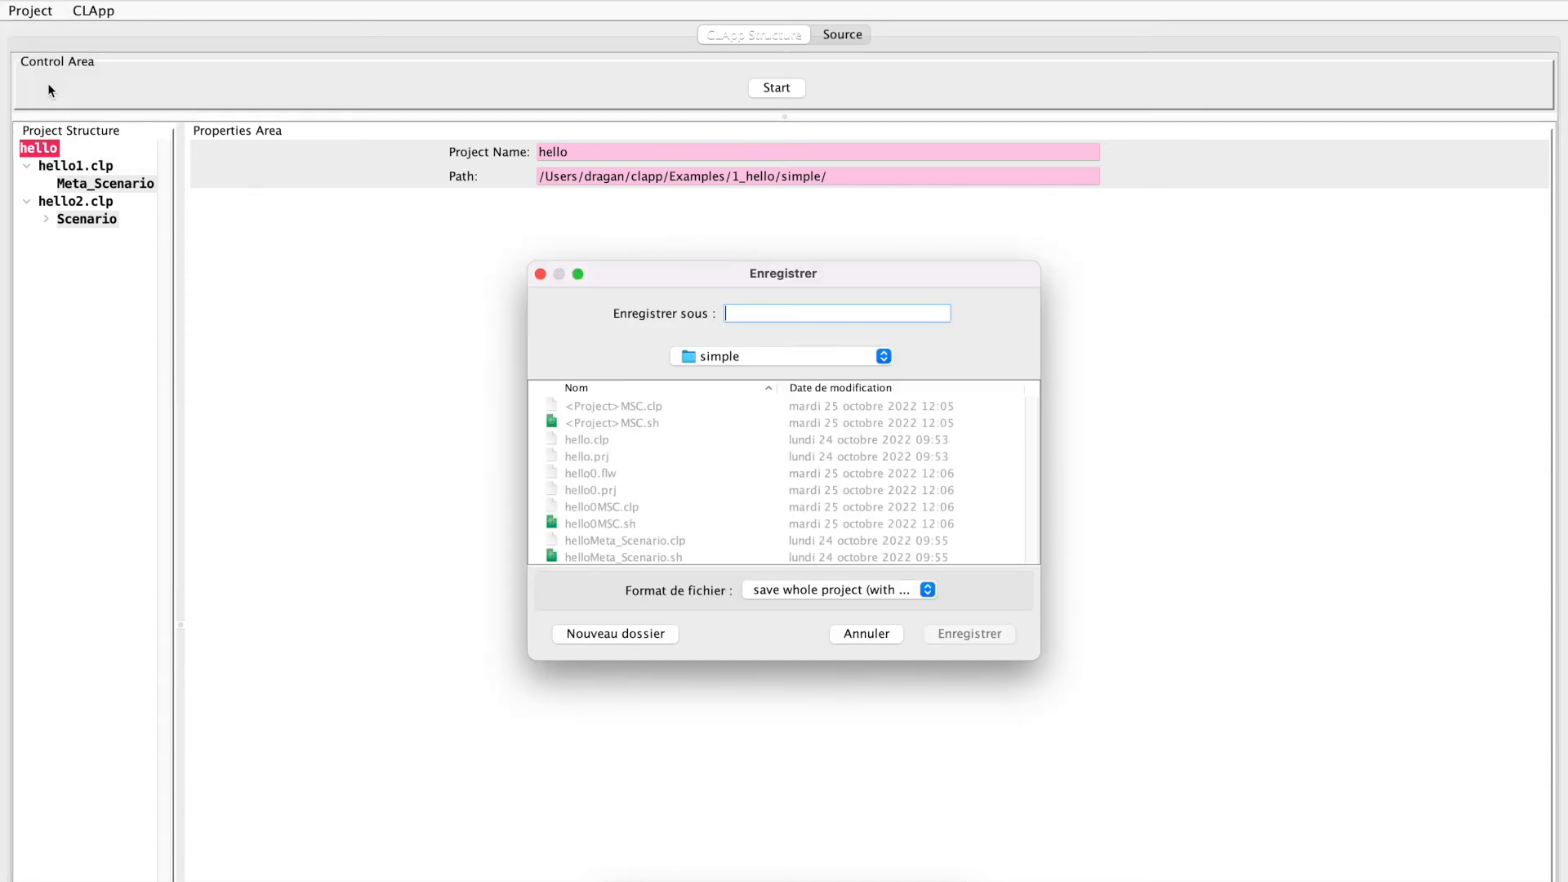
left_click(708, 353)
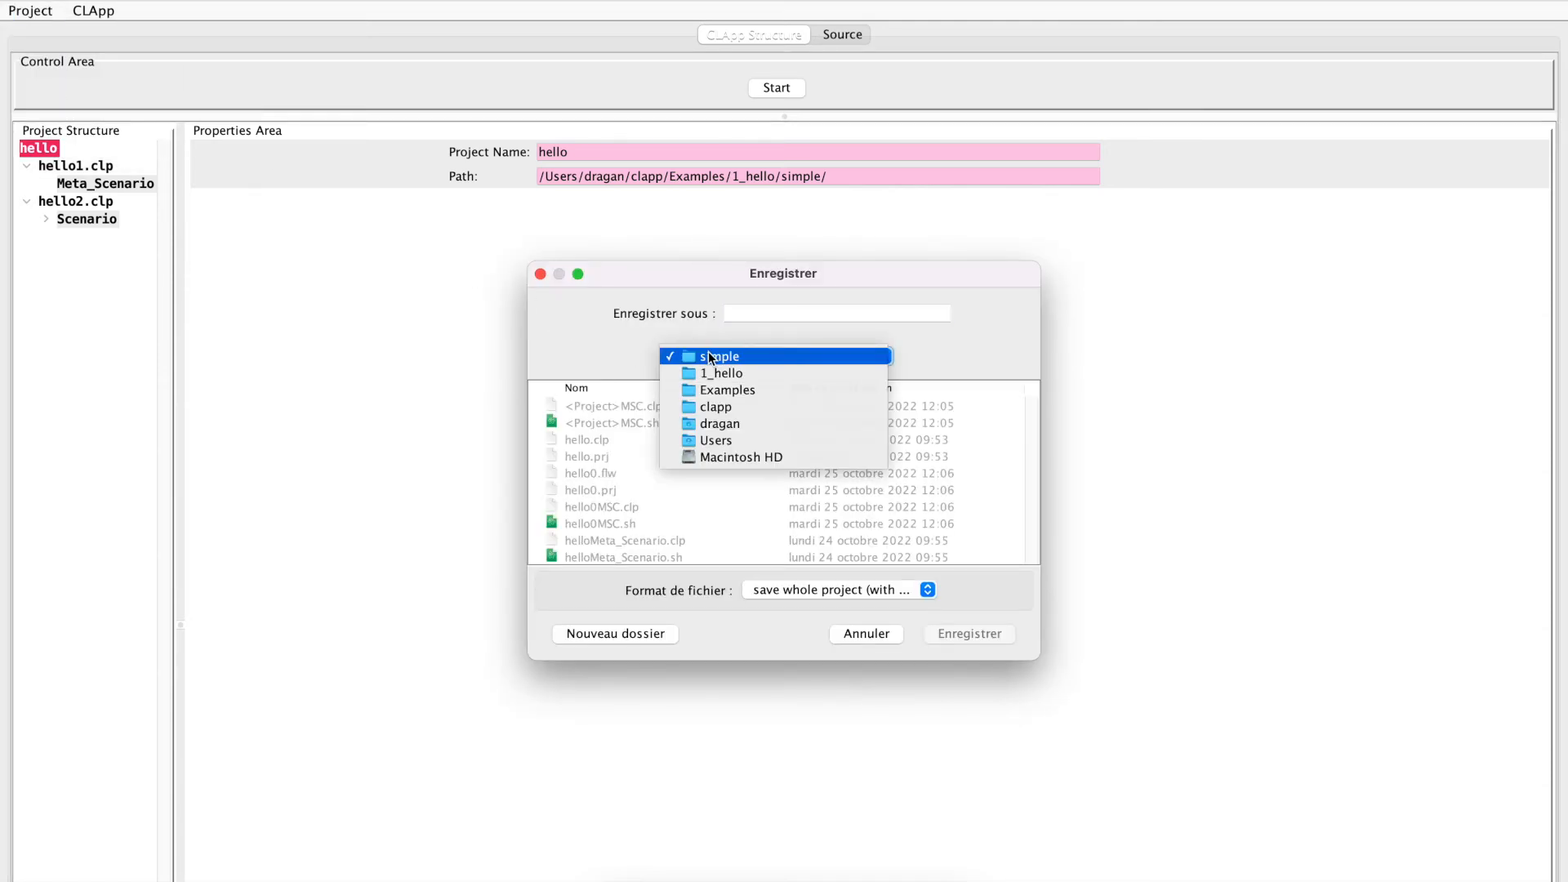
left_click(709, 365)
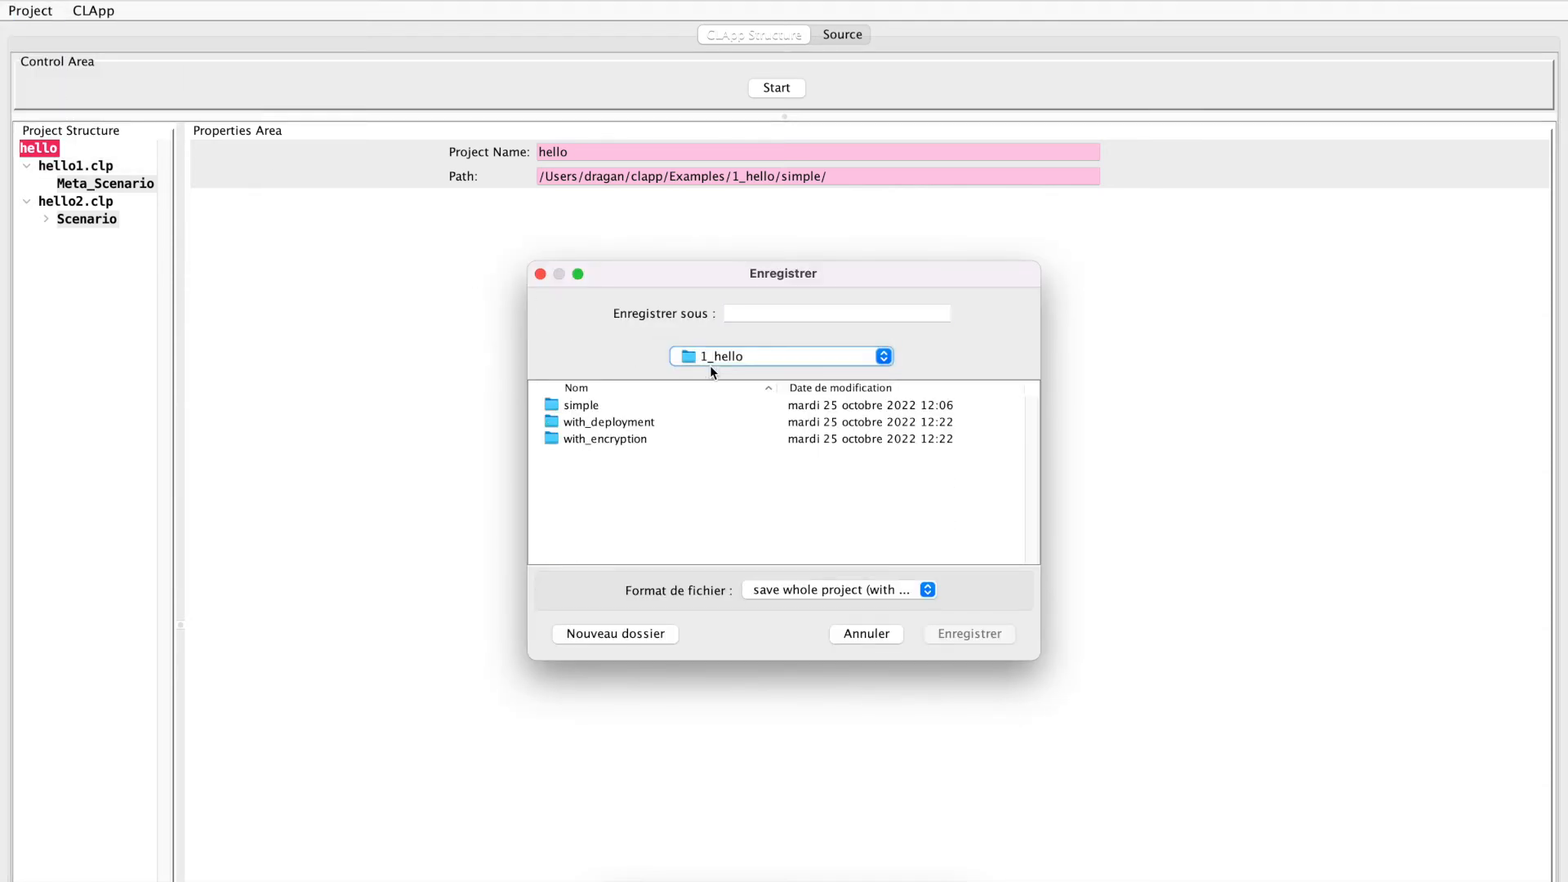
double_click(592, 422)
left_click(787, 312)
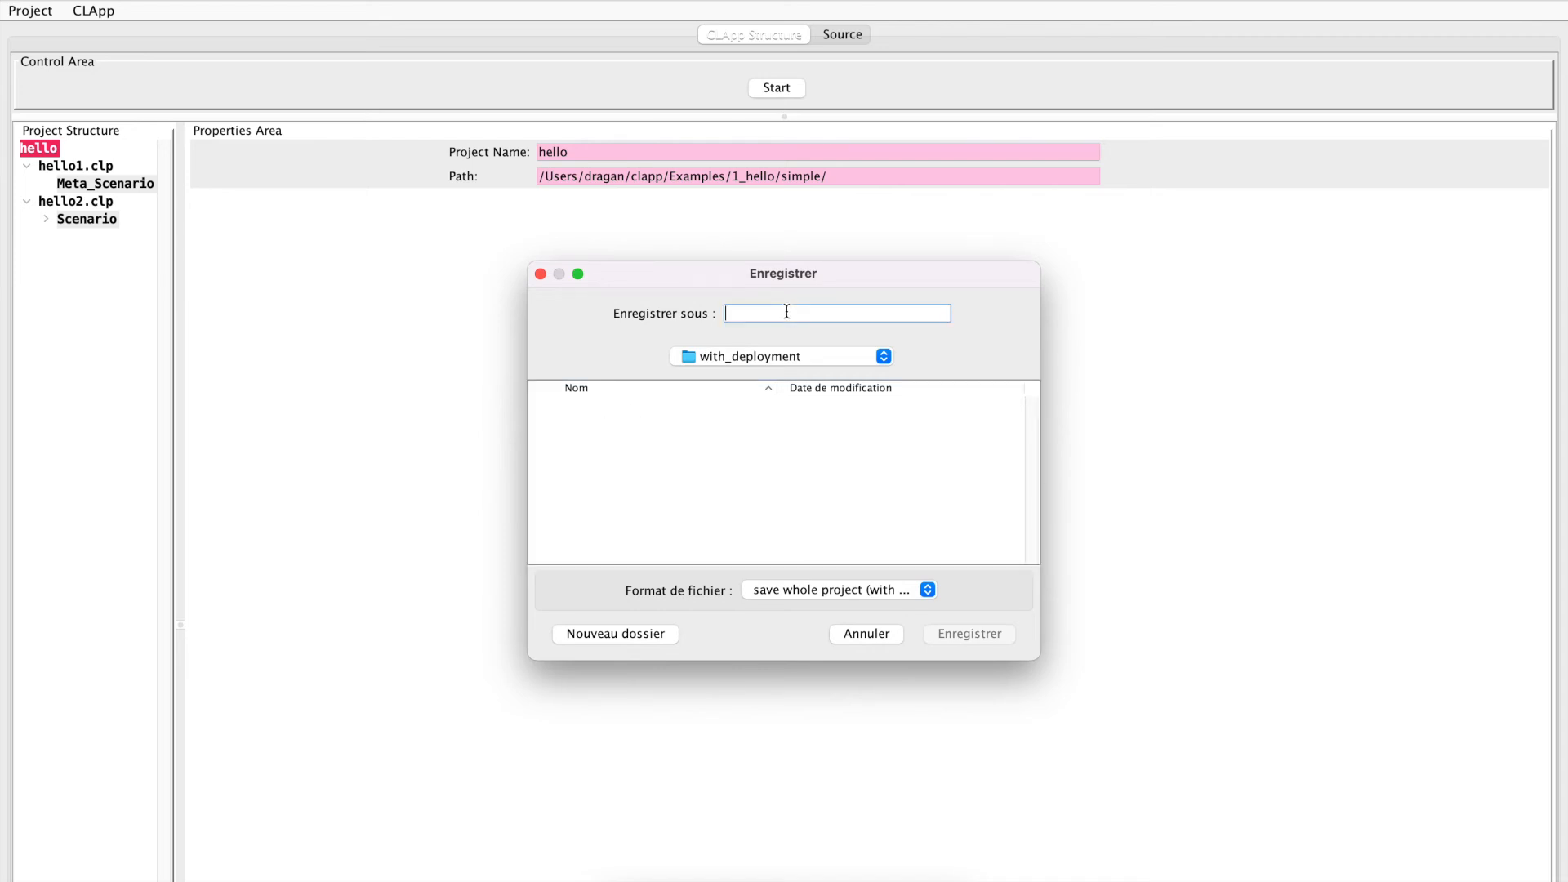
type("hello")
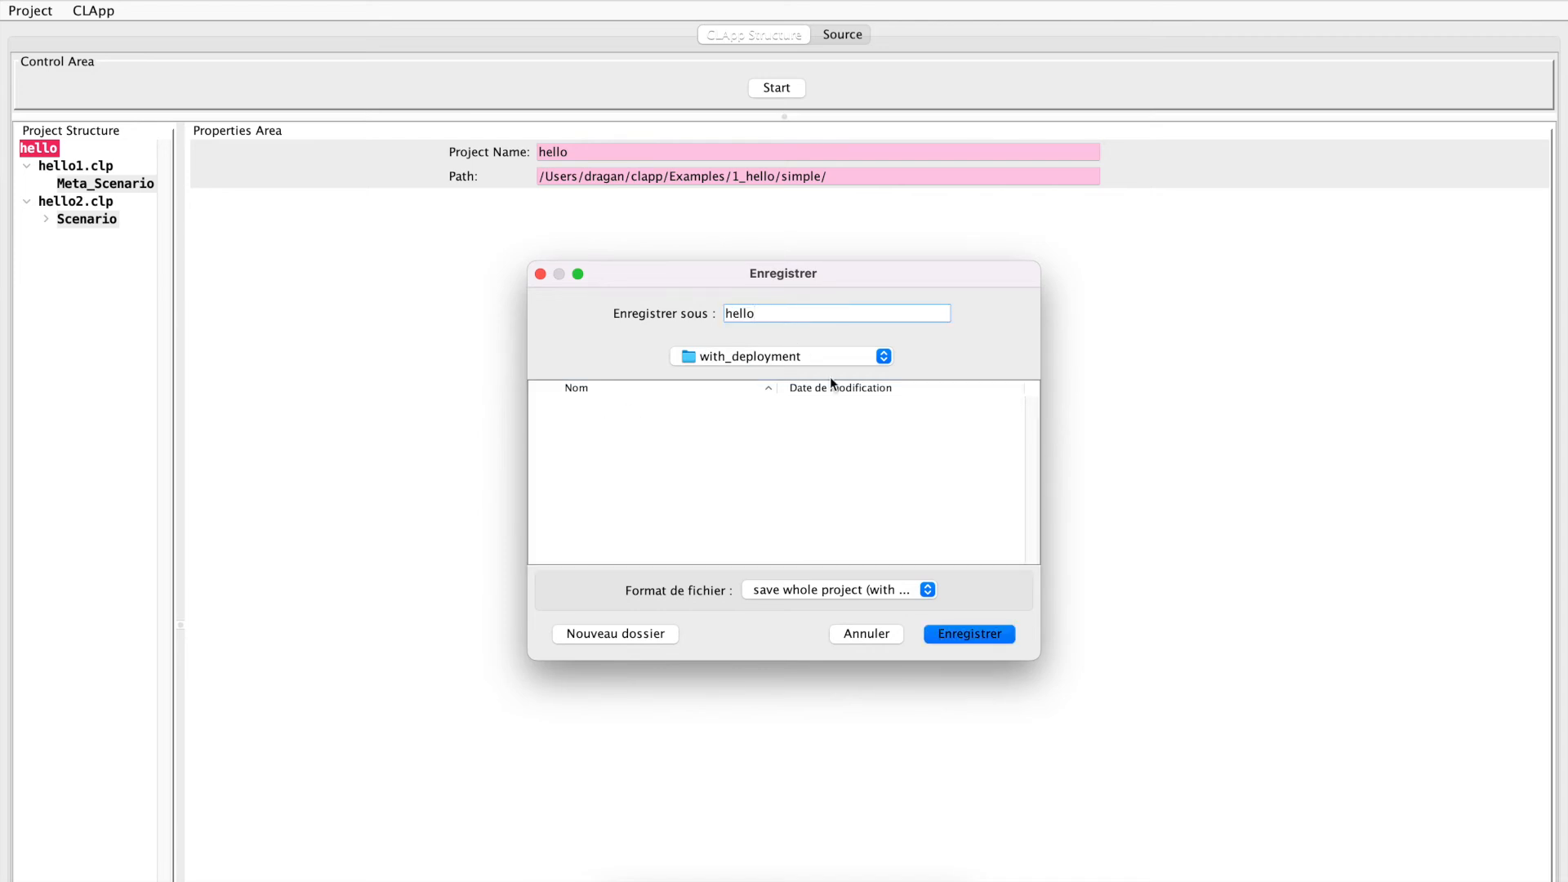
left_click(971, 631)
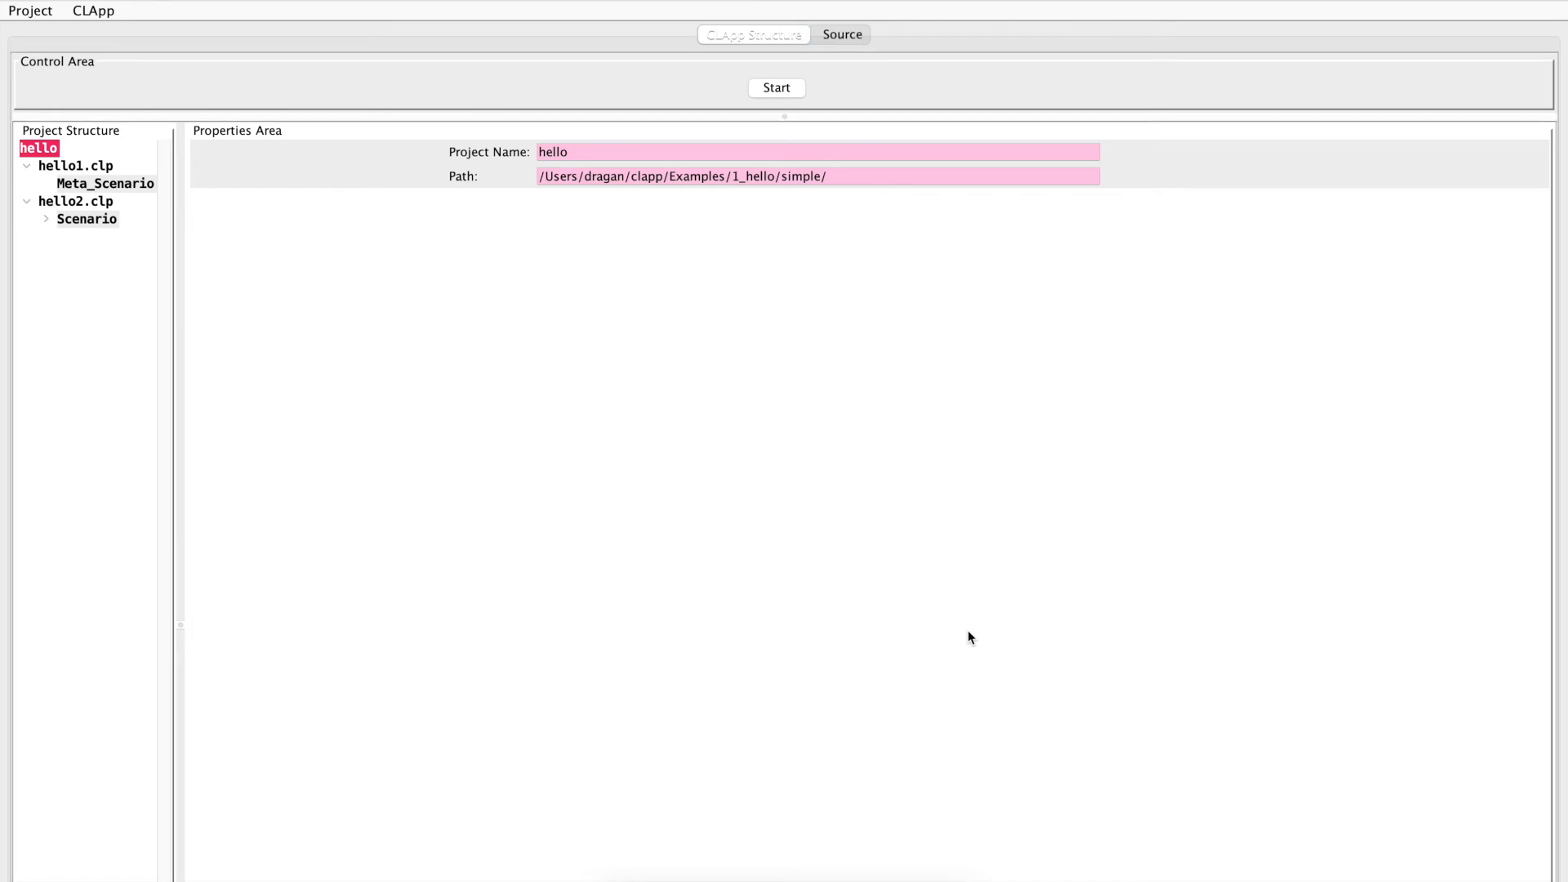
Switch to Terminal and list the with_deployment folder using ls -l to check the saved project files
key("super+Tab")
key("super+Tab")
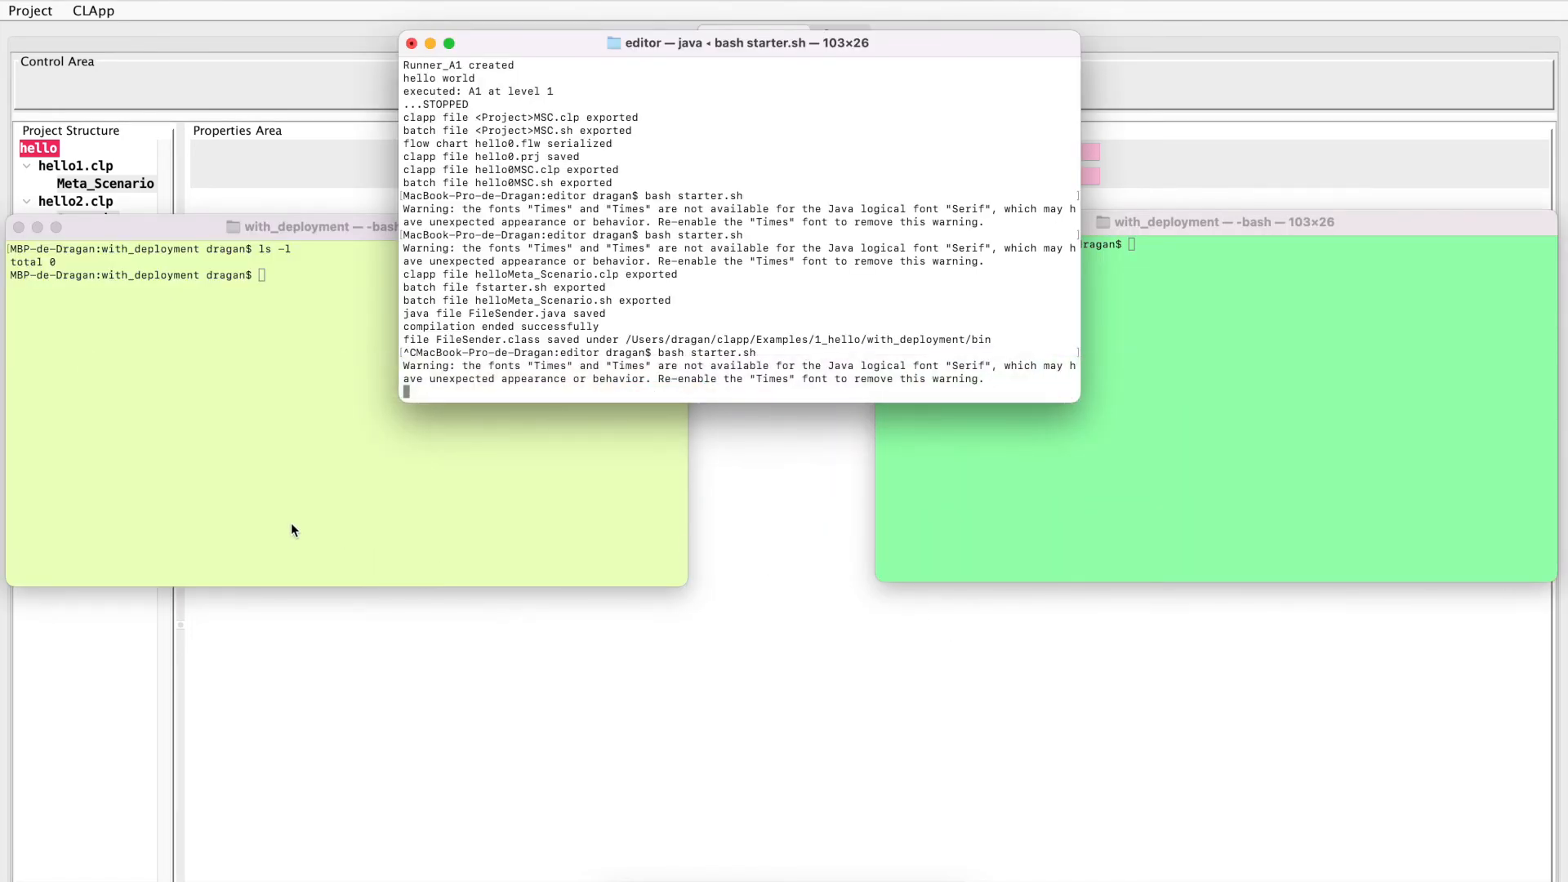
left_click(294, 518)
type("ls -l")
key("Return")
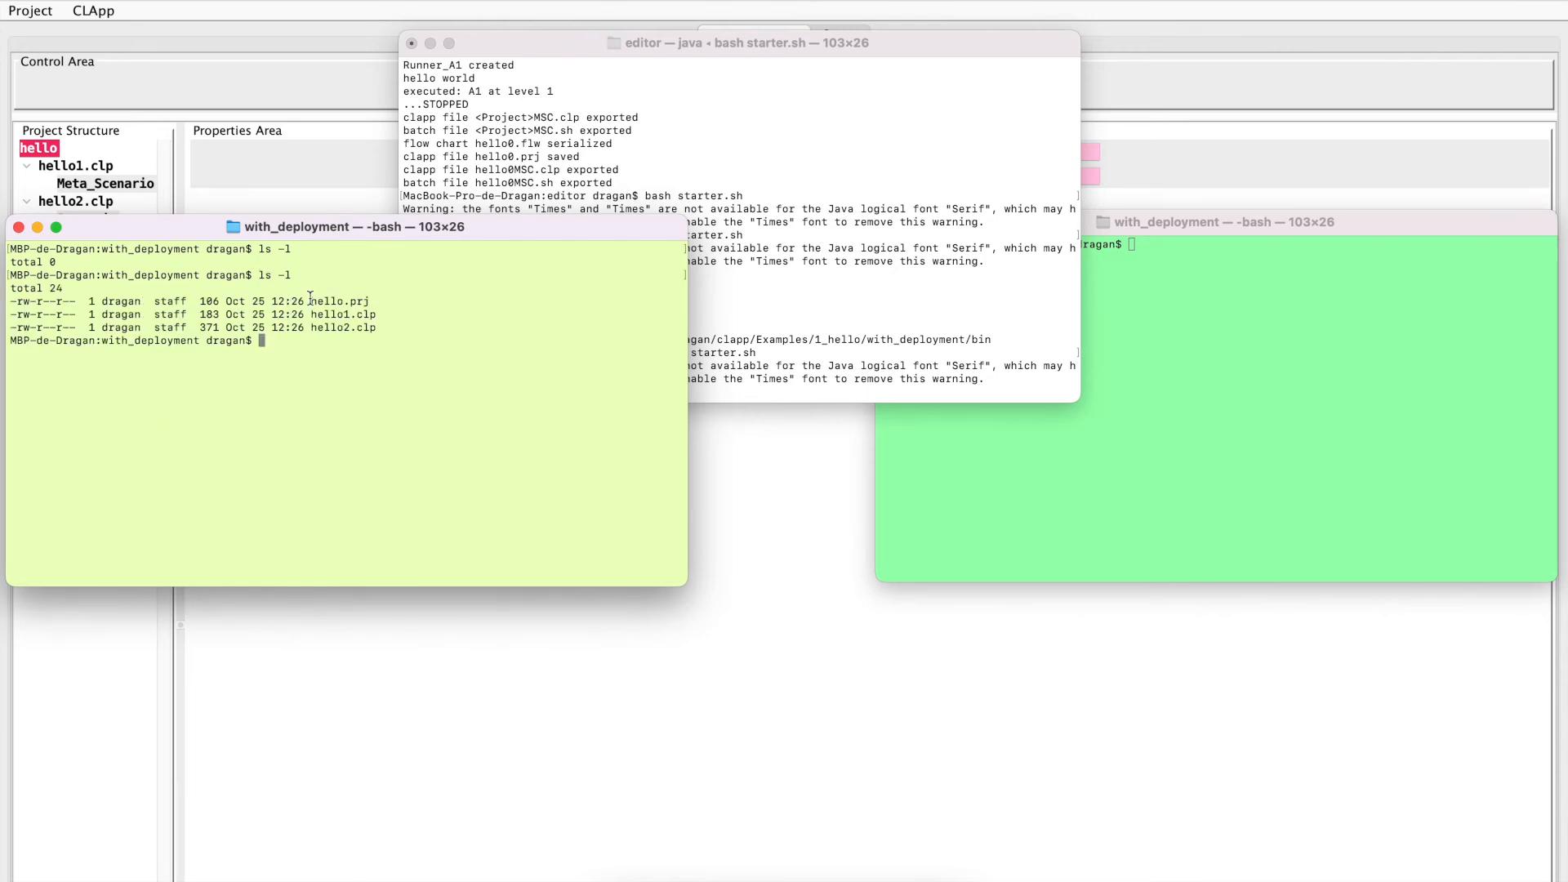
left_click_drag(311, 301, 382, 326)
left_click(384, 326)
Switch back to the CLApp editor and export the project to the with_deployment folder
key("super+Tab")
key("super+Tab")
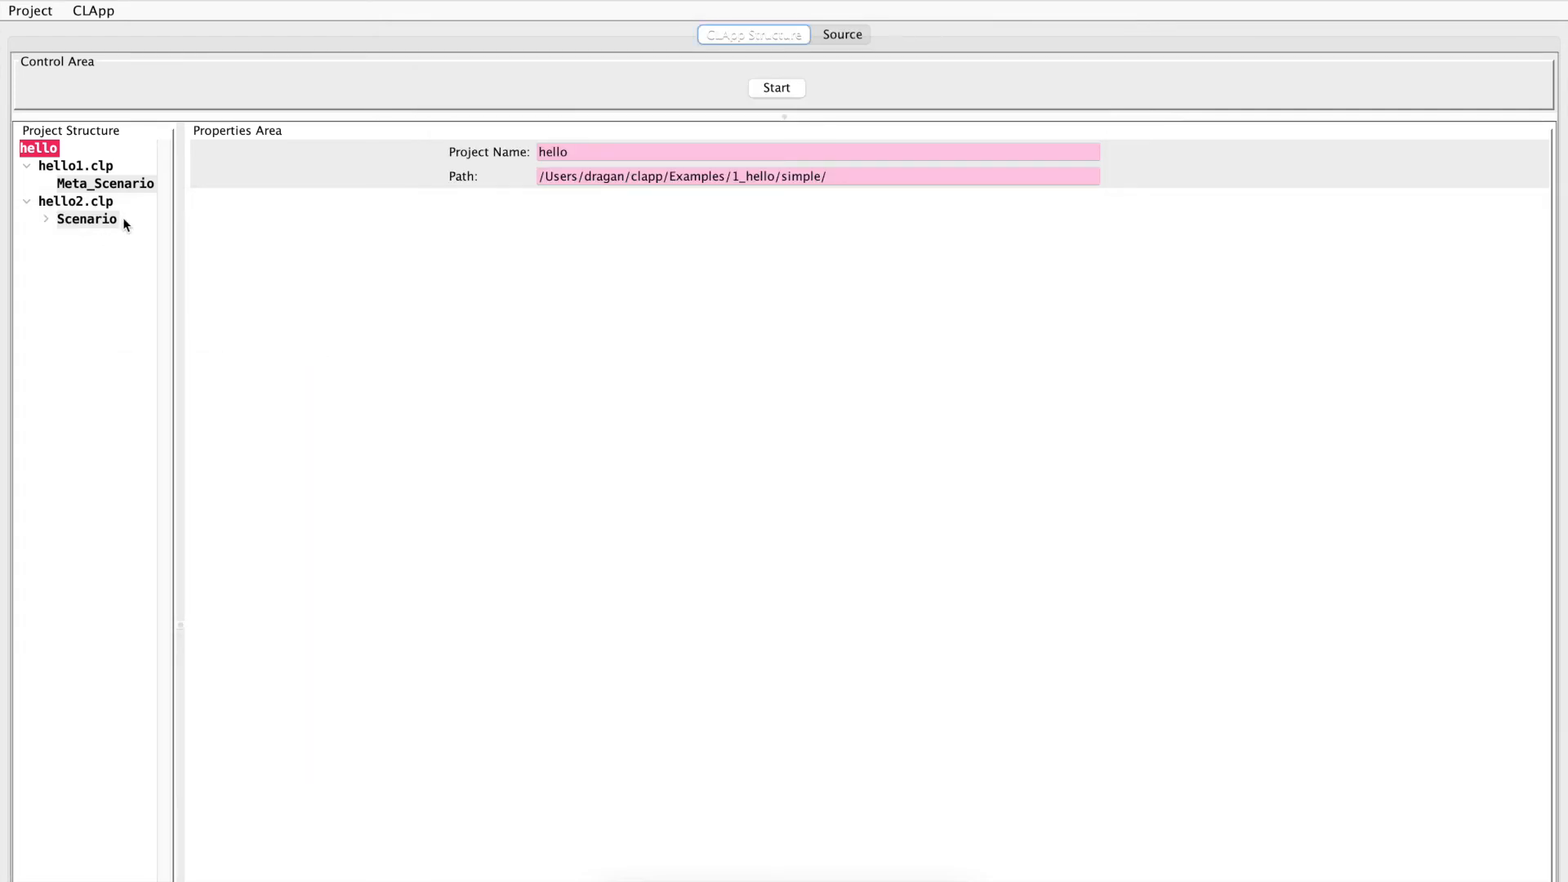
left_click(42, 13)
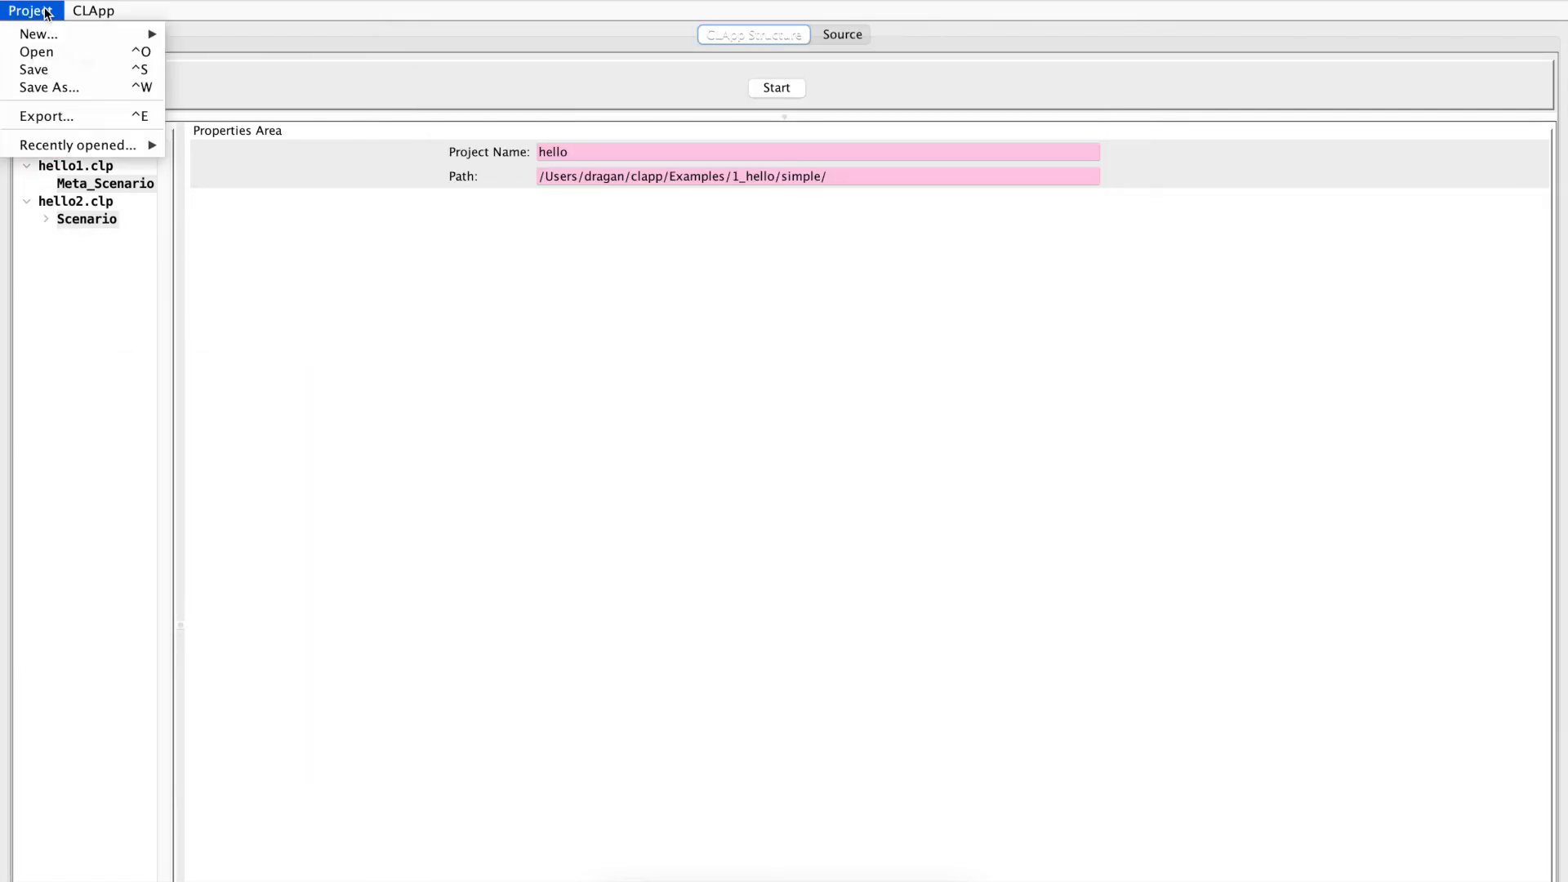
left_click(57, 116)
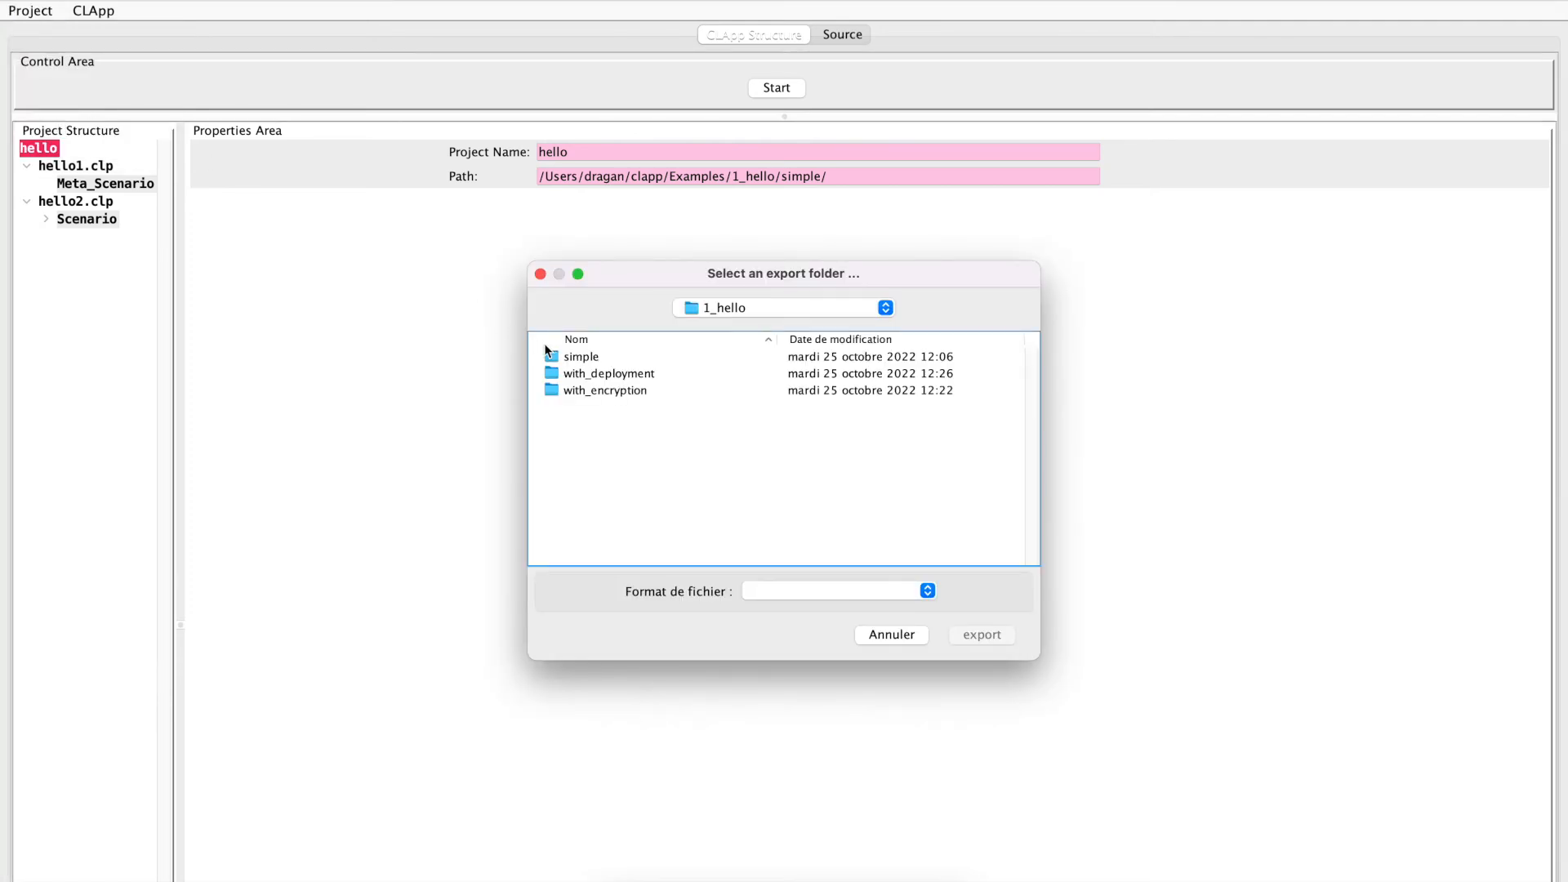
left_click(580, 369)
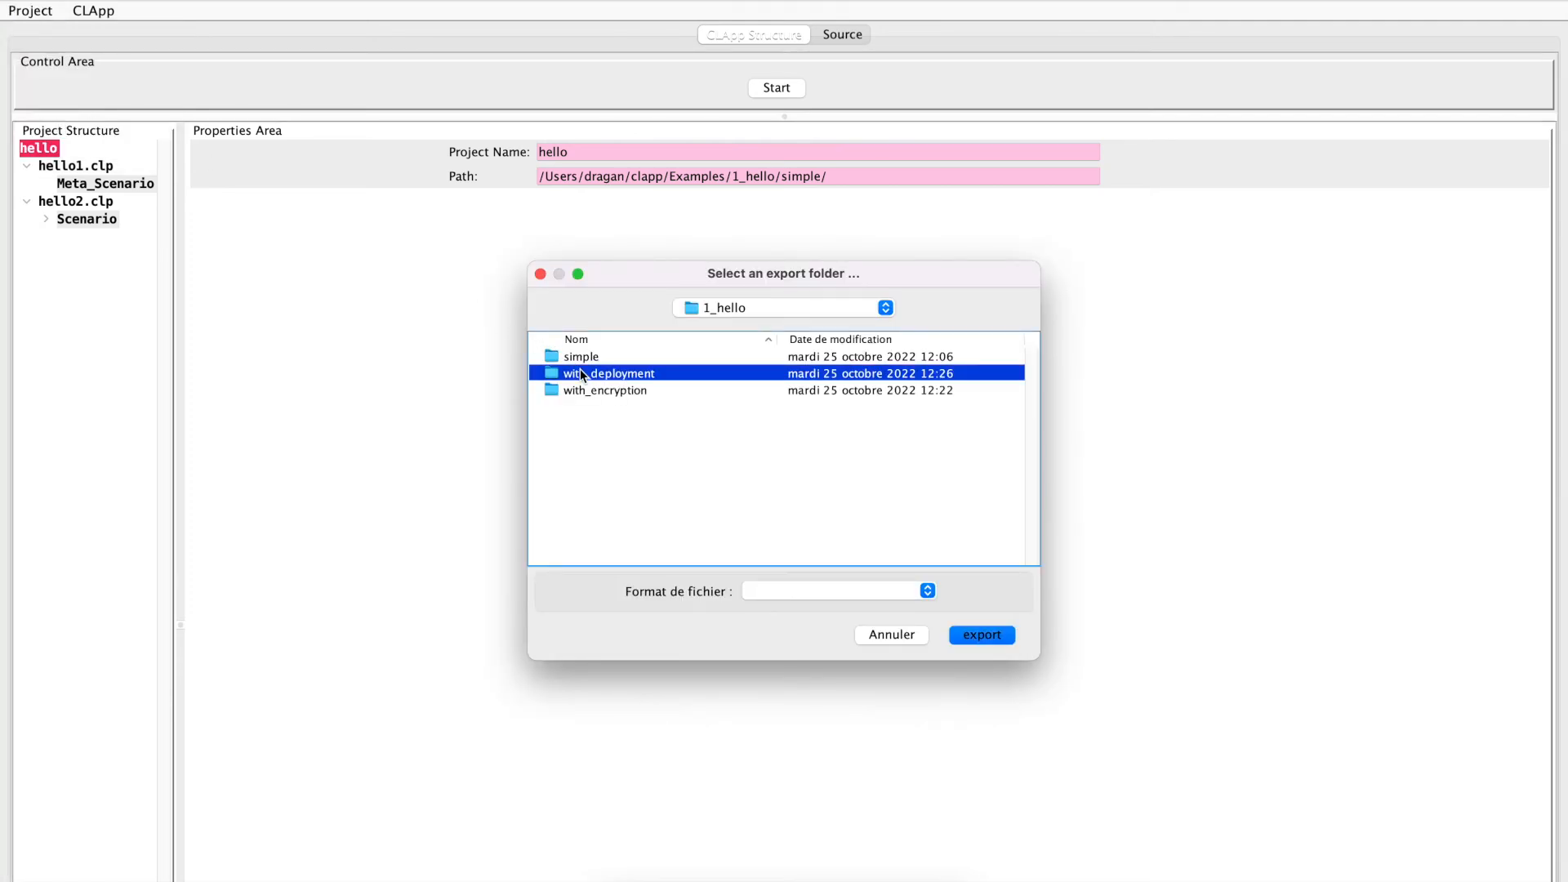
left_click(980, 637)
In Terminal, list the with_deployment folder again and examine the exported helloMeta_Scenario files and bin folder
key("super+Tab")
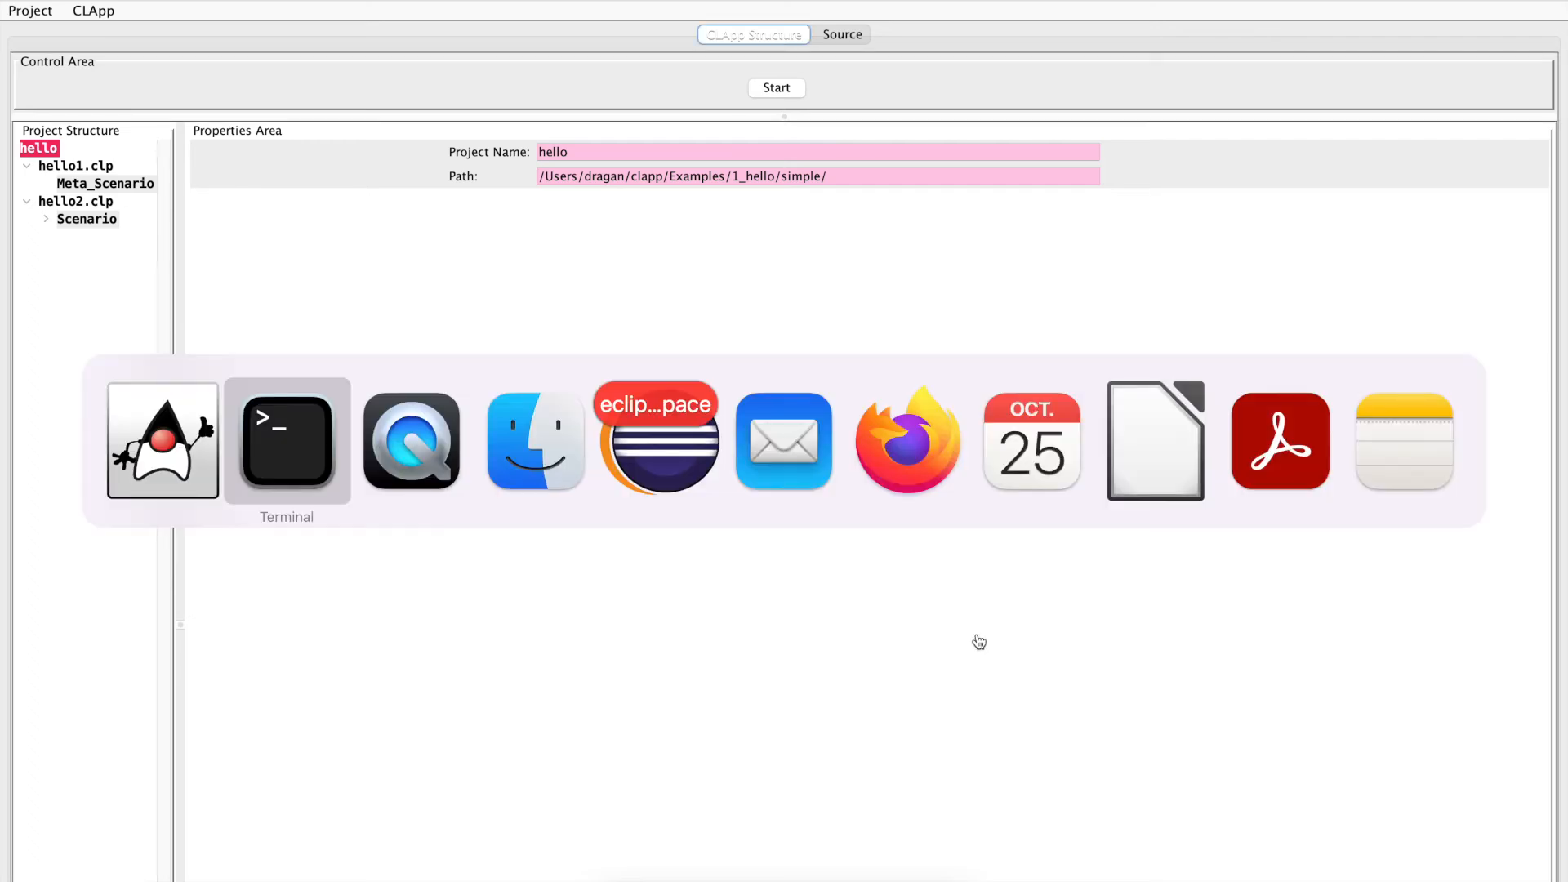
key("Up")
key("Return")
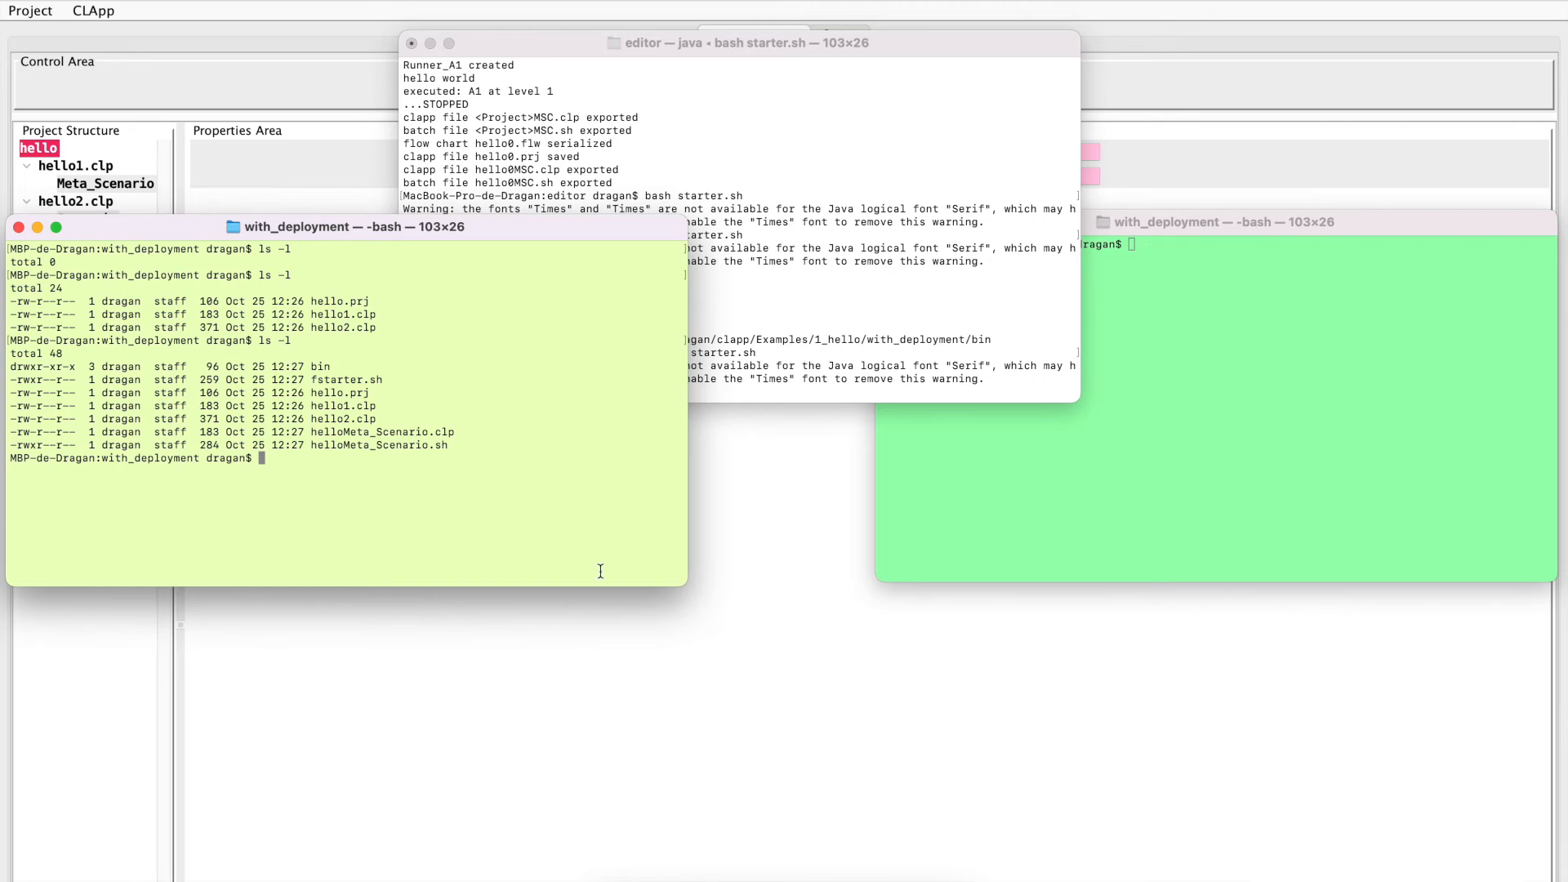
left_click_drag(312, 433, 489, 445)
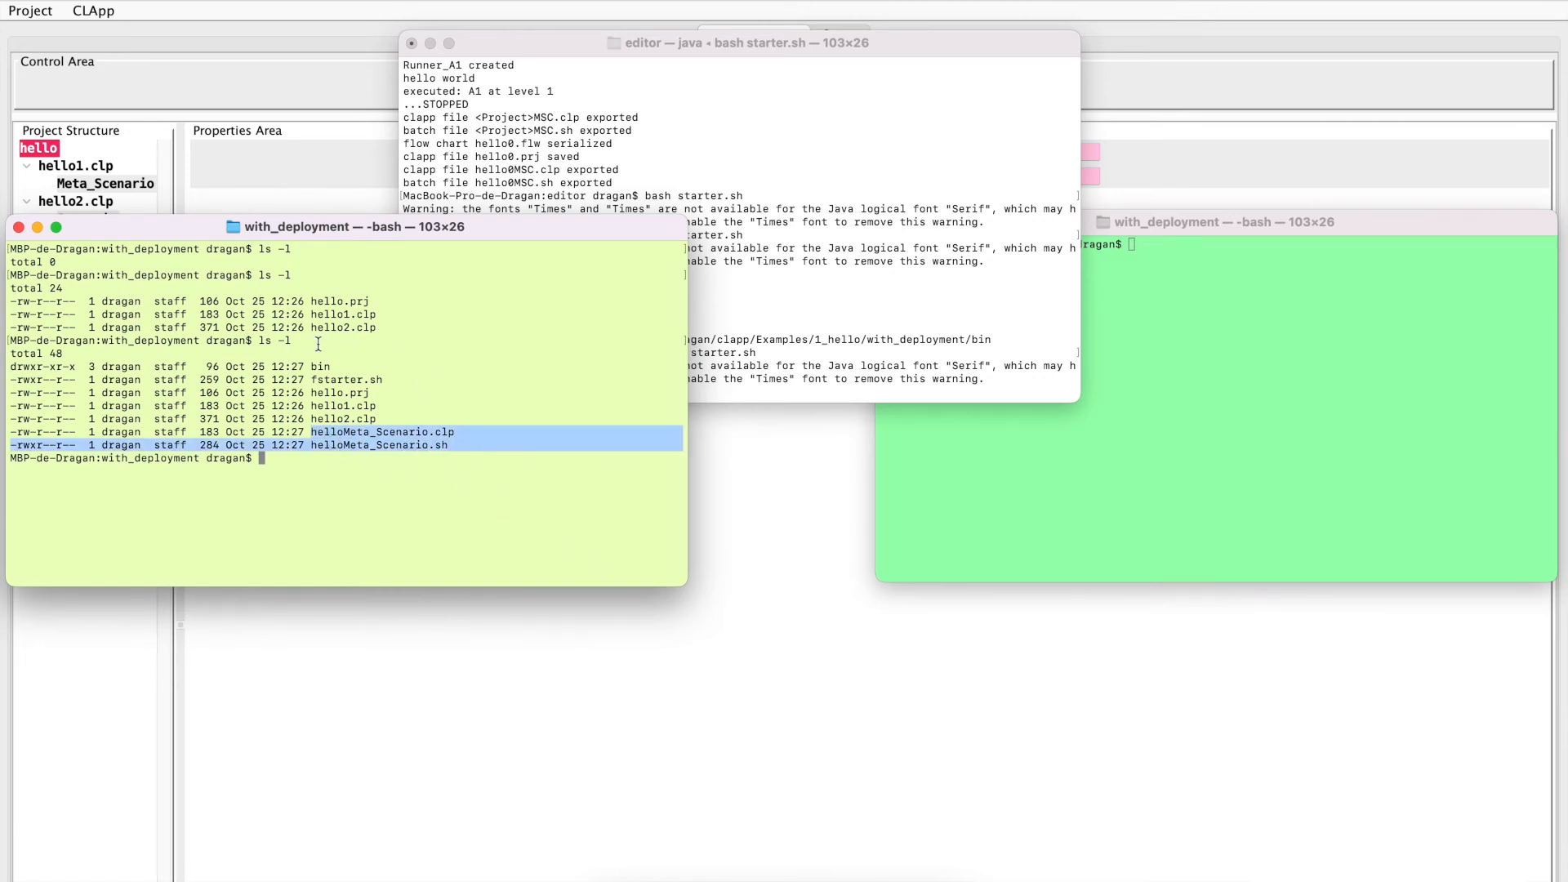
left_click_drag(312, 366, 352, 365)
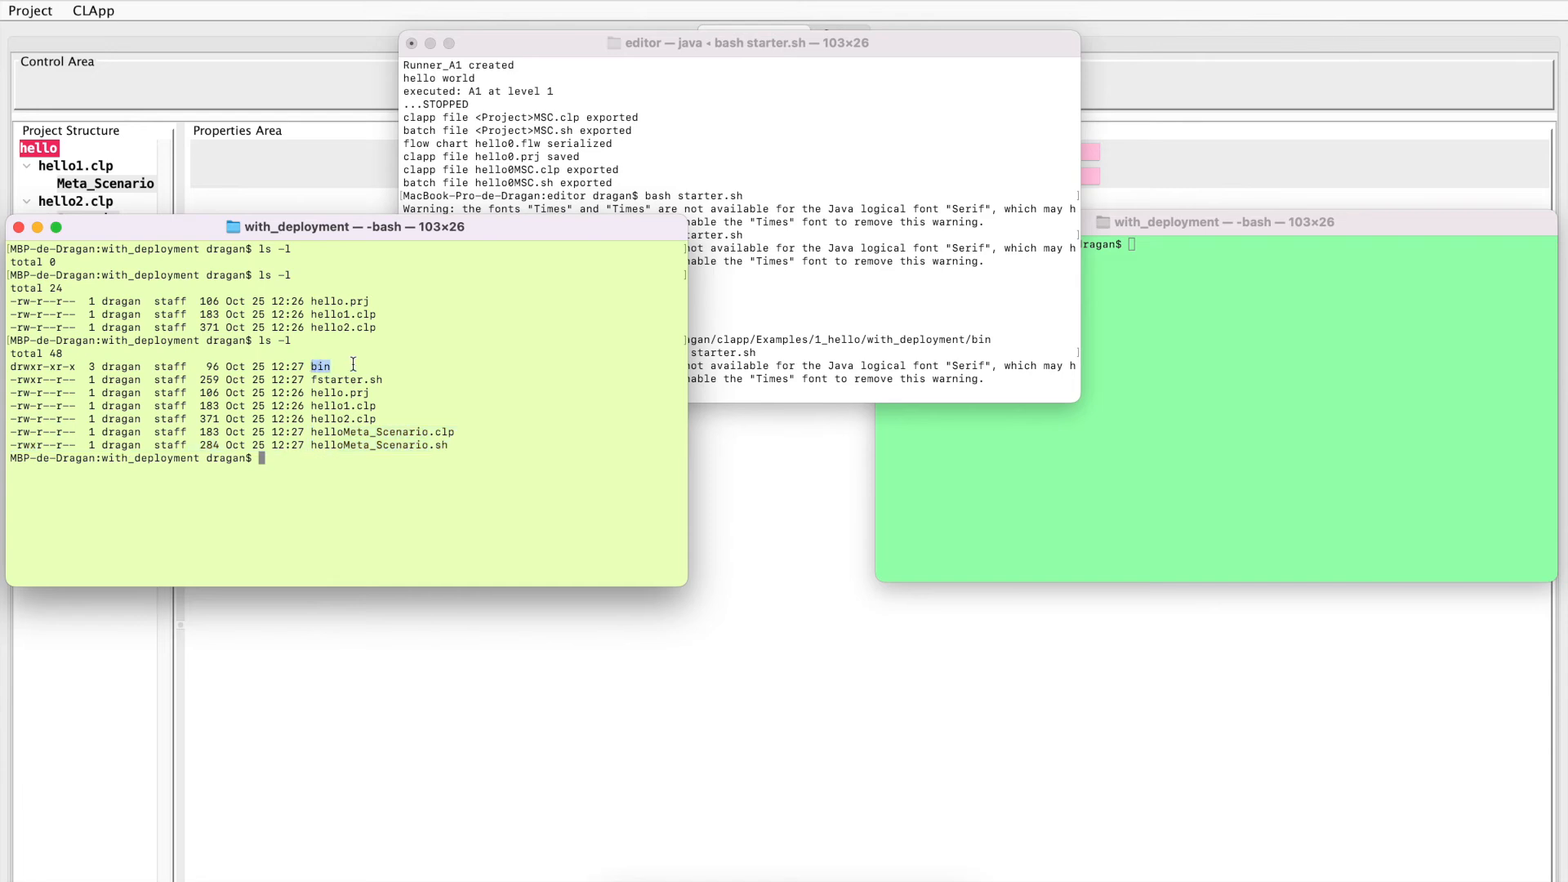
Run fstarter.sh with bash and move the hello1 control window clear of the terminal output
left_click(314, 376)
left_click(297, 454)
type("bash")
type("fstarter.sh")
key("Return")
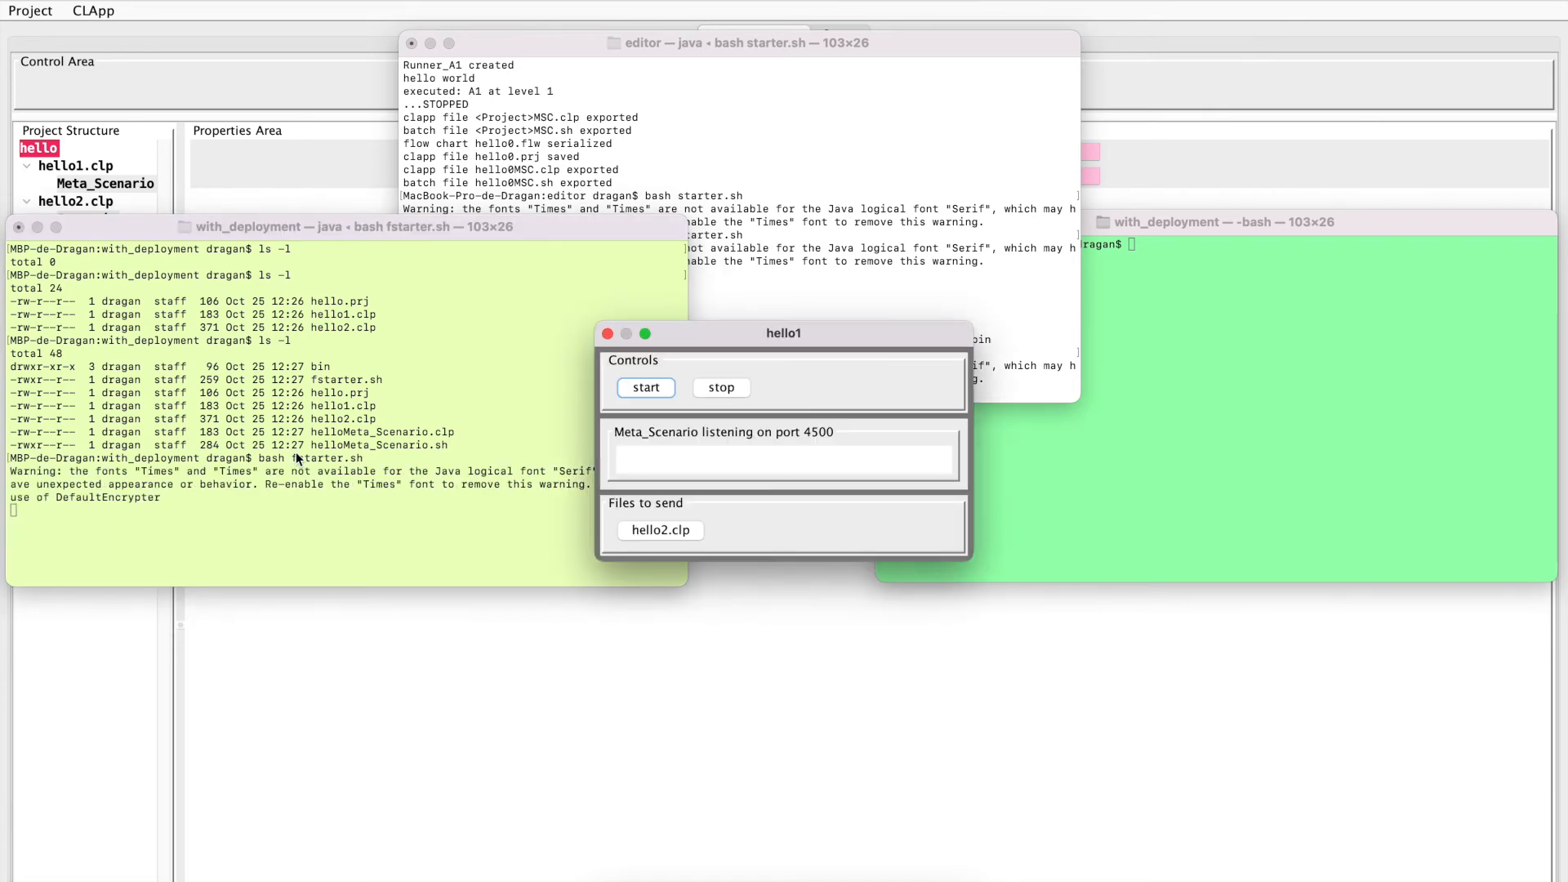
left_click_drag(709, 326, 165, 535)
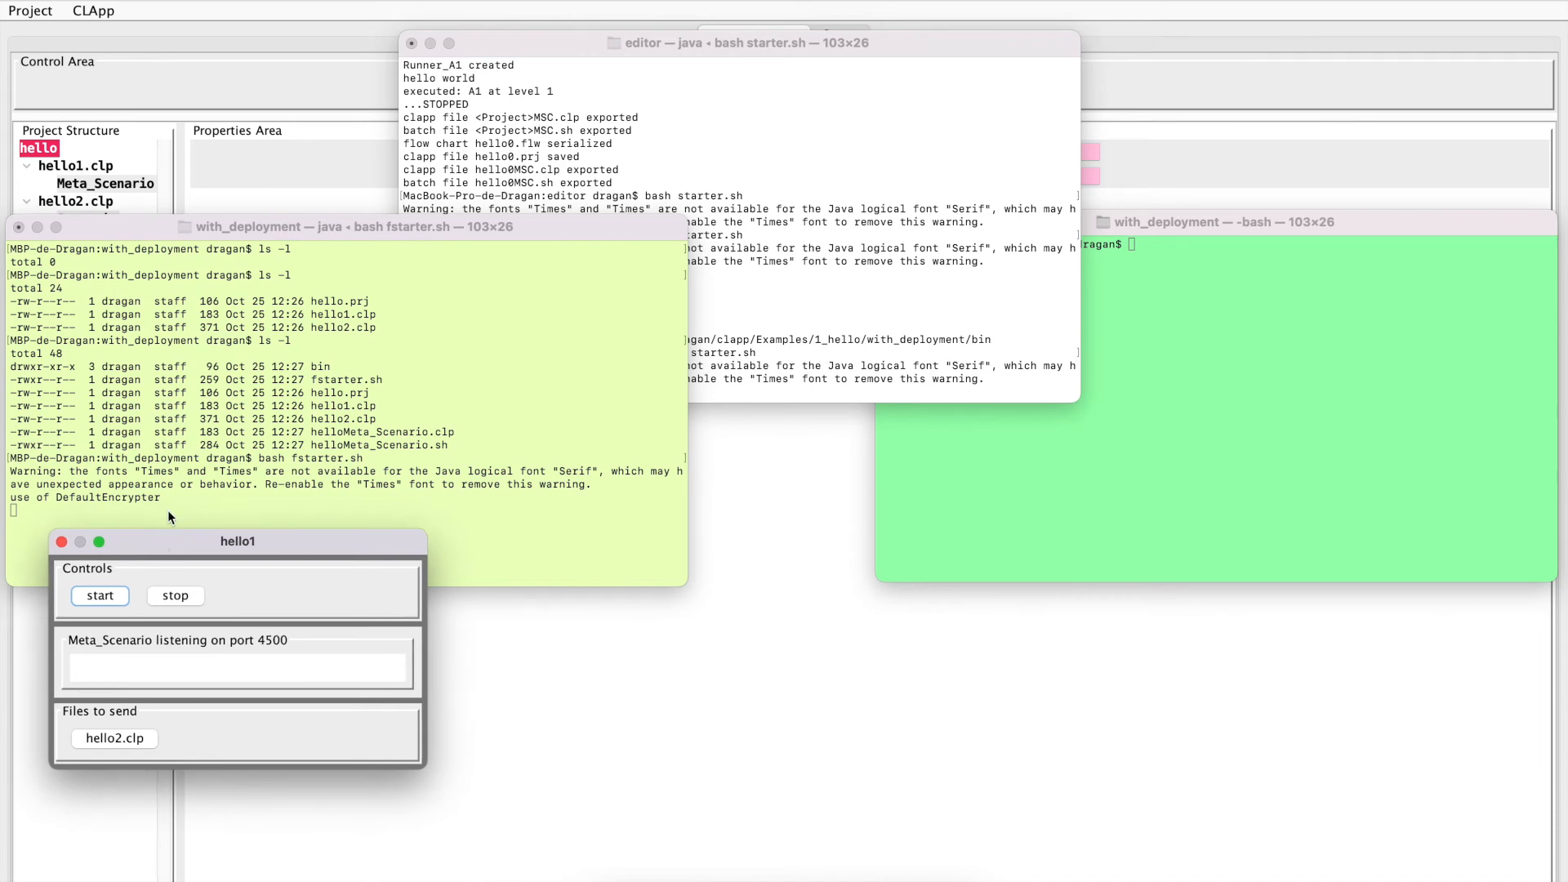
Quit the CLApp editor and start Meta_Scenario from the hello1 control window
left_click(270, 89)
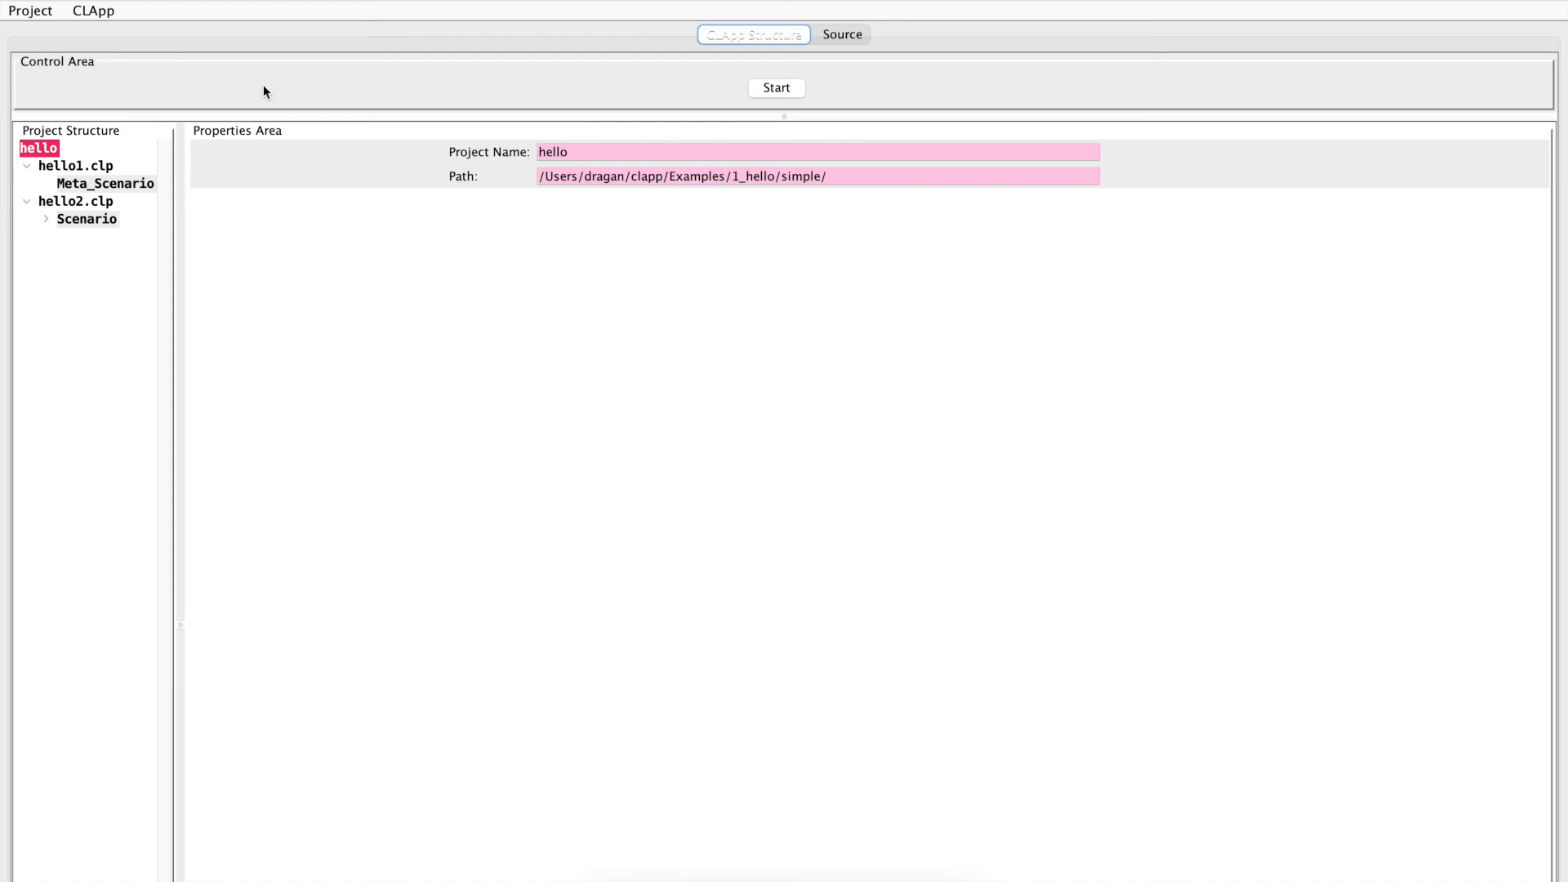
key("super+q")
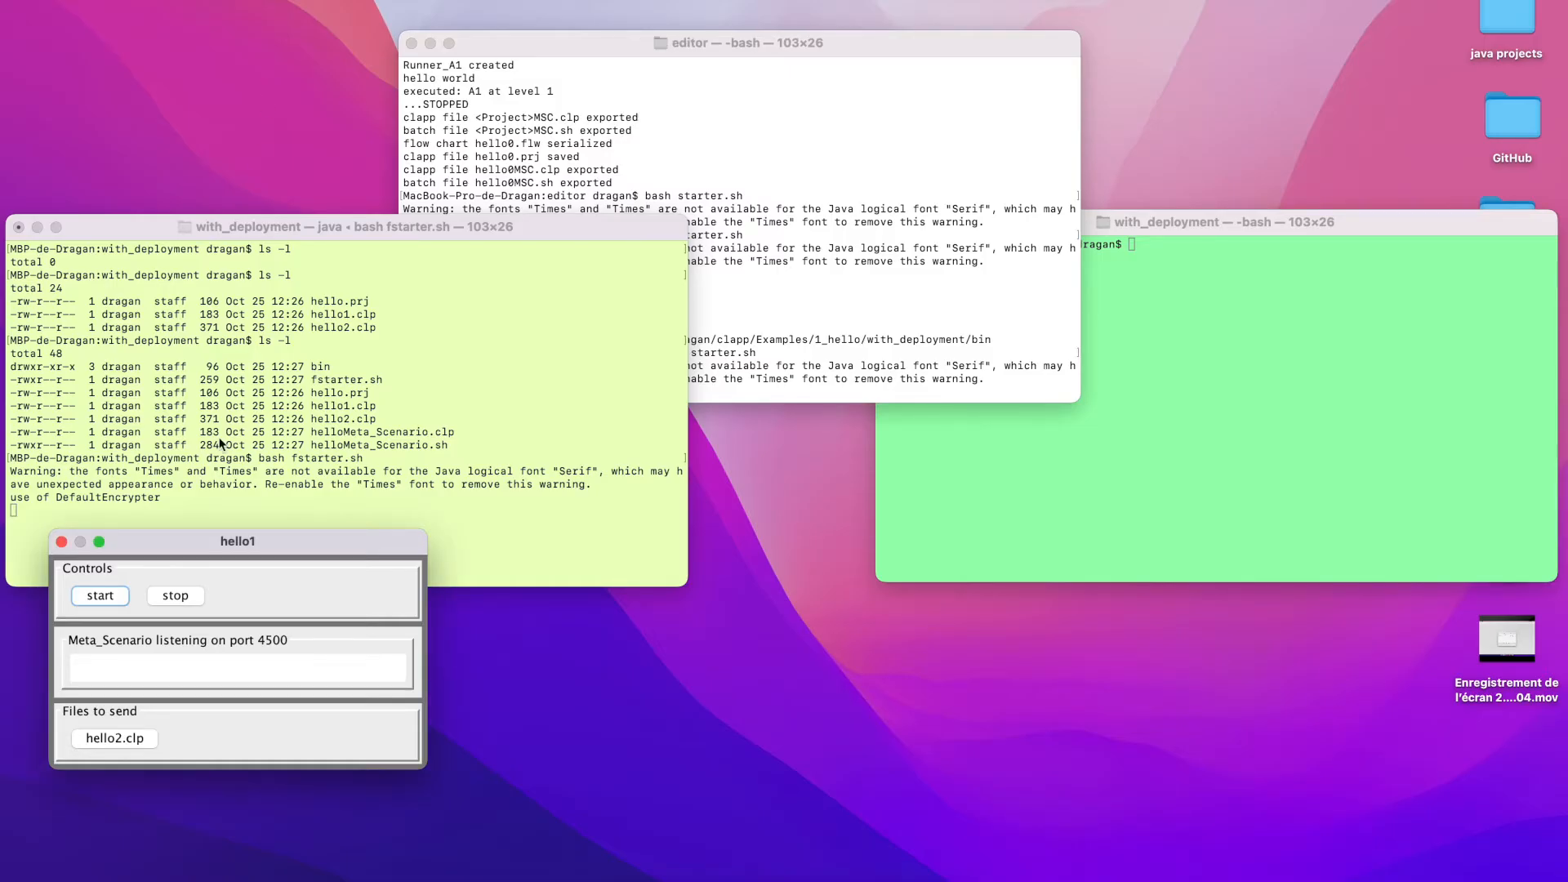
left_click(102, 596)
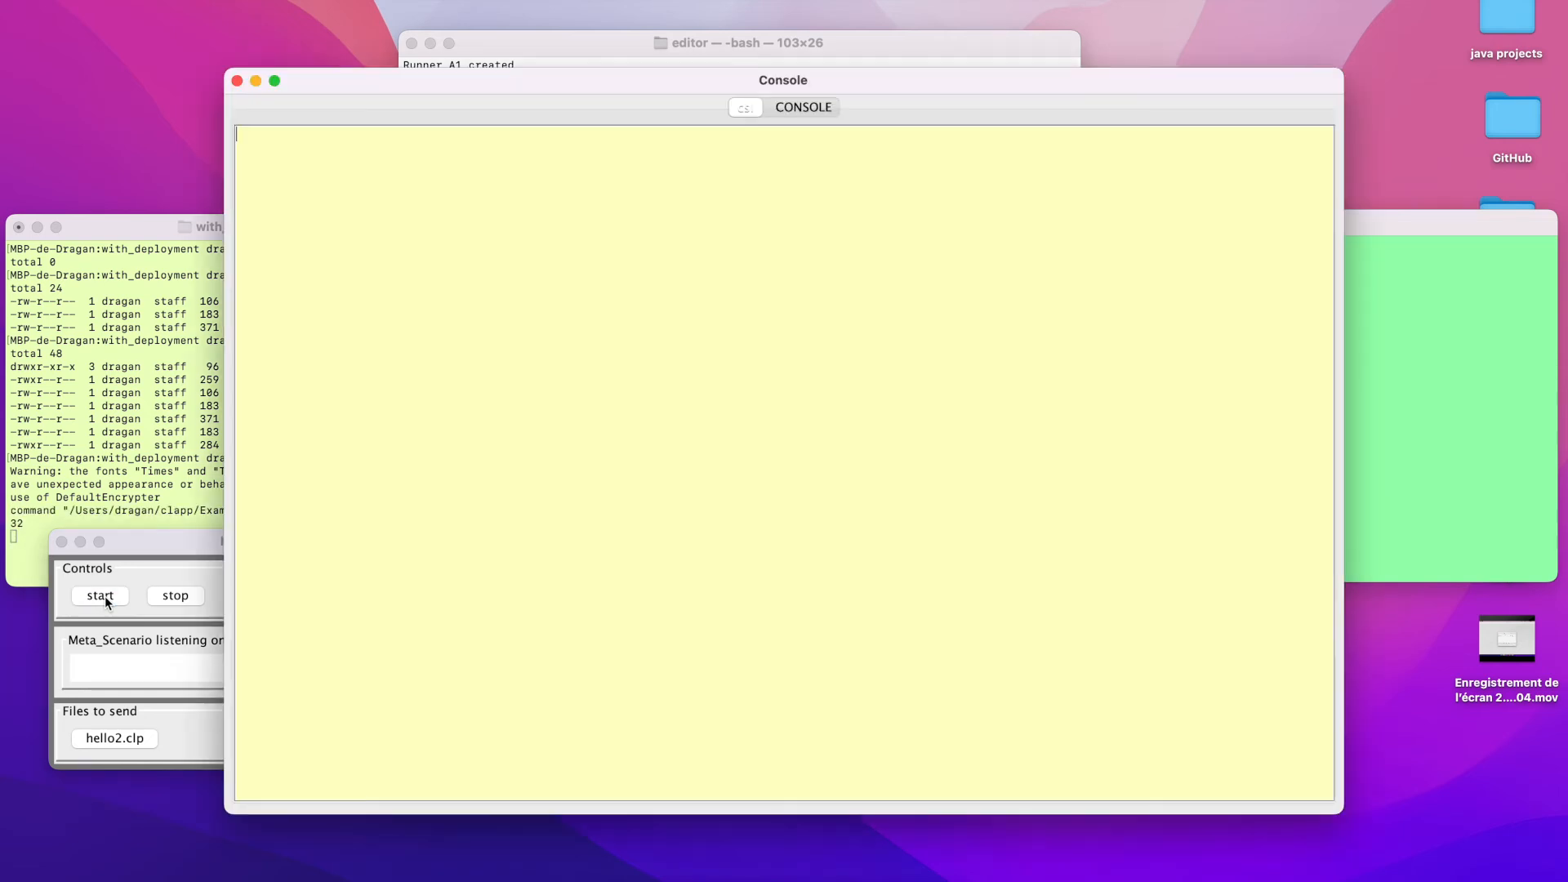
Check the CONSOLE log for the port listening message and send hello2.clp to Meta_Scenario
left_click(810, 110)
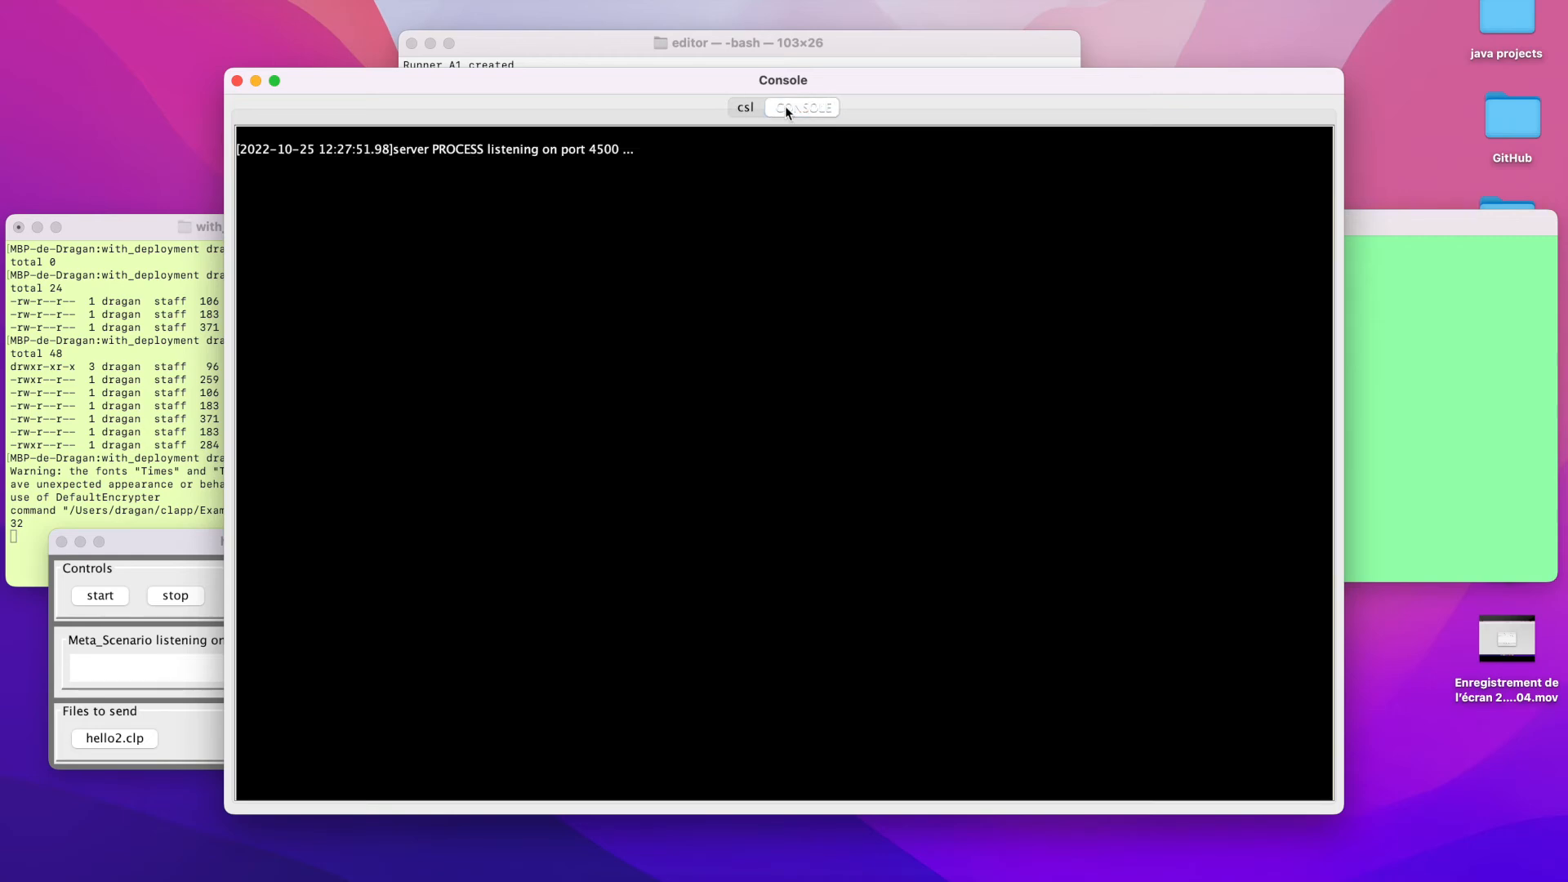
left_click_drag(632, 149, 436, 155)
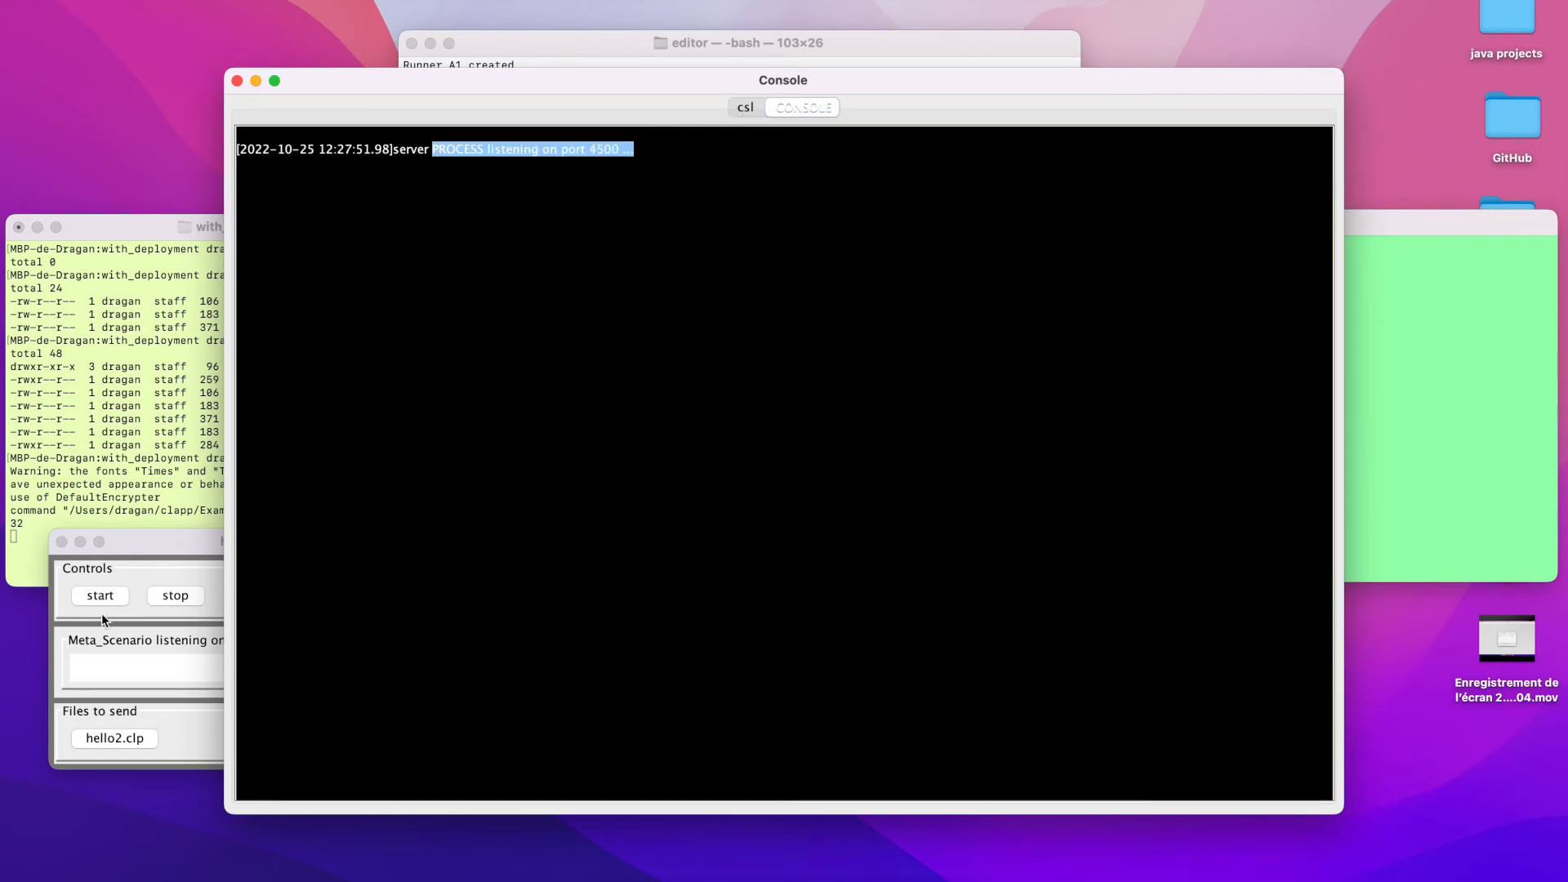
left_click(160, 724)
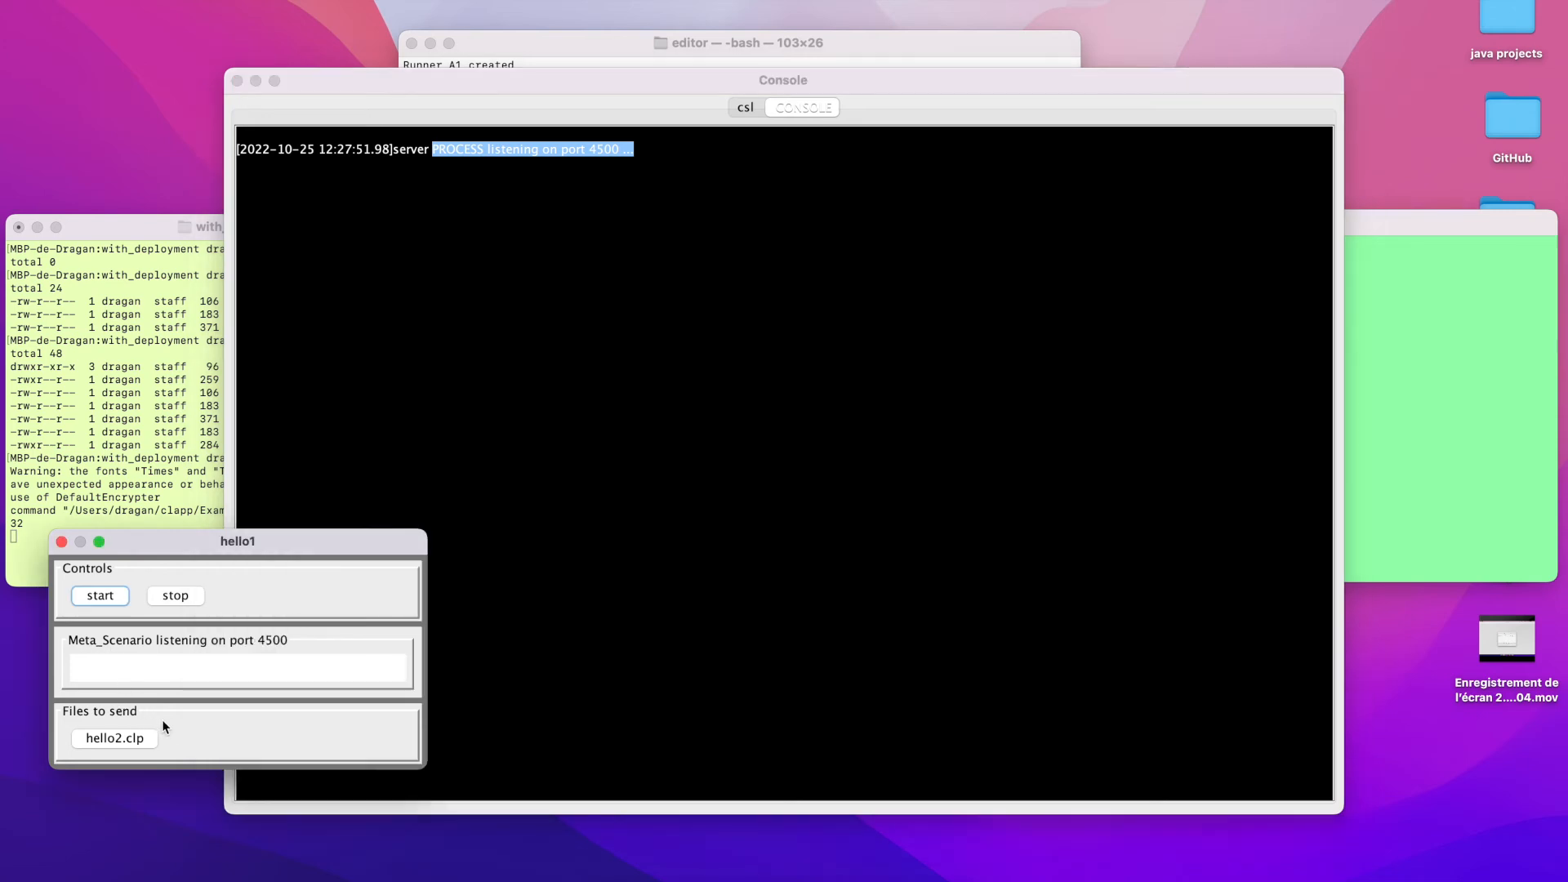
left_click(96, 739)
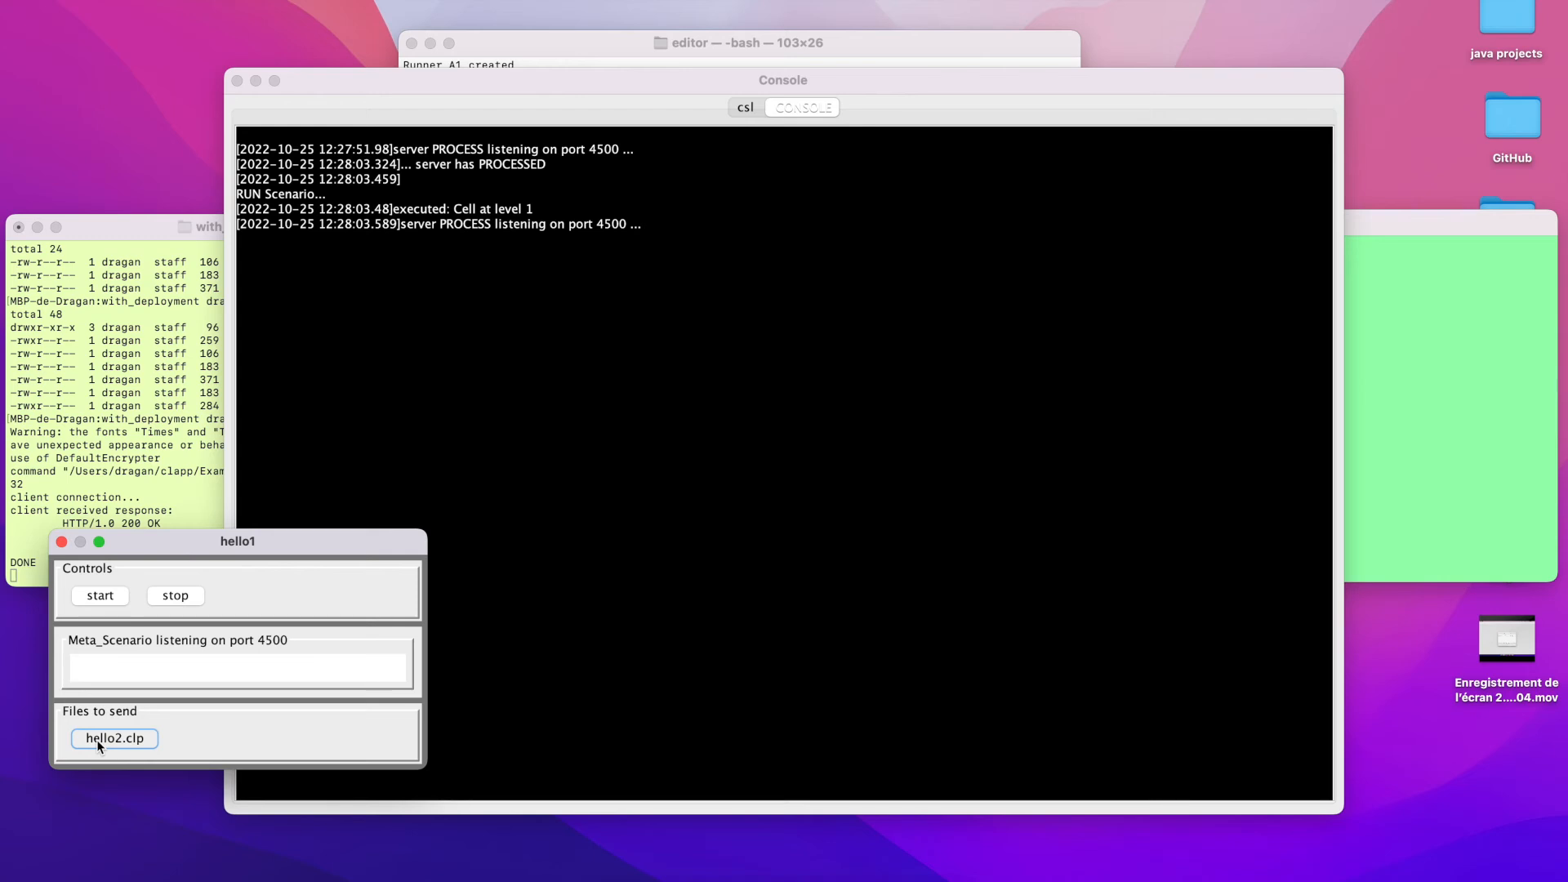
Examine the program's text output in the csl console and stop Meta_Scenario from the hello1 window
left_click(745, 109)
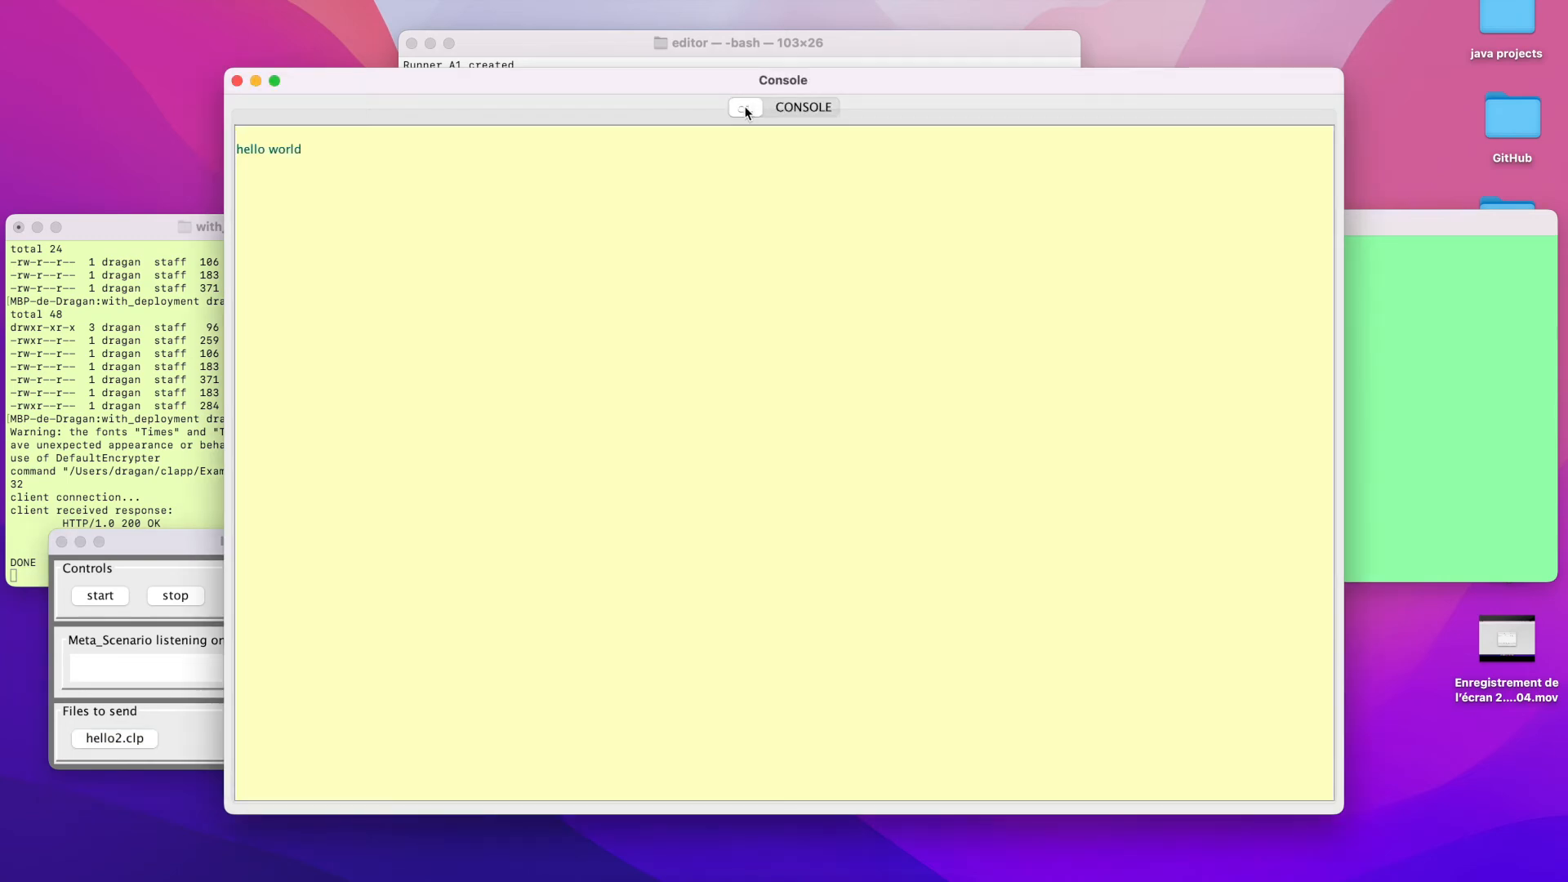
left_click_drag(308, 149, 219, 144)
left_click(167, 598)
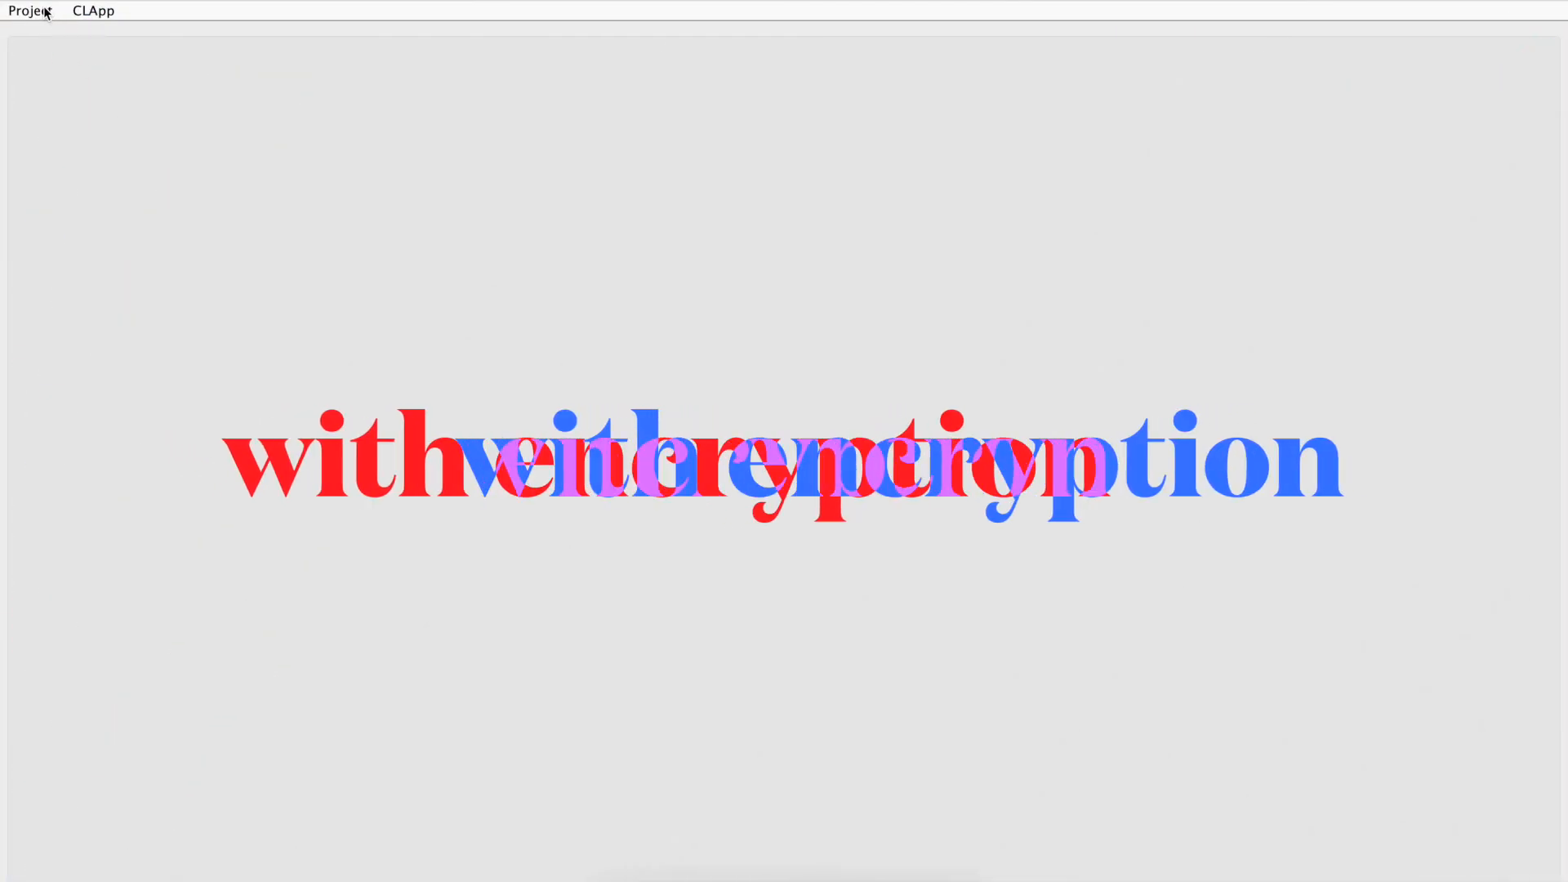
In the CLApp editor, open the recent hello.prj project from 1_hello/with_deployment and expand hello1.clp and hello2.clp
left_click(46, 12)
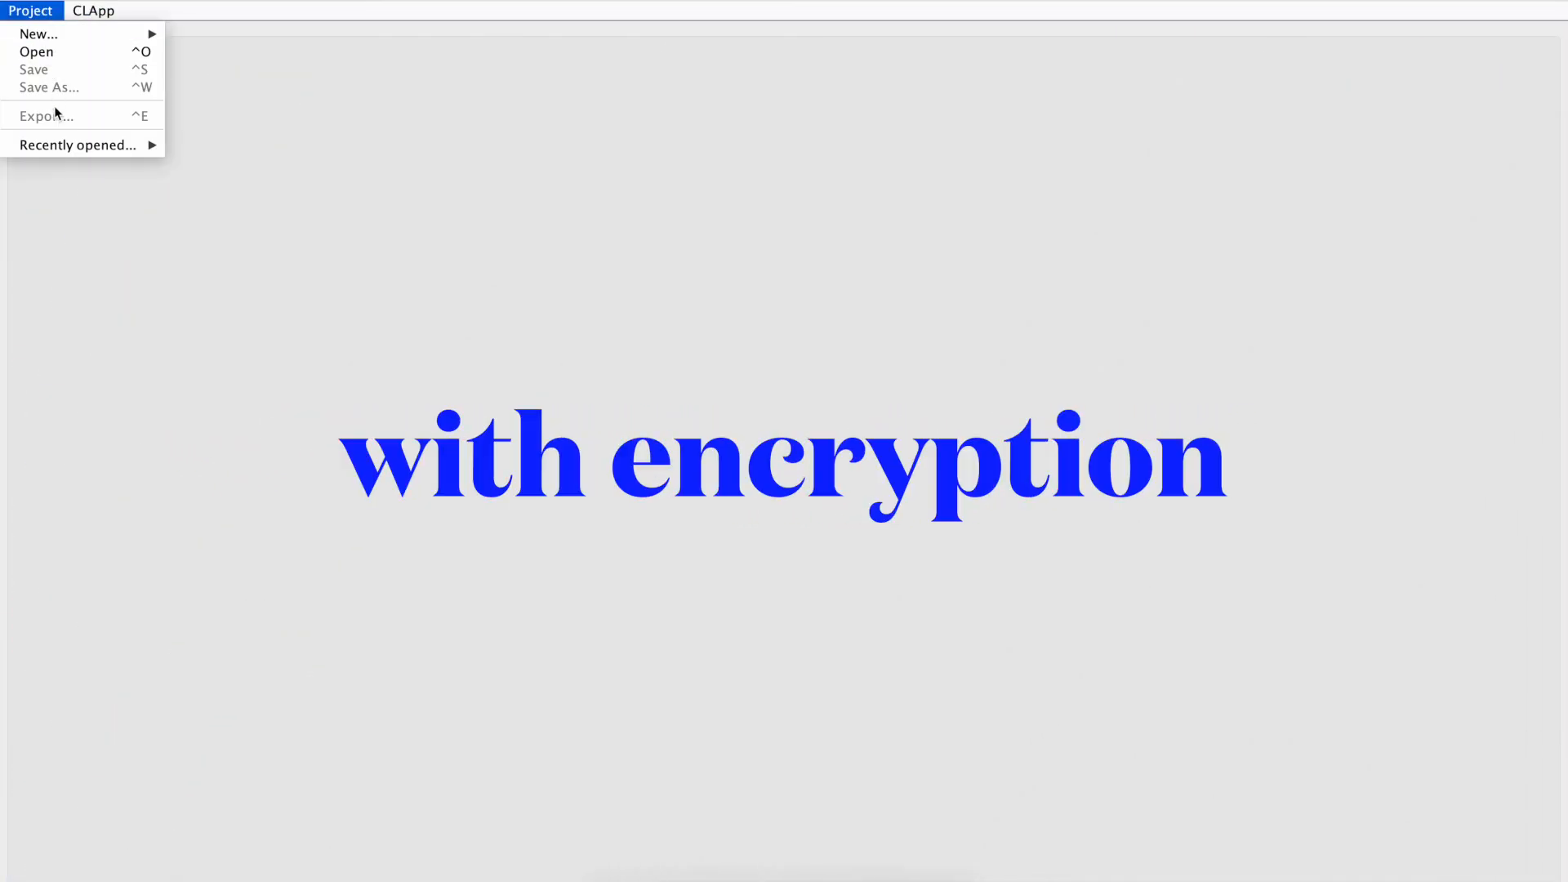
mouse_move(64, 142)
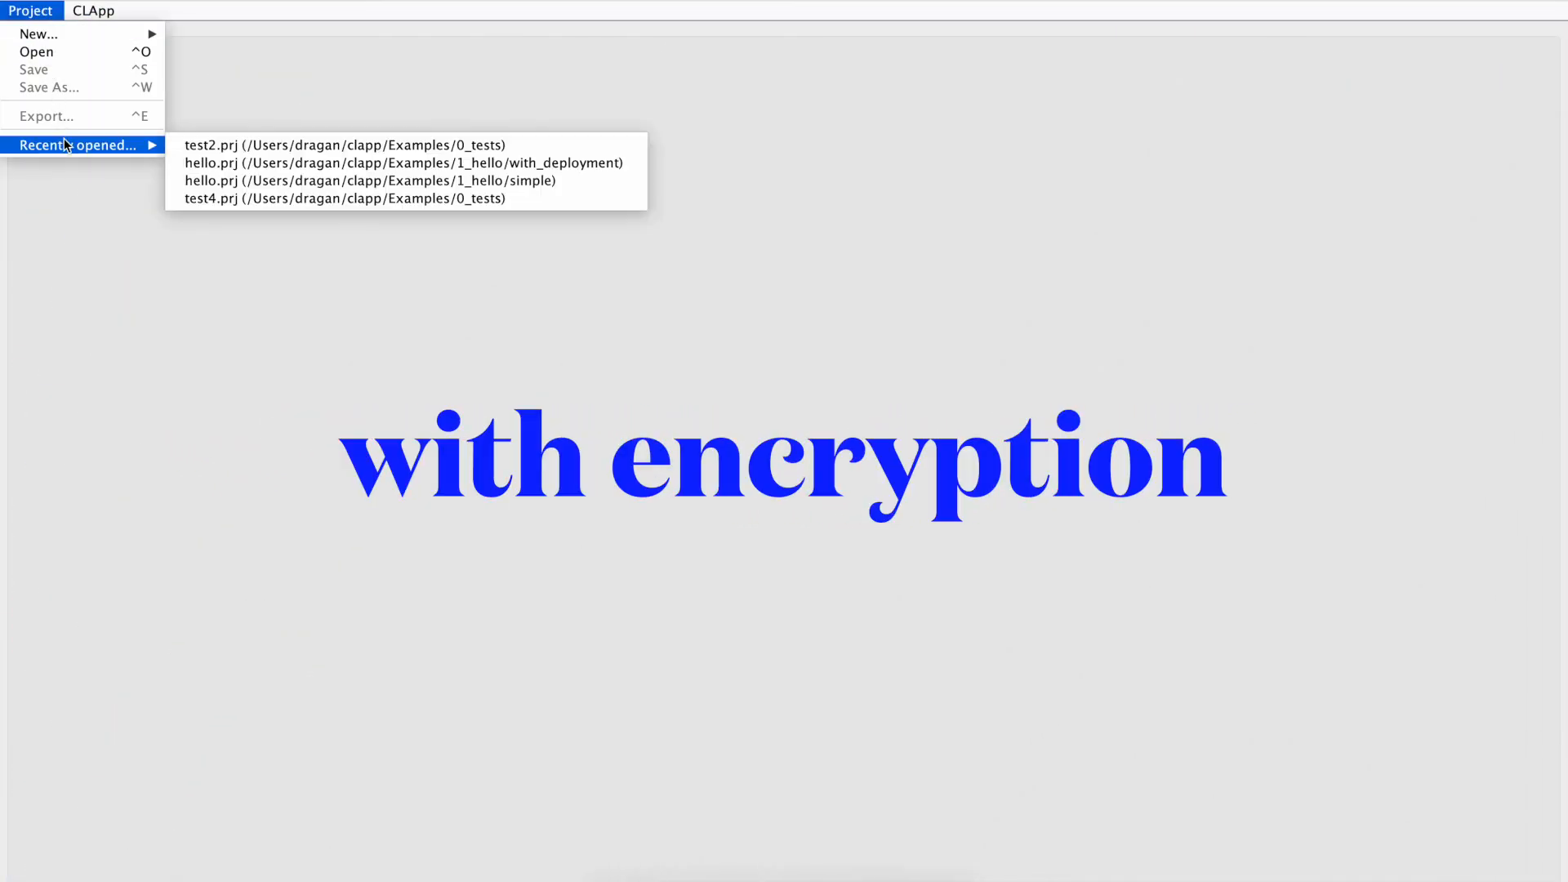
left_click(250, 164)
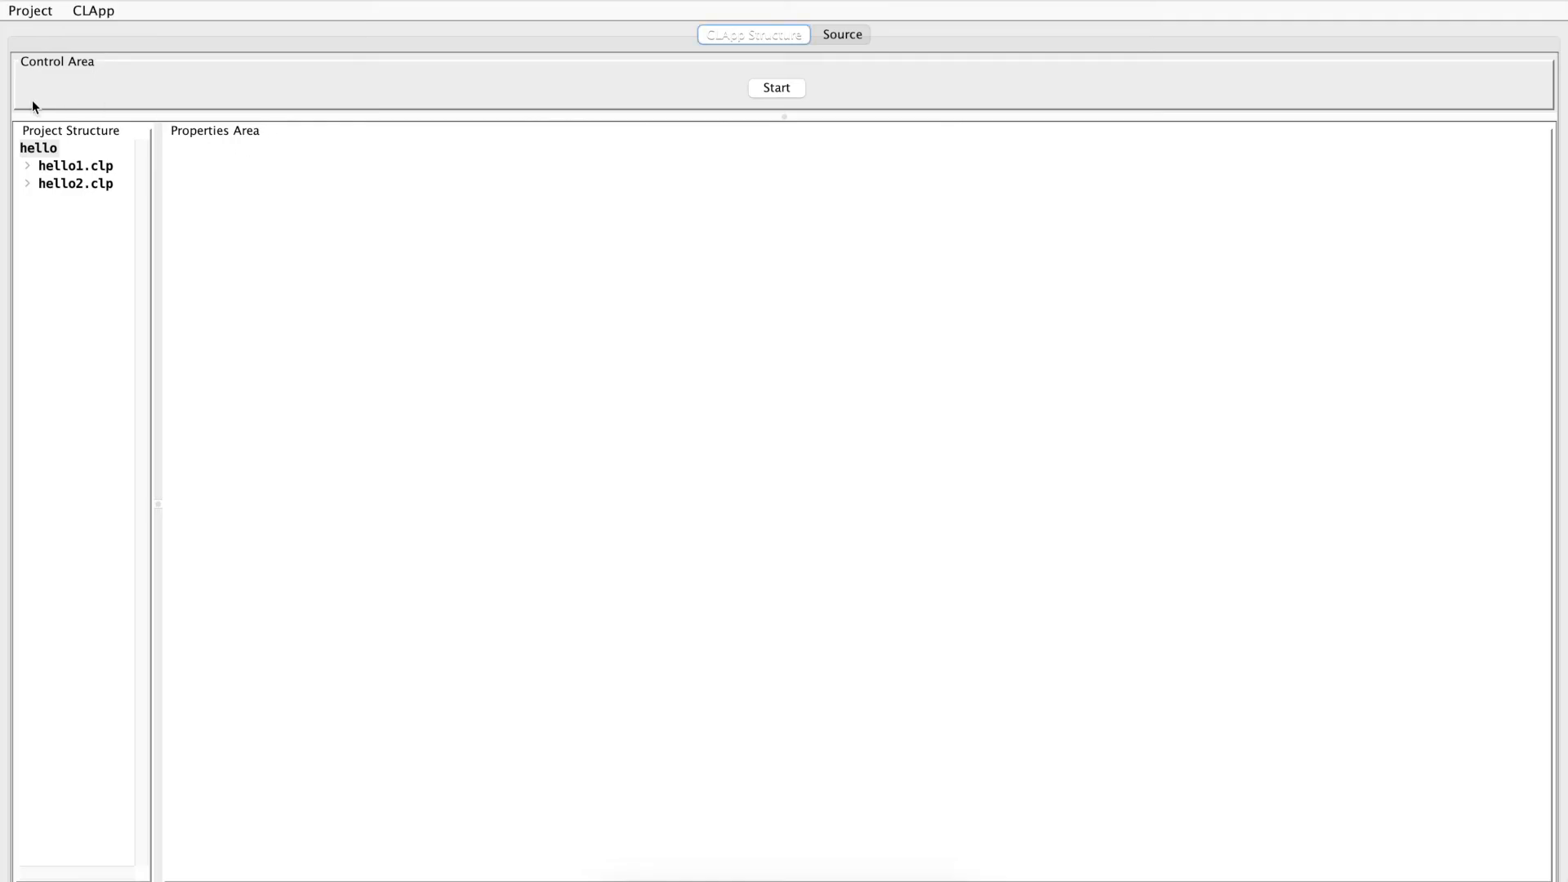
left_click(28, 167)
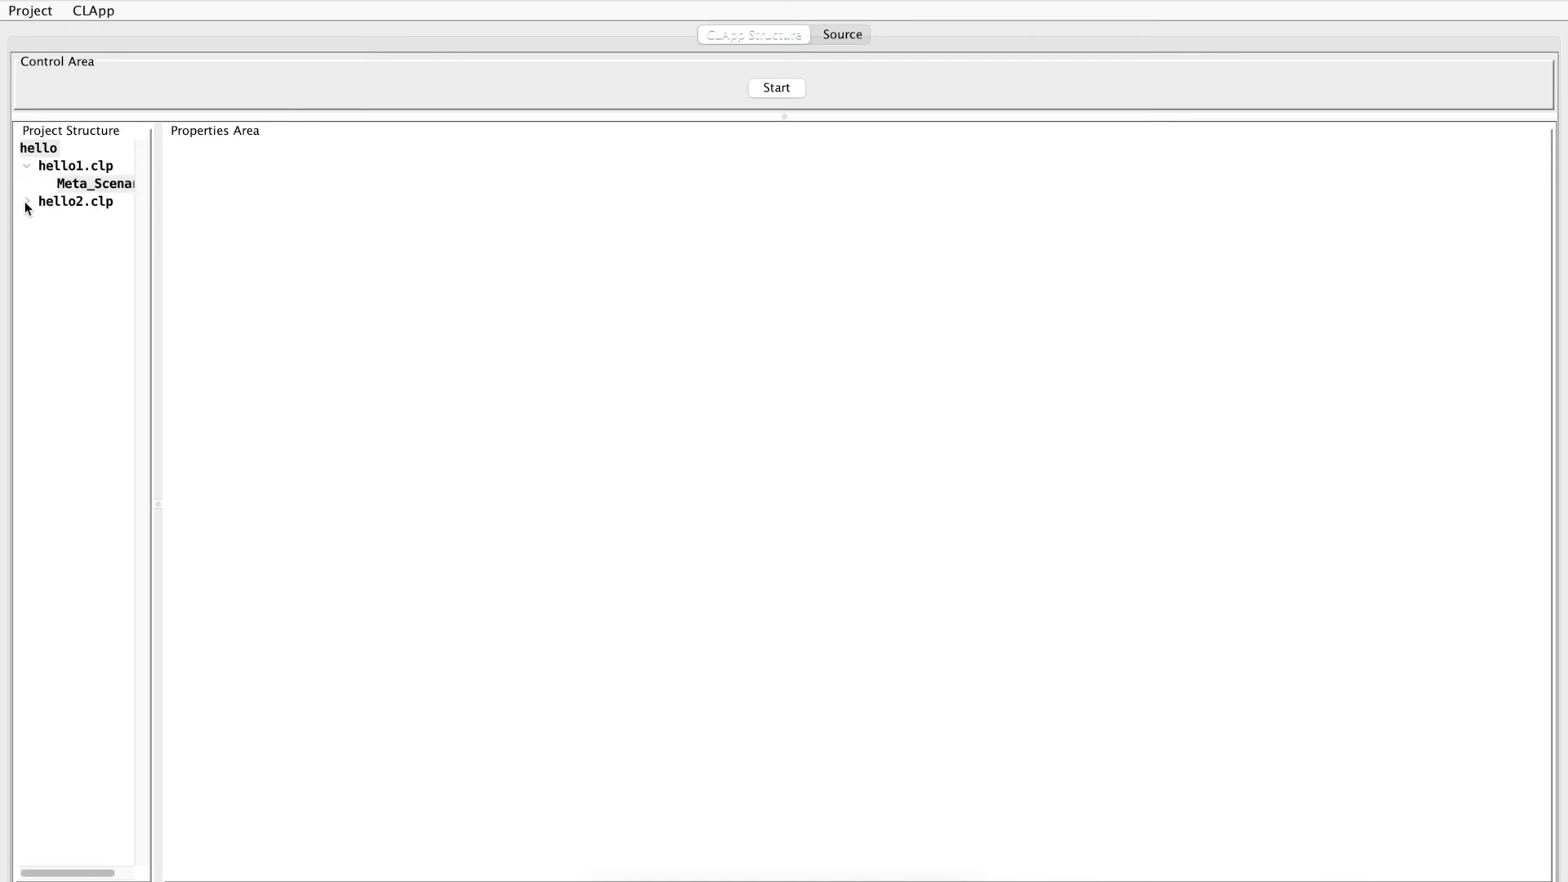
left_click(26, 204)
Assign the MyKrypter class from inside eclipse-workspace/Test/bin as the decryption file for Meta_Scenario's port
left_click(100, 190)
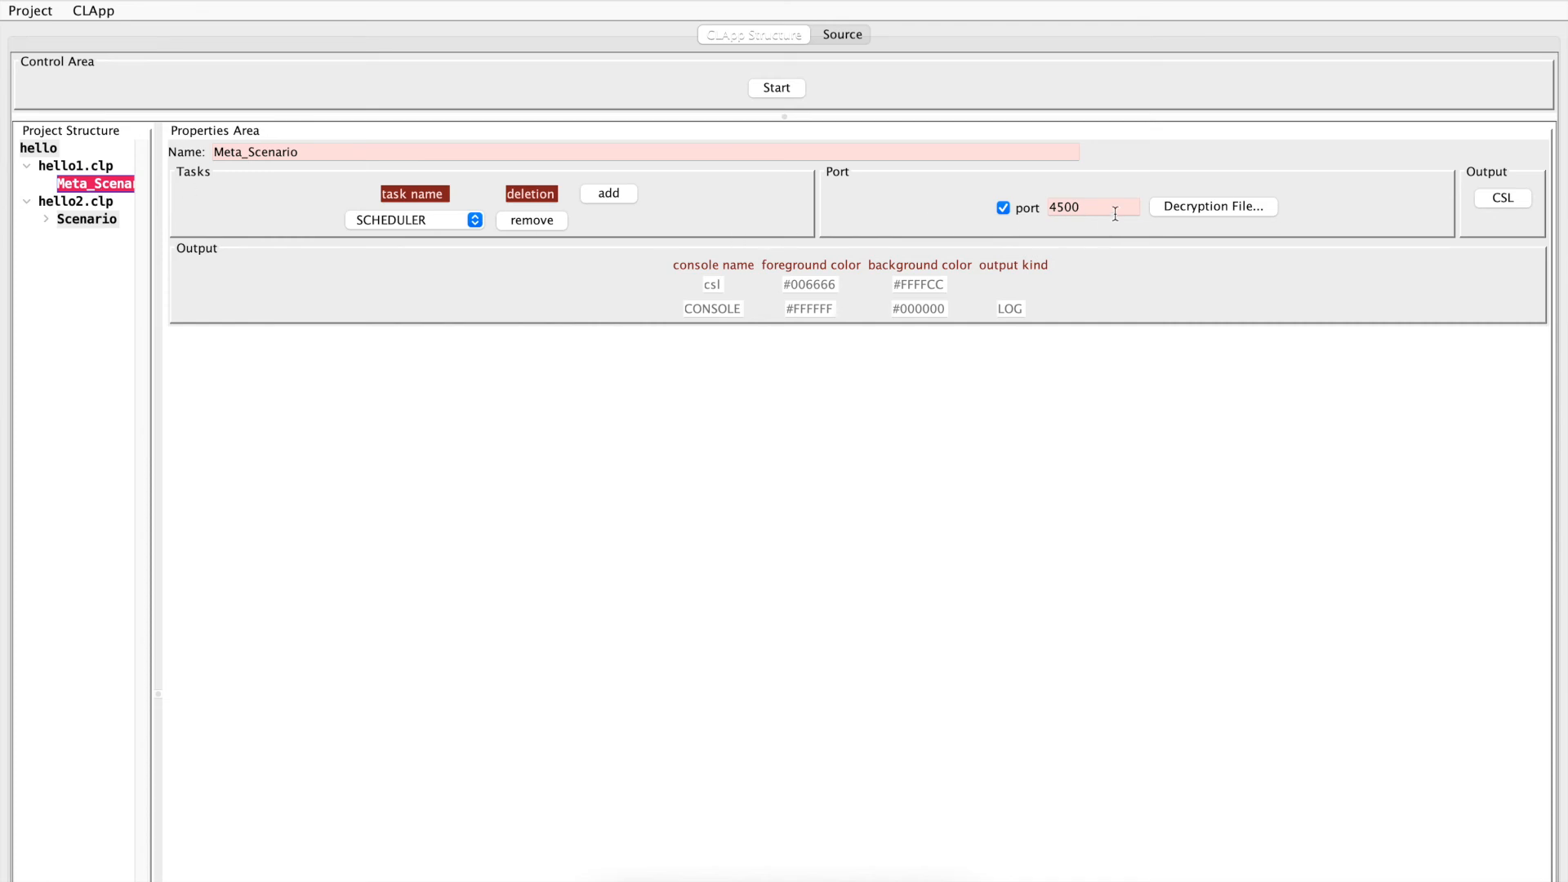
left_click(1188, 206)
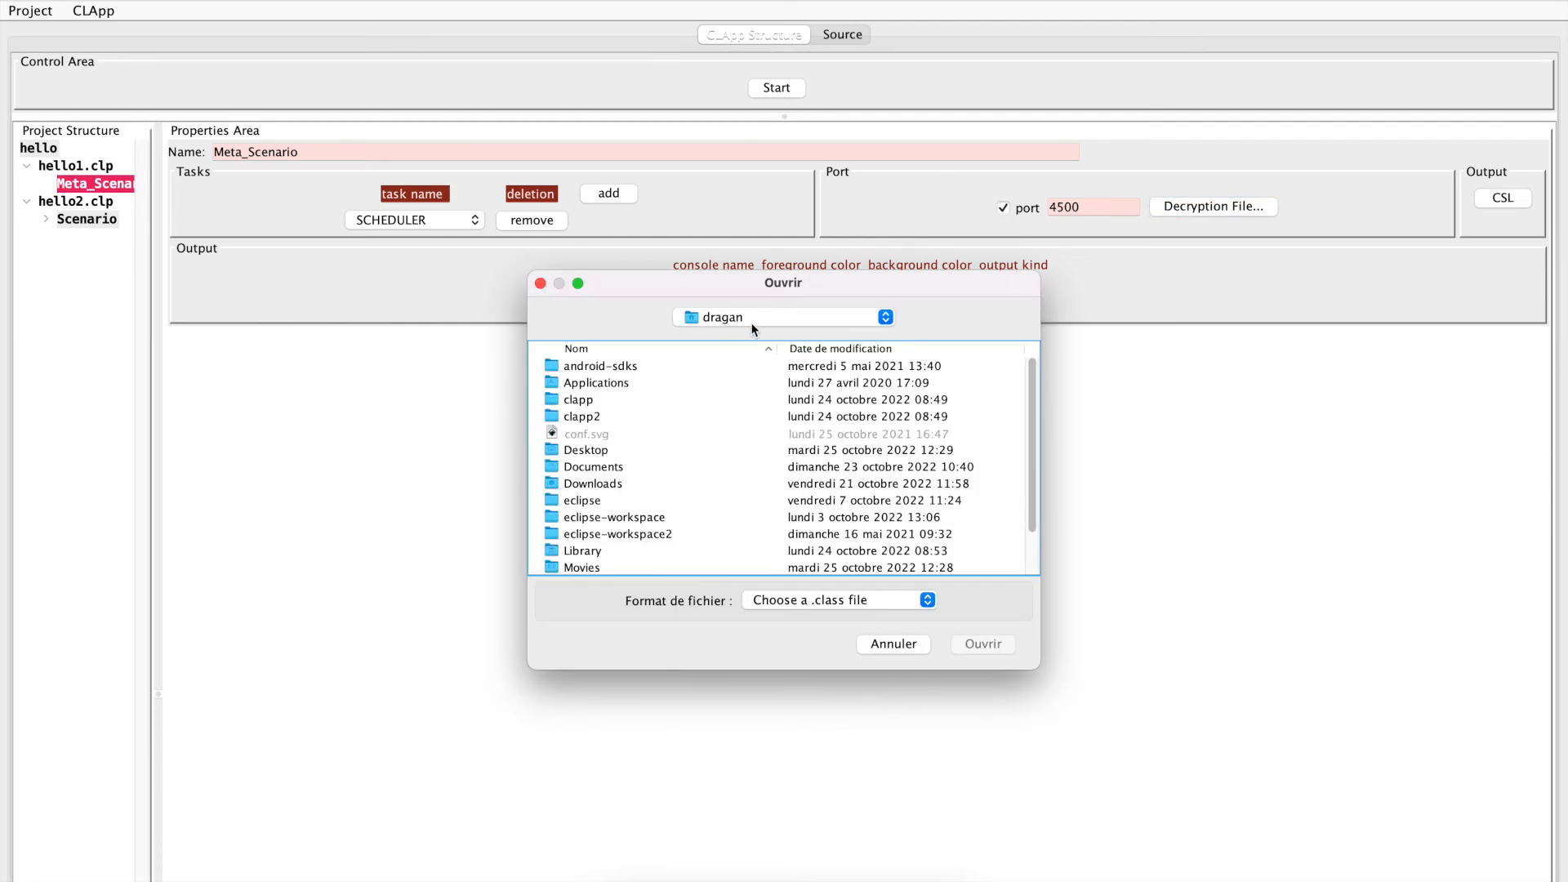
double_click(636, 516)
scroll(631, 517, "down", 5)
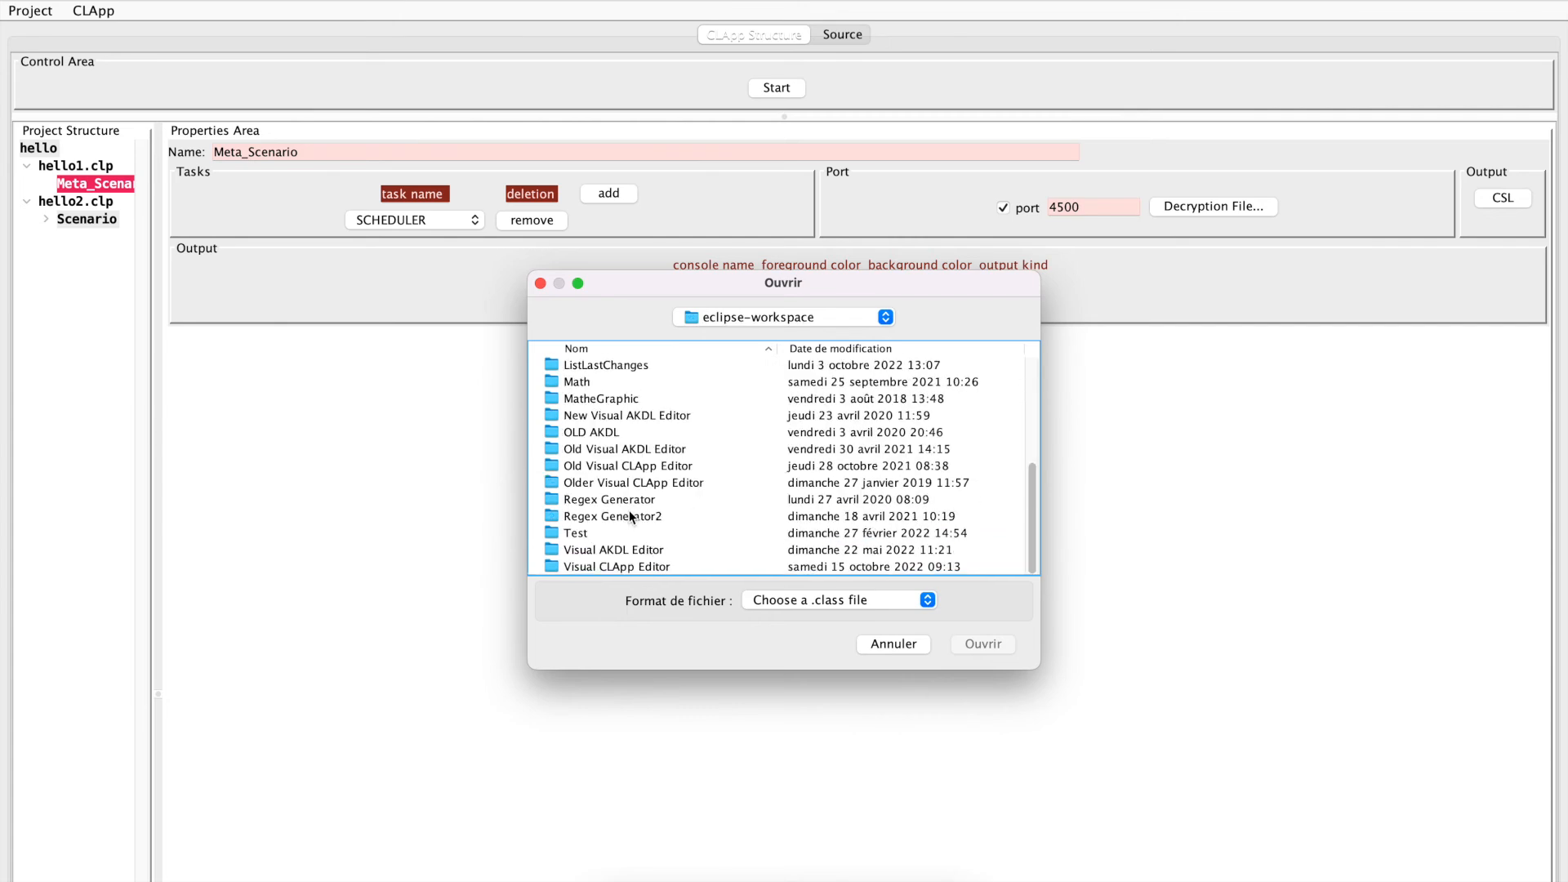
double_click(567, 531)
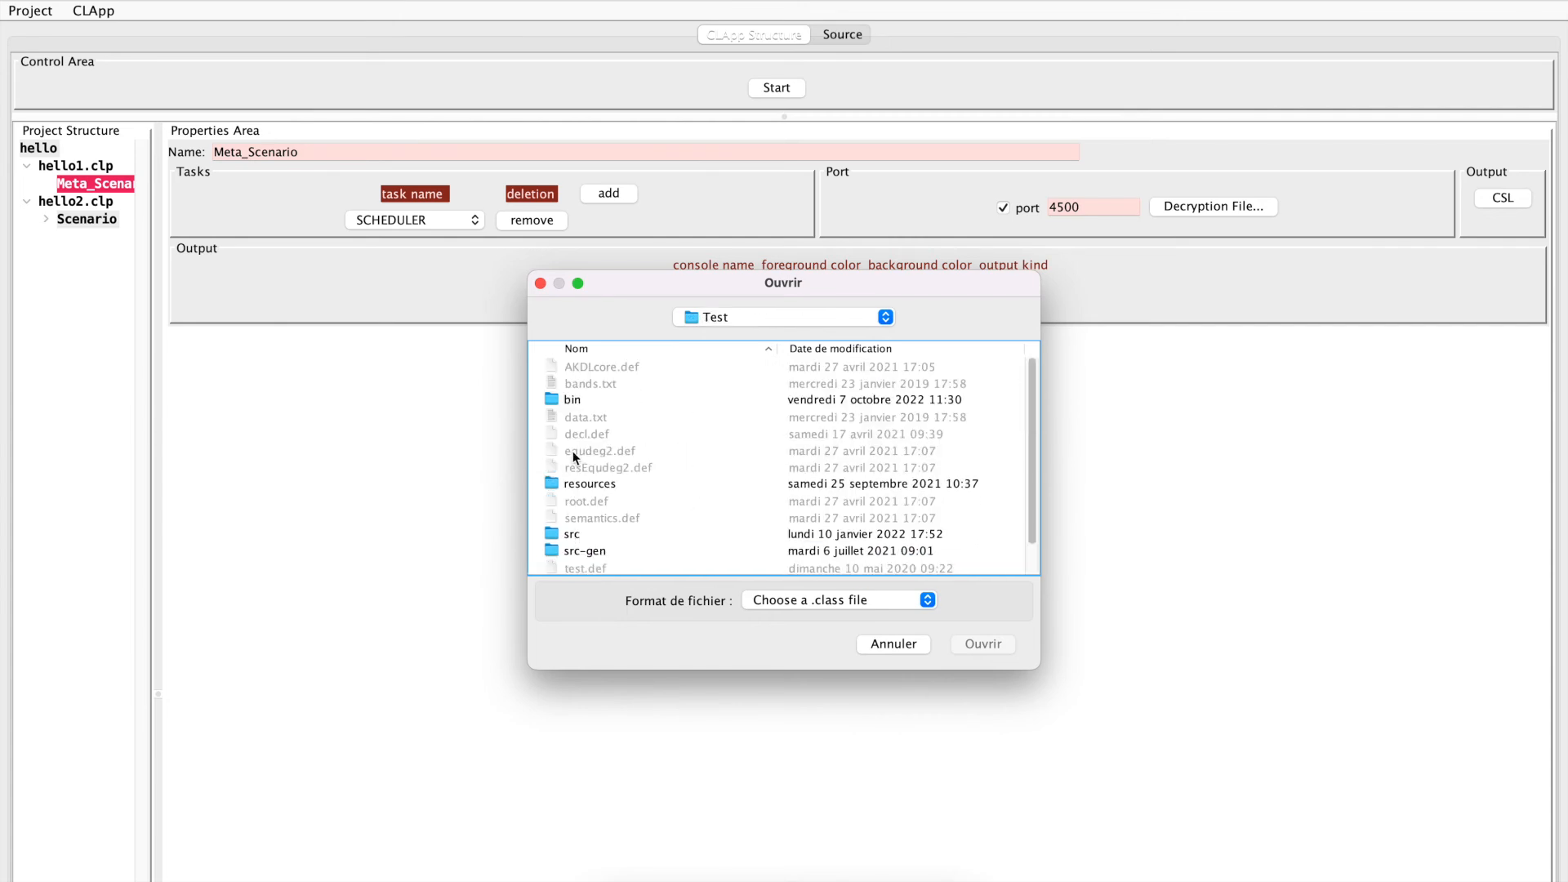
double_click(570, 400)
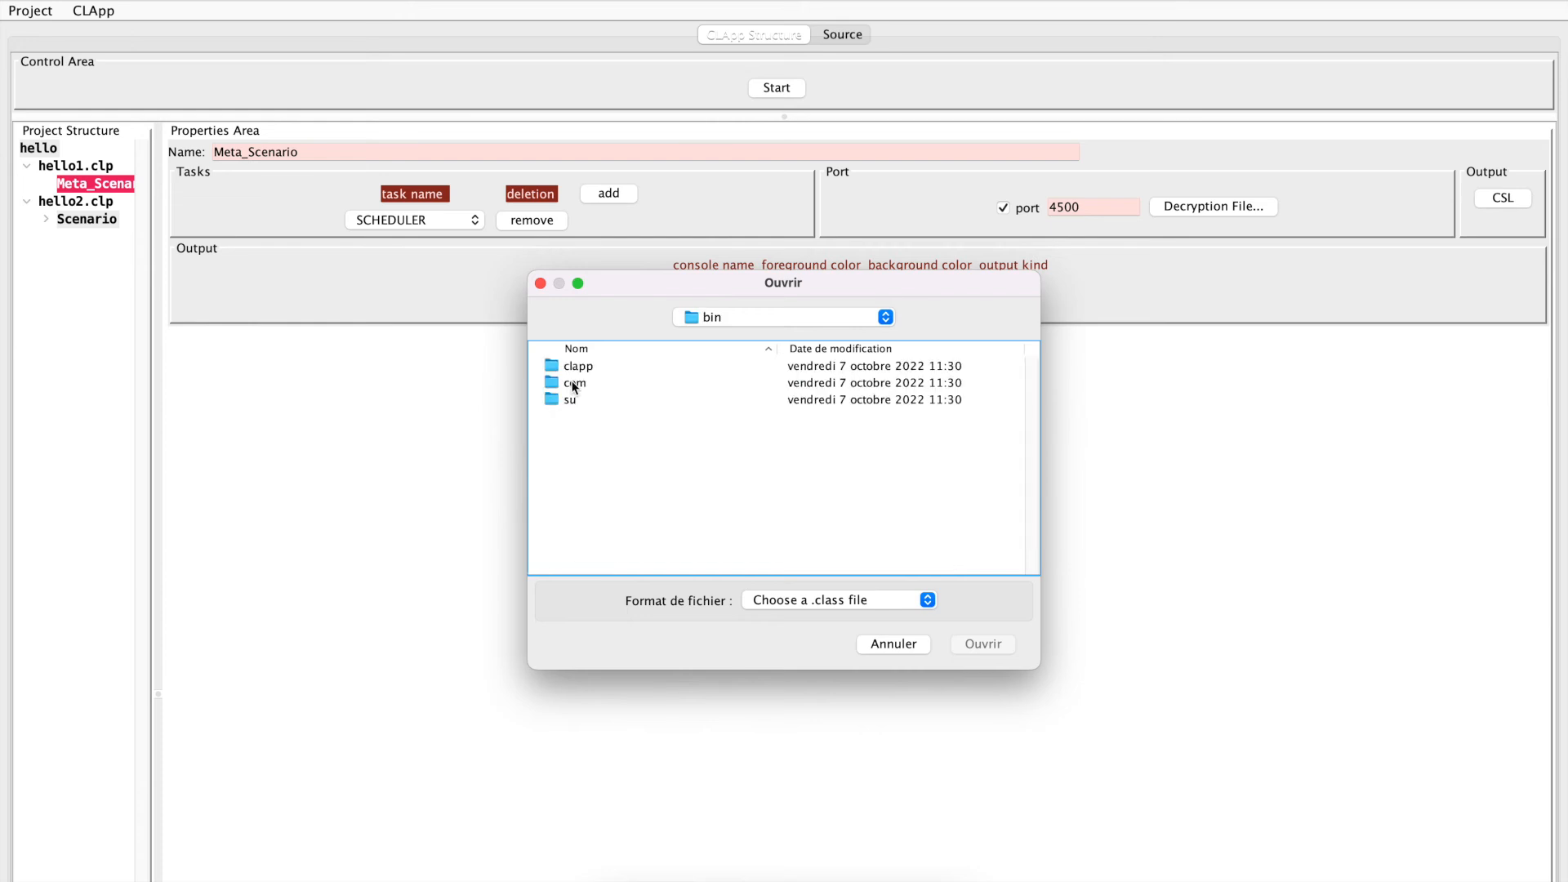
double_click(572, 384)
double_click(572, 381)
double_click(573, 374)
double_click(573, 374)
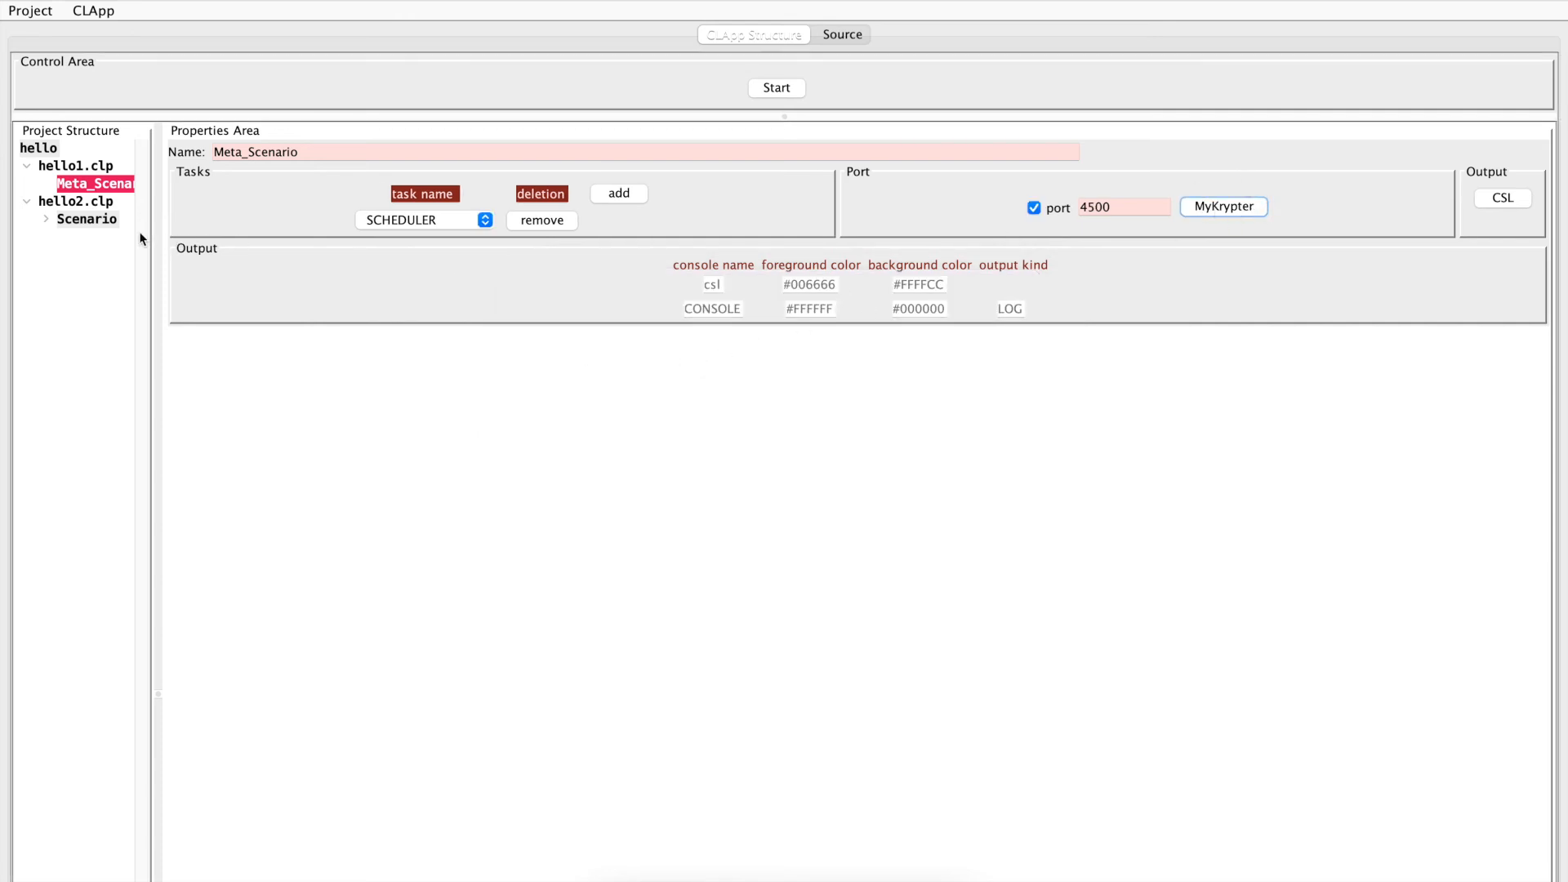
Add a RESOURCES block to Meta_Scenario and give it a LIB section for used libraries
right_click(94, 186)
mouse_move(149, 203)
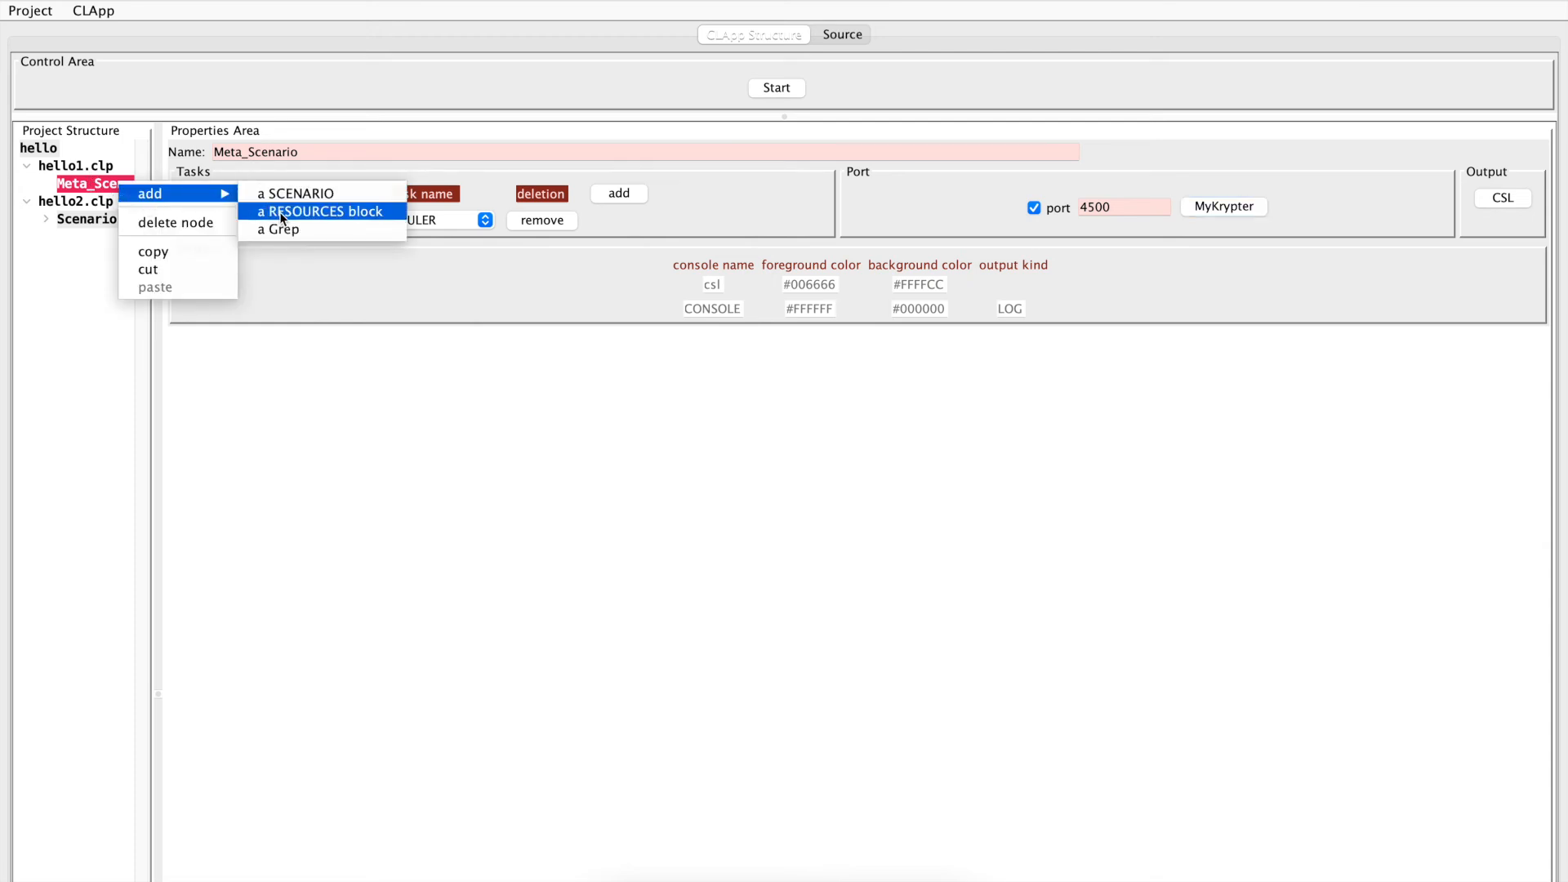
left_click(279, 213)
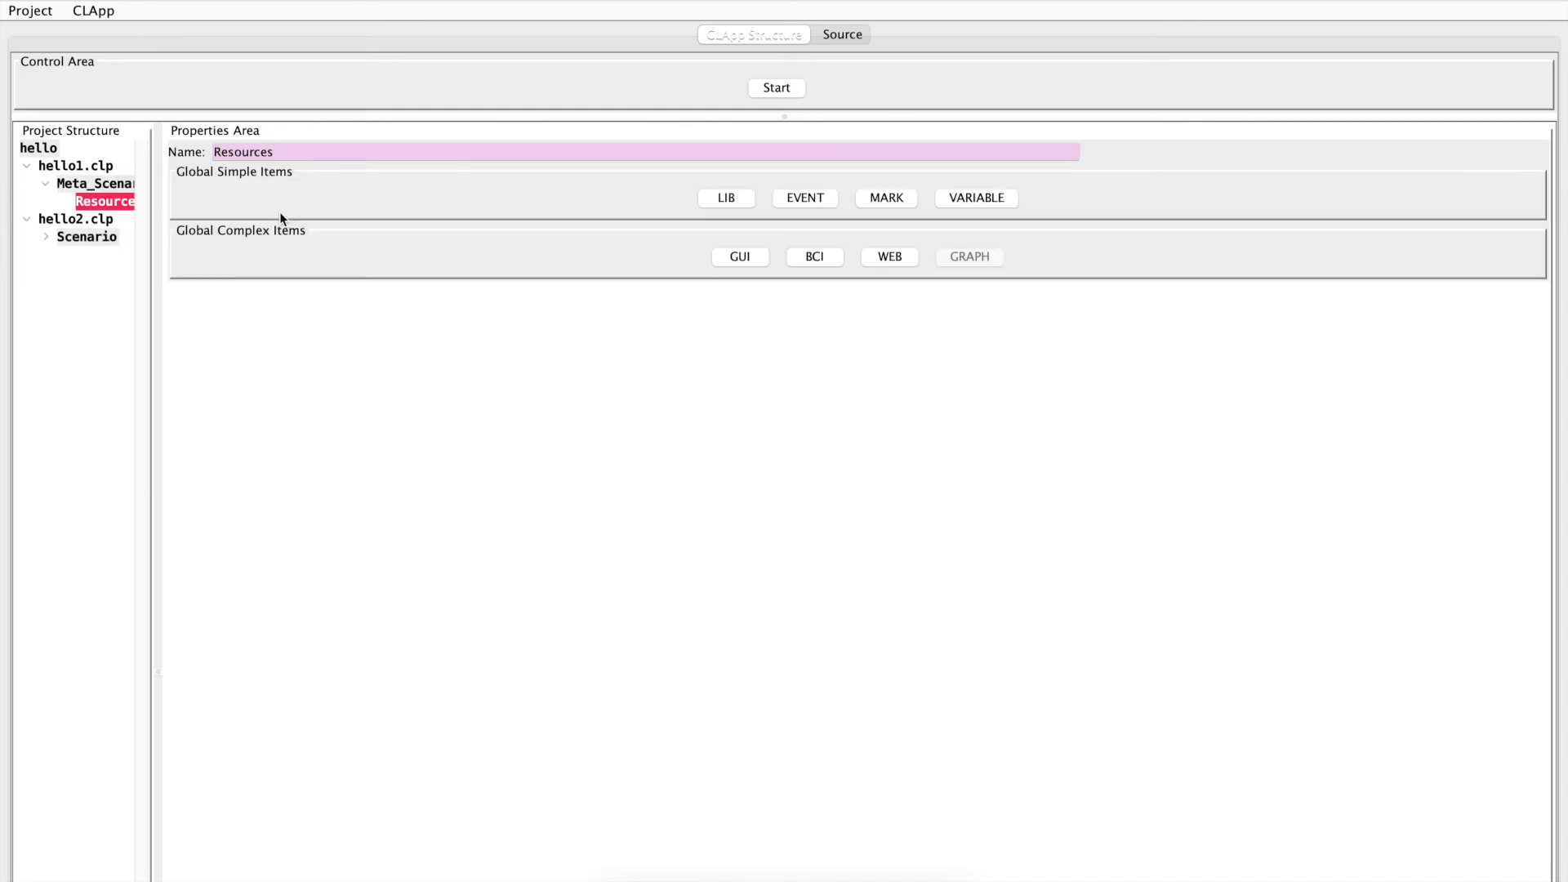
left_click(722, 204)
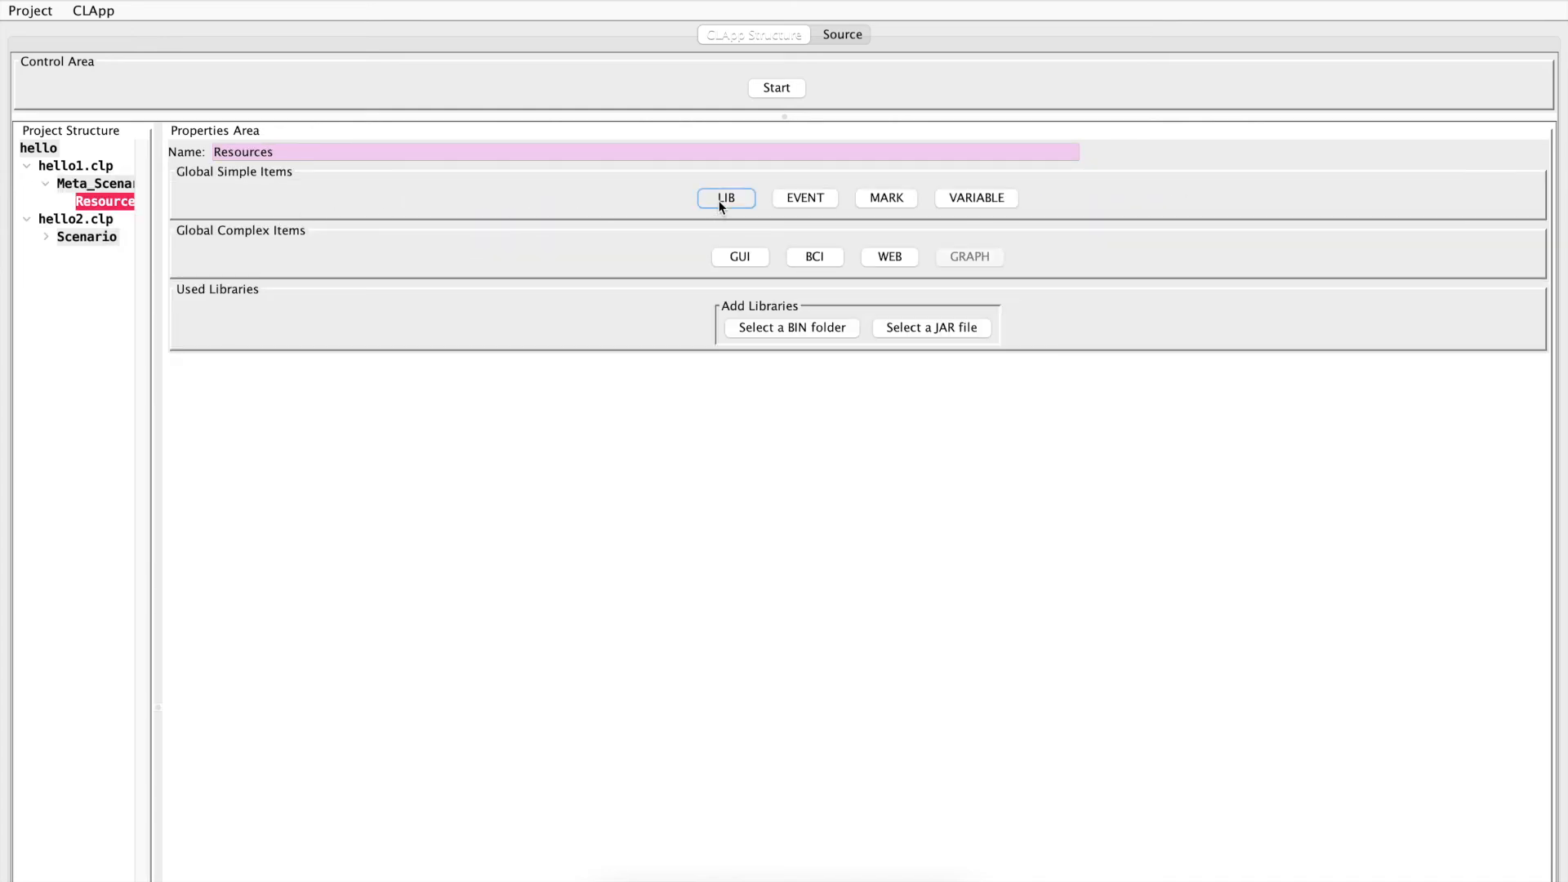
Add the eclipse-workspace/Test/bin folder as a BIN library in the Resources block
left_click(814, 330)
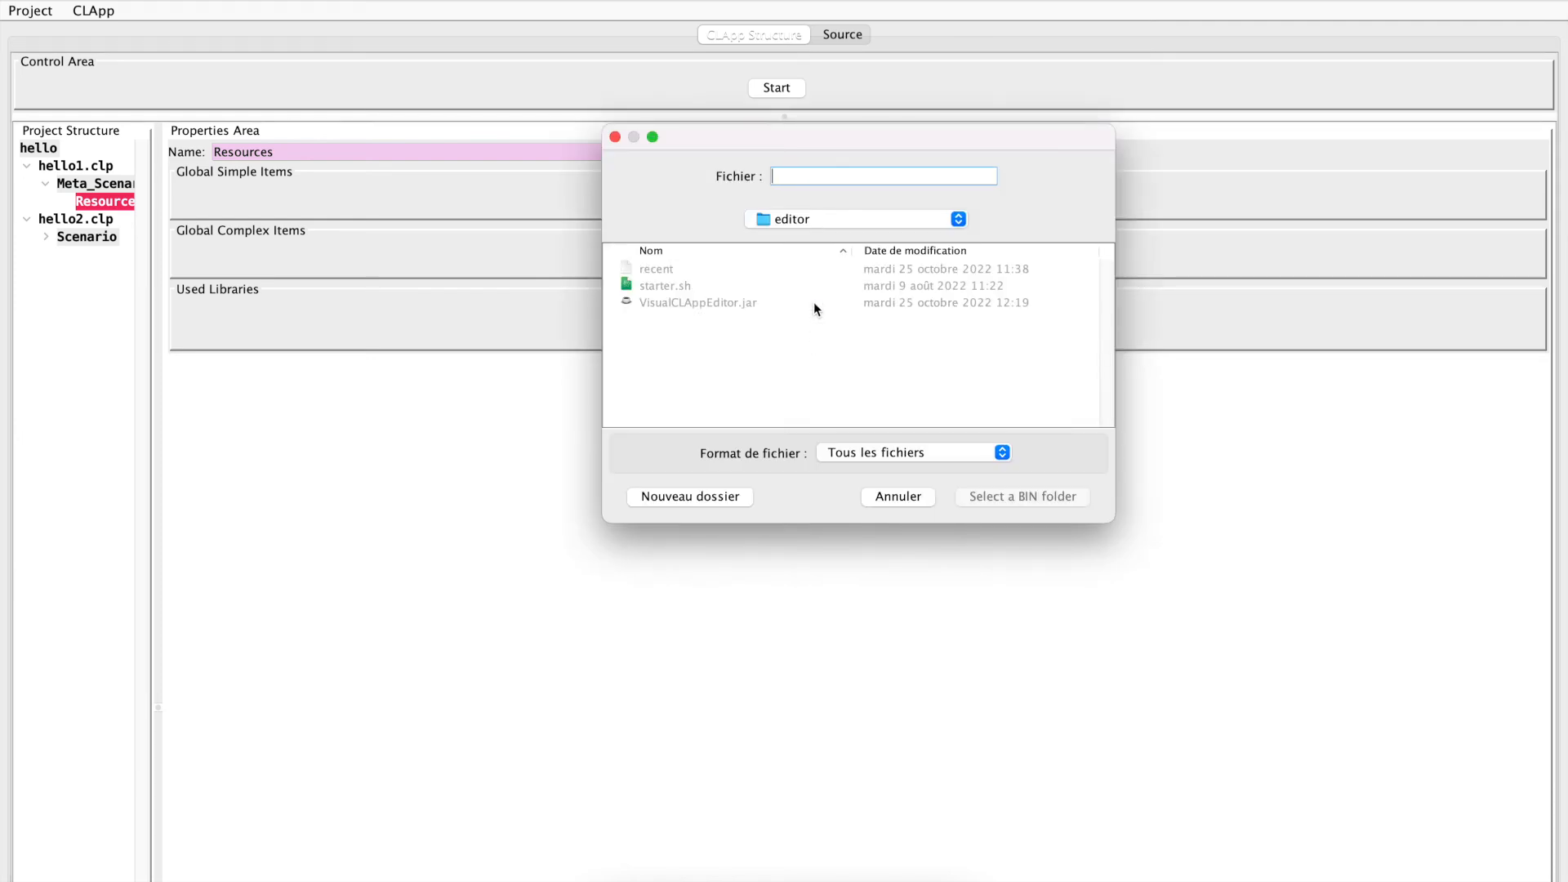
left_click(818, 216)
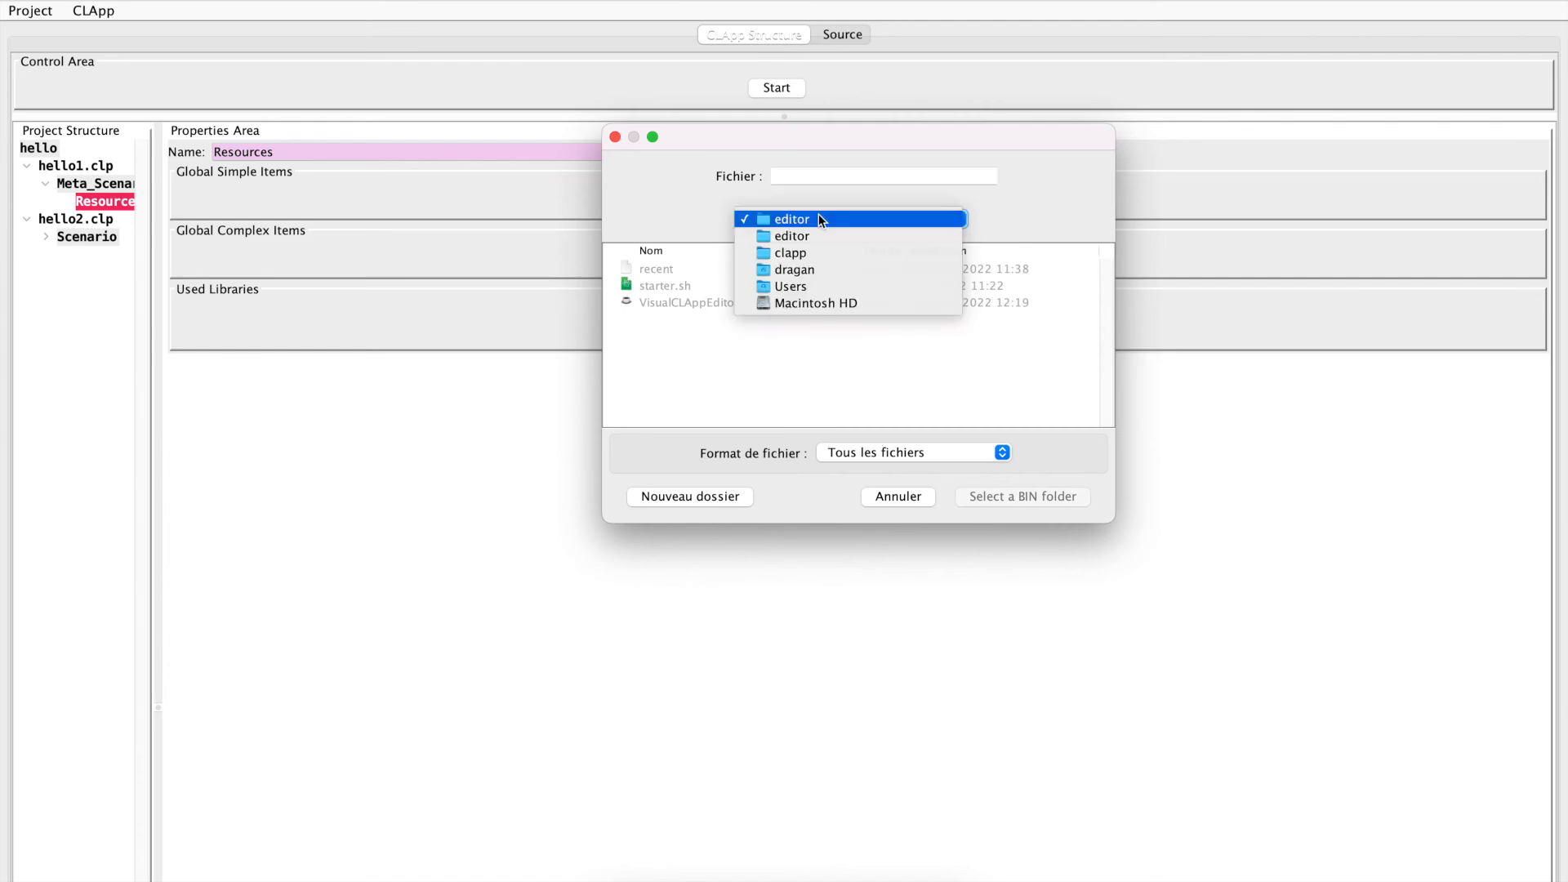
left_click(795, 271)
double_click(655, 419)
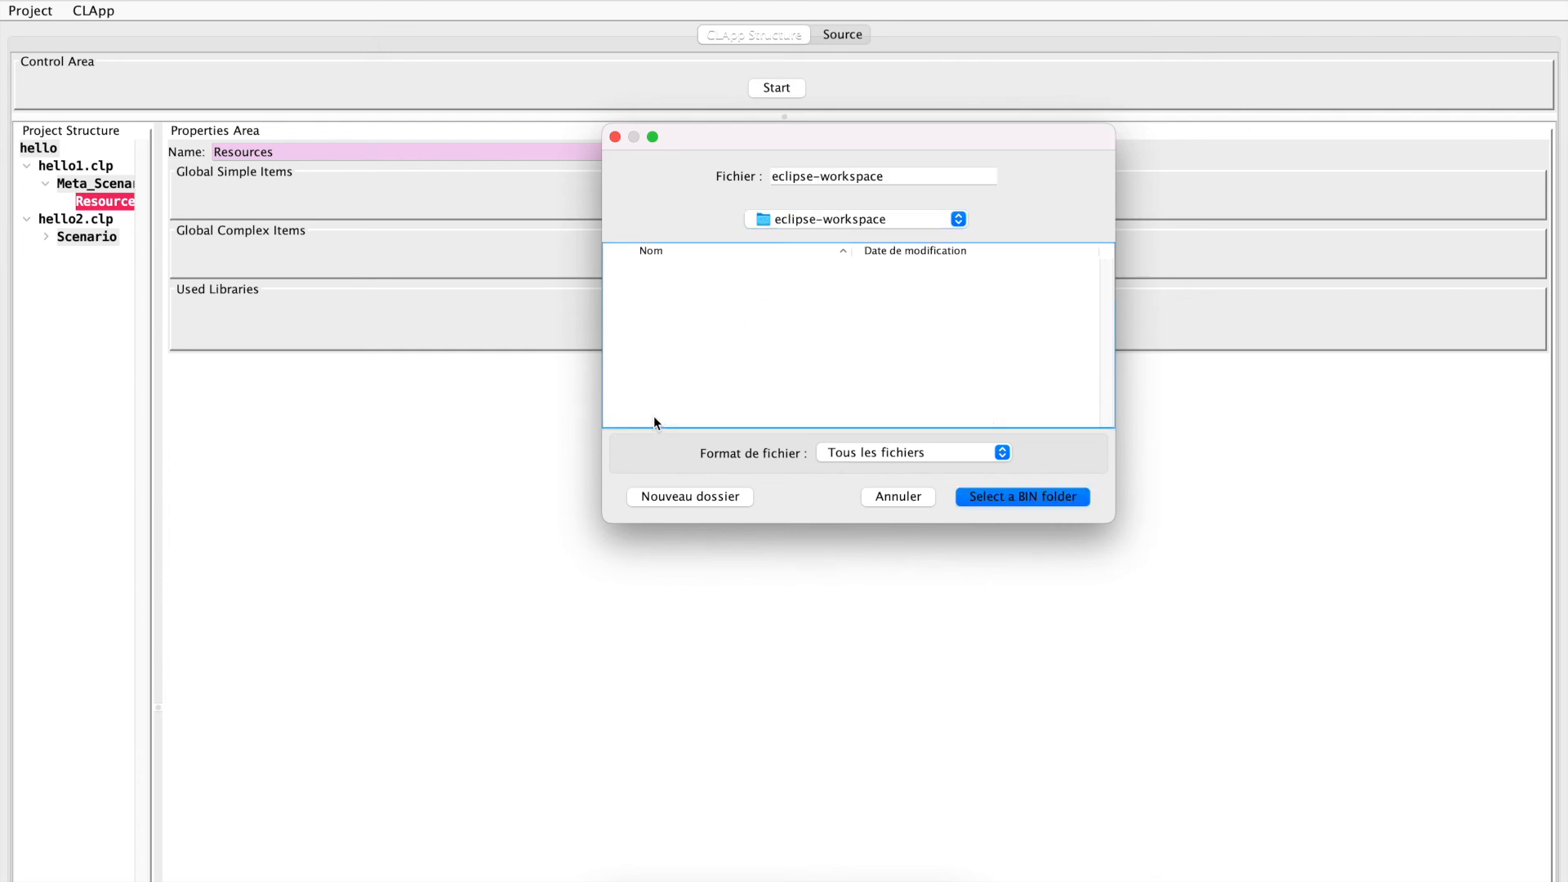
scroll(676, 338, "down", 5)
double_click(648, 384)
left_click(653, 302)
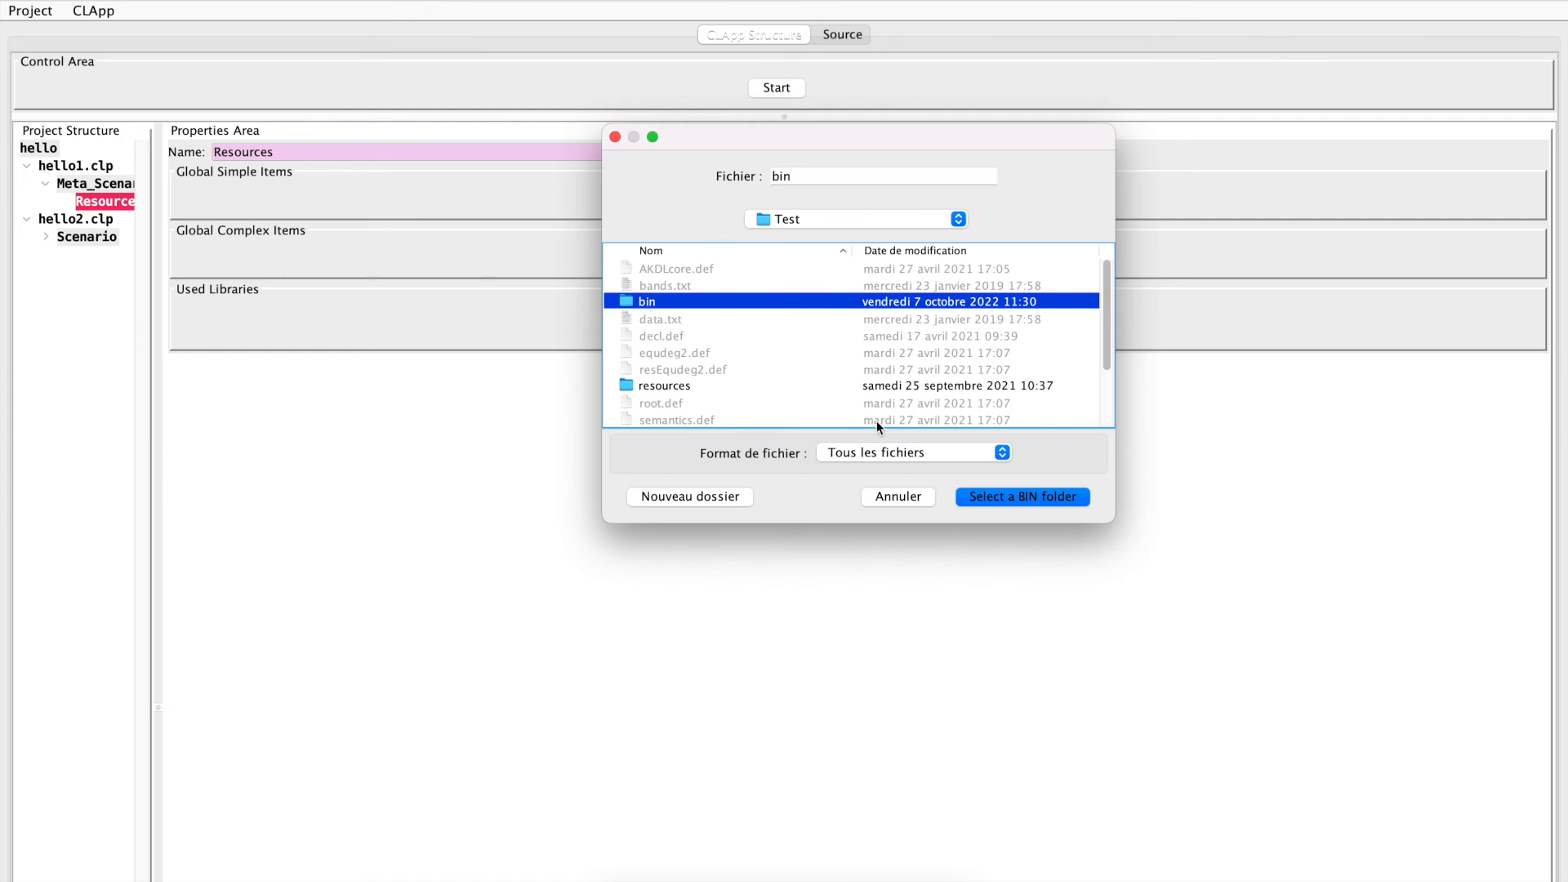
left_click(979, 493)
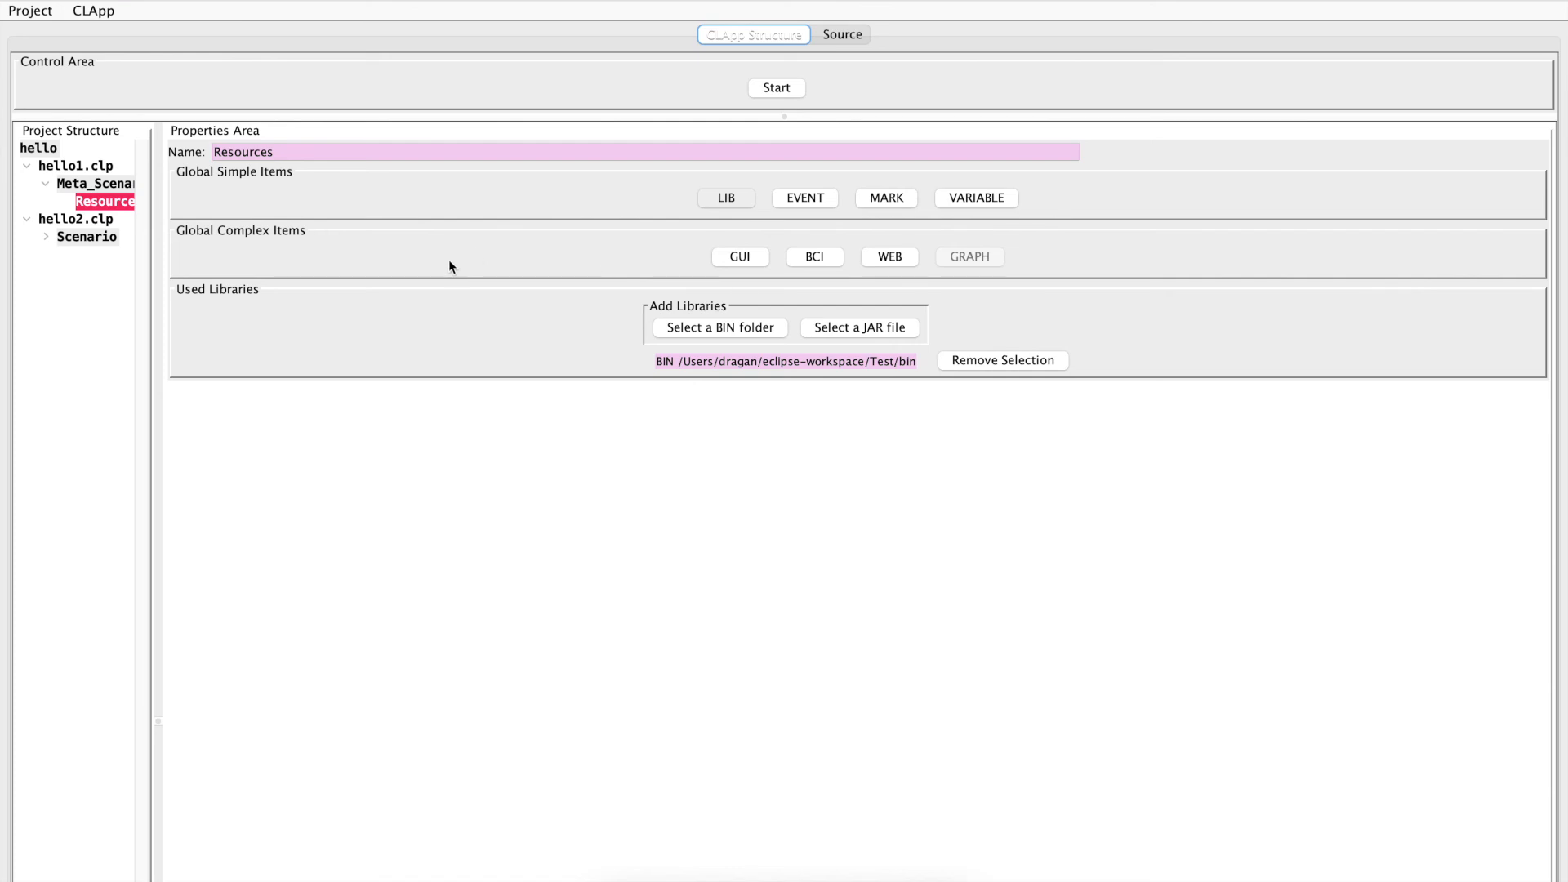
Expand Scenario and its Actor in hello2.clp, and set the Heap's related resources to Resources
left_click(77, 237)
left_click(46, 237)
left_click(64, 255)
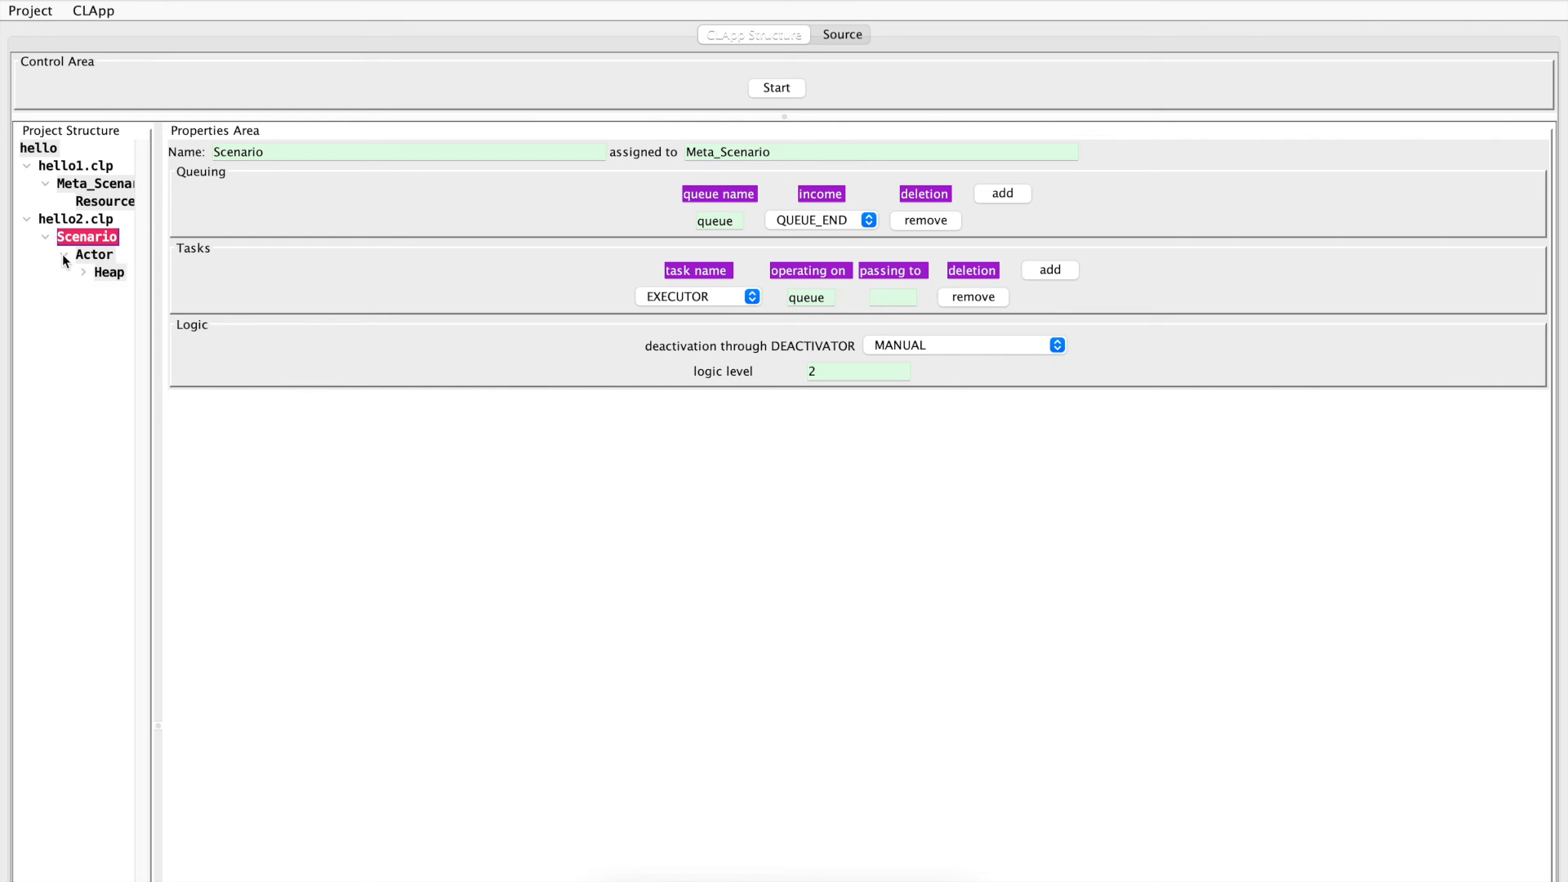
left_click(109, 275)
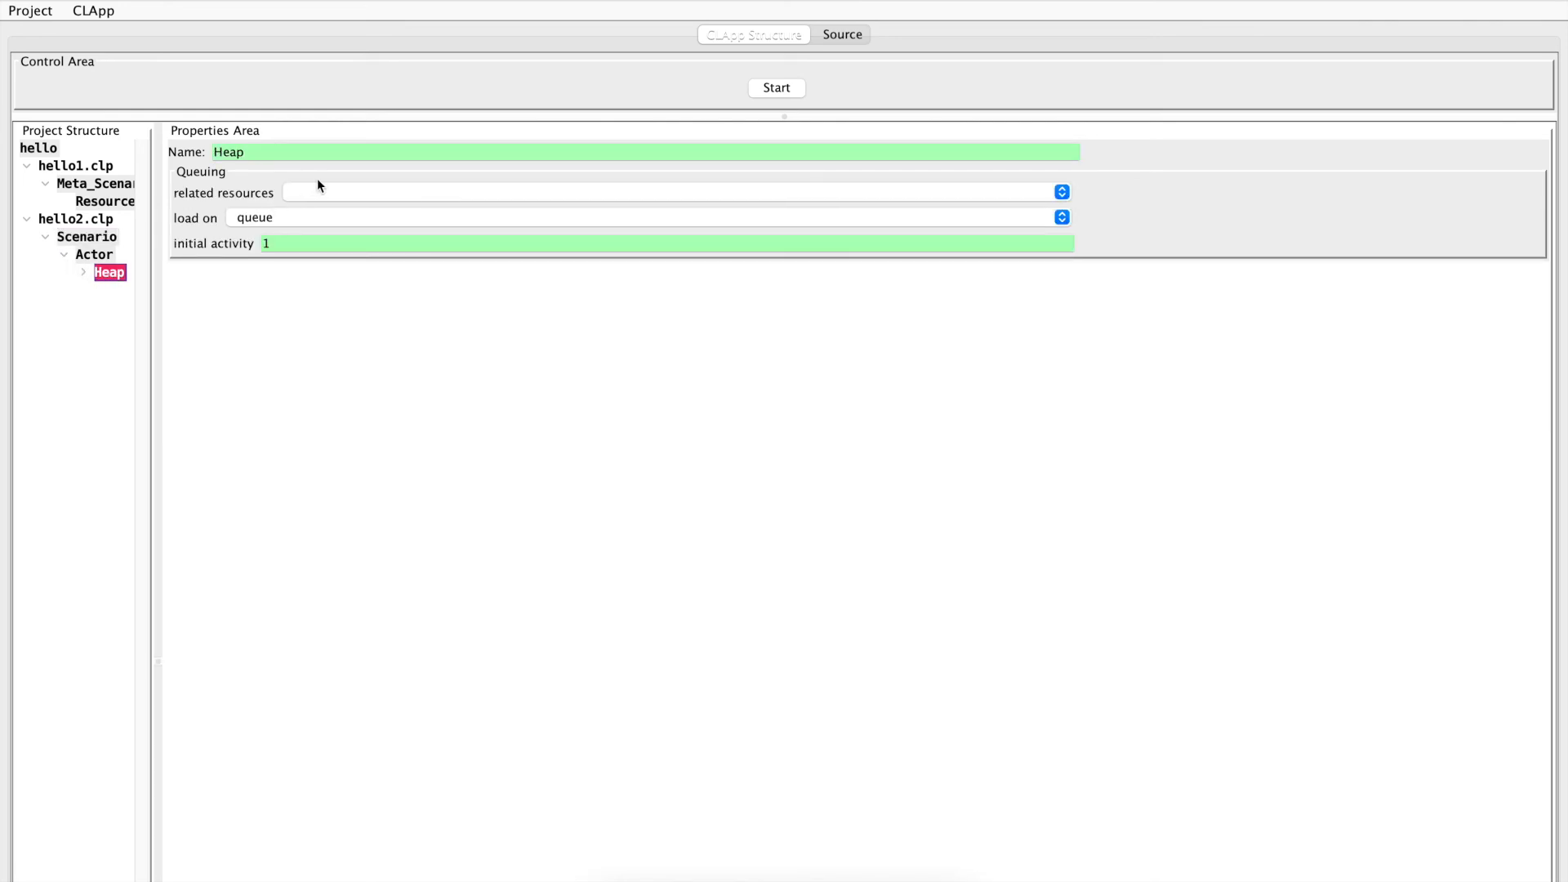
left_click(326, 192)
left_click(326, 192)
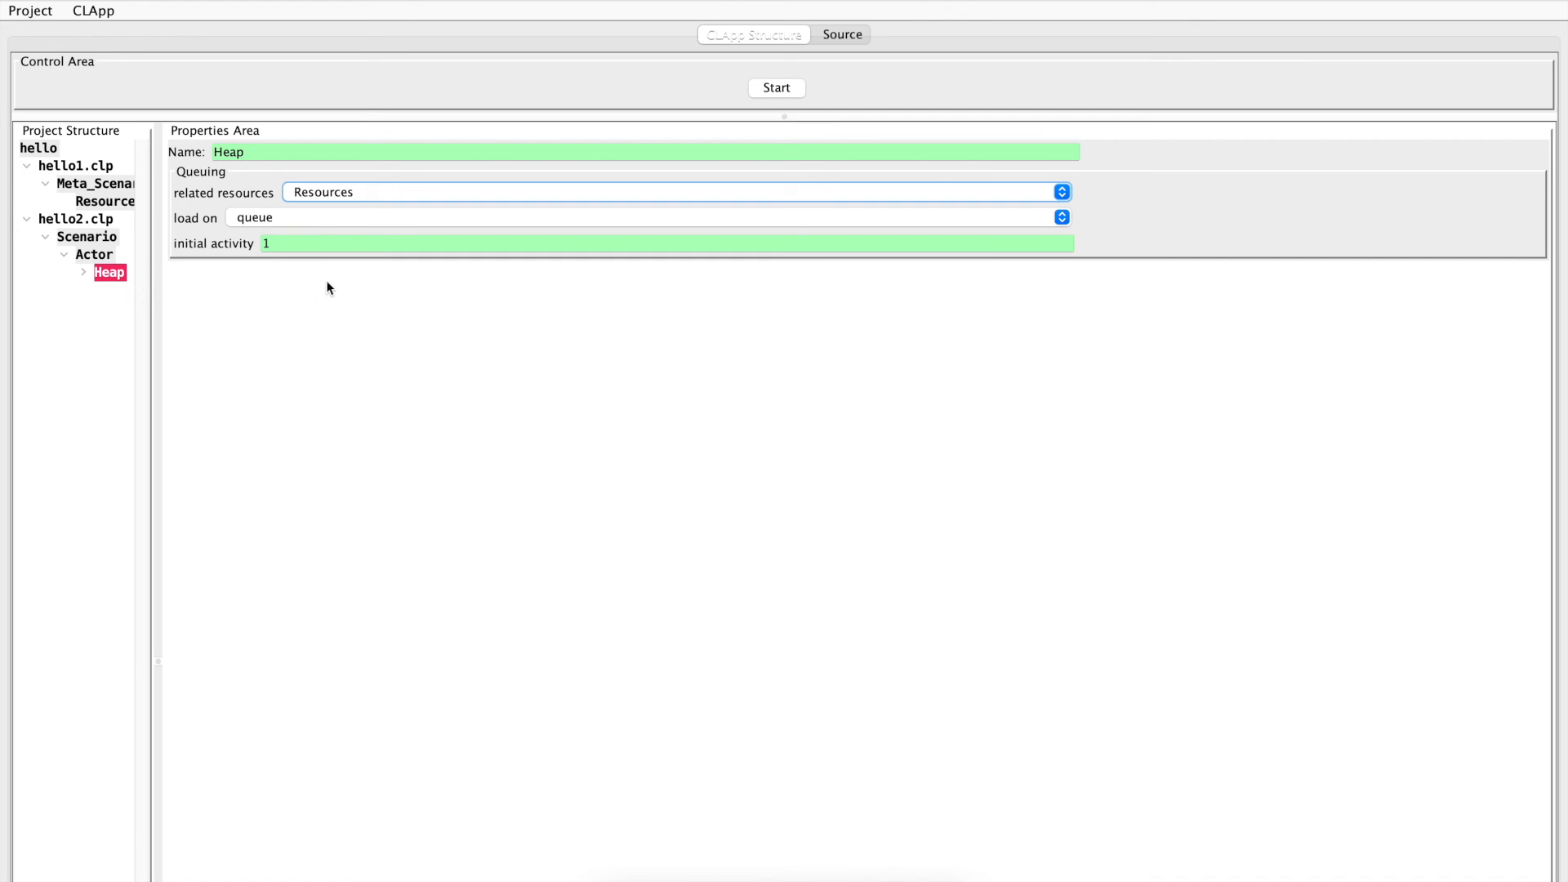
Start the hello project and send hello2.clp from Actor to local port 4500 without encryption
left_click(782, 89)
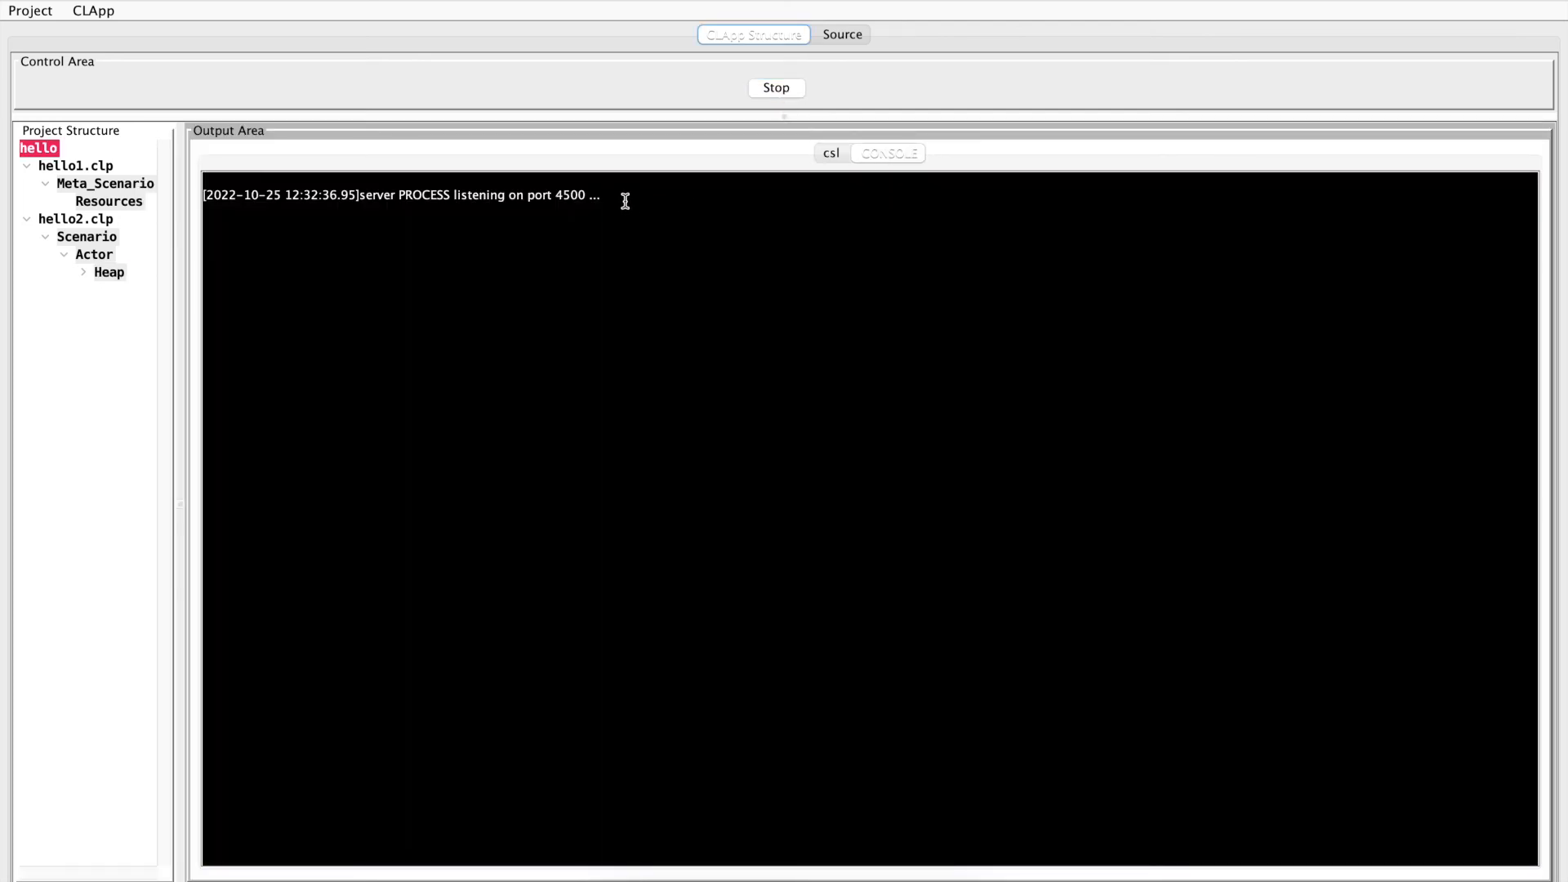
left_click_drag(623, 199, 417, 183)
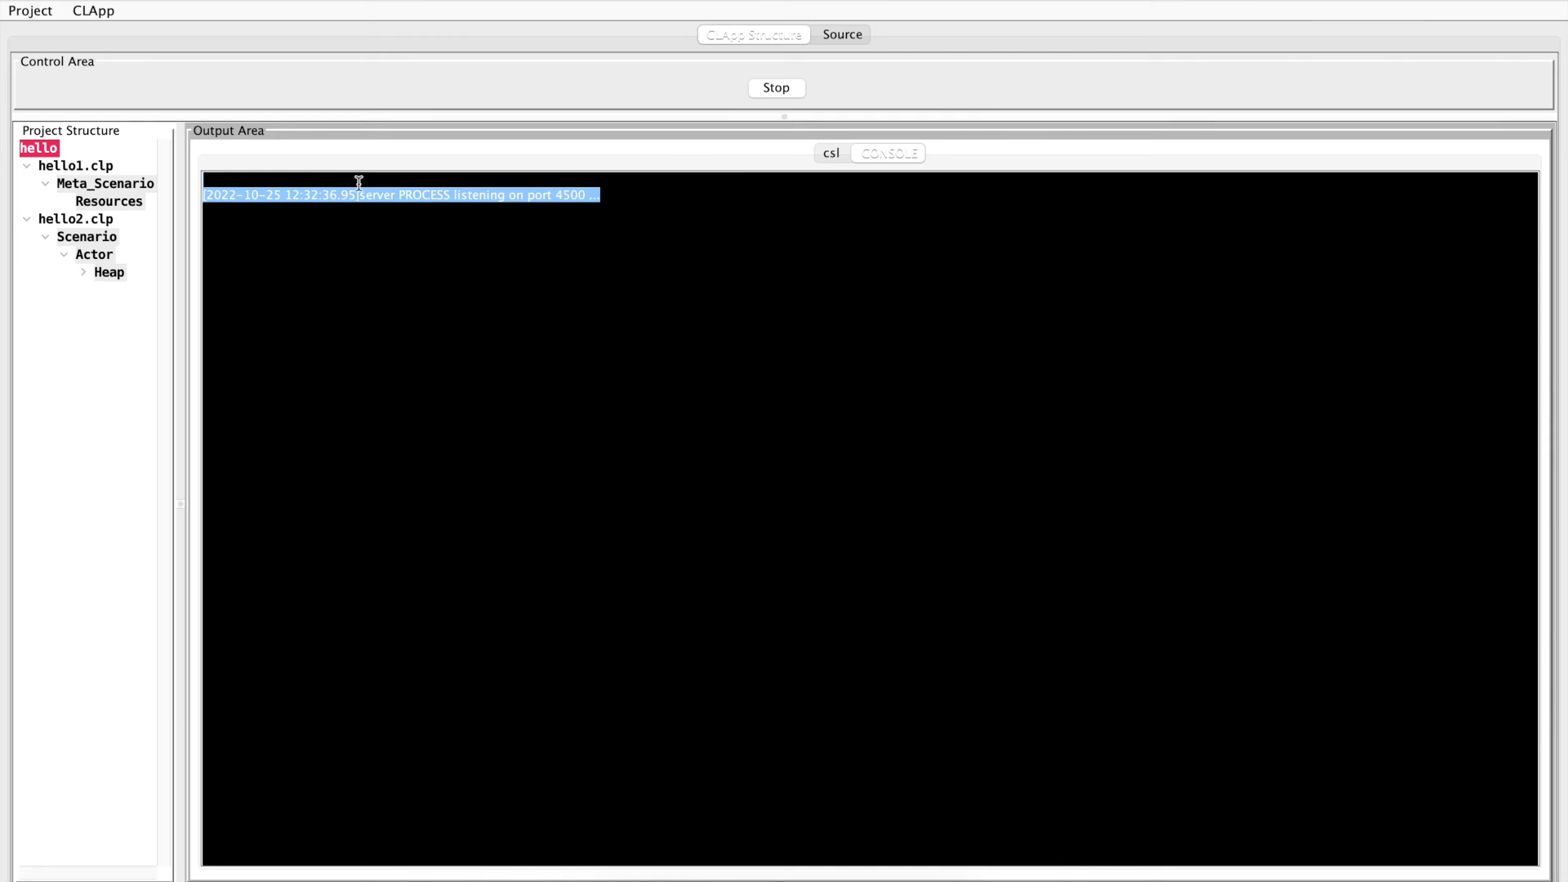
left_click(85, 256)
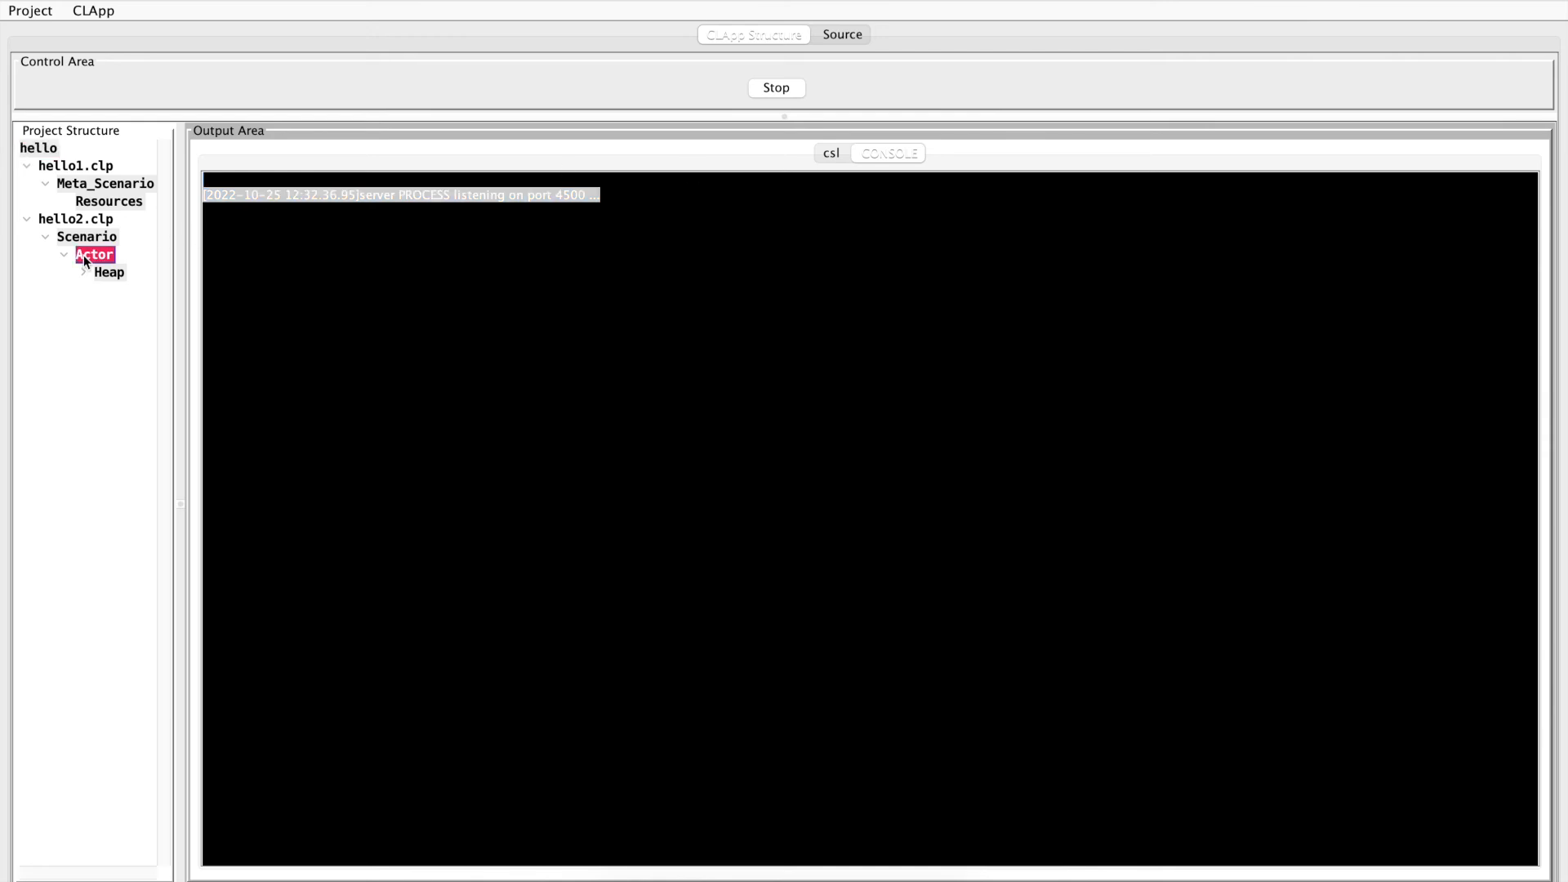
left_click(774, 117)
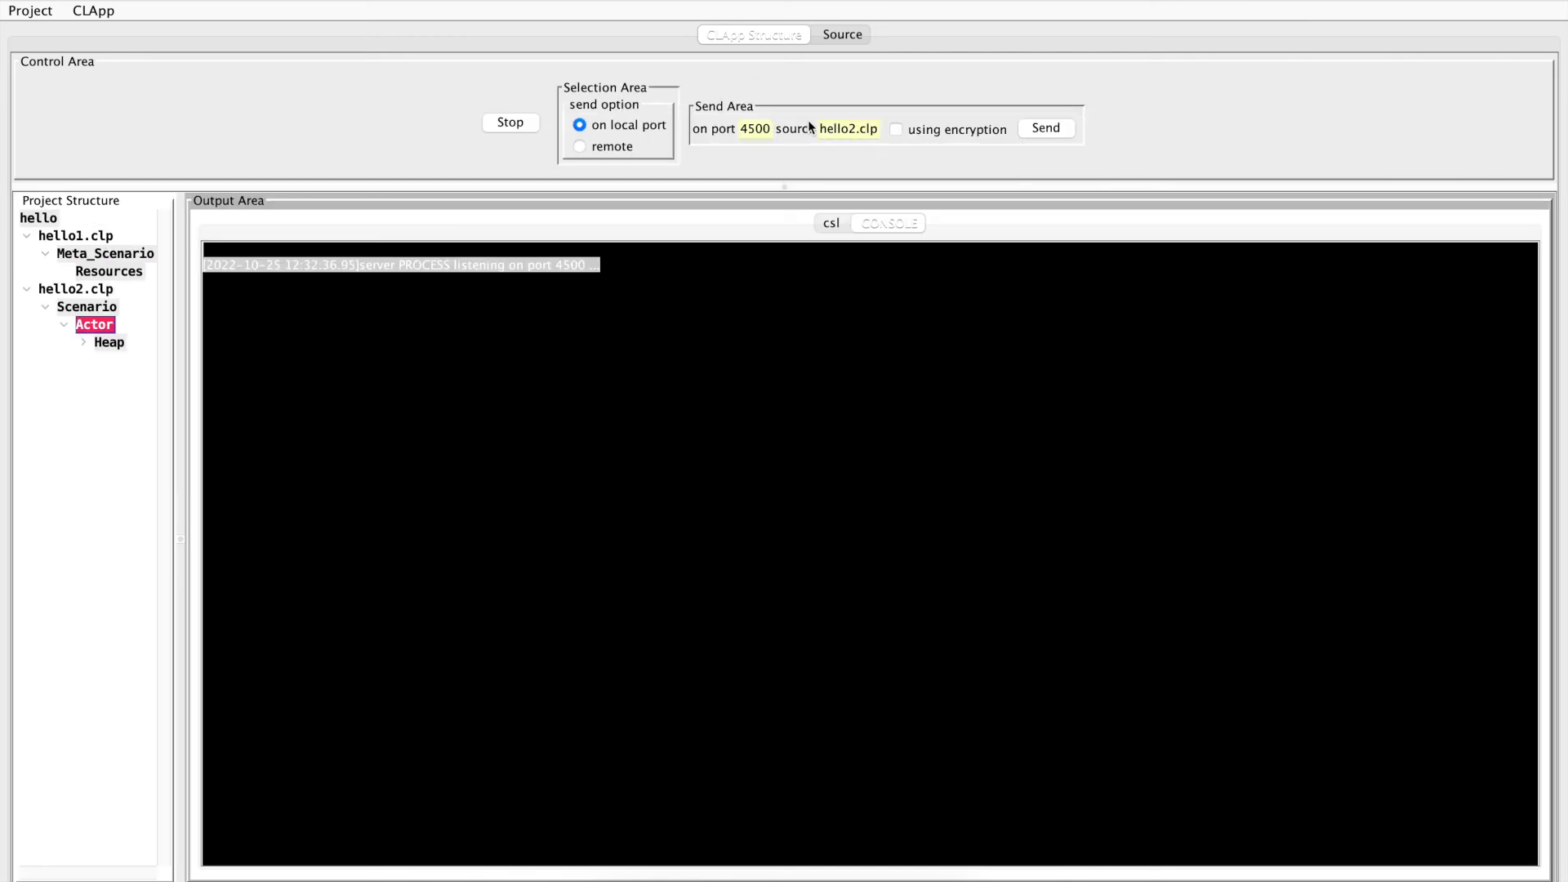
left_click(899, 129)
left_click(1046, 127)
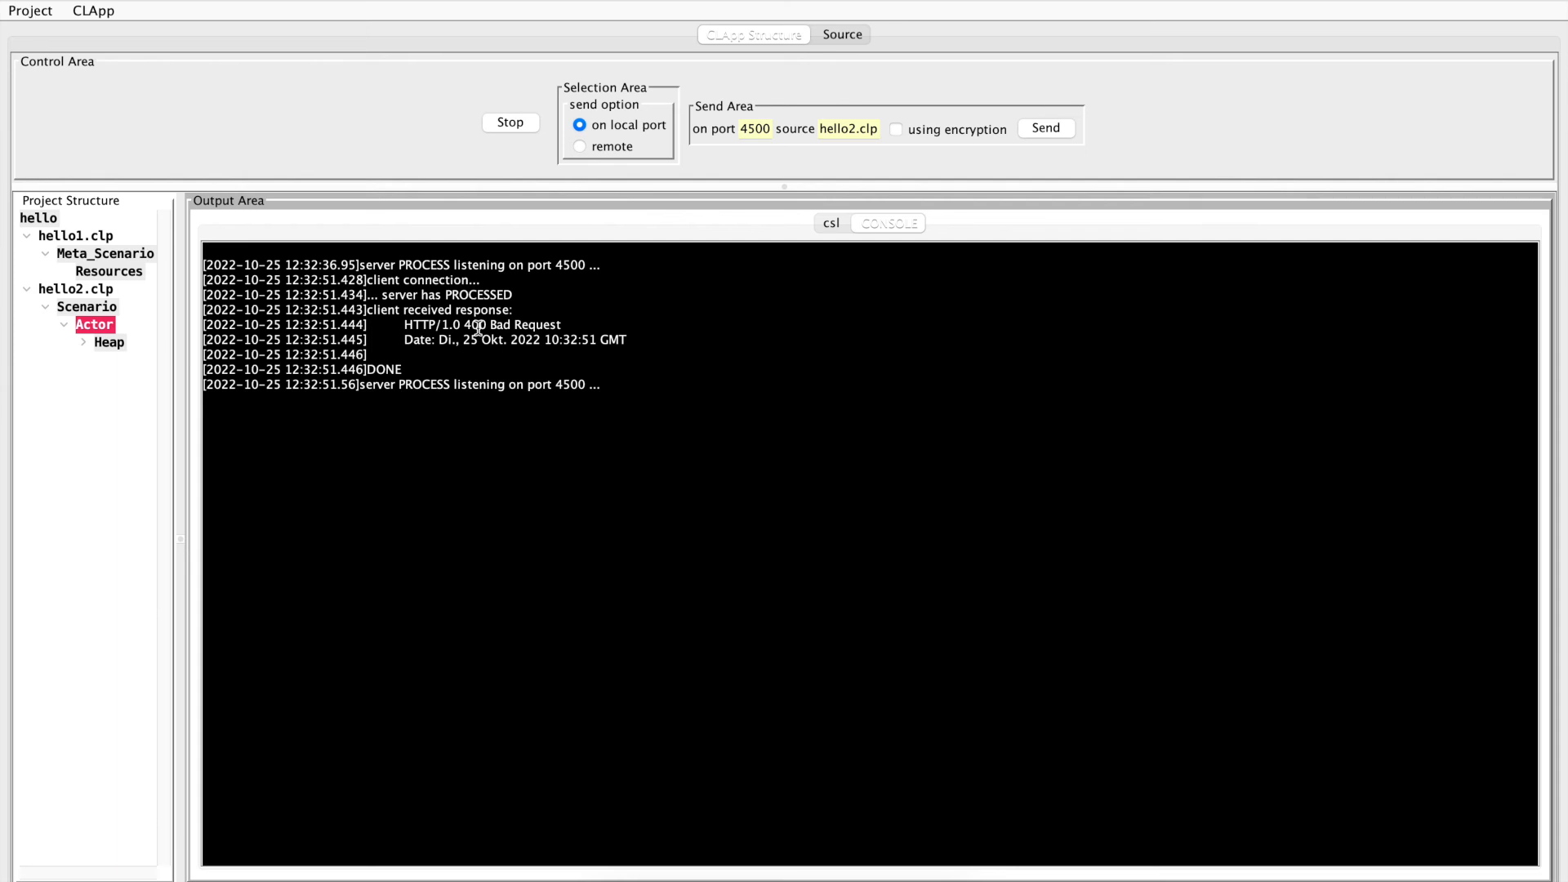
Check the csl output and the console's client response for the unencrypted send
left_click(828, 223)
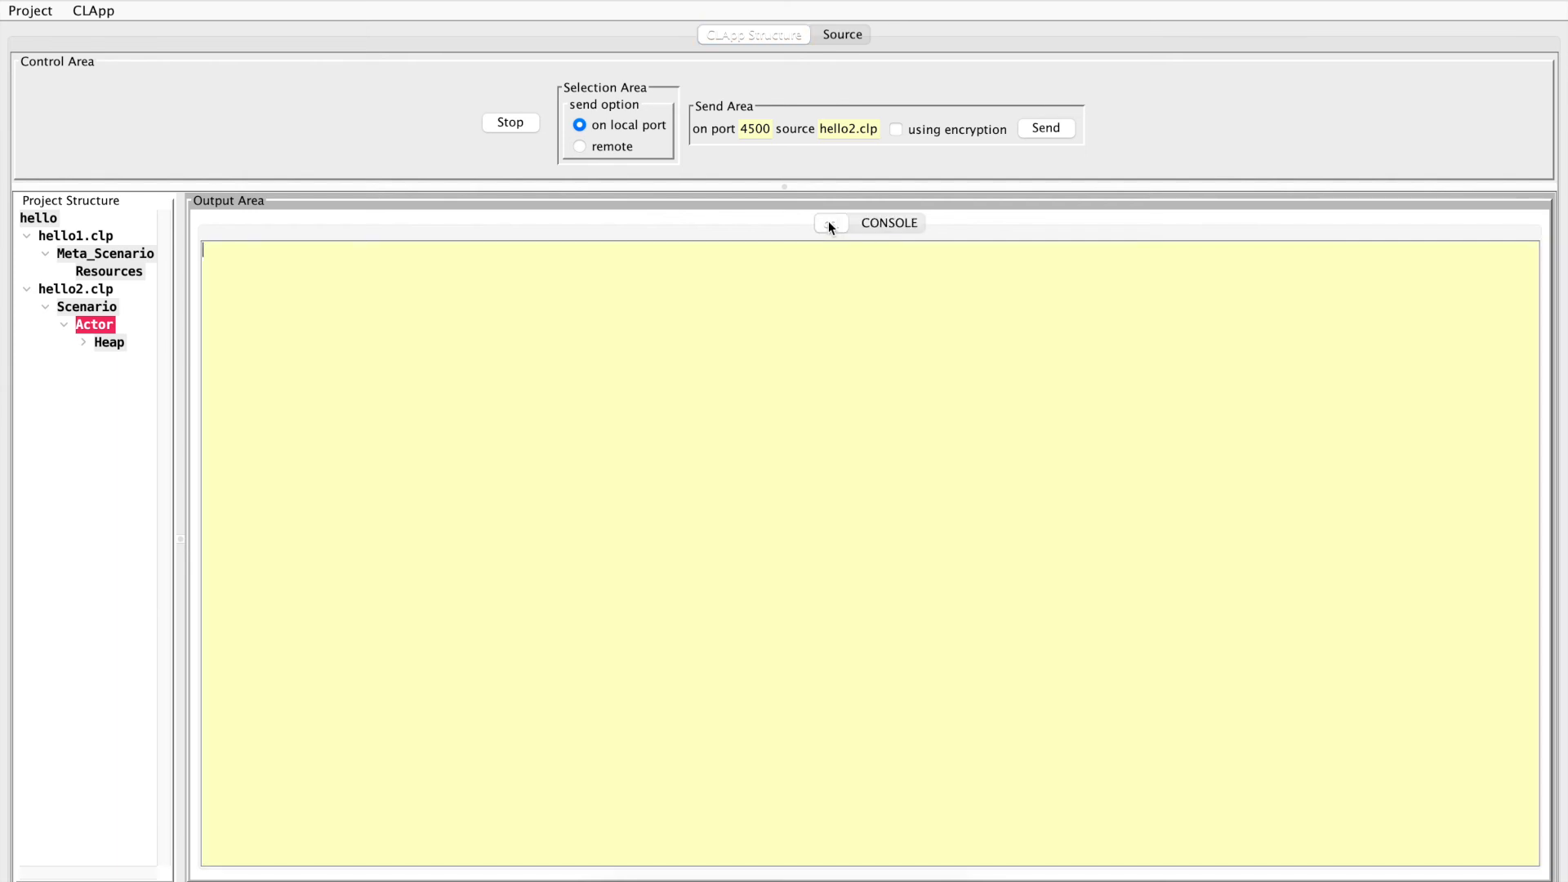
left_click(873, 224)
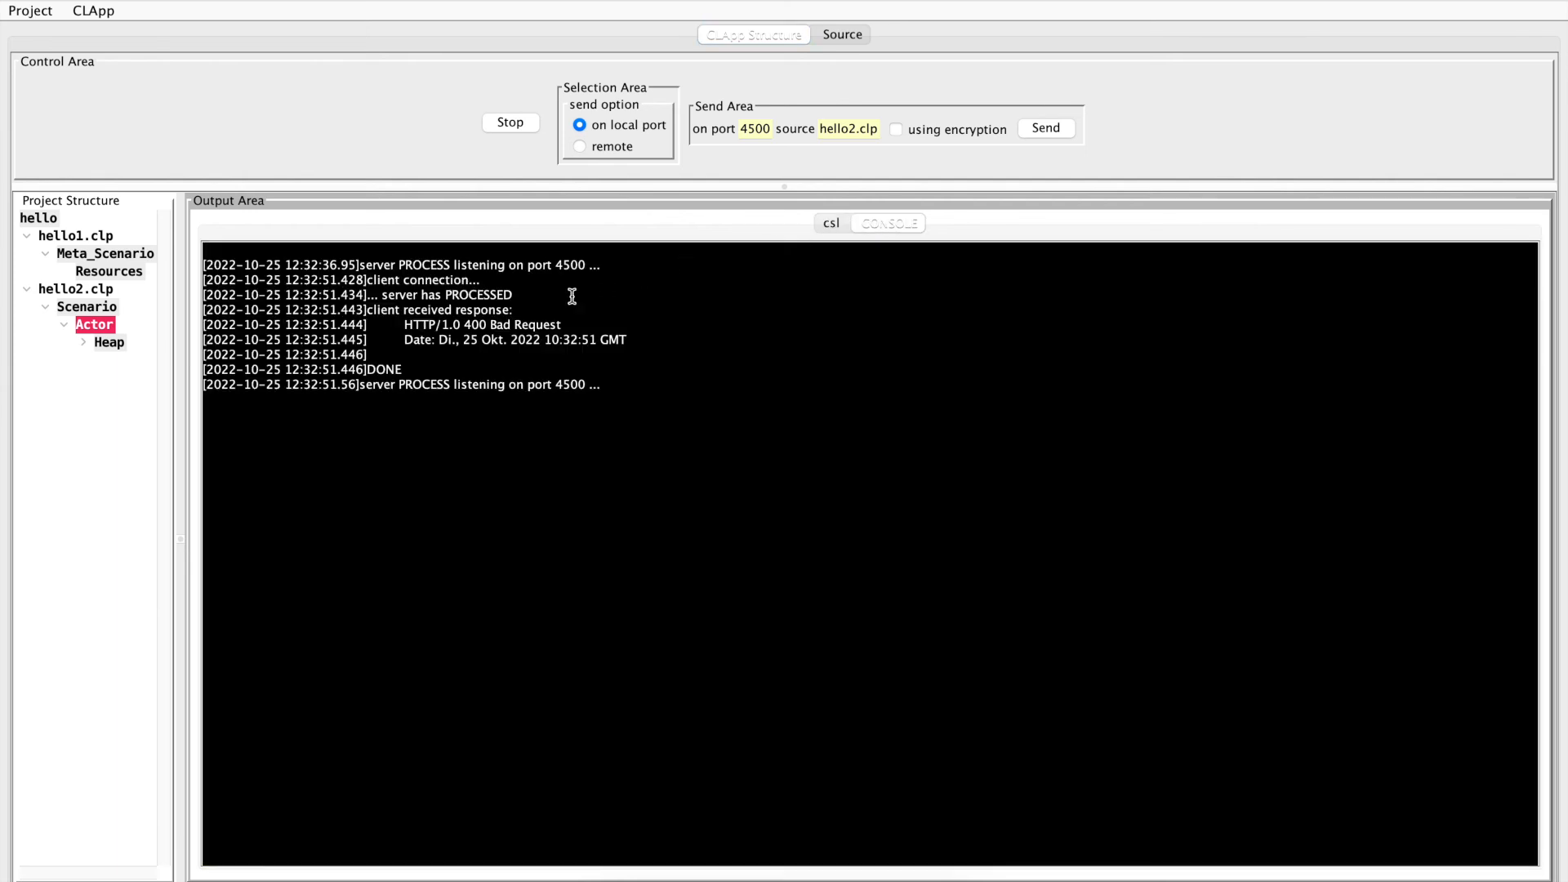
left_click_drag(489, 324, 570, 324)
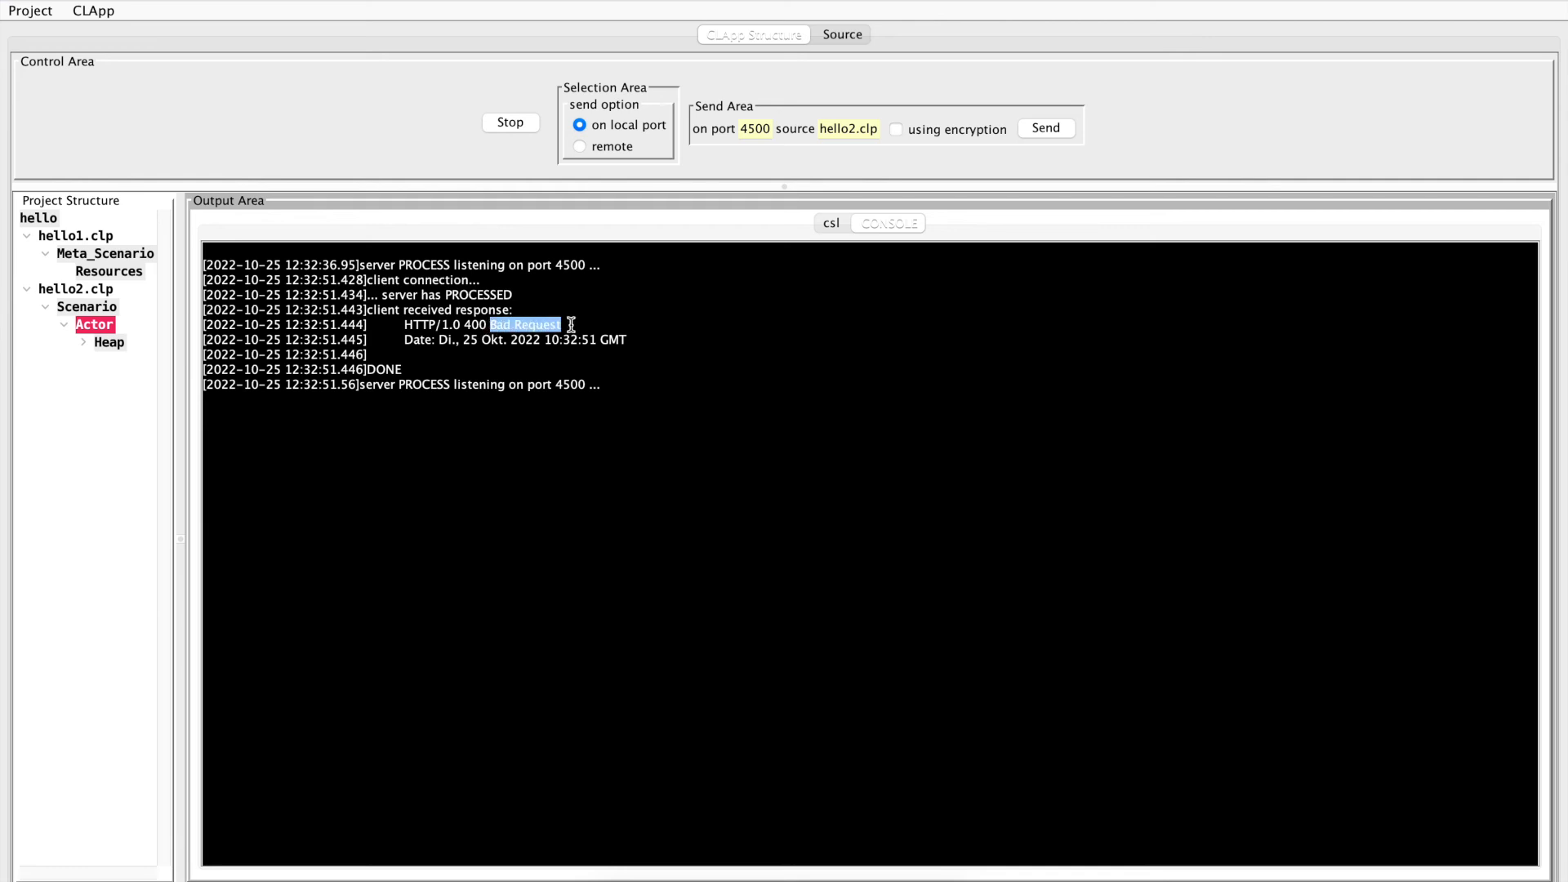
left_click(584, 323)
Send hello2.clp to local port 4500 using encryption and check the csl output
left_click(1041, 130)
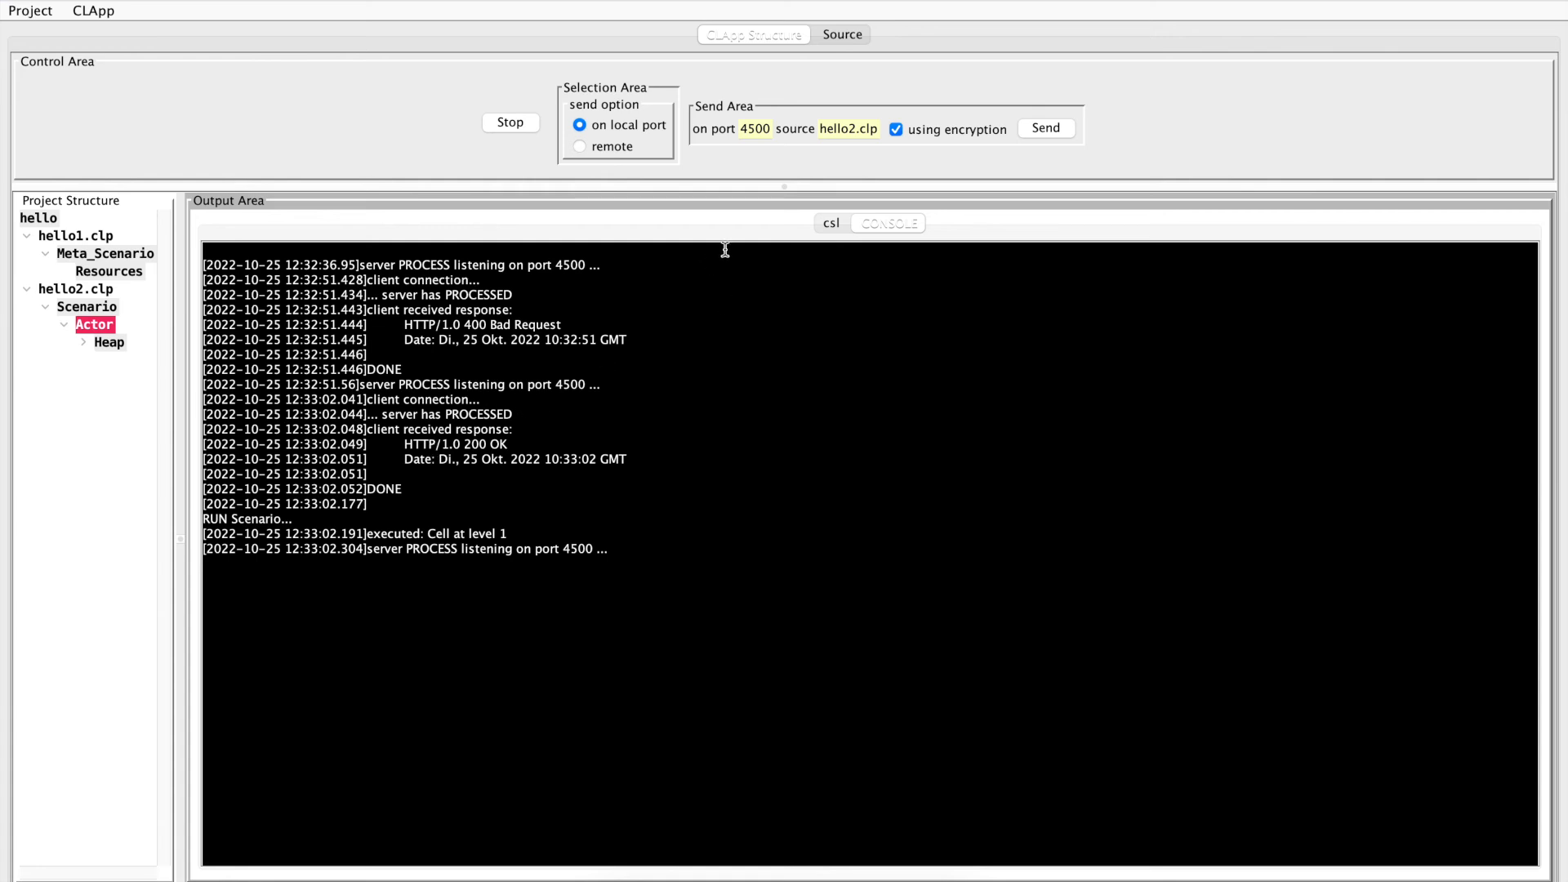
left_click(833, 223)
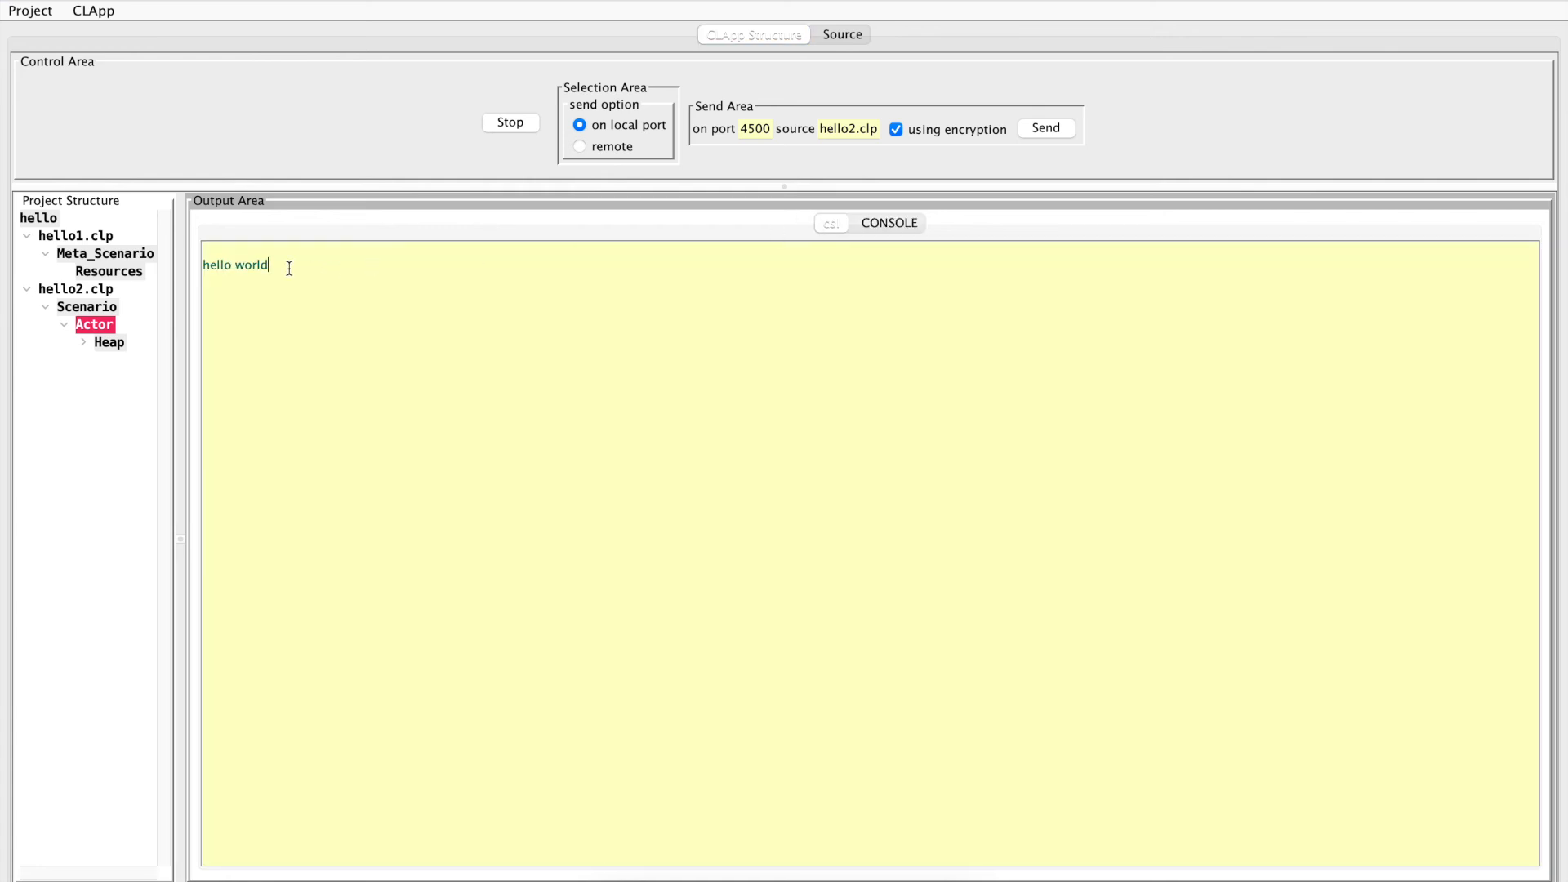
left_click_drag(290, 265, 201, 266)
Stop the run and save the whole project as hello in the 1_hello/with_encryption folder
left_click(510, 122)
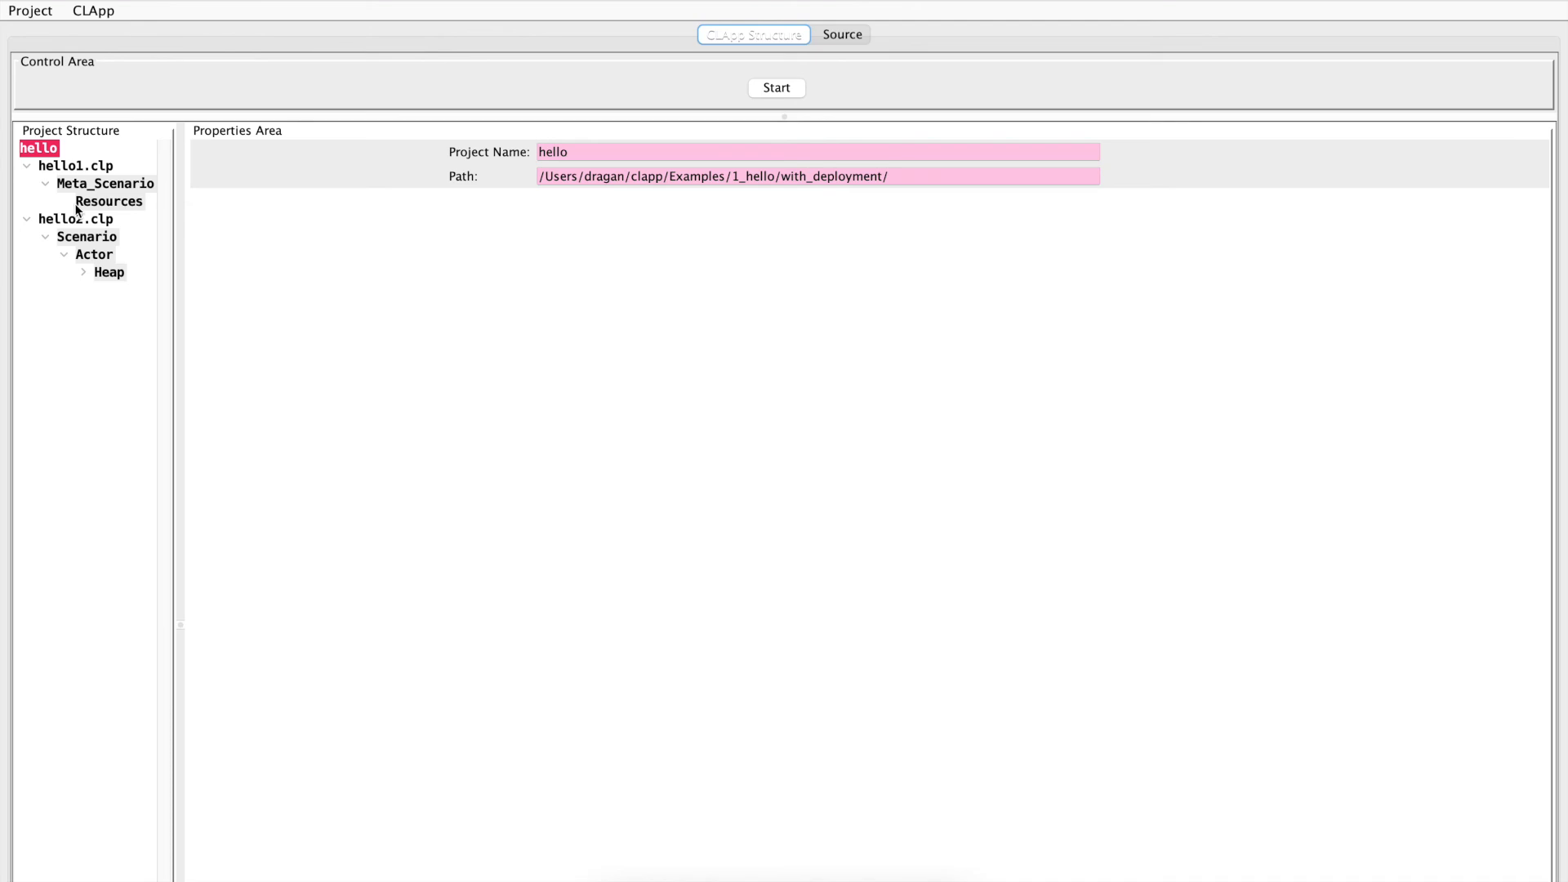
left_click(33, 11)
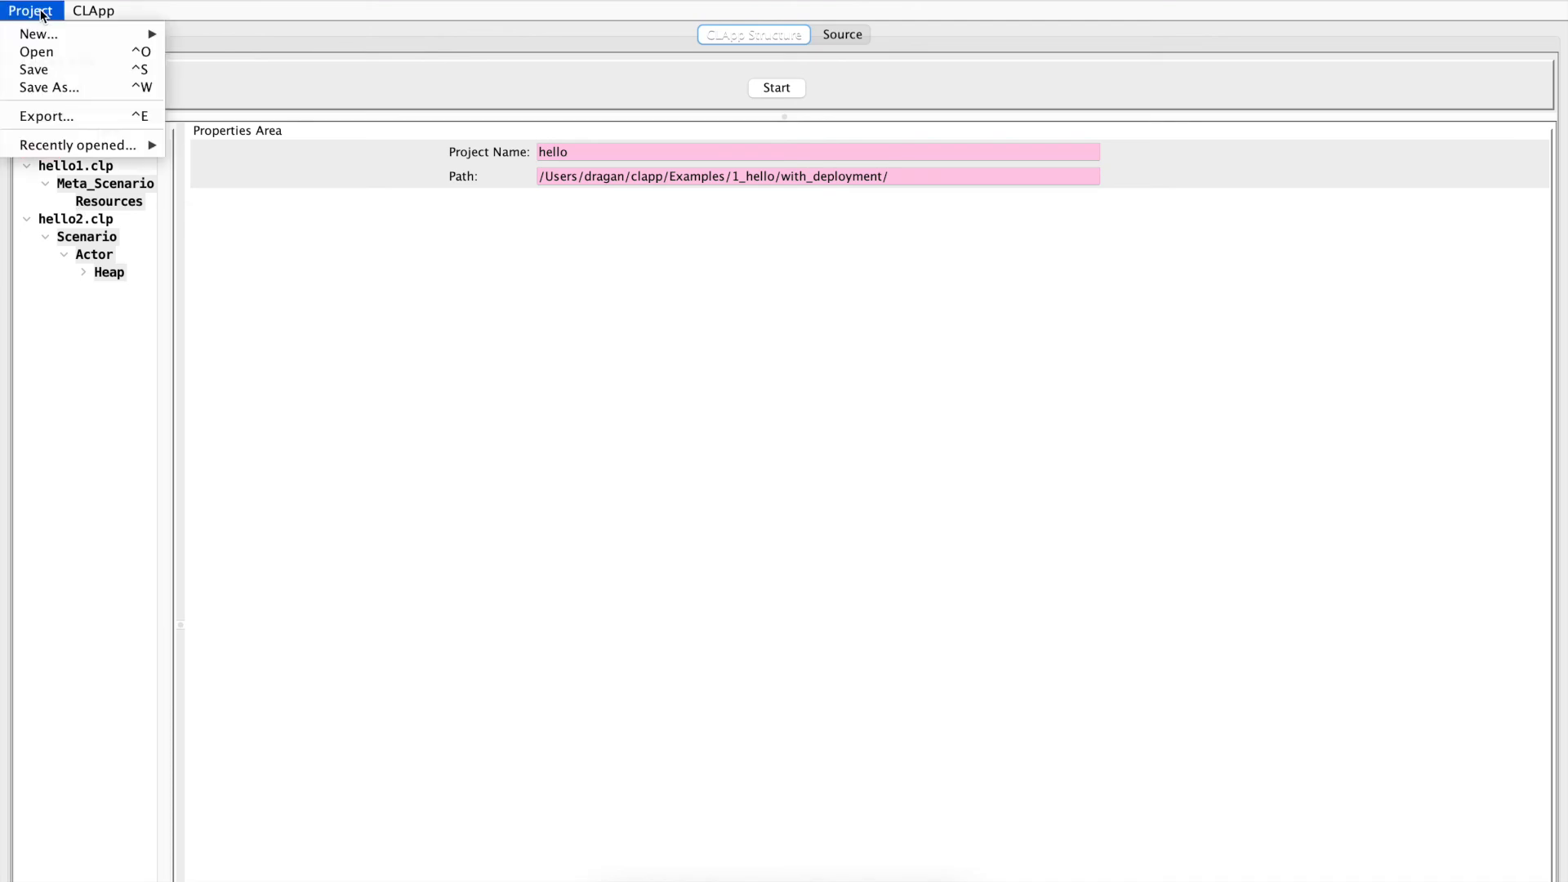
left_click(47, 87)
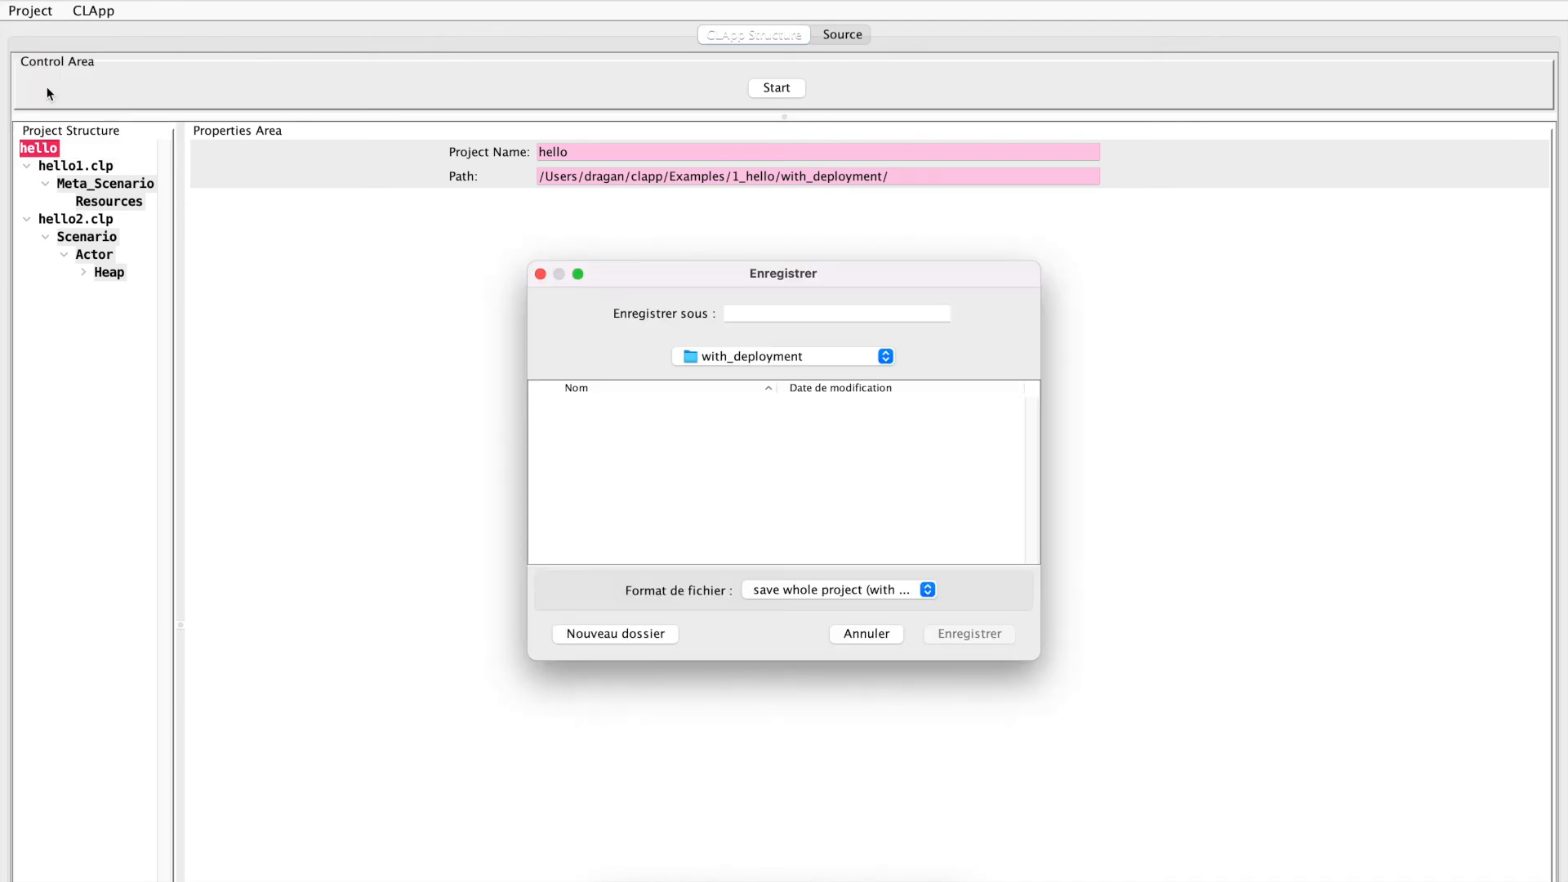
left_click(722, 361)
left_click(717, 373)
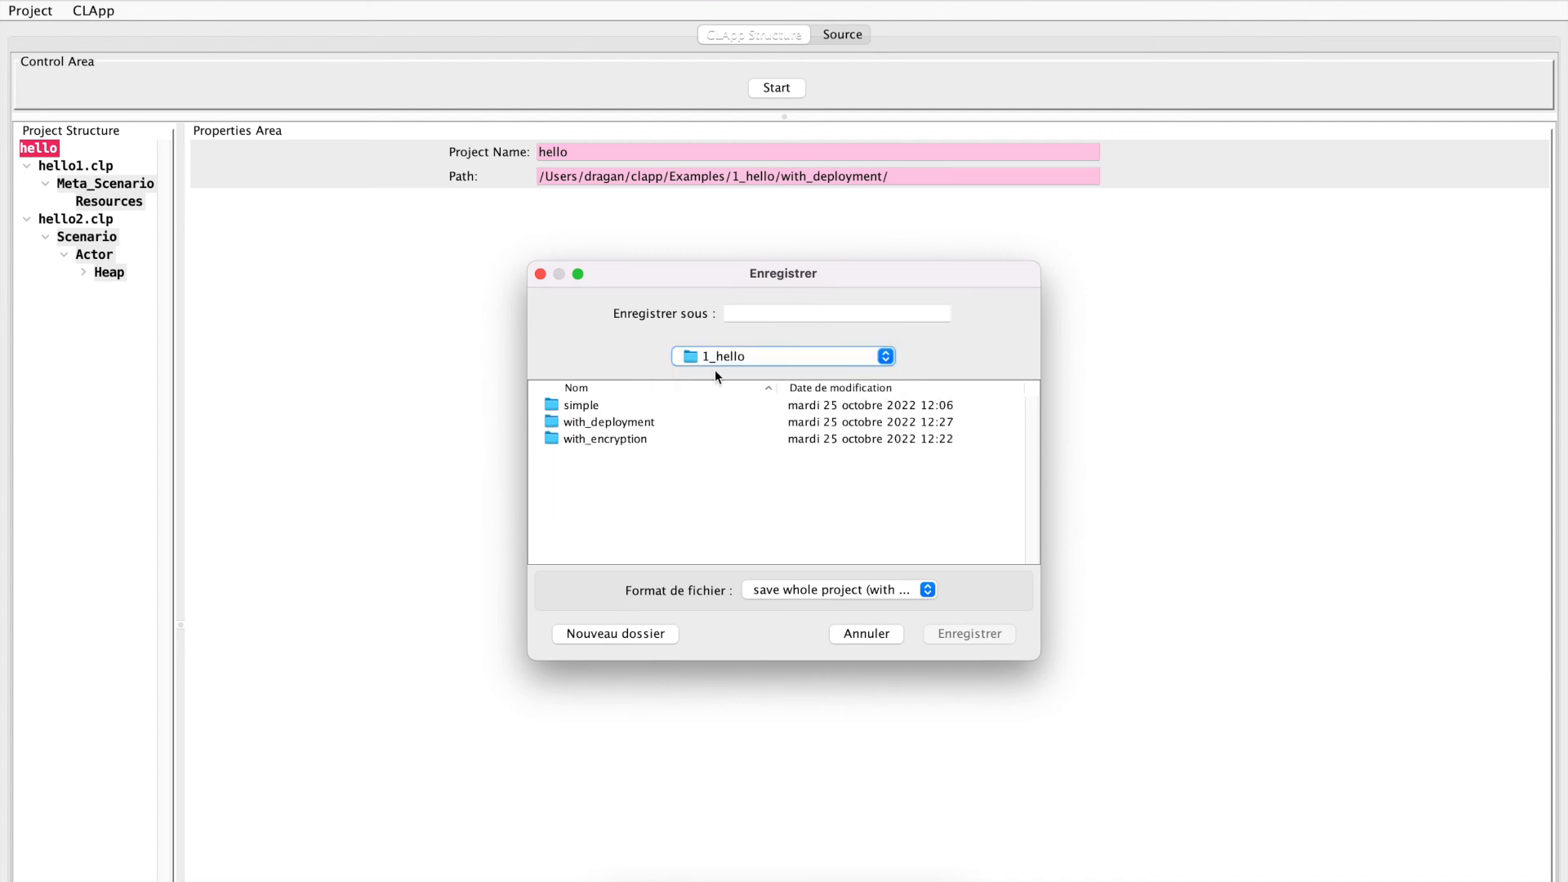
left_click(587, 442)
double_click(587, 442)
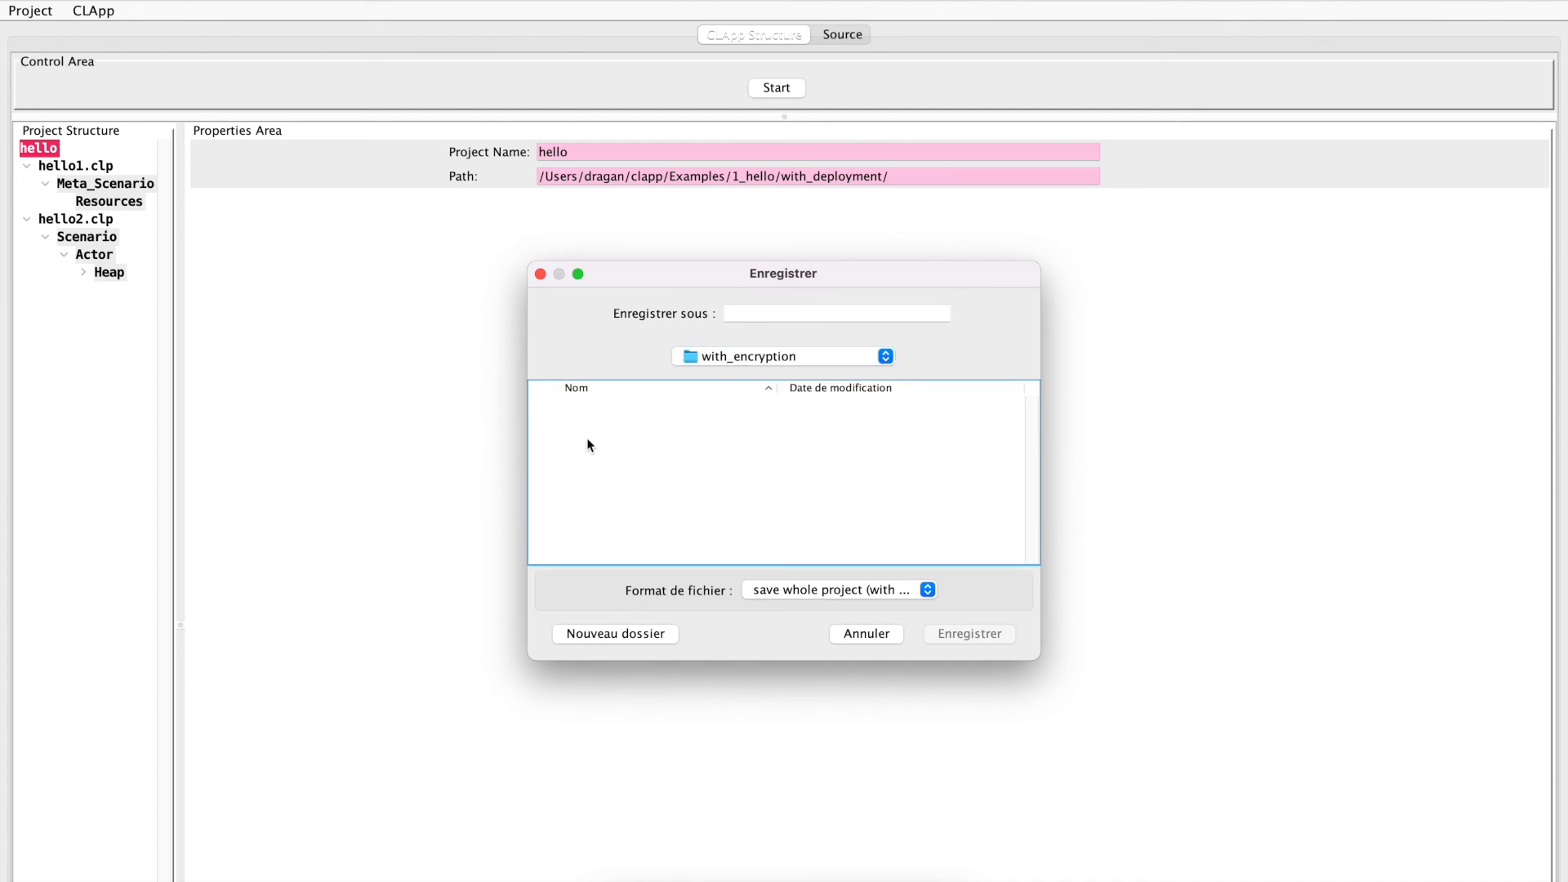
left_click(808, 313)
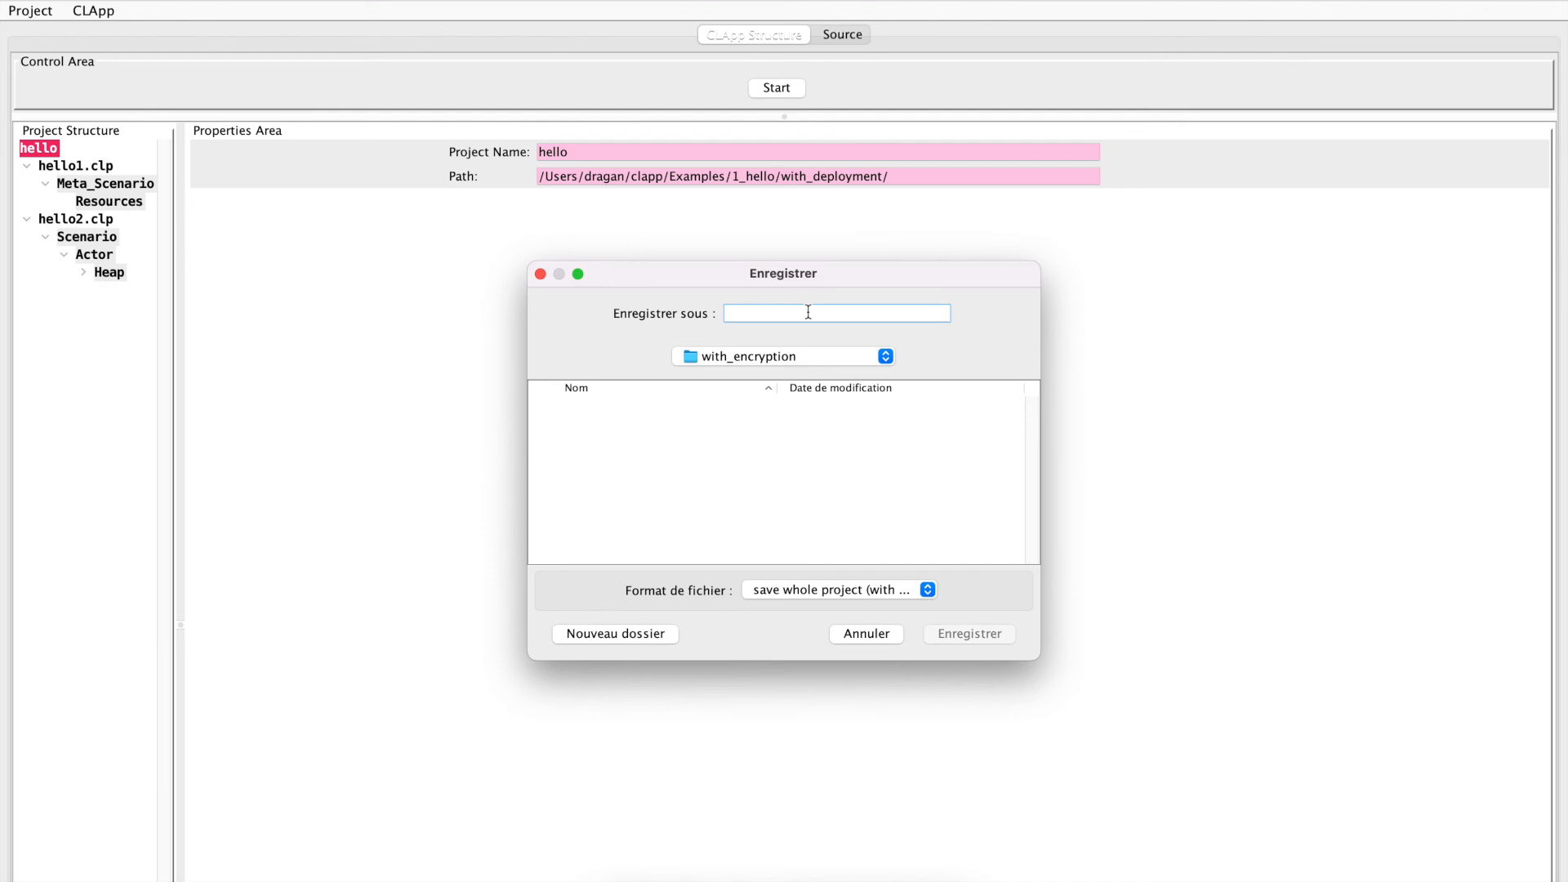
type("hello")
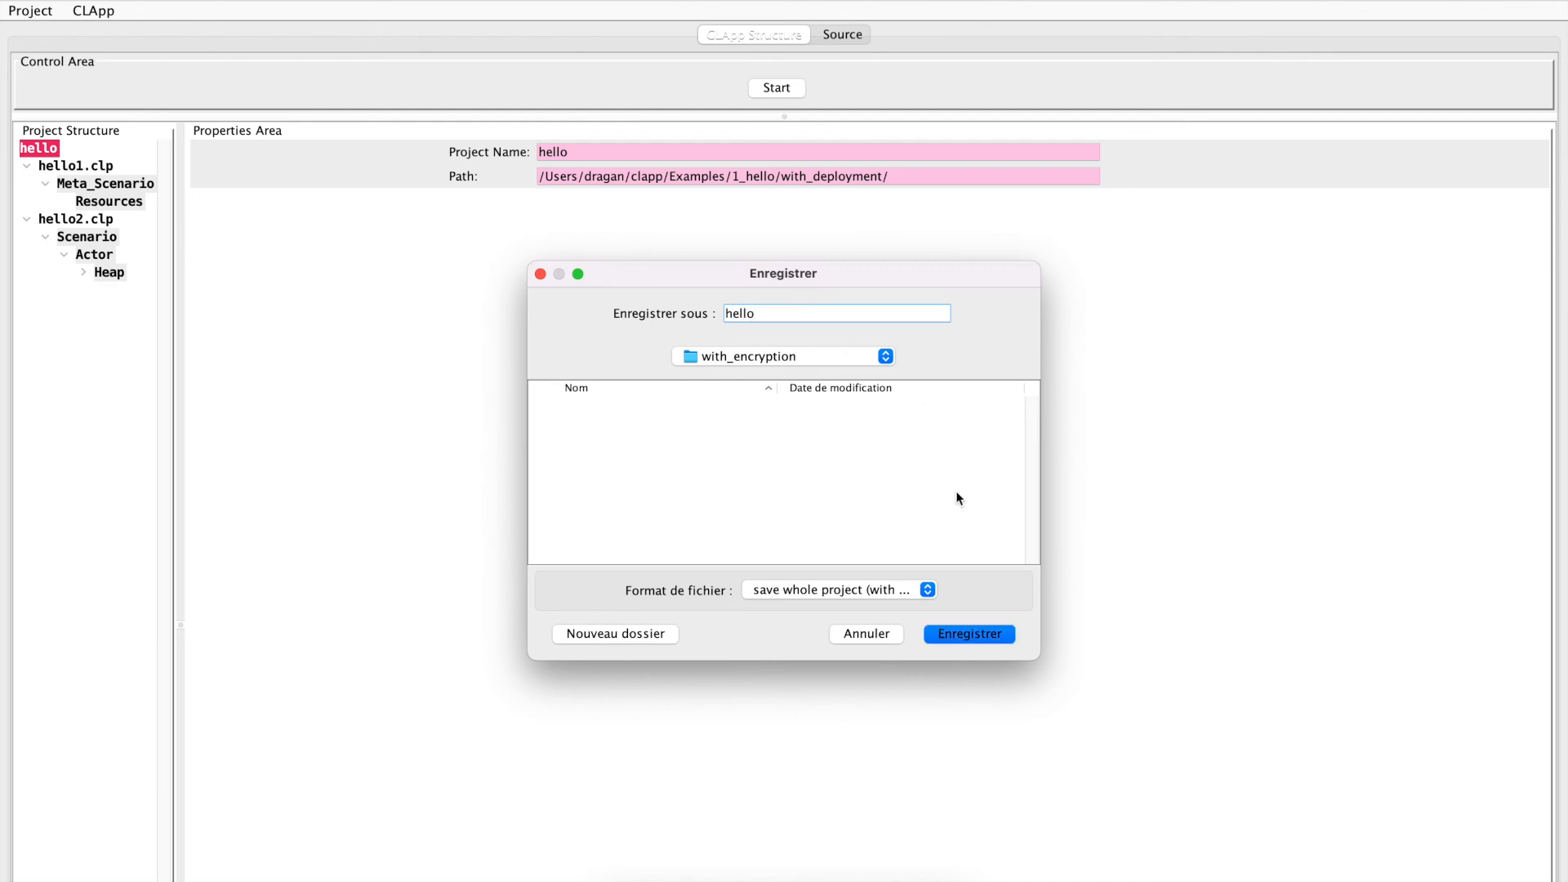
left_click(962, 635)
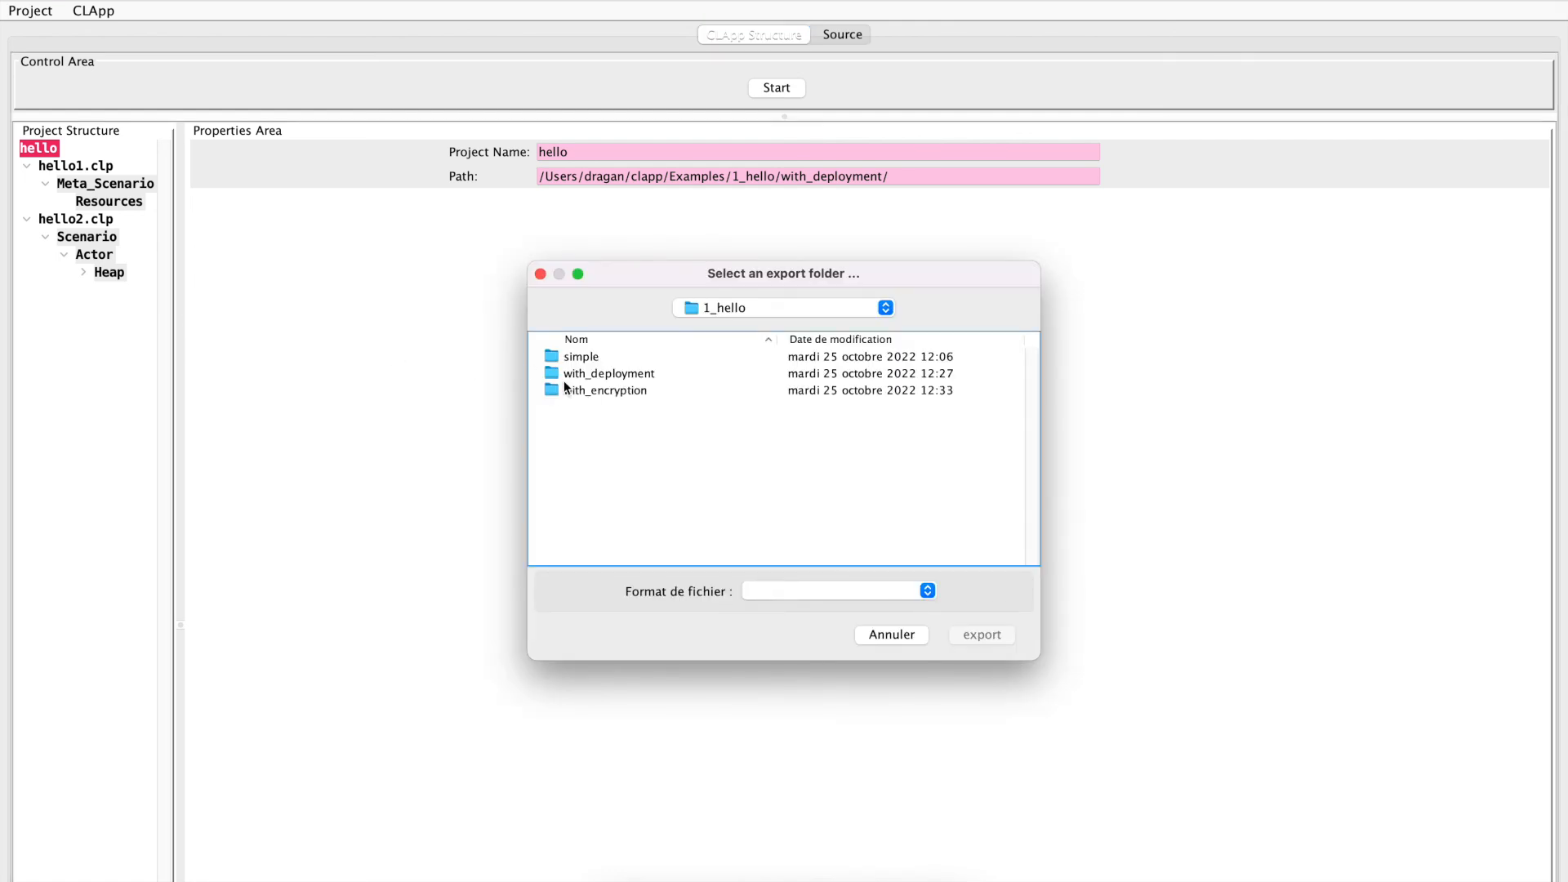
Export the project to the with_encryption folder
left_click(582, 389)
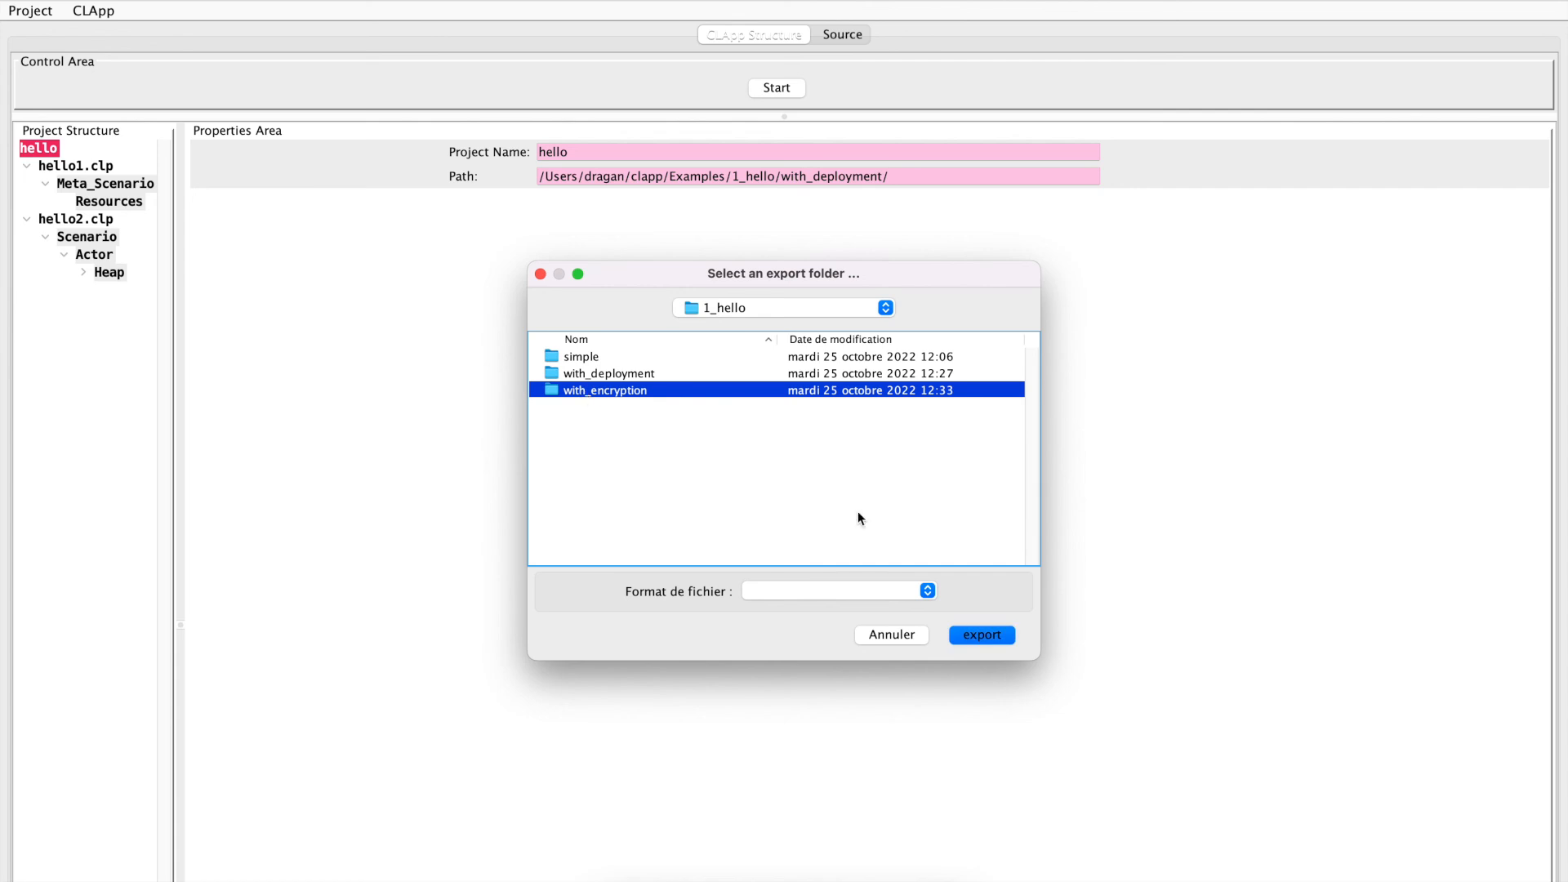
left_click(980, 636)
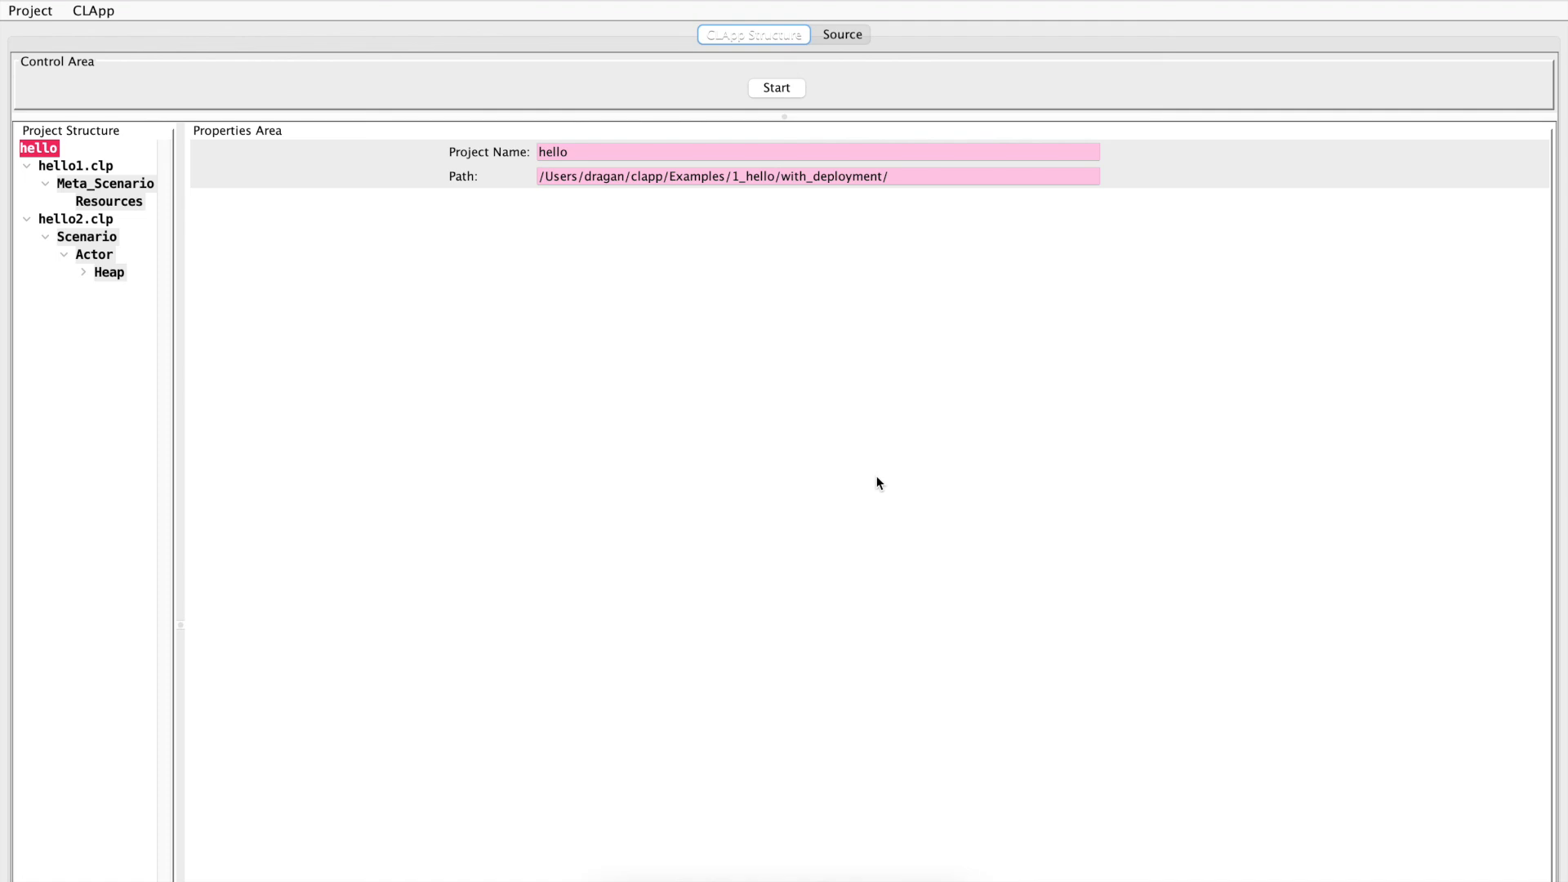
Switch to the green terminal window and change its directory to ../with_encryption/
key("super+Tab")
key("super+Tab")
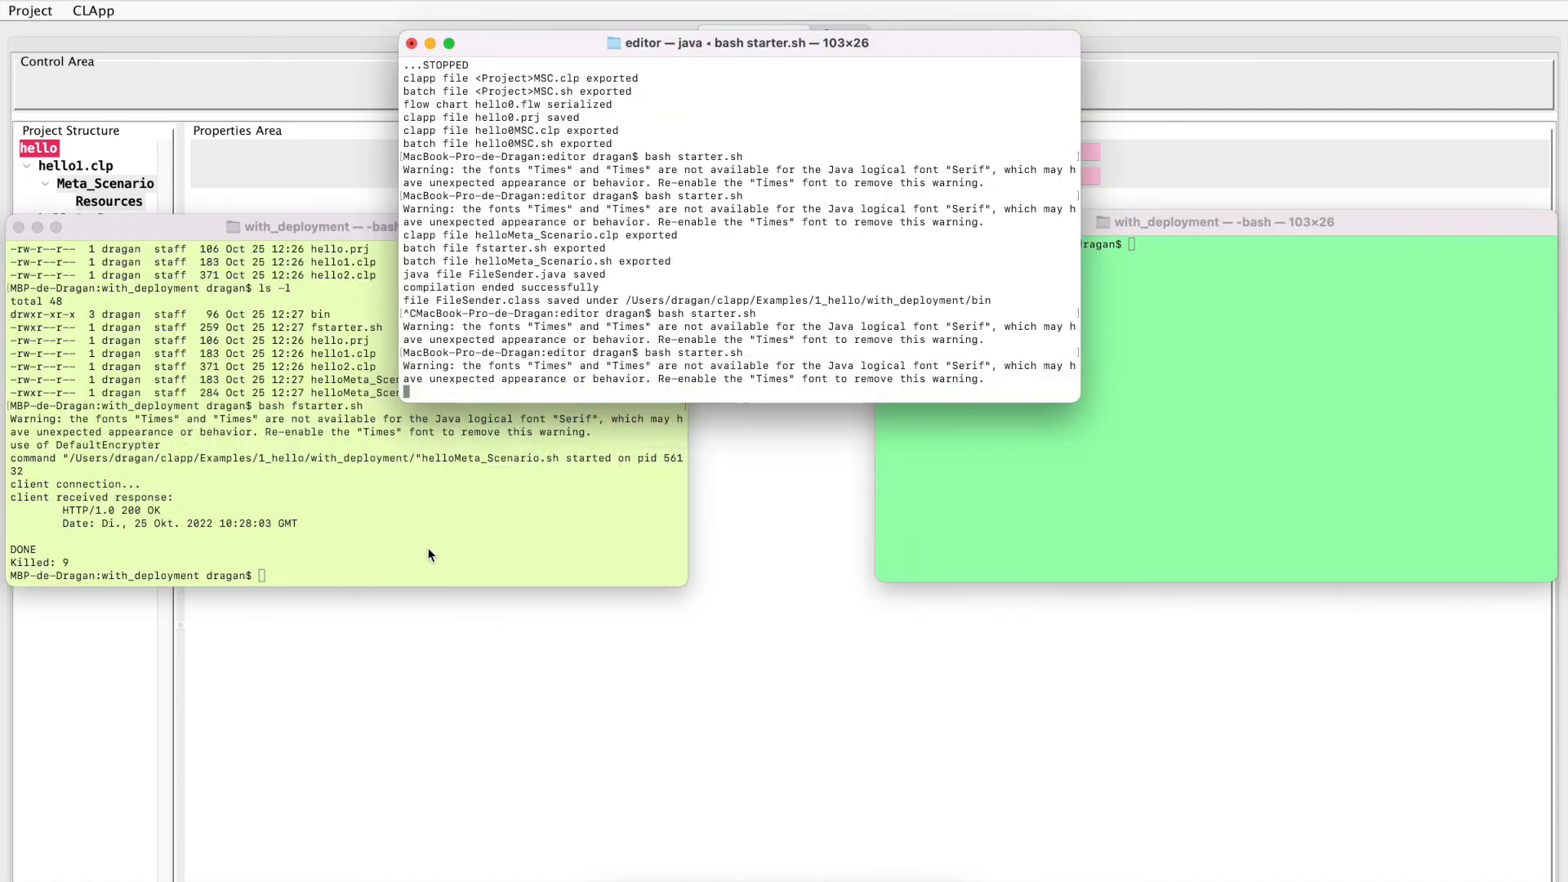
left_click(1091, 501)
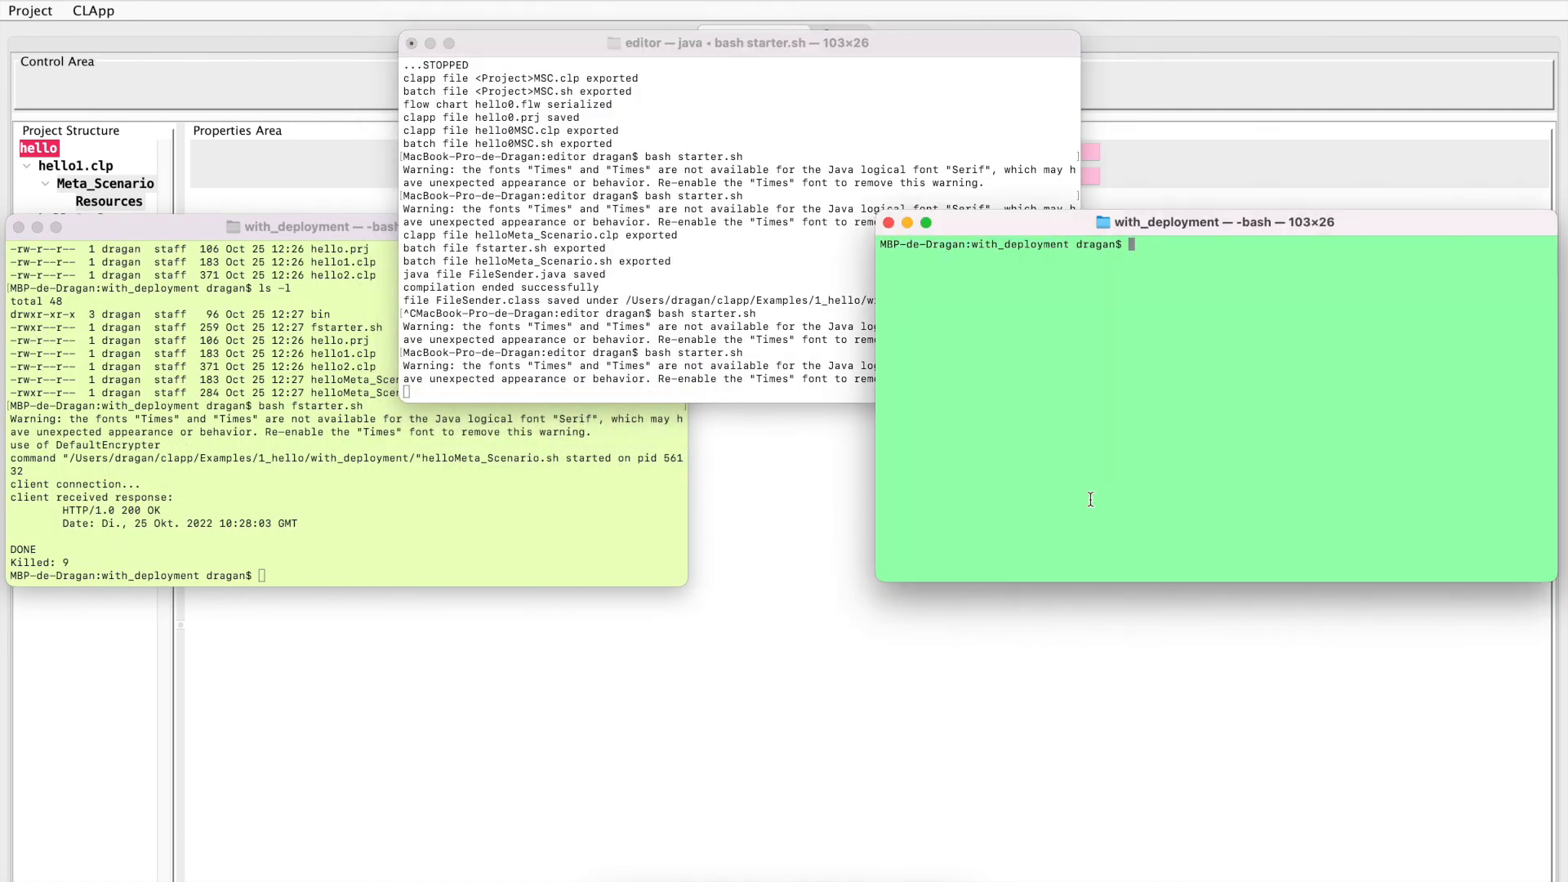
type("cd ../with_en")
key("Tab")
key("Return")
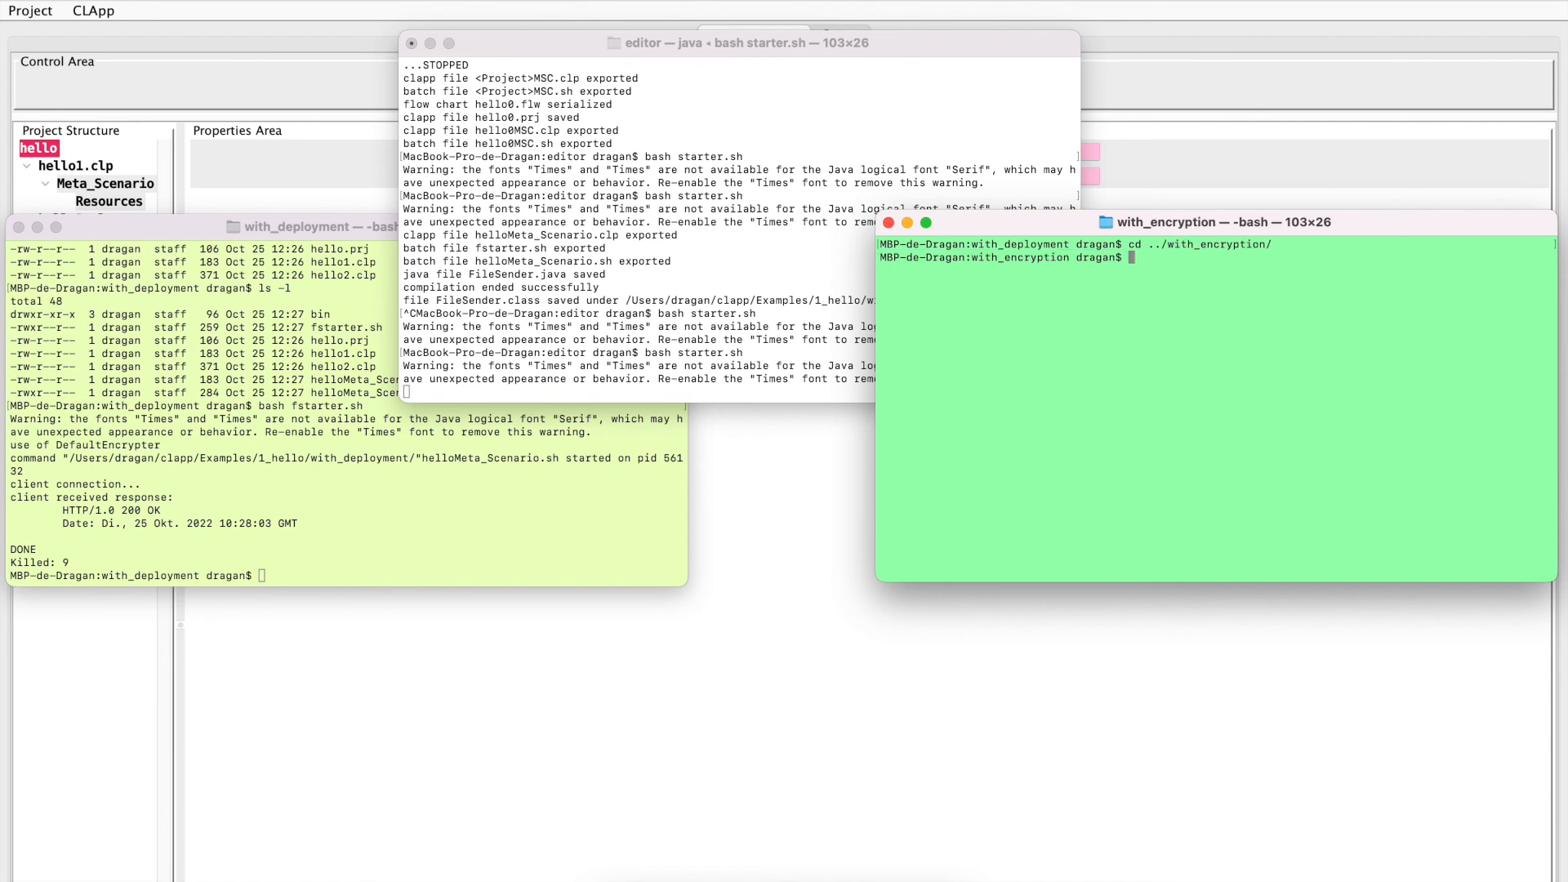
List the files of the with_encryption and with_deployment folders in long format in their terminals with ls -l
type("ls -l")
key("Return")
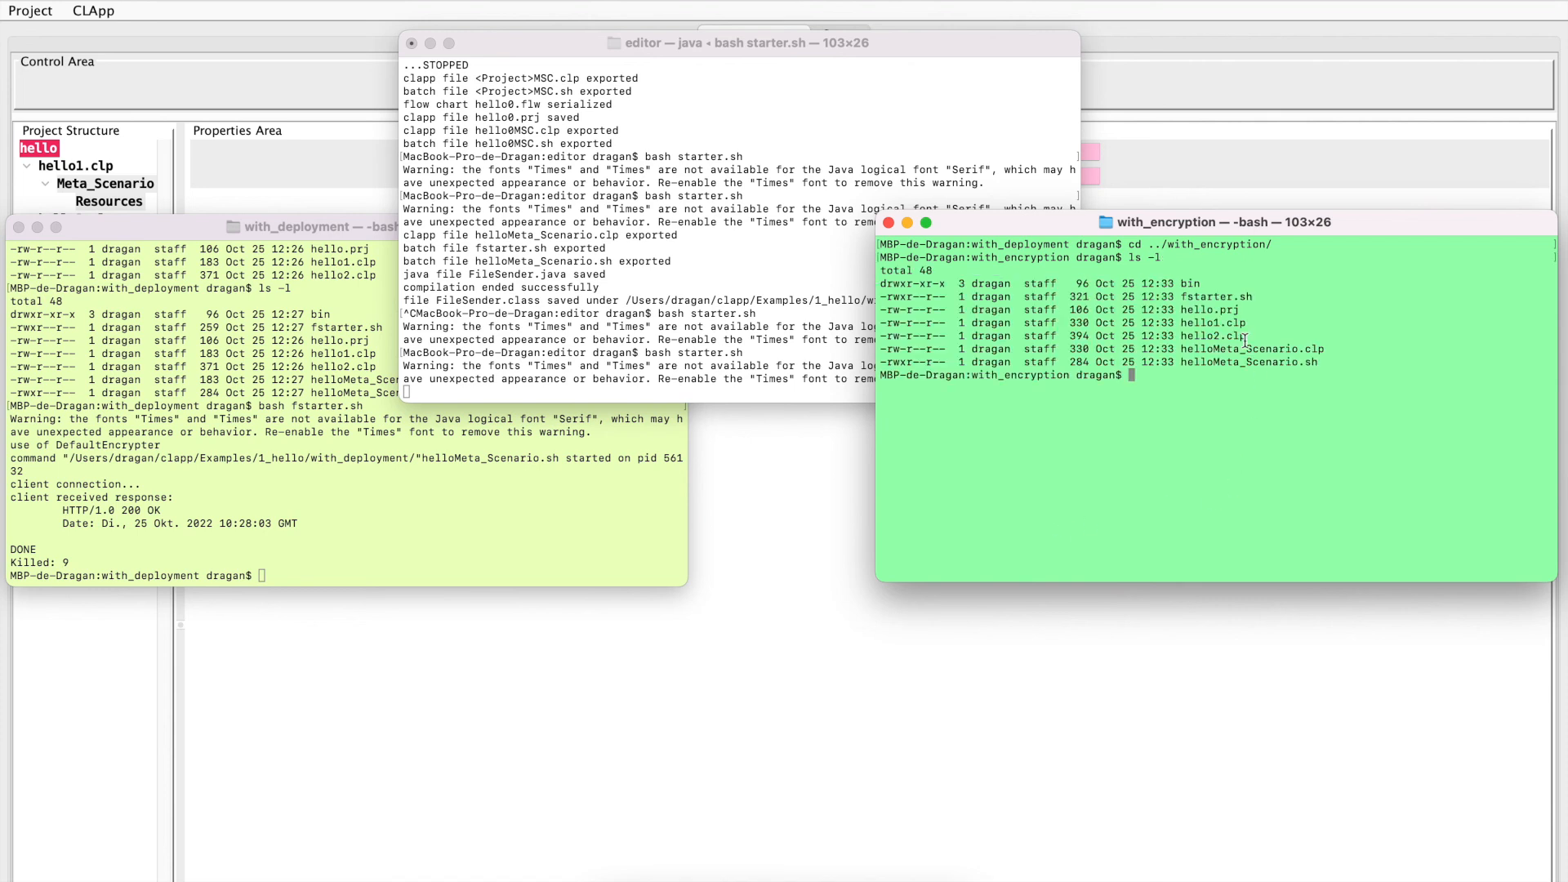
left_click(296, 539)
key("Up")
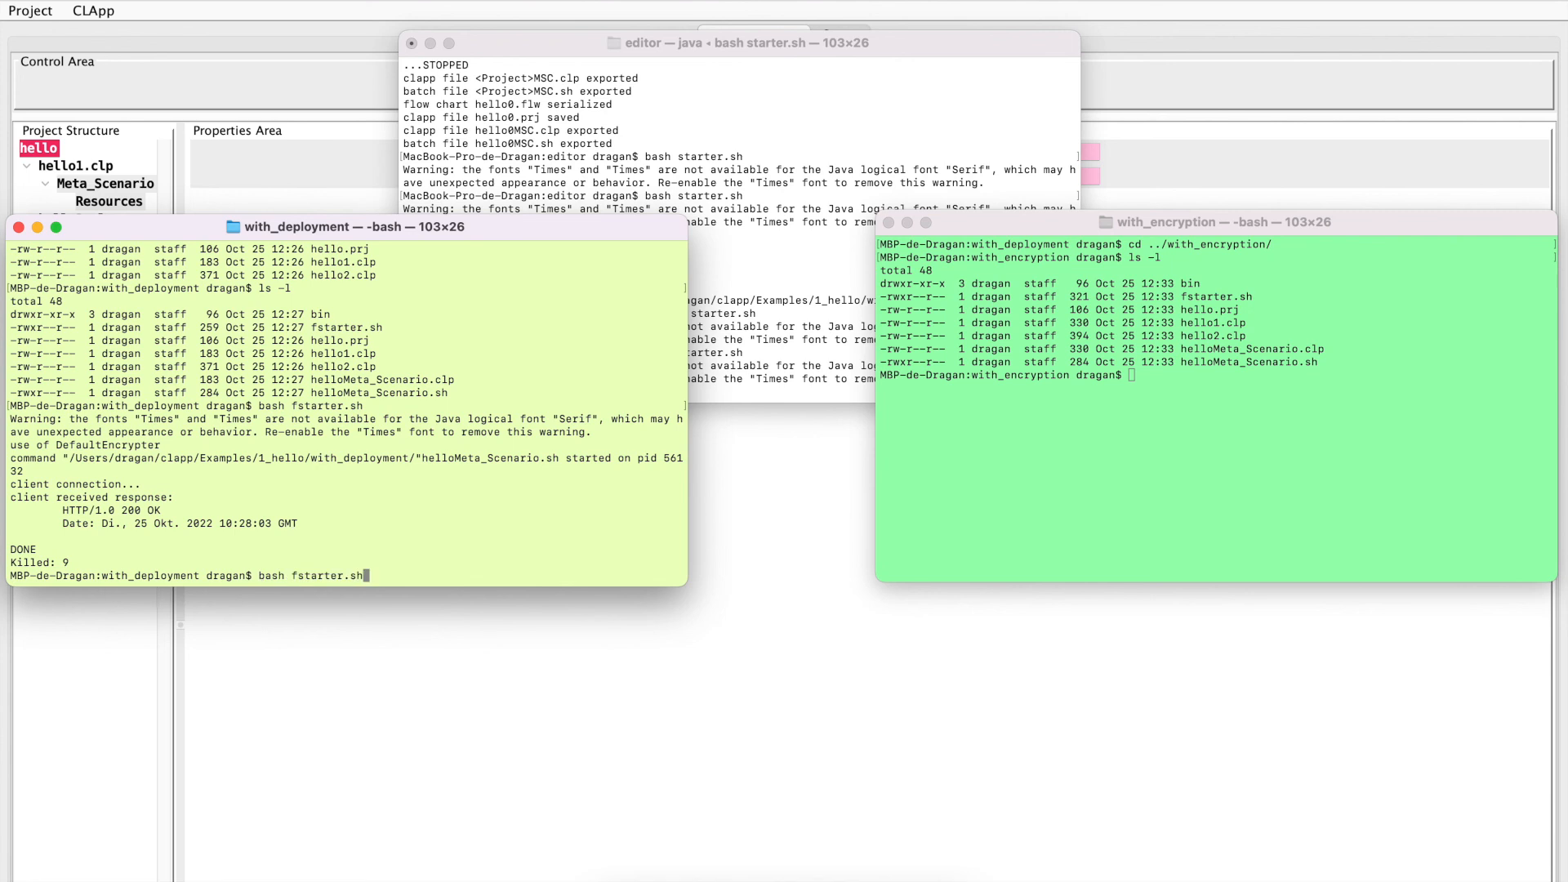
key("Up")
key("Return")
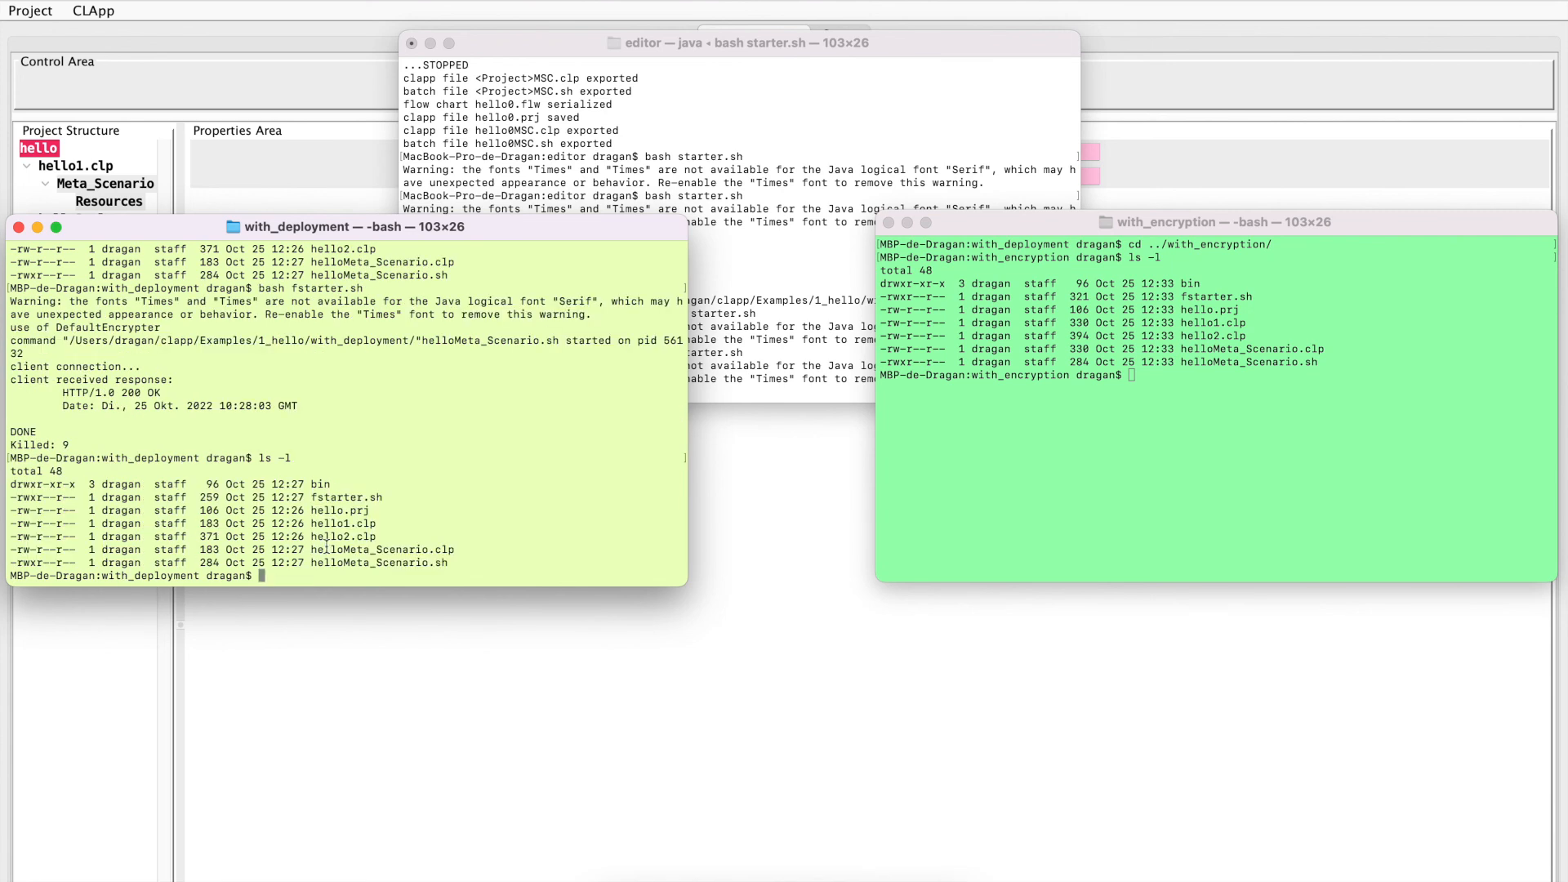
Try to run fstarter.sh in the with_encryption terminal using the command bsh fstarter.sh
left_click(1147, 383)
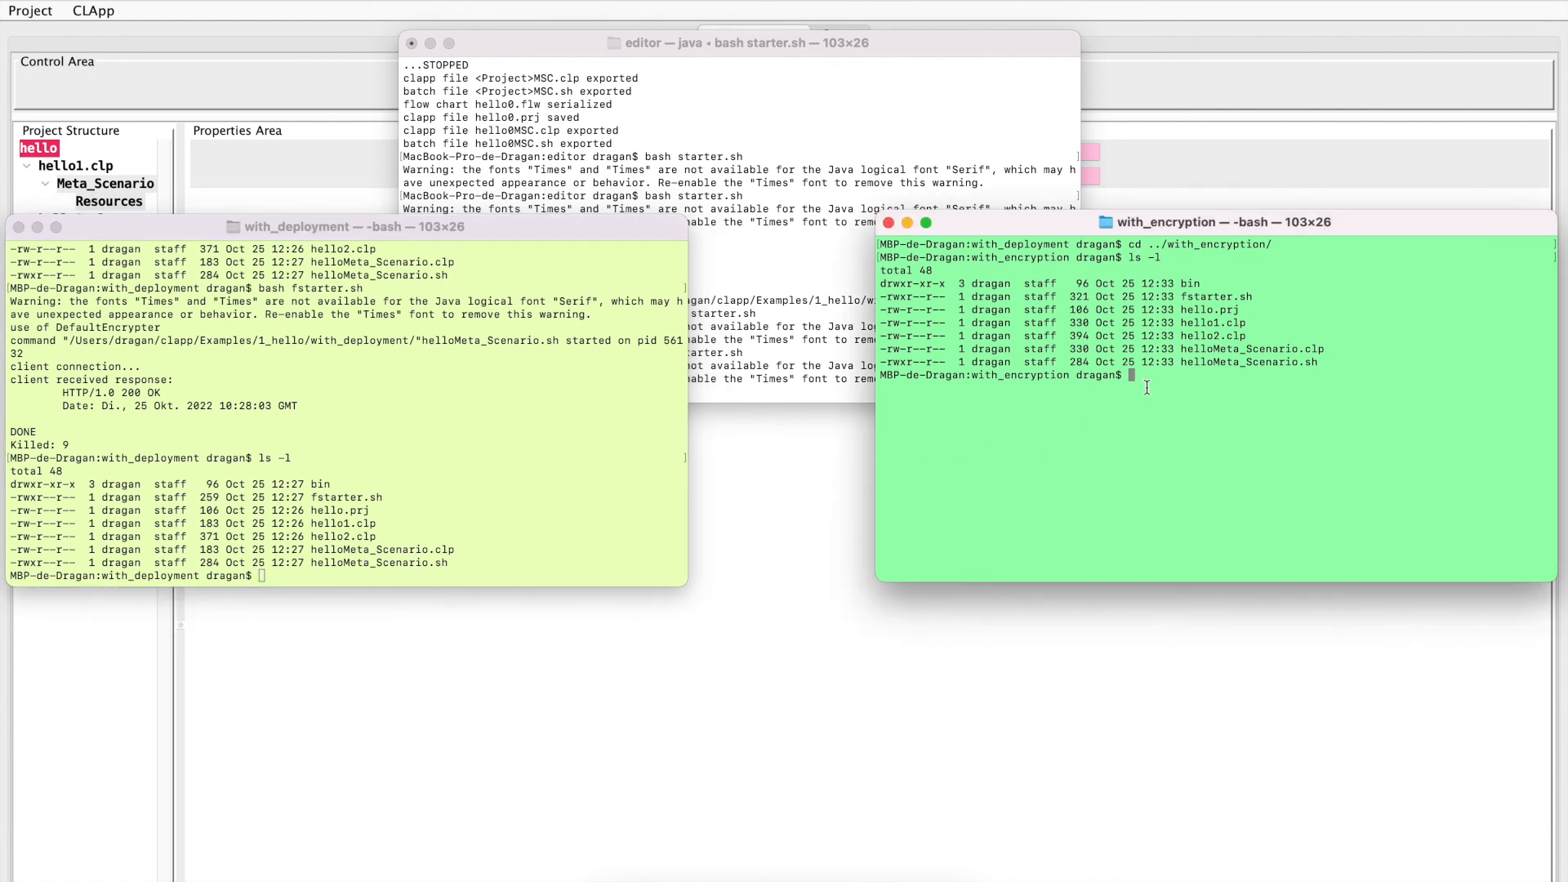
left_click_drag(1181, 297, 1259, 299)
key("super+c")
left_click(1135, 365)
type("bsh")
key("super+v")
key("Return")
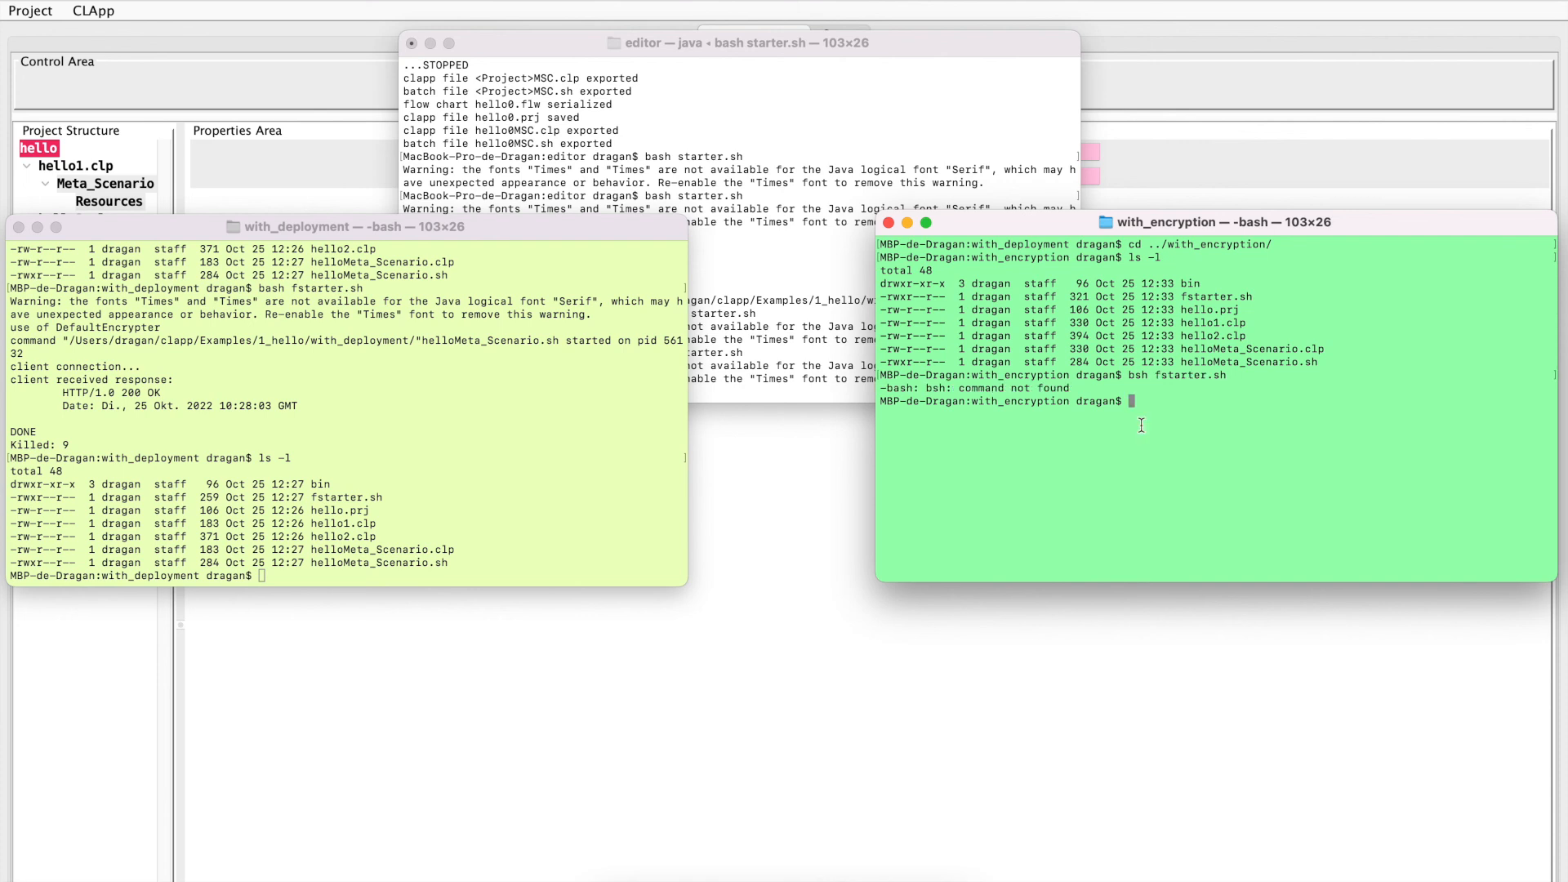
Run bash fstarter.sh in the with_encryption terminal to launch the hello1 file sender
left_click(834, 517)
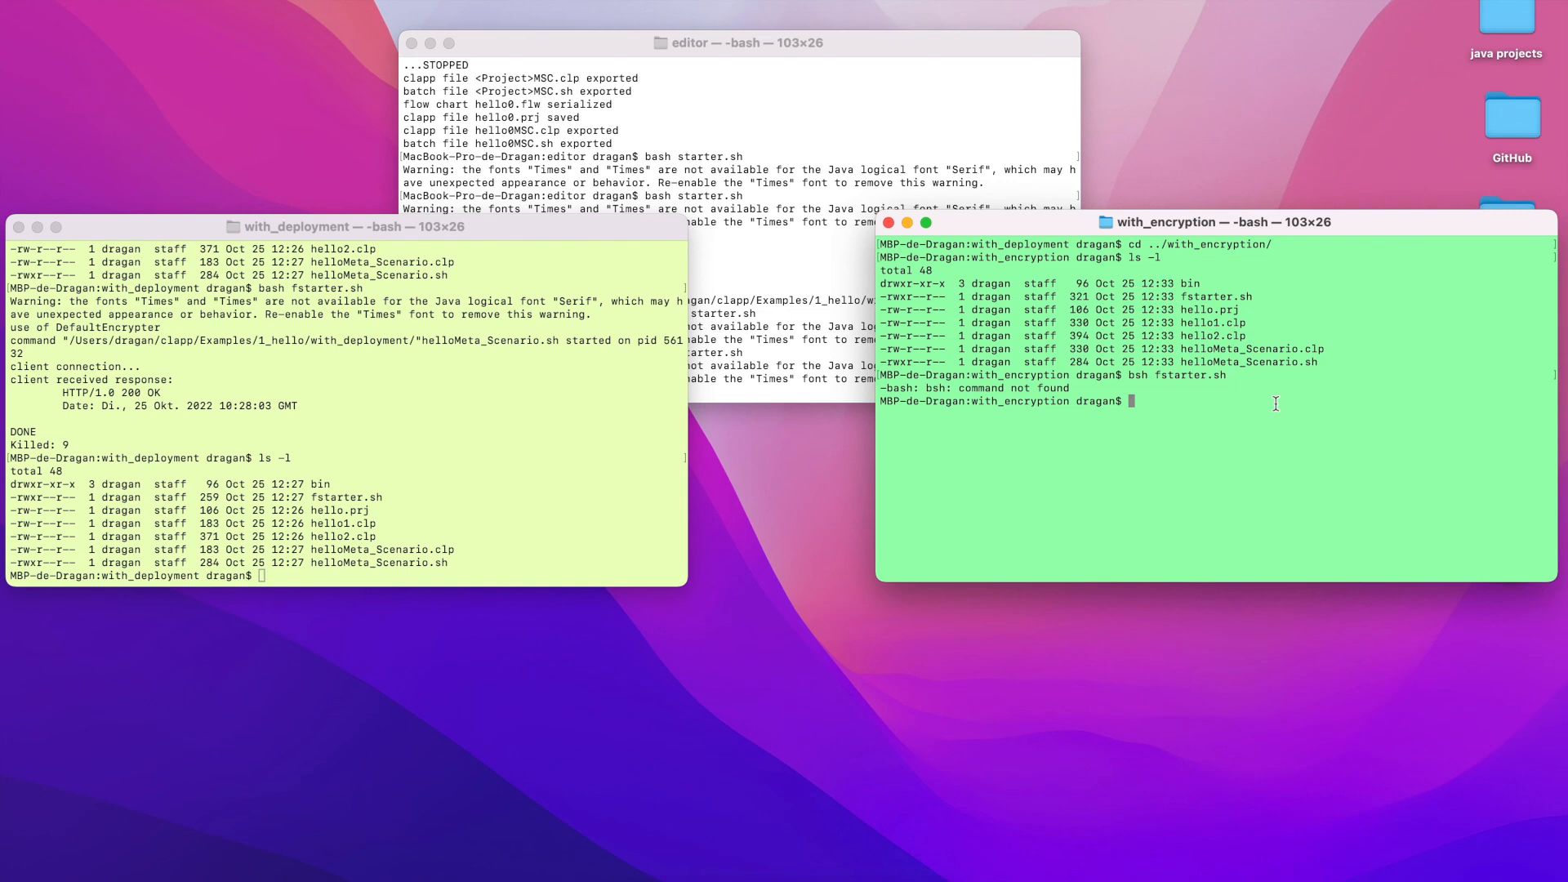
type("bash fstarter.sh")
key("Return")
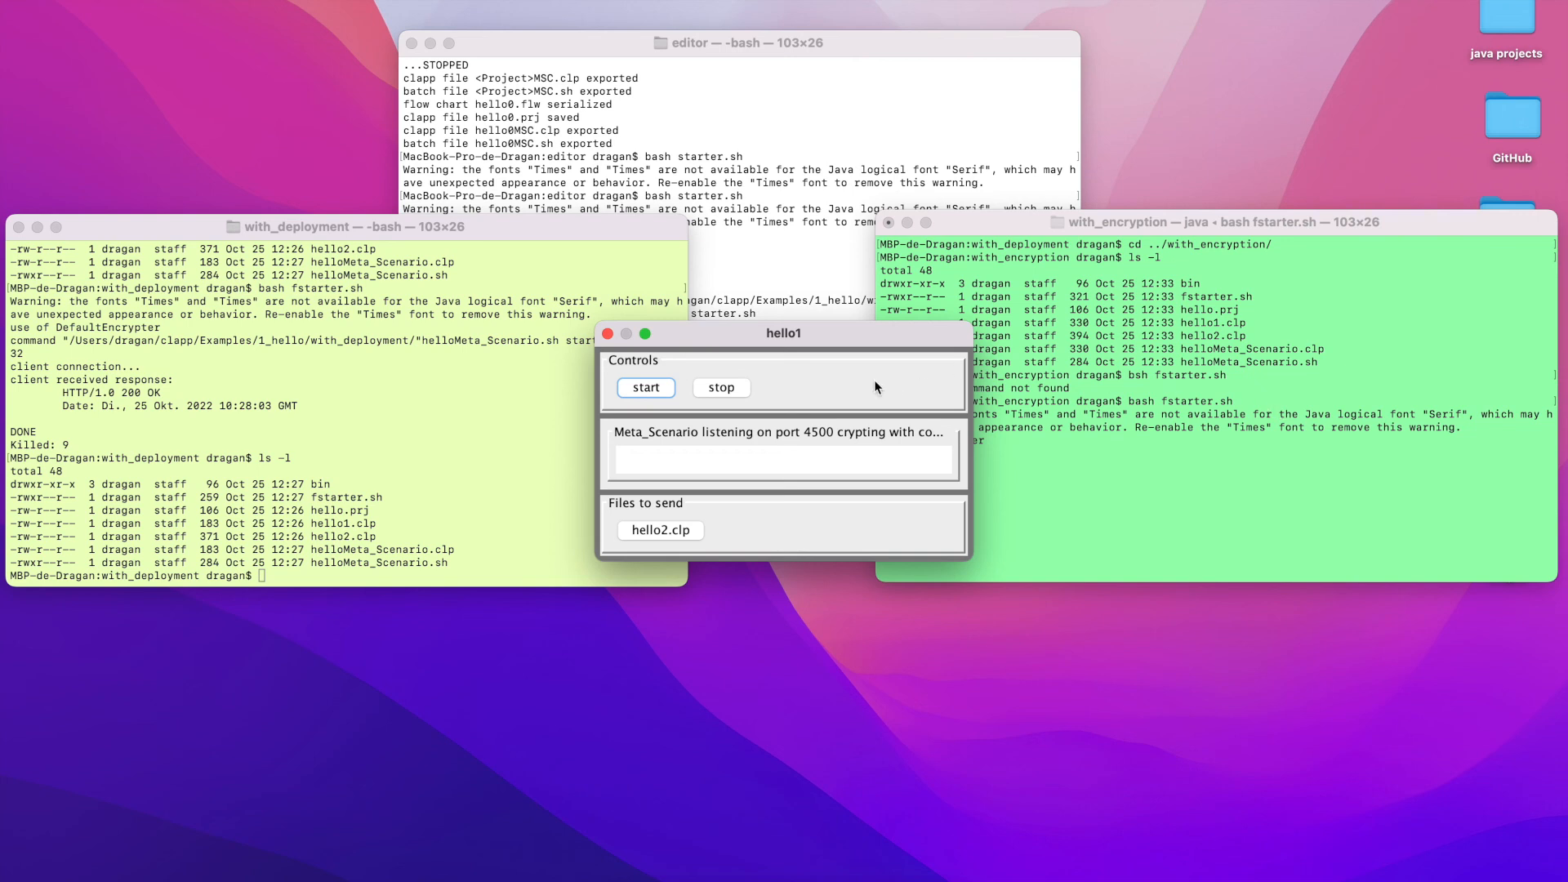
Move the hello1 window aside, start its Meta_Scenario server, and show the CONSOLE log
left_click_drag(792, 335, 319, 533)
left_click(173, 586)
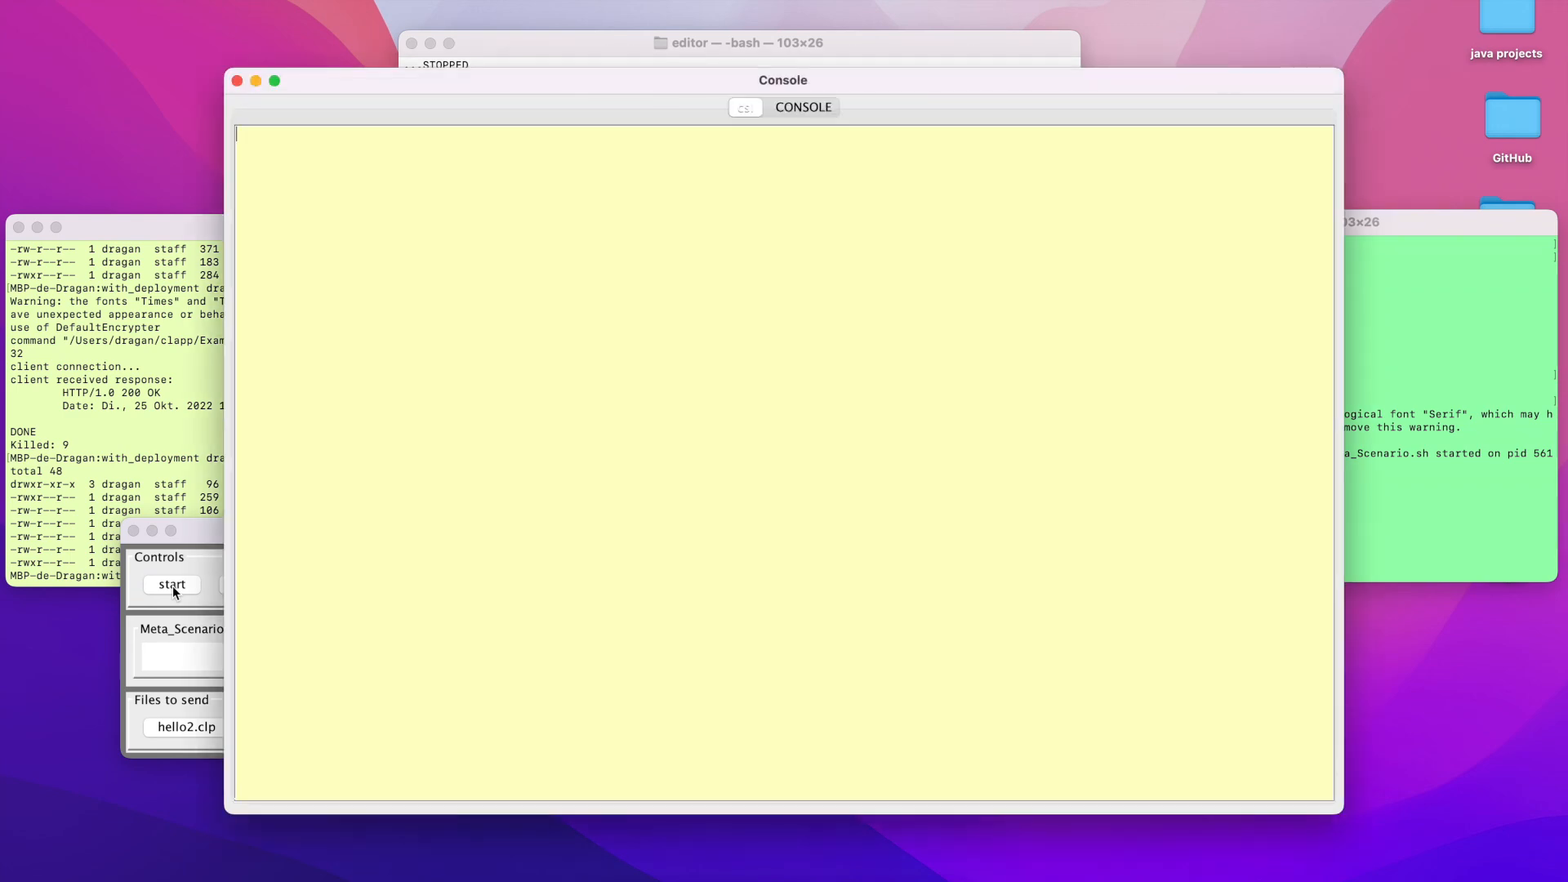
left_click(815, 109)
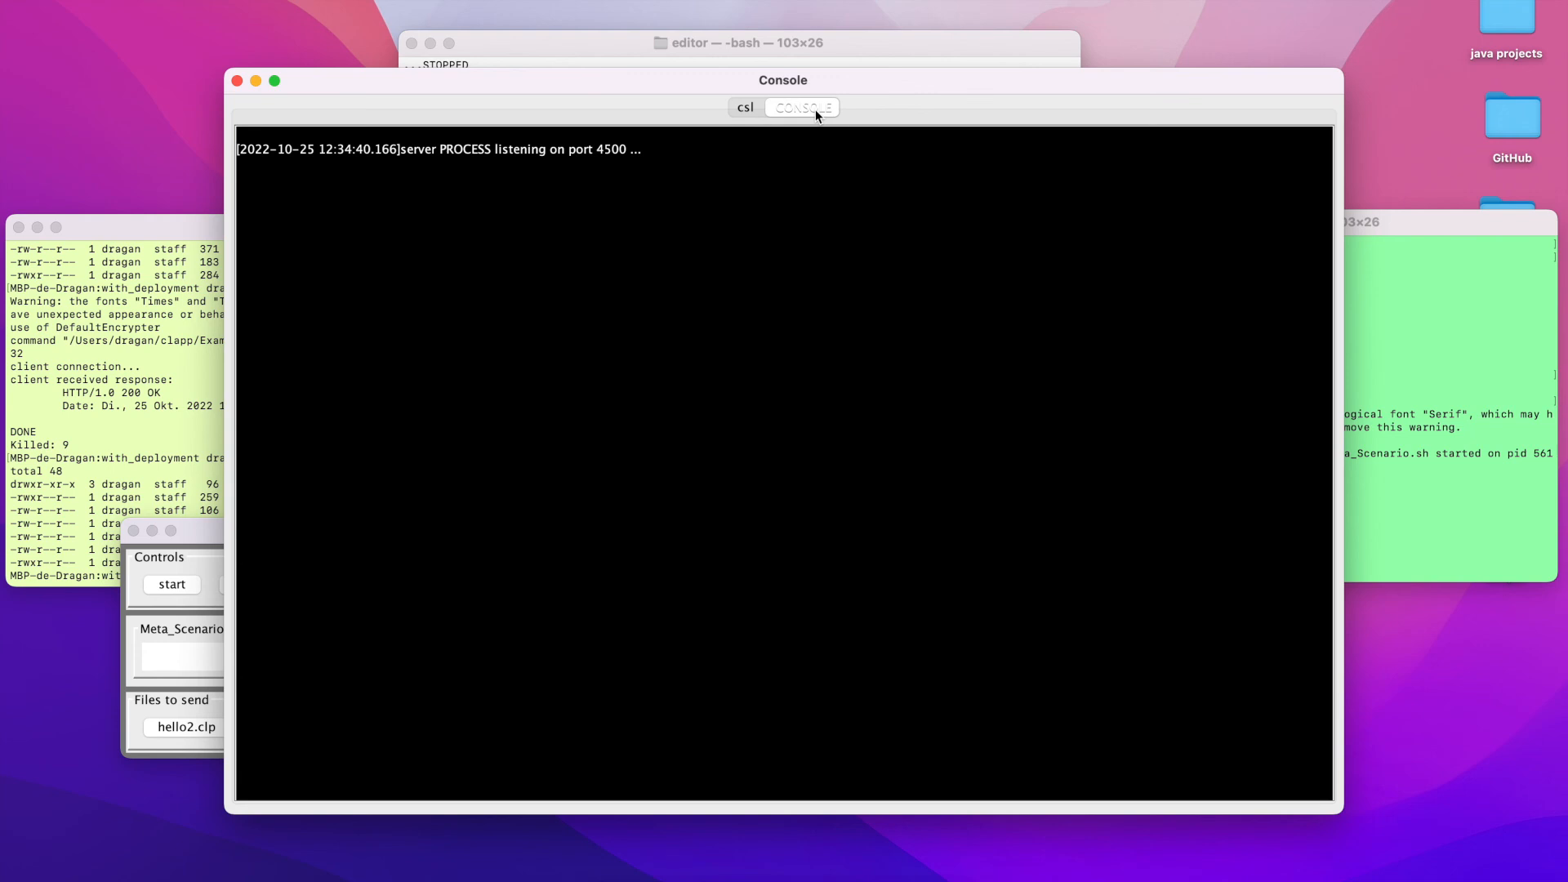
Show the csl output, send hello2.clp to the encrypted Meta_Scenario server, and stop the server
left_click(745, 109)
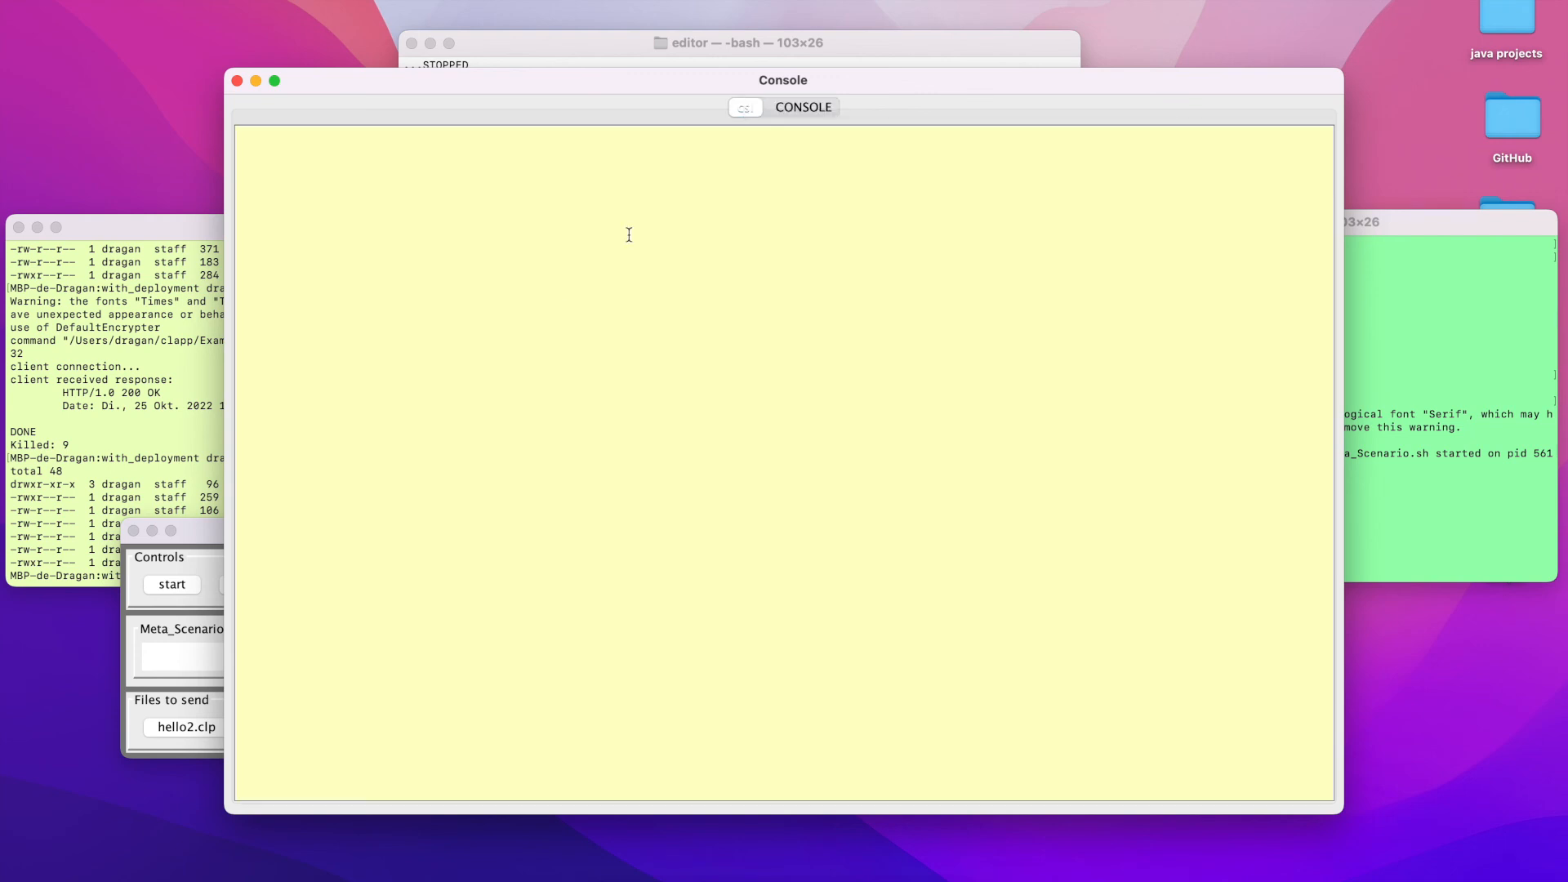
left_click(181, 725)
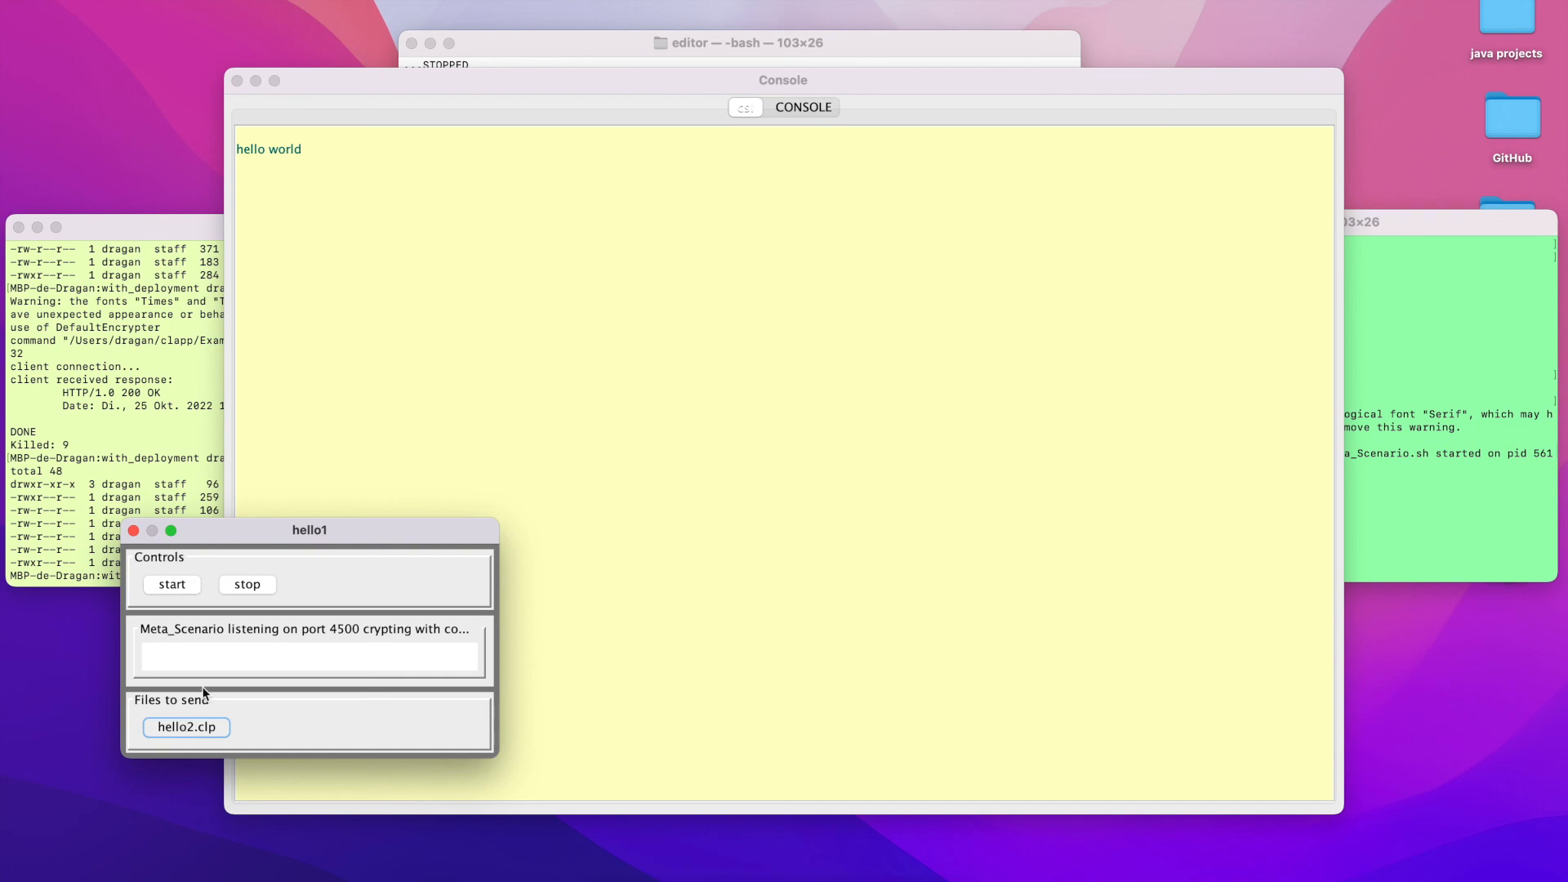
left_click(307, 155)
left_click_drag(299, 149, 194, 142)
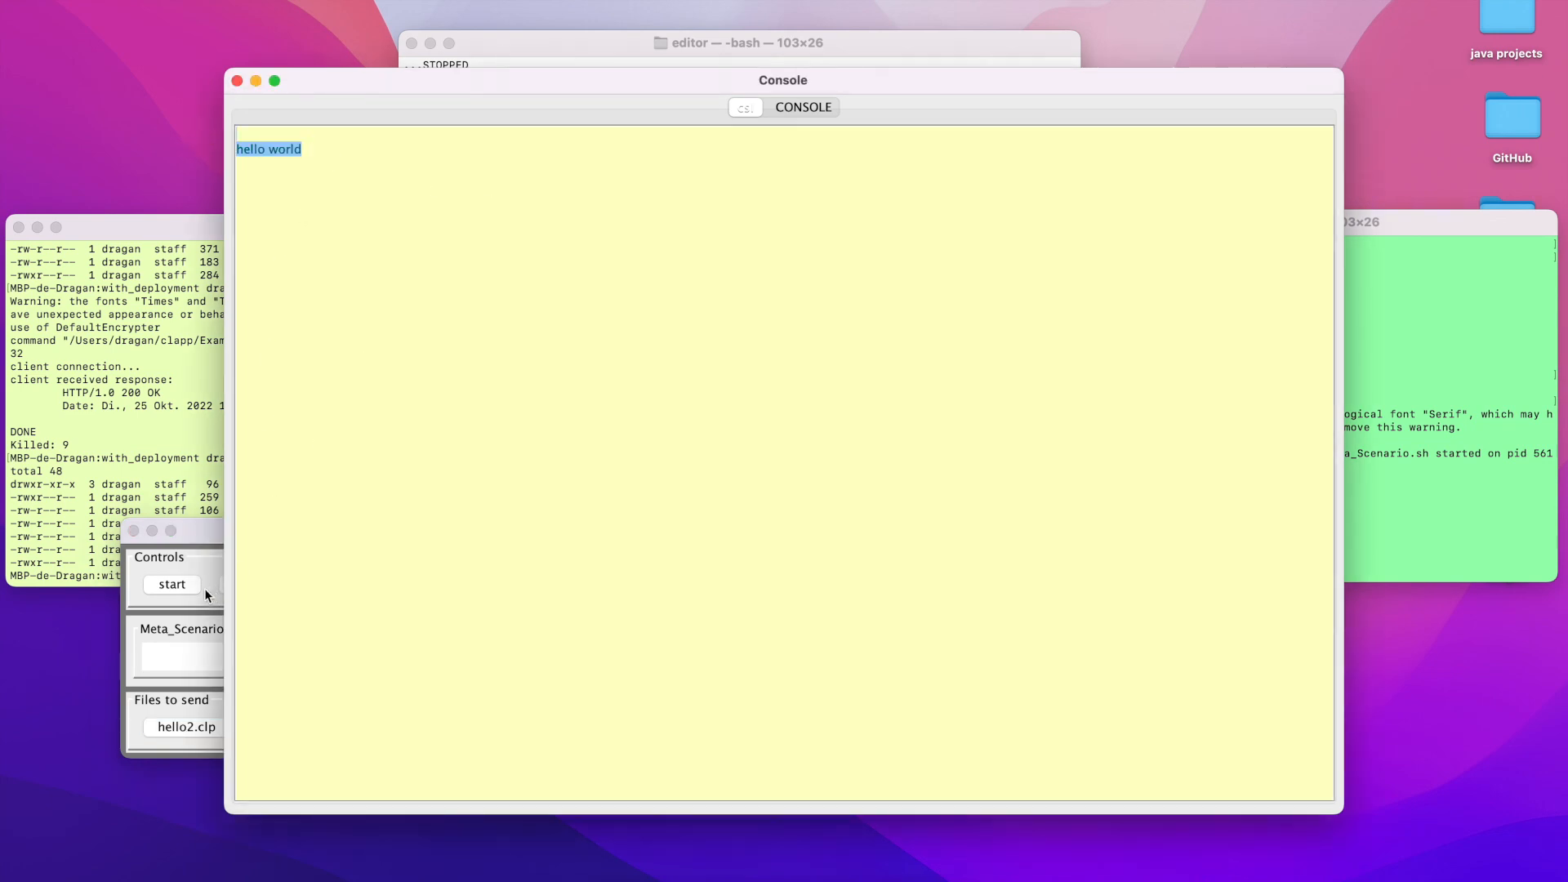
left_click(204, 543)
left_click(237, 585)
Highlight the lines naming the encrypter in use in the with_encryption and with_deployment terminals to compare them
left_click_drag(986, 440, 870, 439)
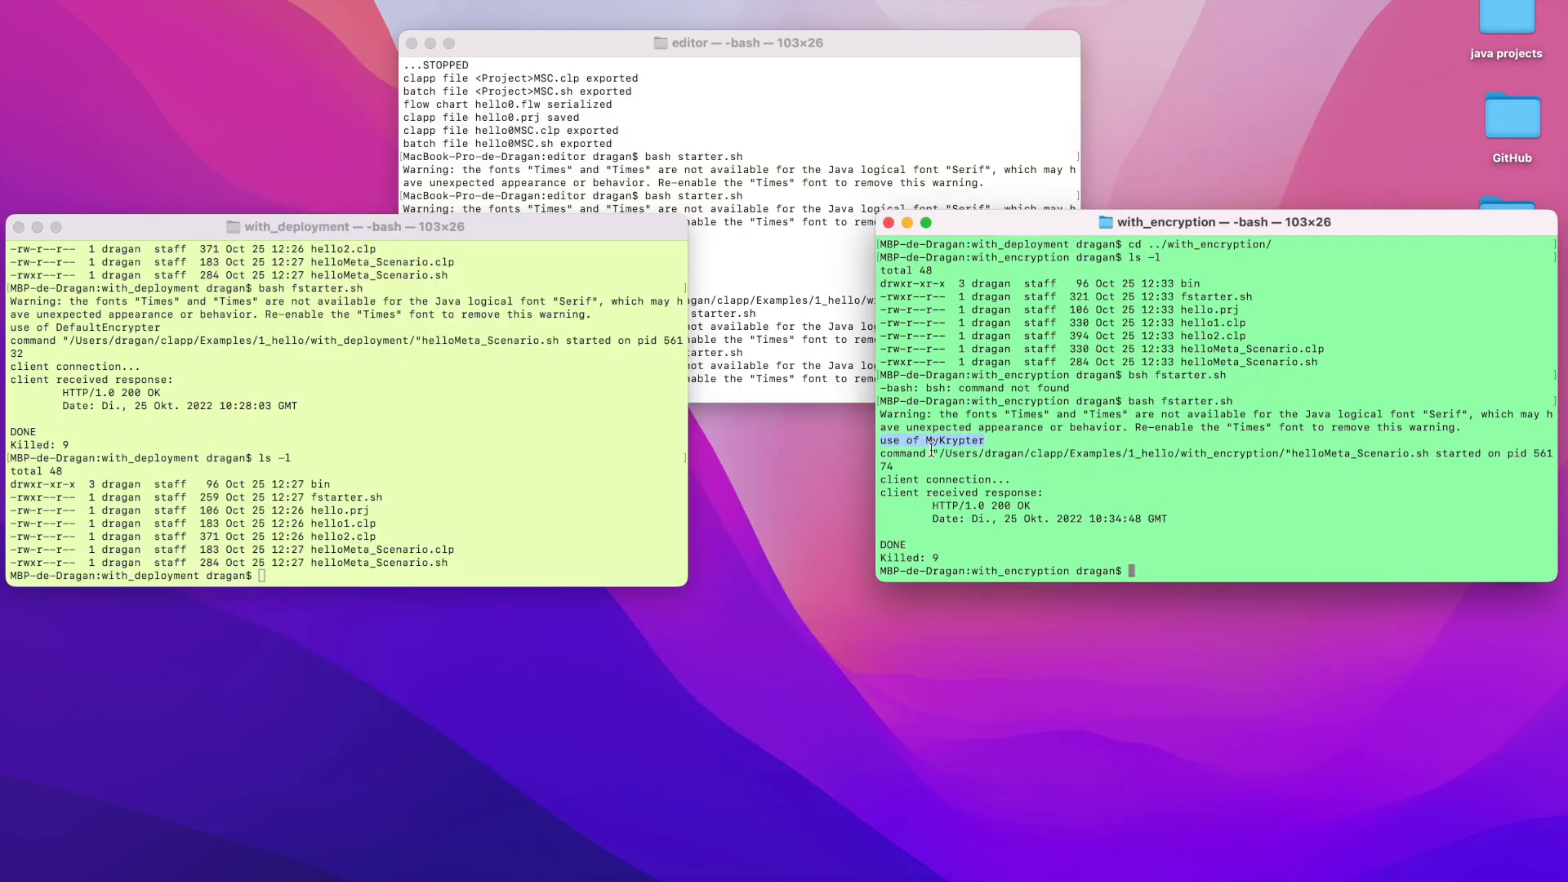
left_click(167, 327)
left_click_drag(166, 327, 4, 327)
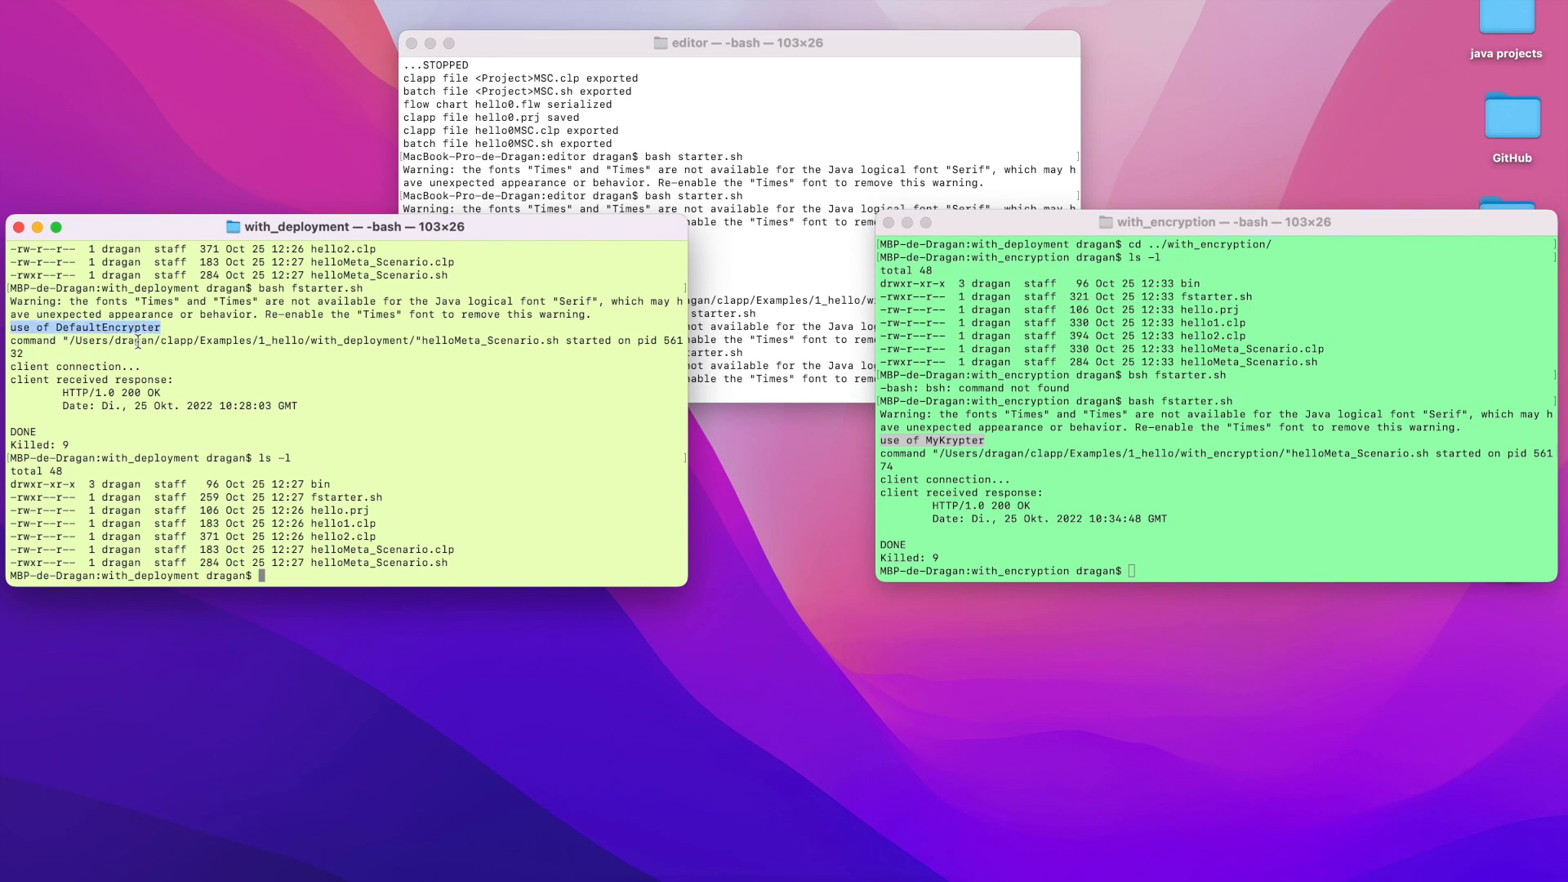
left_click(327, 405)
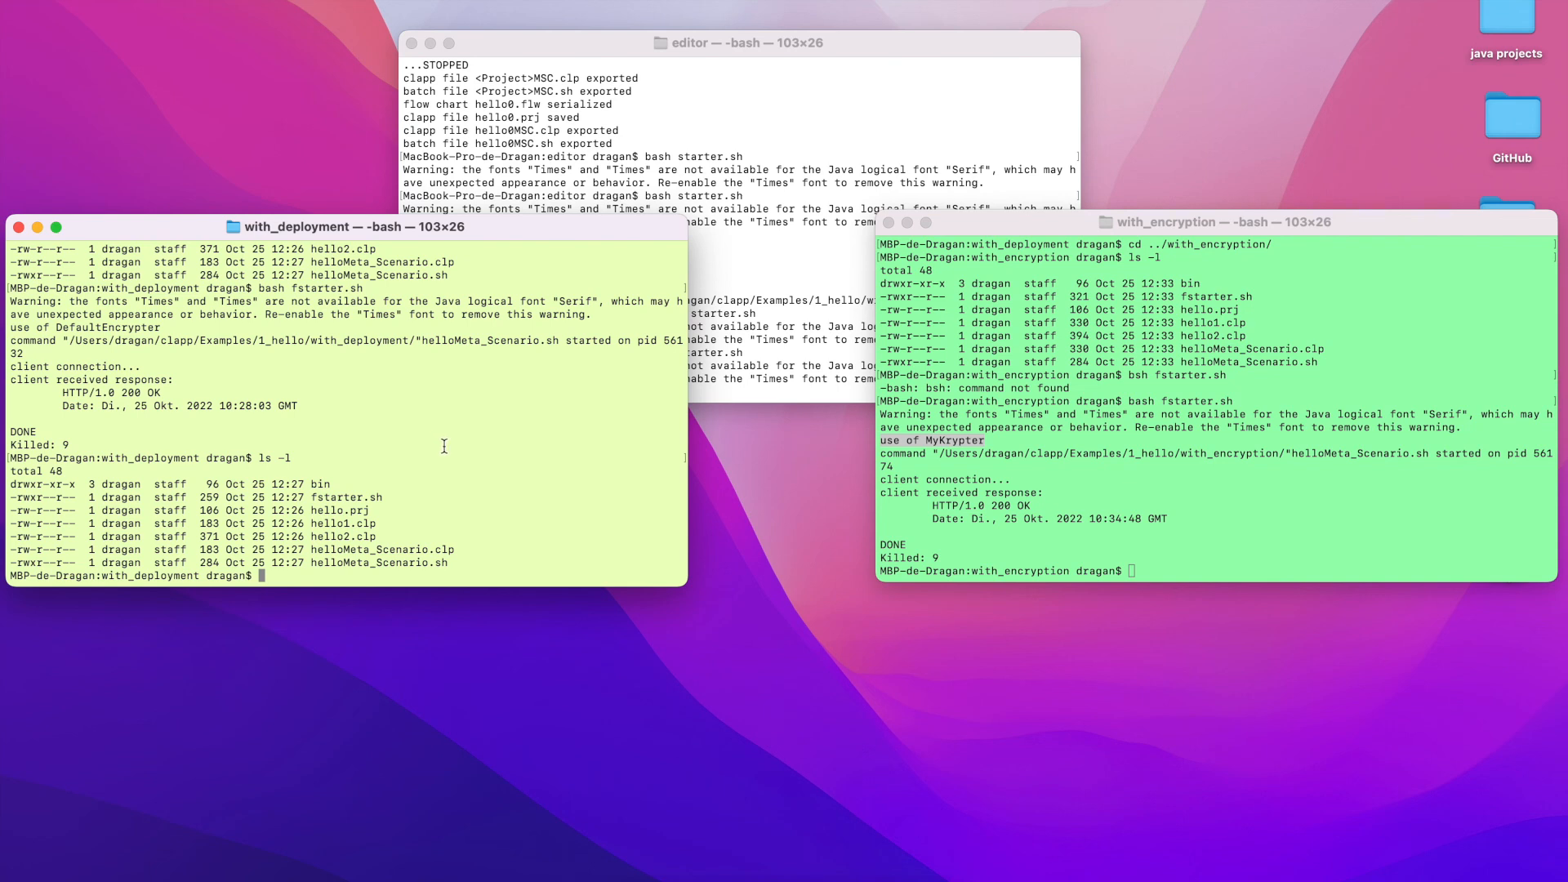
Rerun bash fstarter.sh in the with_deployment terminal and move its hello1 window over that terminal's lower part
key("Up")
key("Up")
key("Return")
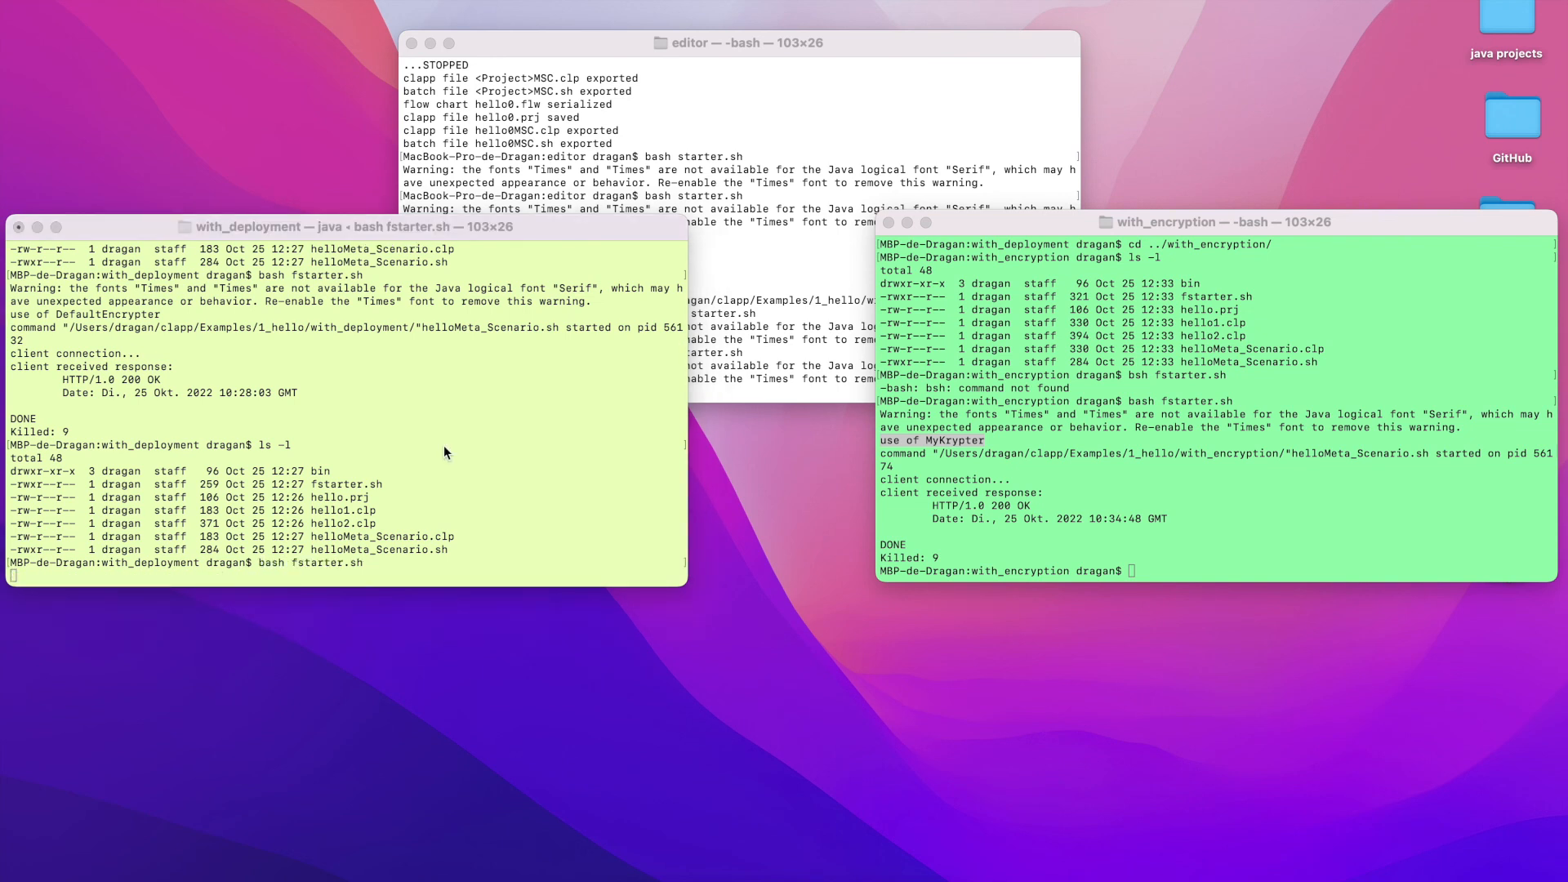
left_click_drag(709, 330, 189, 479)
Rerun bash fstarter.sh in the with_encryption terminal and start the encrypted Meta_Scenario server from its hello1 window
left_click(974, 521)
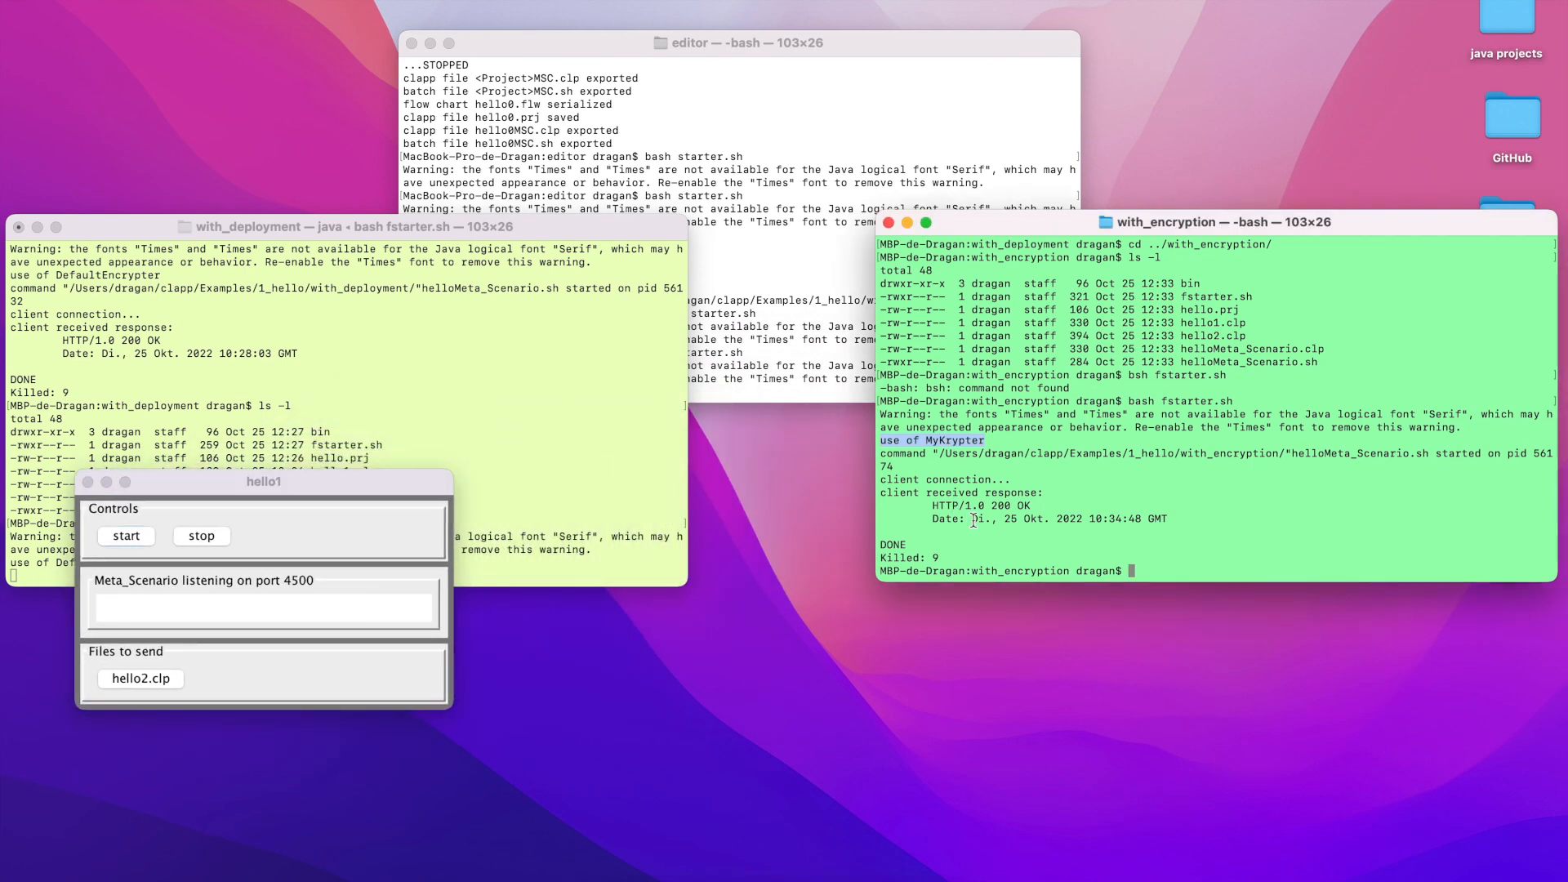
key("Up")
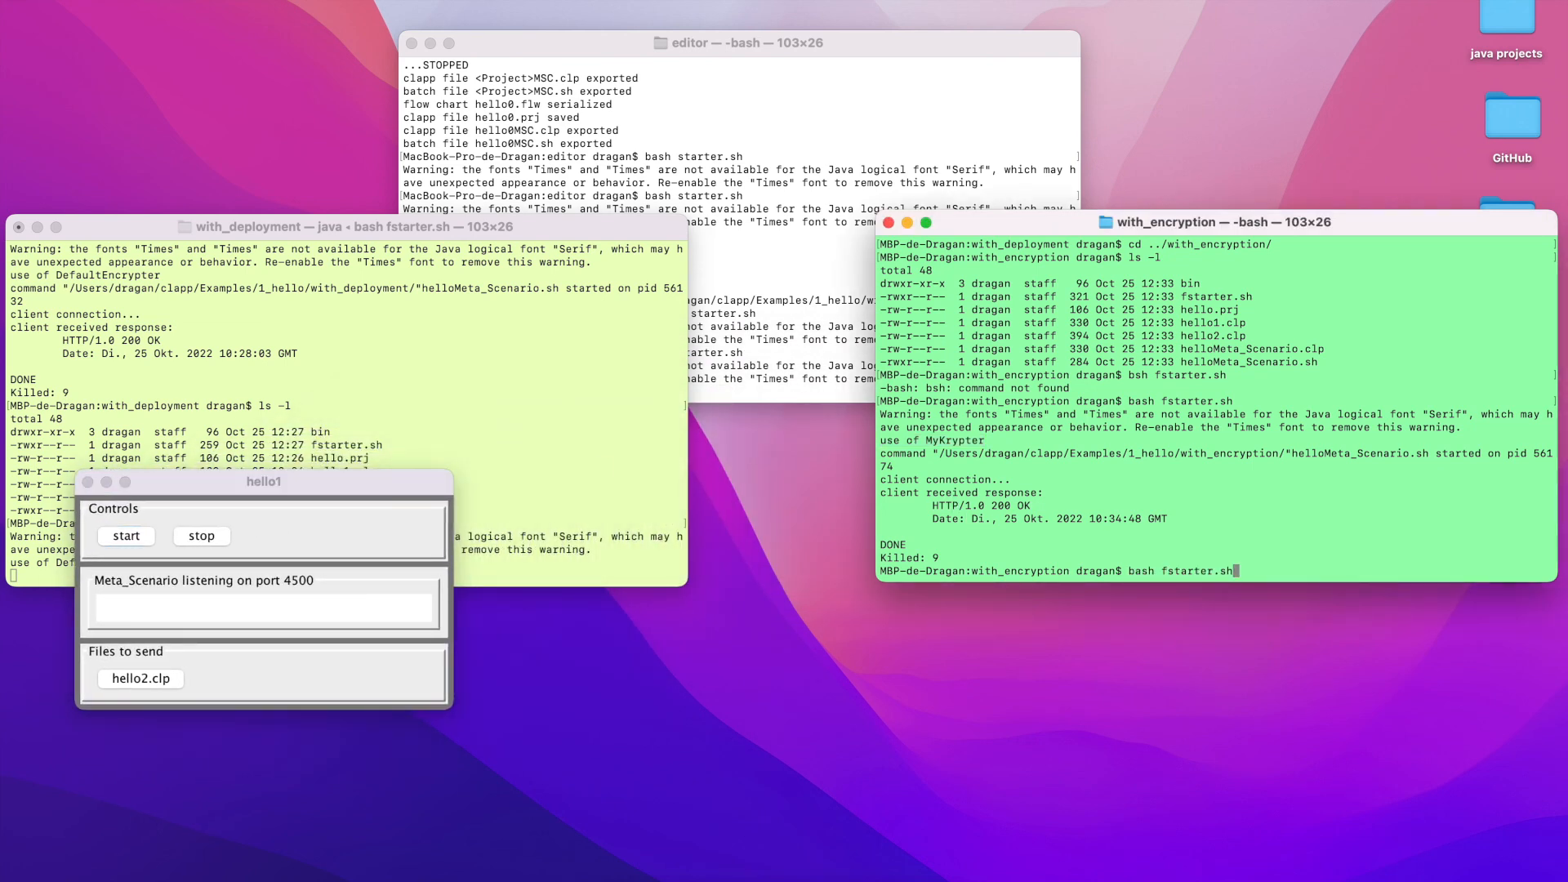
key("Return")
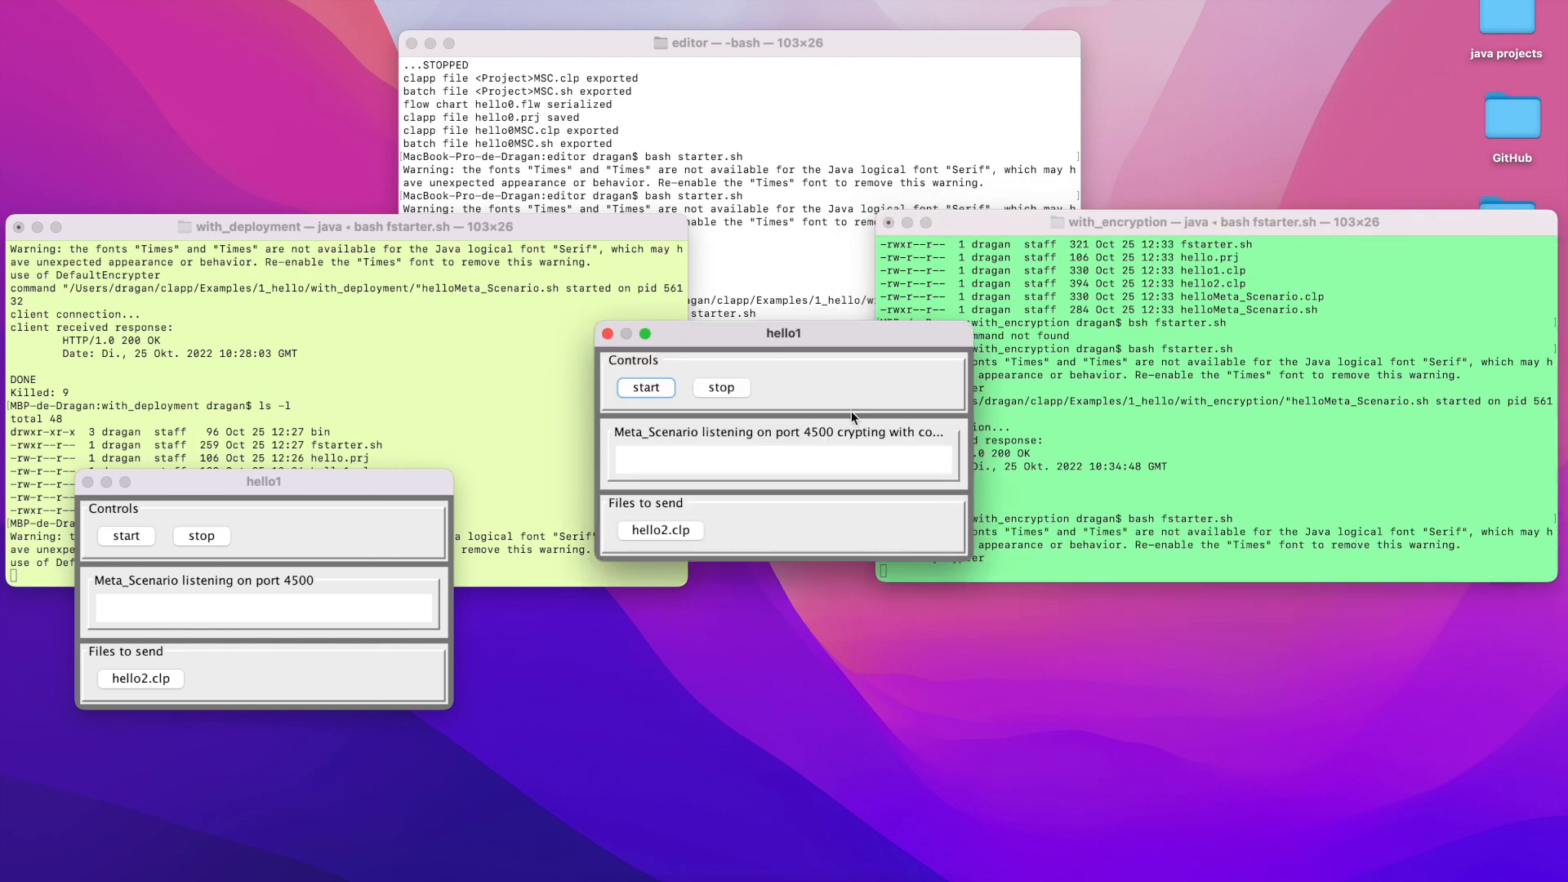
left_click(645, 387)
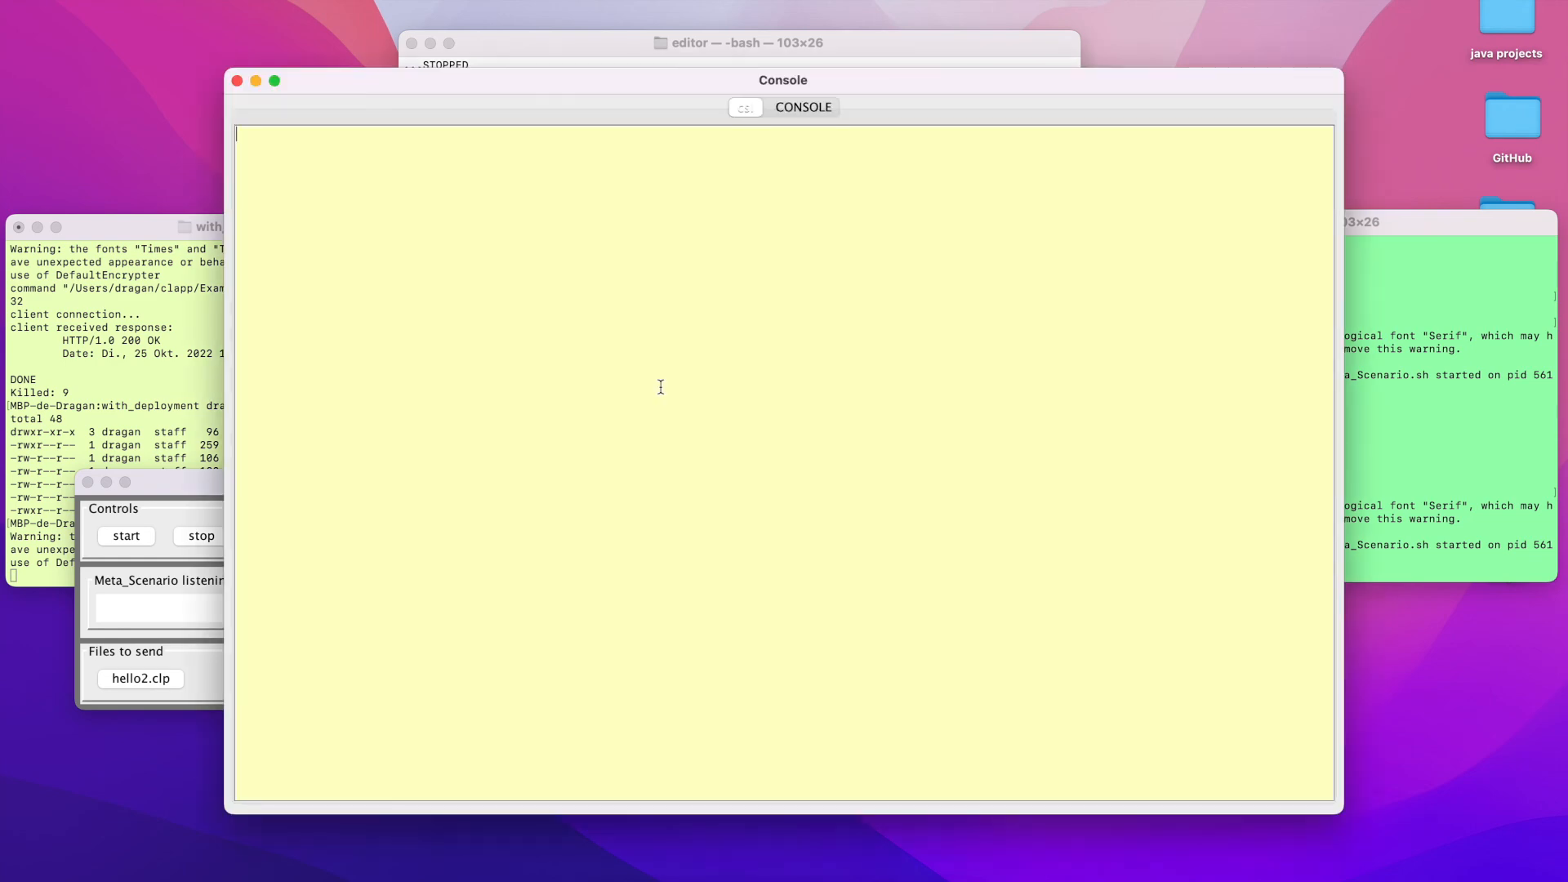
Send hello2.clp from the unencrypted hello1 window and check the server's CONSOLE log and csl output
left_click_drag(629, 85, 853, 98)
left_click(1012, 121)
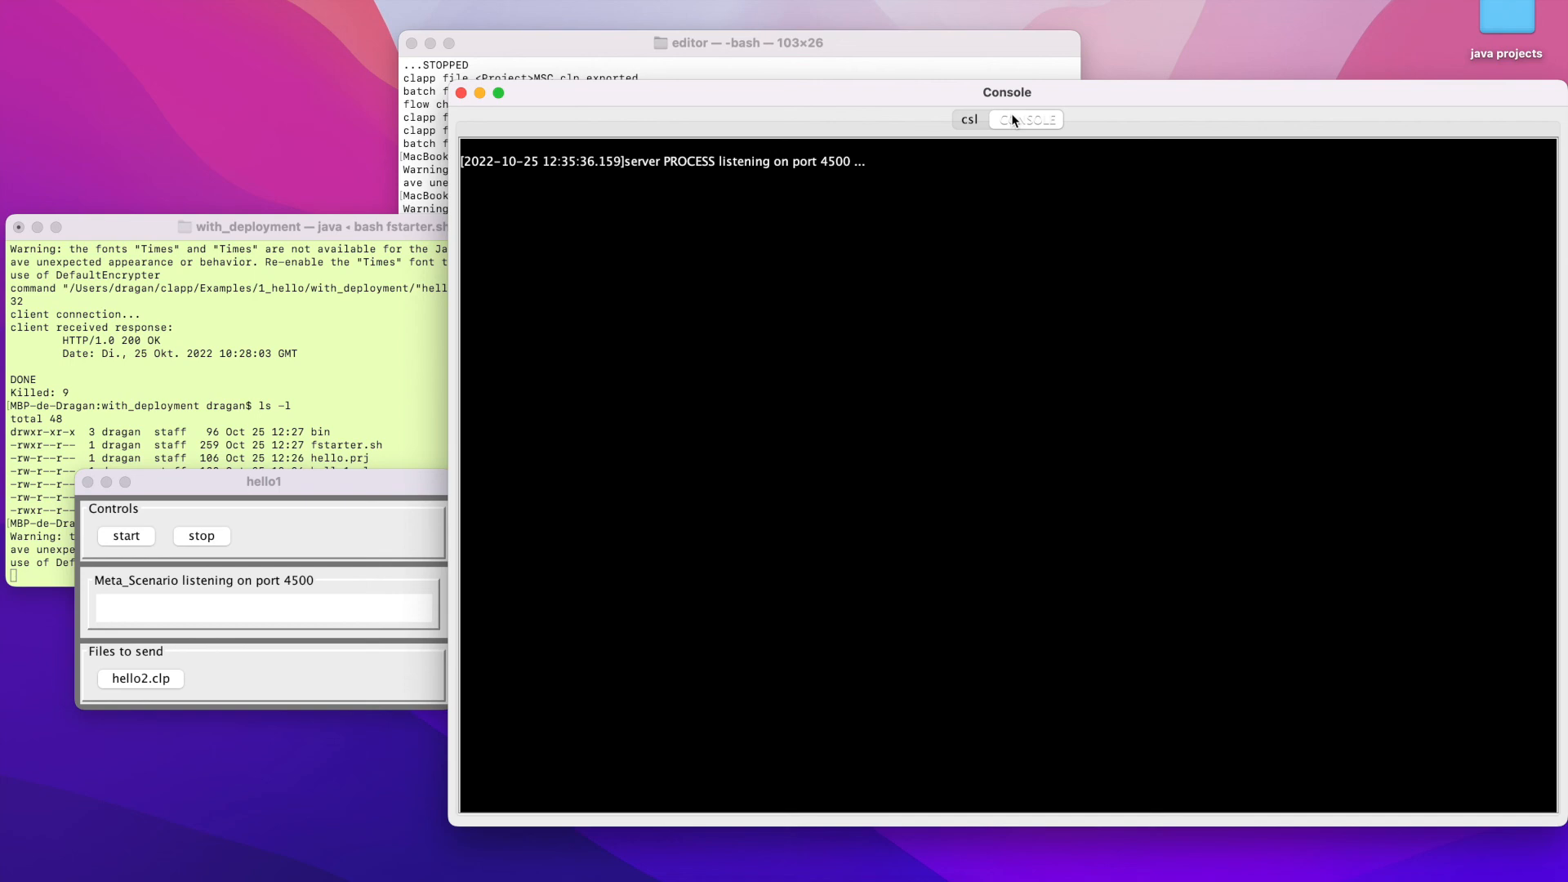
left_click(133, 679)
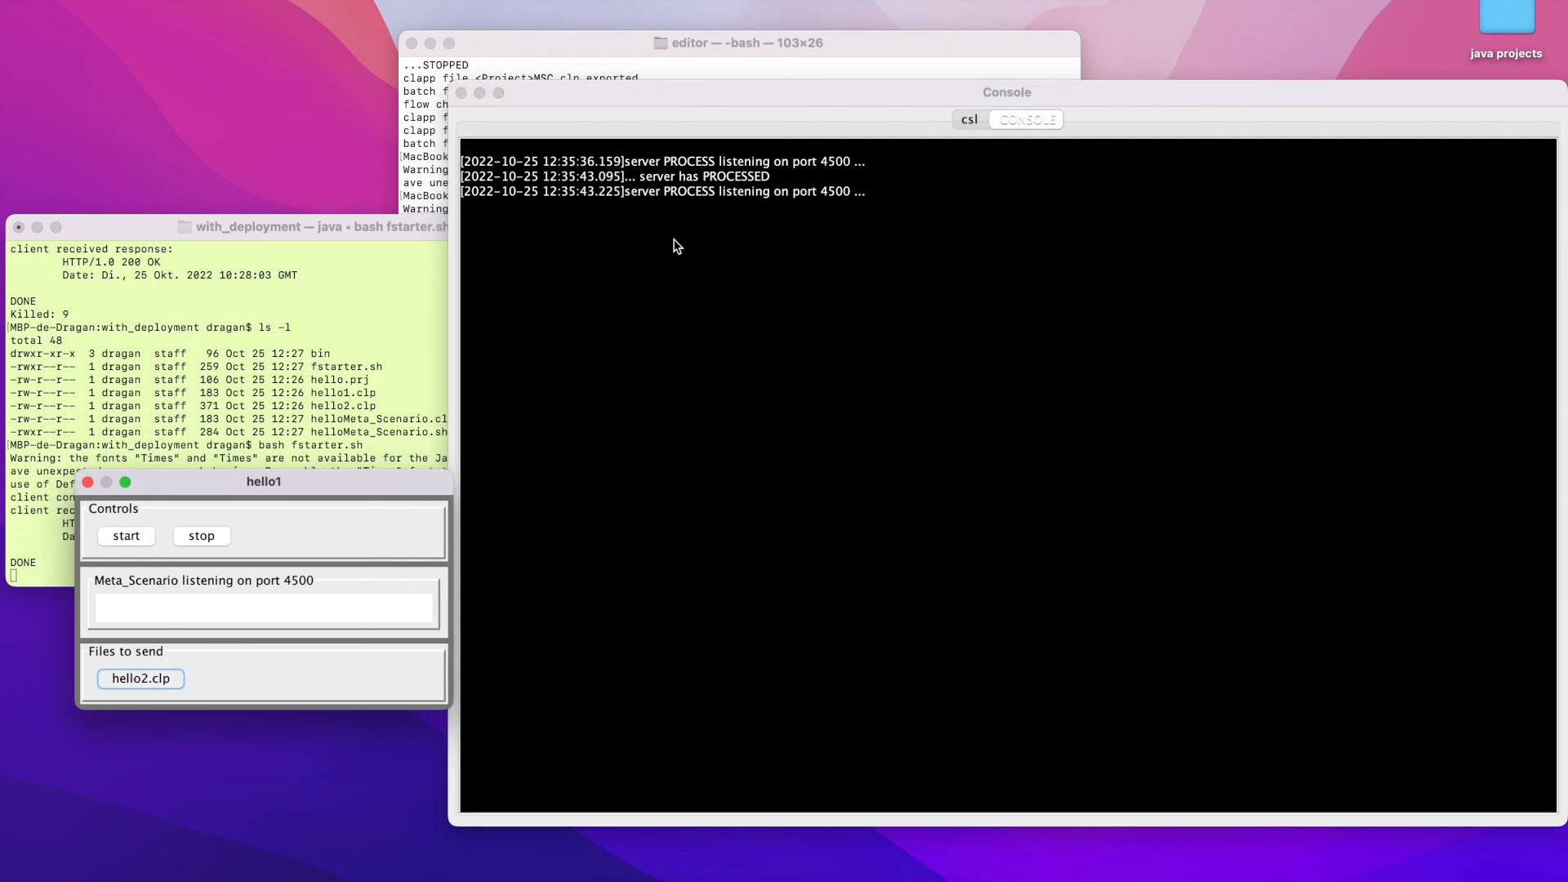
left_click(966, 121)
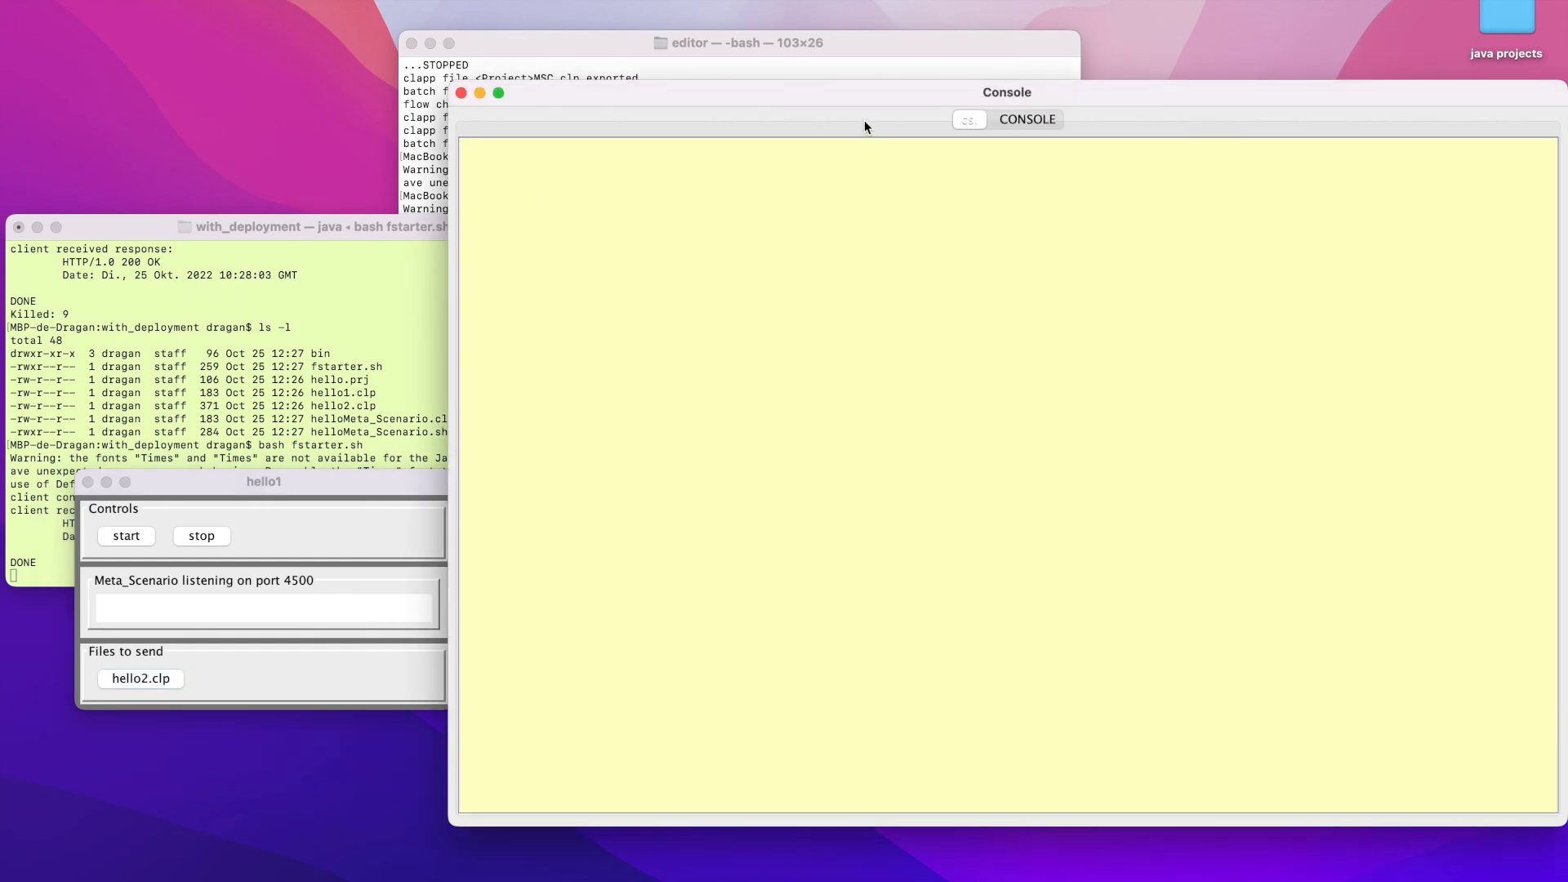
Place the encrypted hello1 window beside the Console, send hello2.clp from it, and highlight the resulting csl output
left_click_drag(885, 98, 651, 503)
left_click(780, 329)
left_click_drag(779, 332, 271, 238)
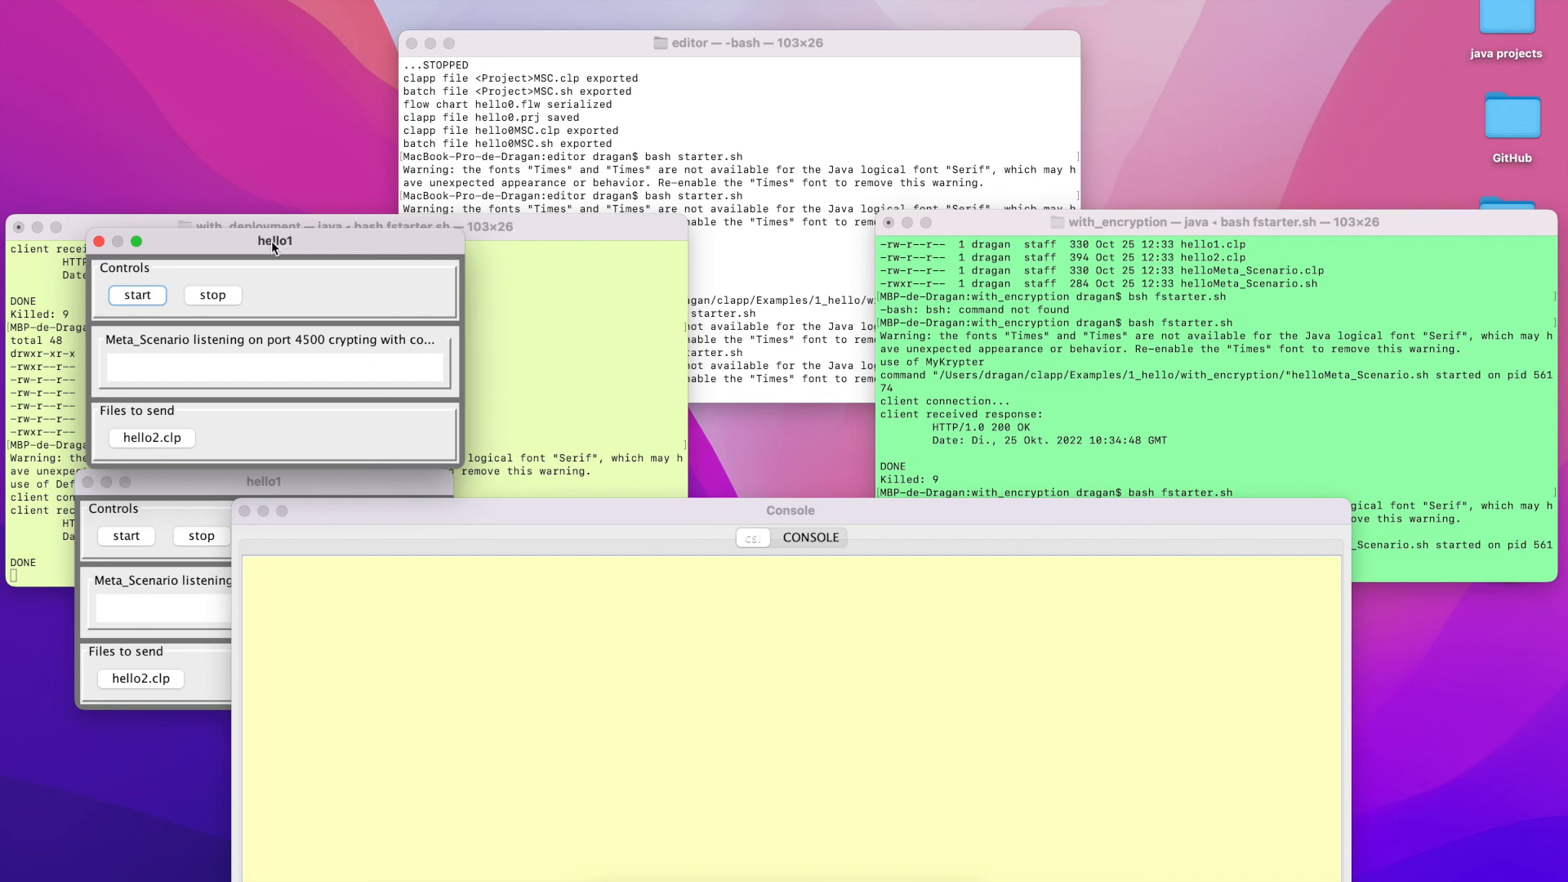
left_click_drag(696, 507, 866, 150)
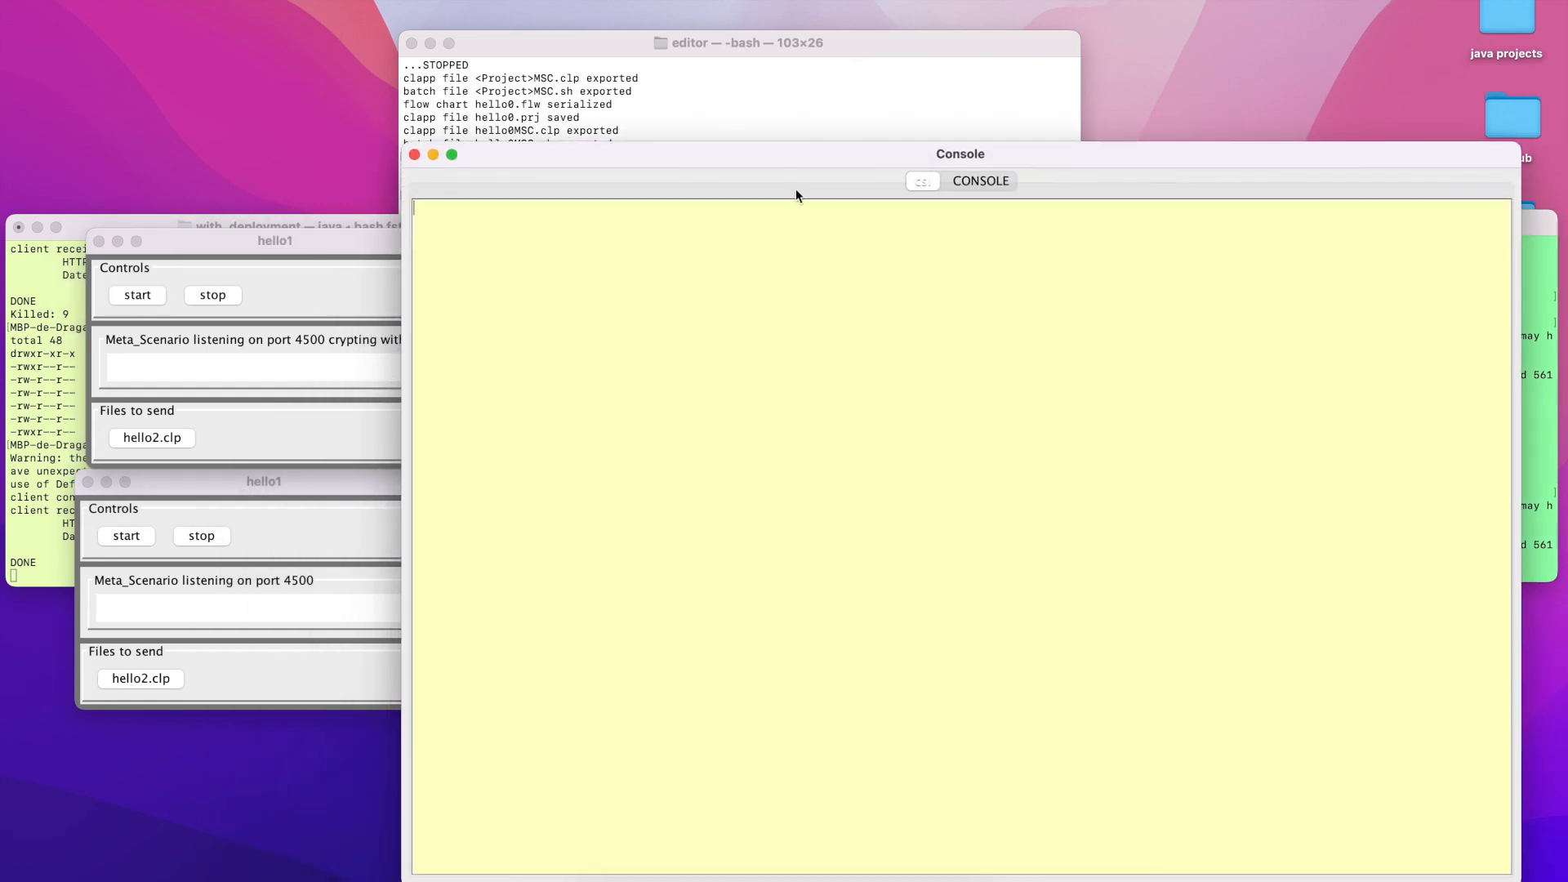
left_click(150, 440)
left_click(520, 222)
left_click_drag(519, 222, 403, 221)
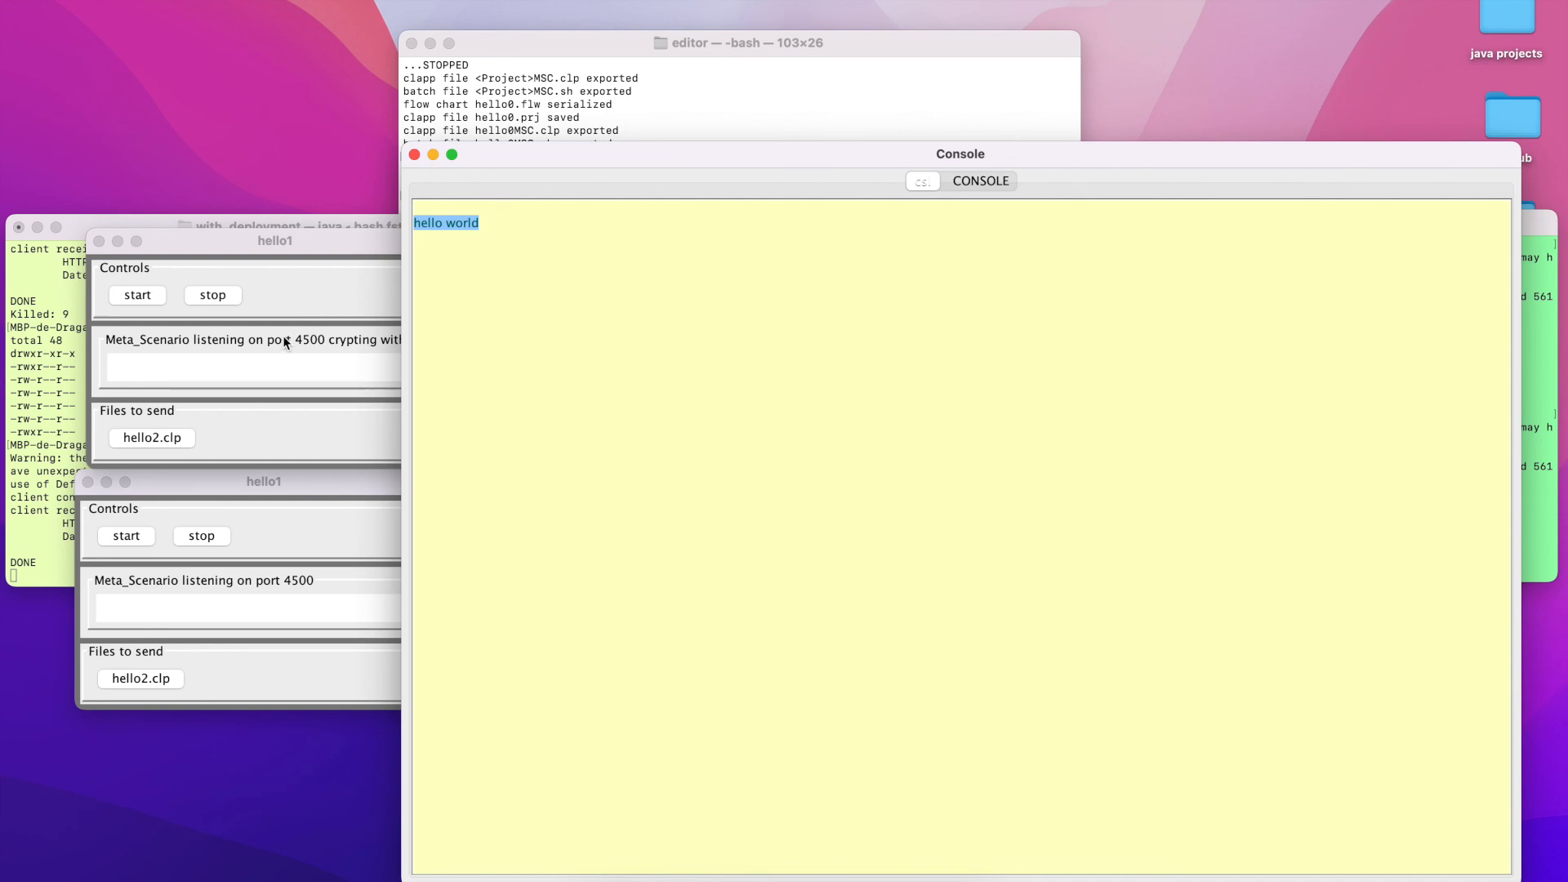
Stop both hello1 programs, the encrypted one first and the unencrypted one second
left_click(214, 296)
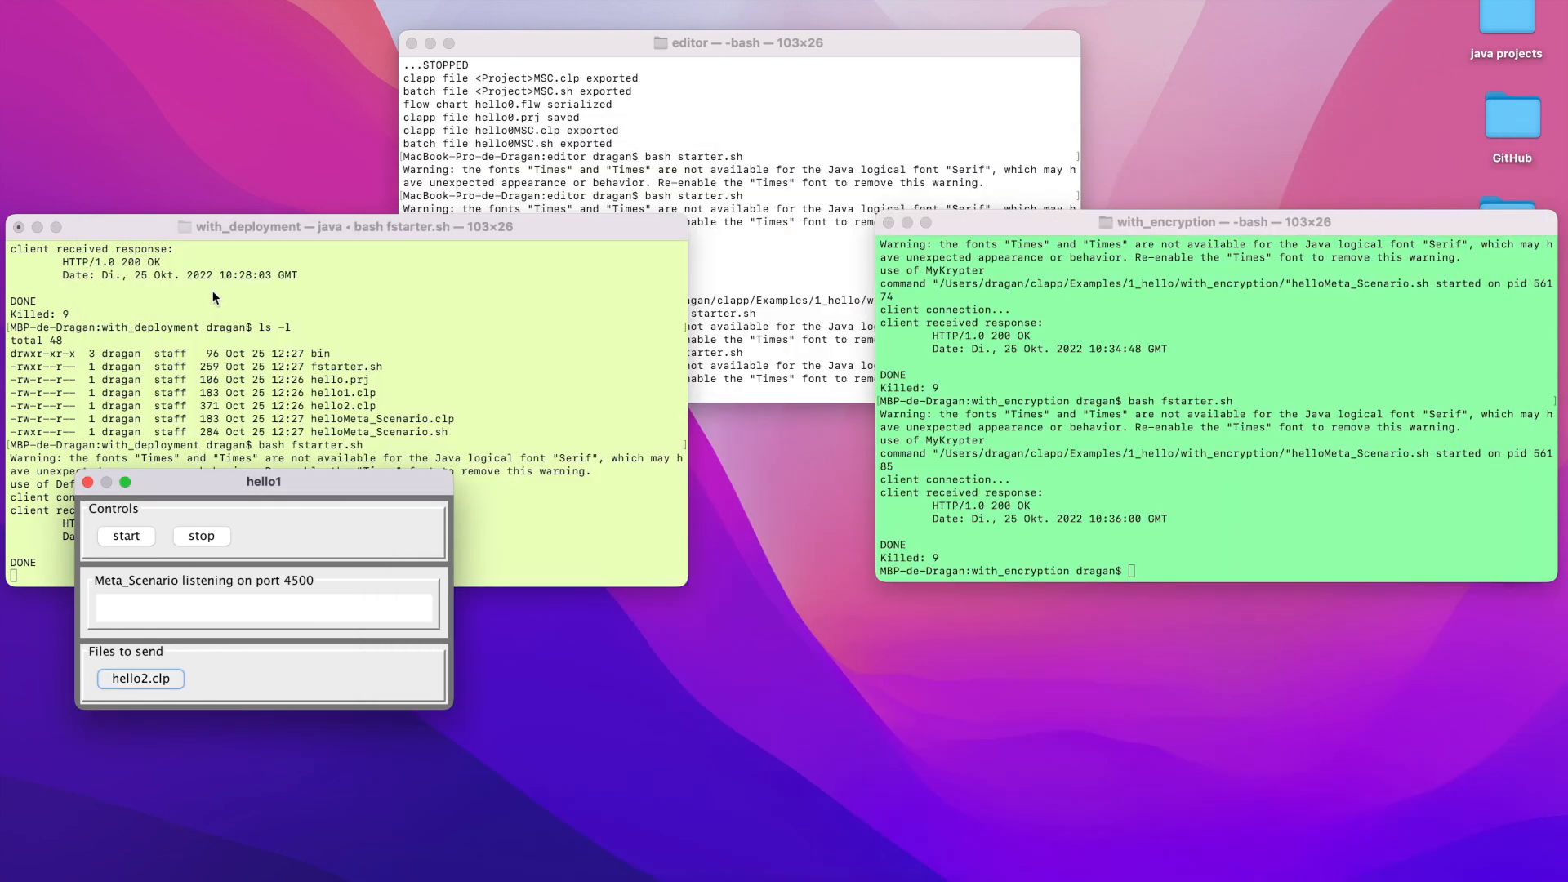
left_click(186, 542)
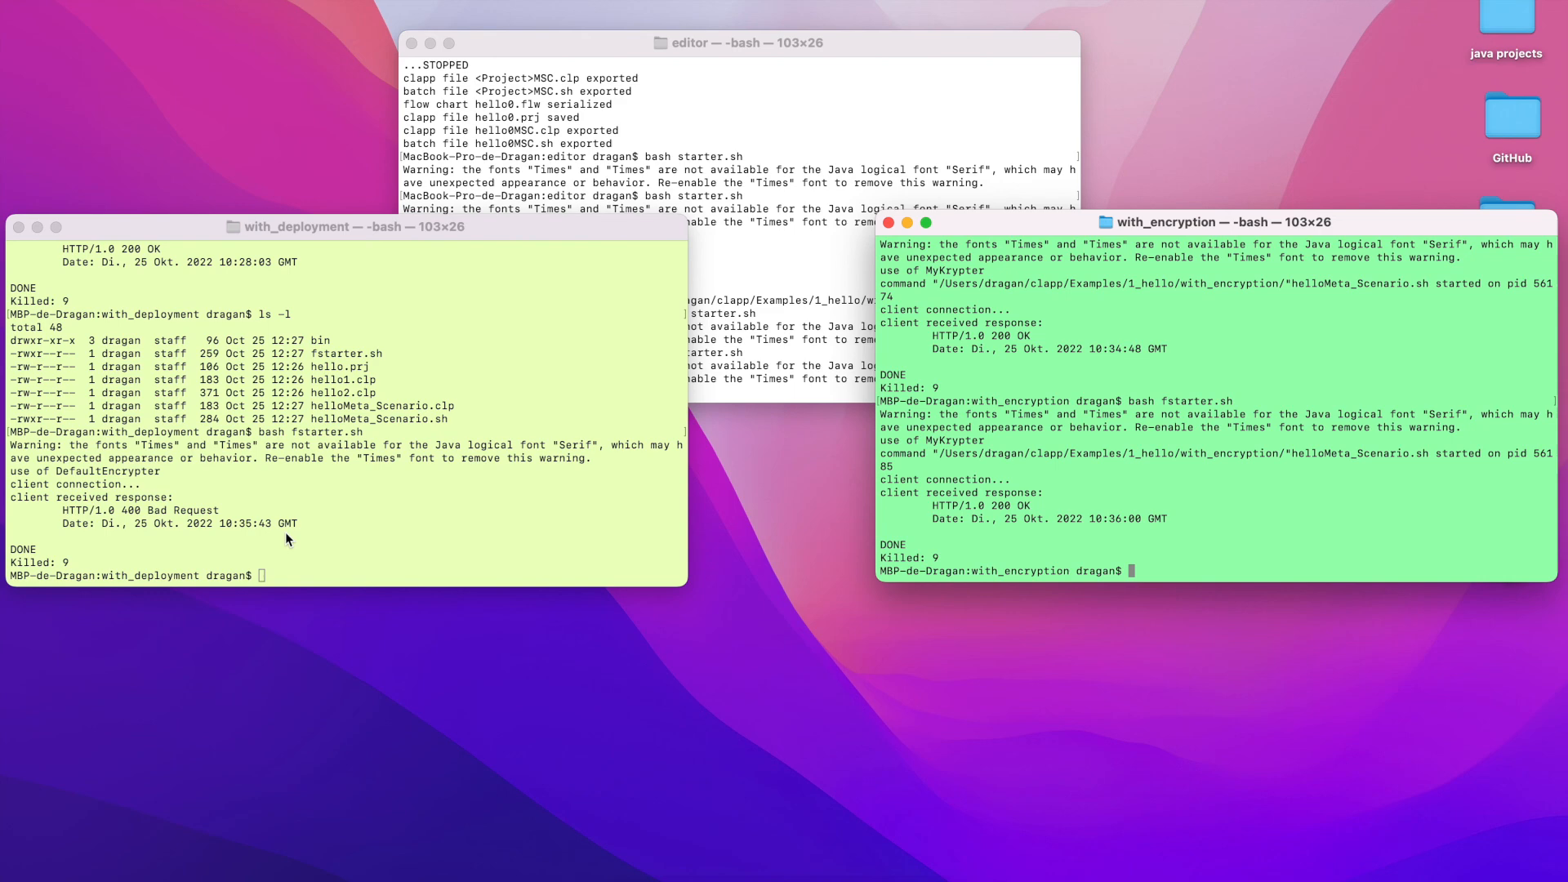